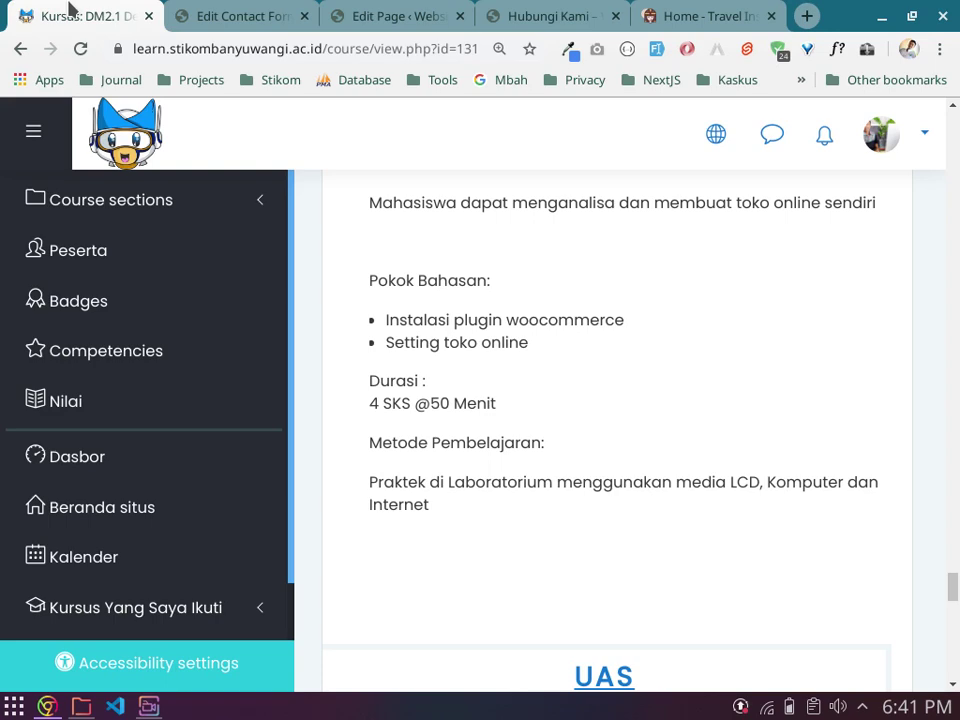
Step: Switch to the WordPress admin and open the Installed Plugins list
left_click(232, 14)
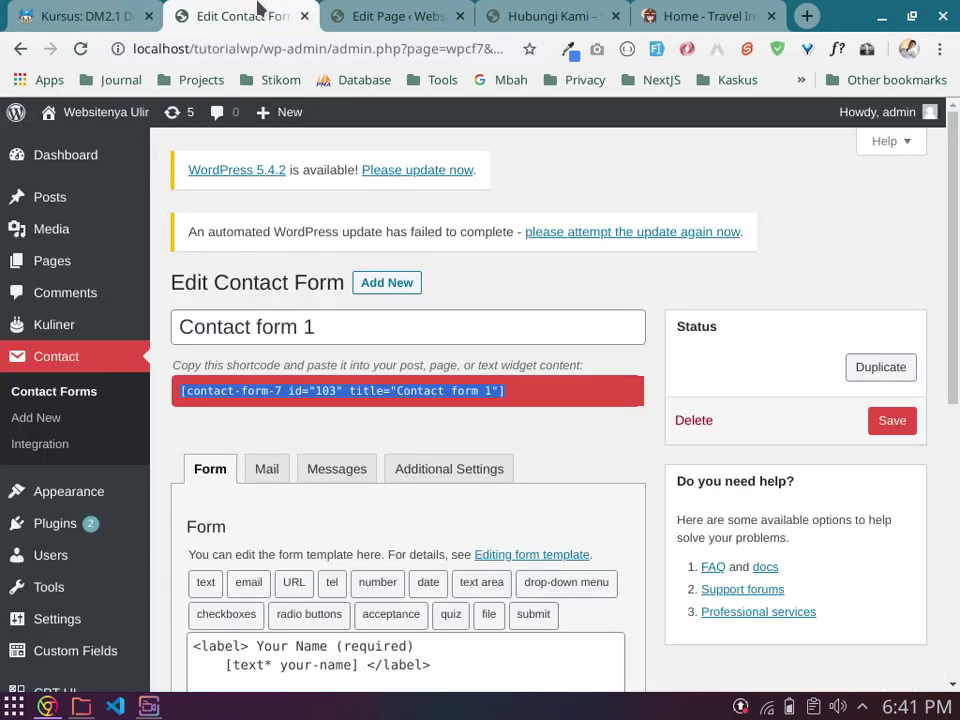
left_click(505, 285)
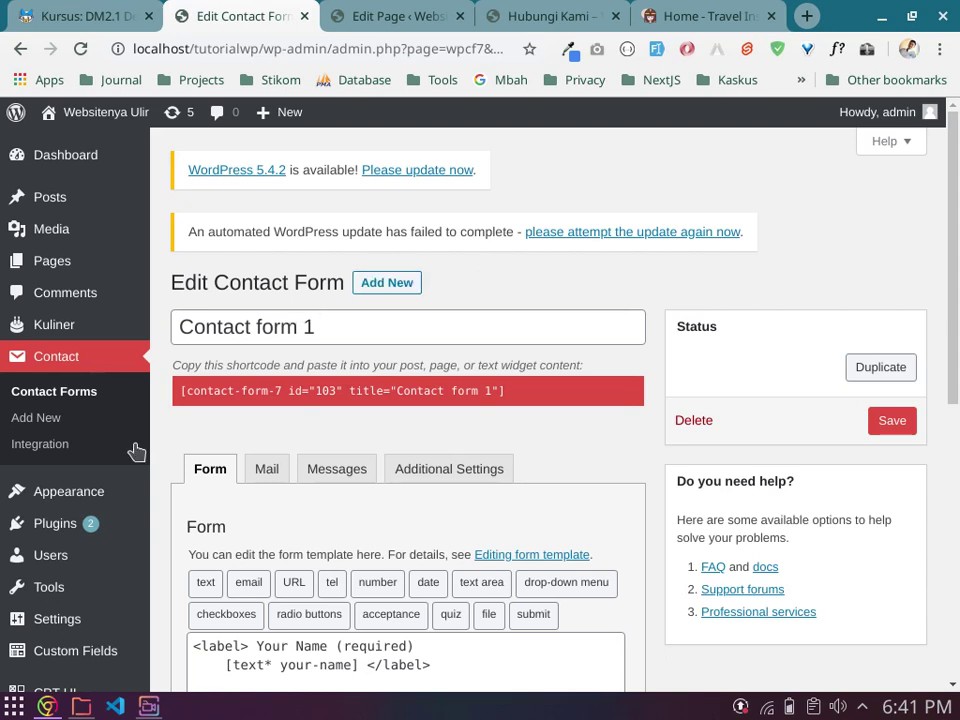
mouse_move(100, 523)
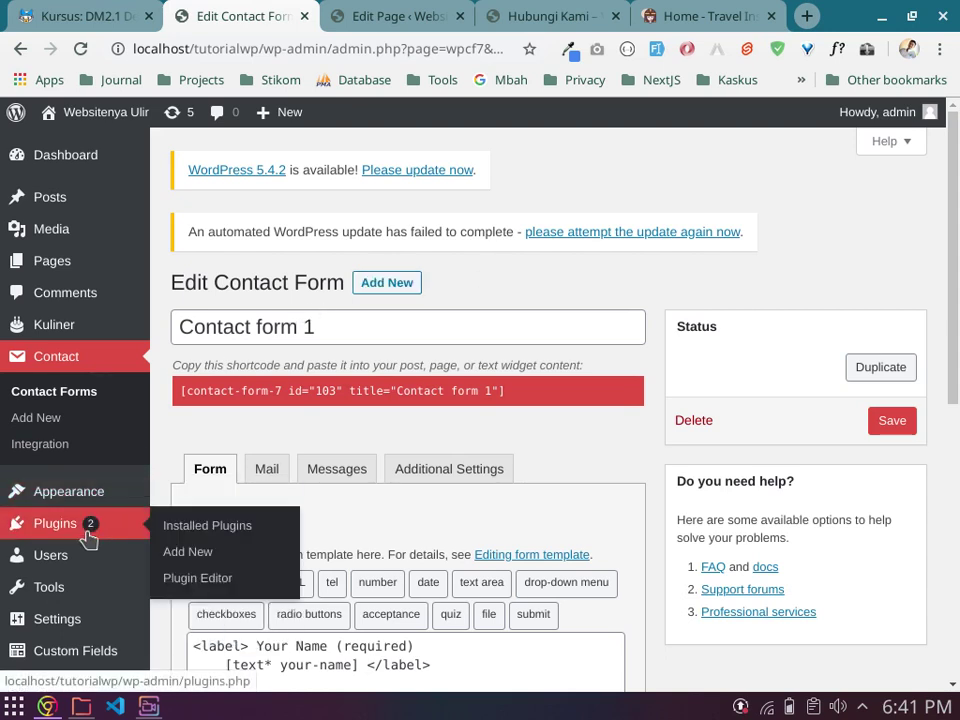
left_click(212, 526)
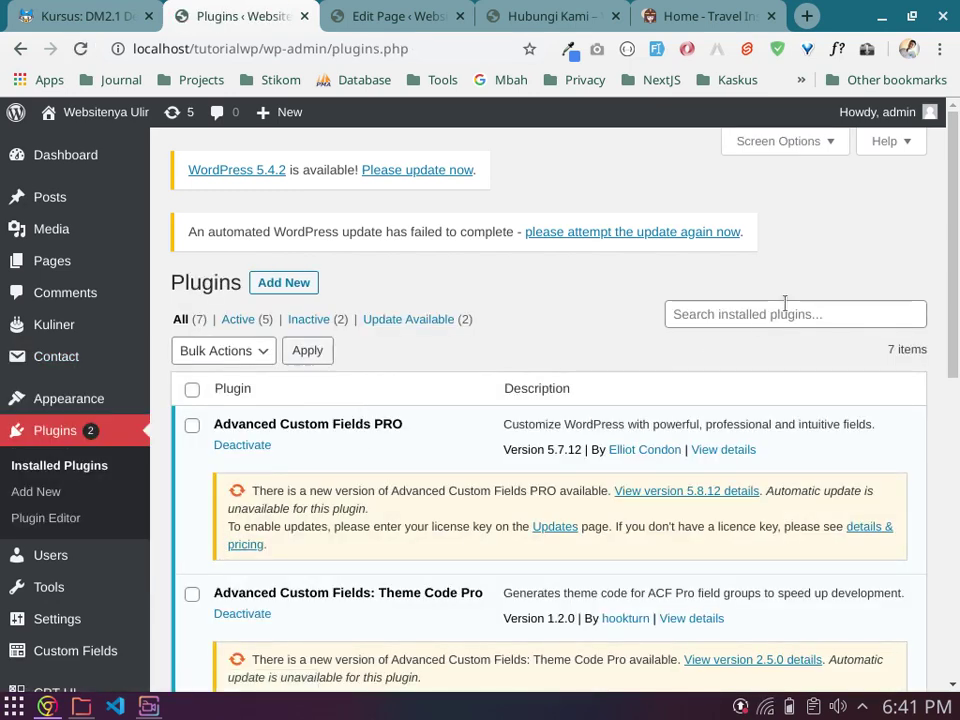
Step: Search installed plugins for 'Woocommerce', find no results, and go to Add New
left_click(785, 313)
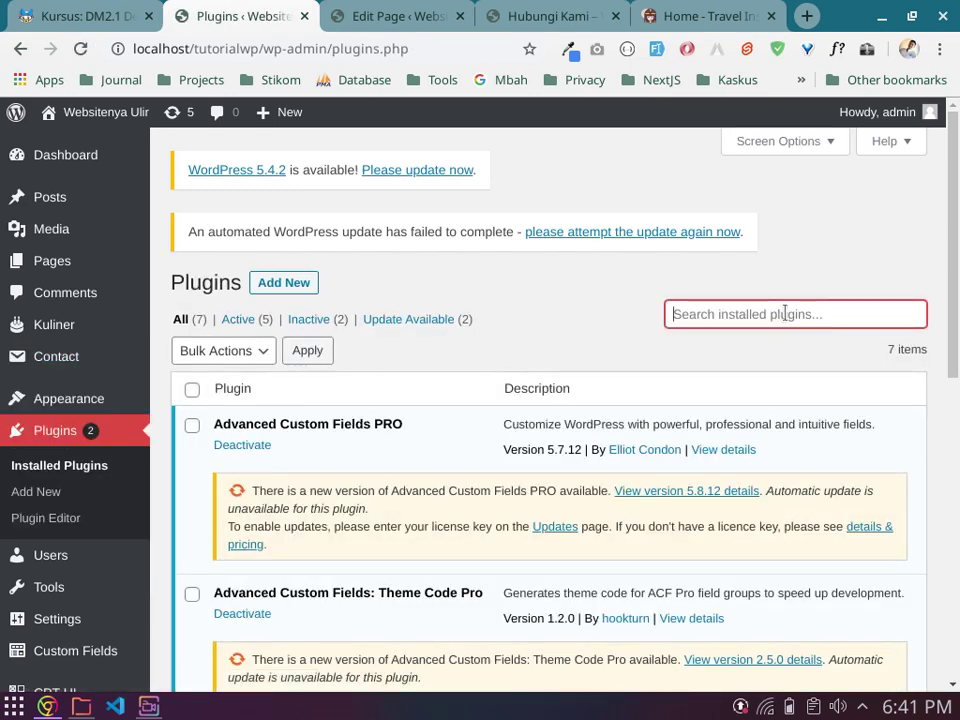
type("Woocommerce")
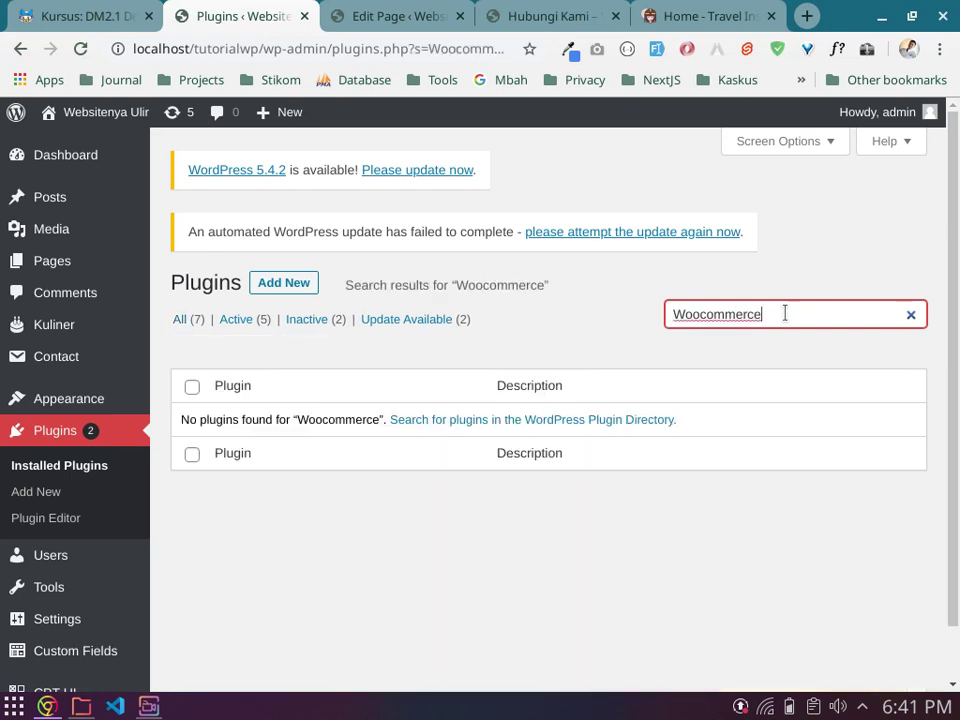
left_click(277, 285)
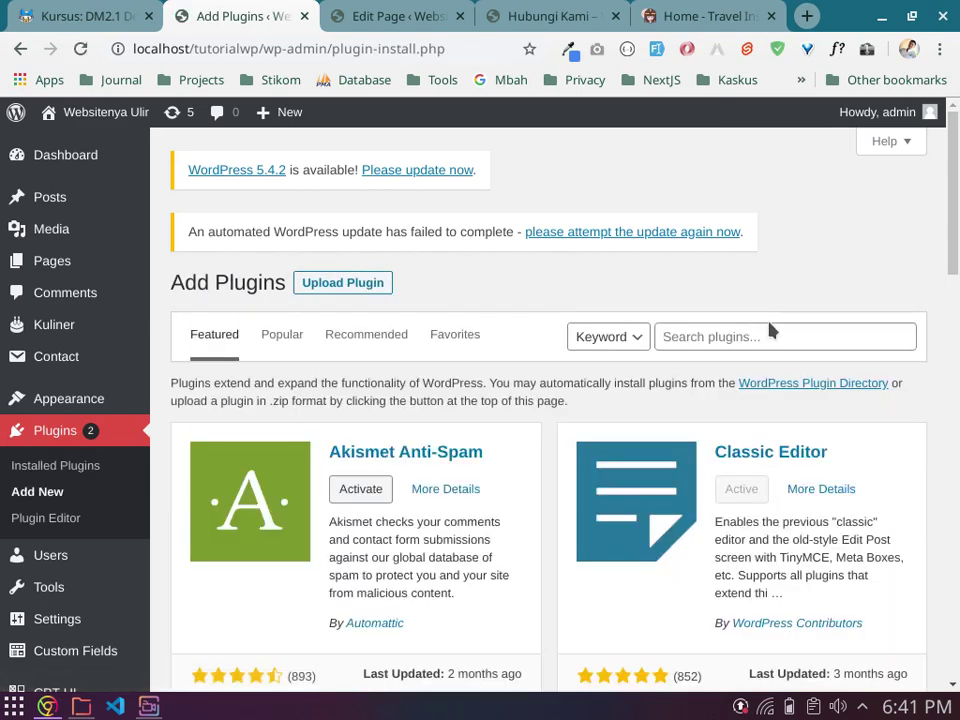
Step: Search the plugin directory for 'Woocommerce' and install WooCommerce by Automattic
left_click(756, 338)
type("Woocomm")
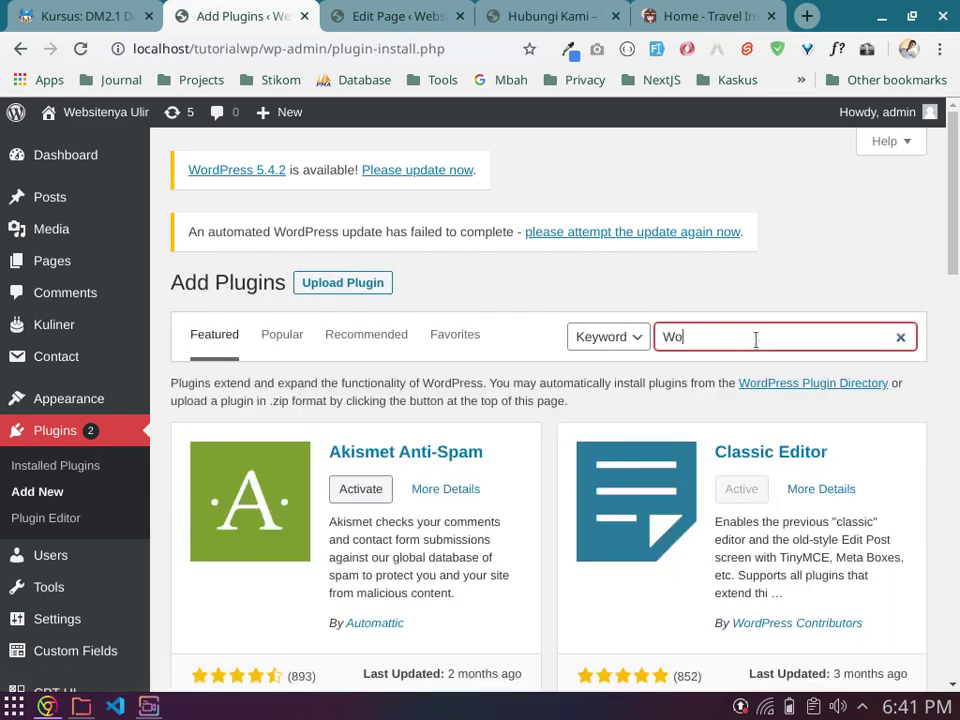
type("erce")
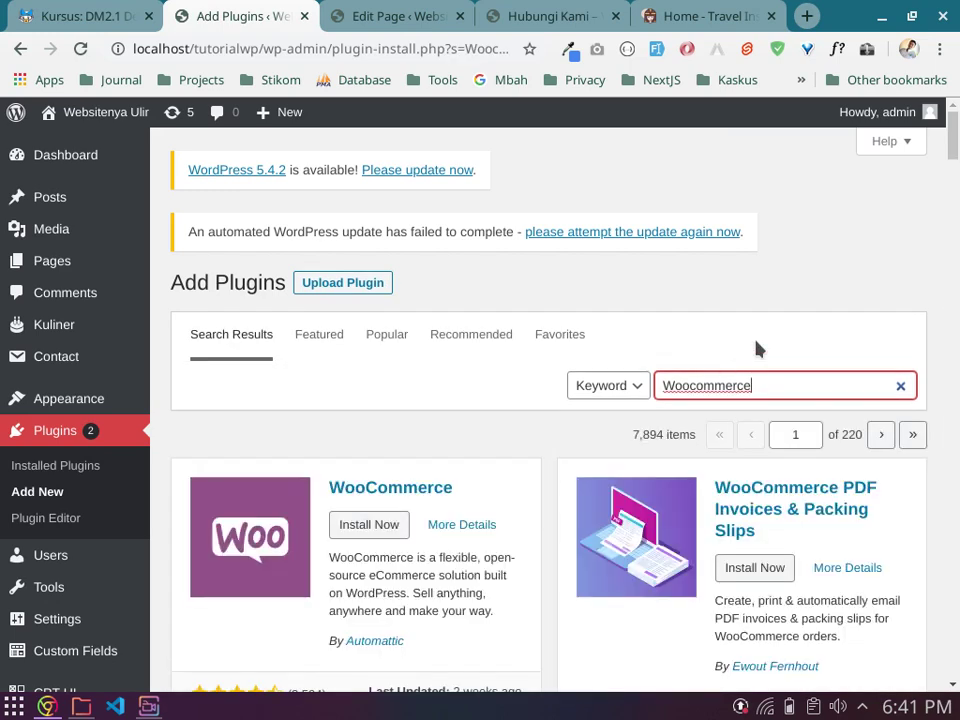
scroll(439, 450, "down", 2)
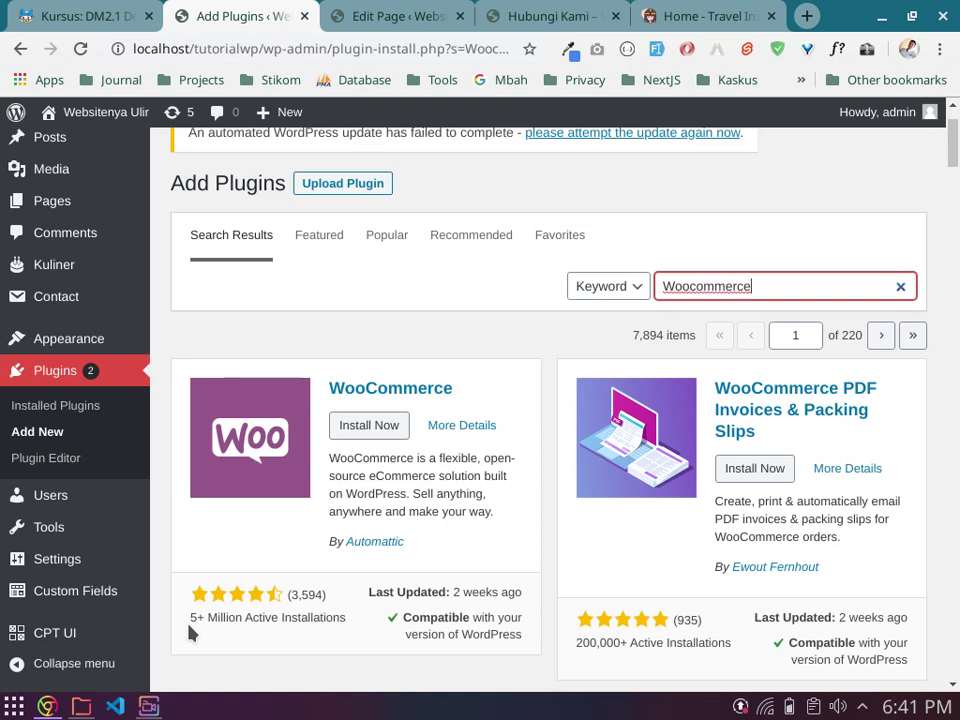
scroll(215, 605, "down", 1)
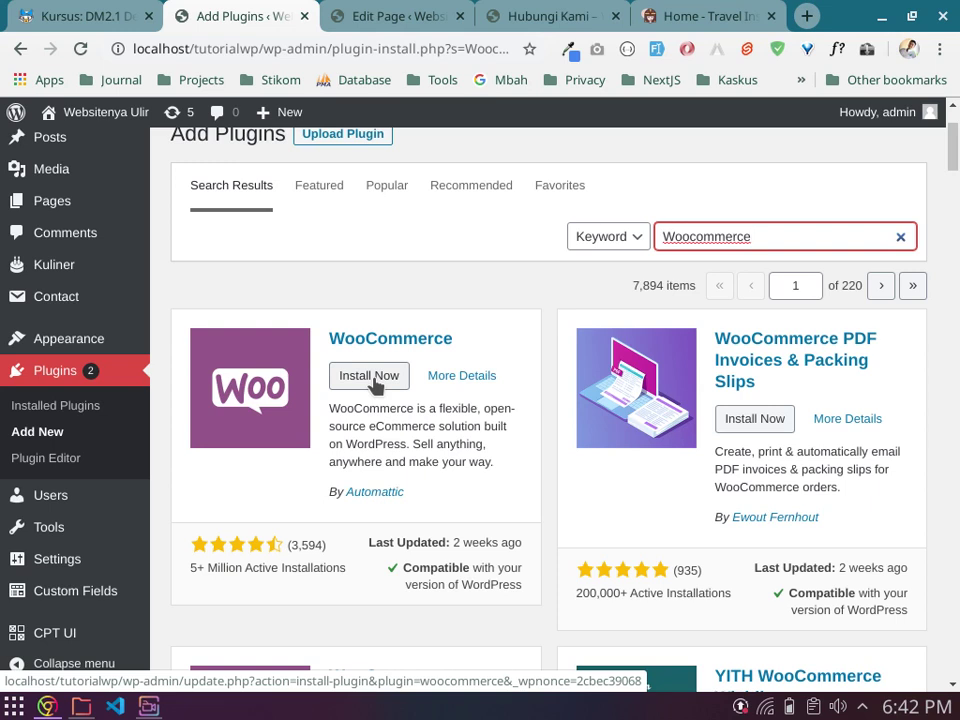
left_click(372, 380)
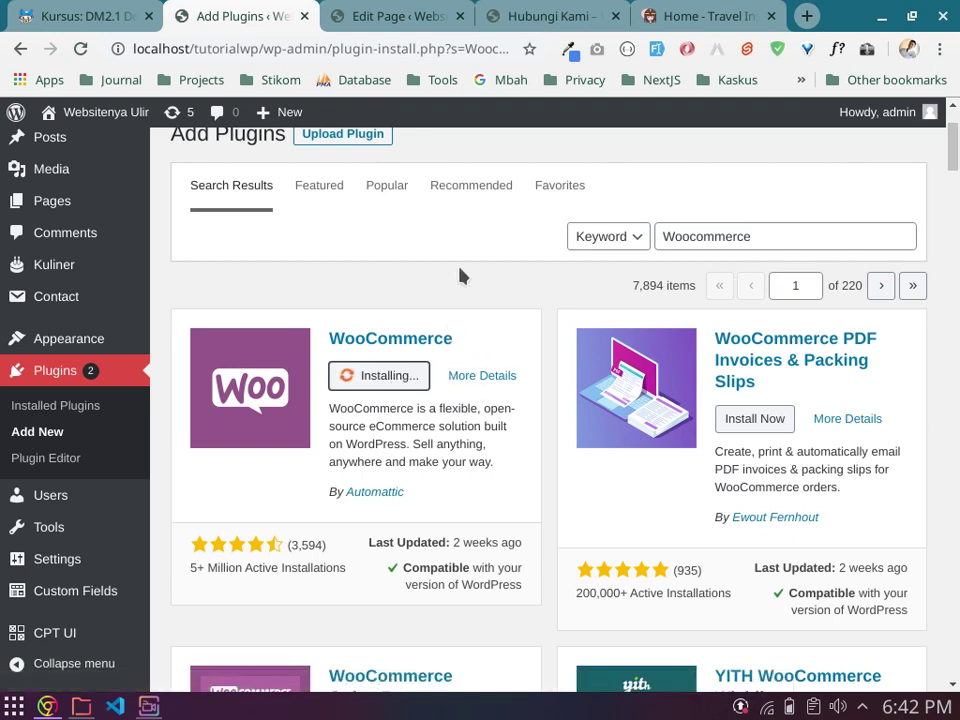
Step: Switch to the Cleopatravel home page and open, then close, its WhatsApp chat popup
left_click(722, 12)
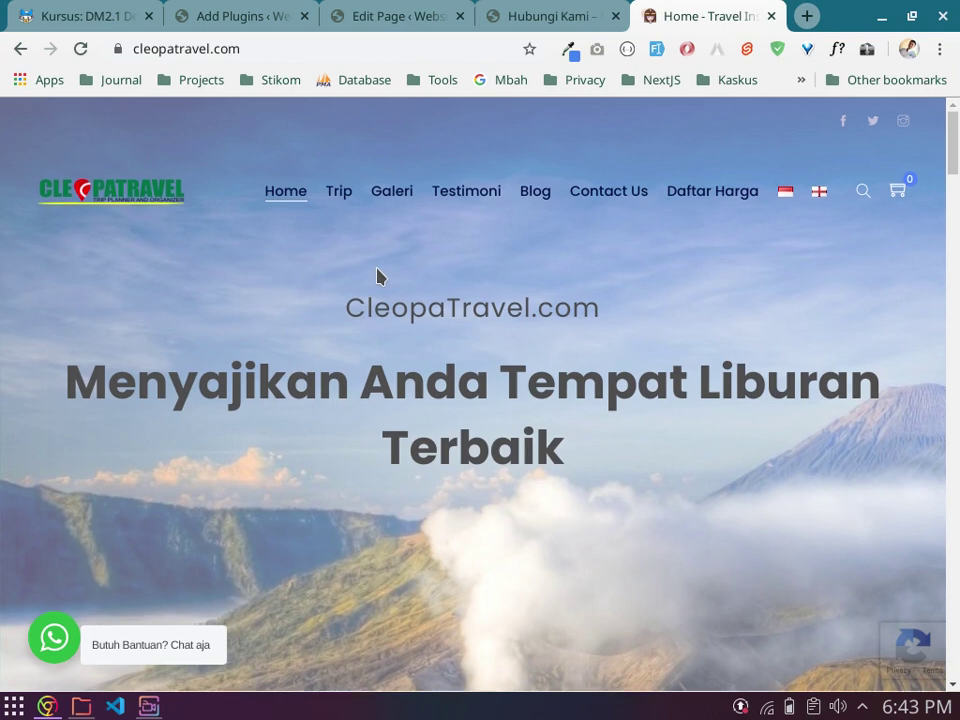
scroll(377, 274, "down", 3)
scroll(507, 315, "down", 1)
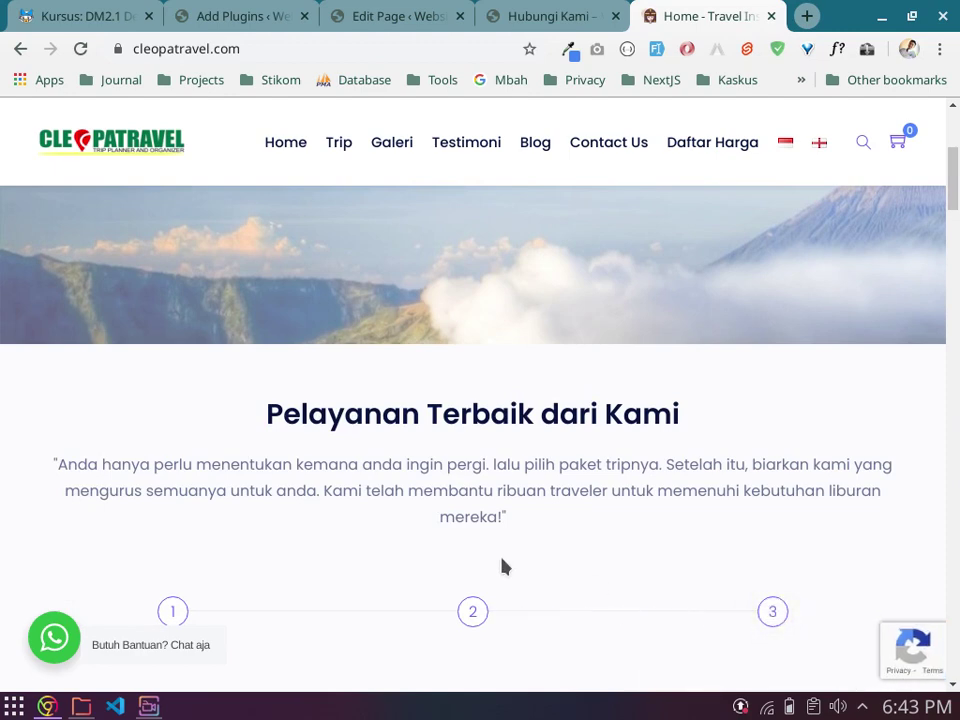
scroll(236, 435, "down", 5)
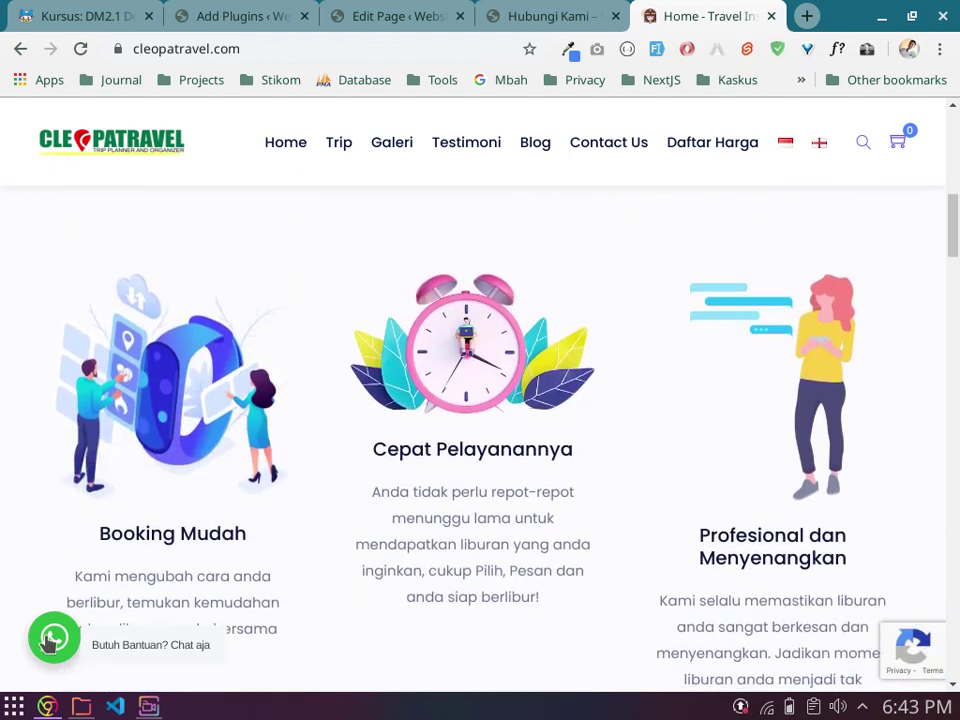
left_click(50, 638)
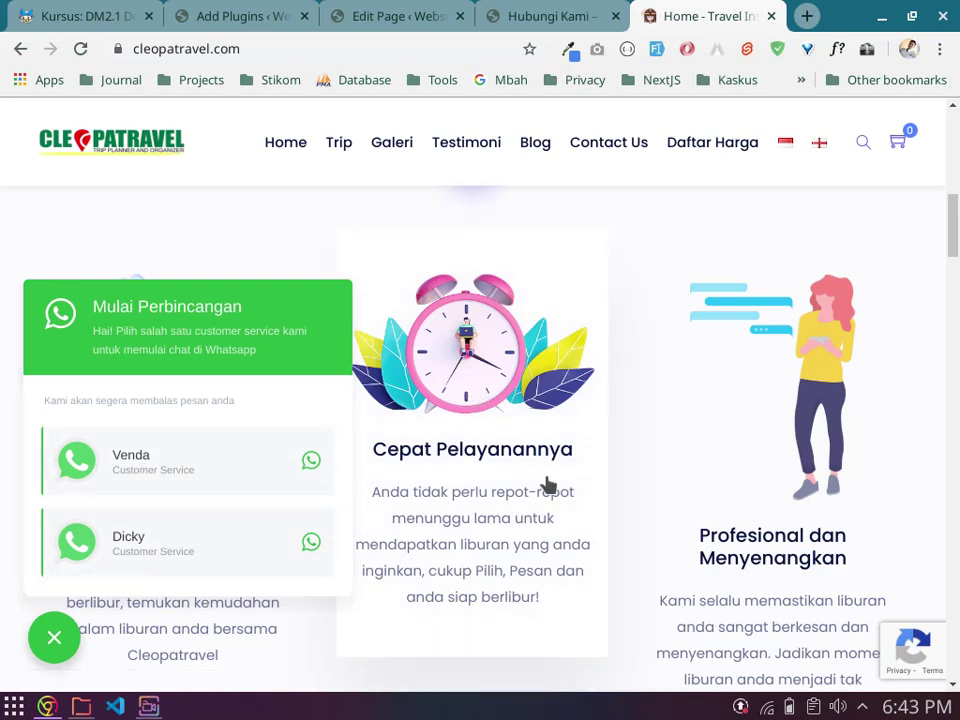
left_click(54, 637)
Step: Scroll through the rest of the Cleopatravel home page, then open Contact Us
scroll(565, 531, "down", 10)
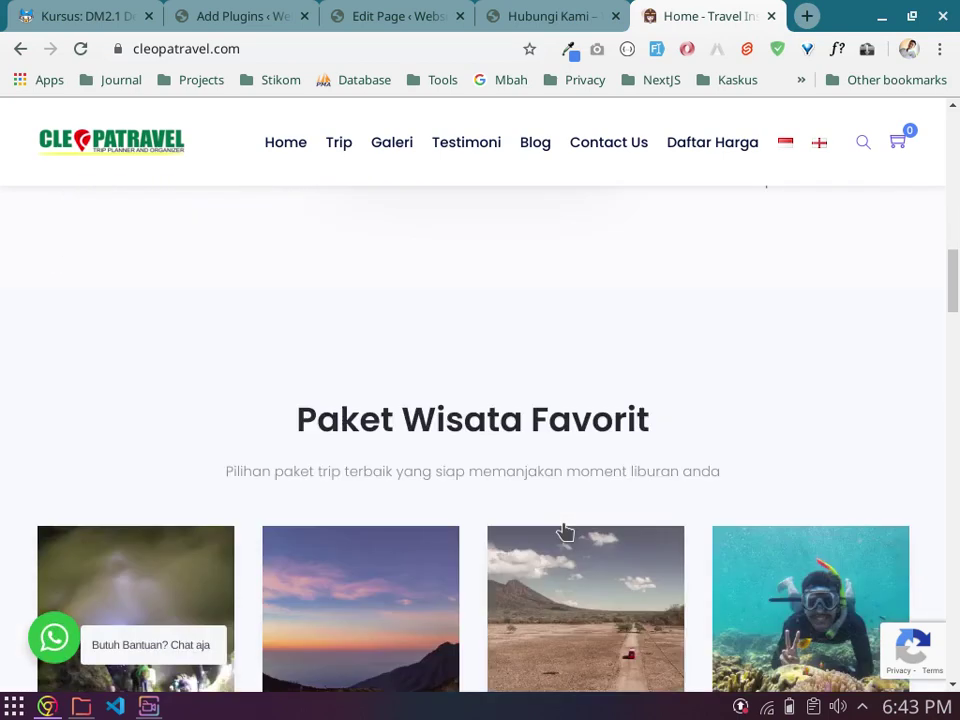
scroll(565, 531, "up", 1)
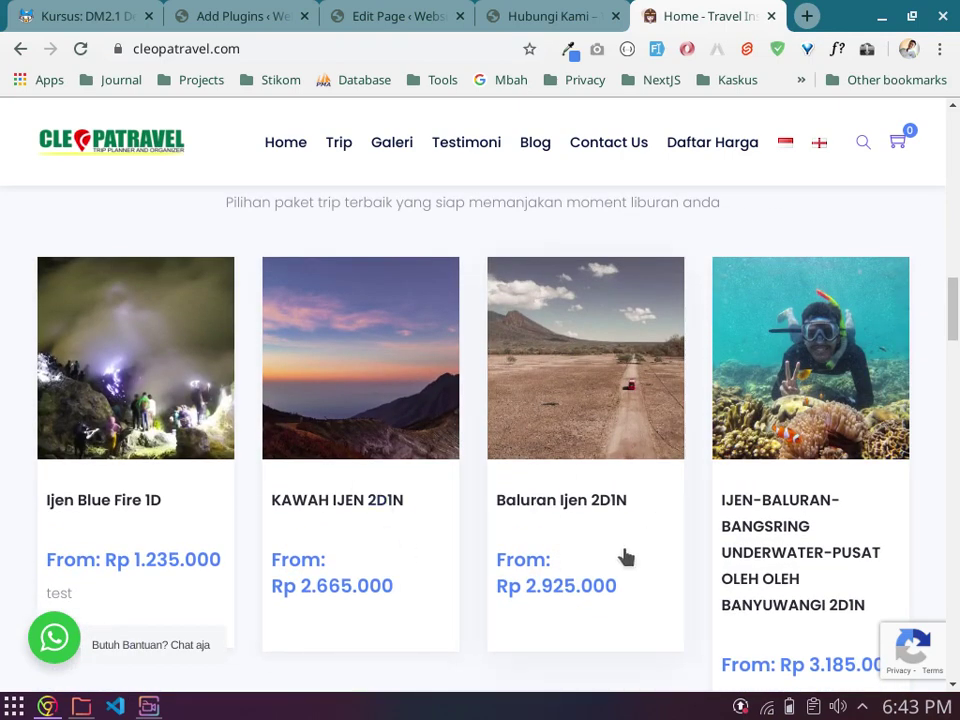
scroll(570, 505, "down", 7)
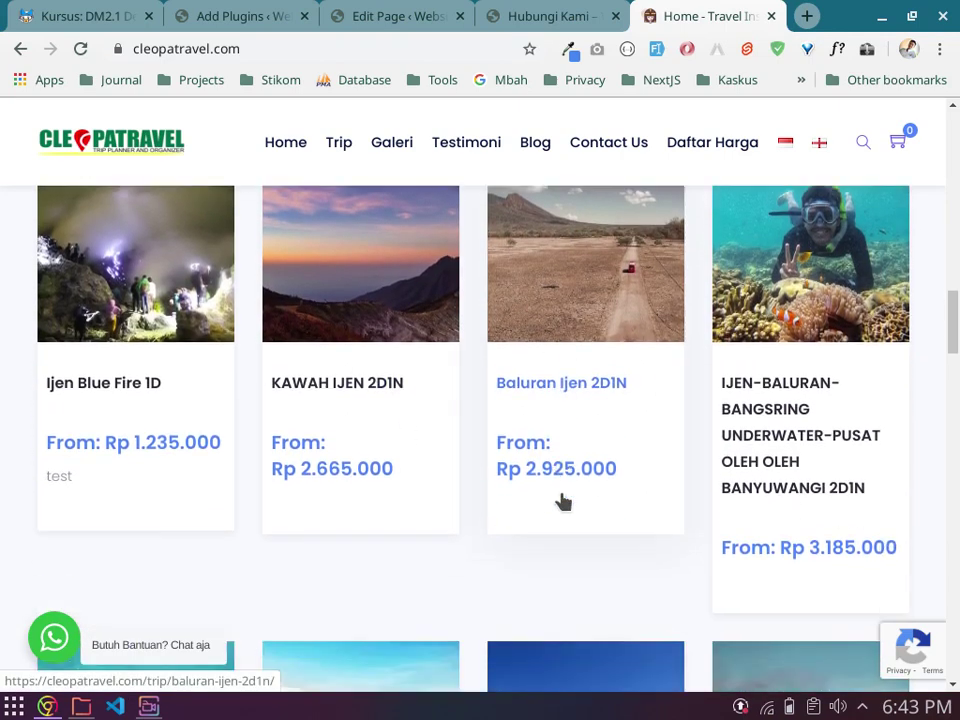
scroll(563, 498, "down", 9)
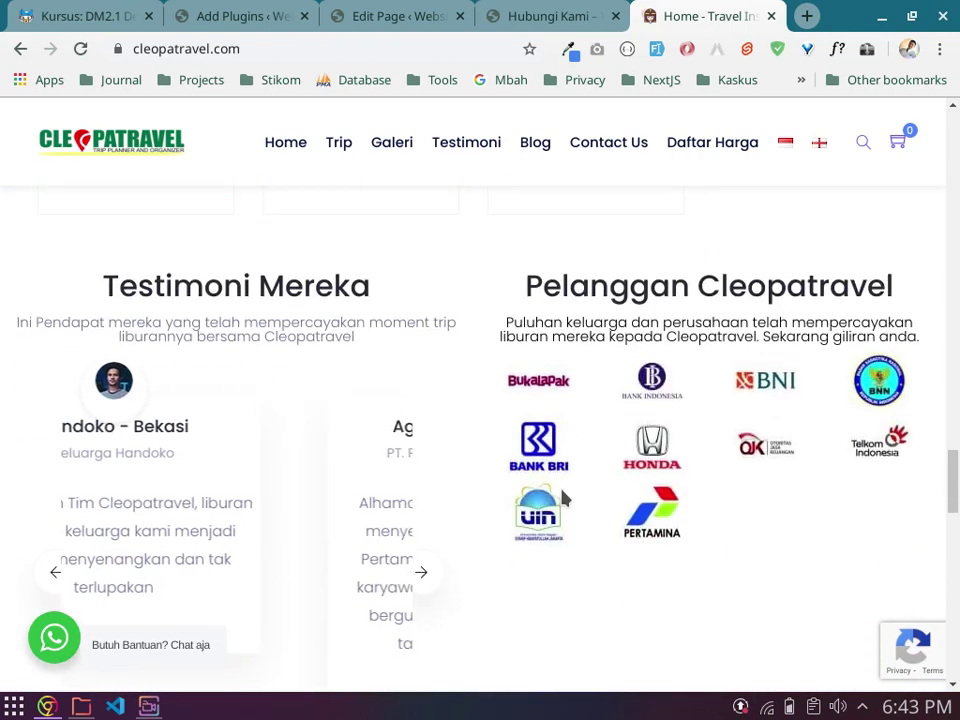
scroll(561, 489, "down", 2)
scroll(300, 367, "down", 1)
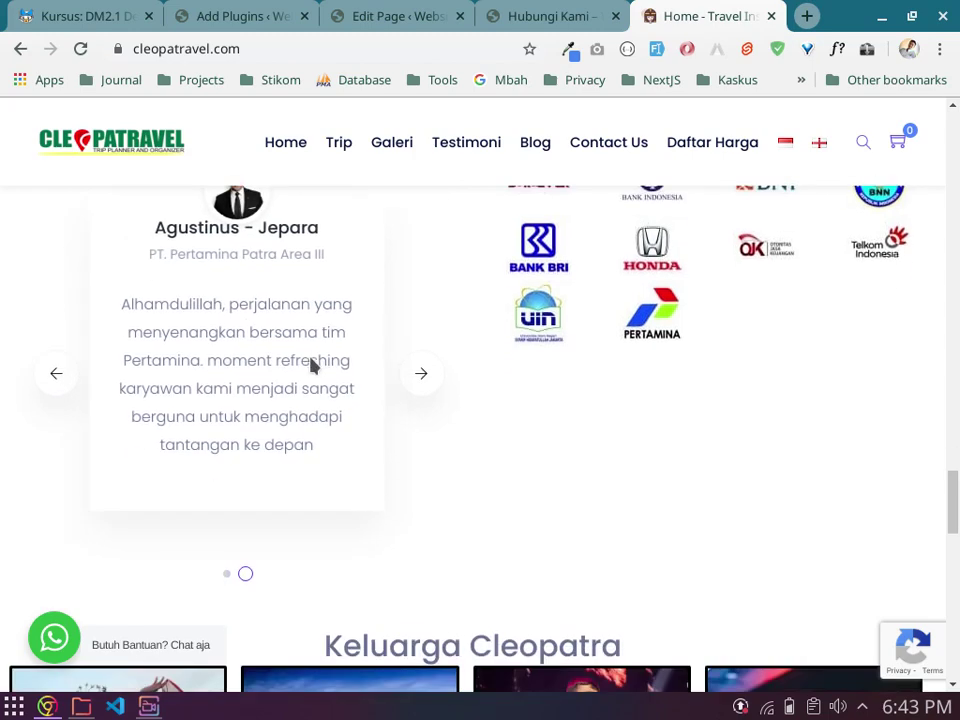
scroll(252, 484, "up", 3)
scroll(337, 437, "down", 6)
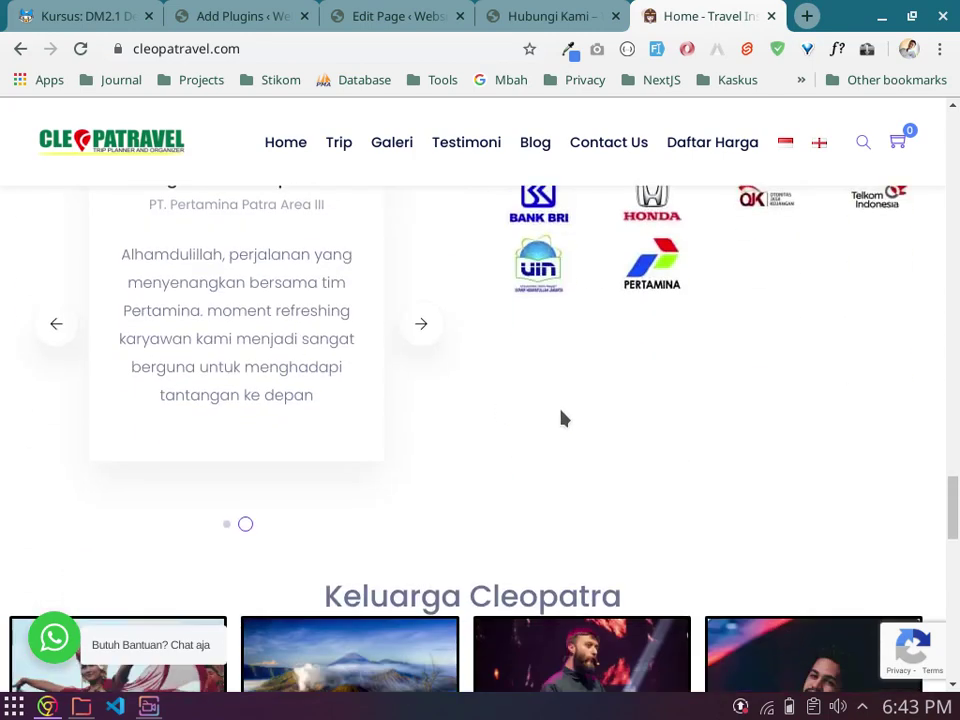
scroll(494, 394, "down", 5)
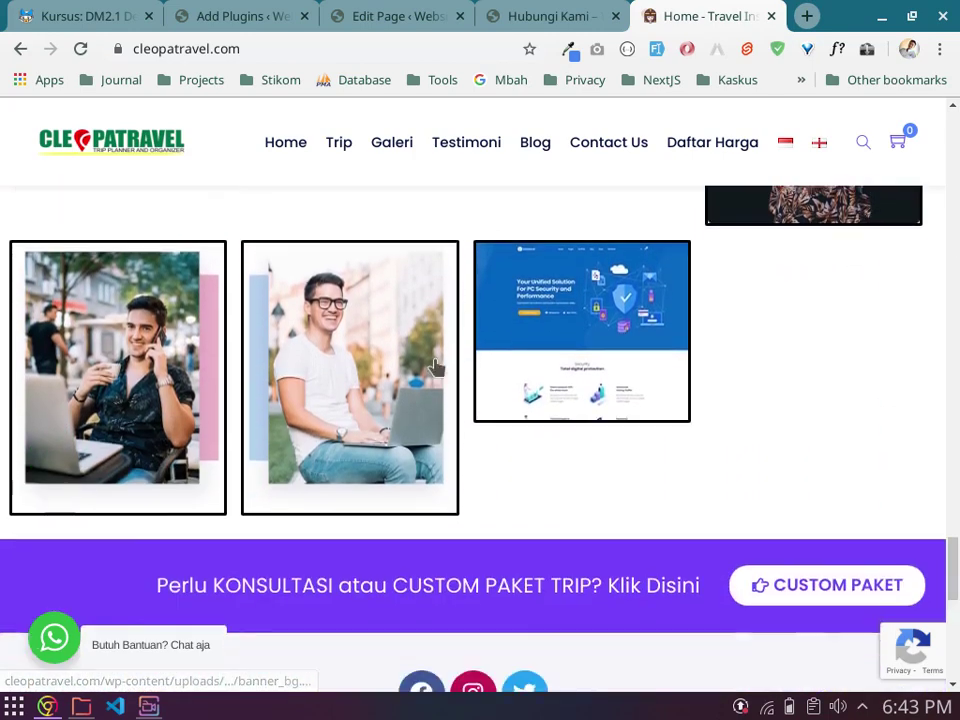
scroll(458, 406, "down", 2)
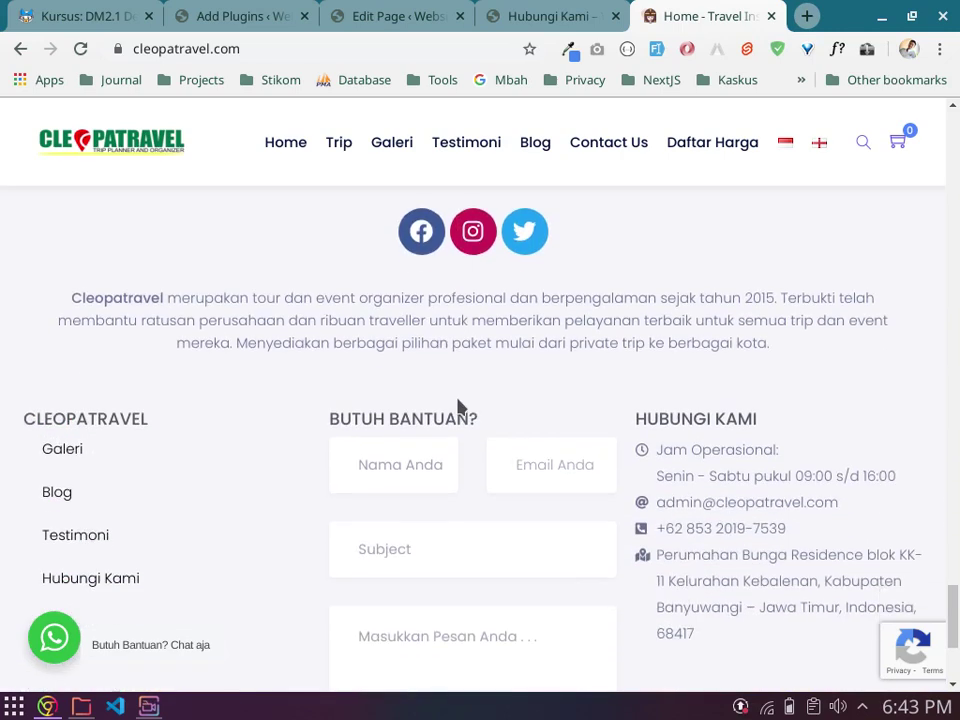
scroll(560, 395, "down", 2)
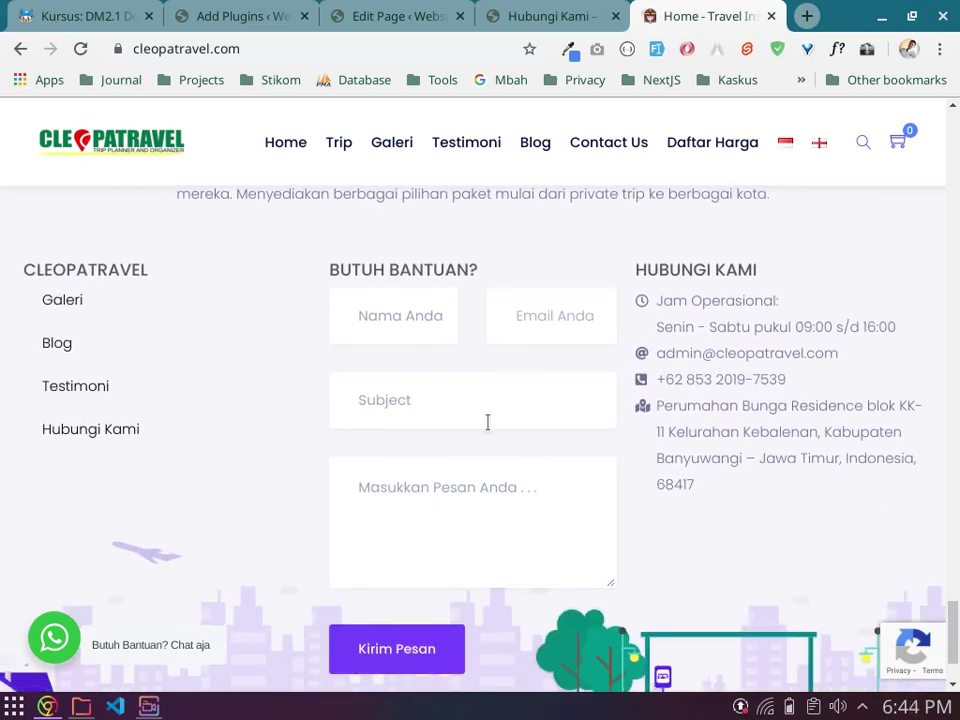
scroll(448, 367, "down", 1)
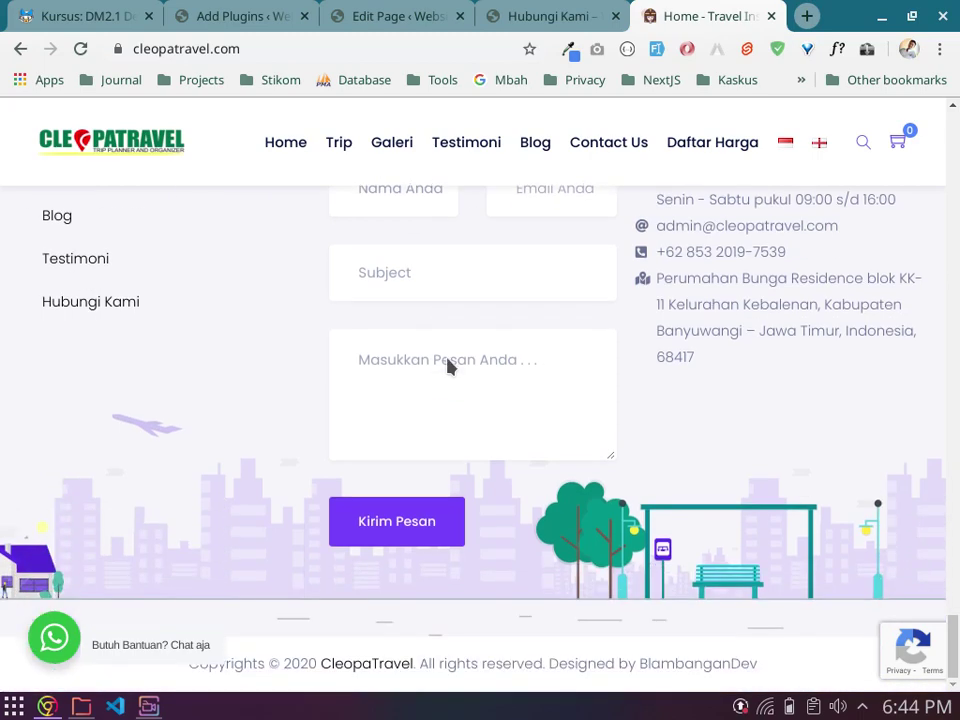
scroll(448, 367, "up", 2)
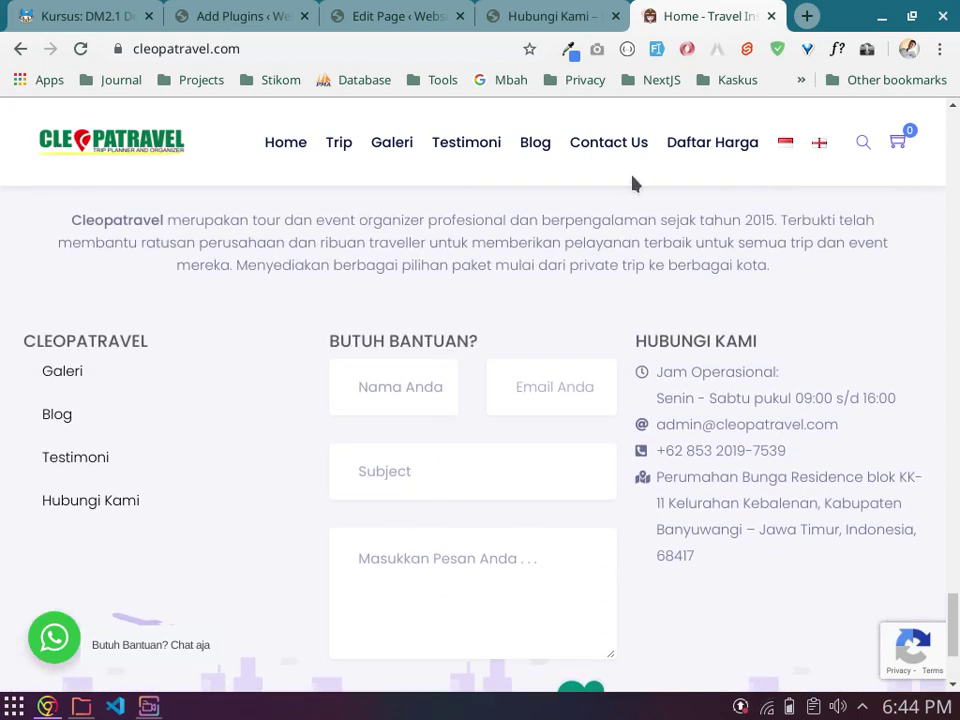
left_click(600, 156)
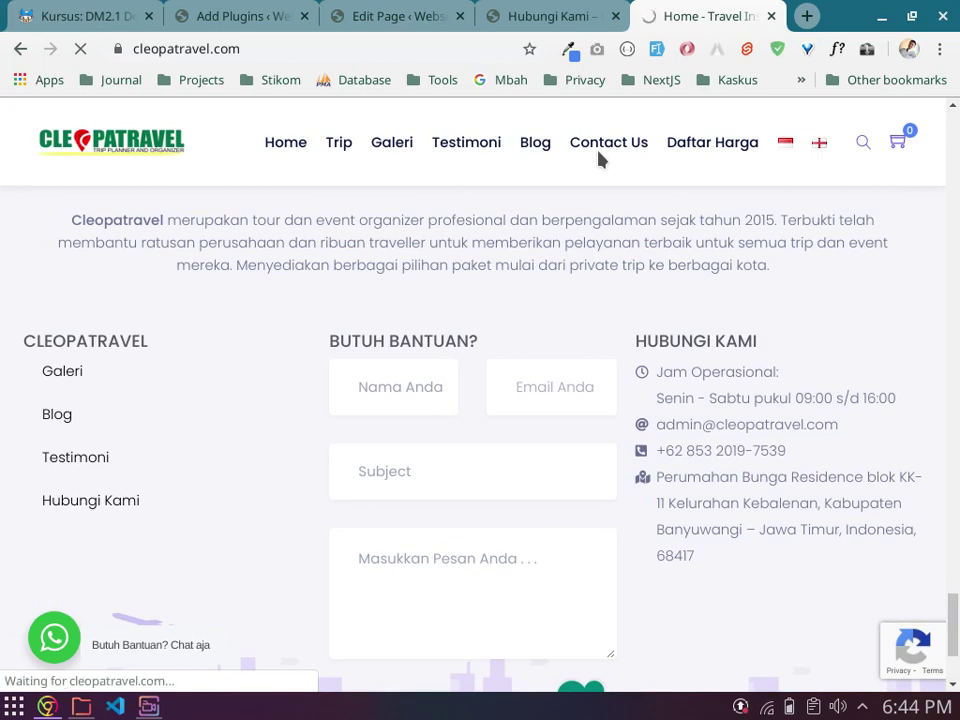
Step: Switch back to the Add Plugins tab to check WooCommerce's installation progress
left_click(228, 14)
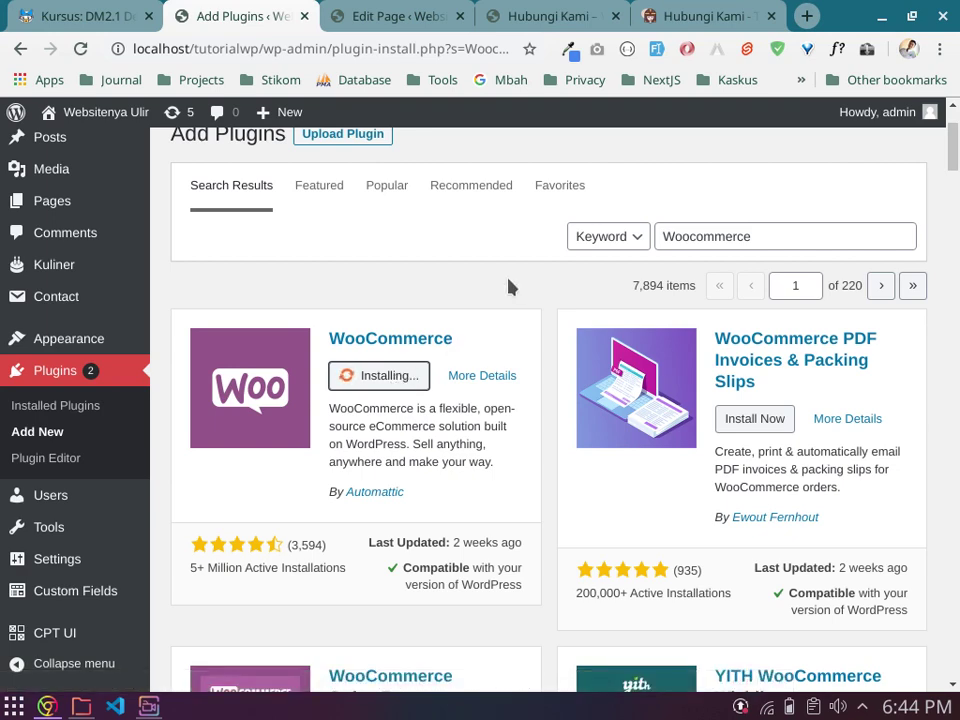
Step: Scroll through the Hubungi Kami contact page with its map and form, then open Trip
left_click(722, 10)
scroll(484, 478, "down", 3)
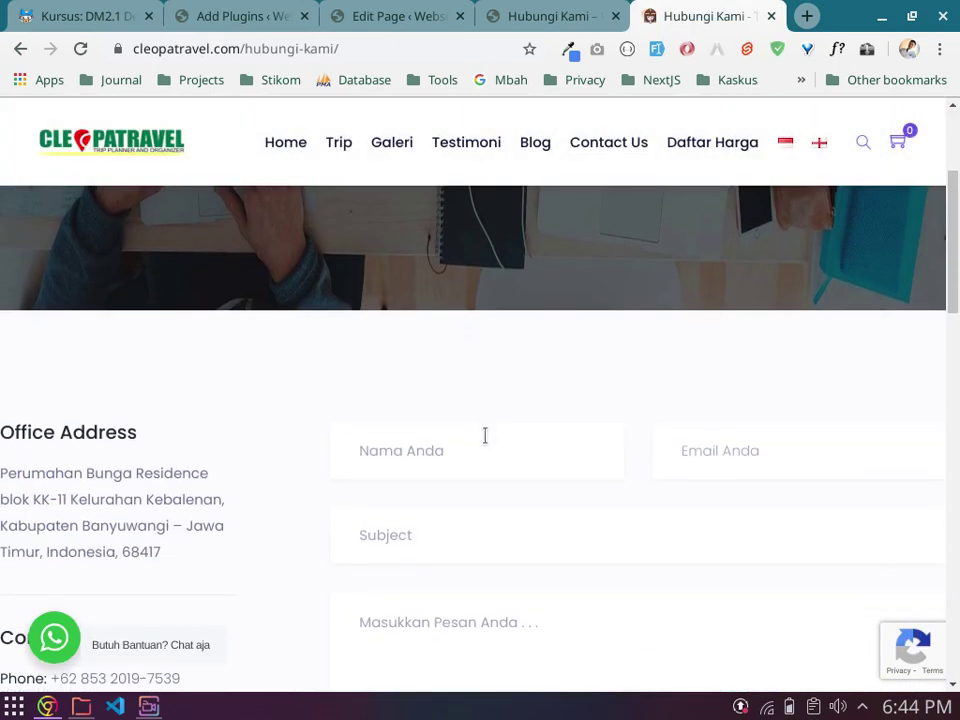
scroll(424, 371, "down", 1)
scroll(400, 369, "down", 1)
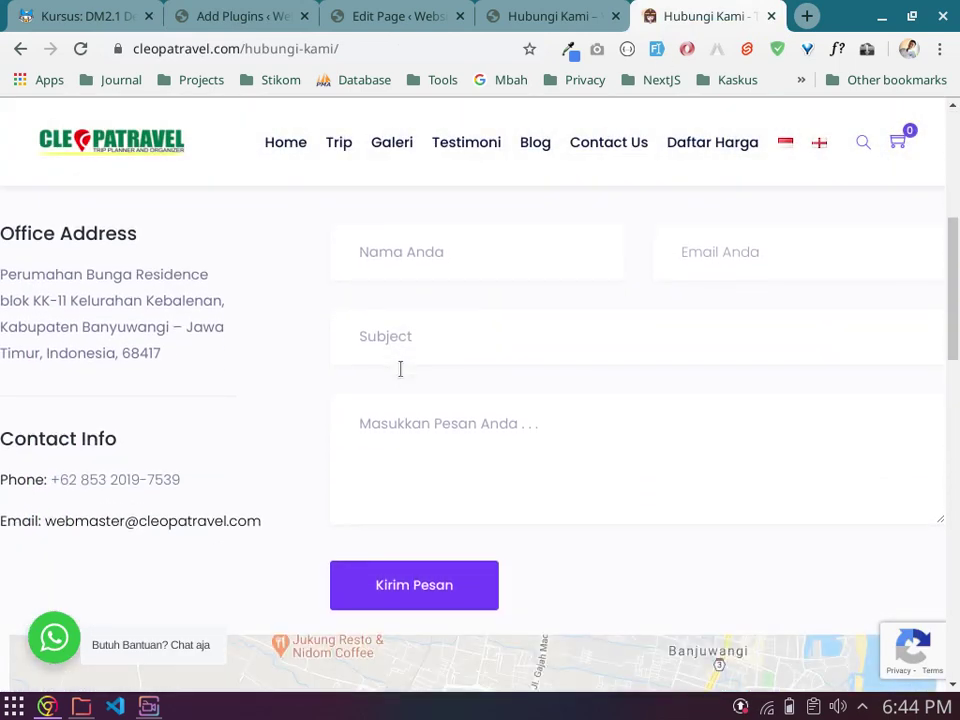
scroll(400, 369, "down", 5)
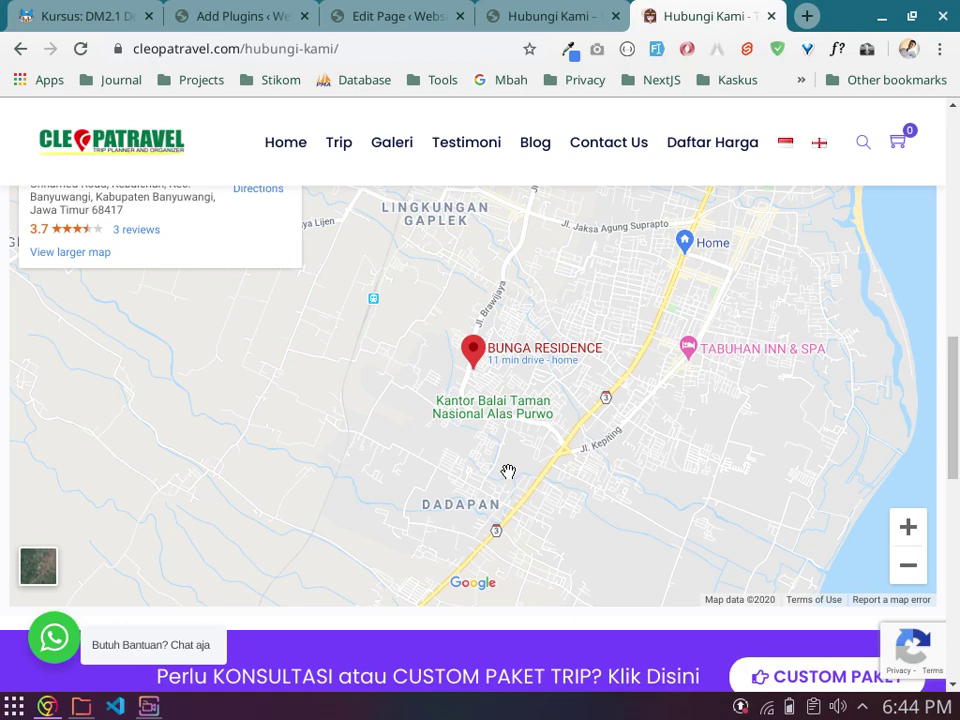
scroll(508, 471, "down", 4)
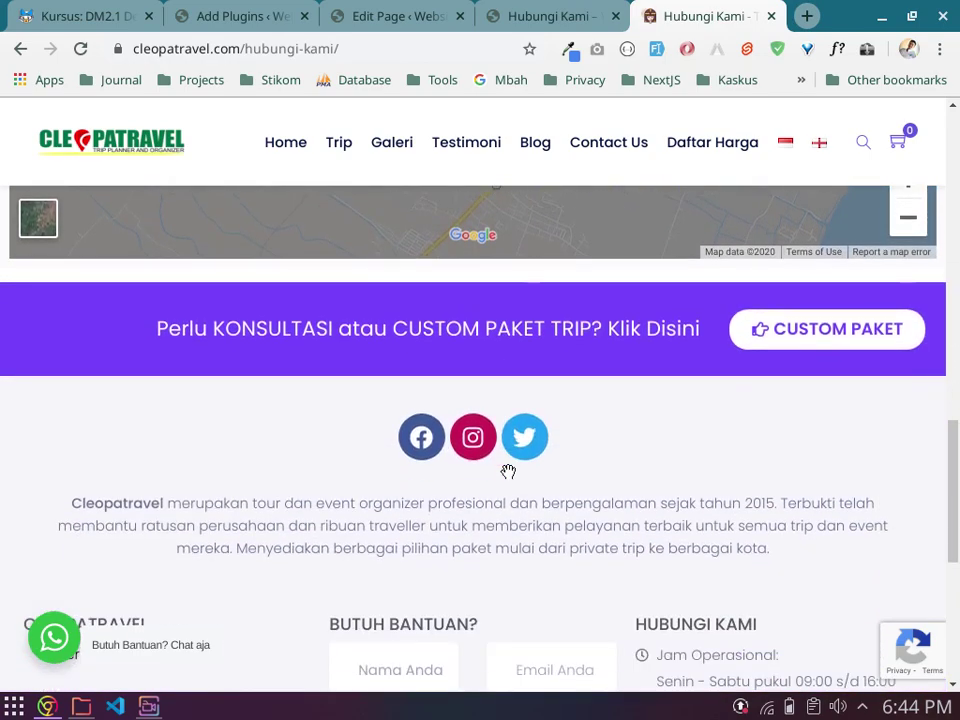
scroll(508, 471, "down", 4)
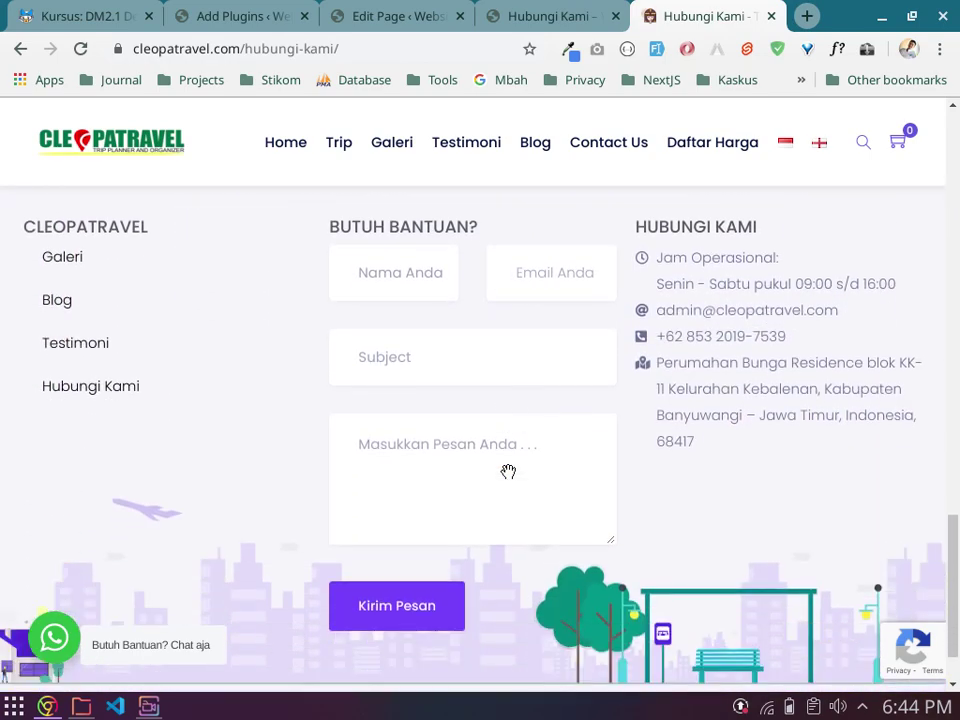
scroll(508, 471, "down", 1)
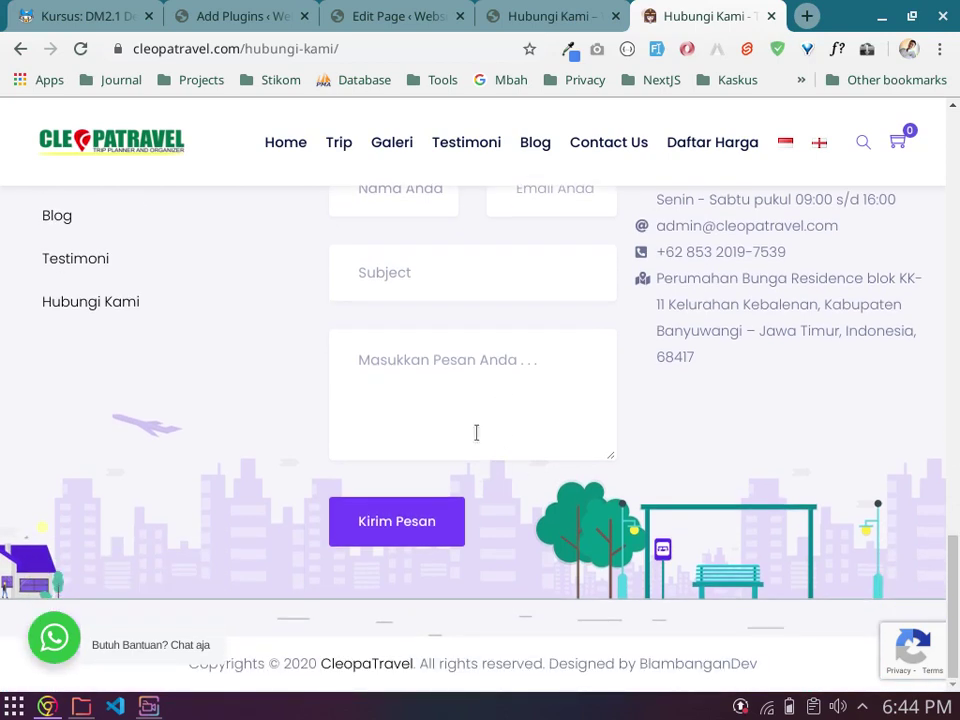
left_click(342, 147)
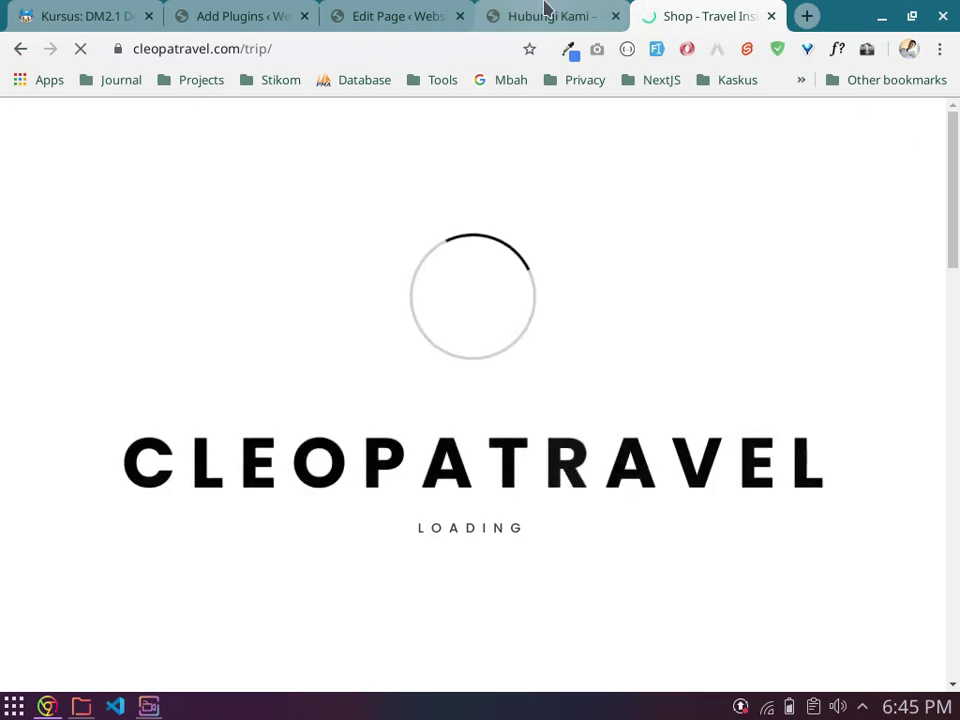
Step: Return to the Add Plugins tab, where WooCommerce fails with a cURL error 28 timeout
left_click(249, 12)
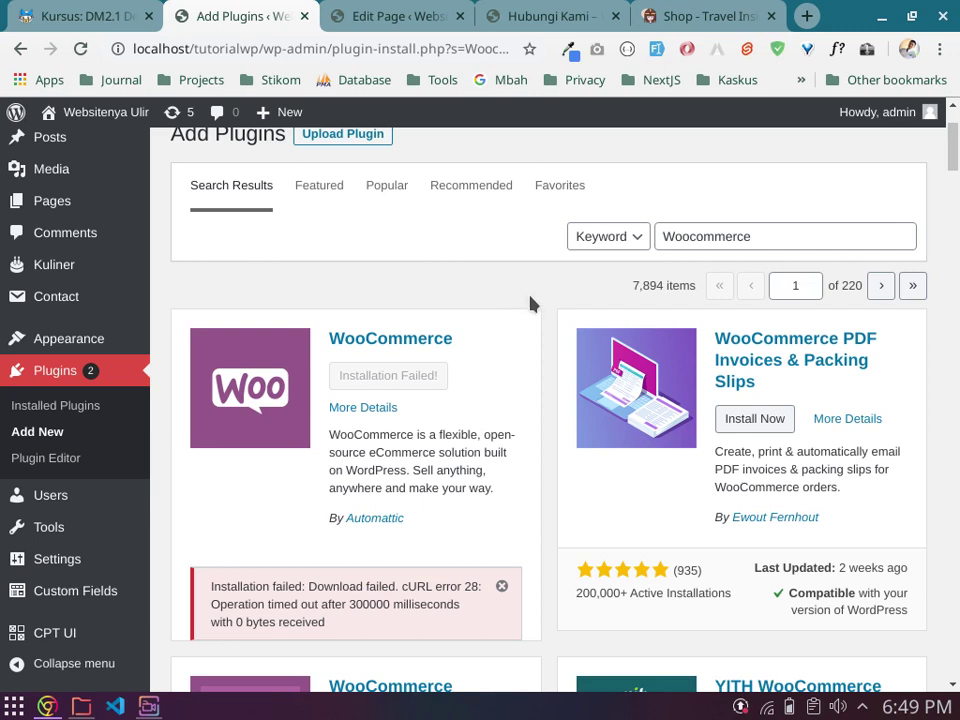
Step: Dismiss the Installation Failed error notice on the Add Plugins page
left_click(502, 588)
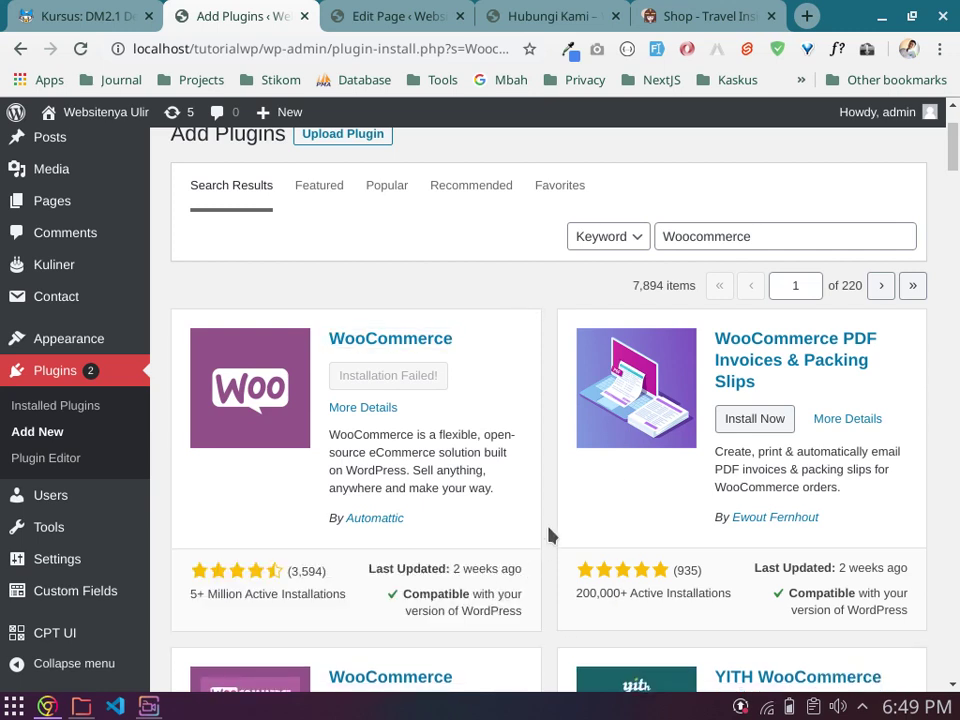
scroll(548, 530, "down", 1)
scroll(540, 510, "up", 1)
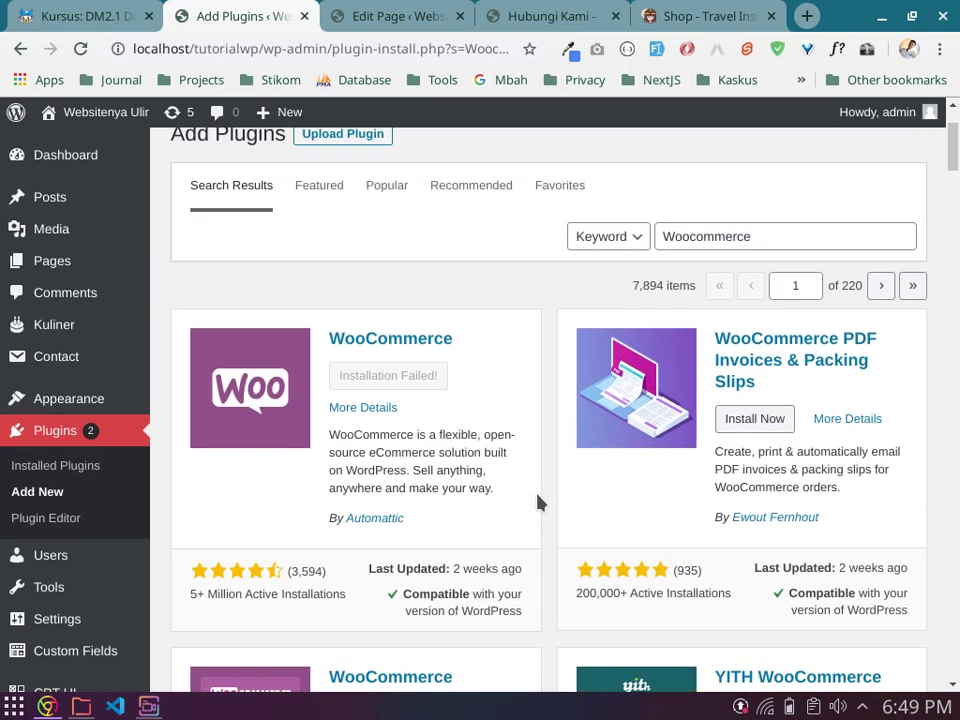
Step: Open WooCommerce's More Details window and review version 4.3.0 and its requirements
left_click(363, 409)
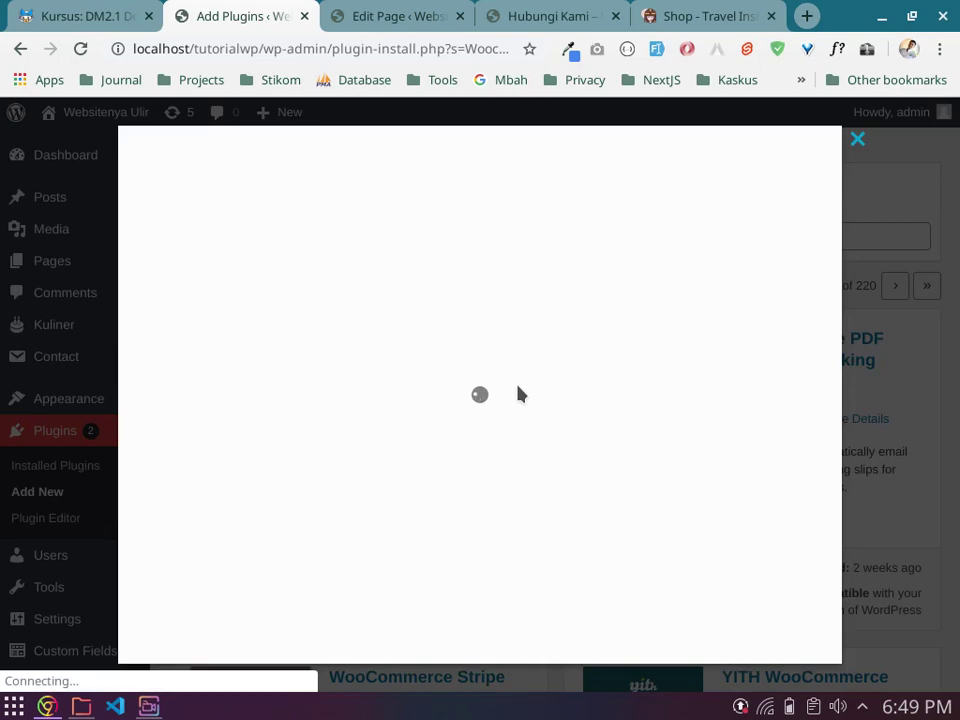
scroll(600, 405, "down", 2)
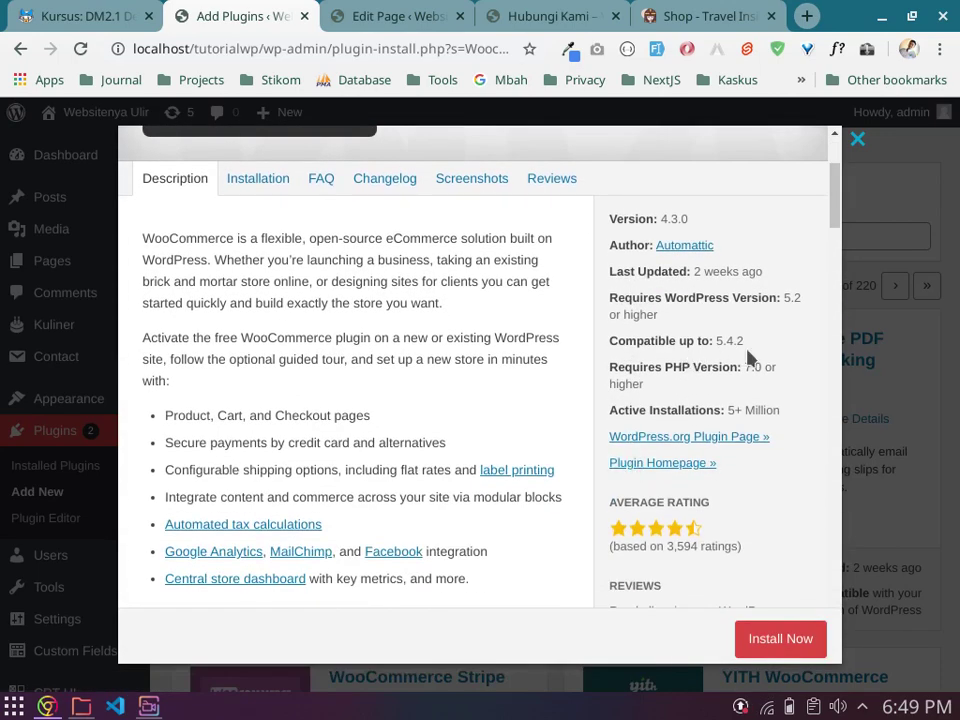
scroll(760, 354, "down", 1)
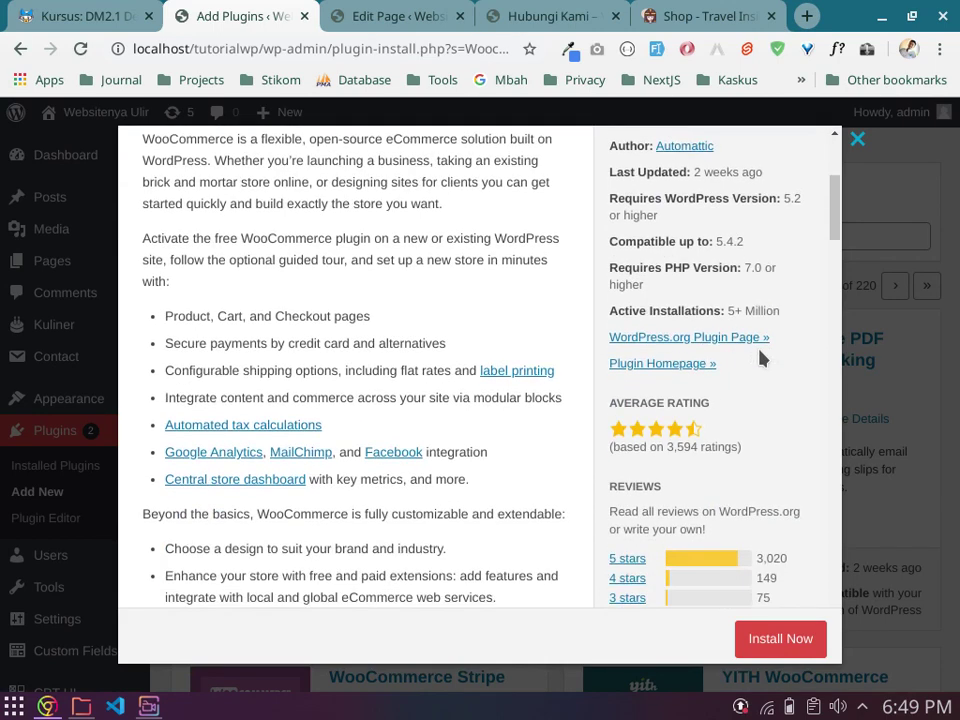
scroll(760, 354, "up", 1)
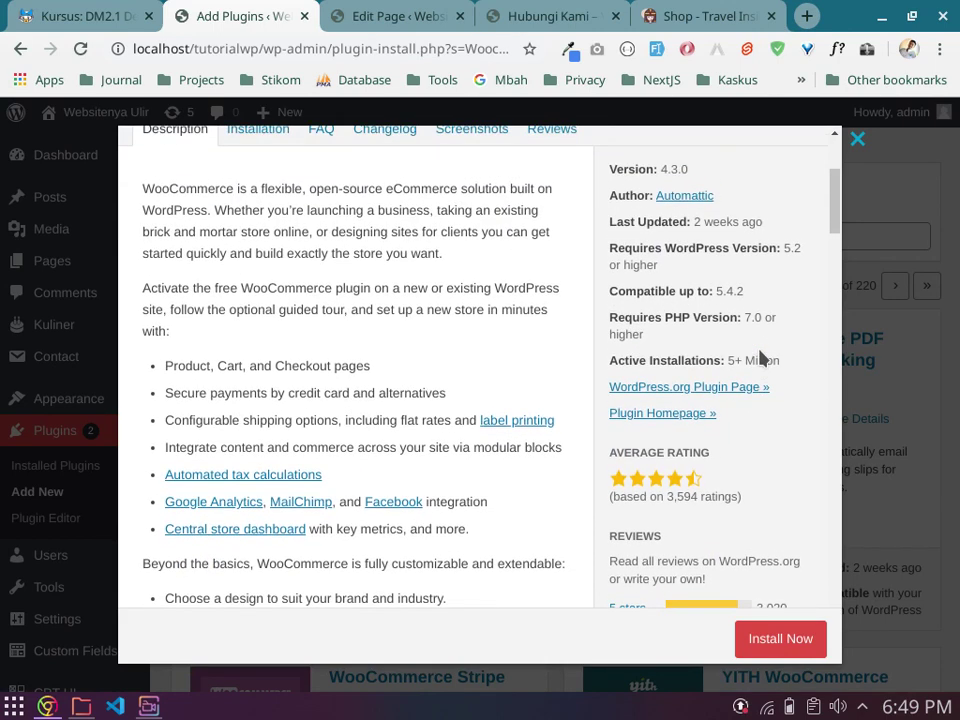
scroll(760, 358, "down", 3)
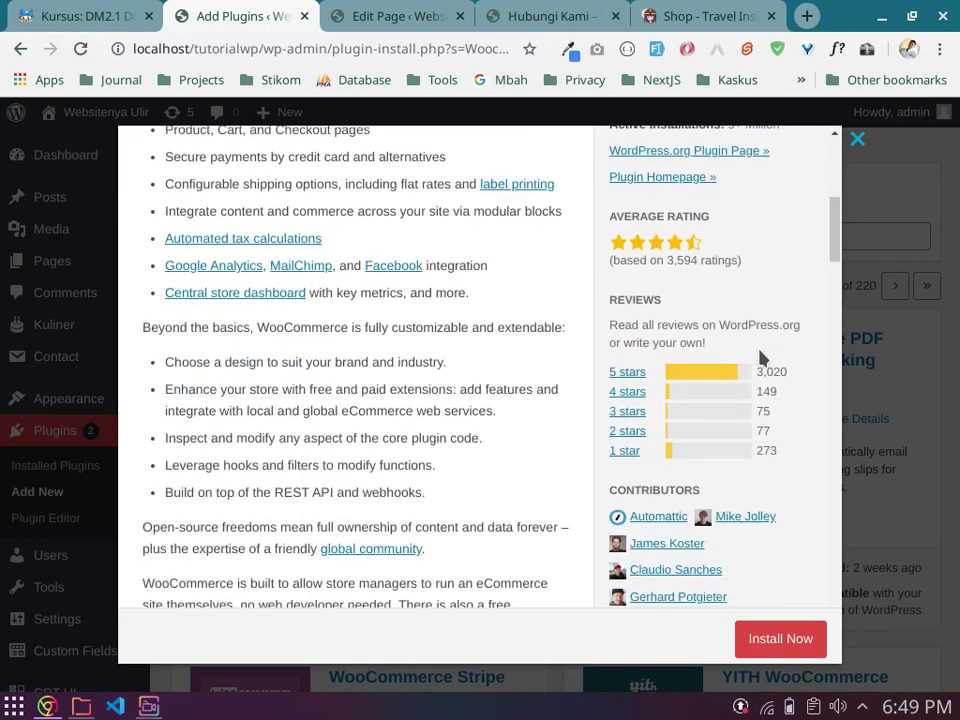
scroll(760, 358, "up", 3)
scroll(760, 358, "up", 2)
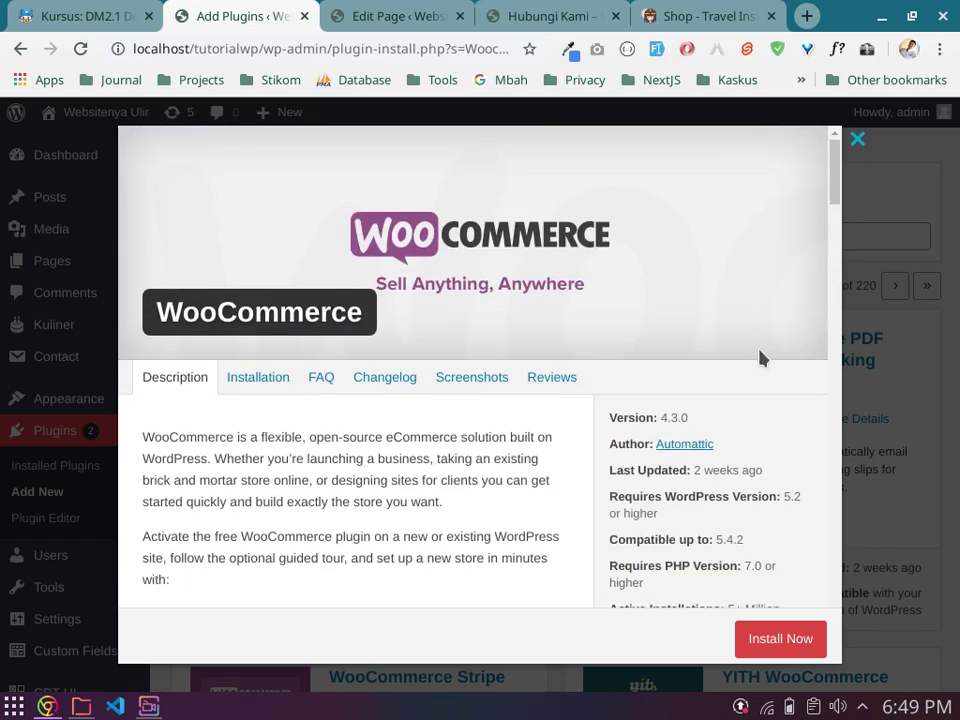
Step: Close the WooCommerce details window and look over the About WordPress page
left_click(857, 139)
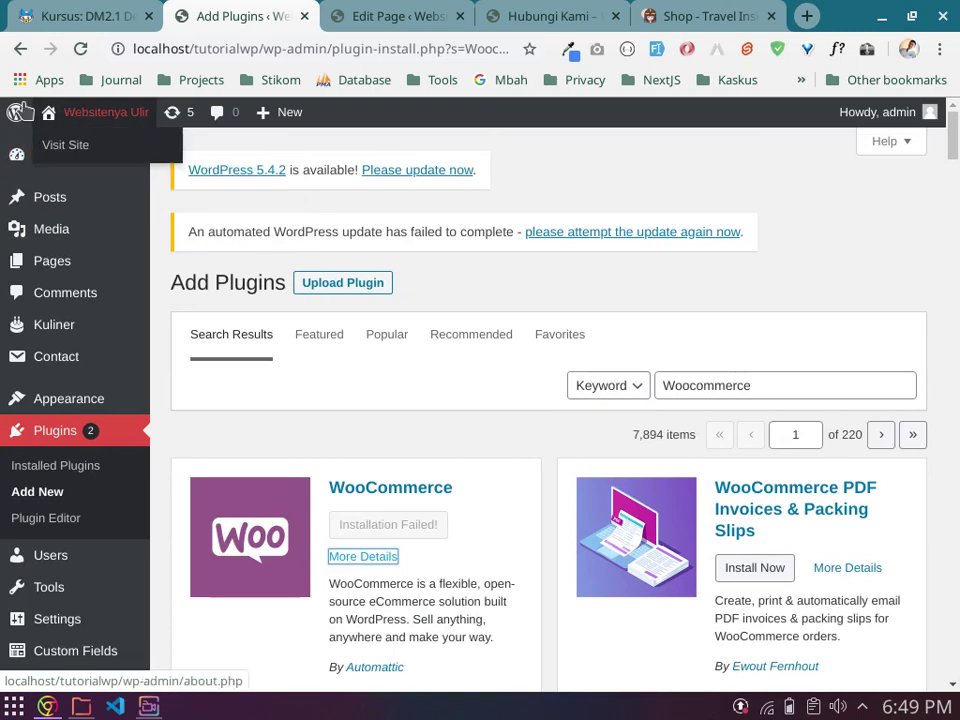
mouse_move(16, 112)
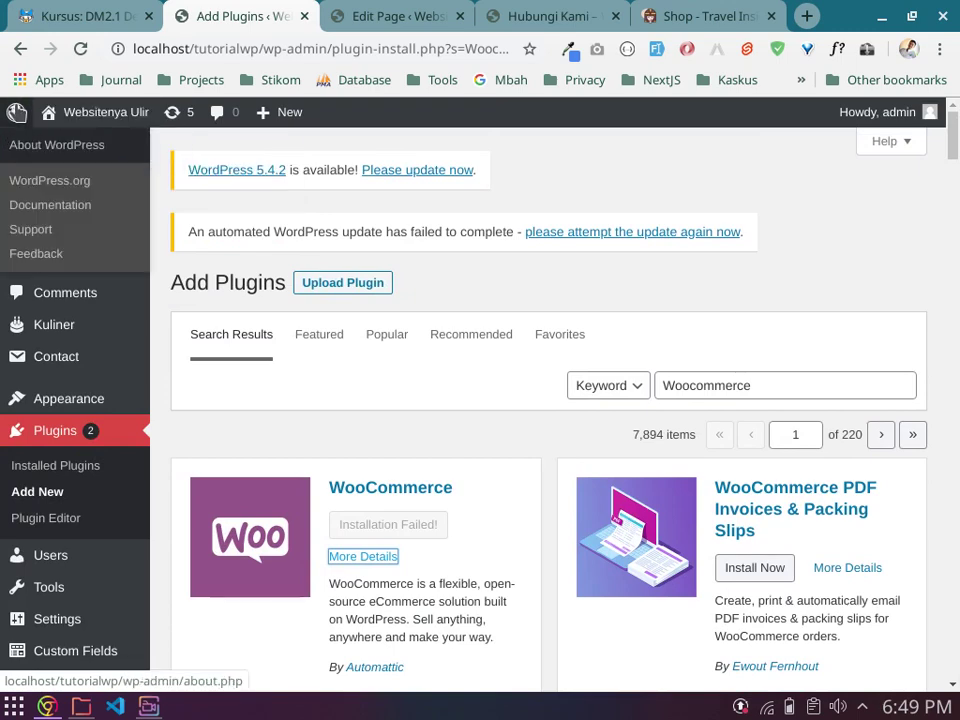
left_click(67, 148)
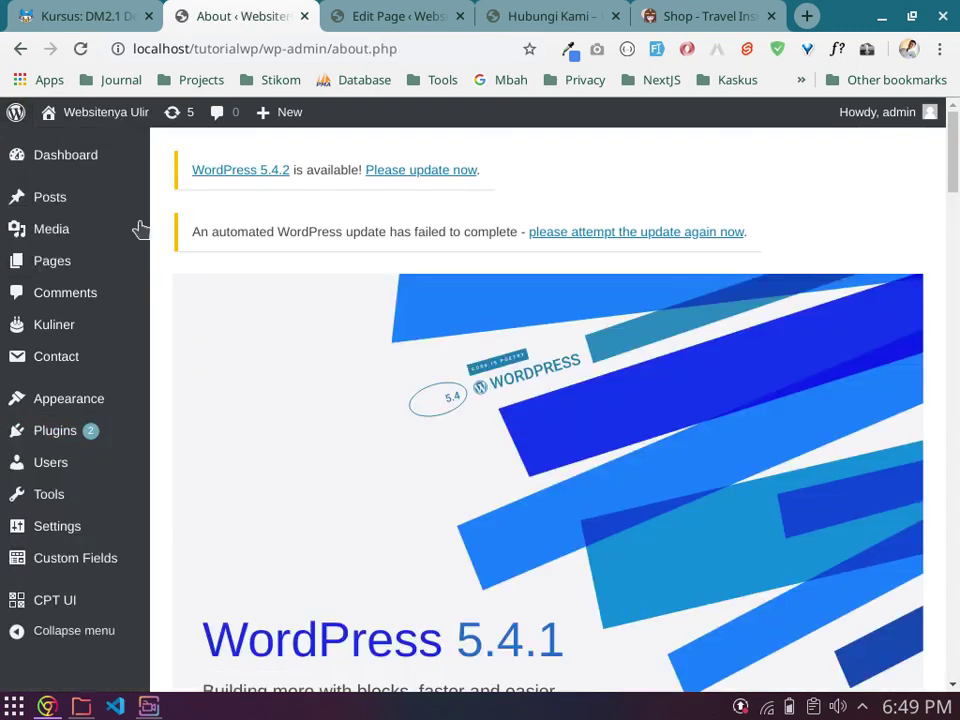
scroll(369, 395, "down", 5)
scroll(369, 395, "down", 3)
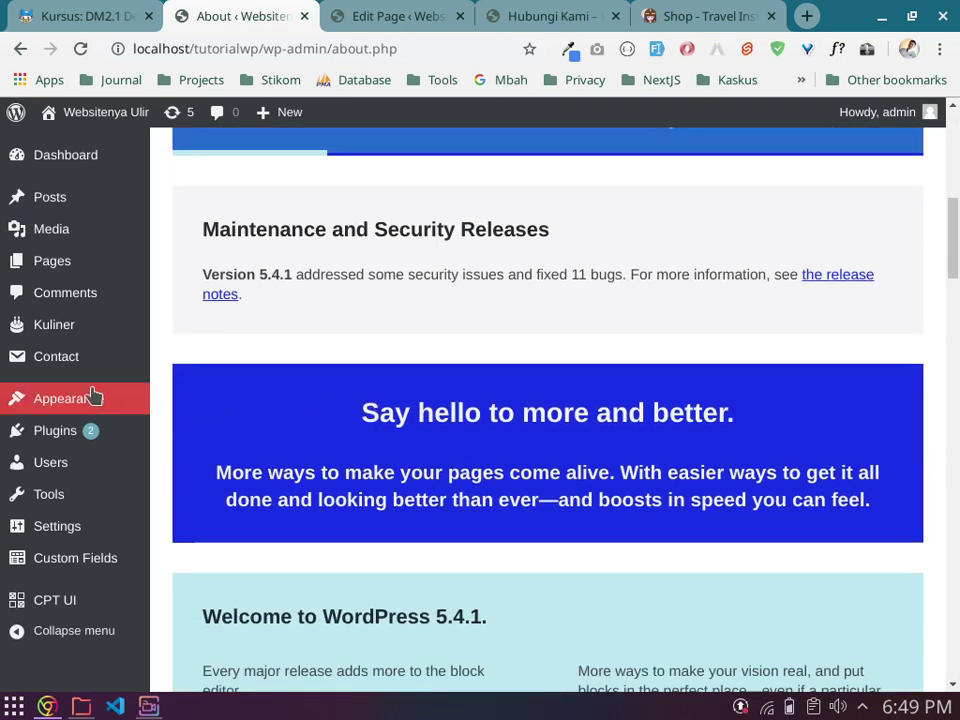
scroll(54, 197, "up", 3)
Step: Open Dashboard > Updates, offering WordPress 5.4.2 and listing pending plugin updates
mouse_move(54, 197)
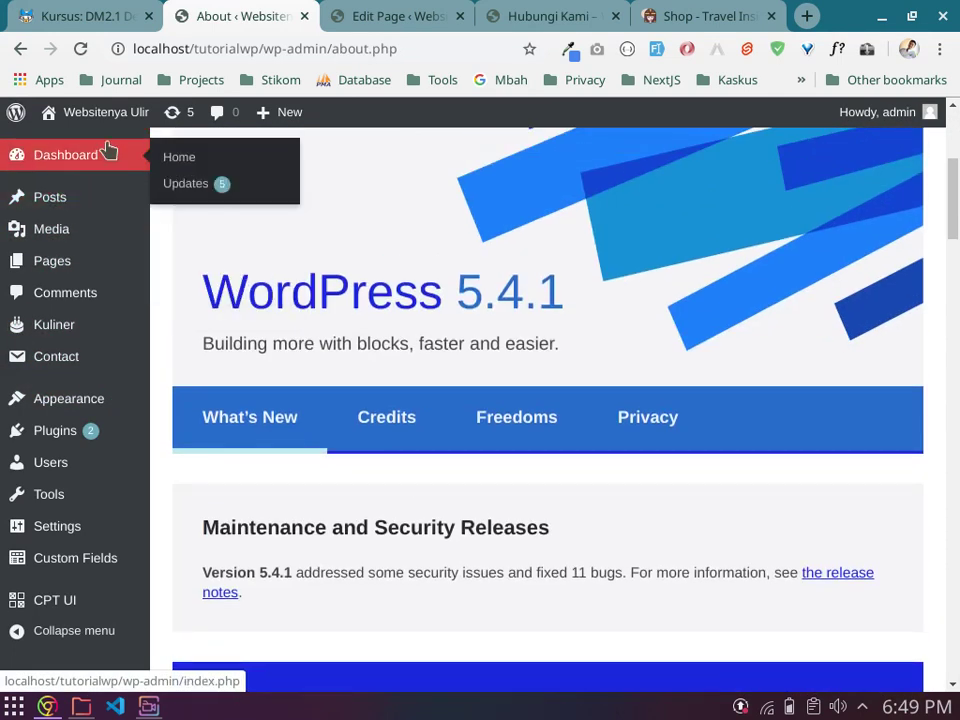
left_click(172, 116)
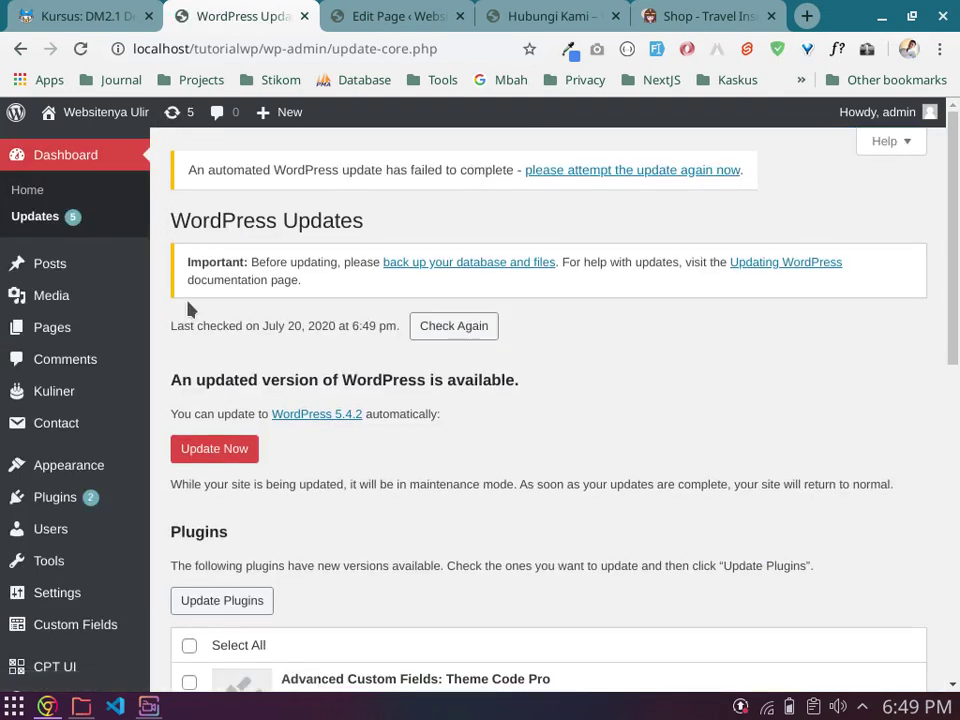
scroll(580, 408, "down", 4)
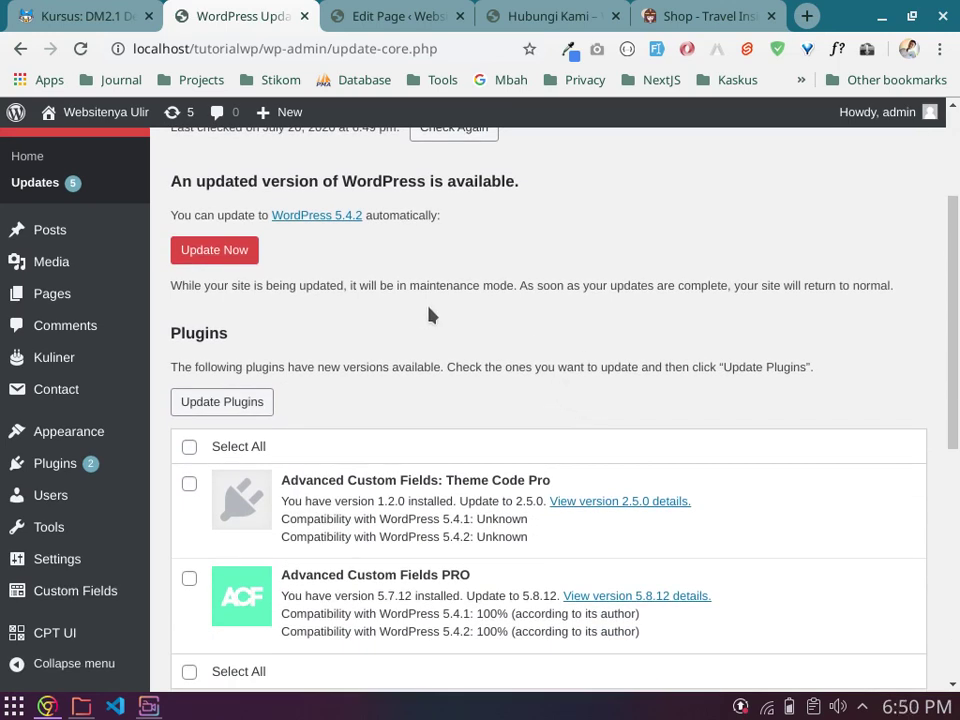
Step: Start the WordPress 5.4.2 update and check network connections while it fails on file permissions
left_click(227, 258)
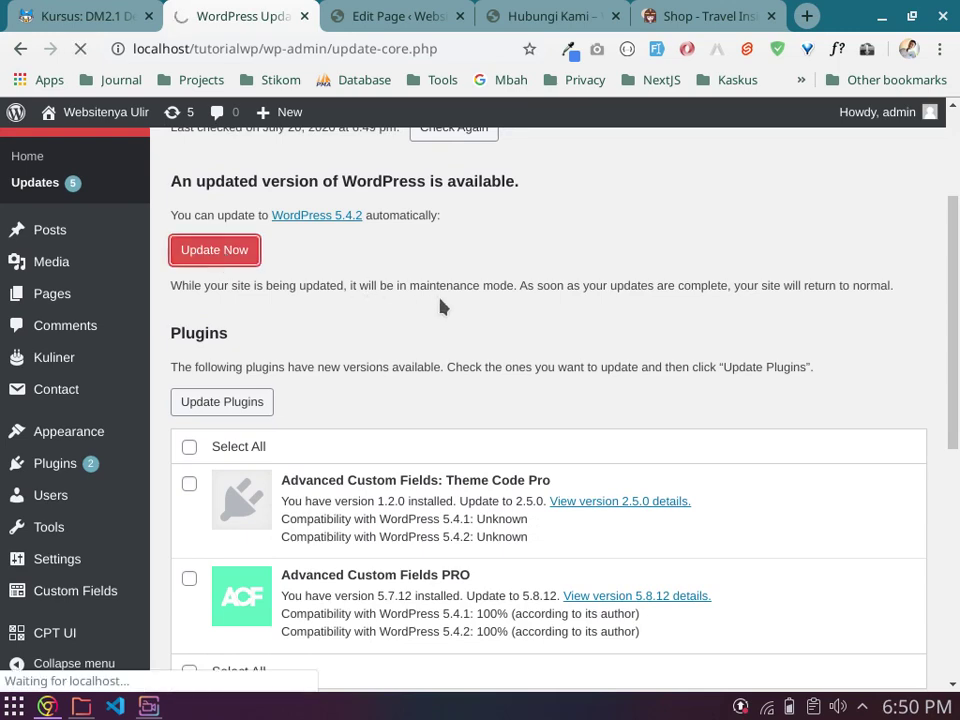
scroll(470, 310, "up", 1)
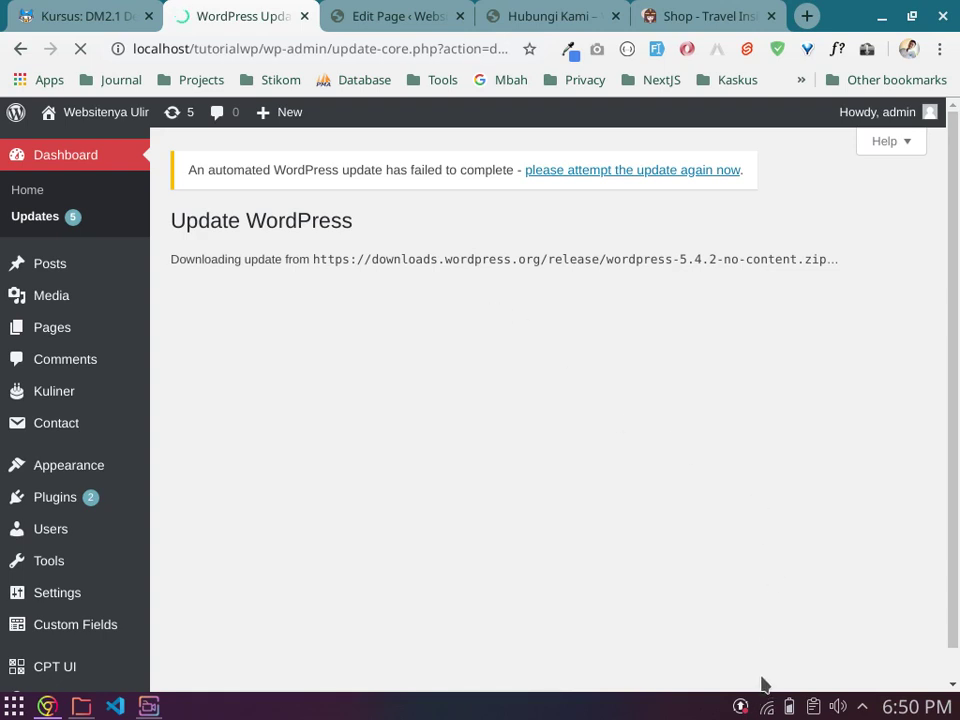
left_click(767, 708)
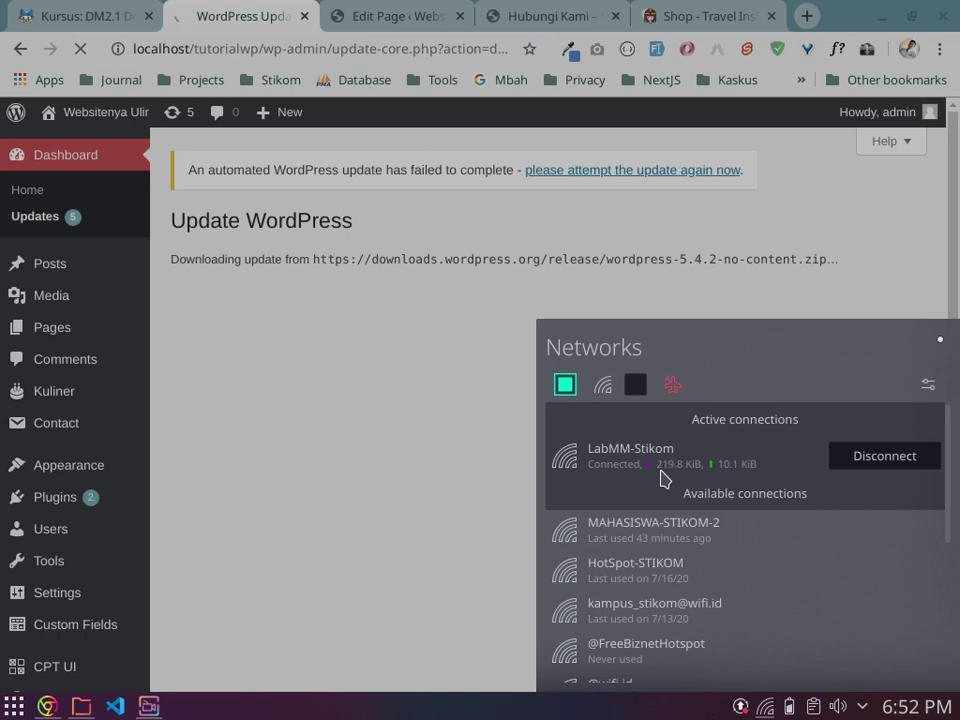
mouse_move(746, 542)
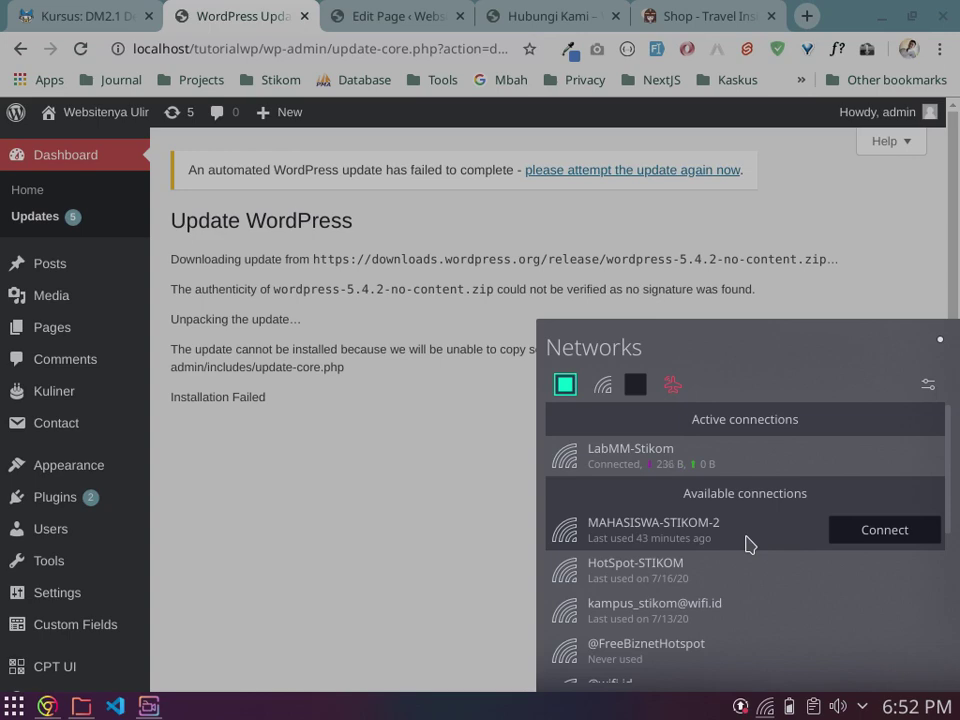
left_click(298, 334)
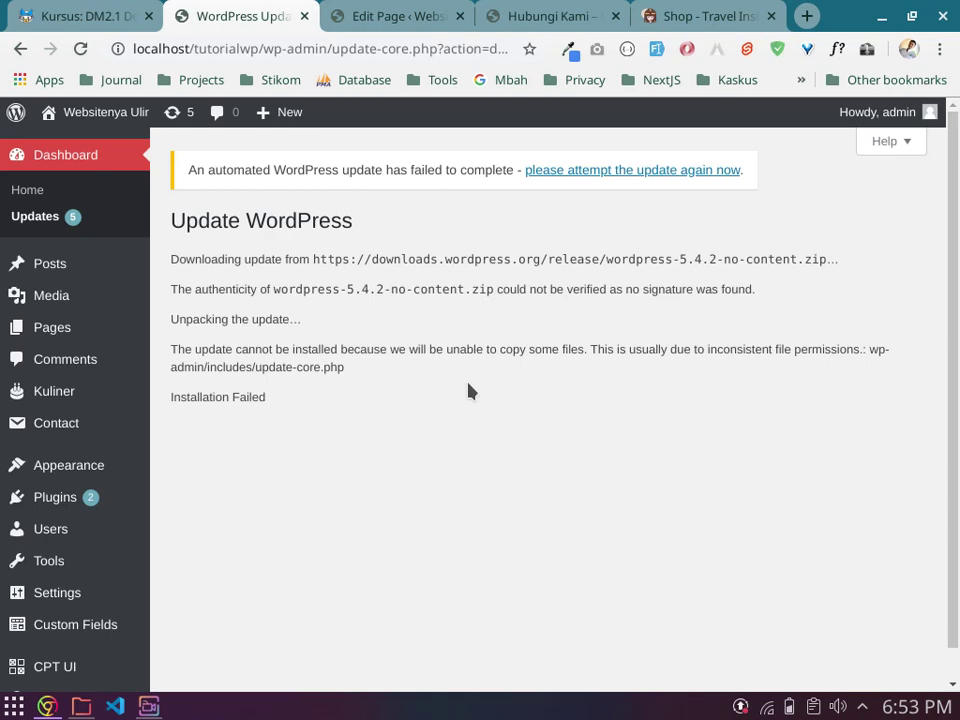
Step: Connect to the MAHASISWA-STIKOM-2 Wi-Fi network from the tray applet, then close the panel
left_click(766, 706)
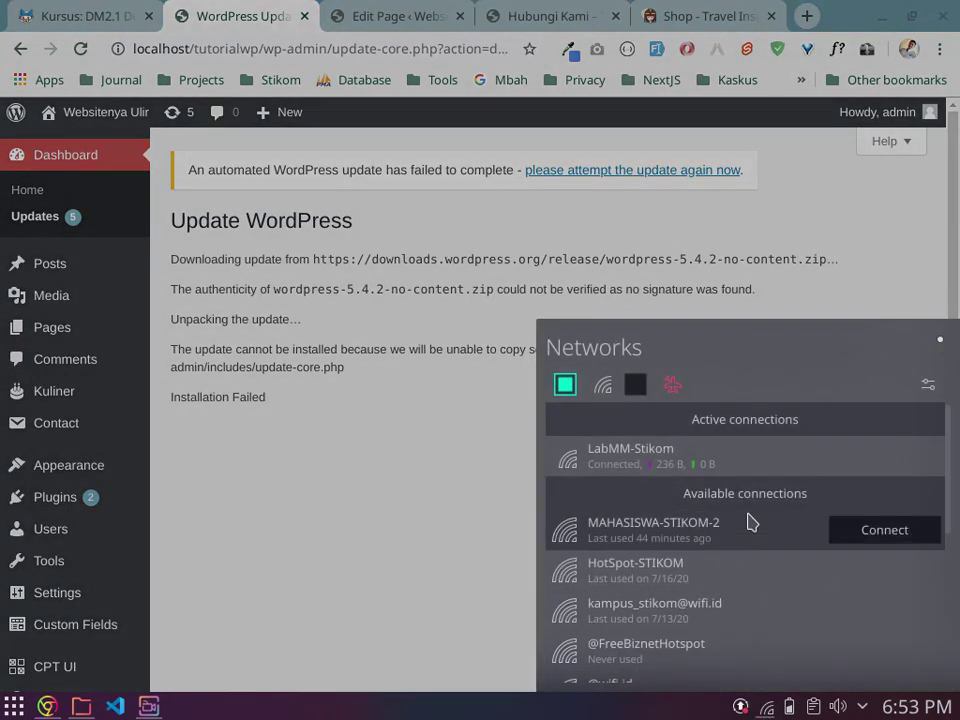
left_click(744, 545)
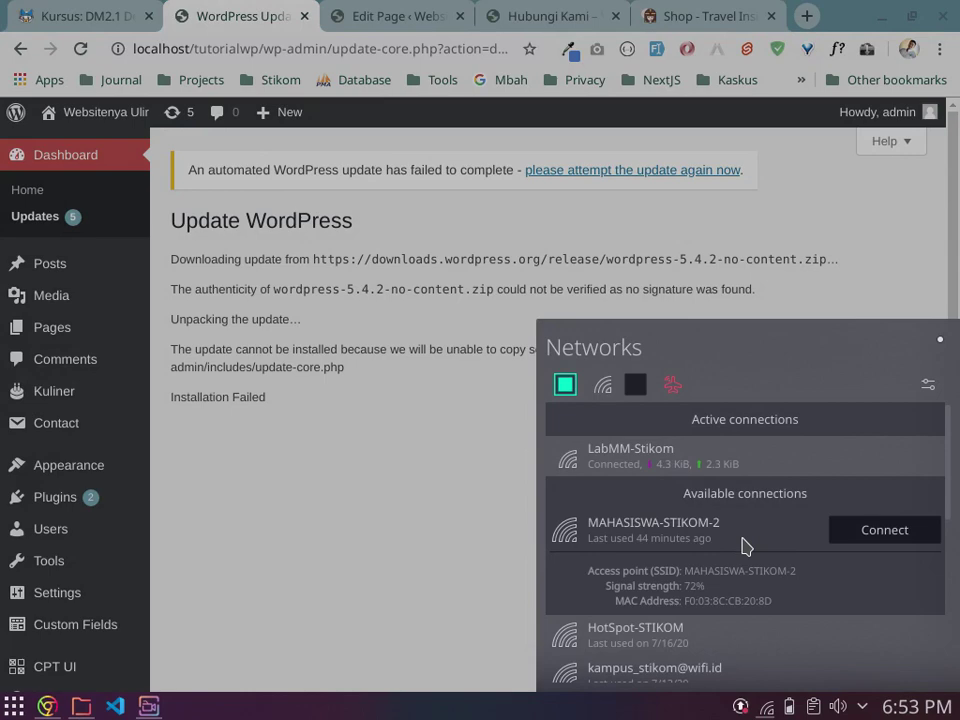
left_click(882, 530)
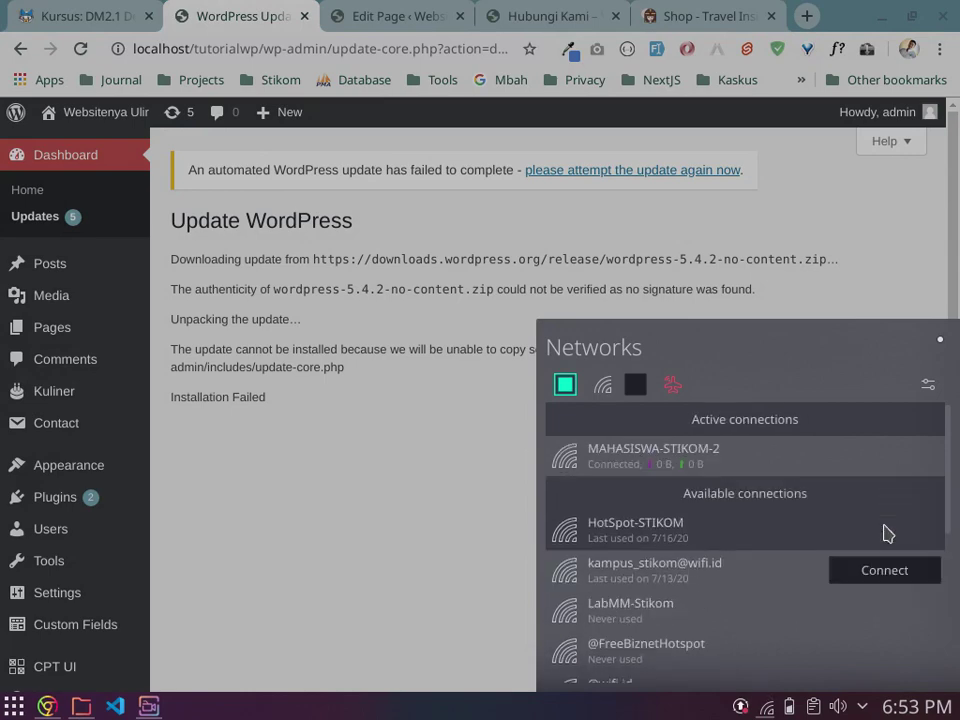
left_click(407, 540)
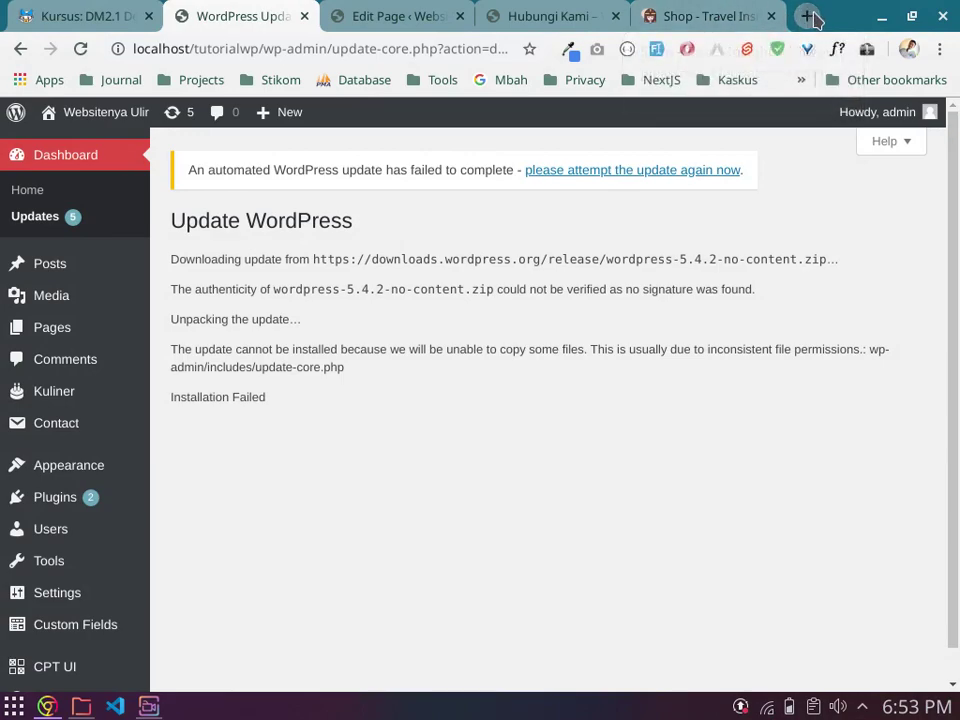
Step: Log in to the Stikom campus hotspot from its bookmark with the hotspot username and password
left_click(807, 16)
left_click(803, 82)
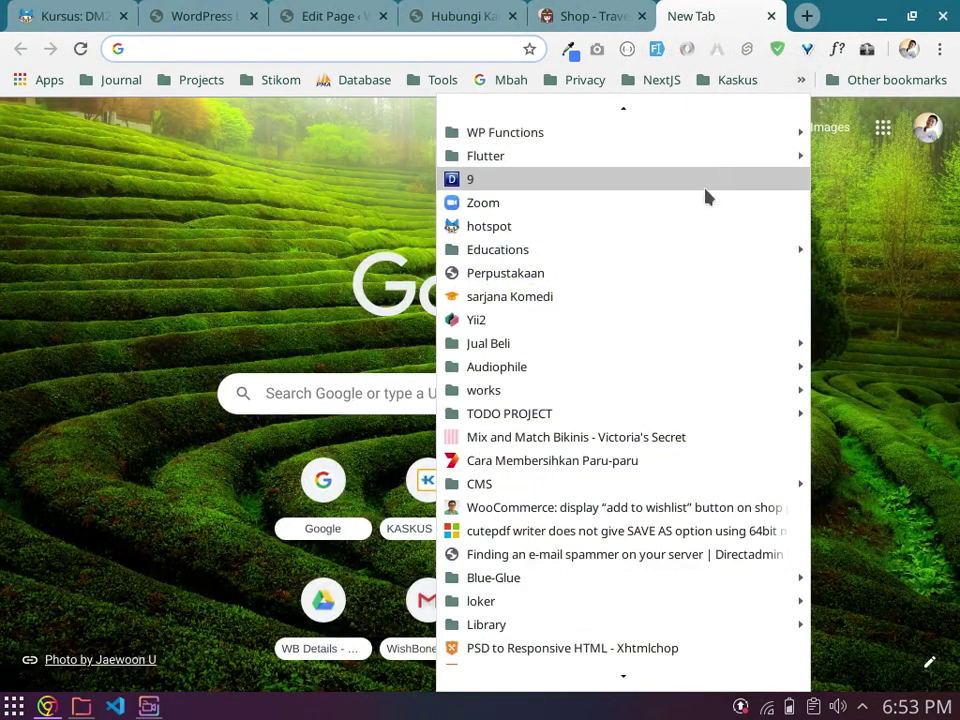
left_click(675, 232)
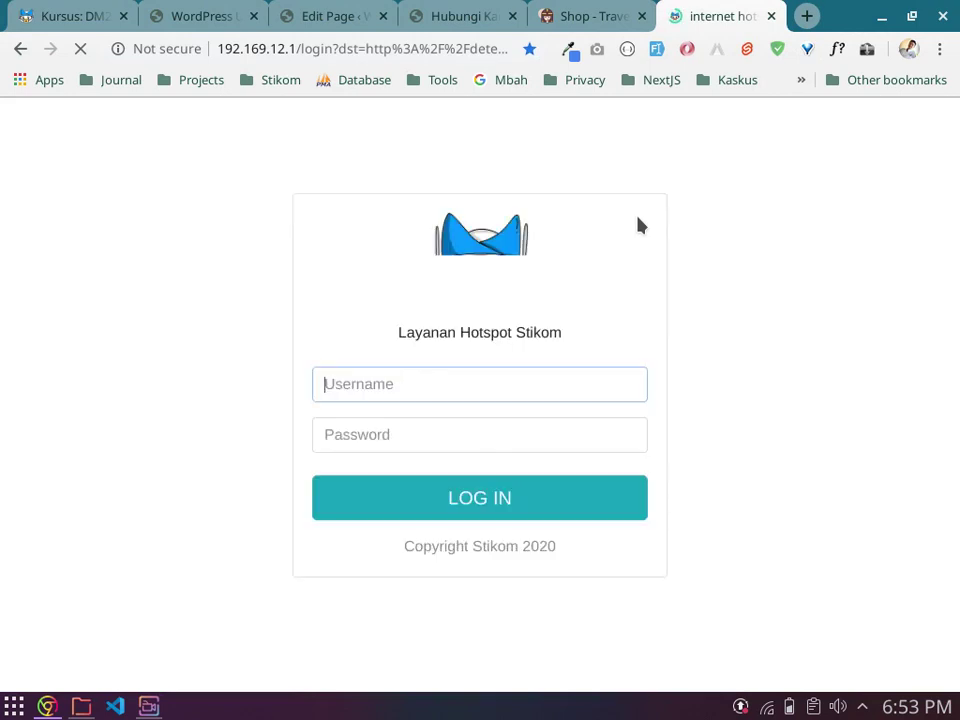
type("ulir")
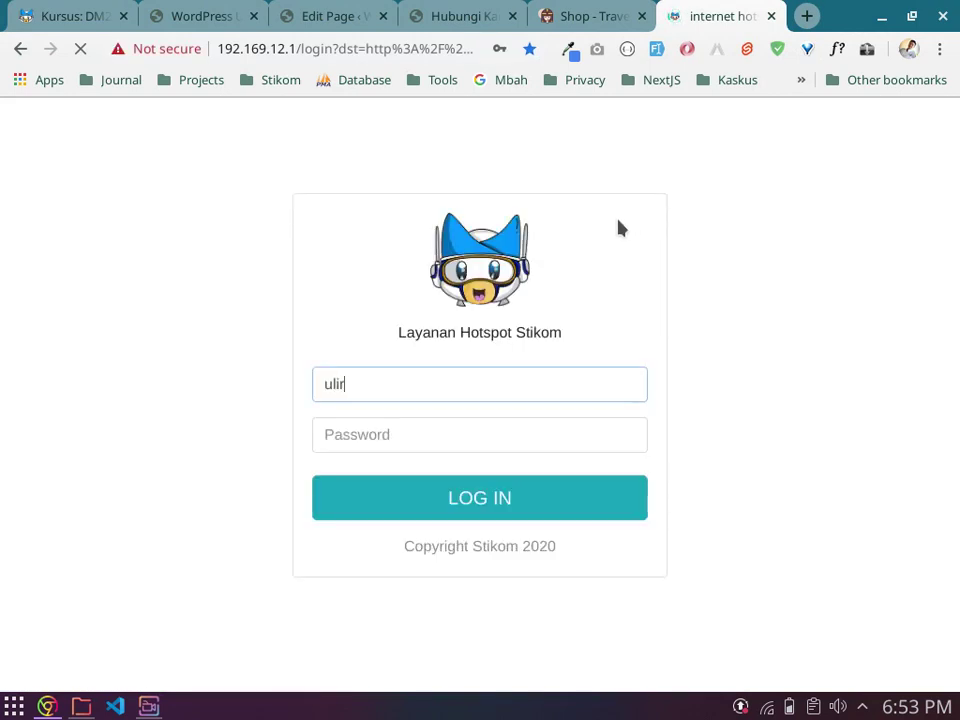
key("Tab")
type("•••••••")
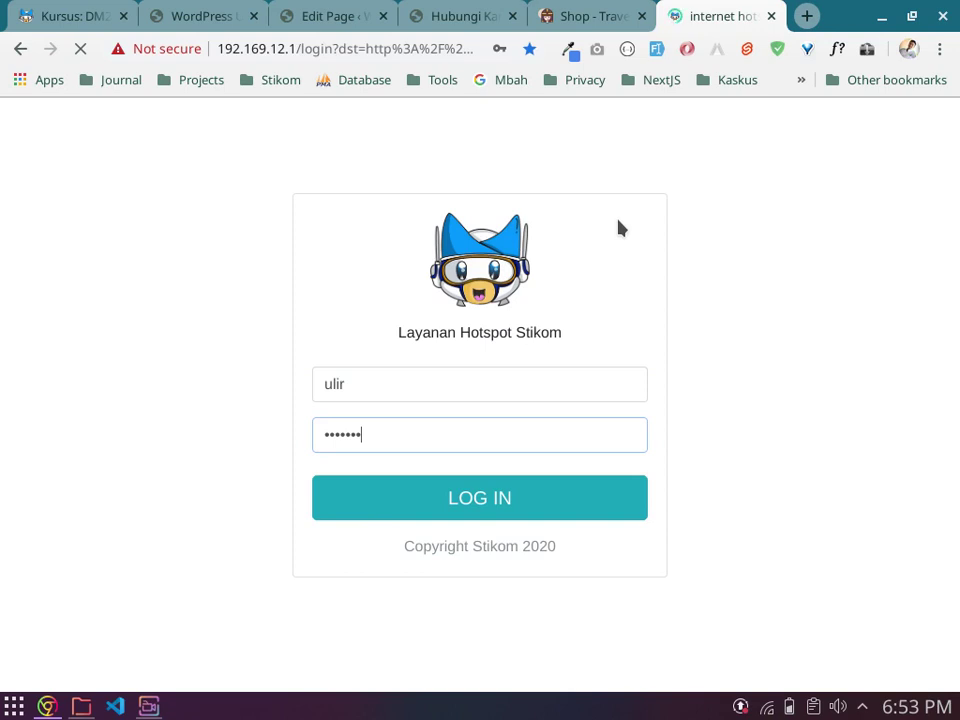
key("Return")
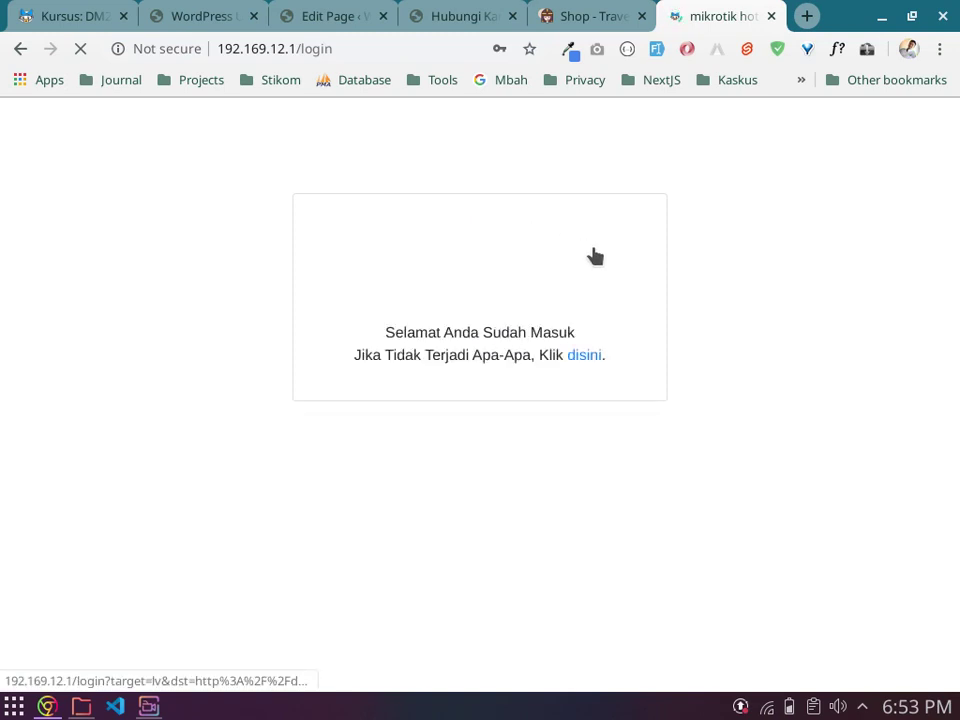
Step: Search the plugin directory for 'woocommerce' and install the WooCommerce plugin
left_click(771, 16)
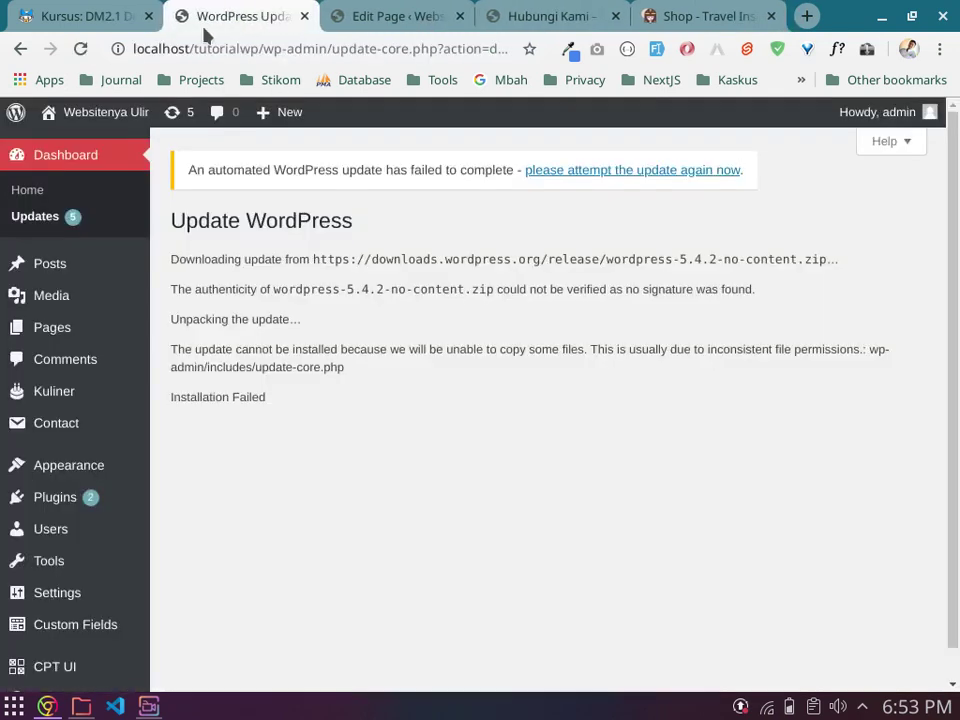
mouse_move(77, 497)
left_click(192, 530)
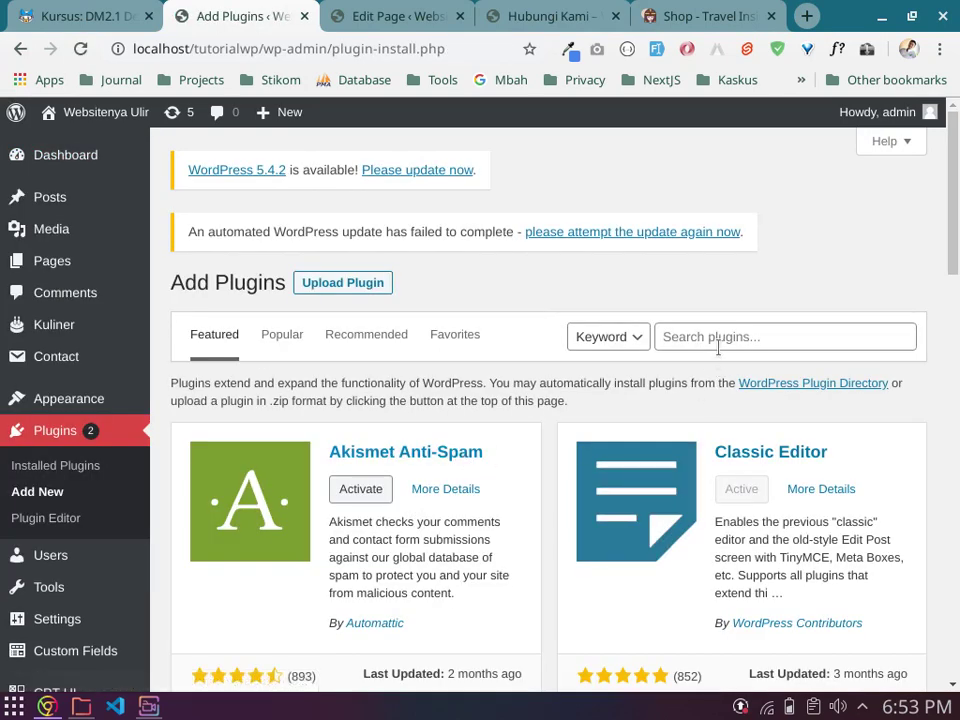
left_click(737, 342)
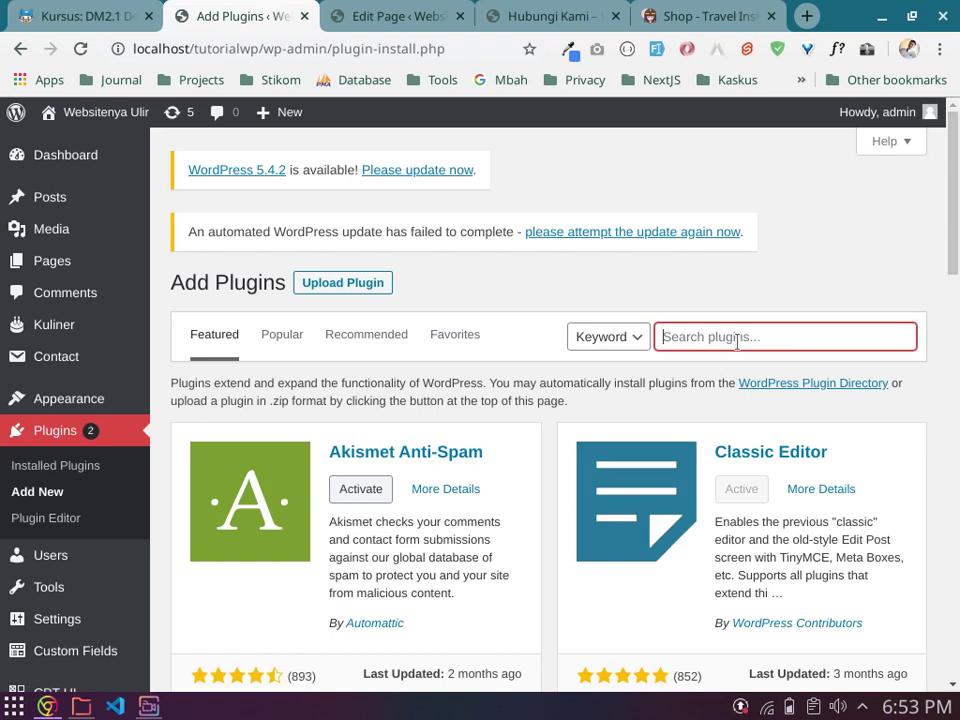
type("woocommer")
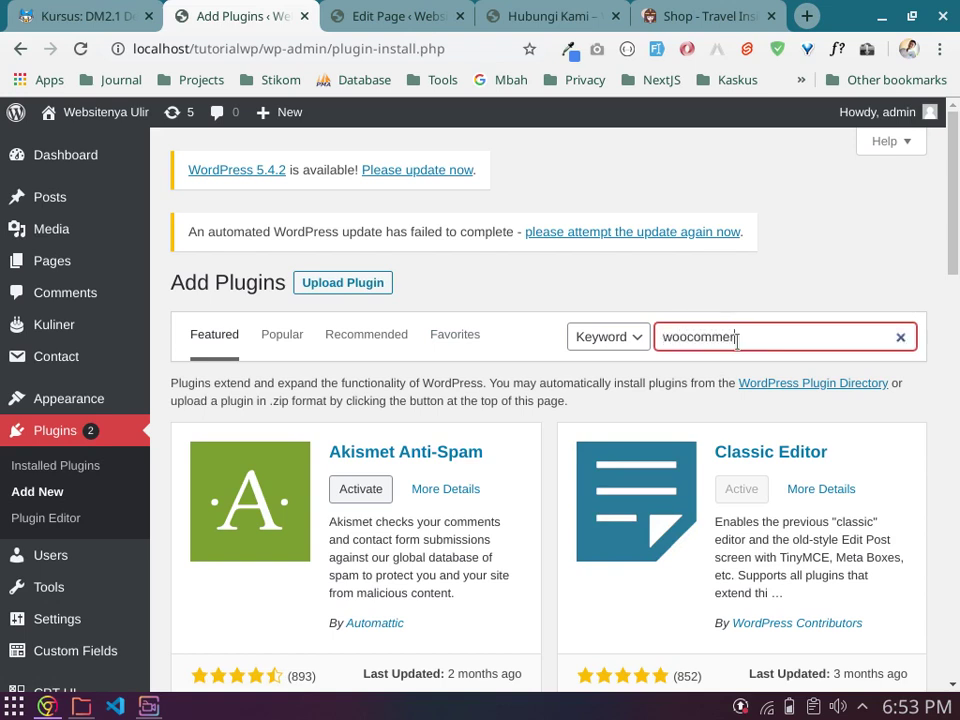
type("ce")
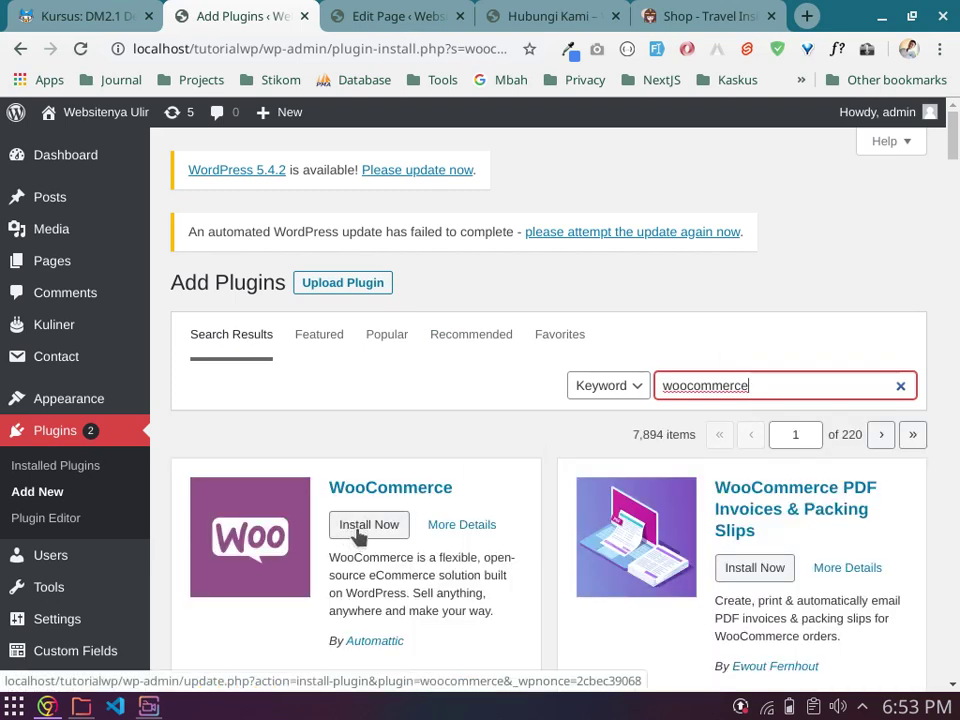
left_click(364, 527)
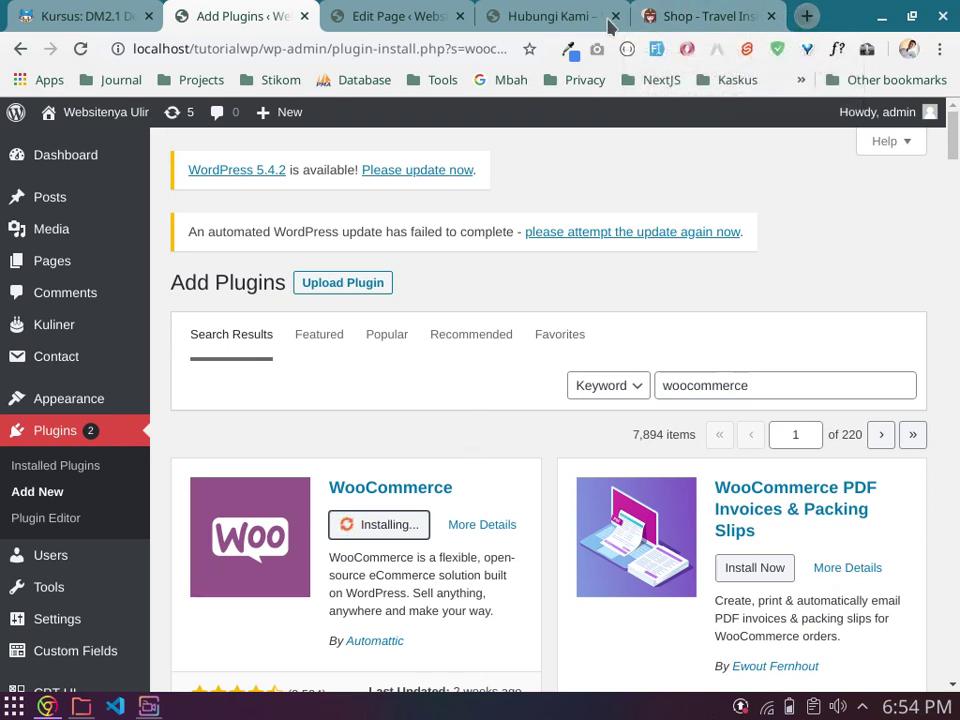
Step: Search Google for 'woocommerce download' in a new tab
key("ctrl+t")
left_click(465, 43)
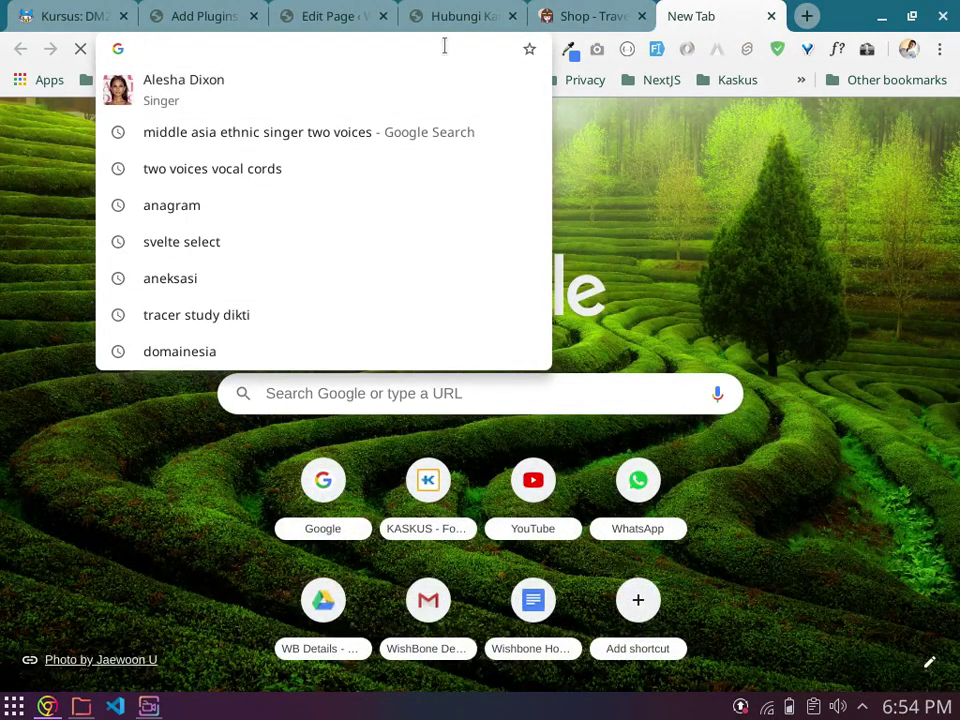
type("goog")
key("Return")
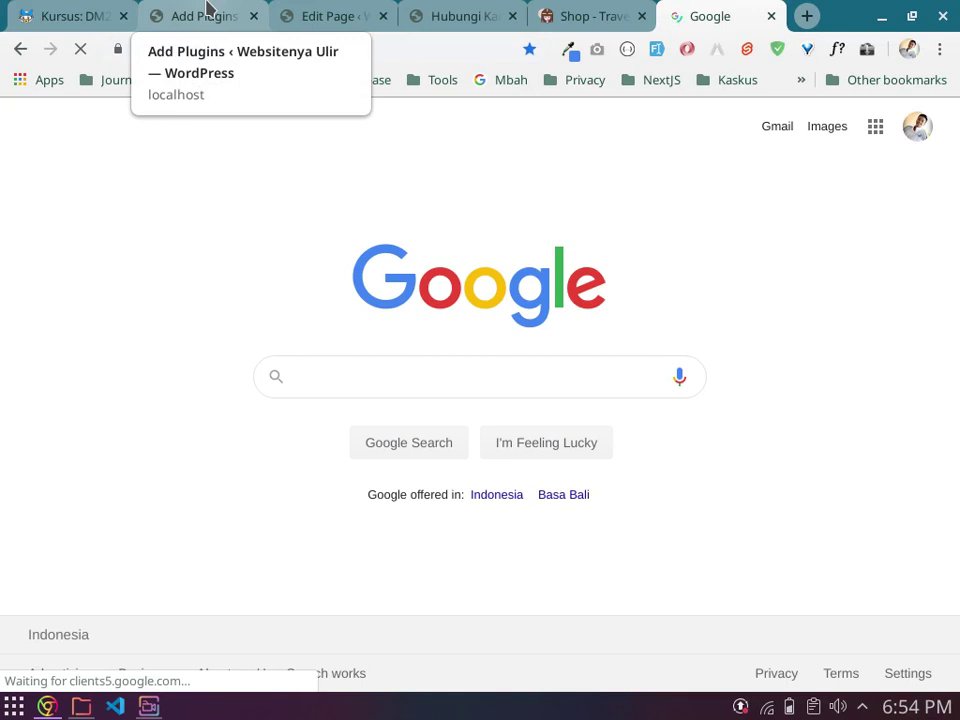
type("wooc")
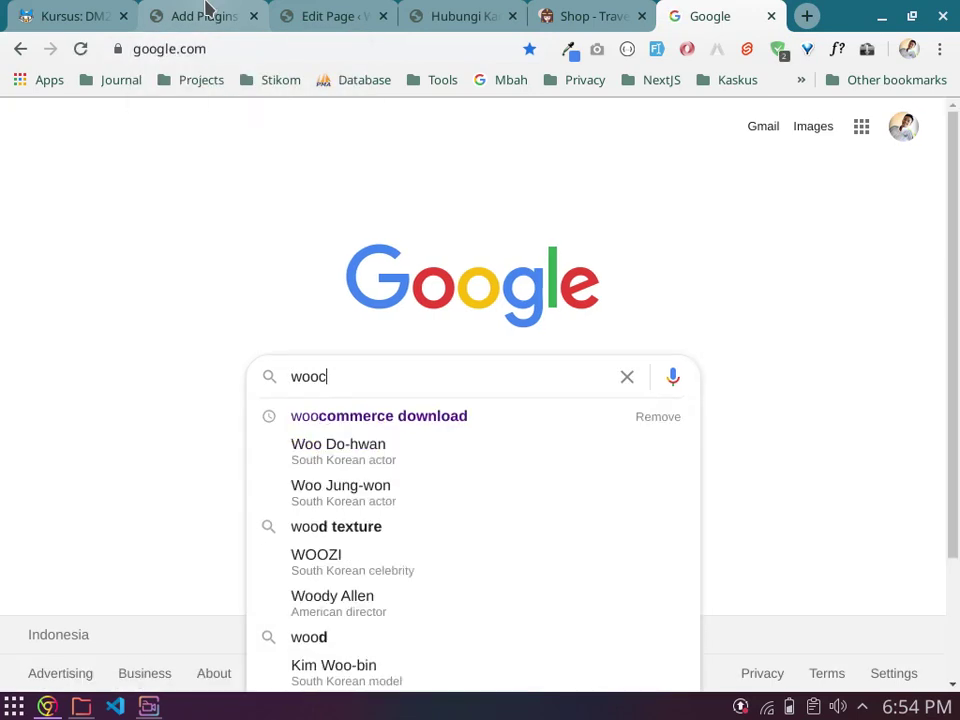
type("o")
key("Down")
key("Return")
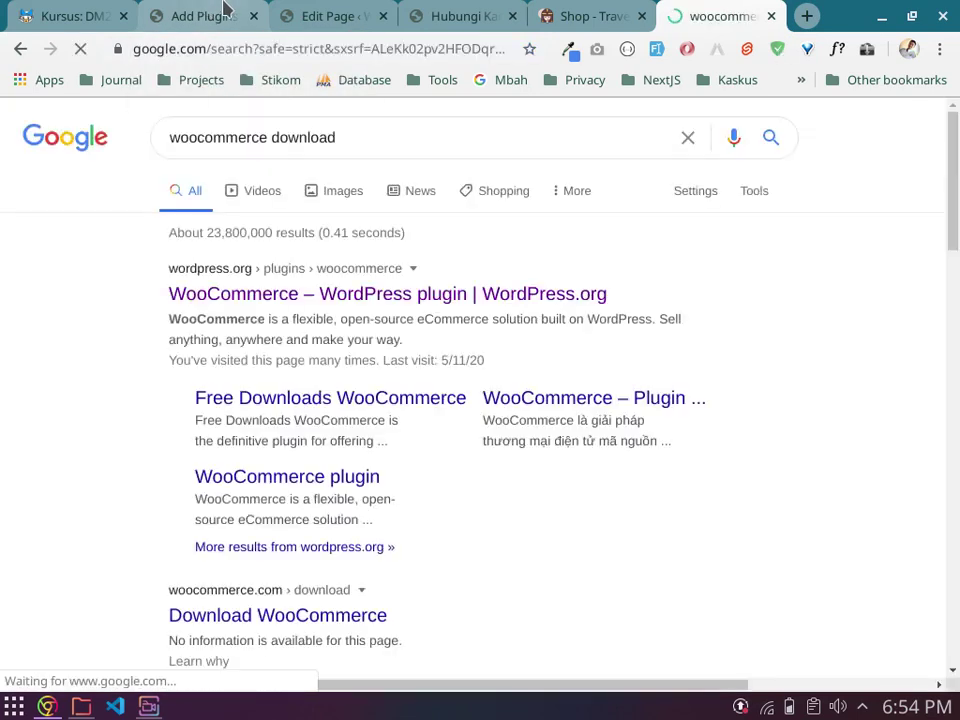
Step: Check the Add Plugins page and network connections, then open the WordPress.org WooCommerce result
left_click(218, 10)
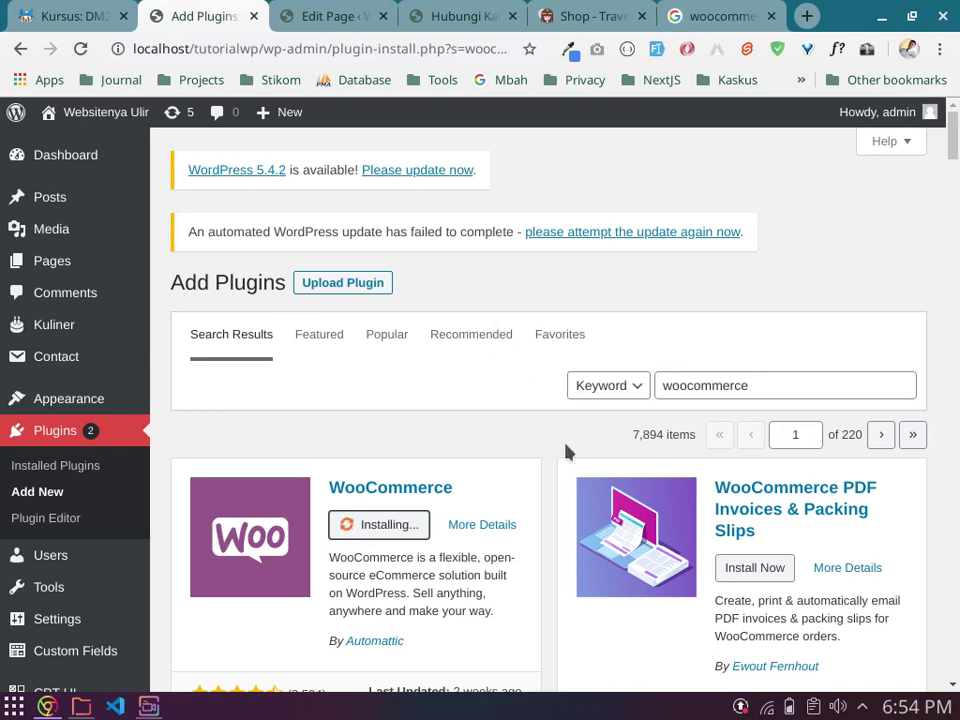
left_click(766, 707)
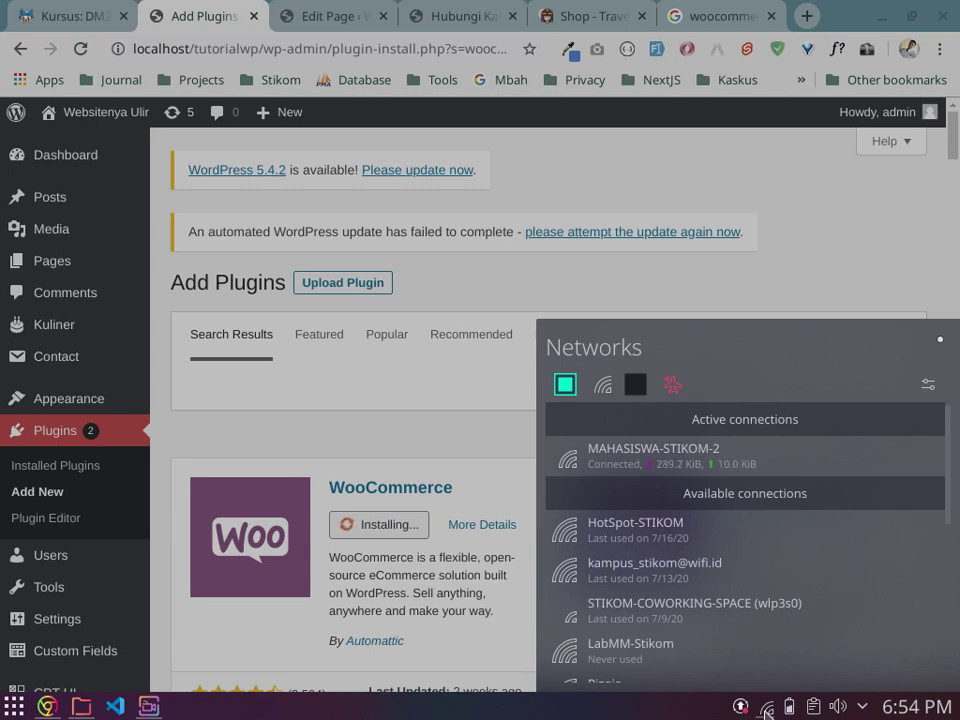
left_click(730, 12)
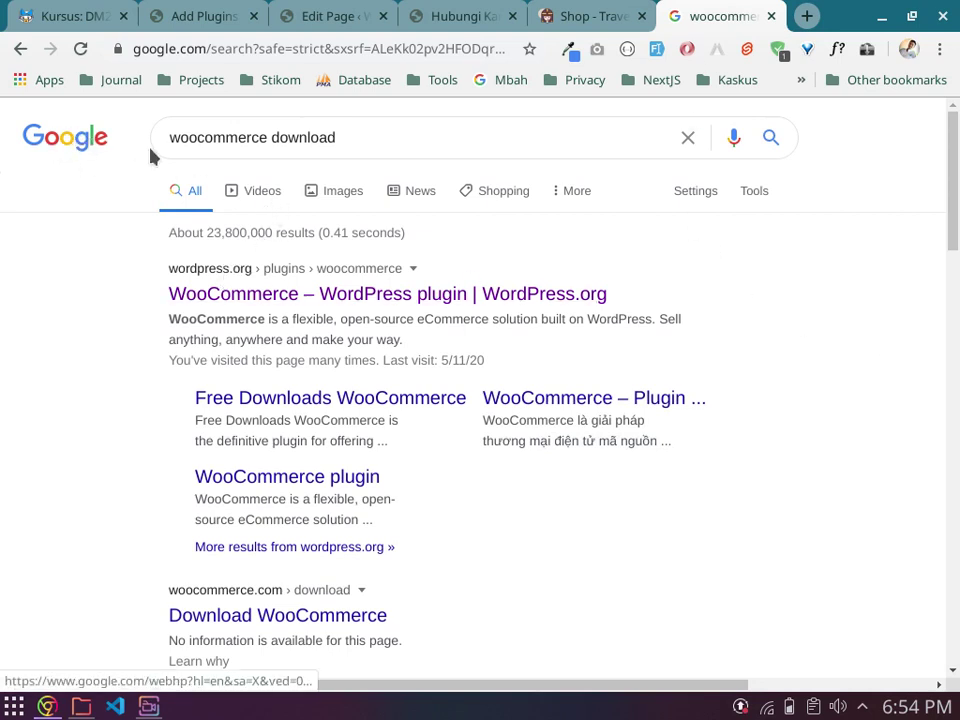
left_click(279, 302)
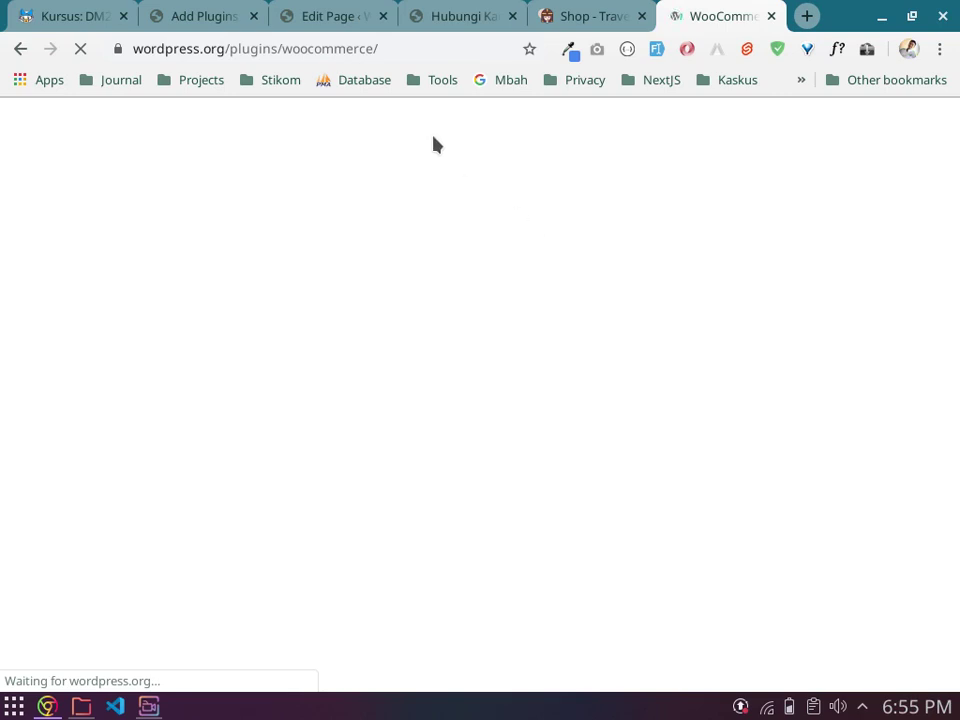
Step: Download woocommerce.4.3.0.zip from the WordPress.org plugin page and save it
left_click(184, 12)
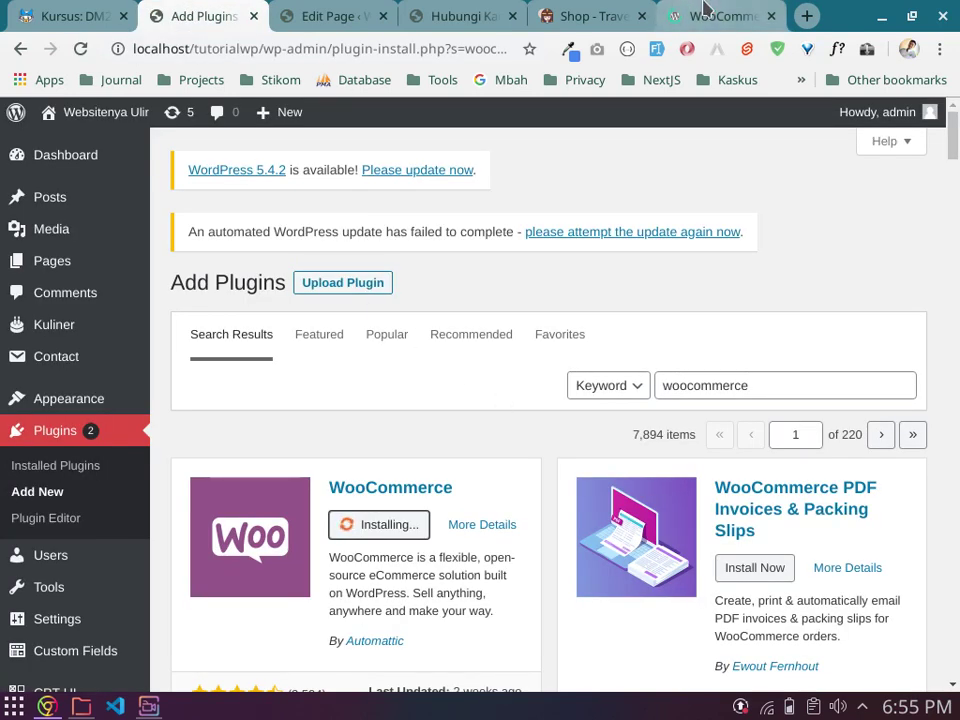
left_click(703, 12)
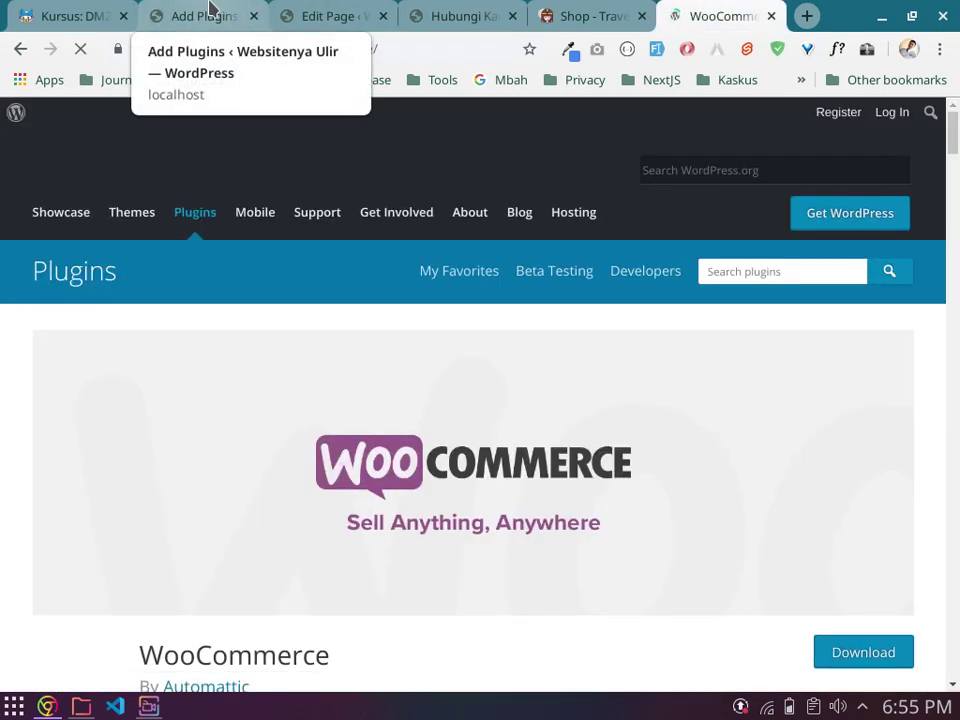
scroll(759, 454, "down", 2)
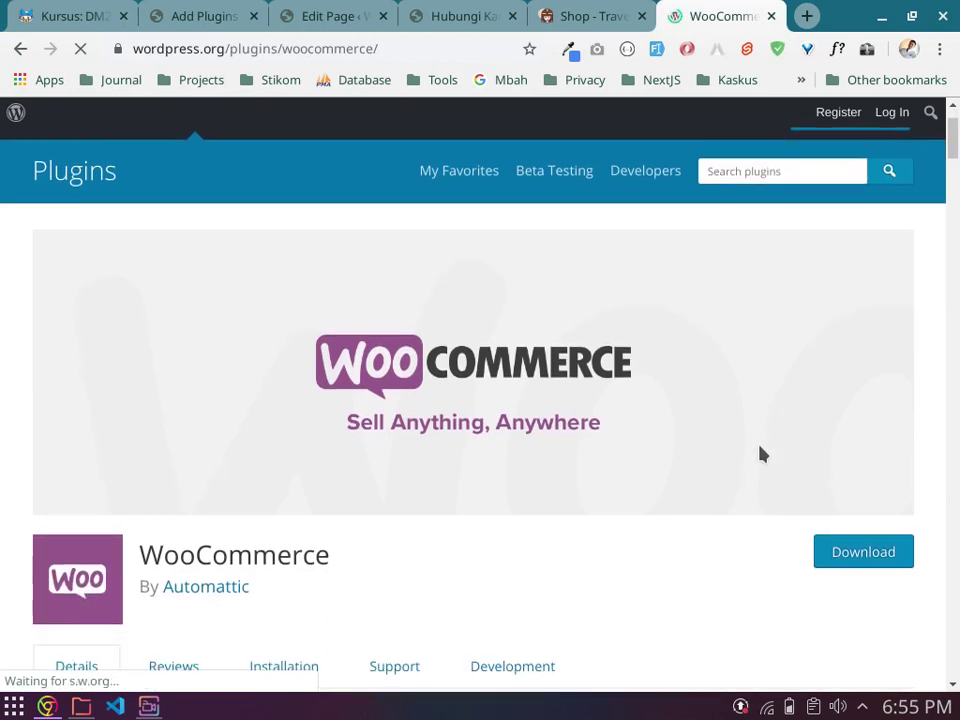
scroll(759, 454, "down", 2)
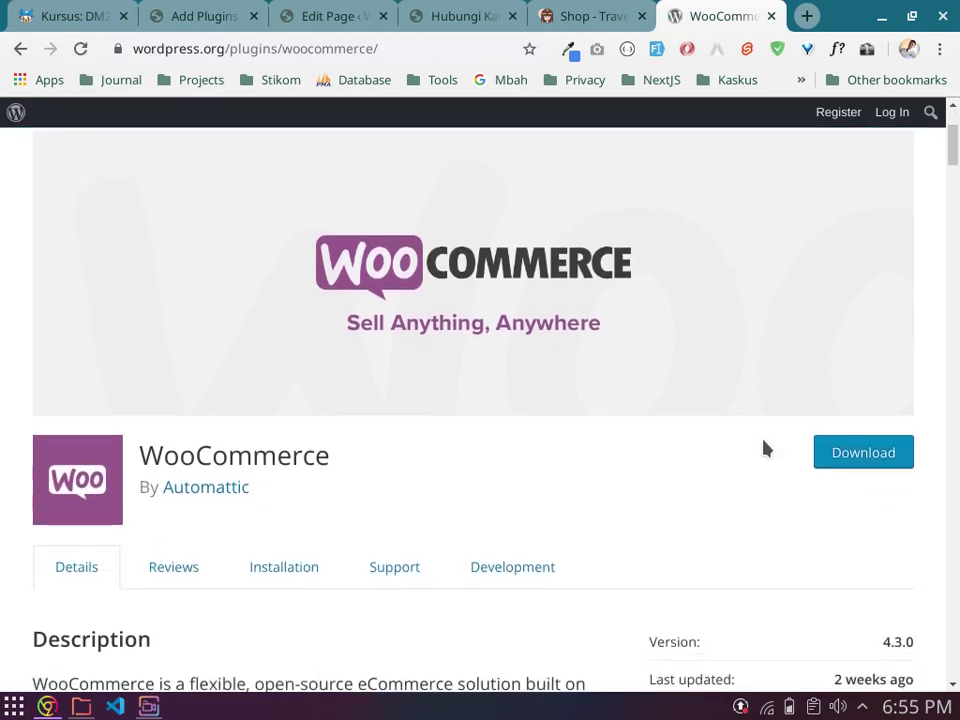
scroll(765, 443, "up", 4)
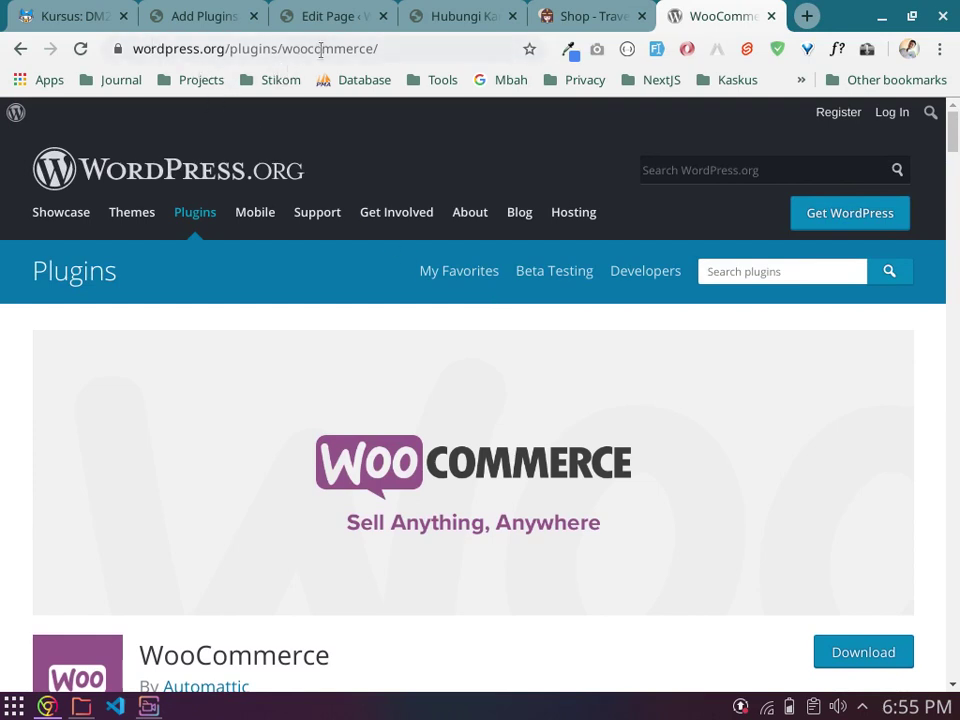
scroll(750, 446, "down", 5)
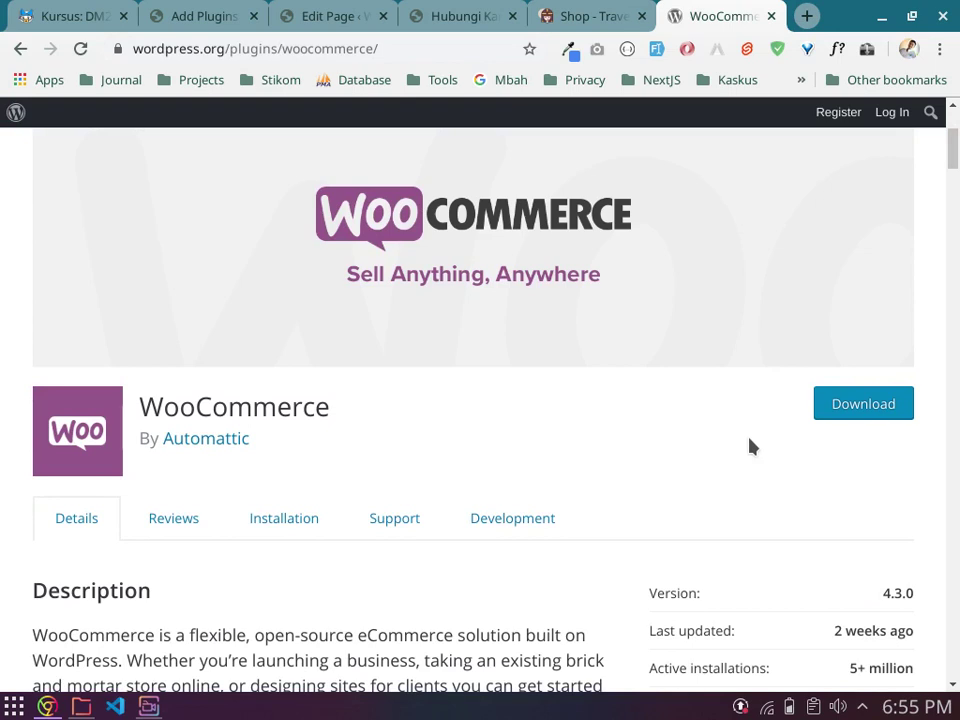
left_click(860, 406)
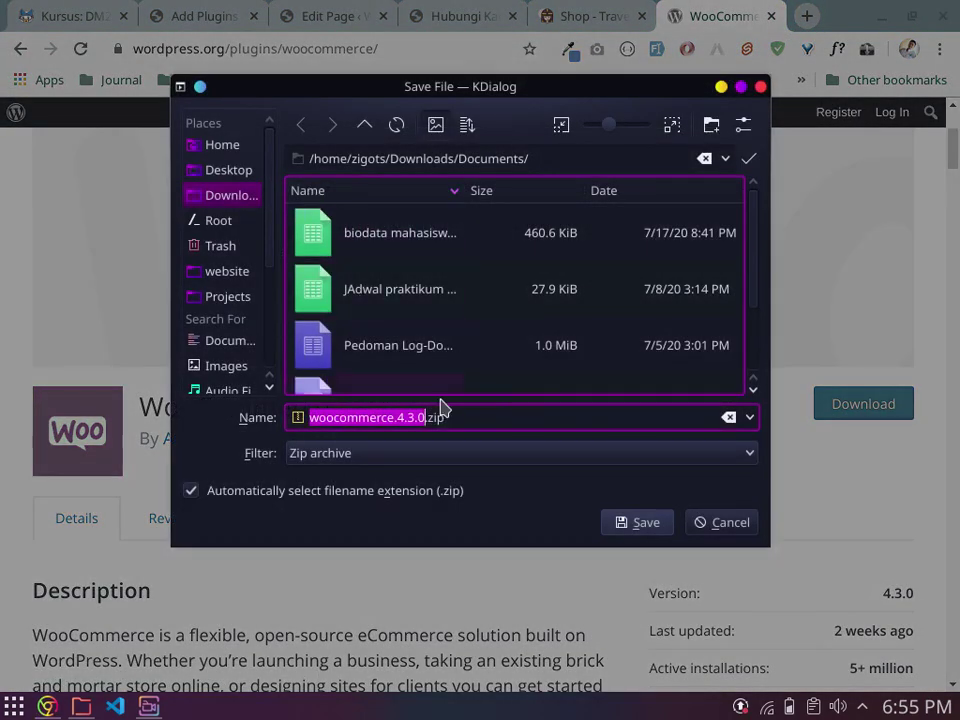
left_click(657, 529)
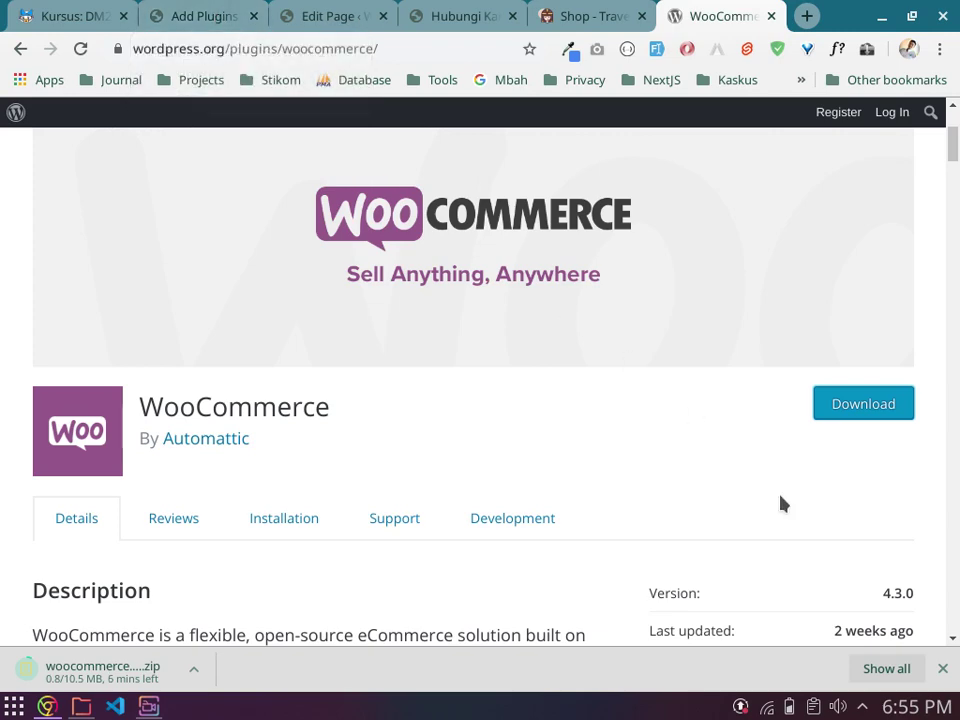
Step: Scroll the Add Plugins page down to the WooCommerce card now showing Activate
left_click(199, 10)
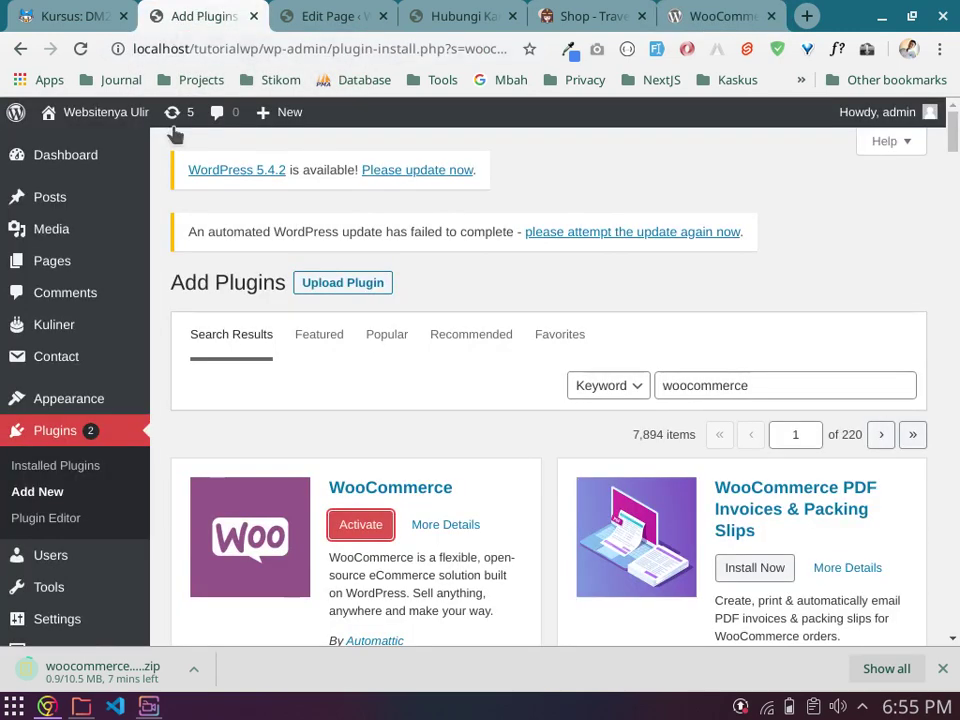
scroll(454, 456, "down", 1)
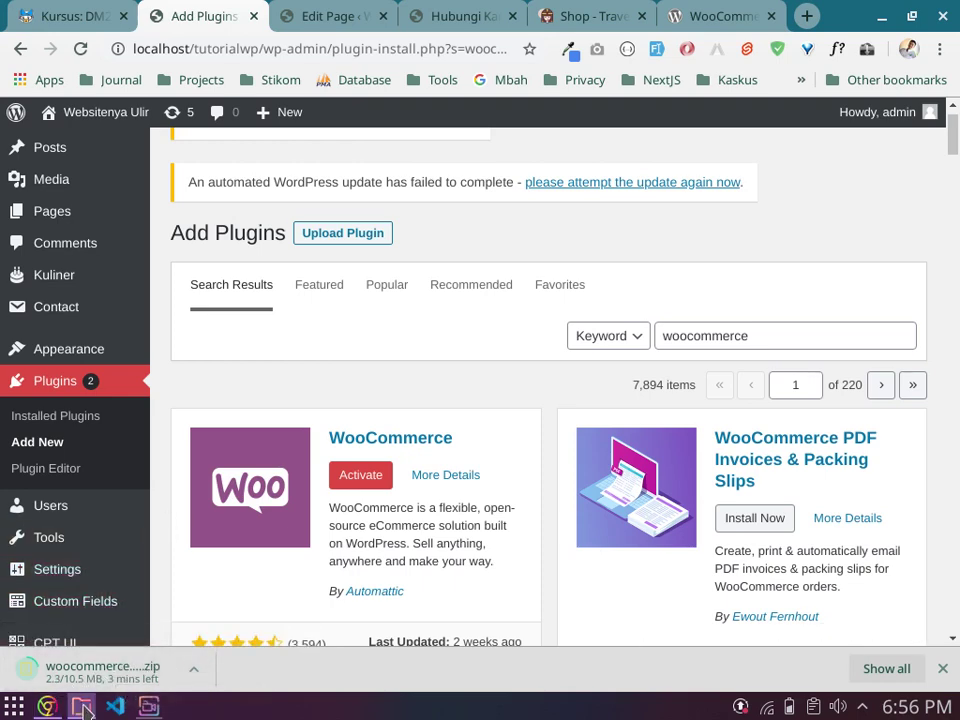
Step: Browse Dolphin to website/tutorialwp/wp-content/plugins, after a brief detour into themes
mouse_move(81, 704)
left_click(224, 641)
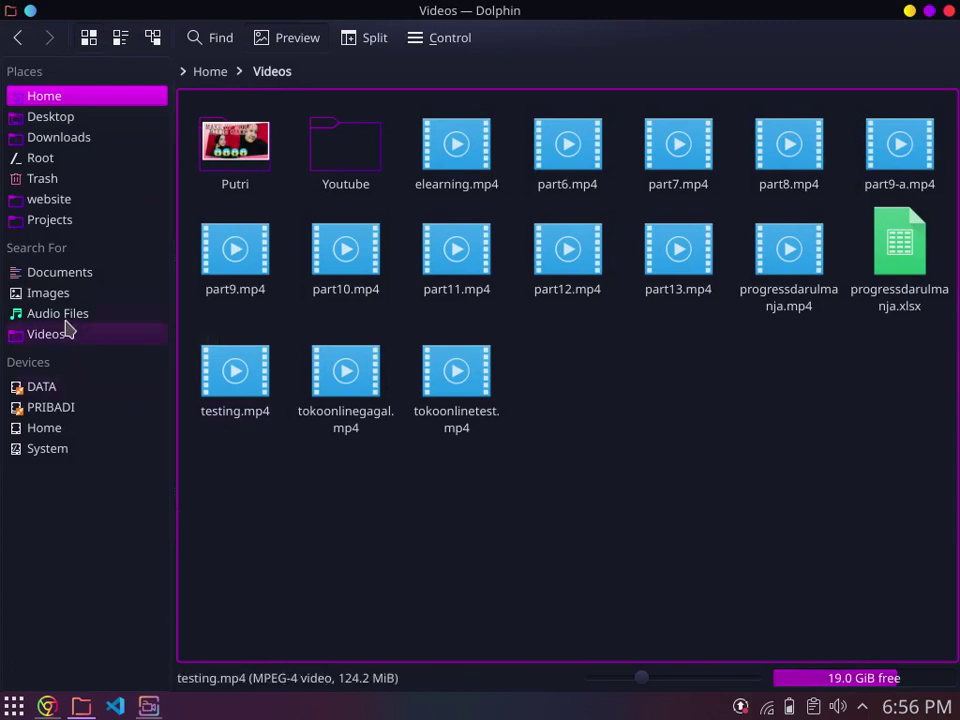
left_click(66, 205)
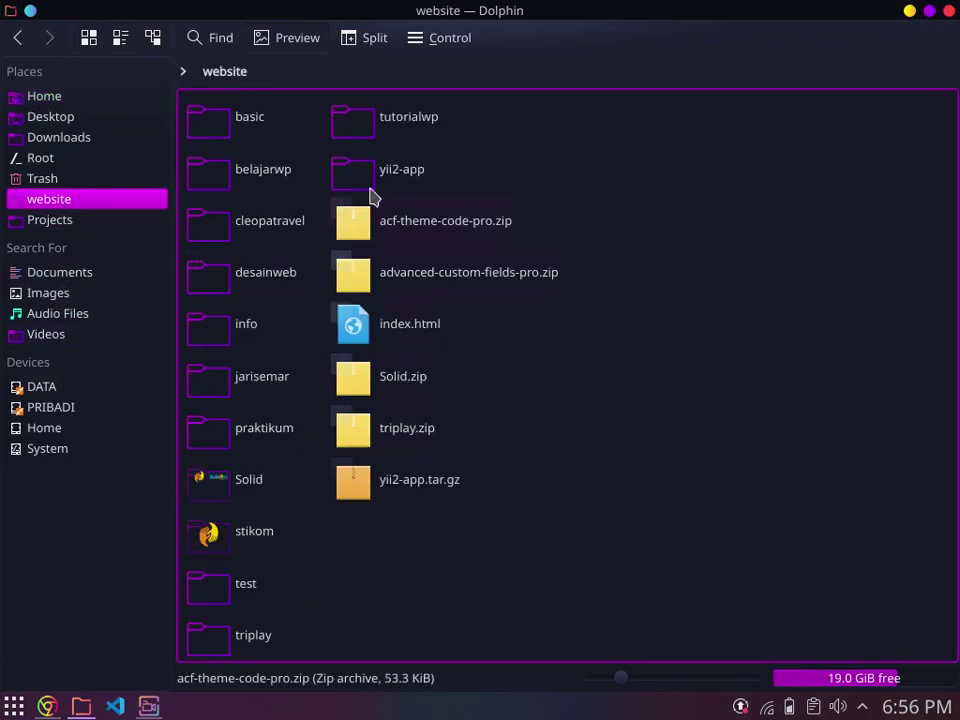
left_click(404, 128)
double_click(404, 128)
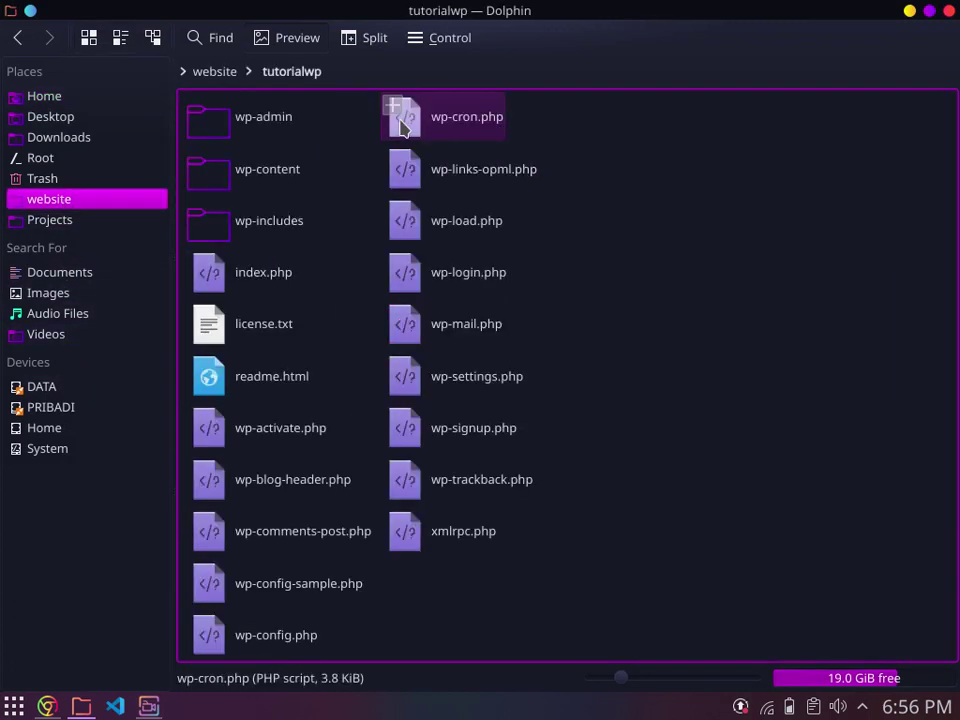
double_click(210, 175)
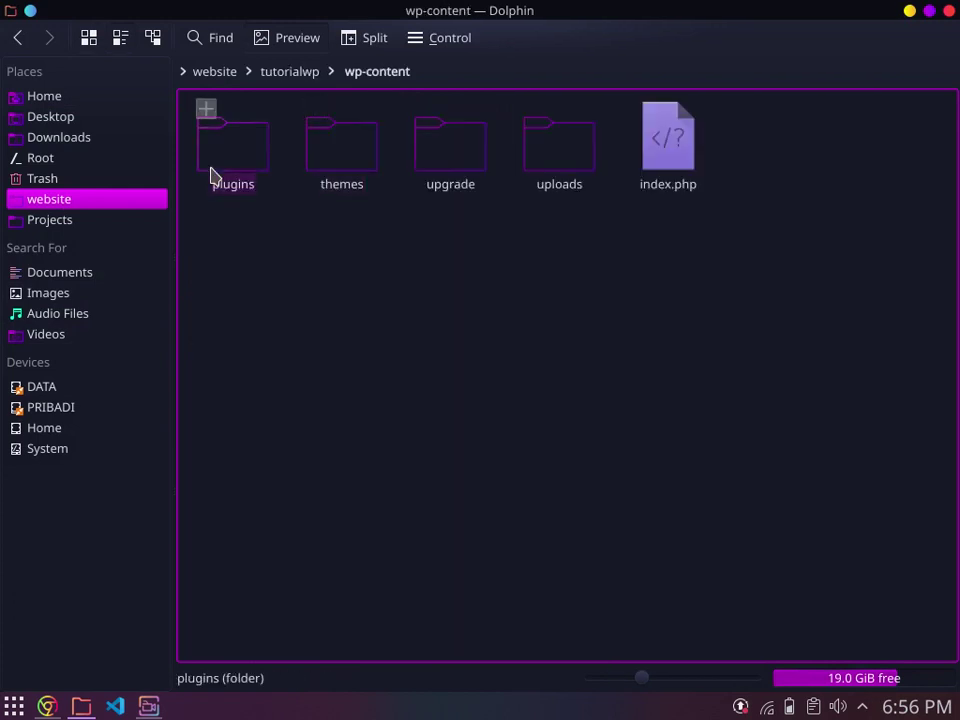
double_click(356, 166)
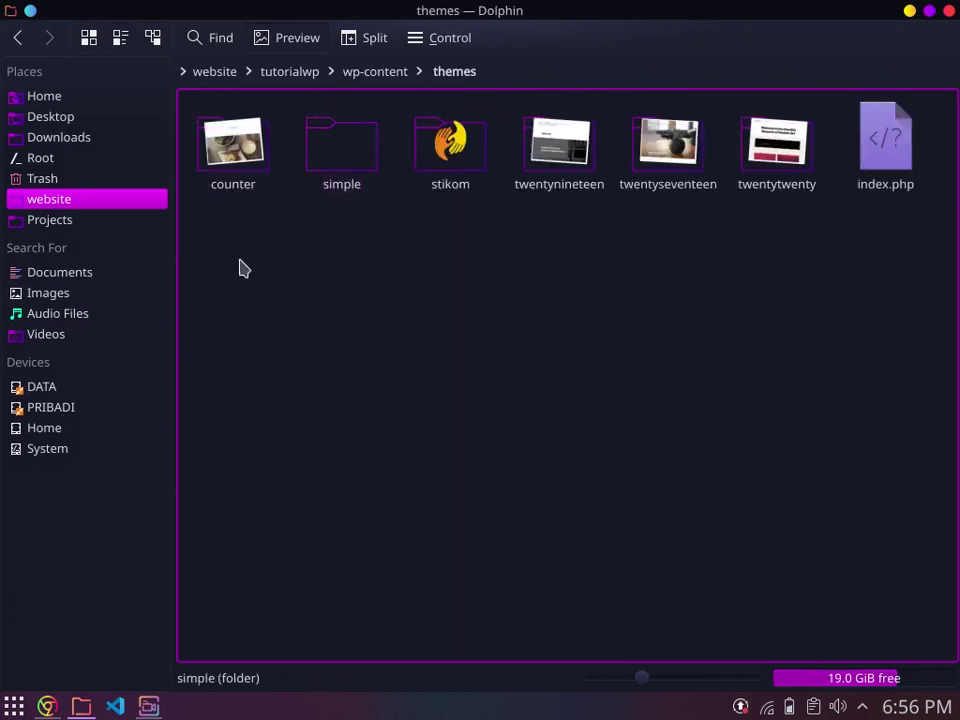
left_click_drag(237, 255, 861, 167)
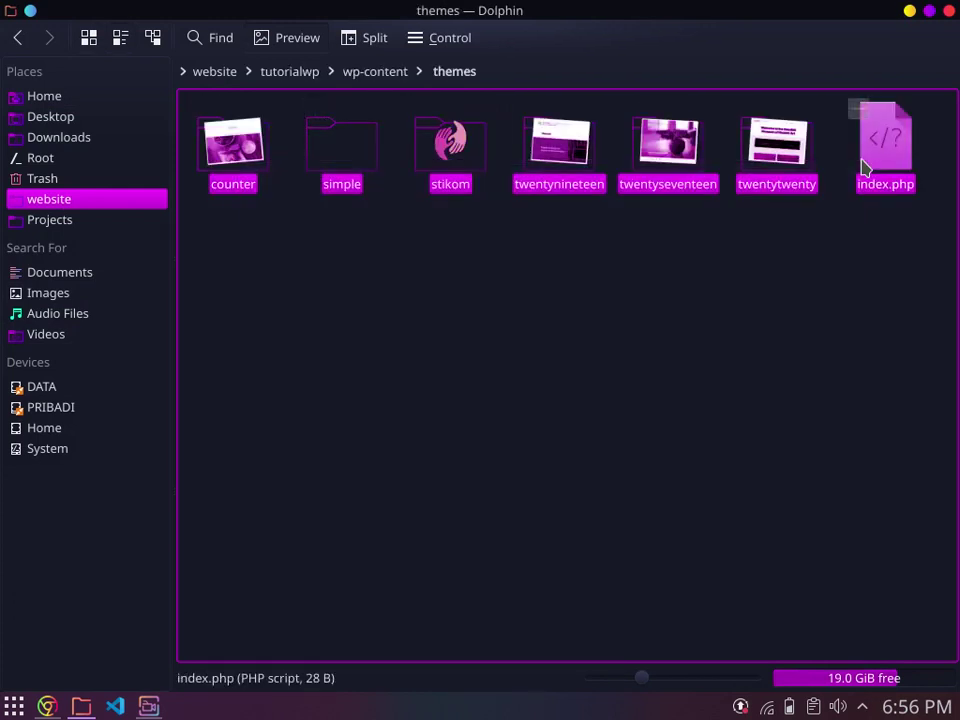
left_click(475, 130)
left_click(373, 74)
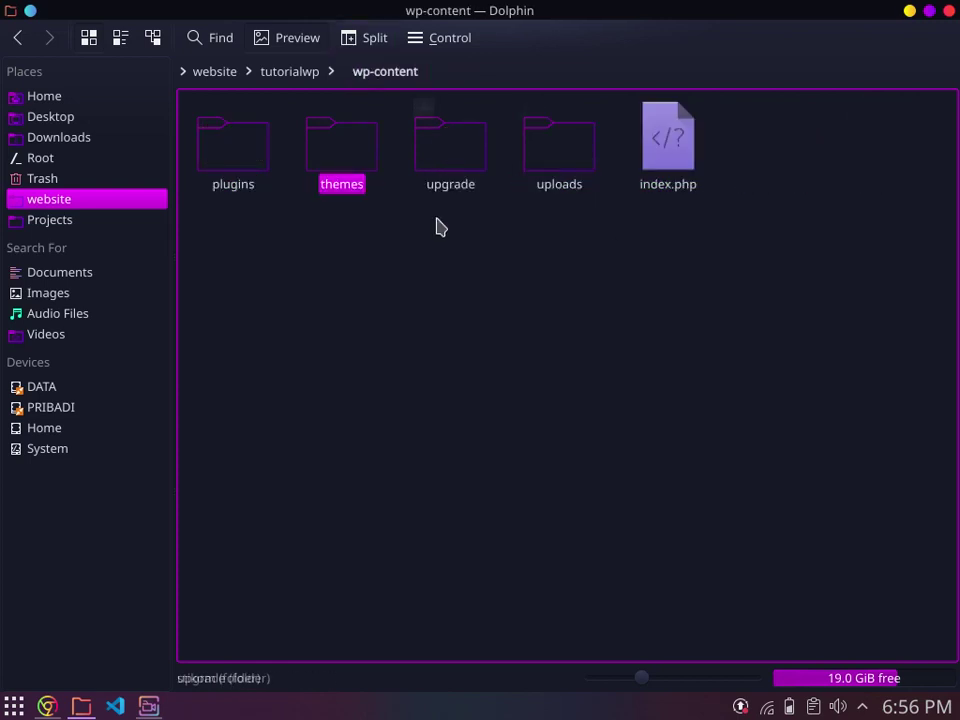
left_click(297, 200)
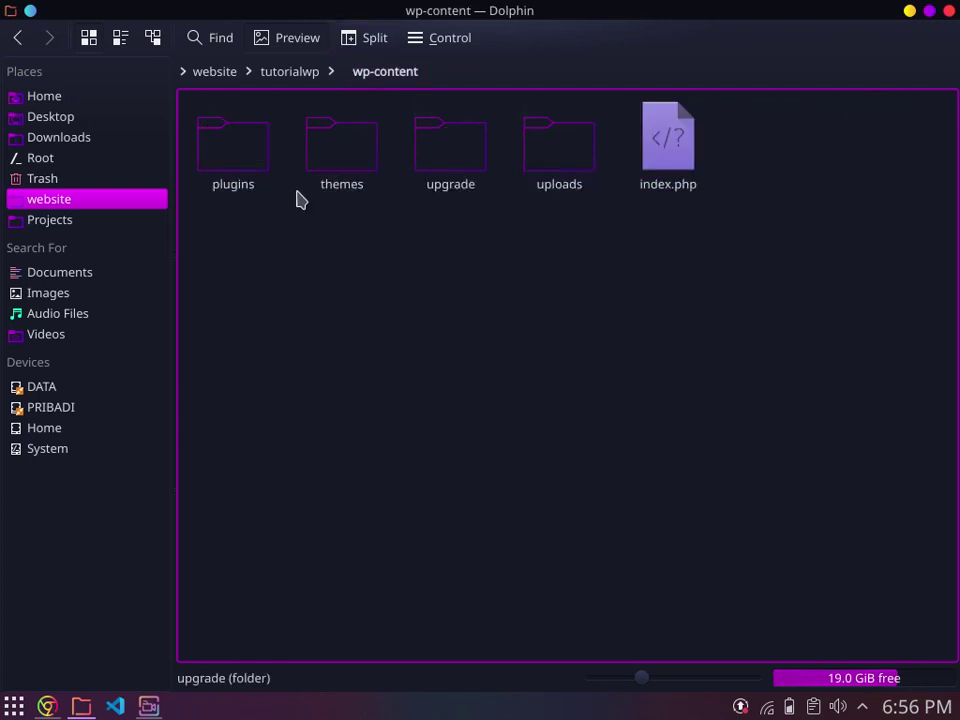
left_click(238, 158)
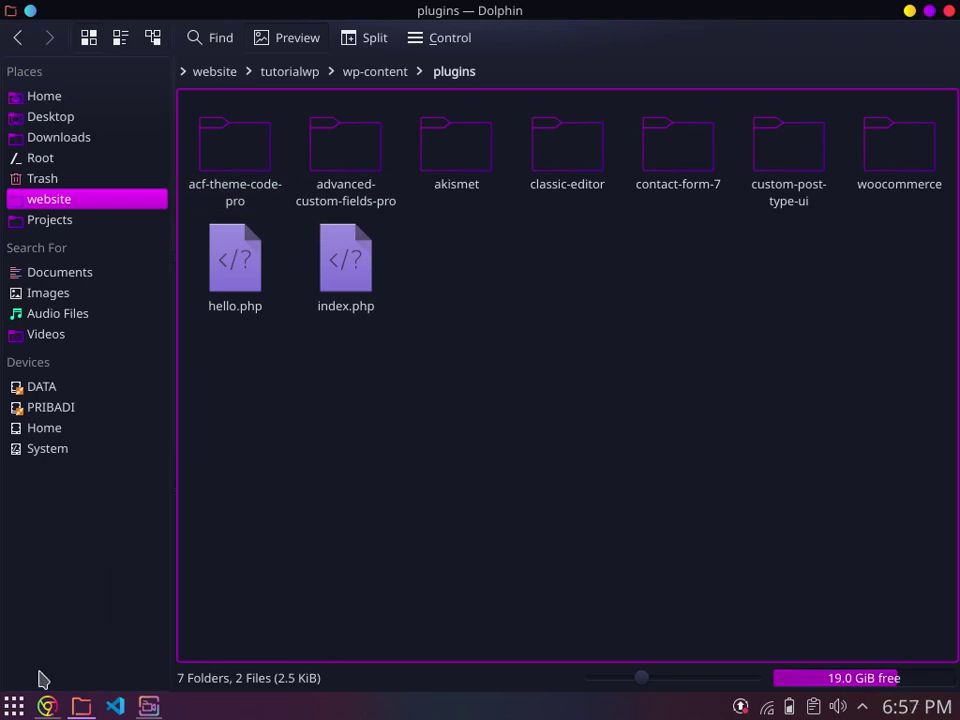
Step: Glance at the browser's Add Plugins page, then reopen wp-content/plugins in Dolphin
left_click(47, 706)
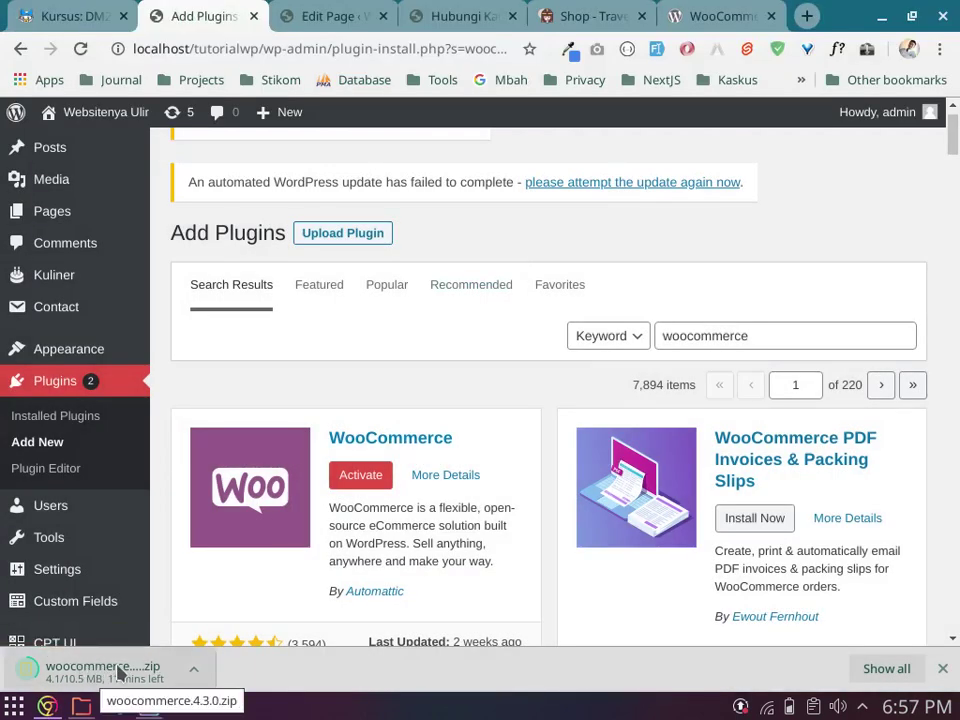
left_click(82, 708)
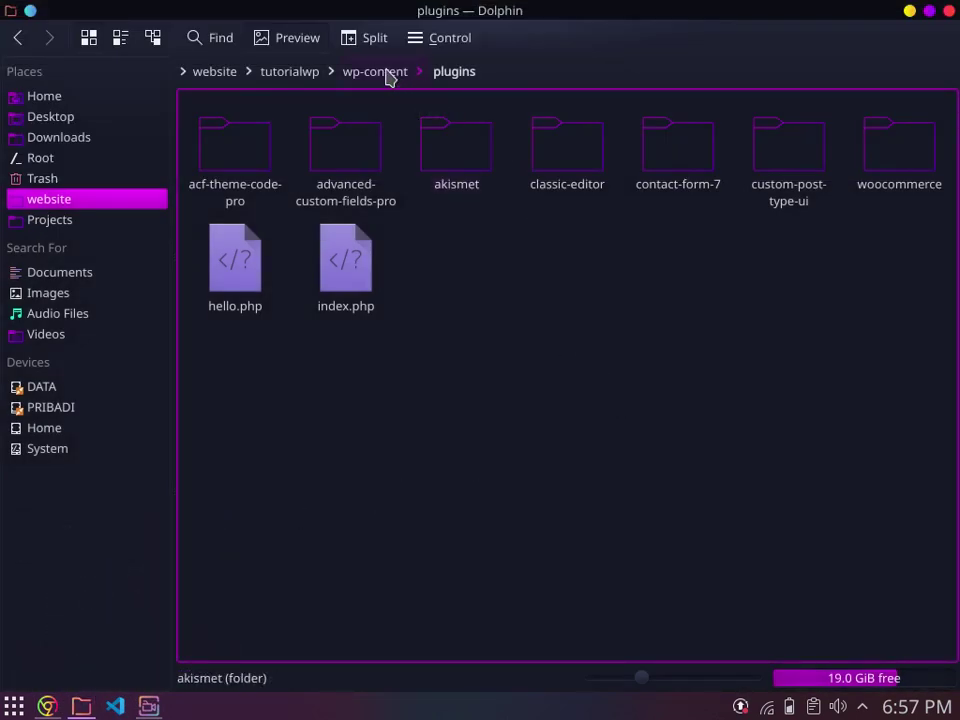
left_click(388, 75)
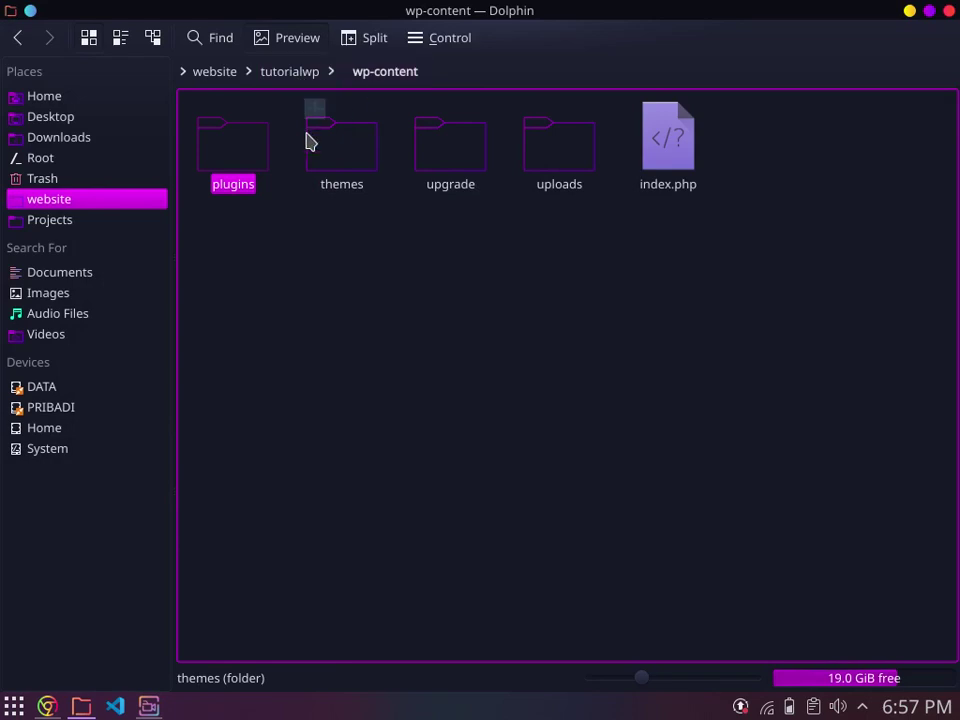
double_click(227, 158)
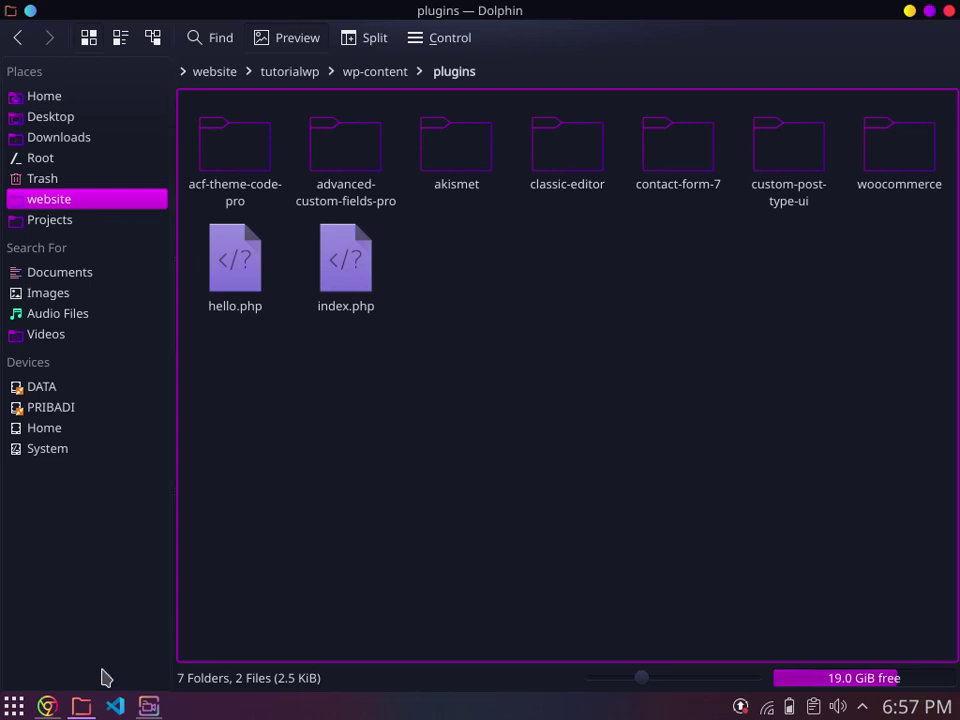
Step: Move between the Add Plugins, search results and WooCommerce plugin tabs until the zip download completes
left_click(46, 704)
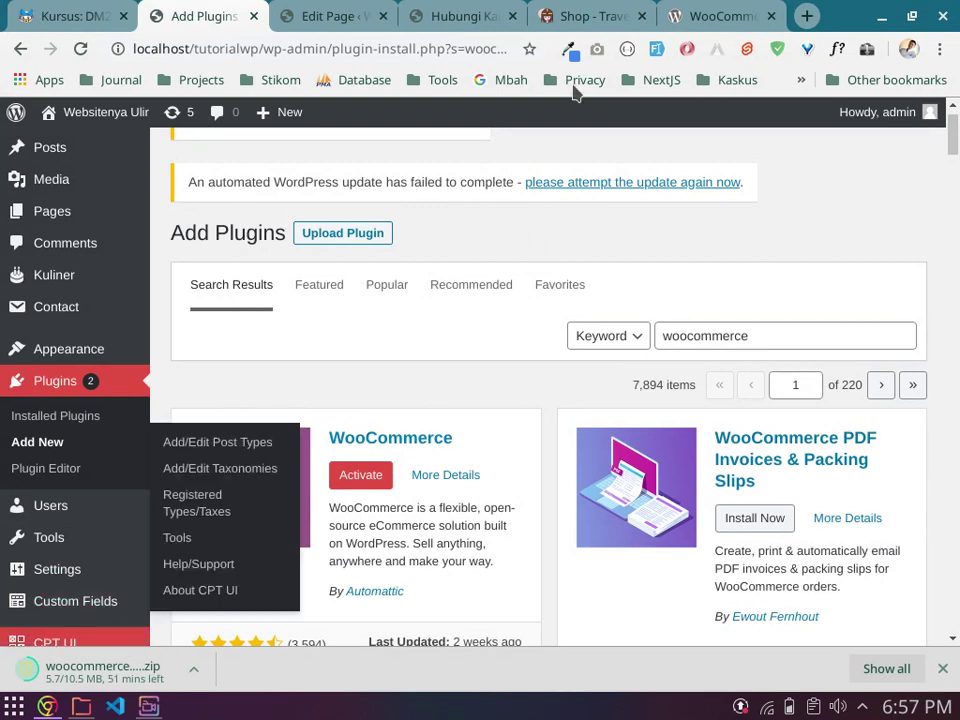
left_click(725, 14)
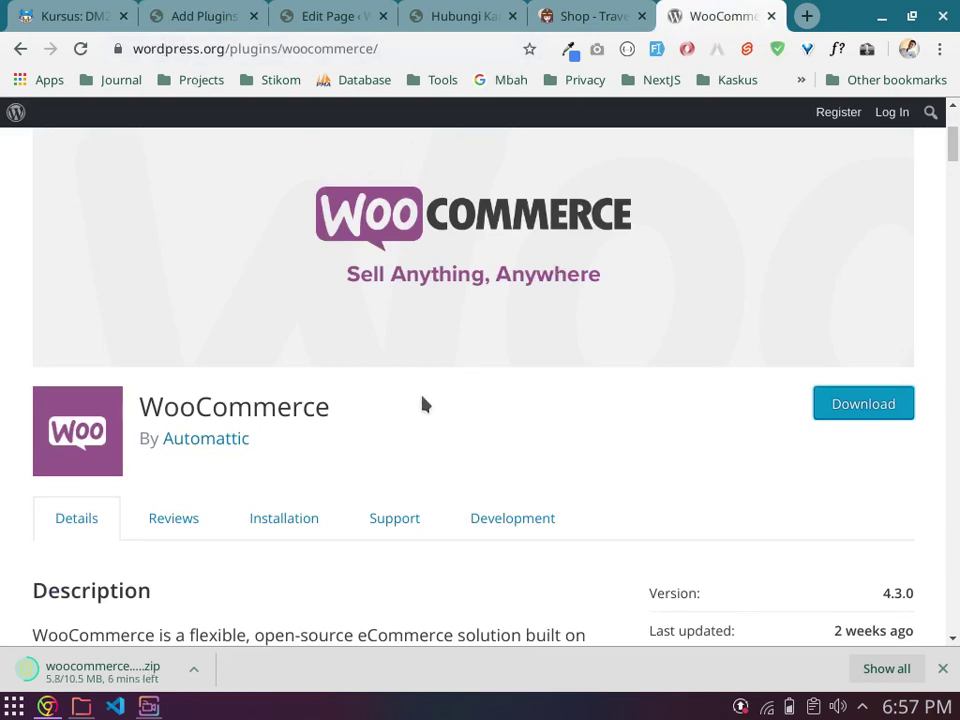
scroll(326, 326, "up", 3)
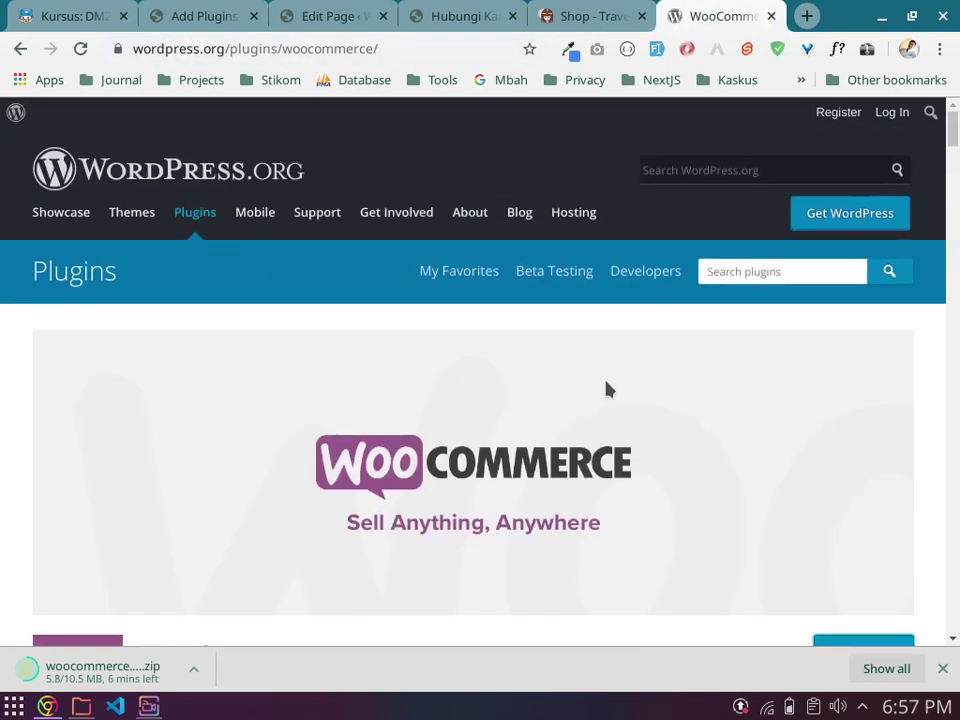
scroll(606, 390, "down", 3)
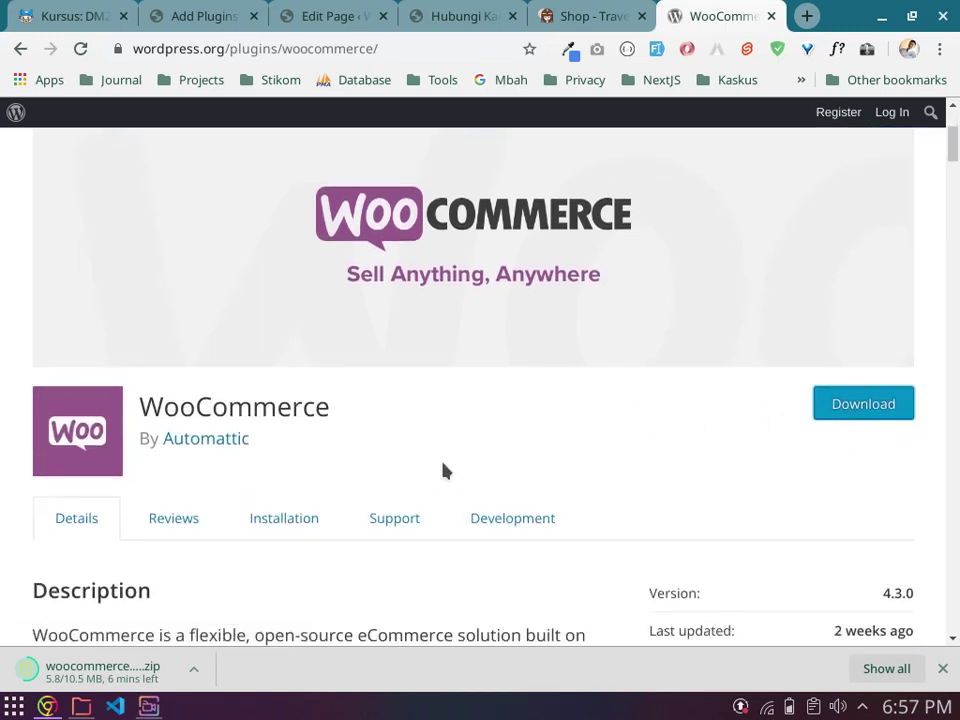
left_click(221, 12)
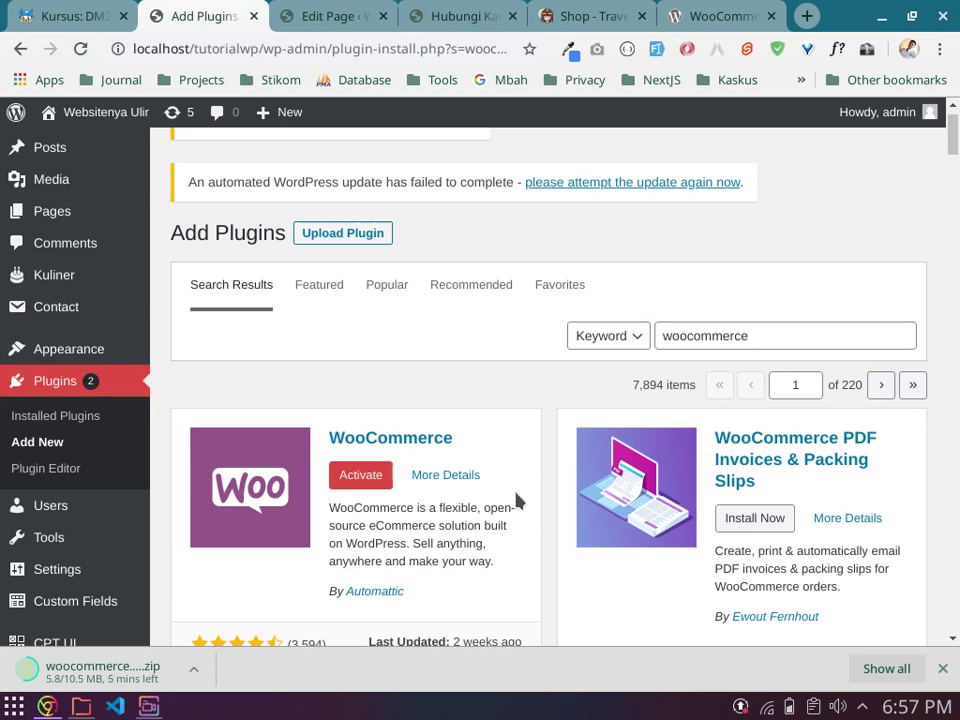
scroll(516, 500, "down", 1)
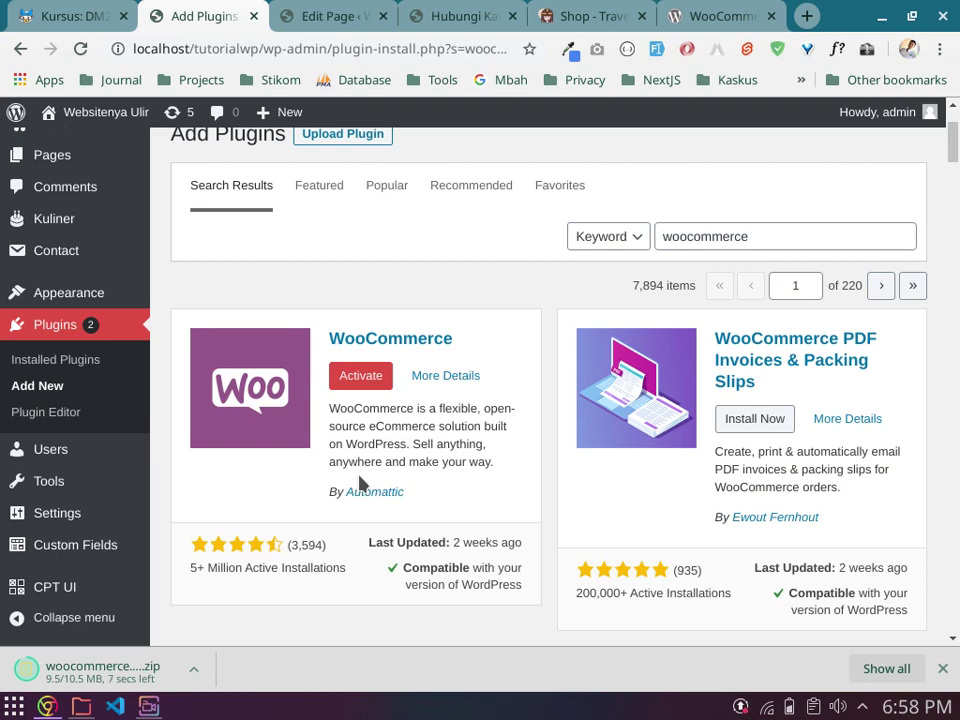
left_click(710, 14)
scroll(605, 260, "up", 3)
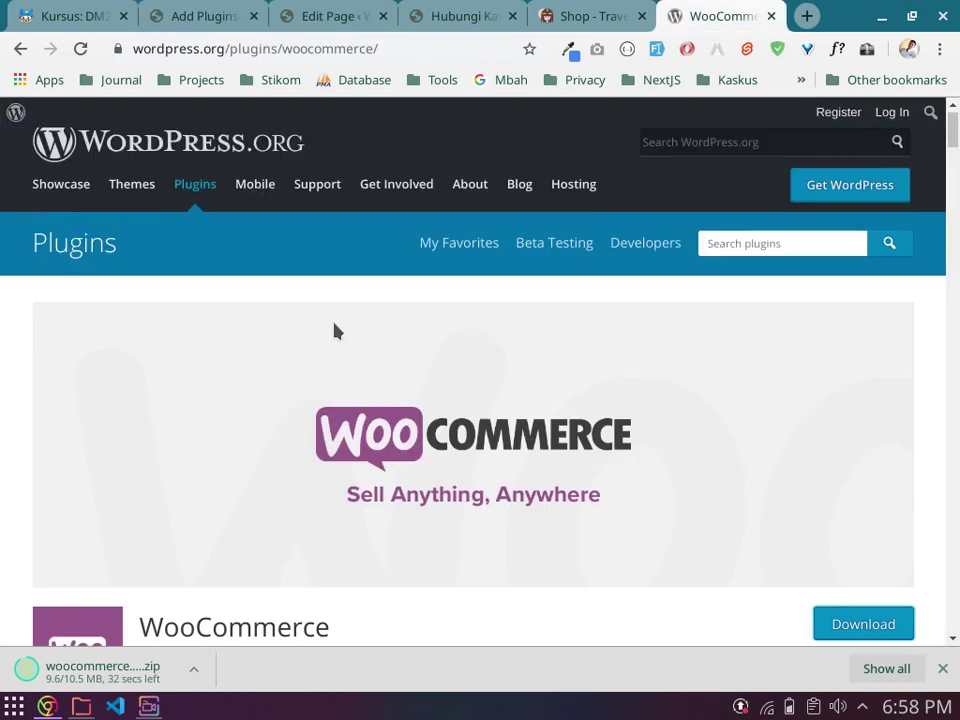
left_click_drag(133, 48, 397, 48)
scroll(763, 453, "down", 1)
scroll(800, 453, "down", 2)
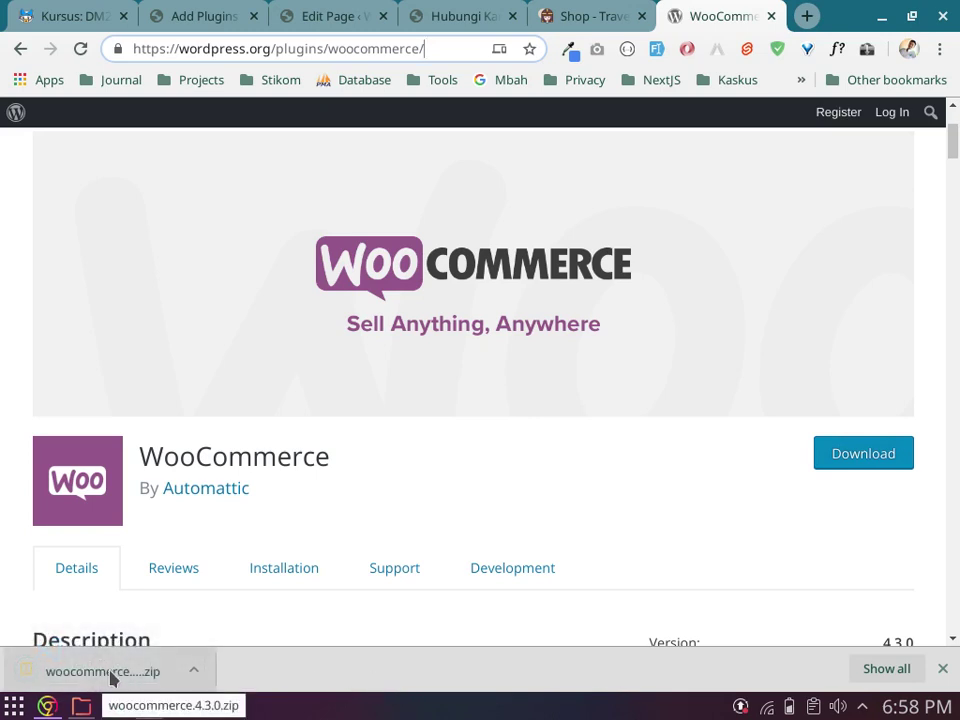
Step: Show the downloaded zip in its folder and open woocommerce.4.3.0.zip in Ark
left_click(195, 672)
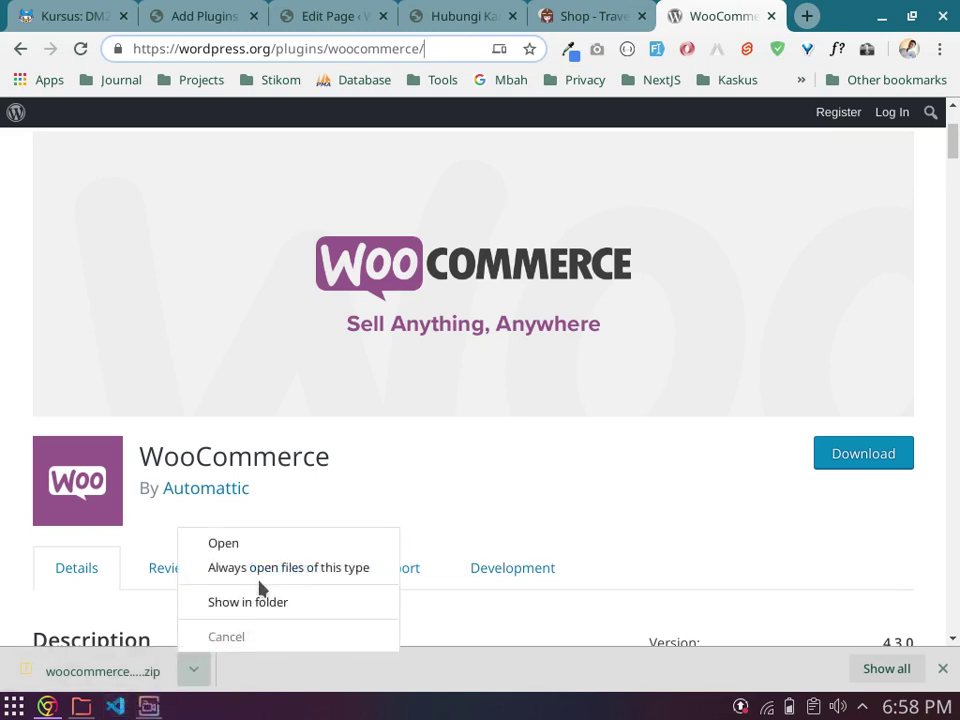
left_click(253, 620)
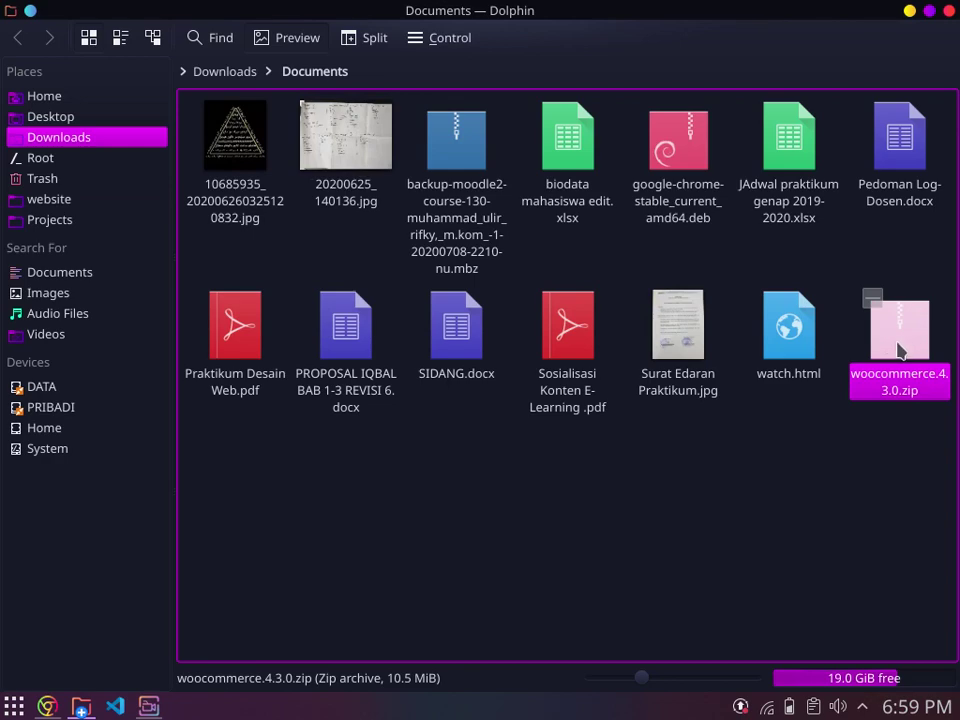
right_click(888, 338)
double_click(913, 360)
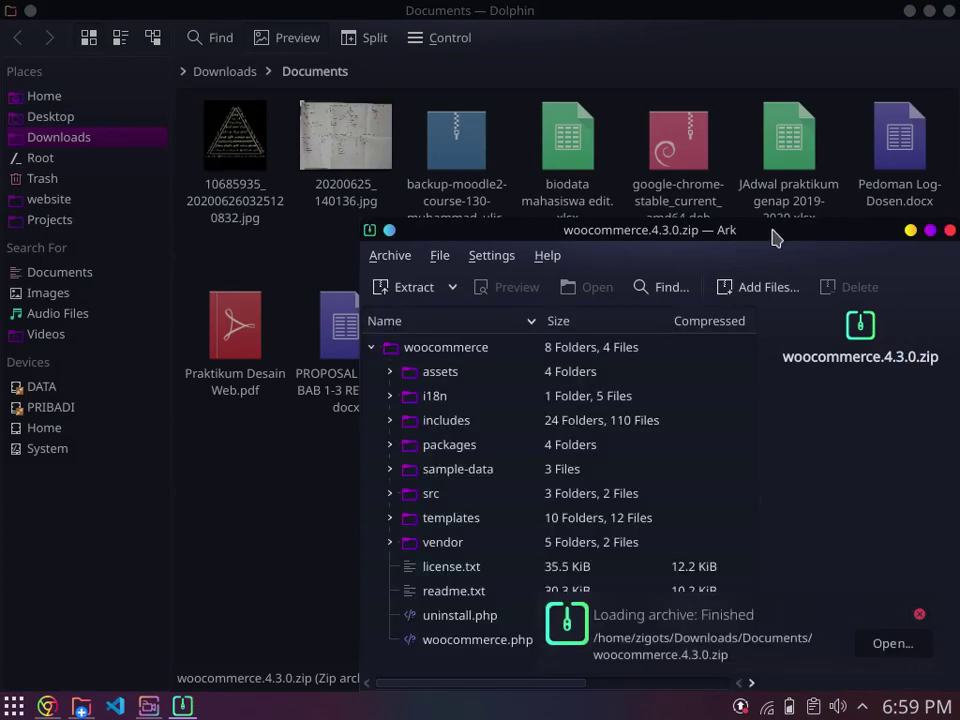
Step: Inspect the single woocommerce folder inside the archive, then close Ark
left_click_drag(780, 240, 730, 156)
left_click(330, 265)
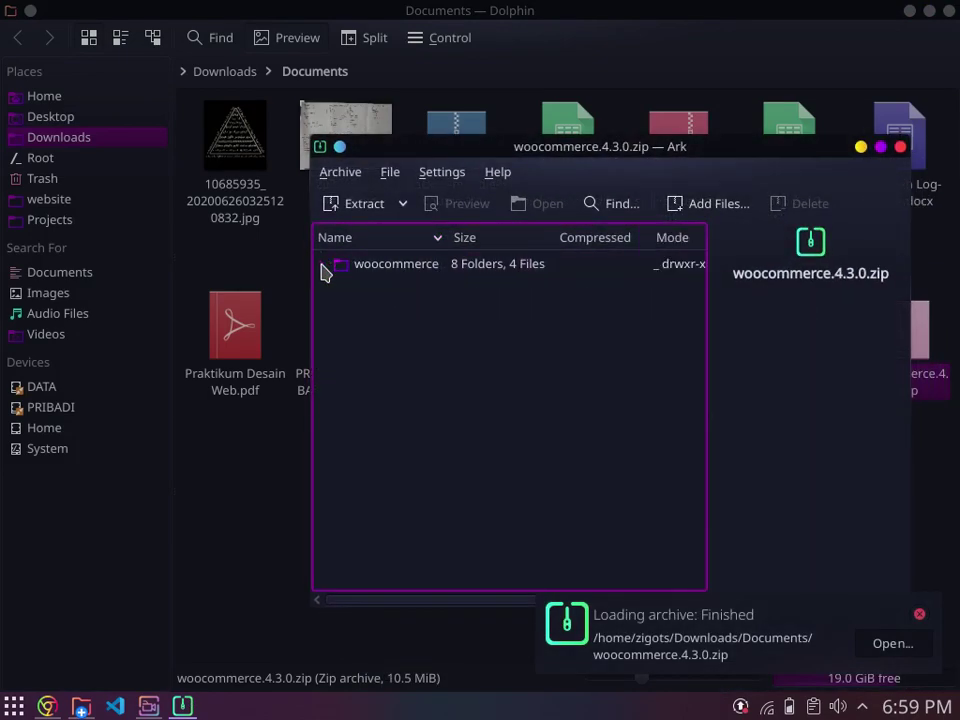
left_click(384, 266)
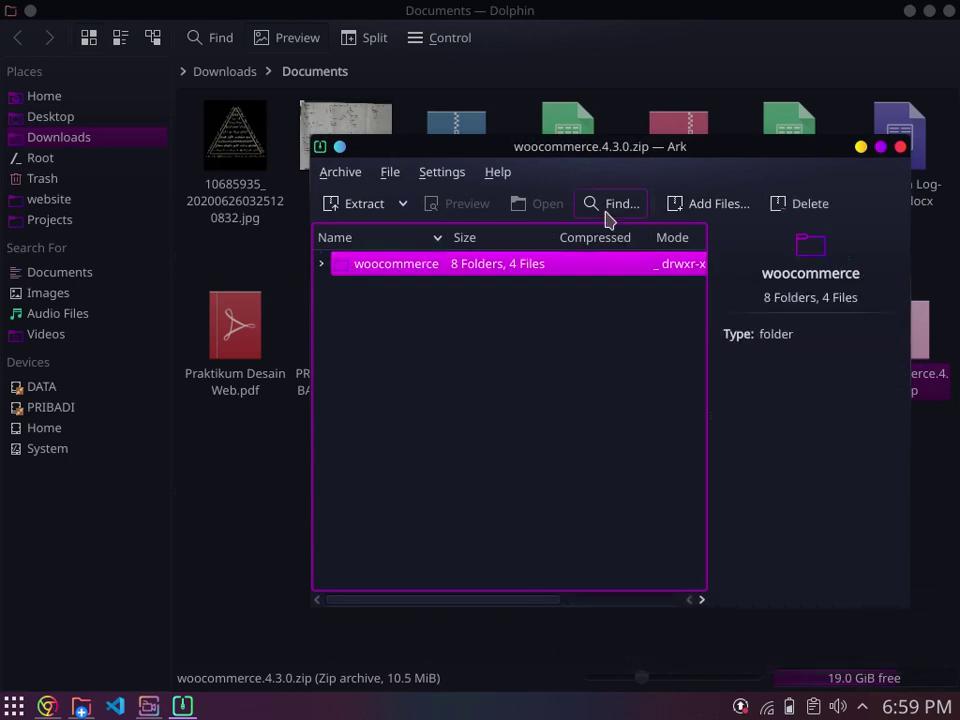
left_click(900, 148)
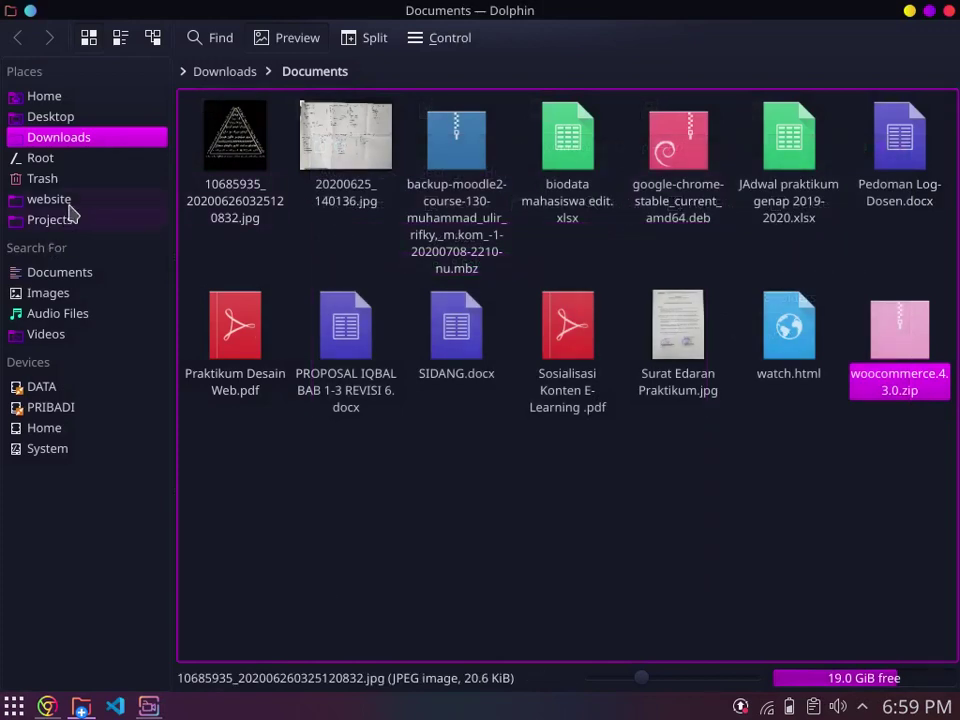
Step: Open the woocommerce folder under tutorialwp/wp-content/plugins in Dolphin
left_click(77, 204)
double_click(378, 125)
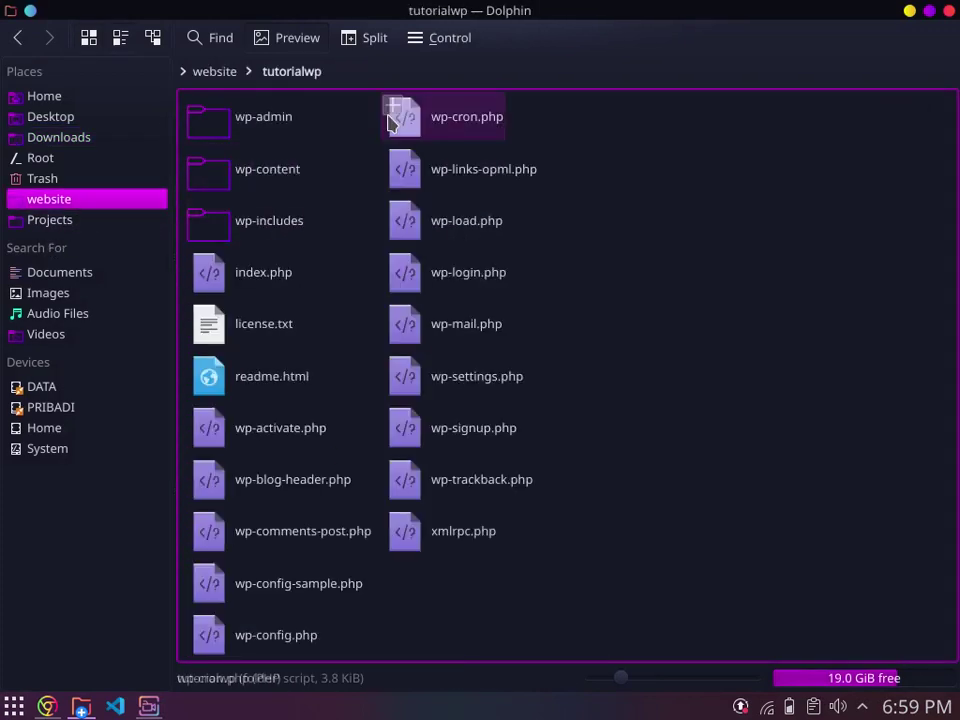
left_click(245, 188)
double_click(245, 188)
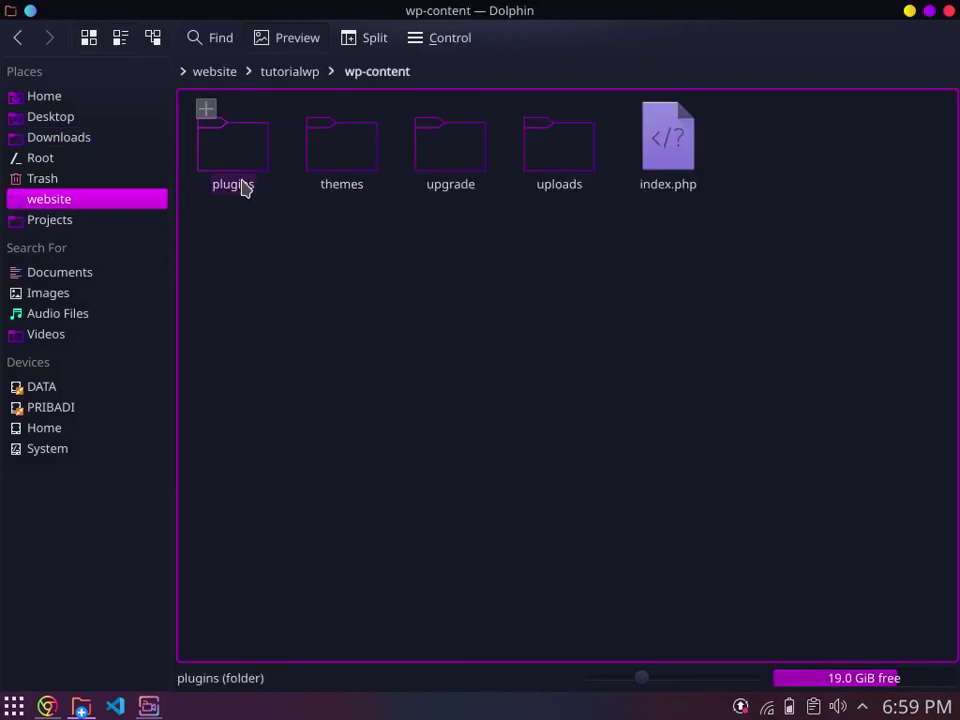
double_click(251, 141)
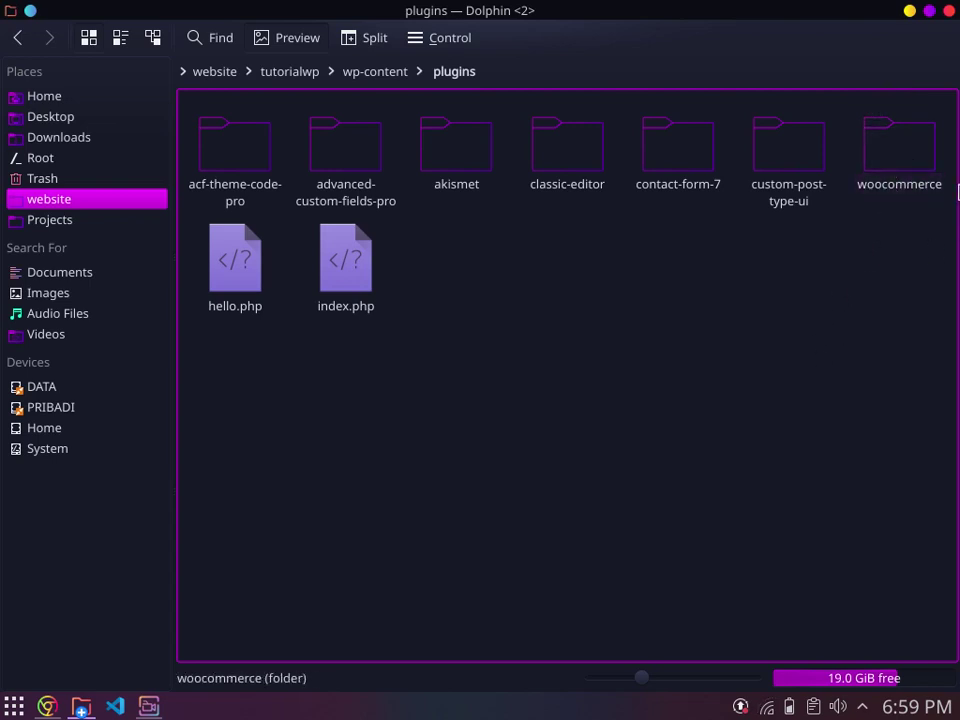
left_click(924, 153)
double_click(924, 153)
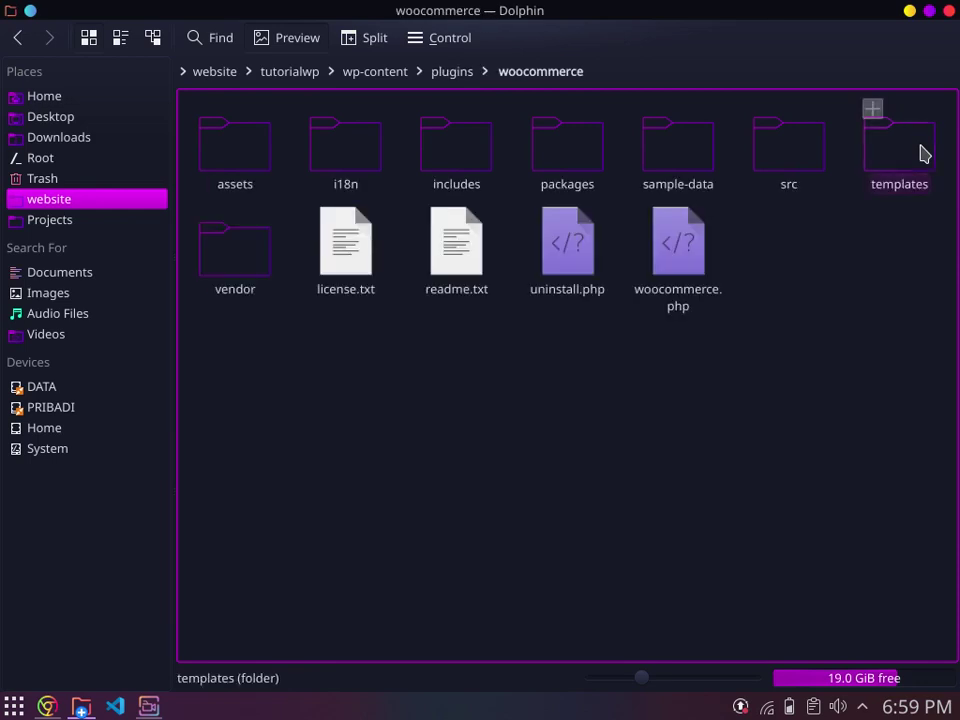
Step: Select its contents, including uninstall.php and woocommerce.php, then return to Chrome
left_click_drag(225, 333, 926, 107)
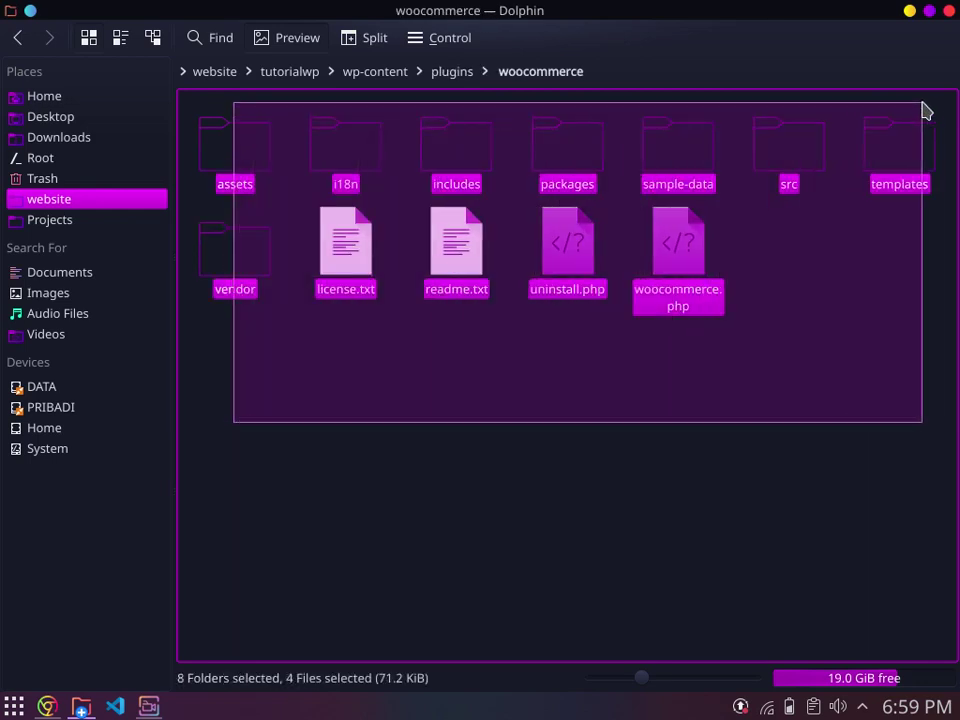
left_click_drag(765, 373, 562, 268)
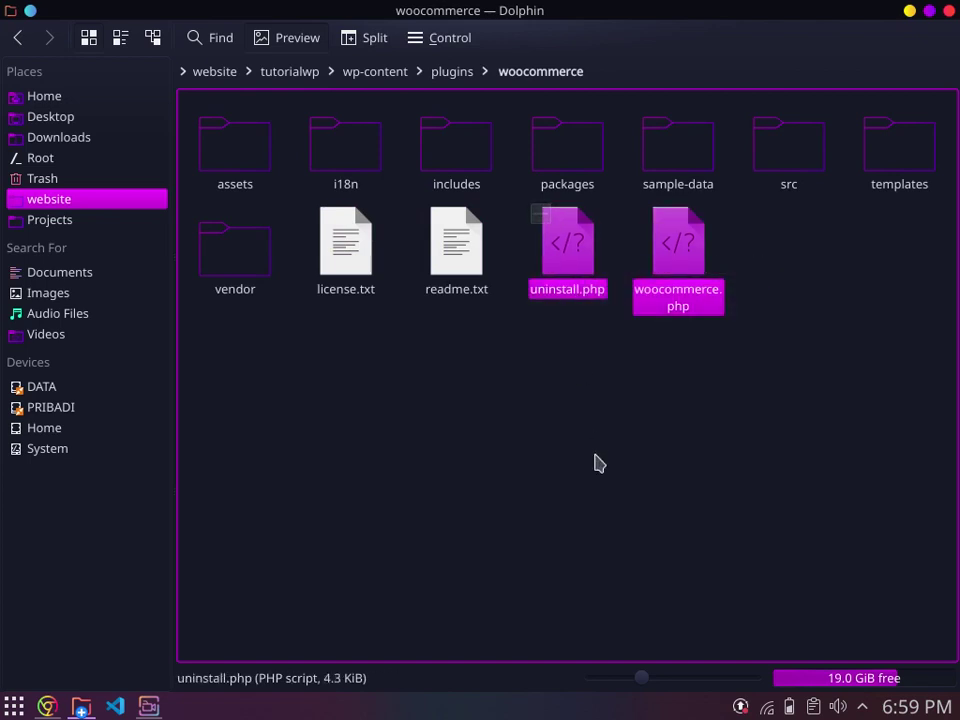
left_click(596, 463)
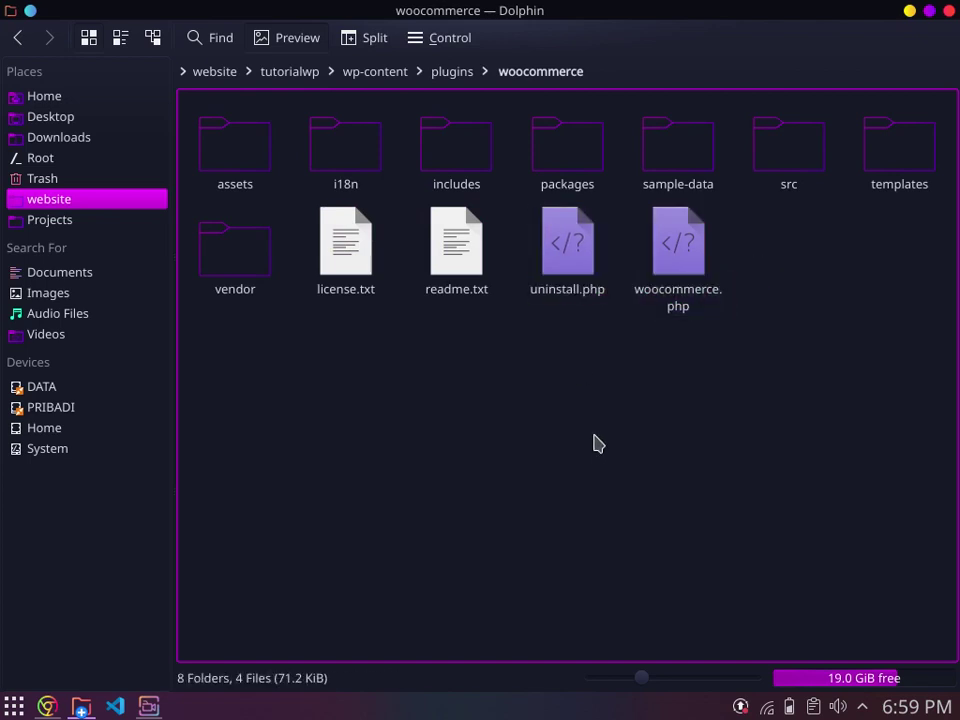
left_click(47, 705)
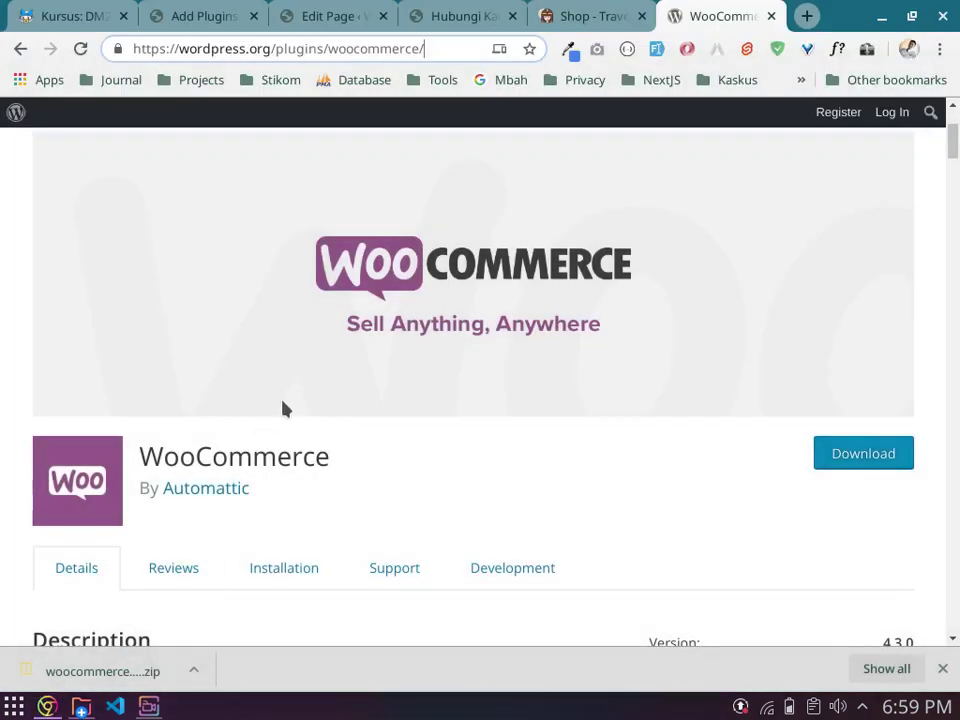
Step: Dismiss the downloads bar and open the Installed Plugins list in the admin
left_click(199, 14)
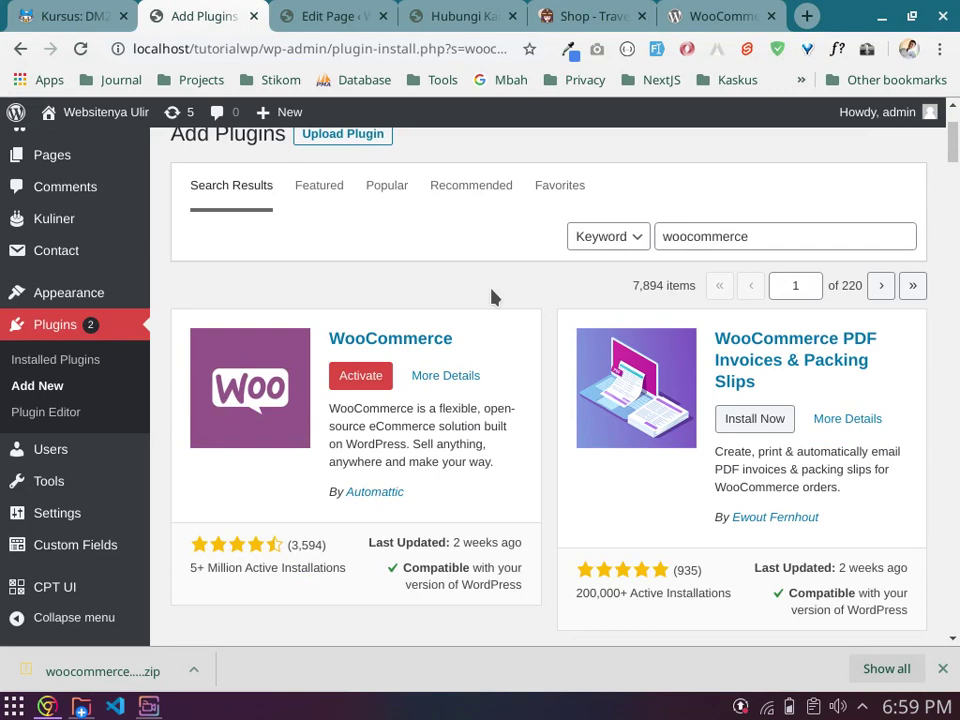
scroll(492, 296, "down", 1)
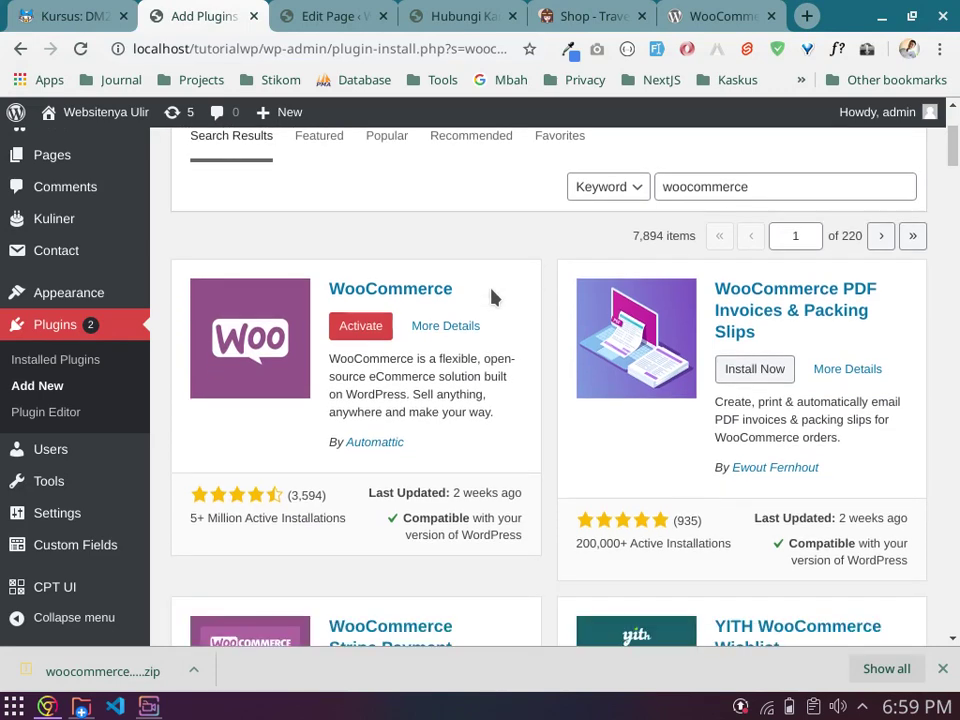
left_click(942, 668)
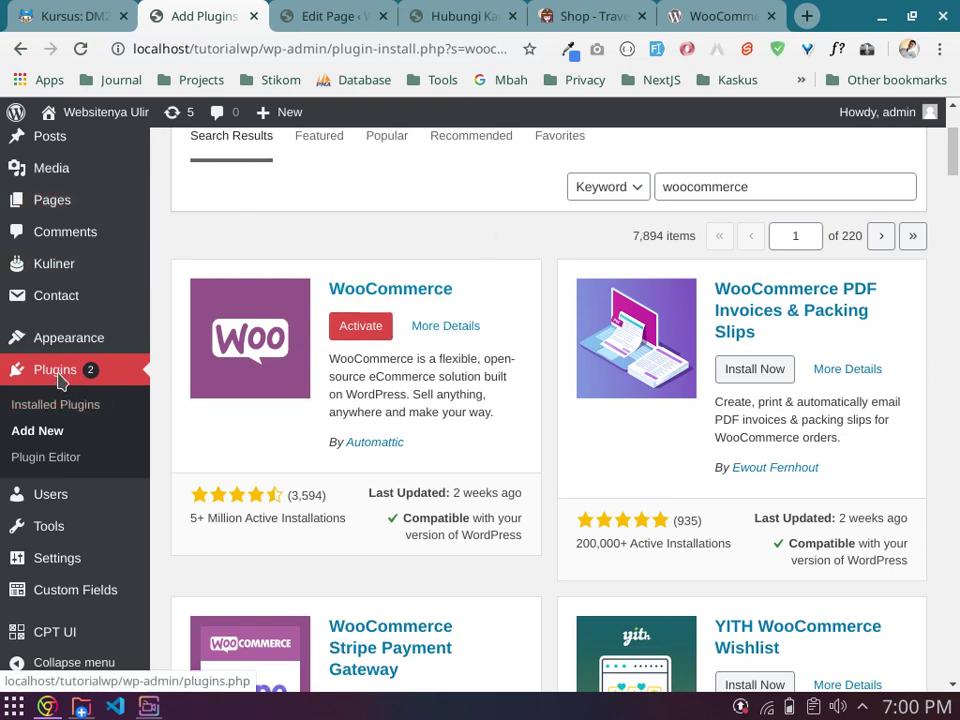
left_click(332, 330)
scroll(340, 300, "up", 2)
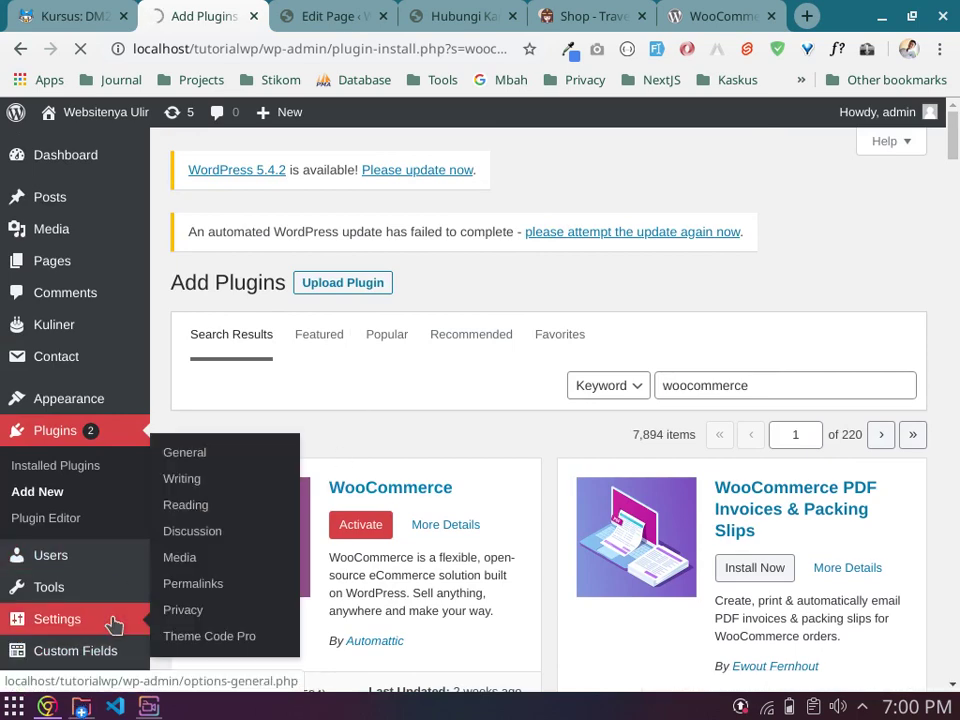
left_click(15, 433)
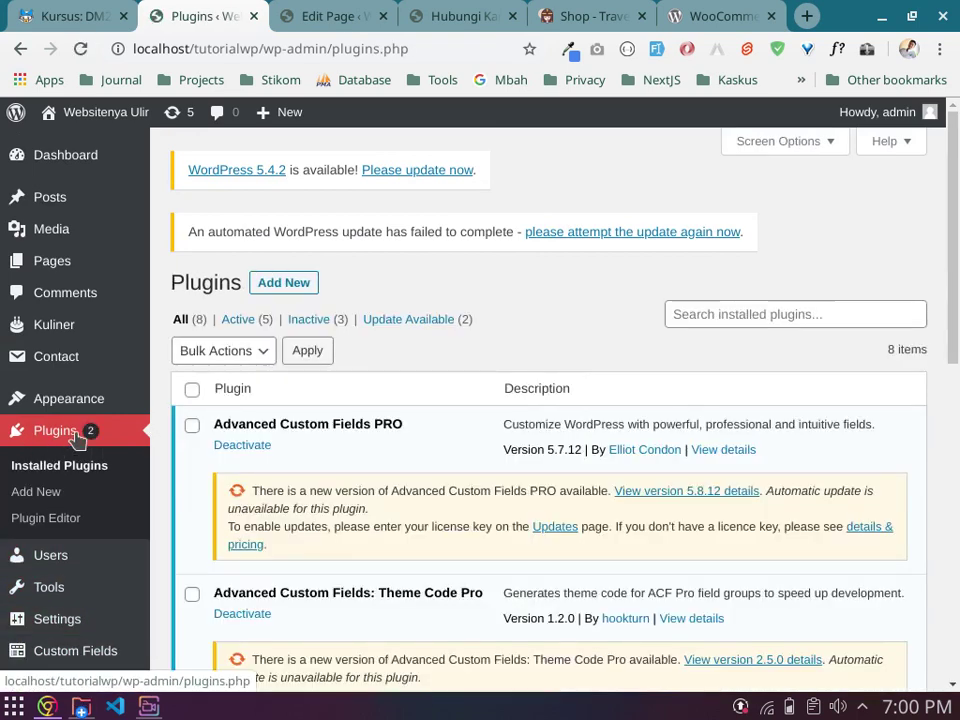
Step: Scroll the Installed Plugins page and highlight its plugins.php address
scroll(468, 400, "down", 7)
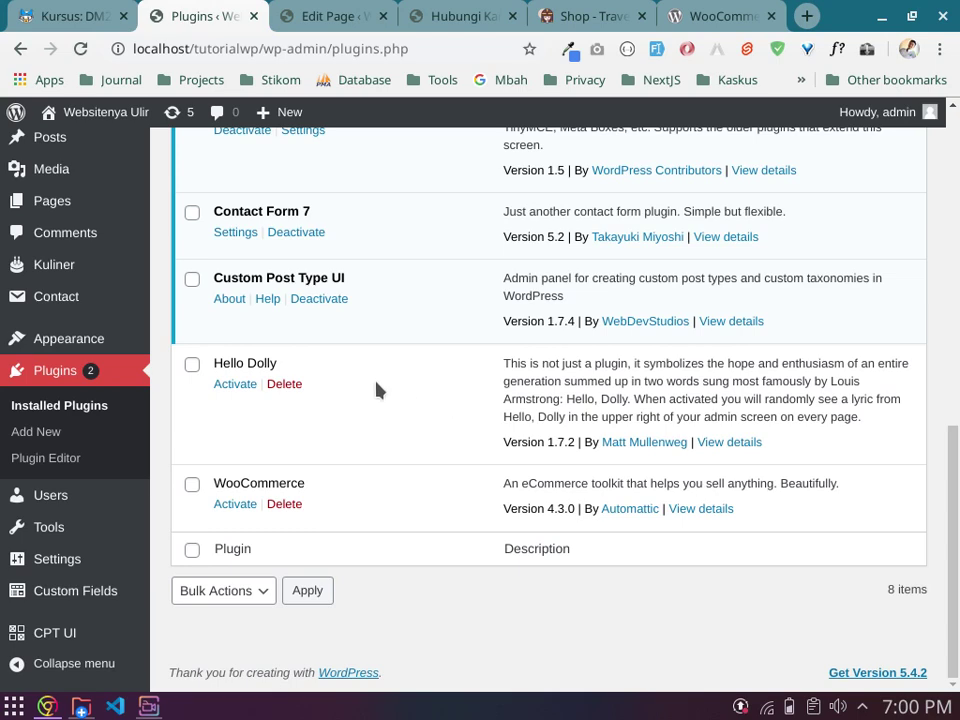
scroll(369, 422, "up", 1)
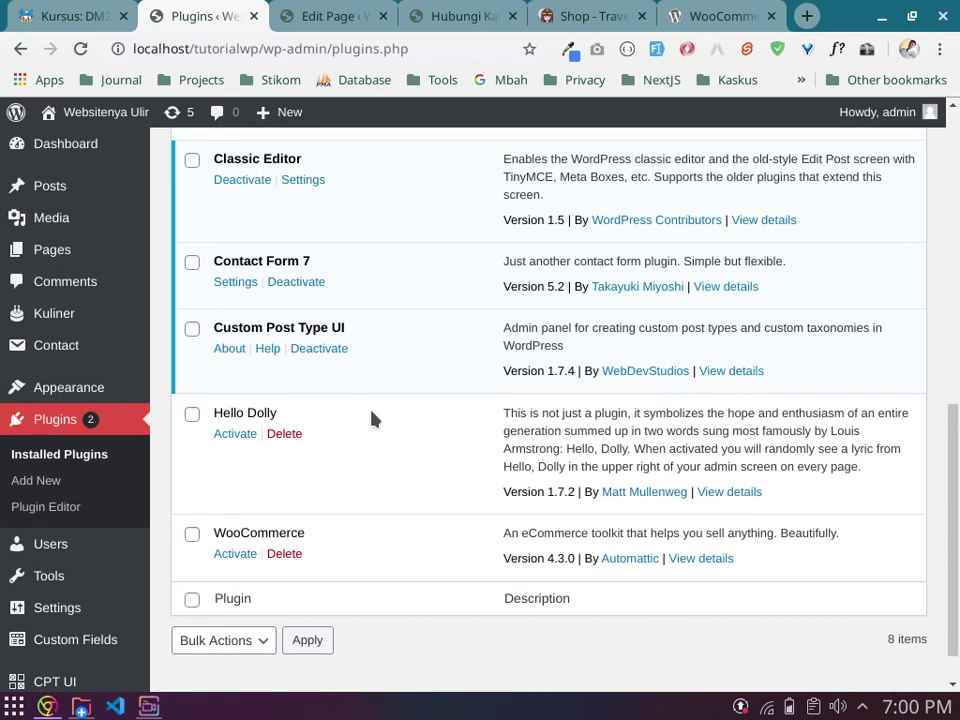
scroll(370, 418, "up", 10)
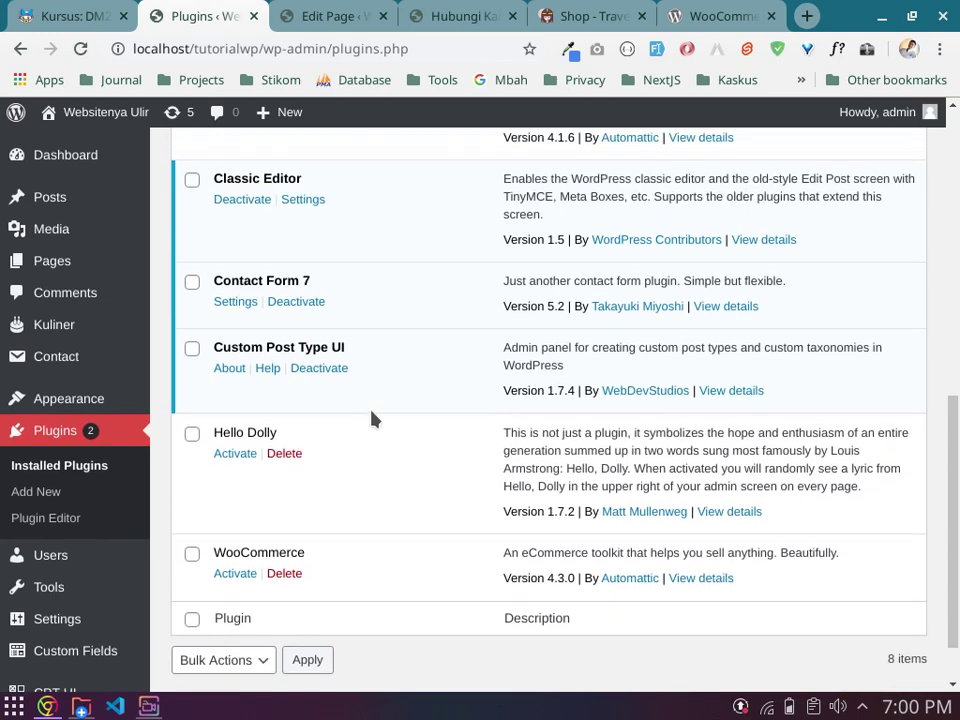
left_click_drag(334, 49, 424, 46)
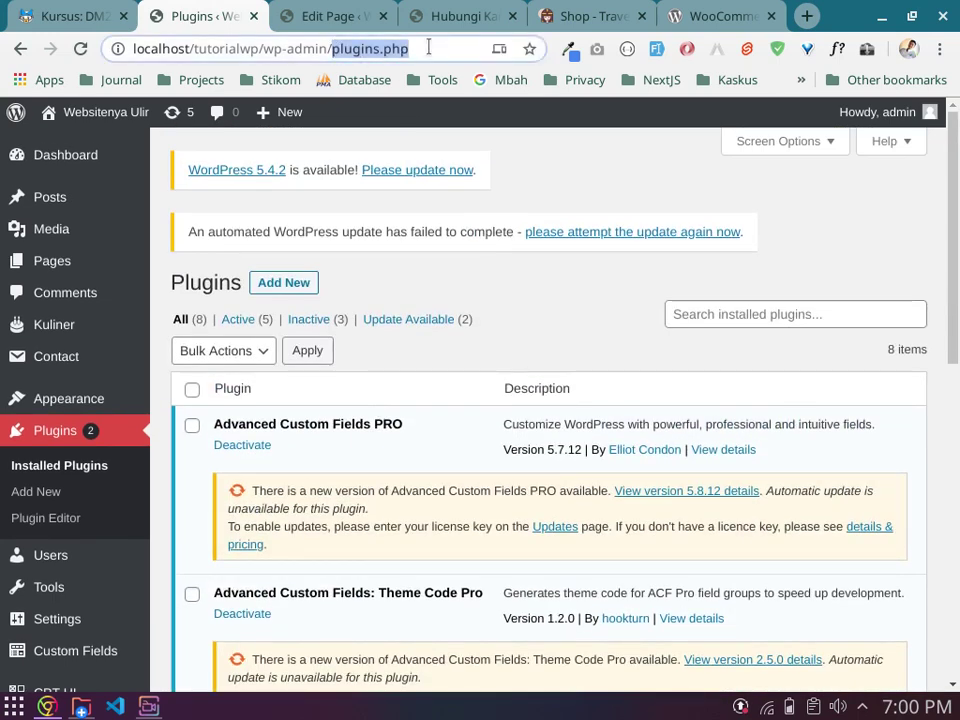
left_click(424, 46)
scroll(84, 405, "down", 3)
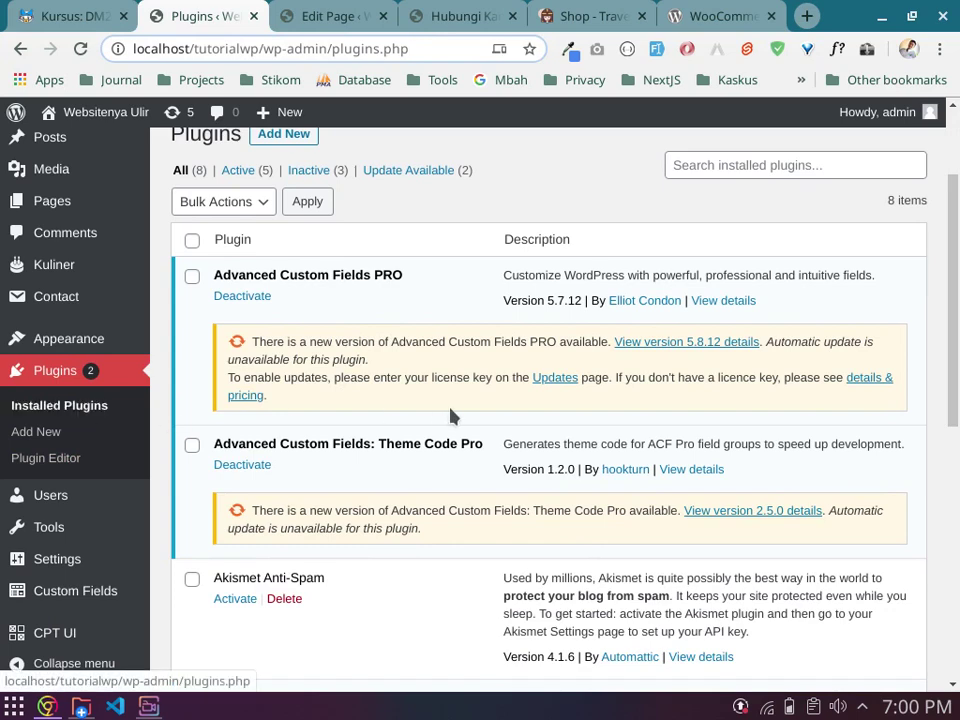
scroll(450, 414, "down", 6)
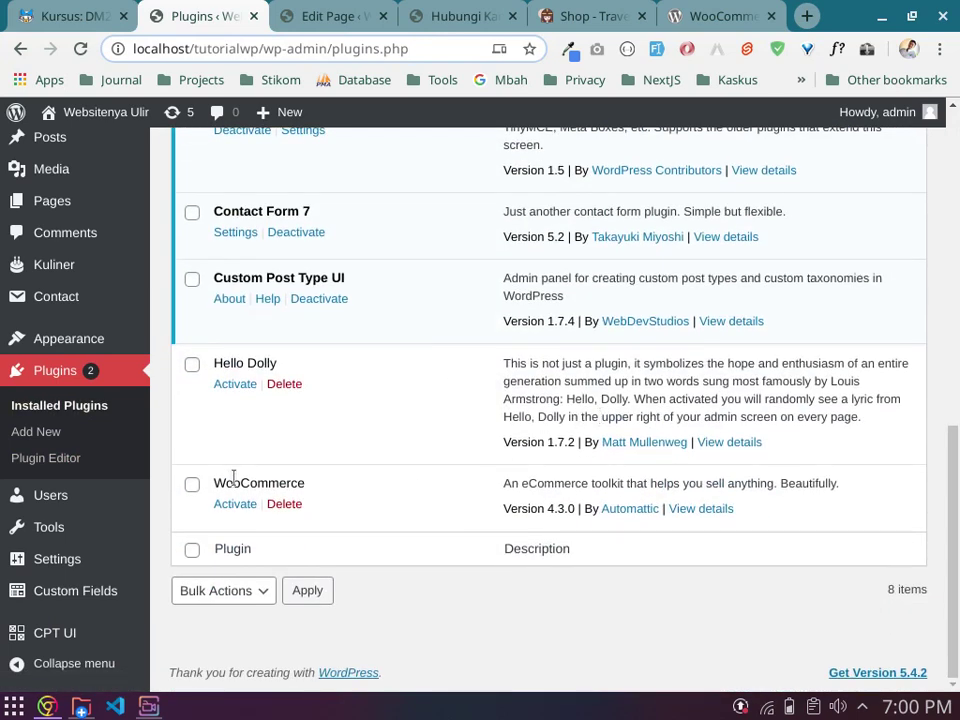
Step: Highlight the WooCommerce entry, installed but not yet activated, then return to the file manager
left_click_drag(213, 483, 333, 487)
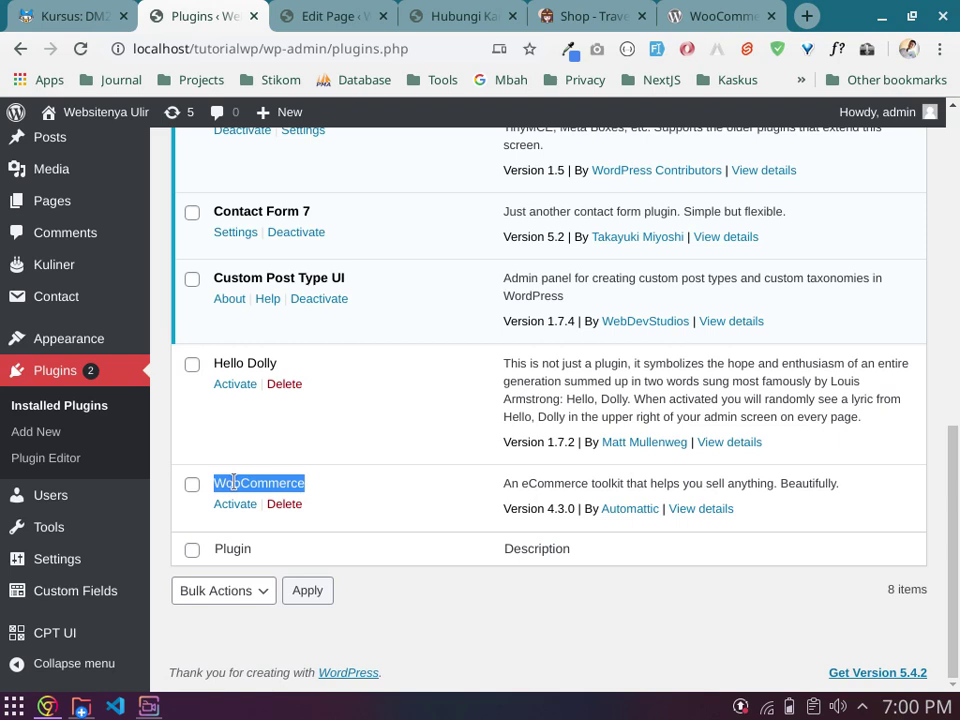
left_click(233, 482)
left_click_drag(214, 483, 336, 485)
double_click(246, 481)
left_click(247, 481)
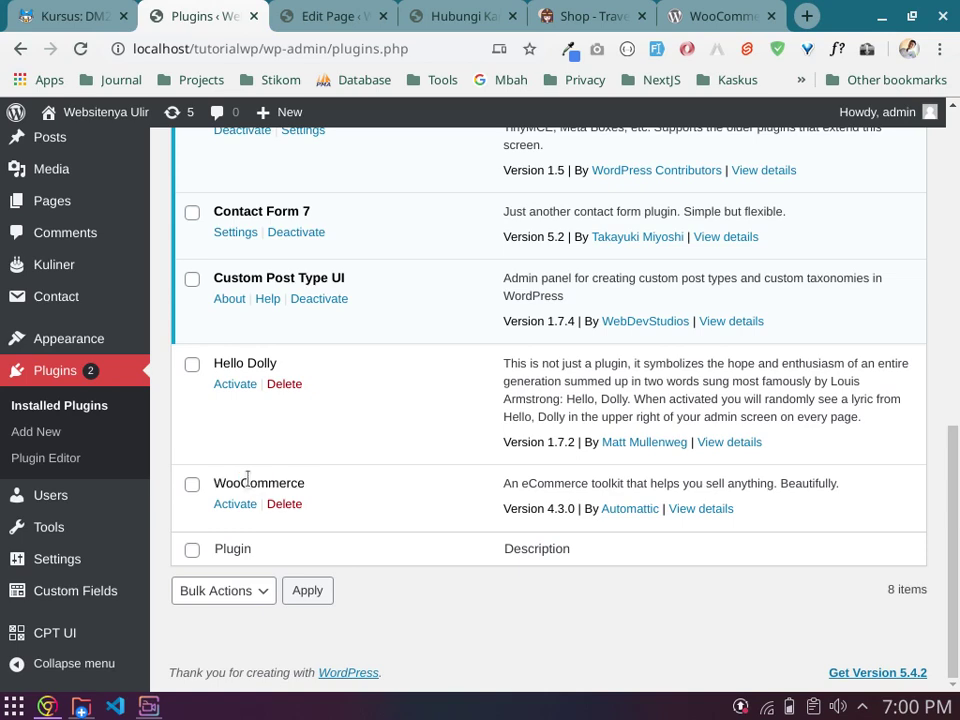
left_click(81, 706)
Step: In Dolphin, open the woocommerce plugin folder under wp-content/plugins
left_click(641, 452)
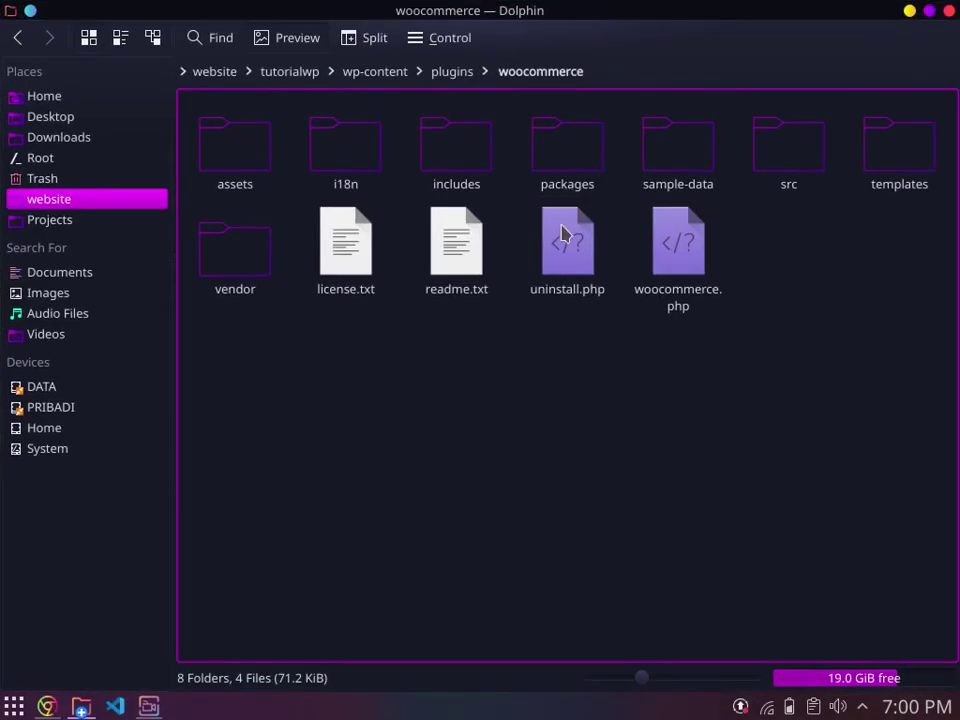
left_click(446, 76)
right_click(606, 307)
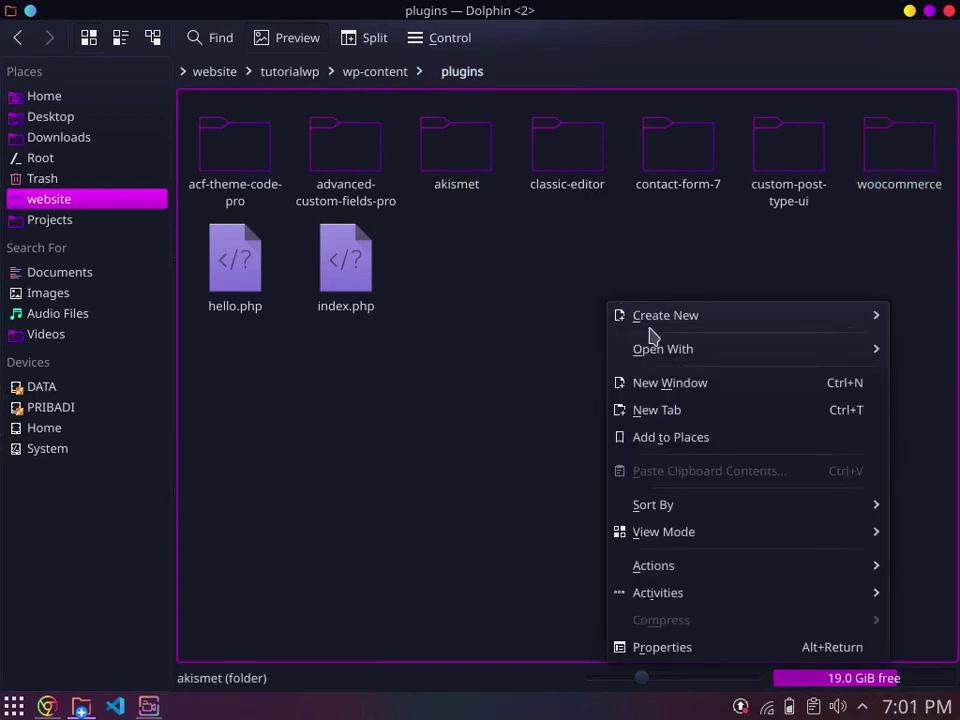
left_click(946, 239)
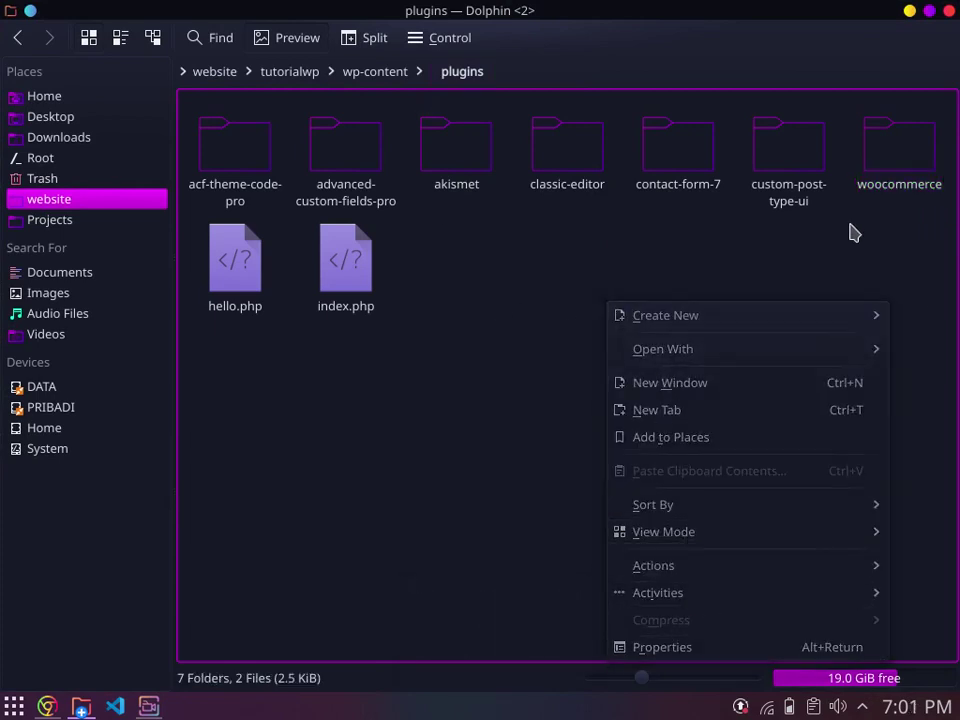
left_click(893, 153)
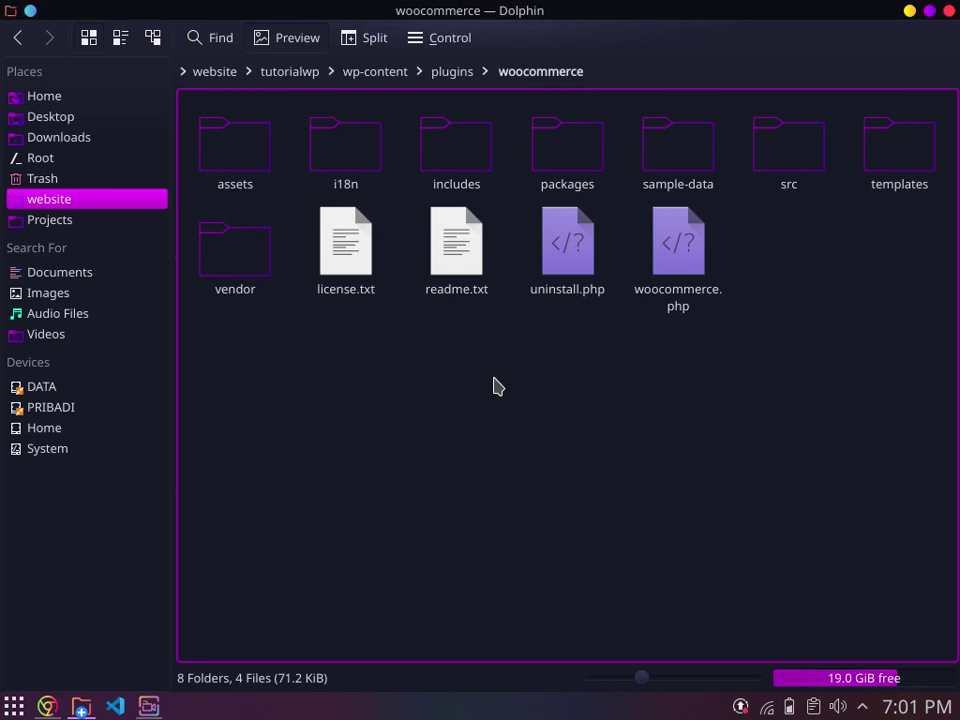
Step: Bring the woocommerce folder window back, review its files, and return up to the plugins folder
left_click(47, 707)
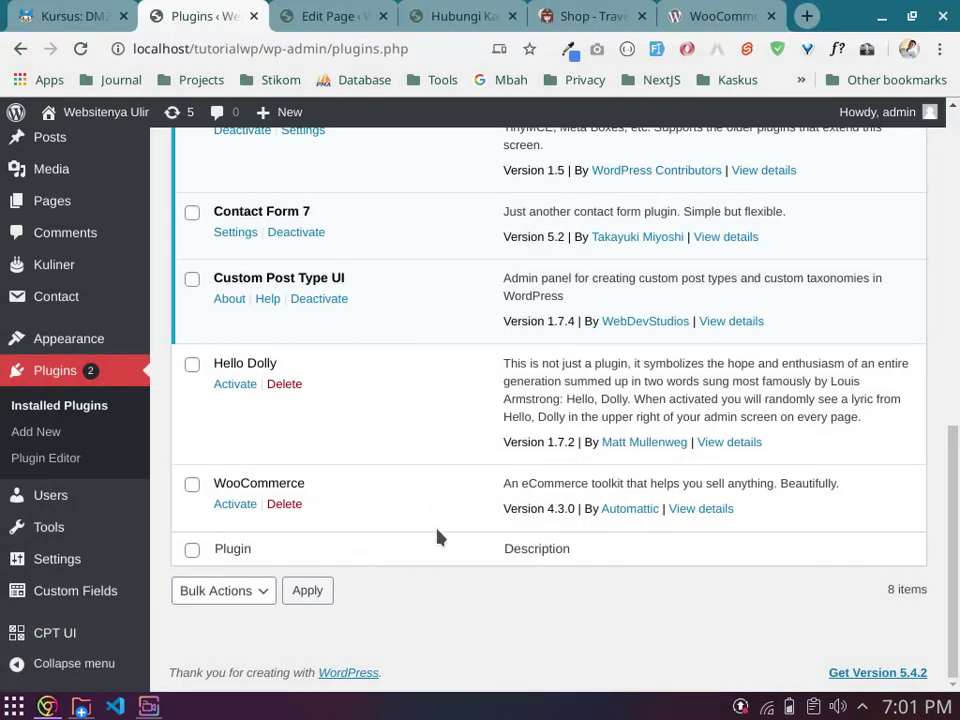
left_click(81, 707)
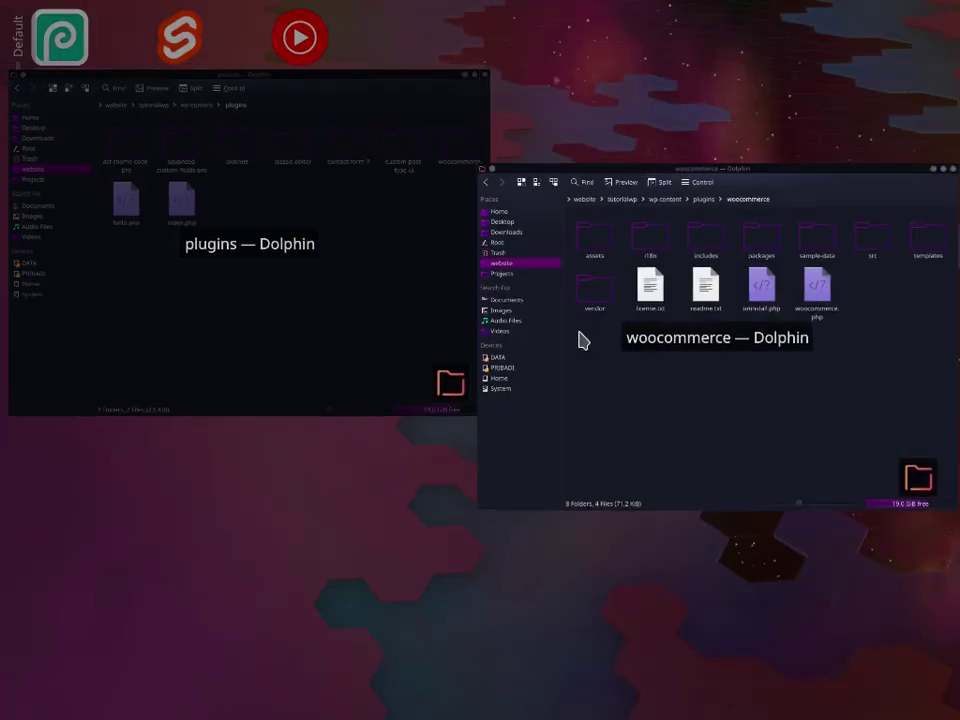
left_click(583, 341)
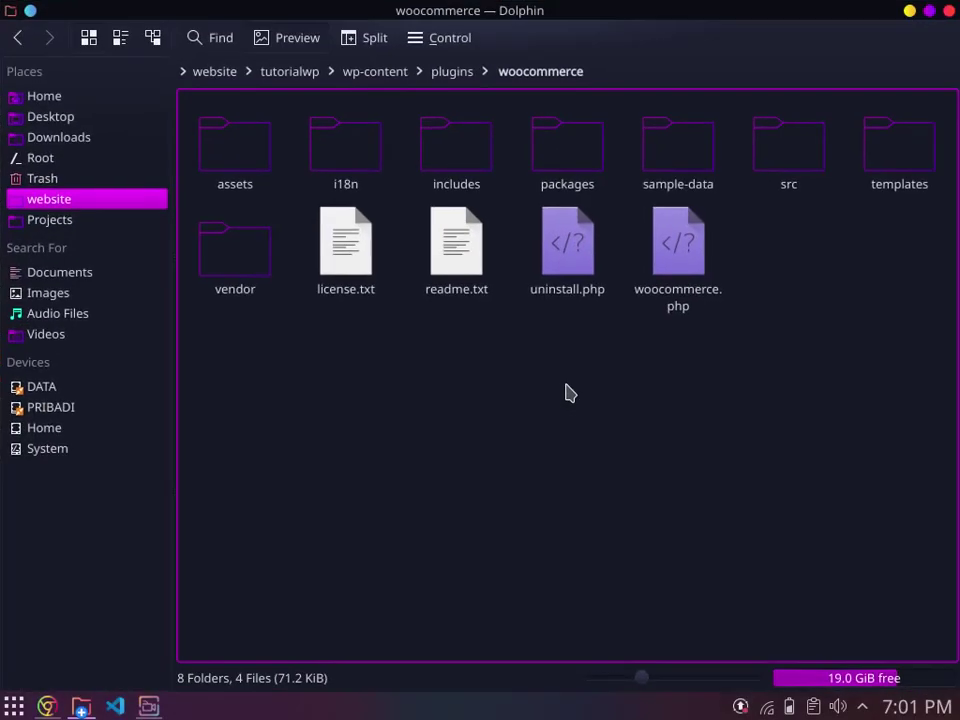
left_click_drag(253, 364, 827, 476)
left_click(468, 74)
Step: Activate the WooCommerce plugin and answer 'Yes please' to the new store setup experience
left_click(47, 706)
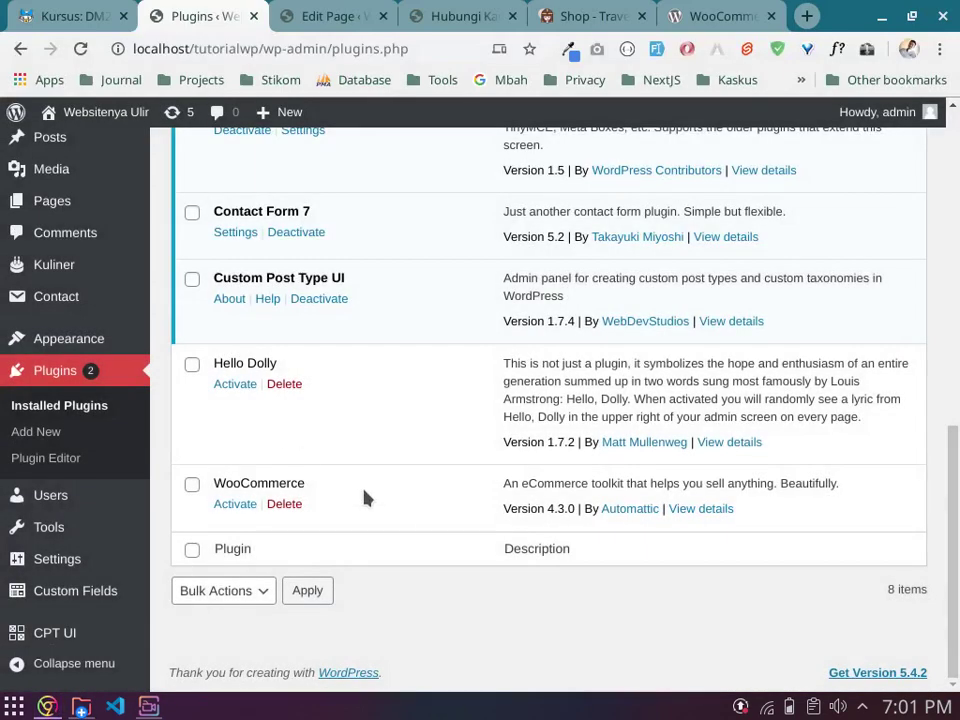
left_click(236, 506)
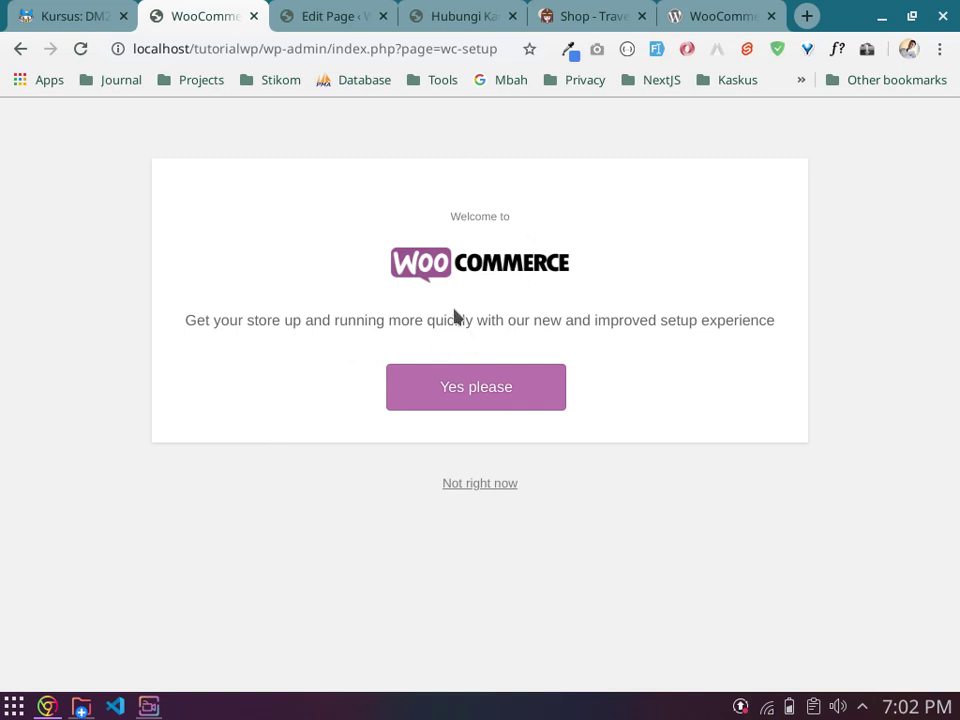
left_click(488, 398)
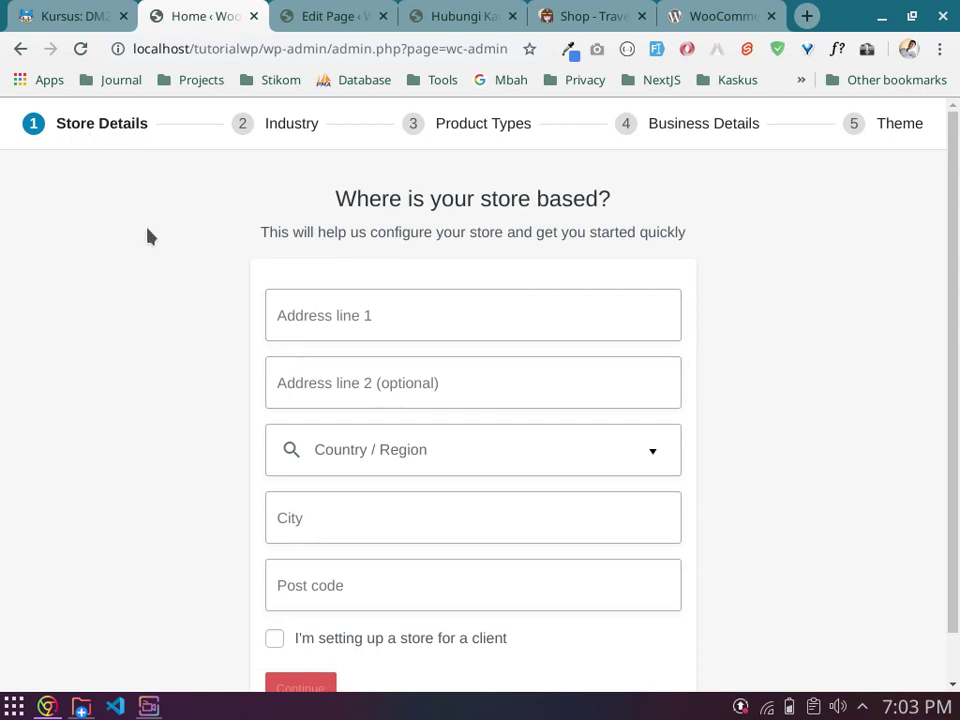
Step: Enter the store's street address in Address line 1 on the Store Details form
left_click(351, 315)
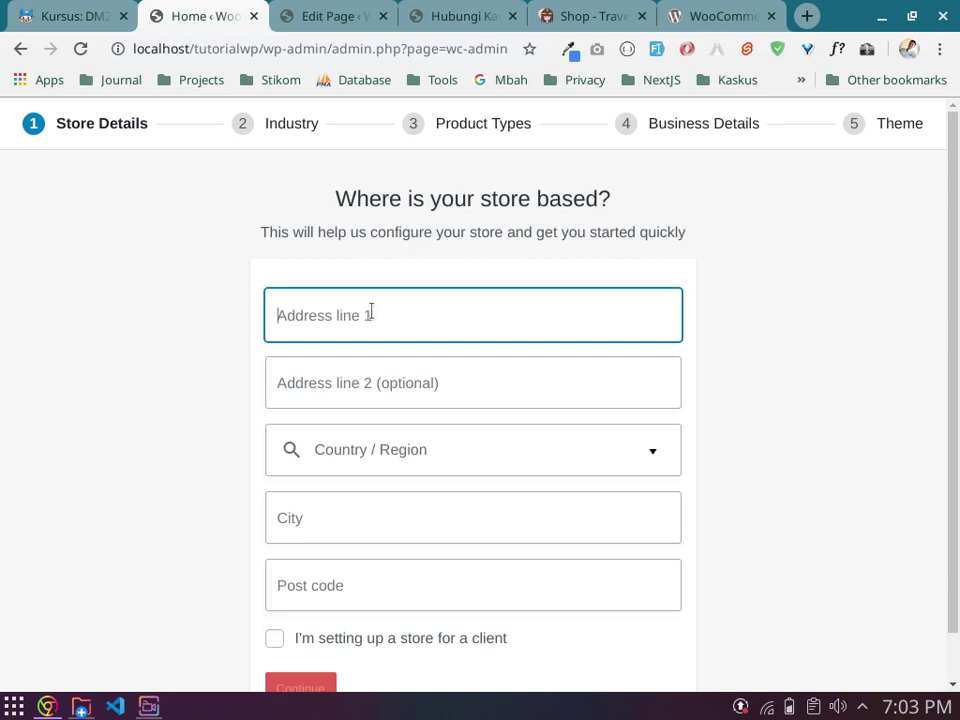
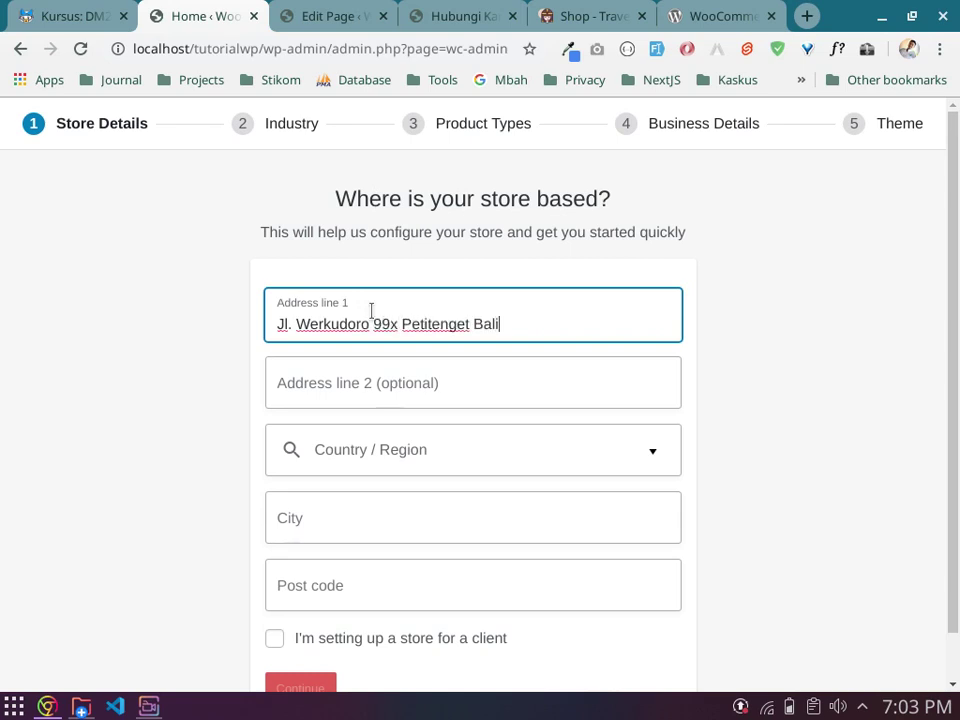
left_click(367, 394)
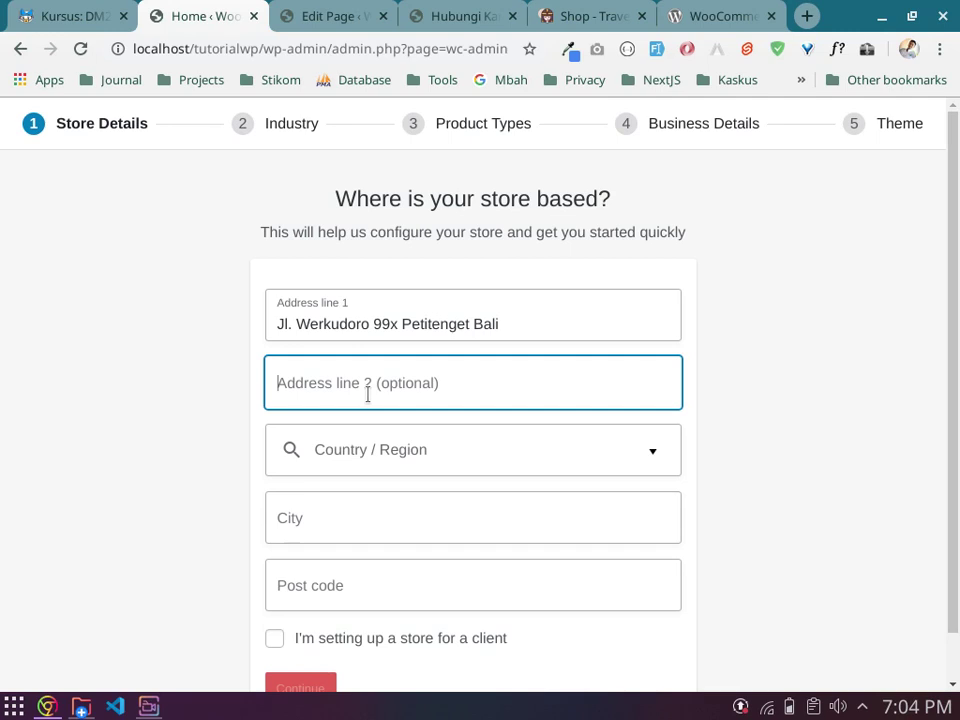
Step: Leave Address line 2 blank and set Country / Region to 'Indonesia — Jawa Timur'
left_click(240, 396)
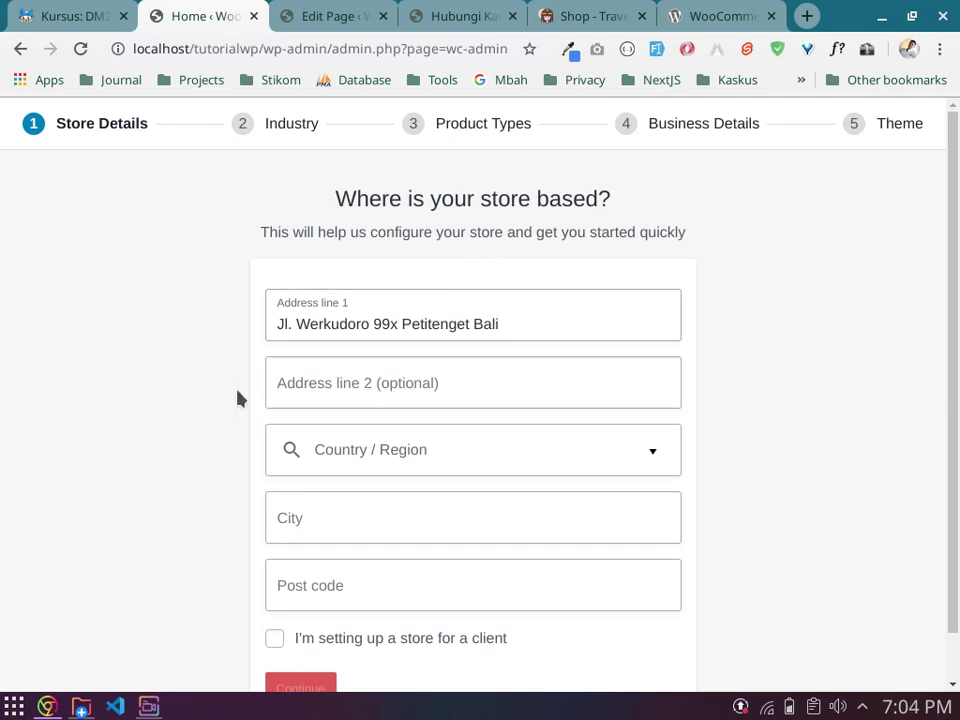
scroll(435, 394, "down", 1)
left_click(428, 401)
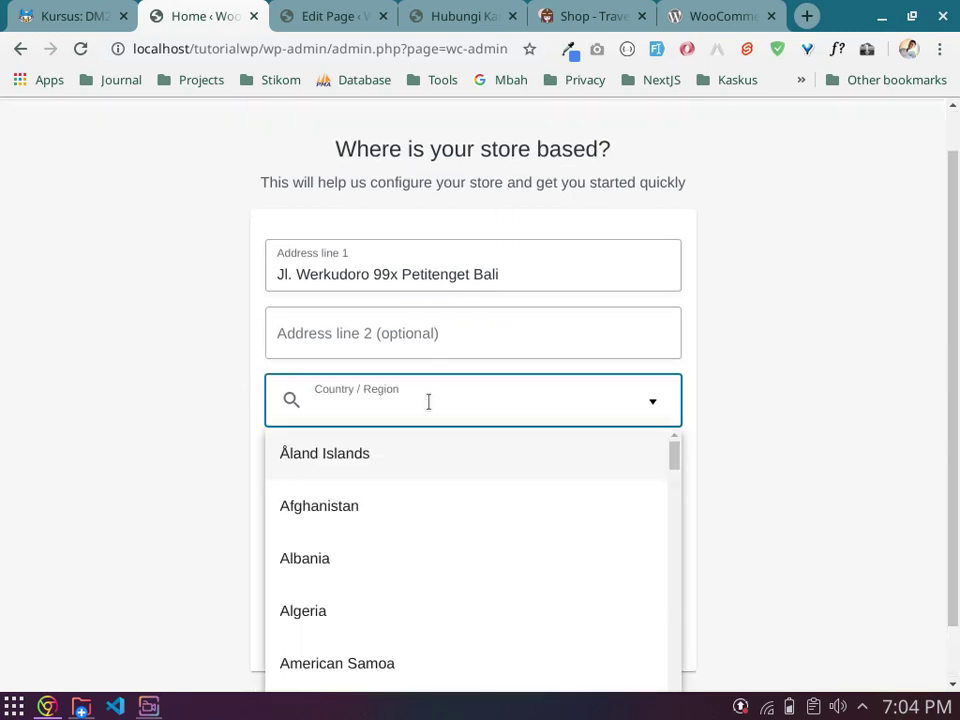
type("indone")
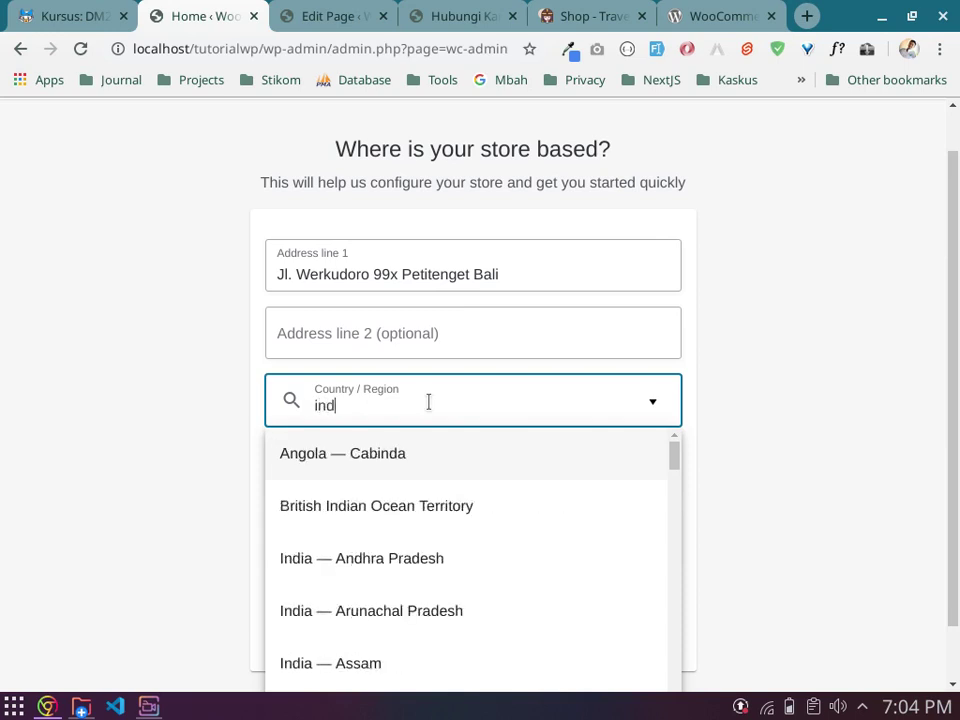
type("sia -")
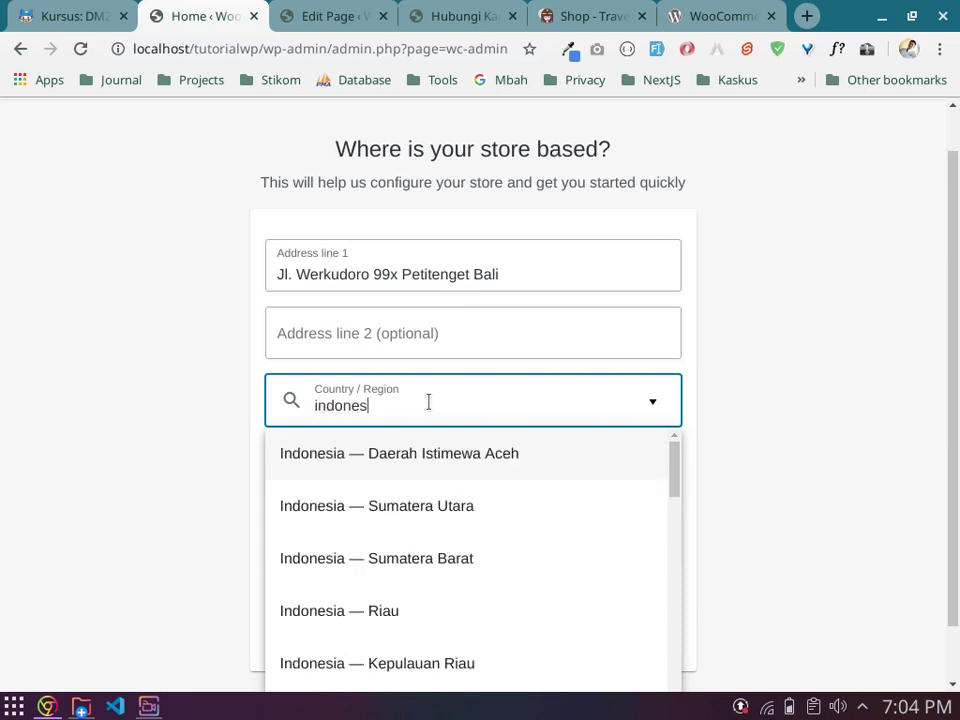
key("BackSpace")
key("BackSpace")
key("BackSpace")
key("ctrl+a")
key("BackSpace")
type("jawab")
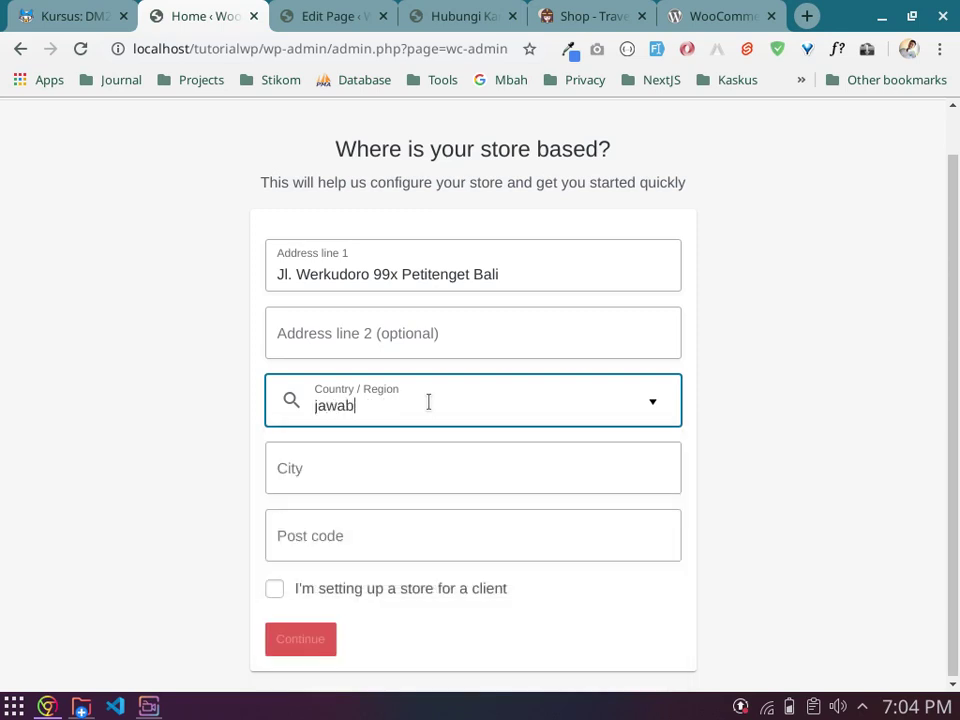
key("BackSpace")
type("timur")
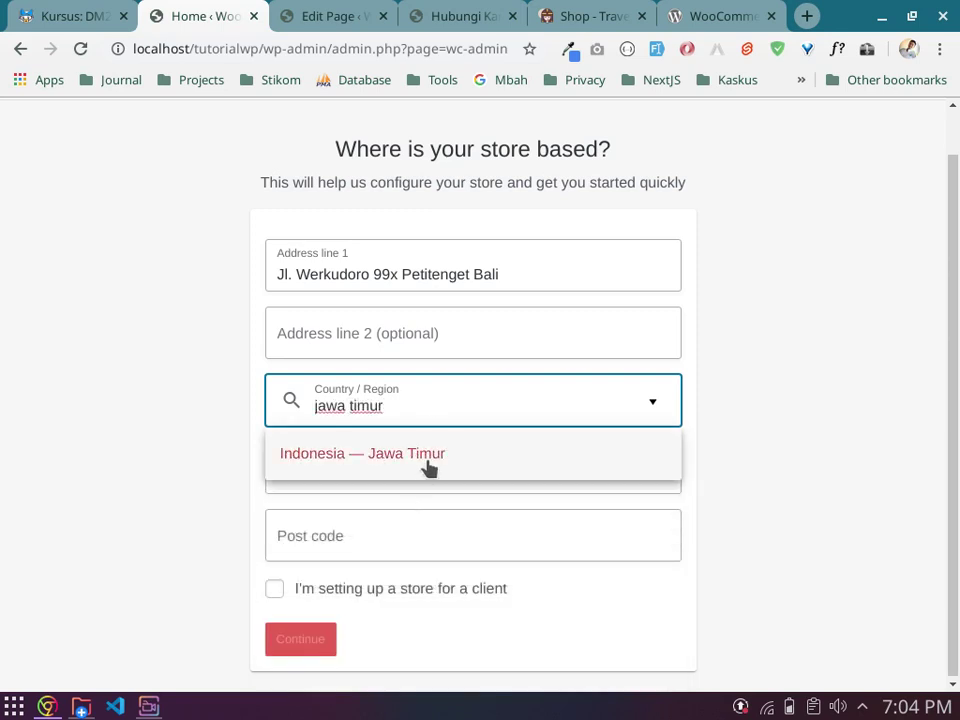
left_click(426, 456)
Step: Fill in the store's city and post code, and correct the town name in Address line 1
left_click(407, 465)
type("Banyuwangi")
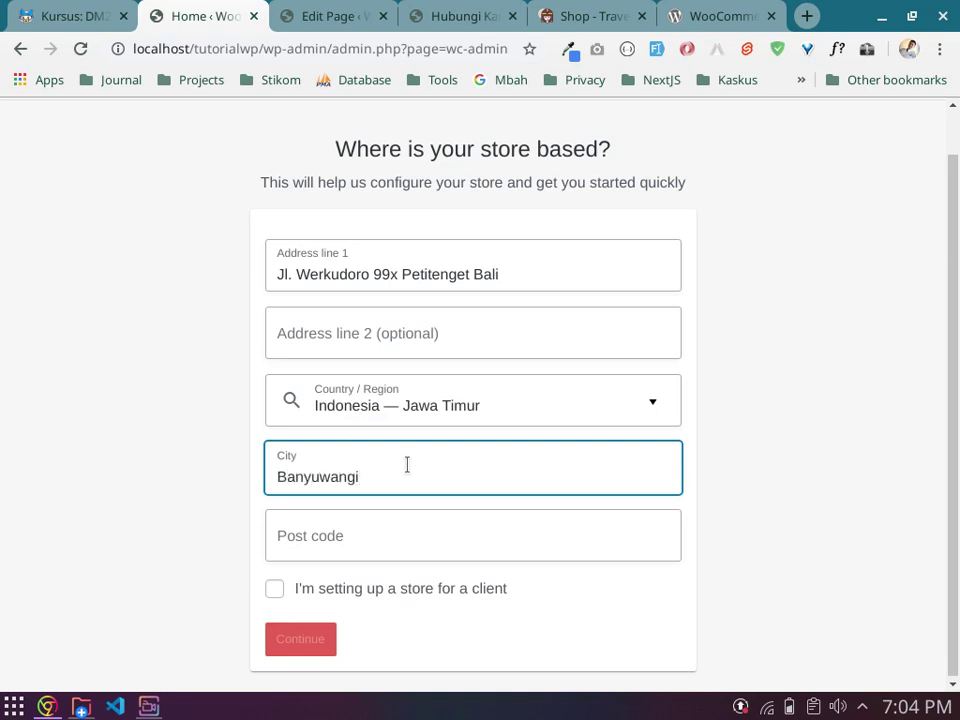
left_click(398, 541)
type("684")
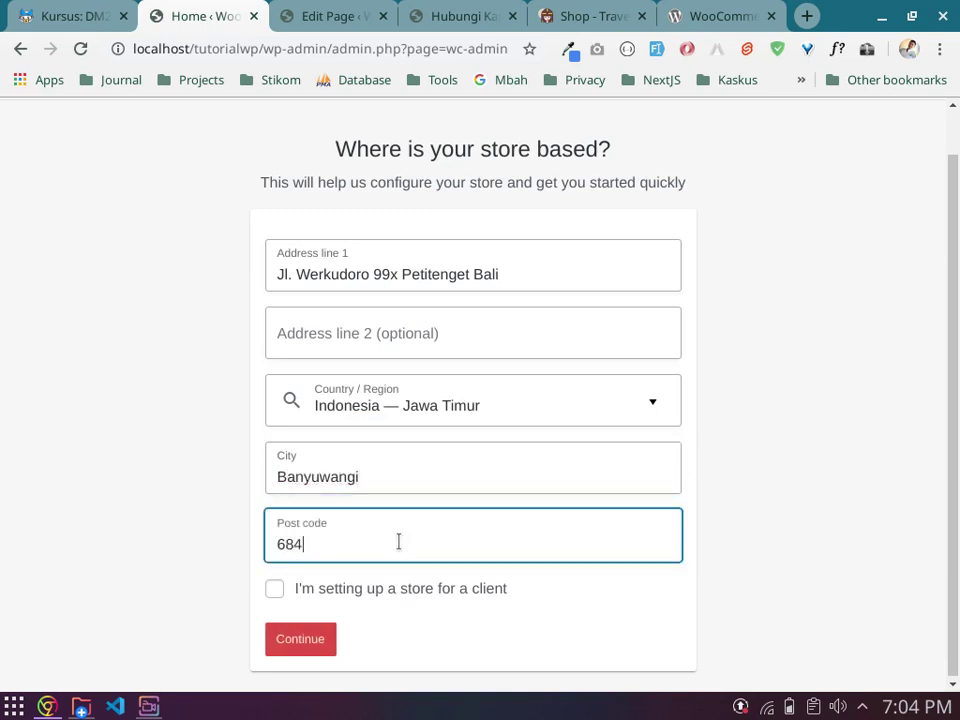
type("62")
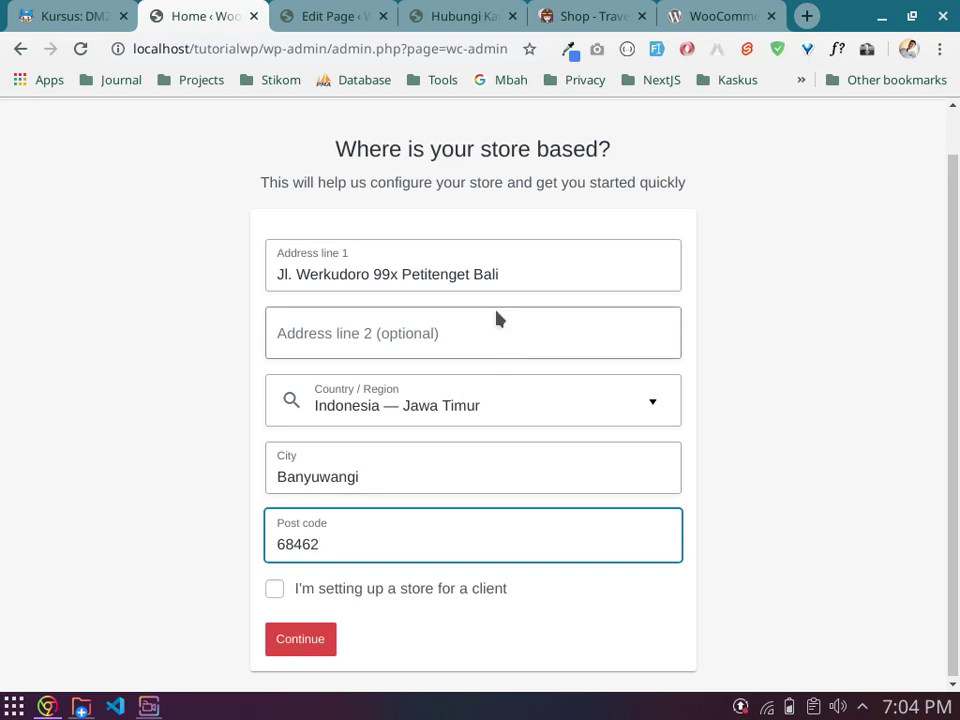
left_click(486, 275)
key("Delete")
key("Delete")
key("Delete")
type("anyuwangi")
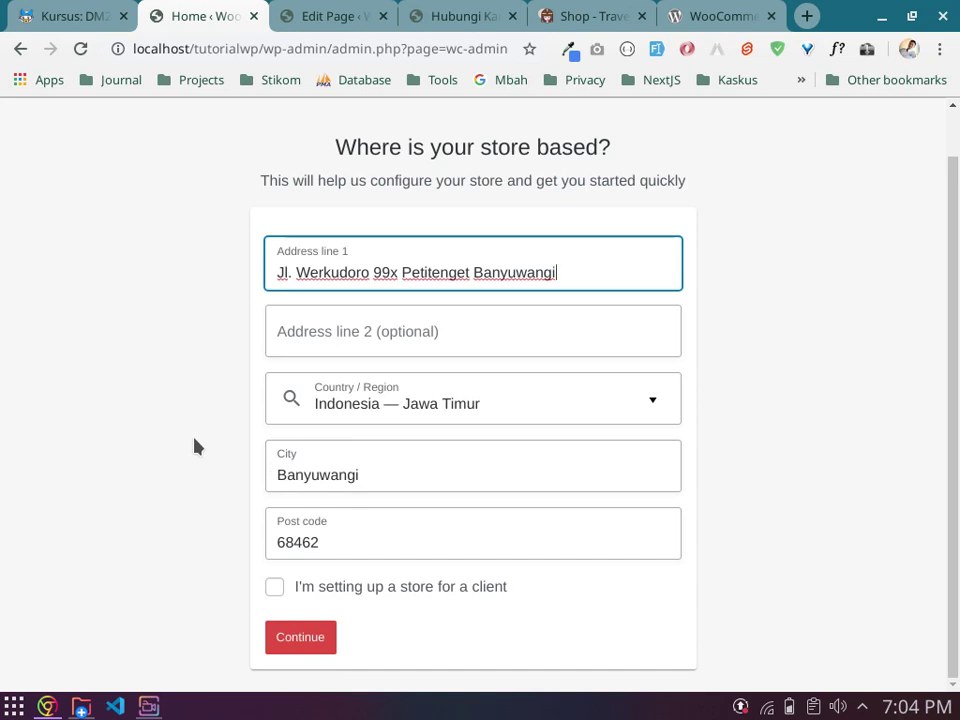
Step: Tick 'I'm setting up a store for a client' and submit the Store Details form
left_click(272, 588)
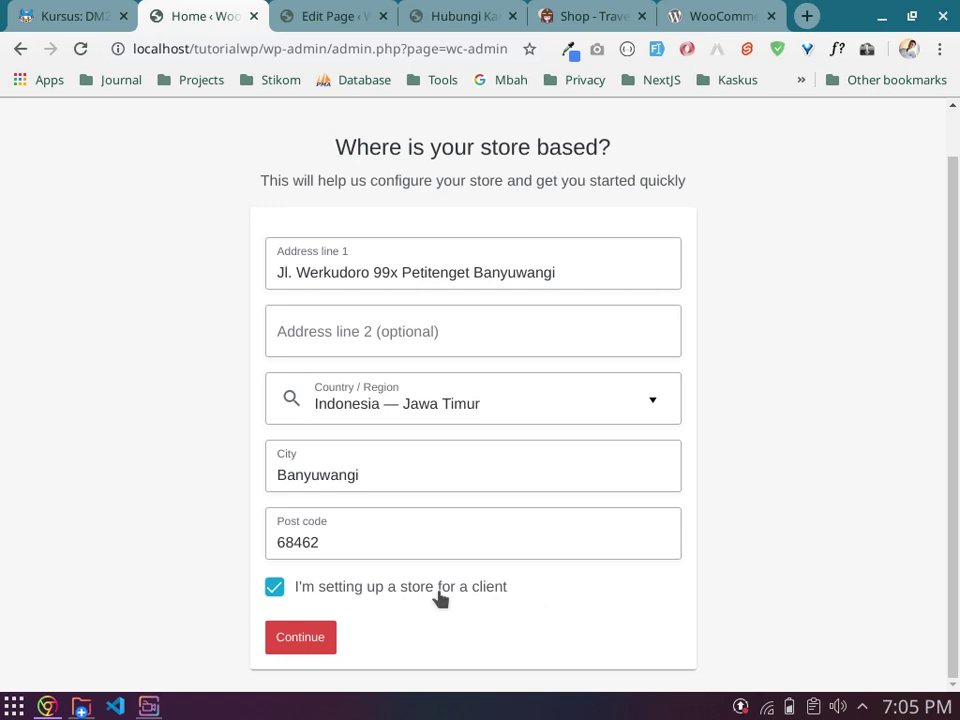
left_click(272, 590)
left_click(272, 590)
left_click(315, 643)
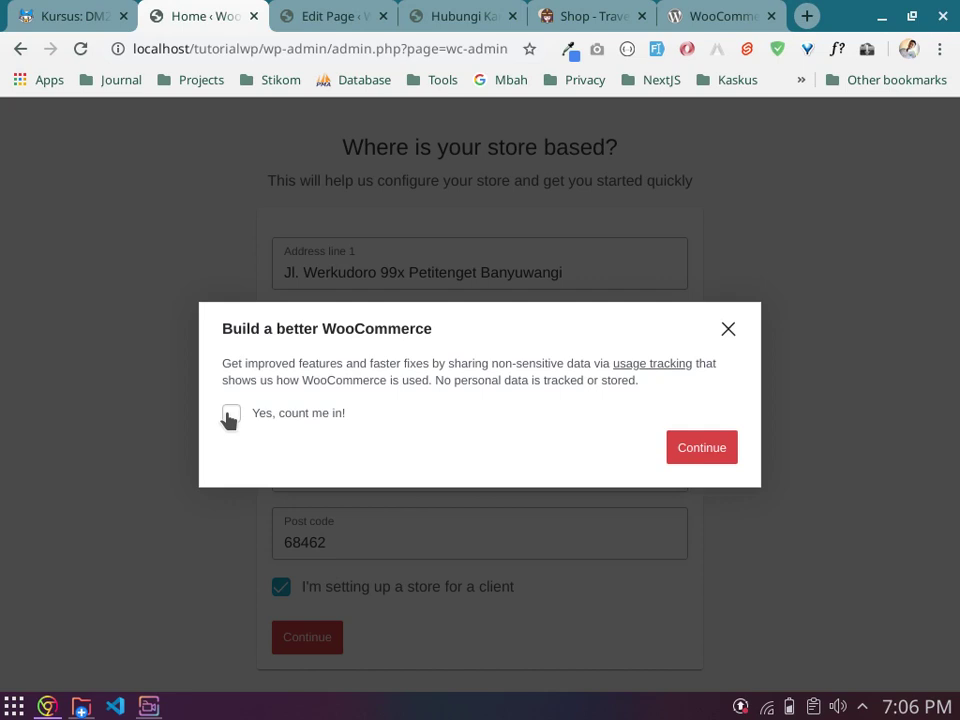
Step: Leave 'Yes, count me in!' unchecked in the usage-tracking dialog and continue to the Industry step
left_click(229, 418)
left_click(229, 420)
left_click(229, 420)
left_click(229, 420)
left_click(718, 453)
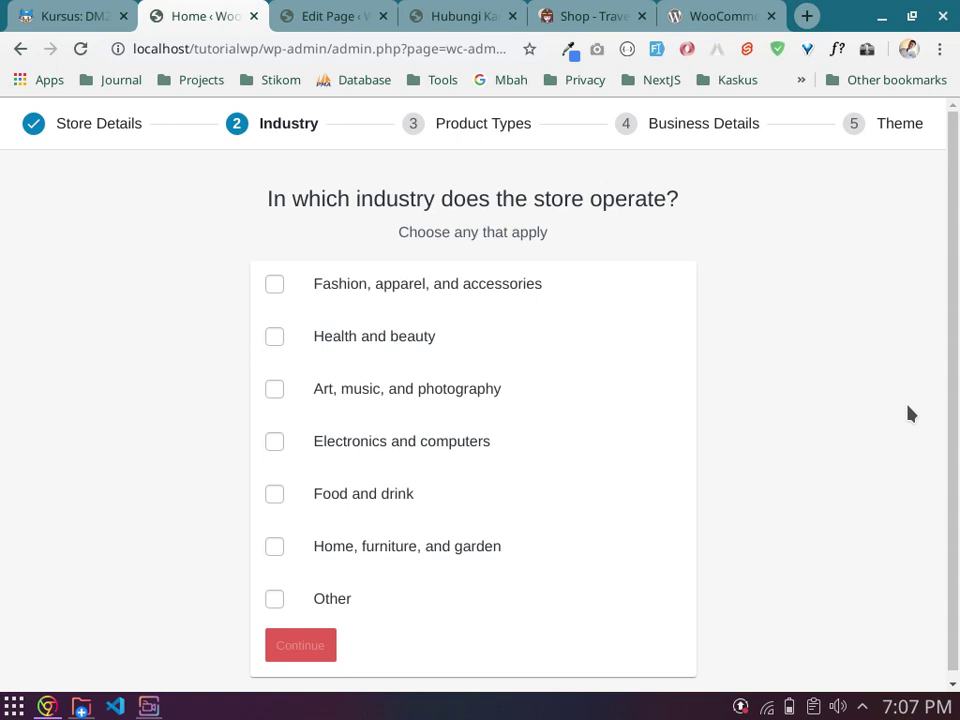
left_click(274, 600)
scroll(343, 563, "down", 1)
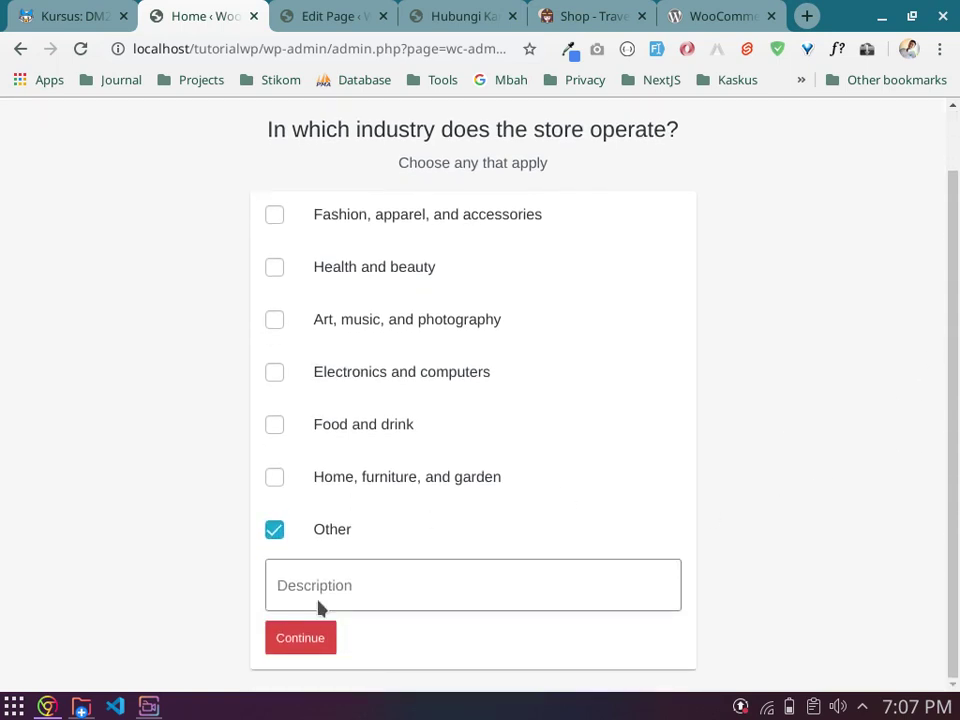
left_click(335, 585)
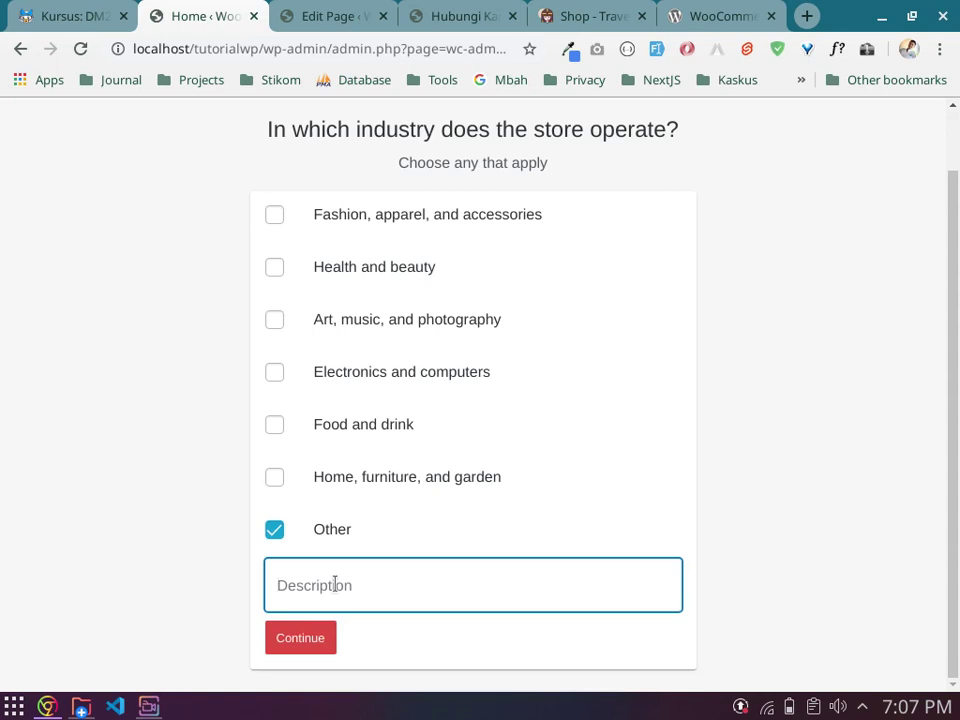
left_click(272, 533)
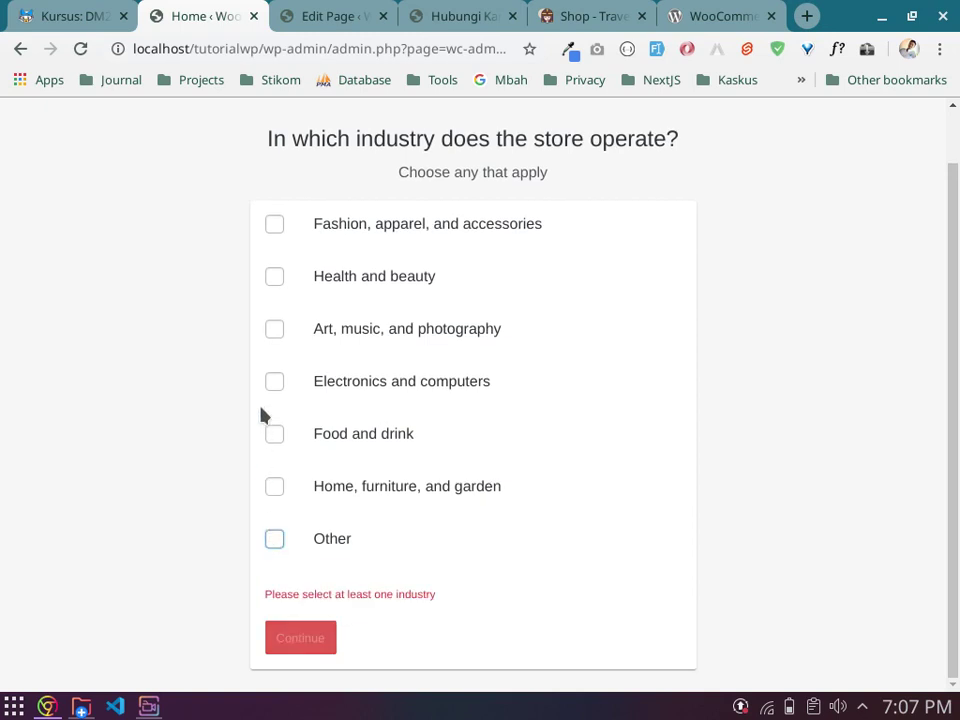
Step: Tick only 'Fashion, apparel, and accessories' as the industry, unticking Health and beauty
left_click(275, 277)
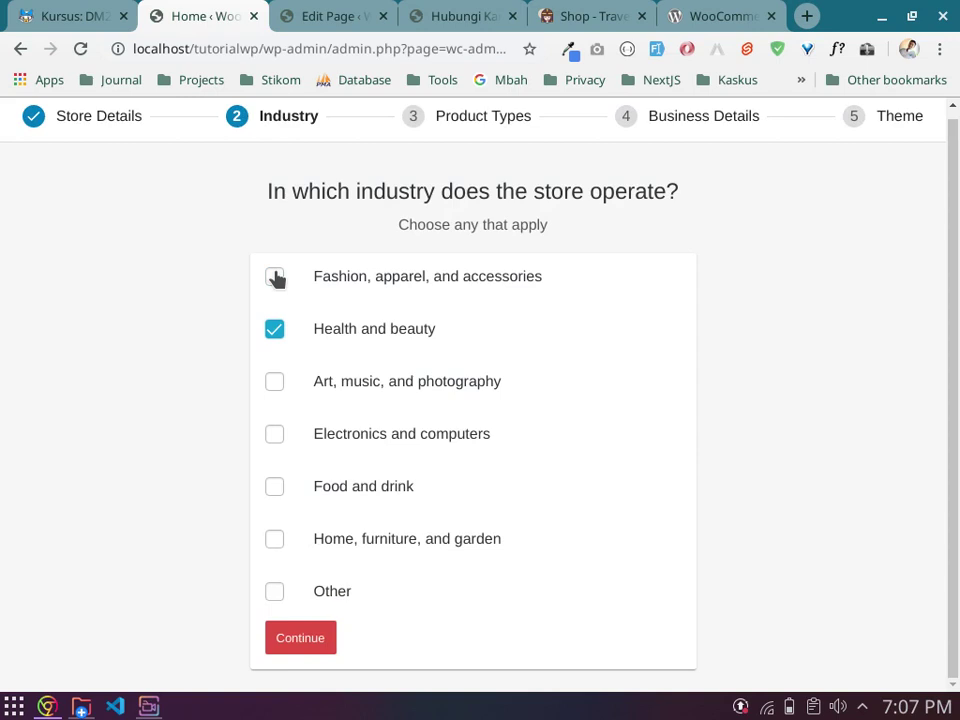
left_click(275, 277)
left_click(275, 277)
left_click(274, 328)
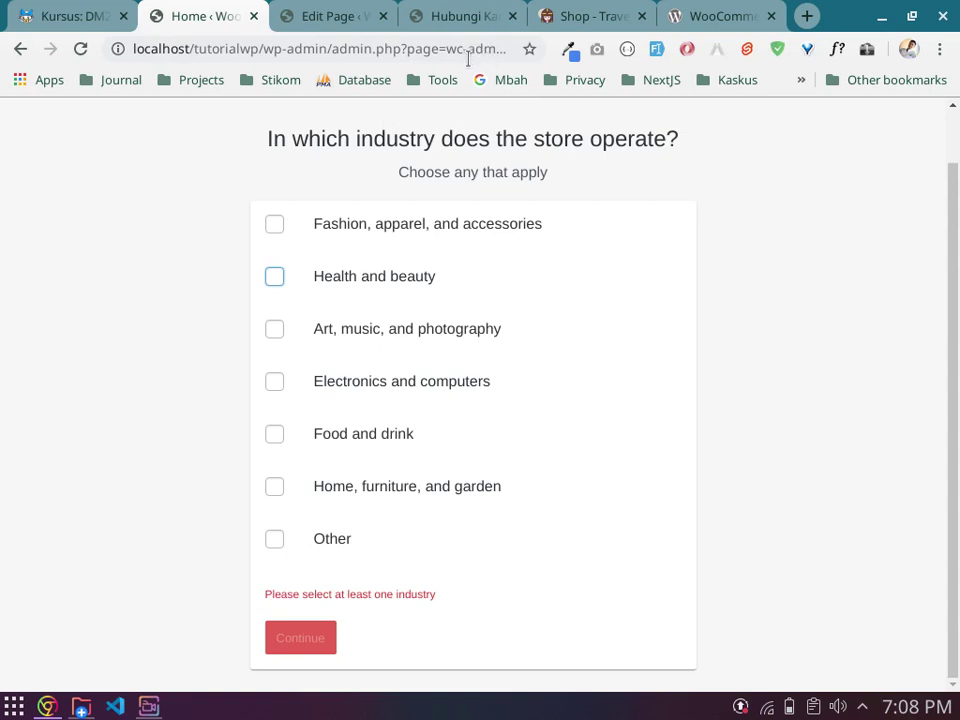
left_click(273, 225)
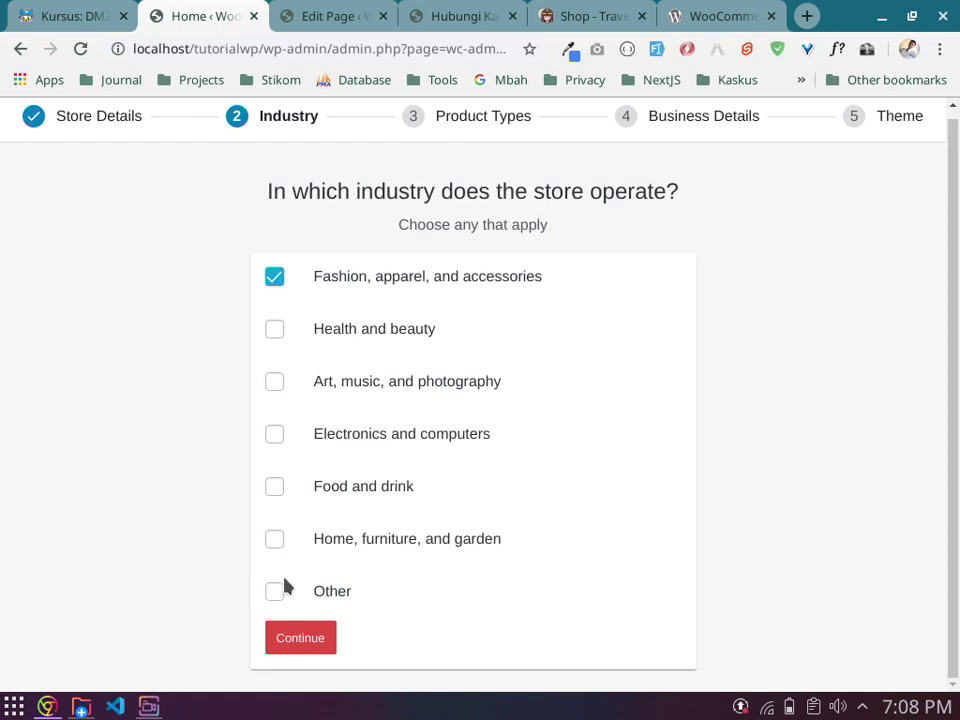
left_click(303, 642)
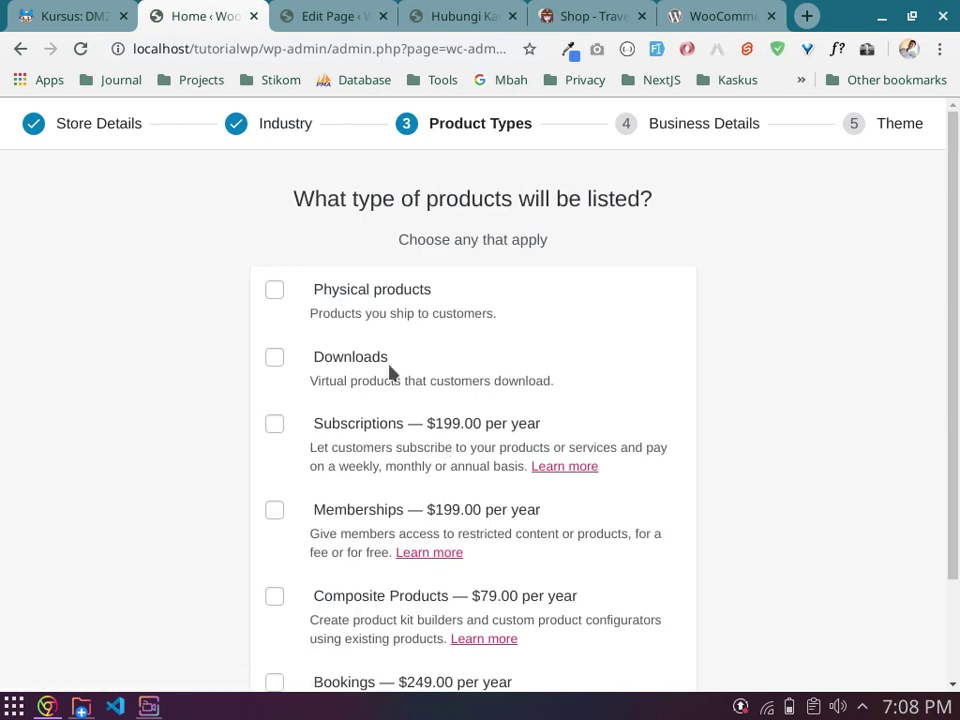
scroll(450, 362, "down", 2)
scroll(735, 362, "up", 1)
scroll(643, 339, "down", 2)
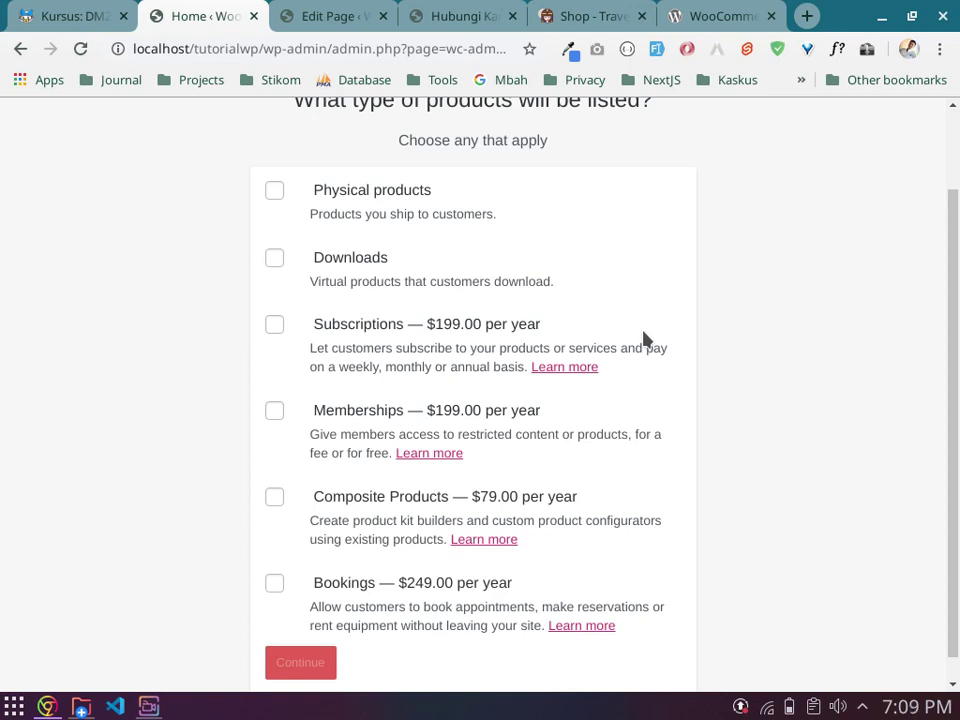
scroll(645, 340, "up", 2)
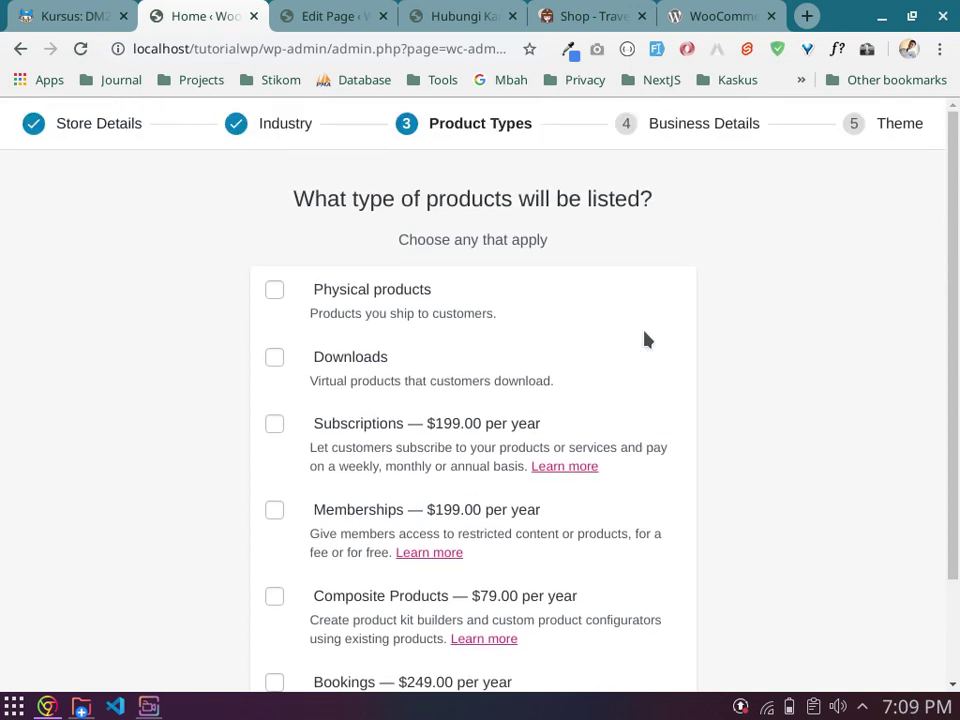
scroll(645, 340, "down", 2)
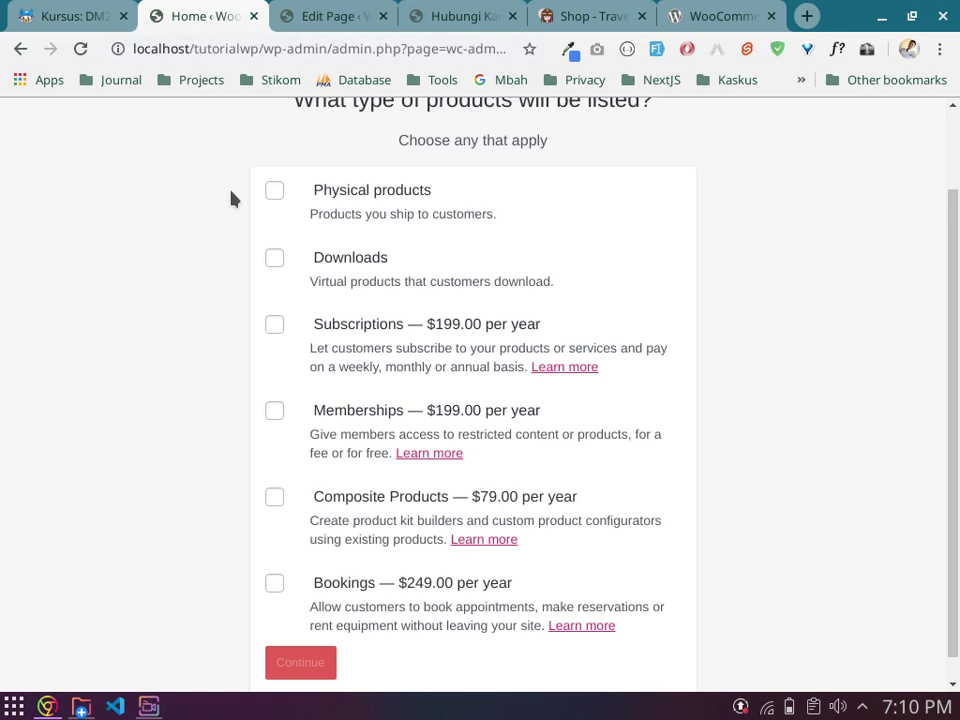
left_click(272, 192)
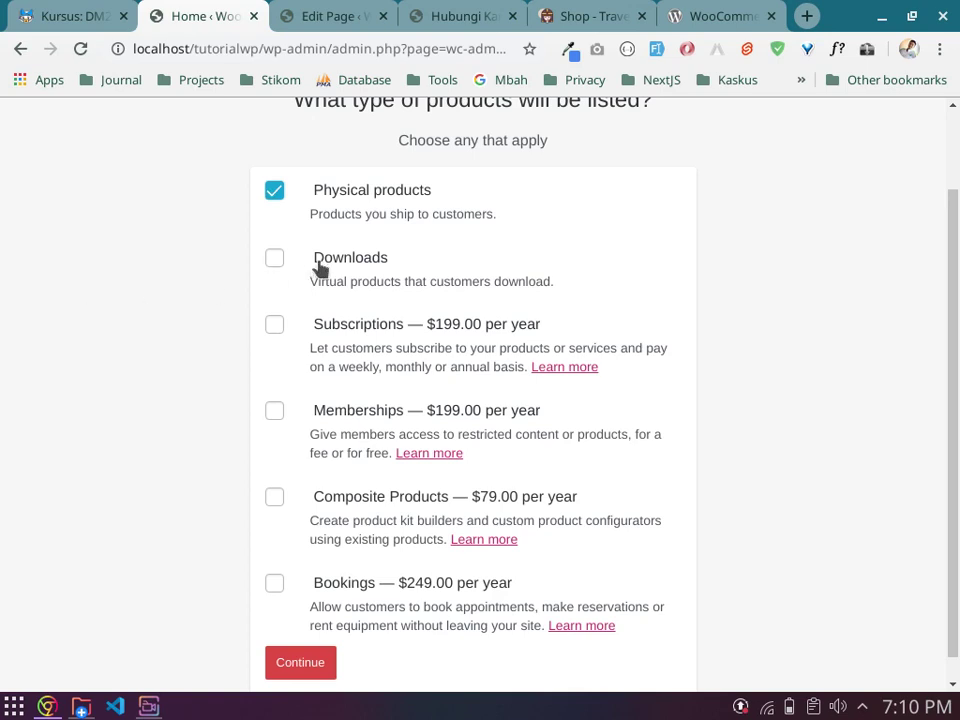
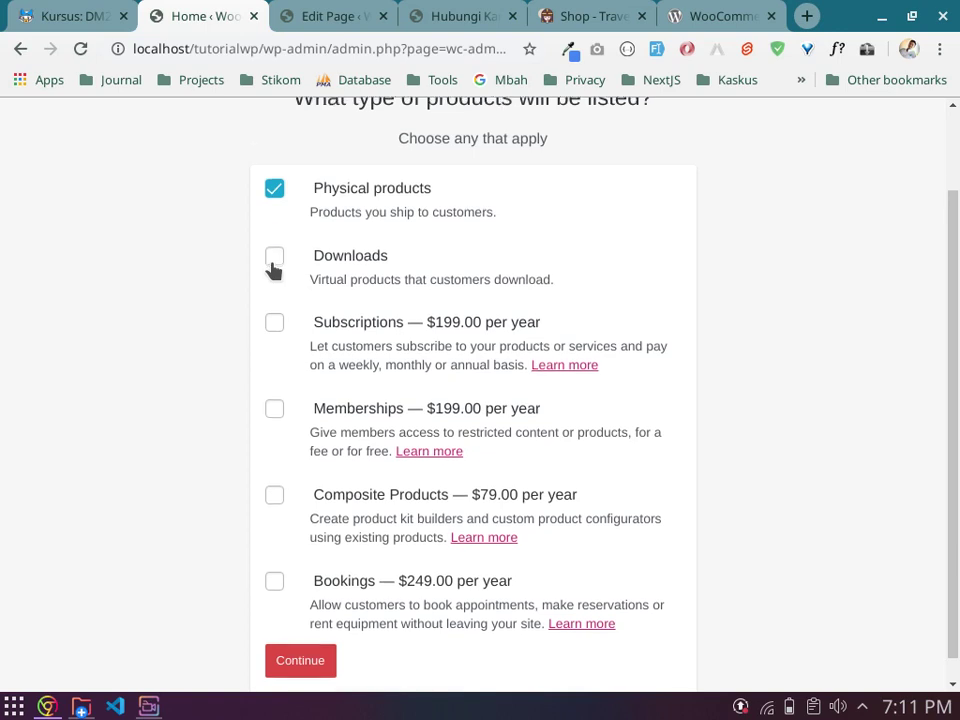
Step: Keep Physical products as the only product type and continue to Business Details
scroll(273, 270, "down", 1)
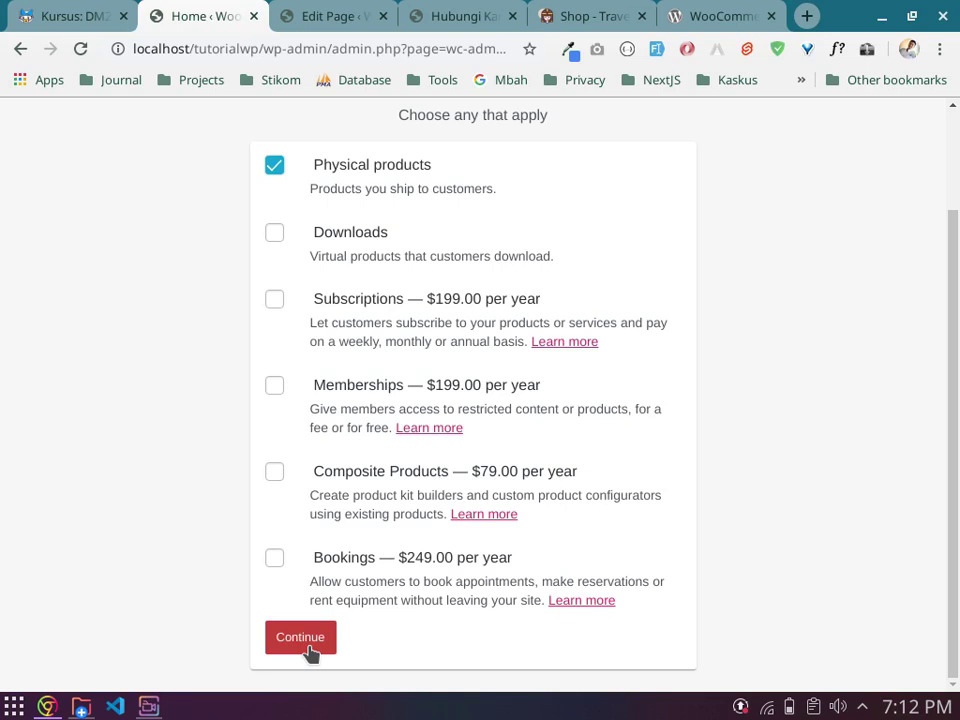
left_click(310, 650)
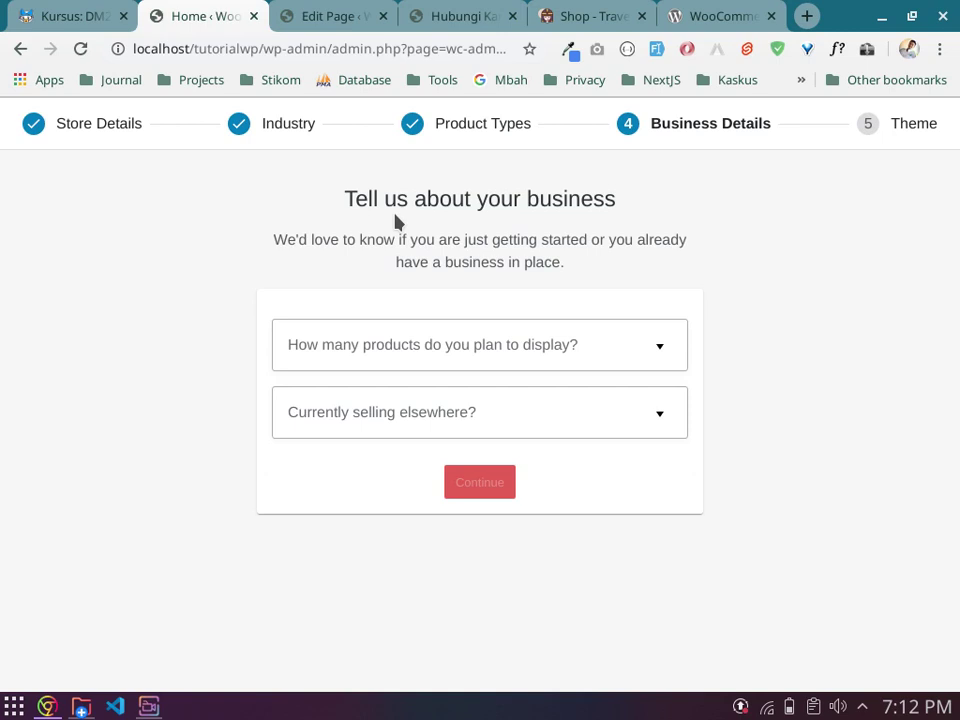
Step: Choose '11 - 100' as the number of products planned for display
left_click(457, 346)
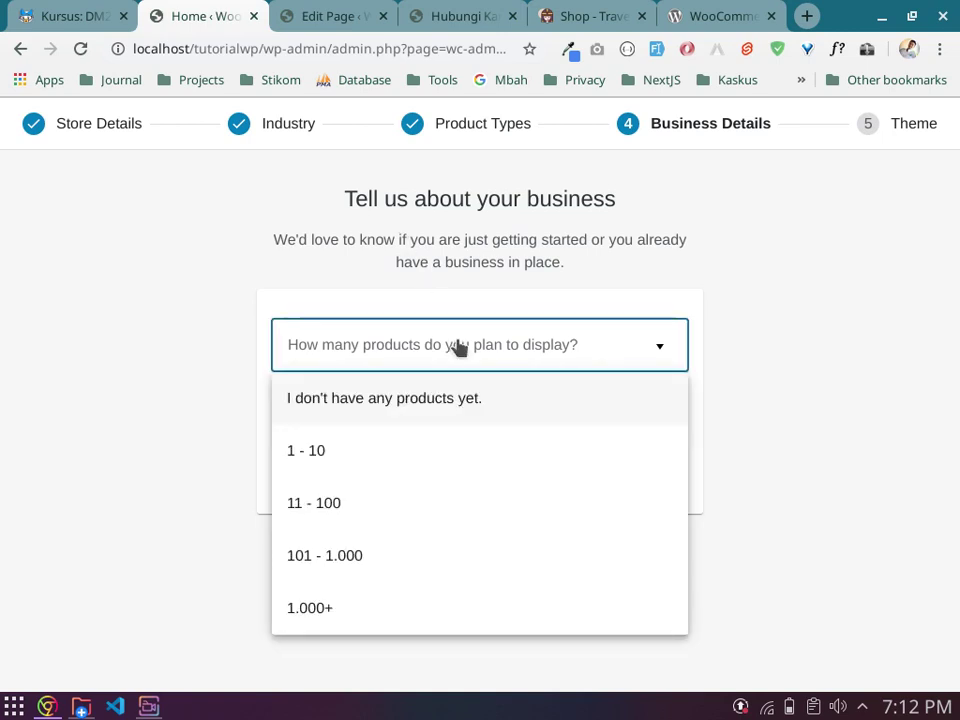
left_click(203, 334)
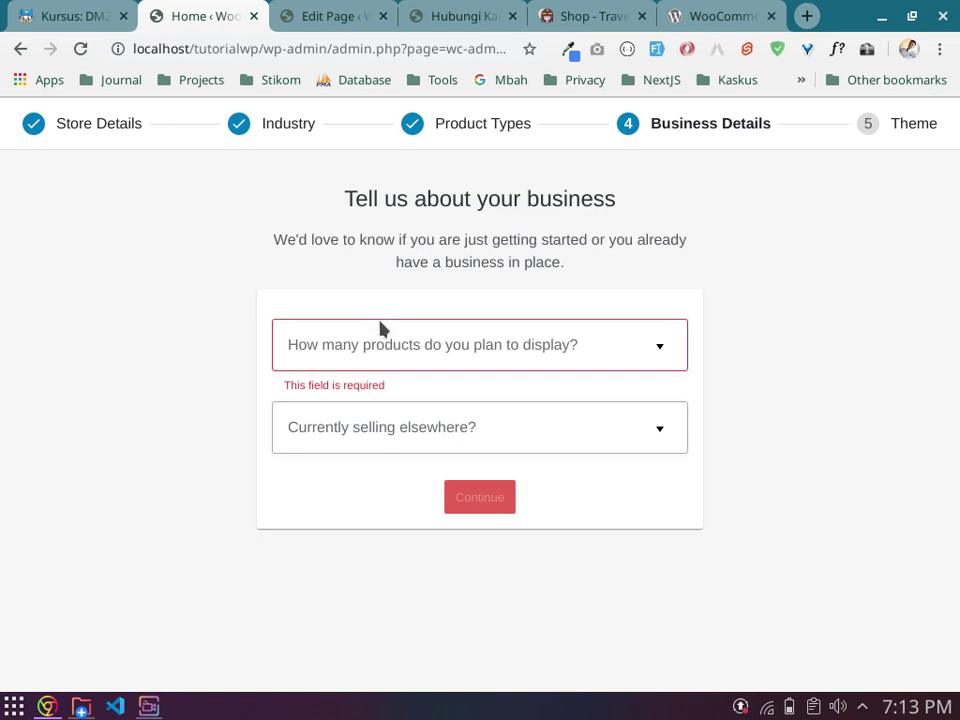
left_click(366, 356)
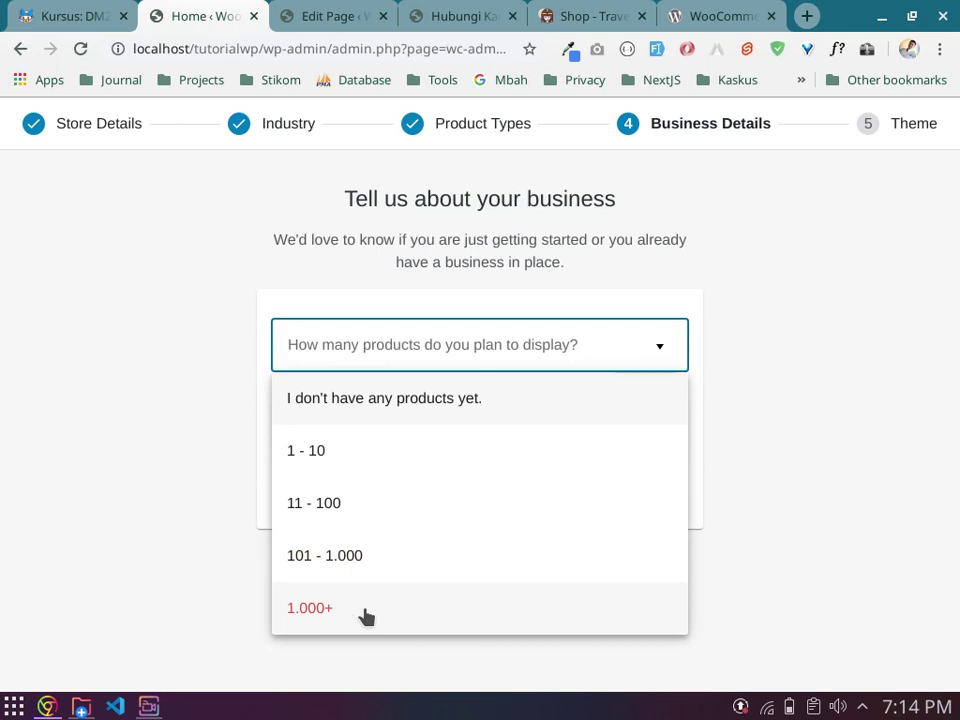
left_click(357, 518)
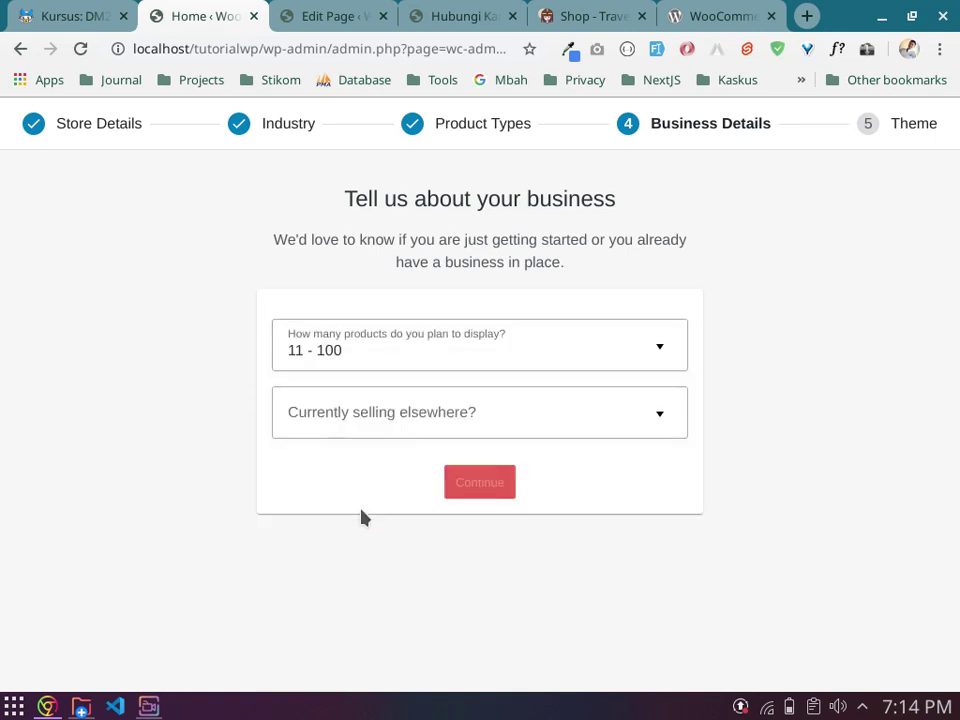
Step: Answer 'Currently selling elsewhere?' with 'Yes, on another platform'
left_click(400, 417)
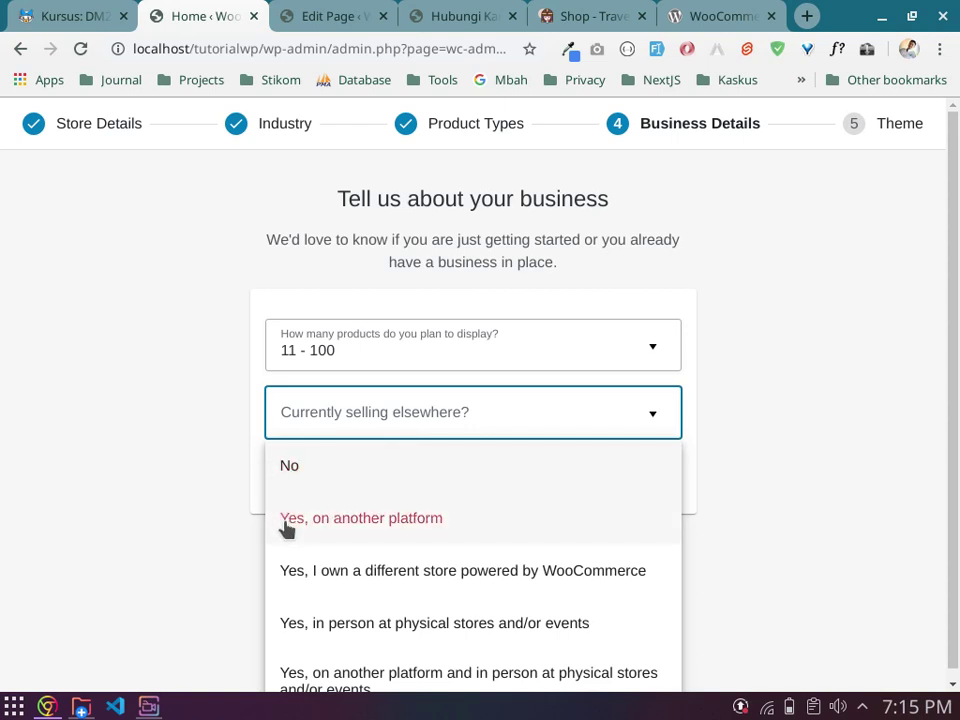
scroll(287, 530, "down", 1)
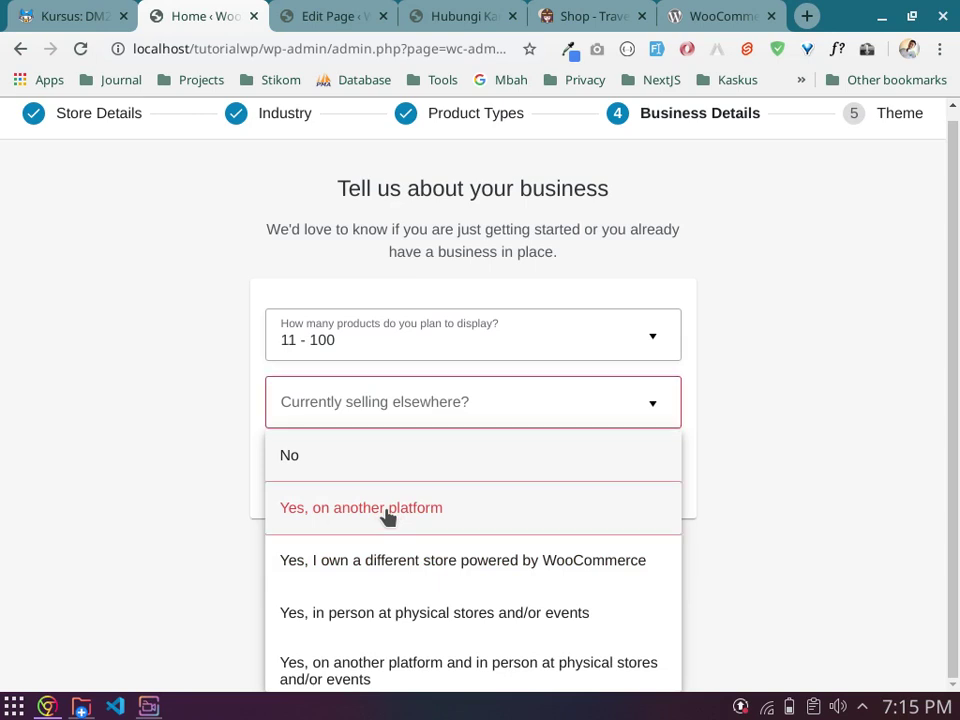
left_click(388, 516)
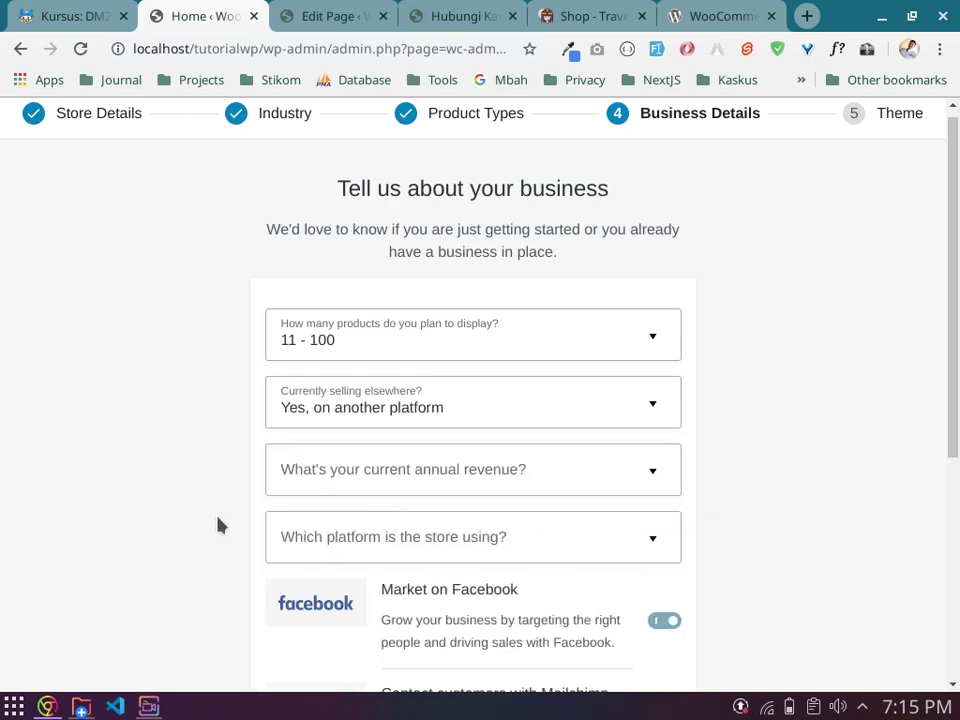
Step: Pick 'Up to Rp40.000.000' as the annual revenue
left_click(463, 482)
scroll(190, 472, "down", 2)
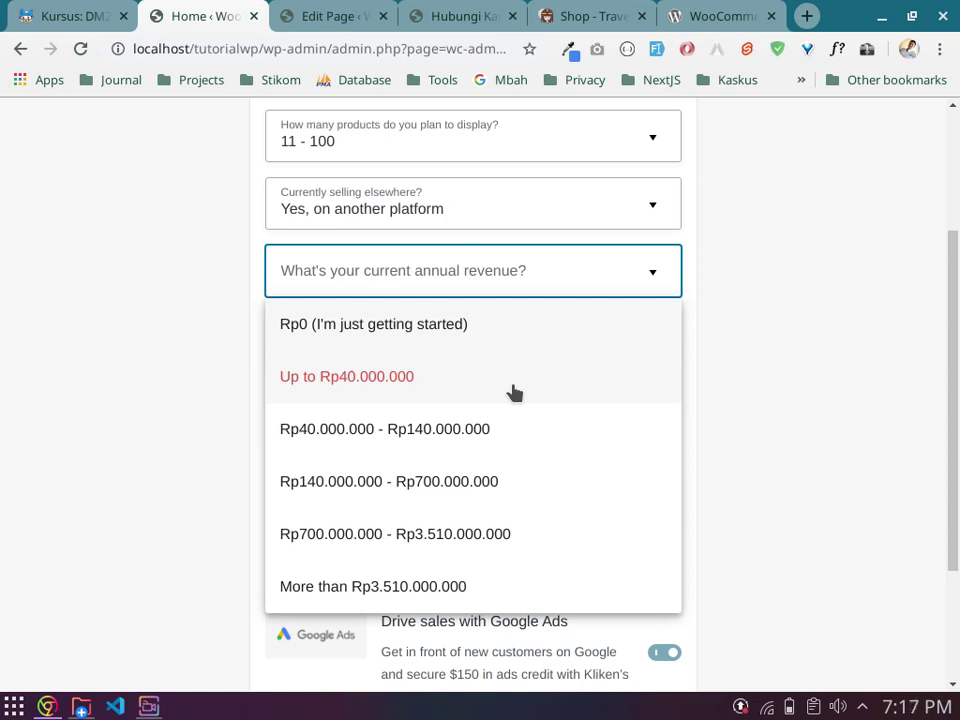
left_click(513, 393)
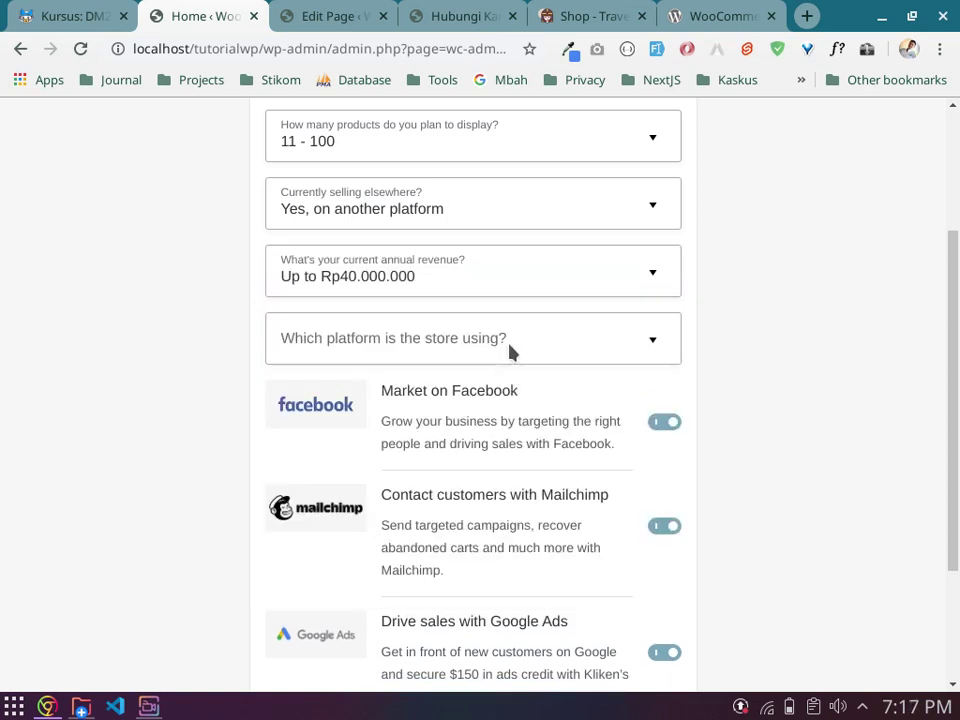
Step: Set the current selling platform to Other, named Instagram
left_click(510, 350)
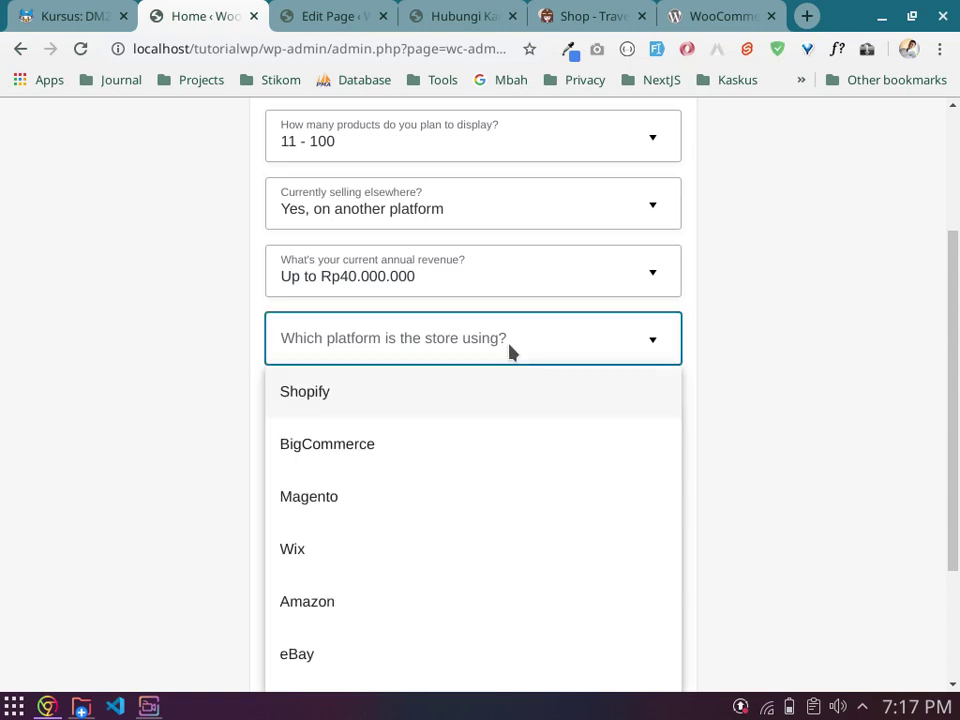
scroll(510, 350, "down", 3)
left_click(339, 626)
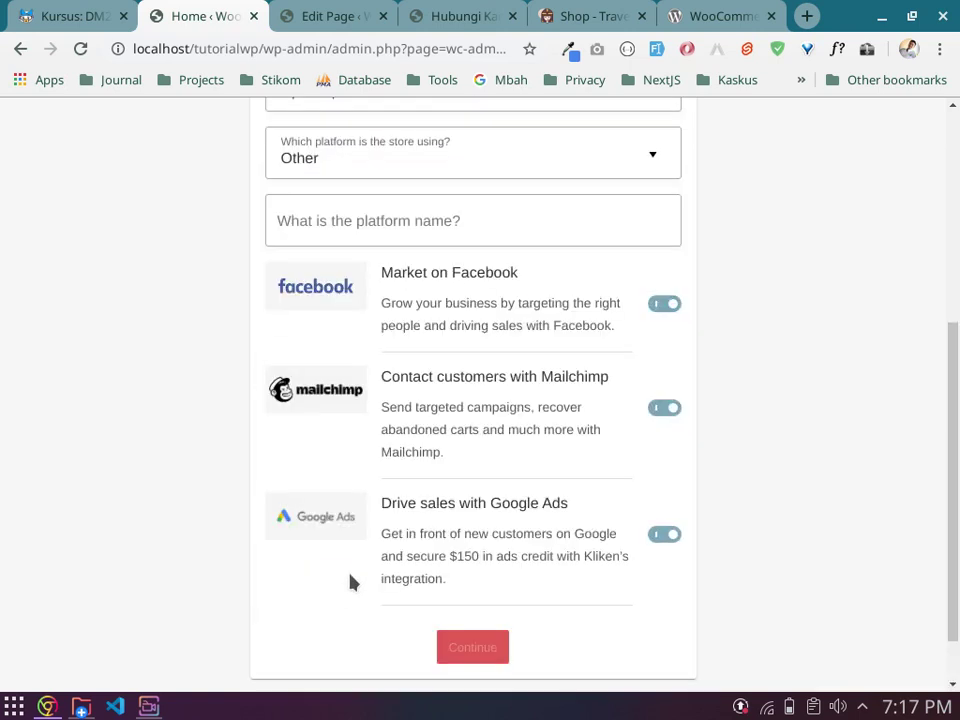
left_click(491, 227)
type("Instagram")
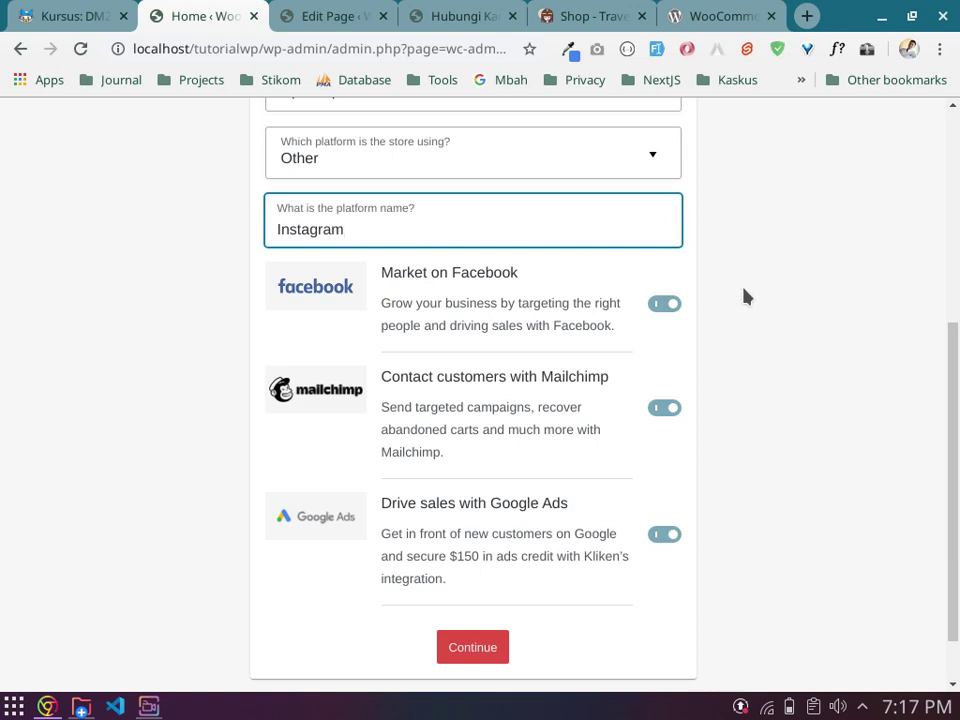
Step: Turn off the Facebook, Mailchimp and Google Ads extensions and submit the business details
left_click(660, 312)
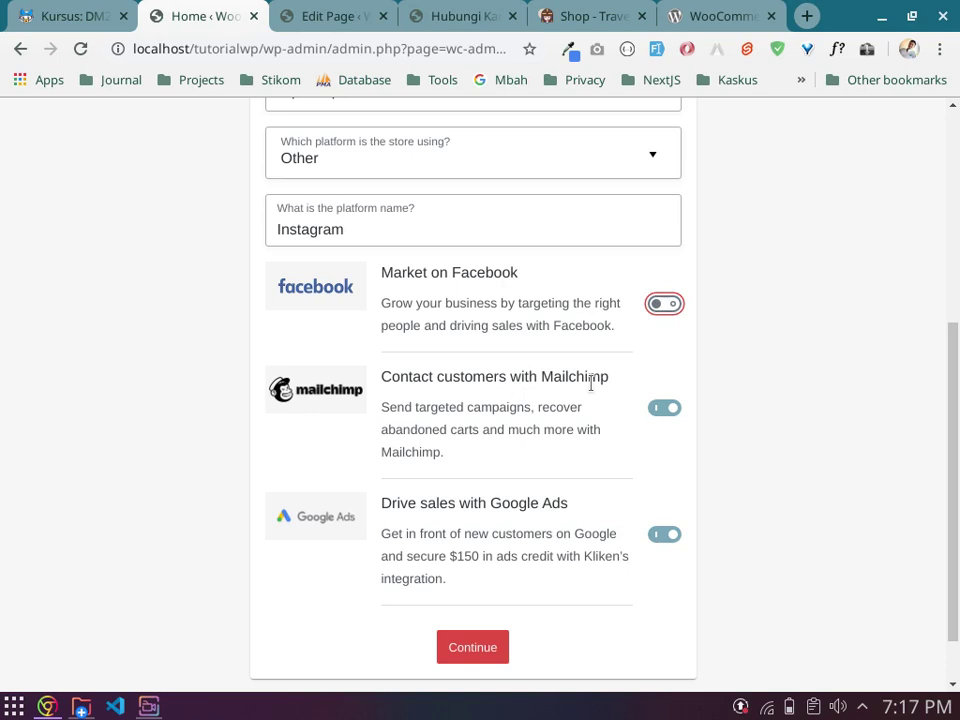
left_click(667, 412)
left_click(662, 537)
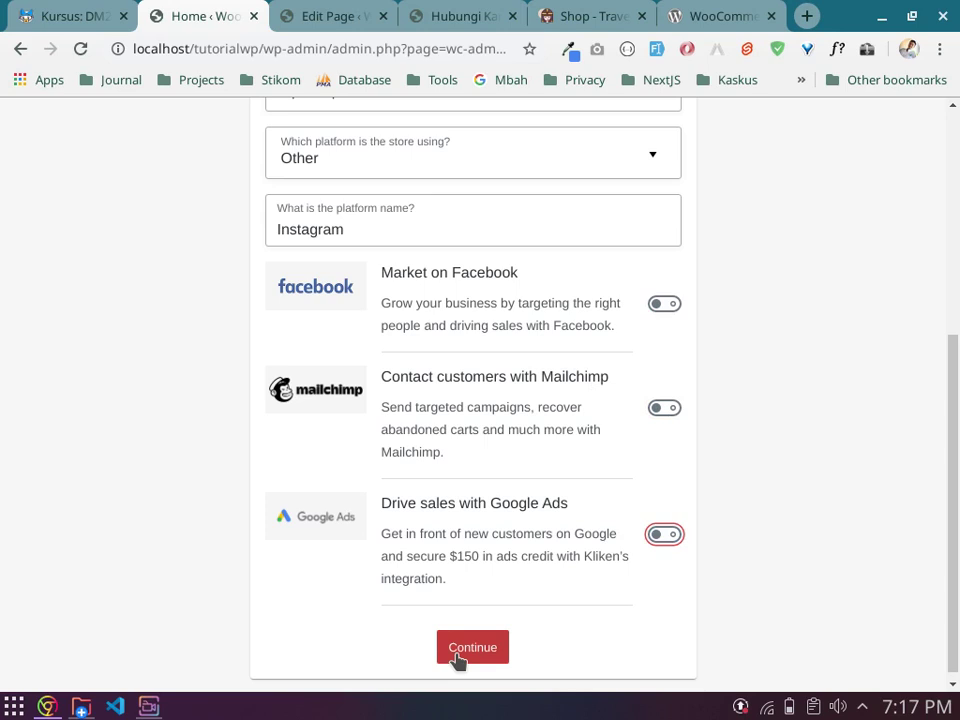
left_click(457, 651)
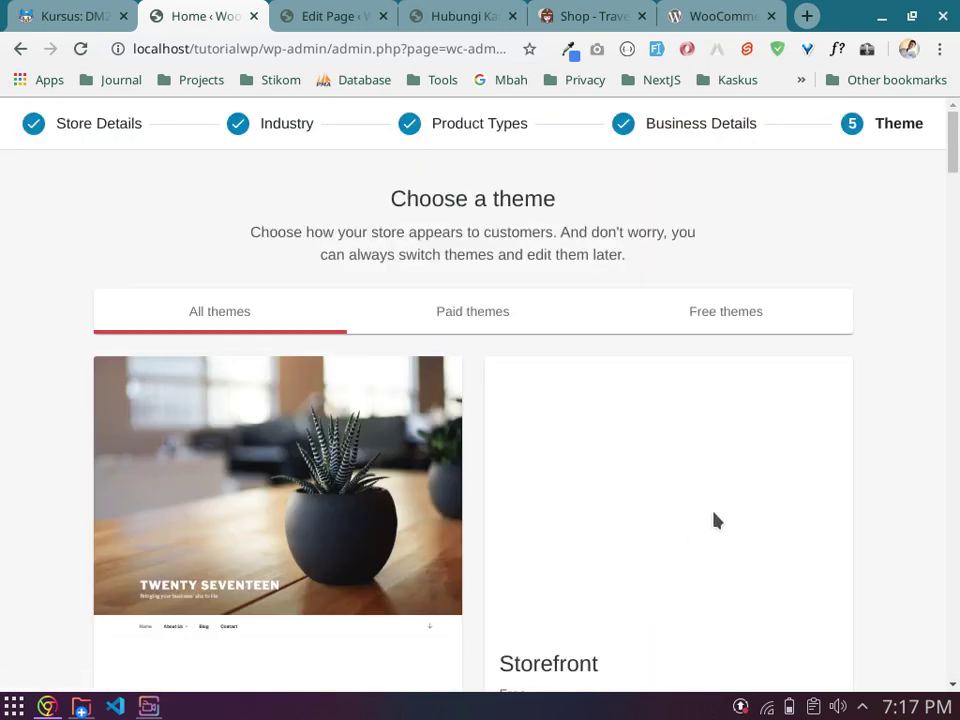
scroll(688, 441, "down", 2)
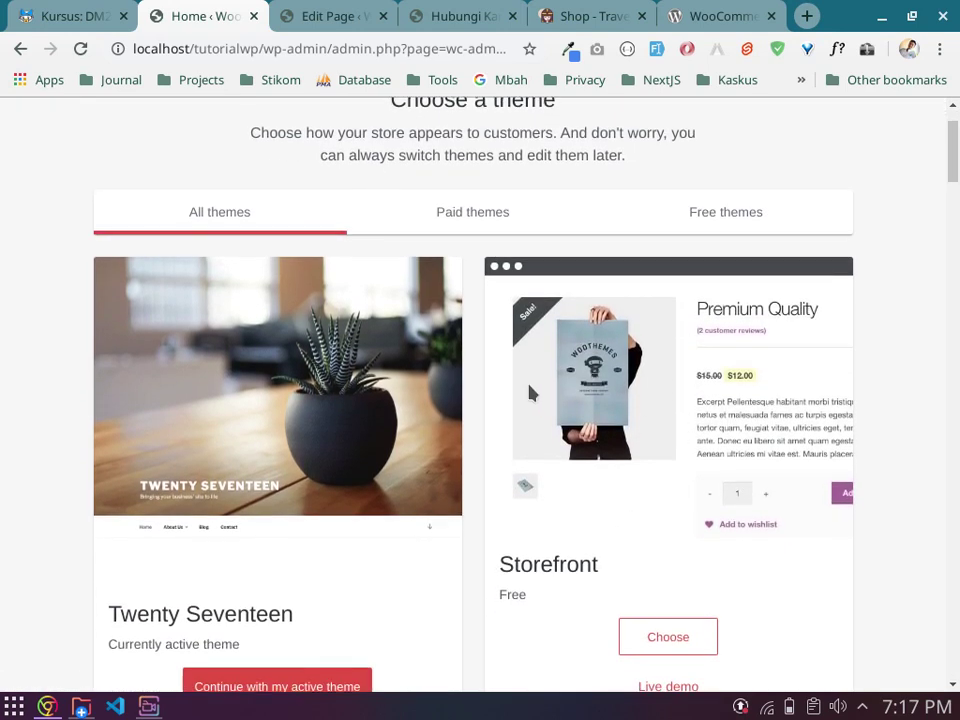
scroll(467, 380, "up", 2)
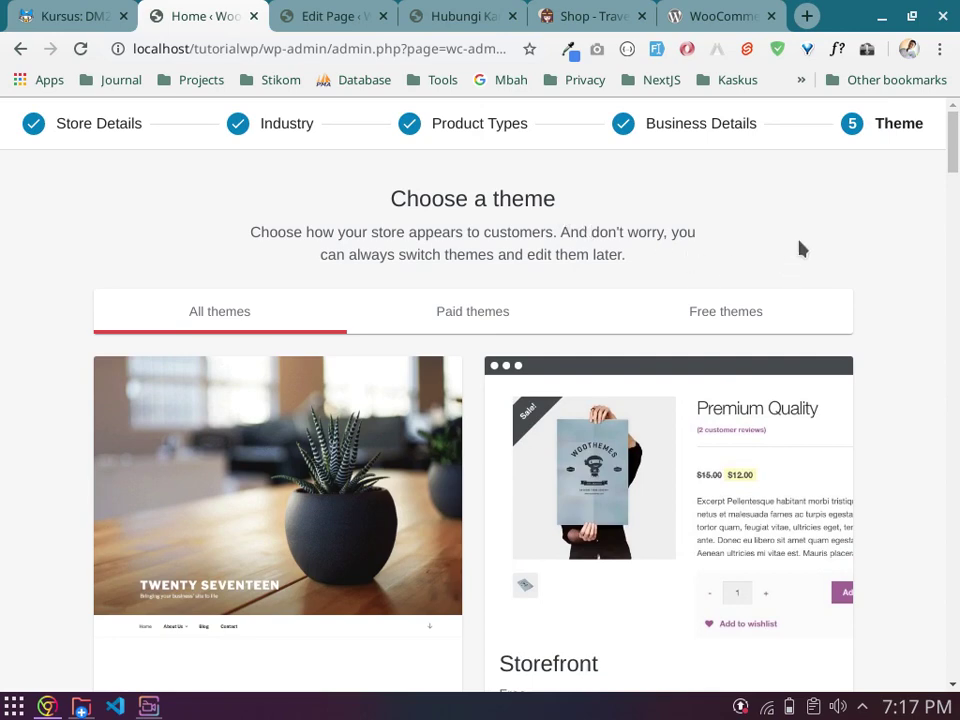
scroll(853, 326, "down", 2)
scroll(859, 315, "up", 2)
scroll(418, 395, "down", 3)
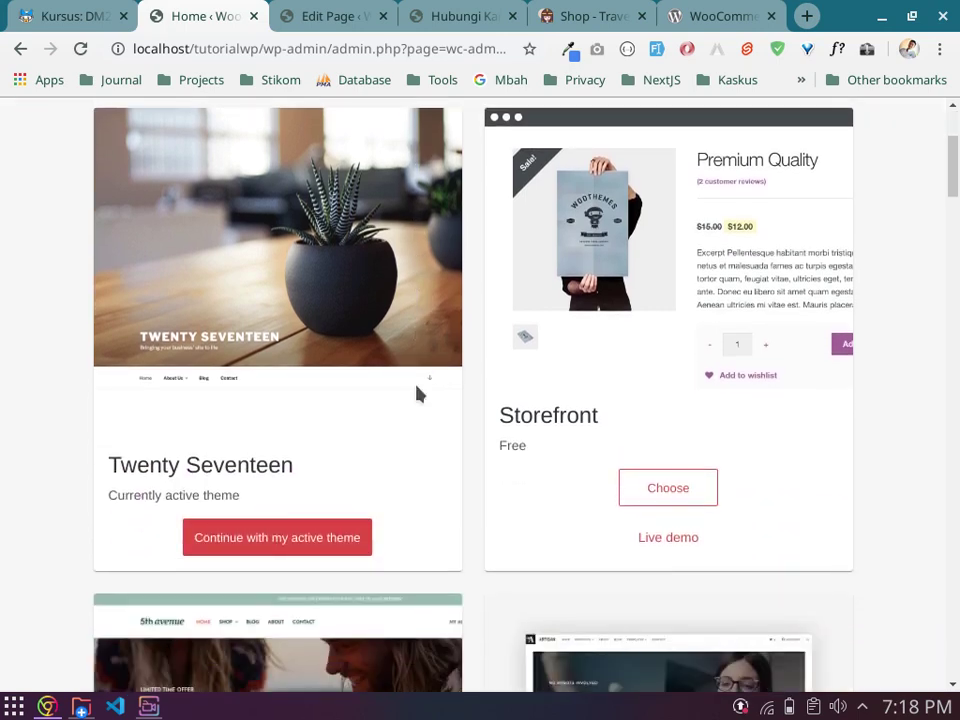
scroll(418, 395, "up", 2)
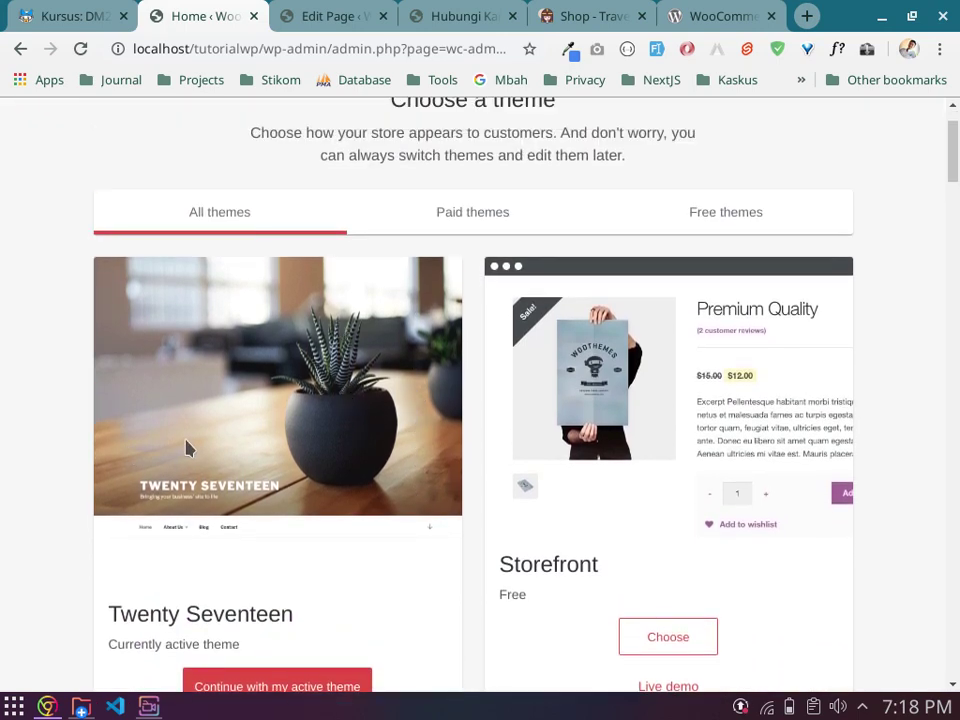
scroll(250, 444, "down", 3)
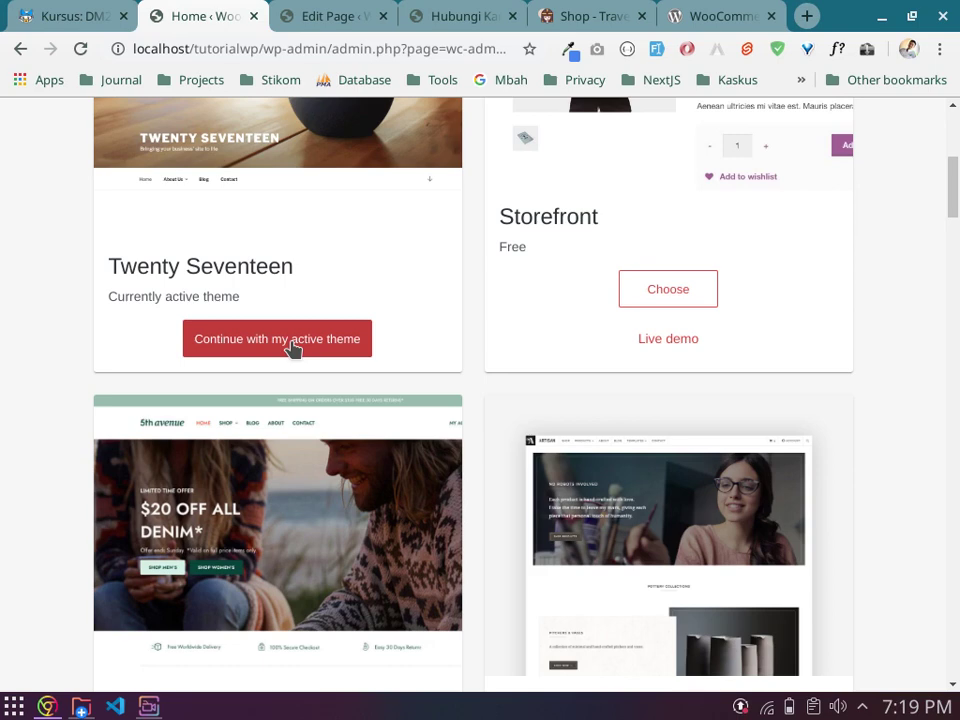
scroll(602, 206, "up", 2)
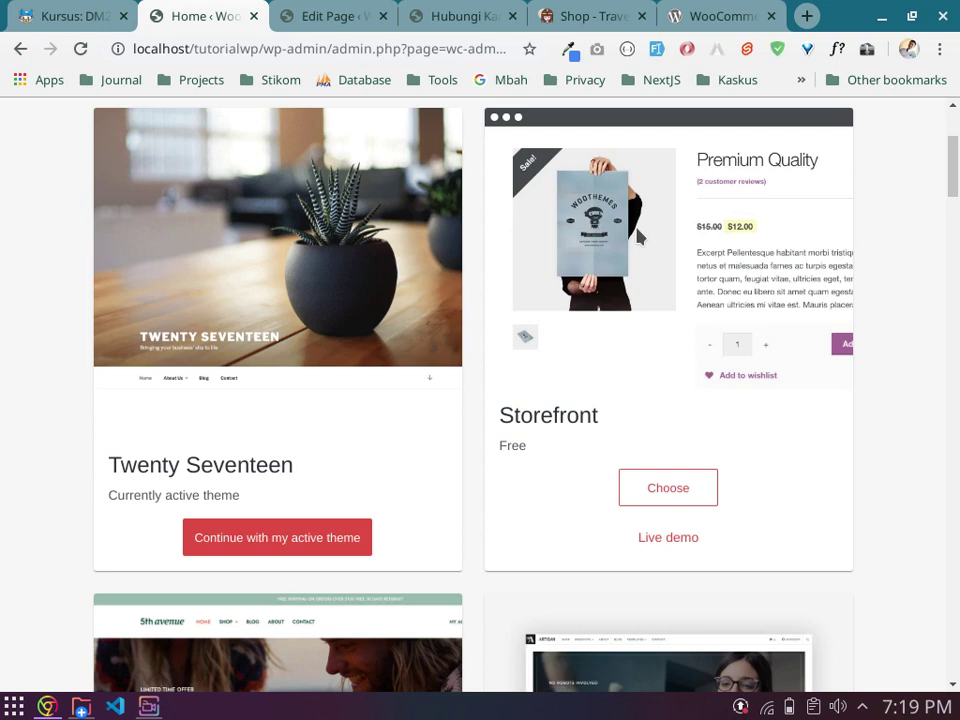
scroll(659, 347, "up", 1)
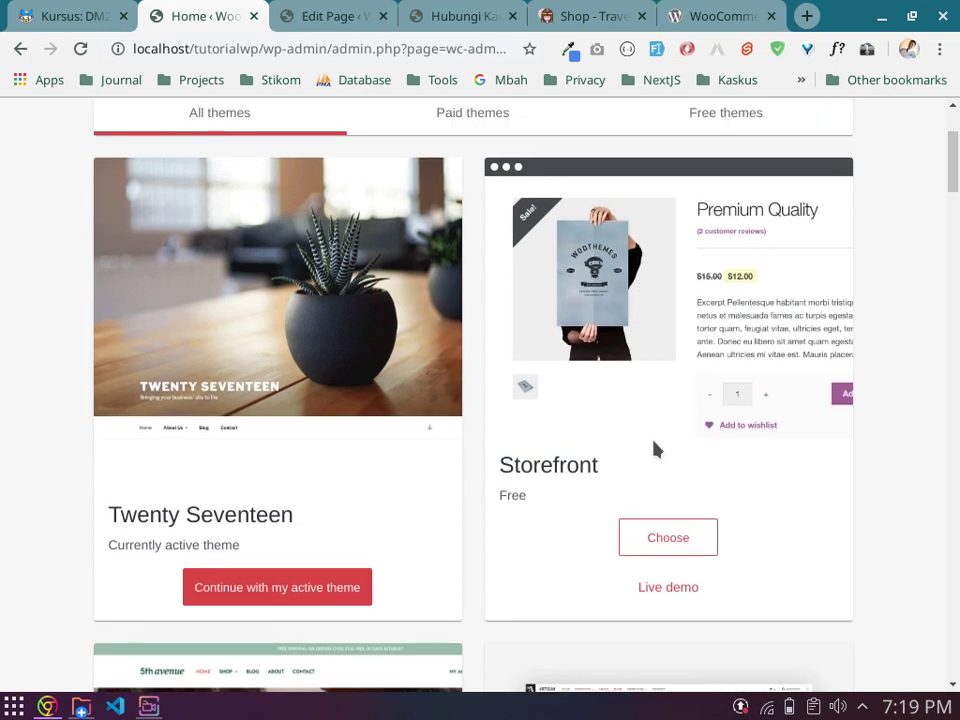
scroll(656, 448, "up", 1)
scroll(668, 443, "down", 1)
scroll(566, 279, "up", 2)
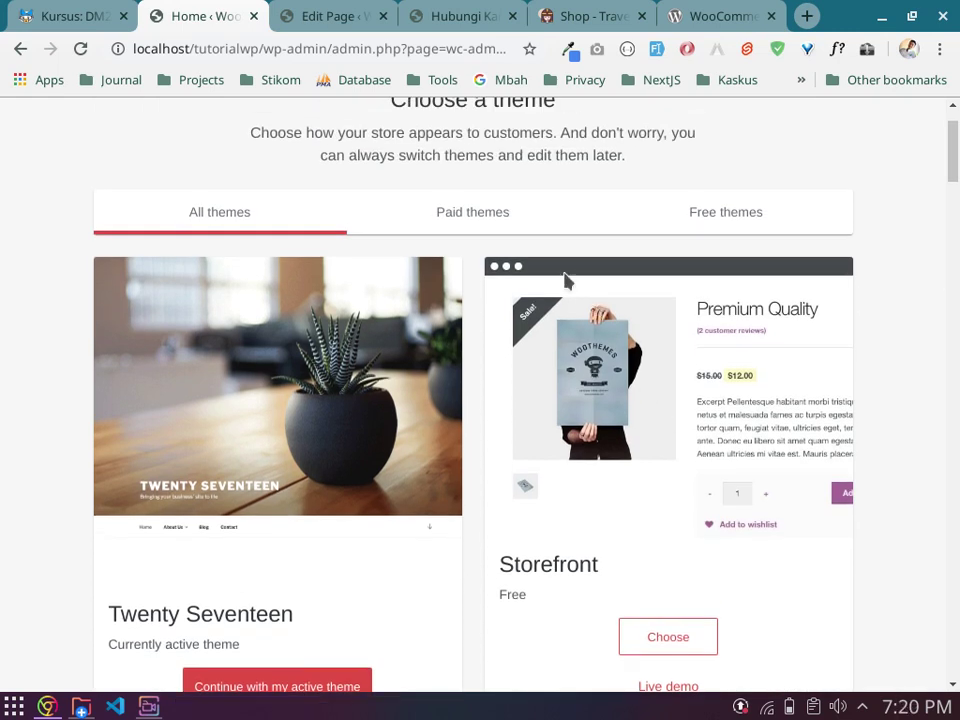
Step: Show the Paid themes list, including Fifth Avenue and Artisan at $79.00 per year
left_click(504, 216)
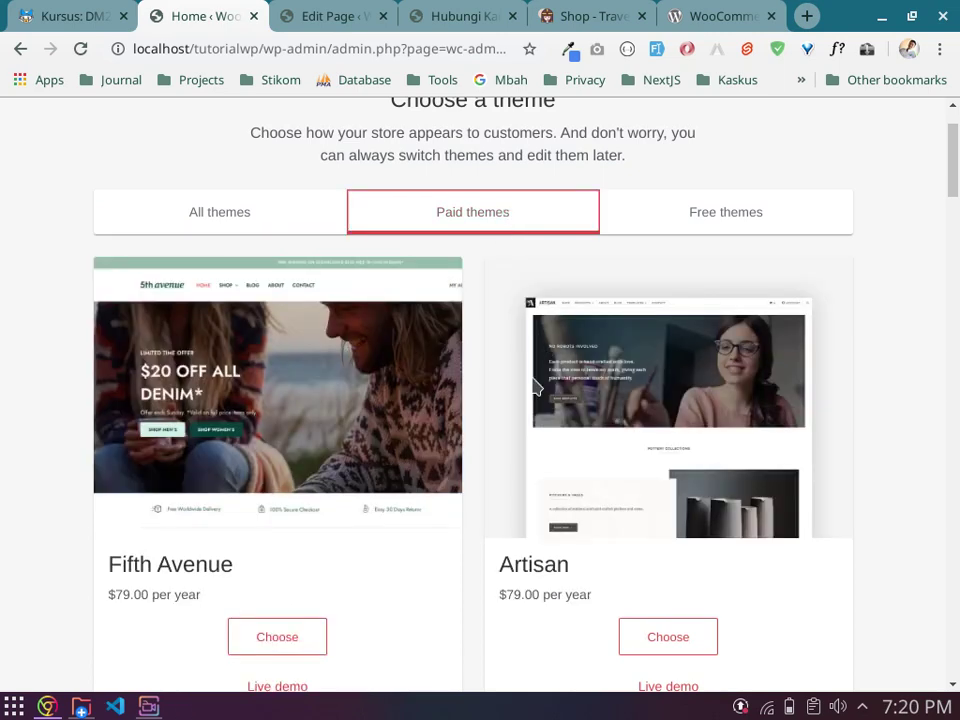
scroll(535, 387, "down", 1)
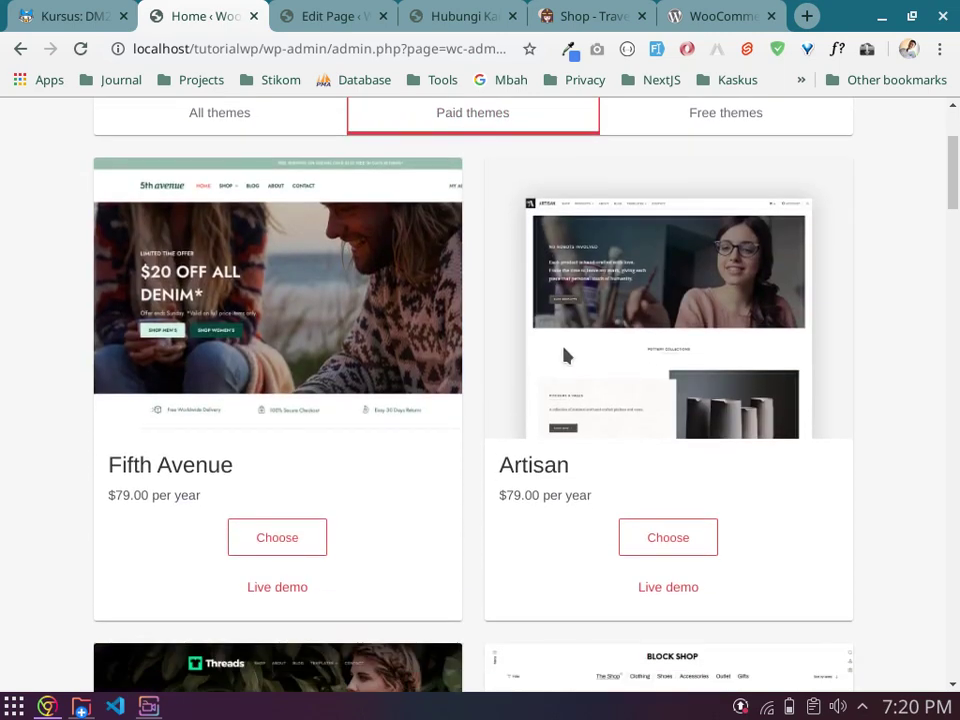
scroll(505, 214, "up", 1)
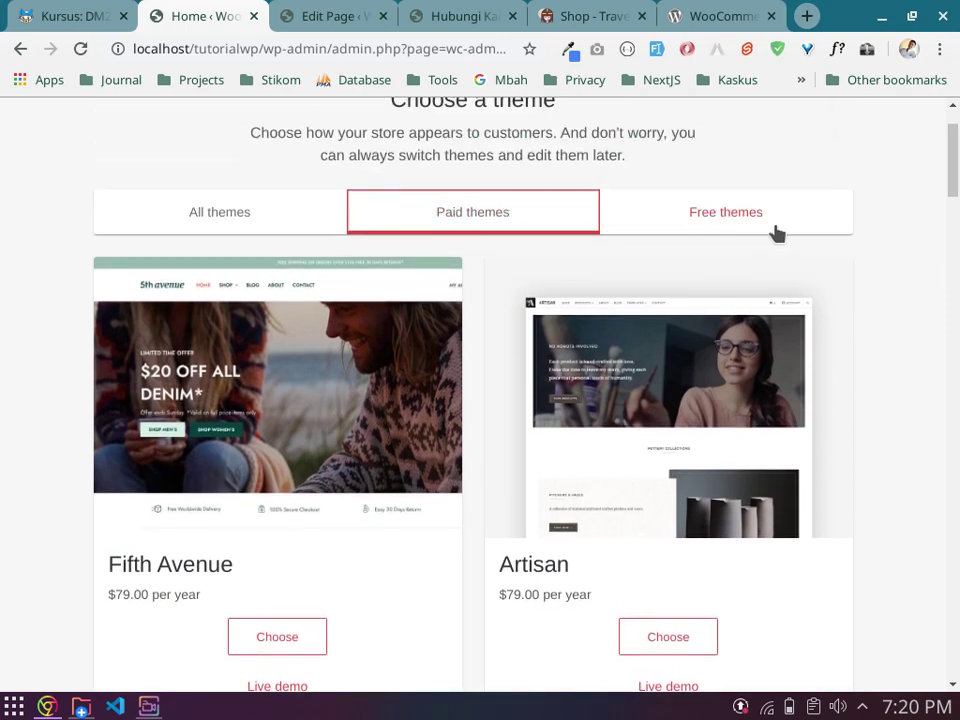
left_click(707, 222)
scroll(640, 372, "down", 5)
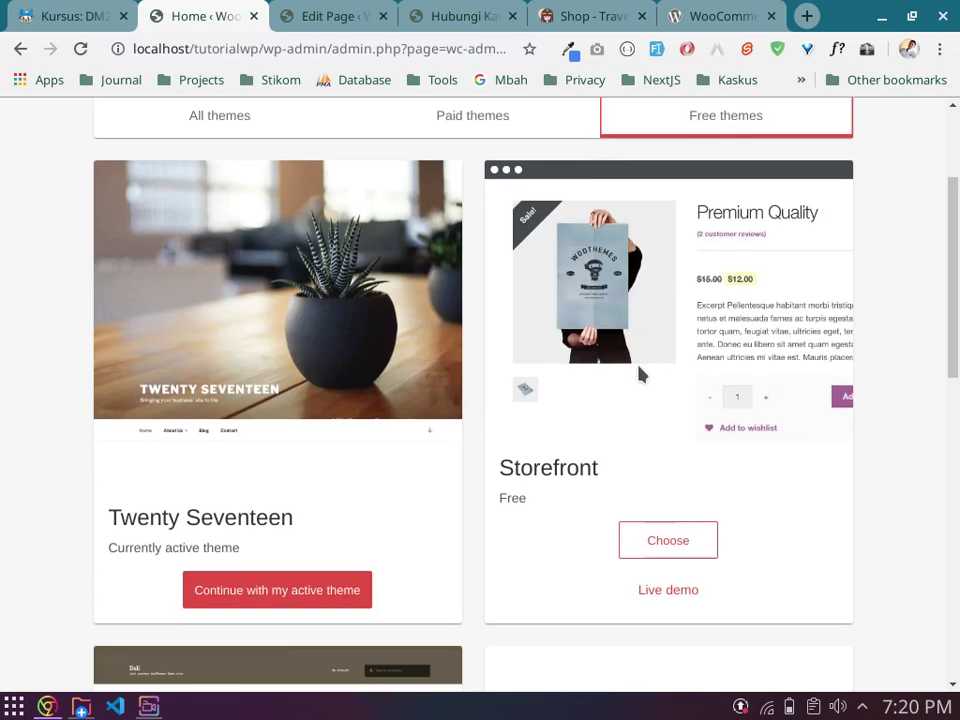
scroll(640, 372, "down", 2)
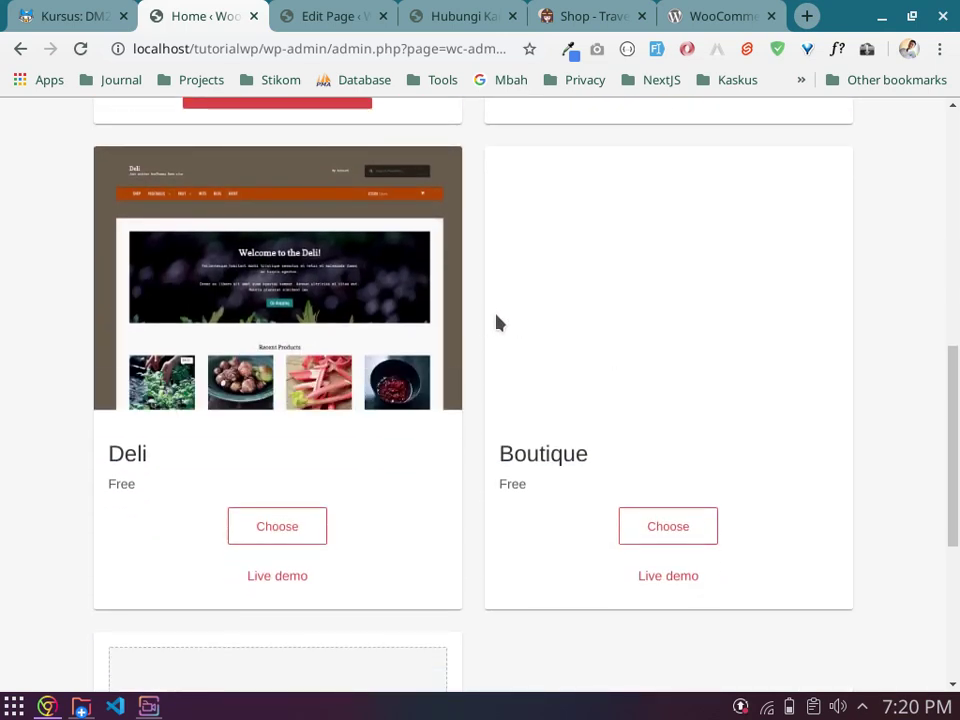
scroll(490, 323, "down", 3)
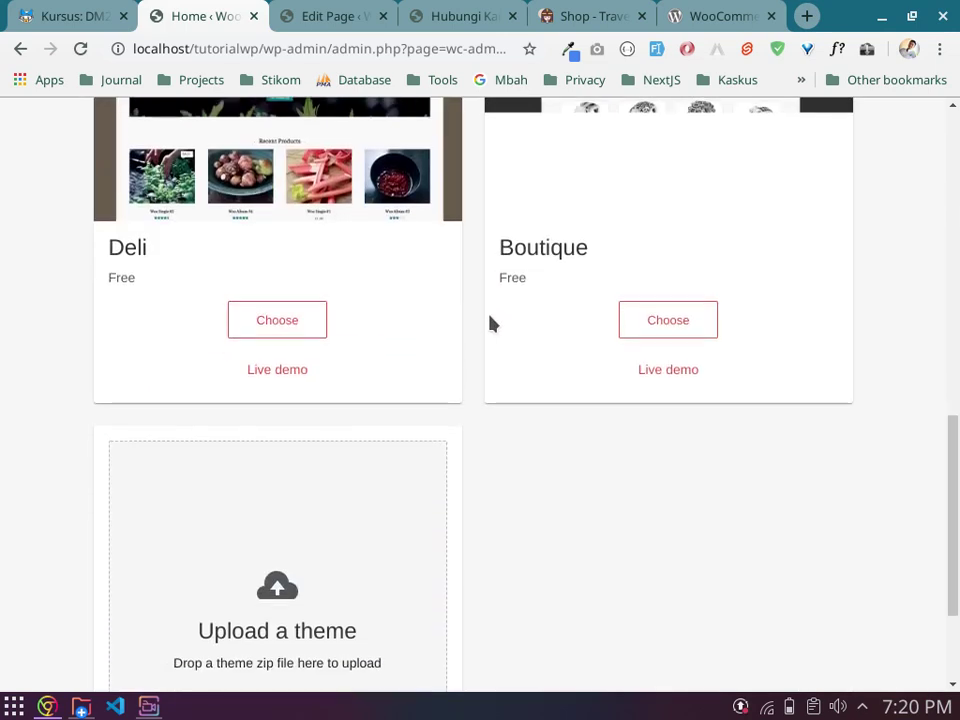
scroll(490, 323, "up", 1)
scroll(490, 323, "up", 2)
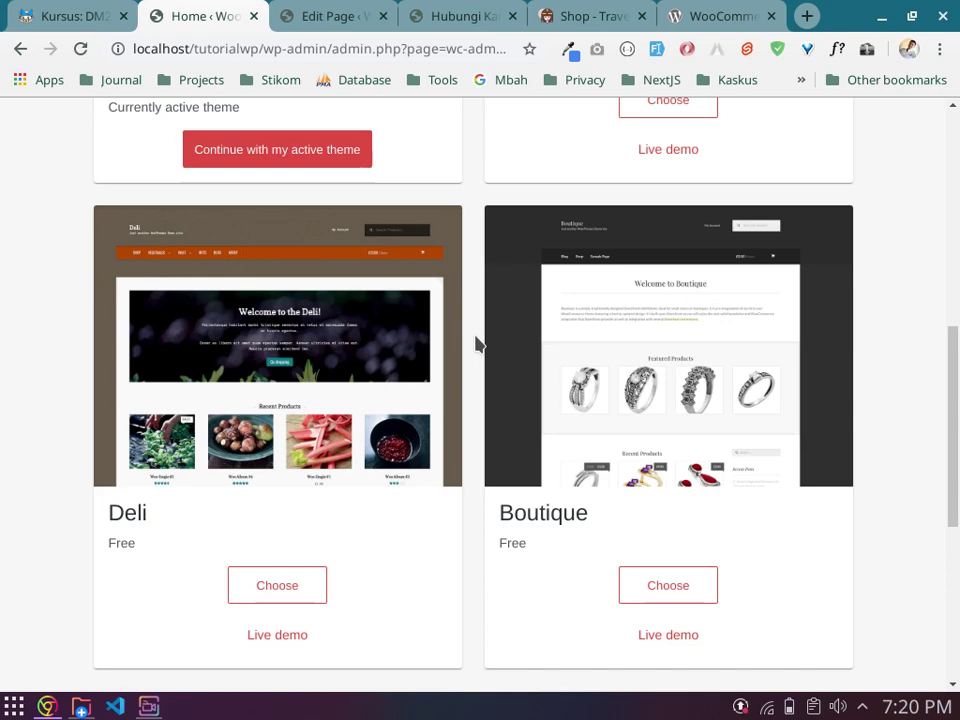
scroll(476, 344, "up", 1)
scroll(476, 344, "up", 4)
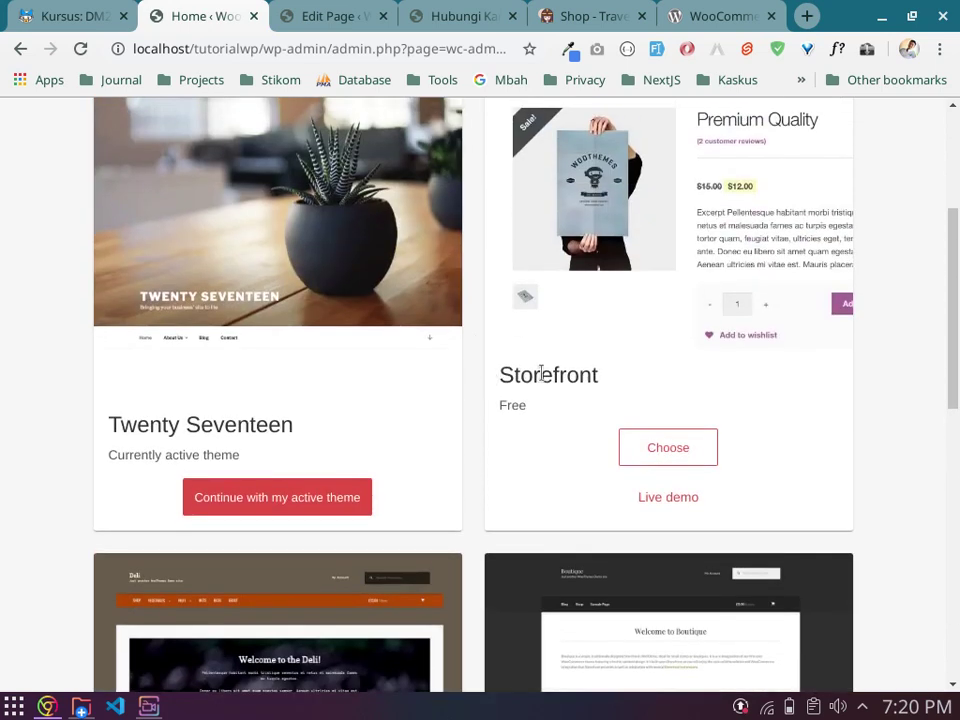
scroll(567, 373, "down", 4)
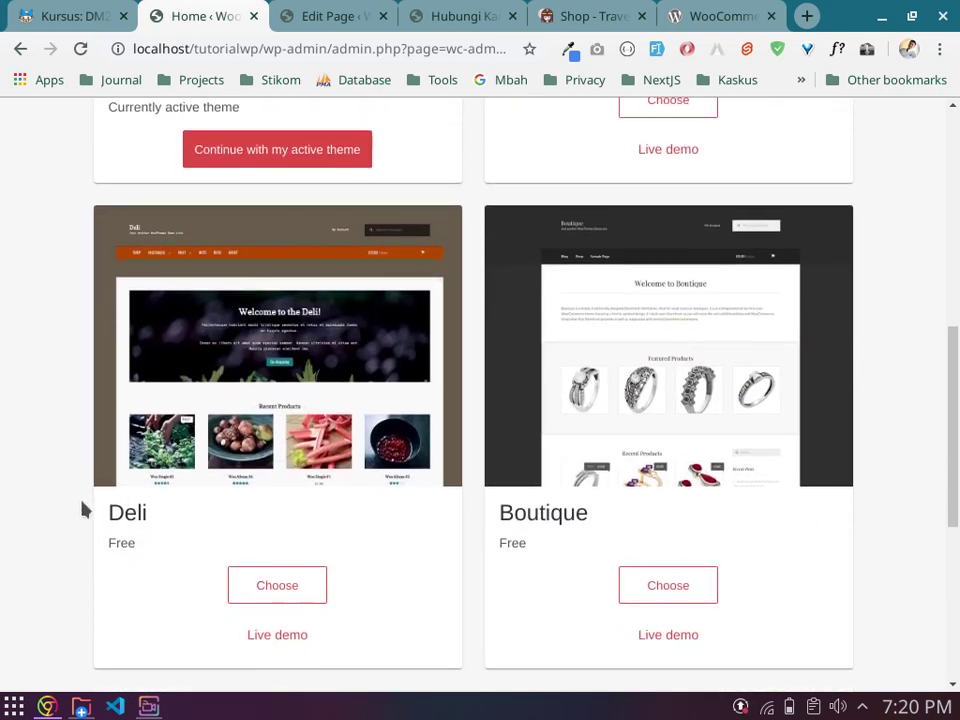
double_click(509, 542)
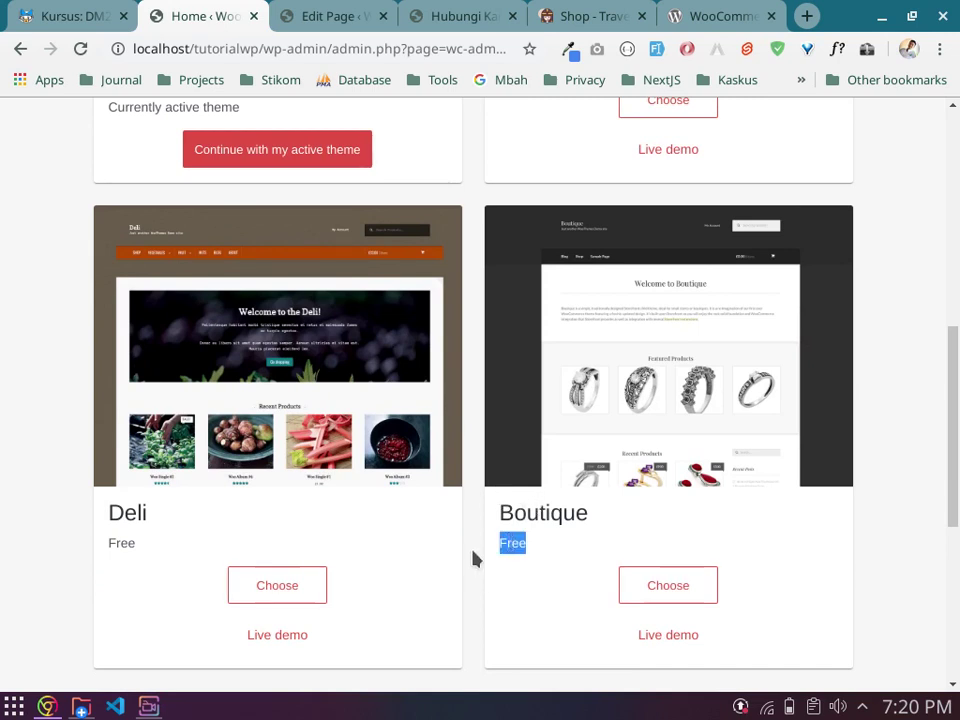
scroll(471, 529, "up", 1)
scroll(471, 529, "up", 2)
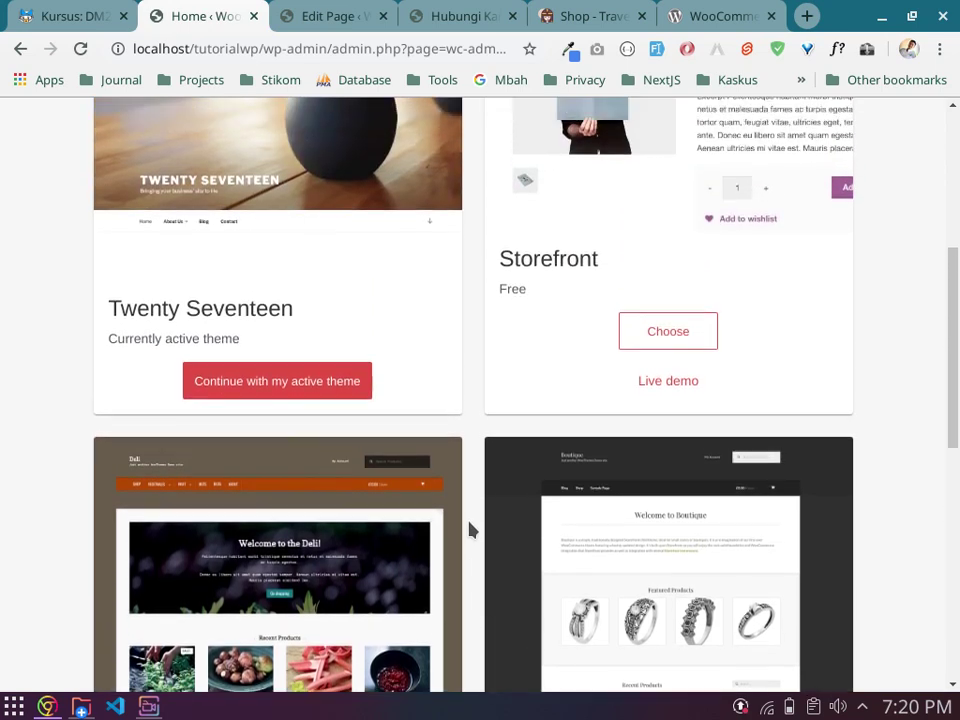
scroll(478, 455, "up", 3)
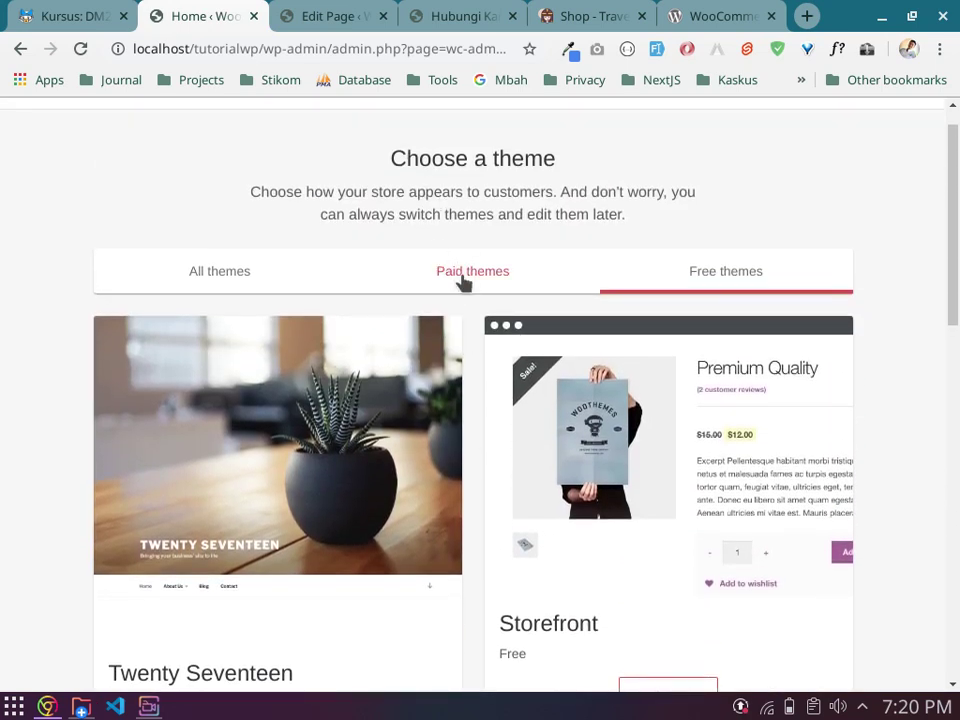
left_click(467, 285)
scroll(493, 435, "down", 2)
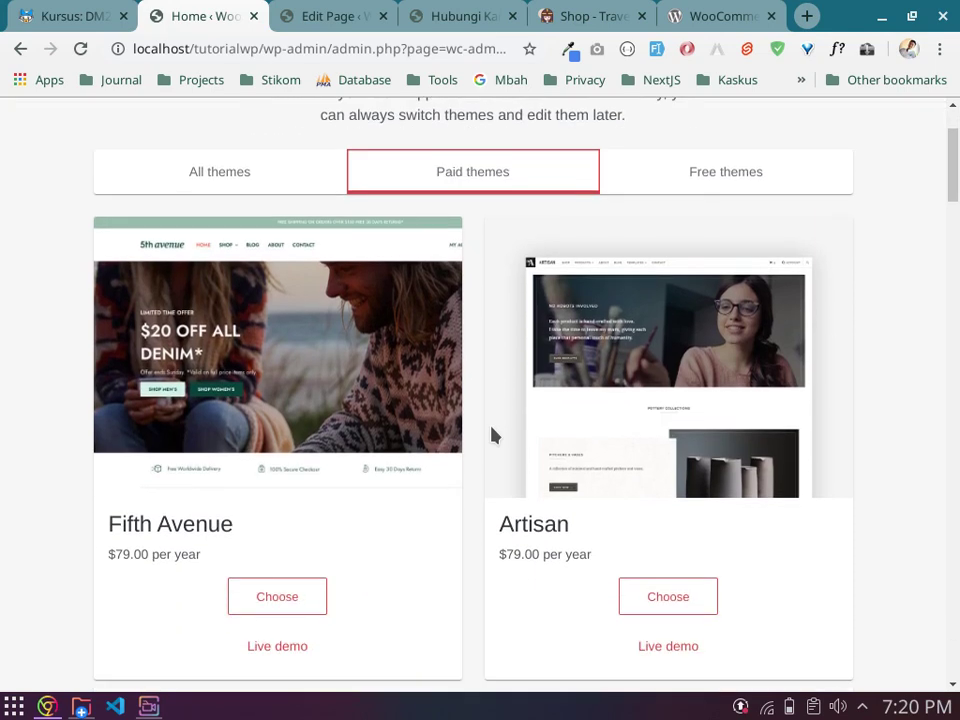
scroll(596, 238, "up", 2)
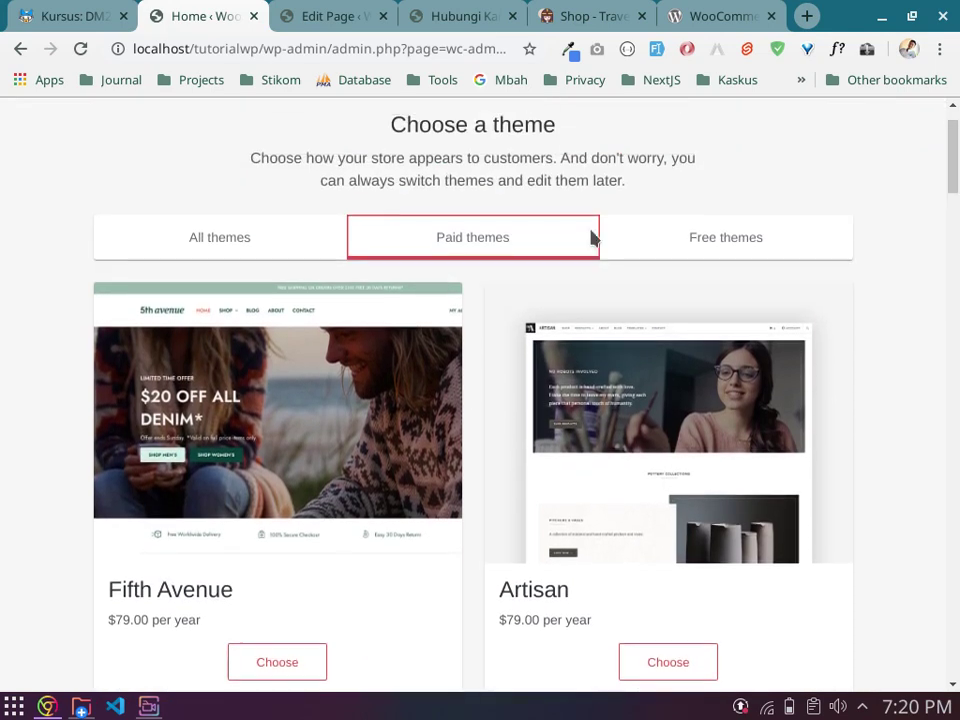
left_click(704, 277)
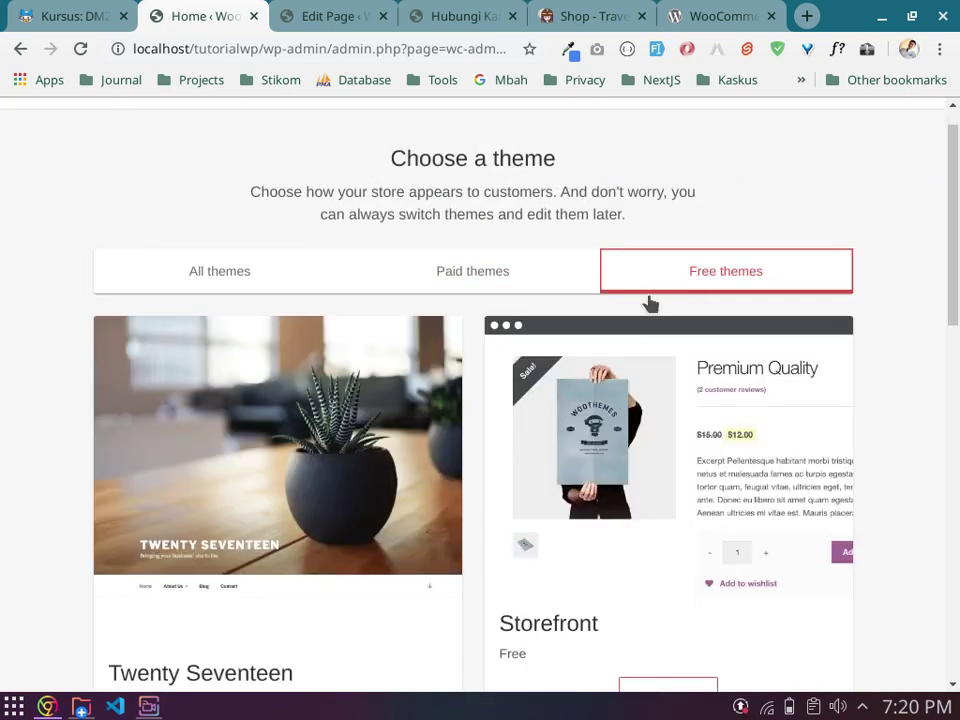
scroll(587, 372, "down", 1)
scroll(590, 380, "down", 1)
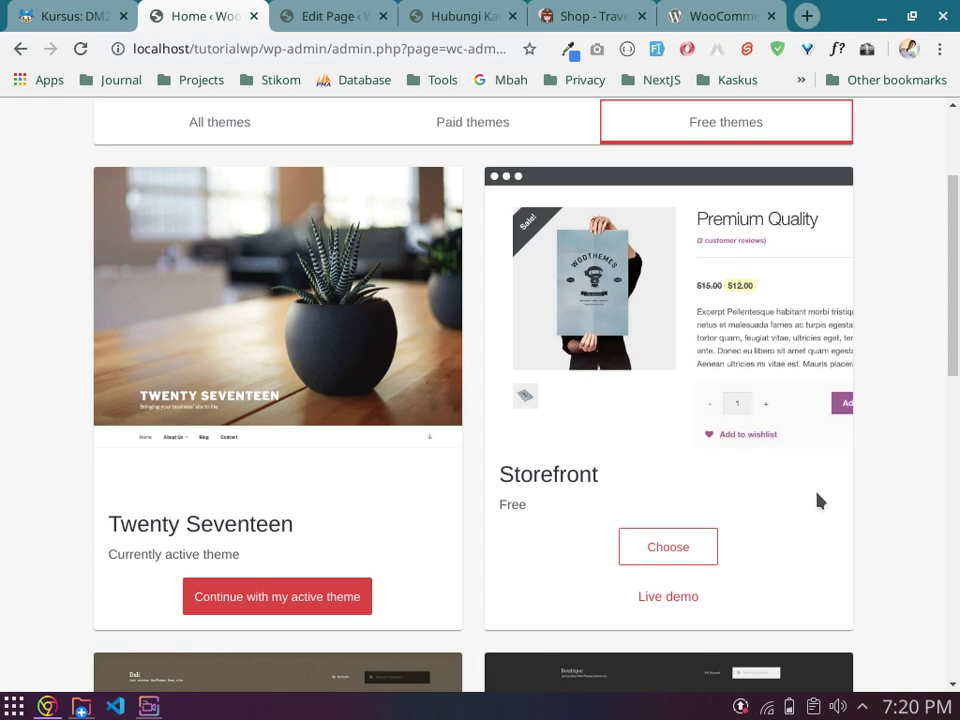
scroll(754, 392, "down", 1)
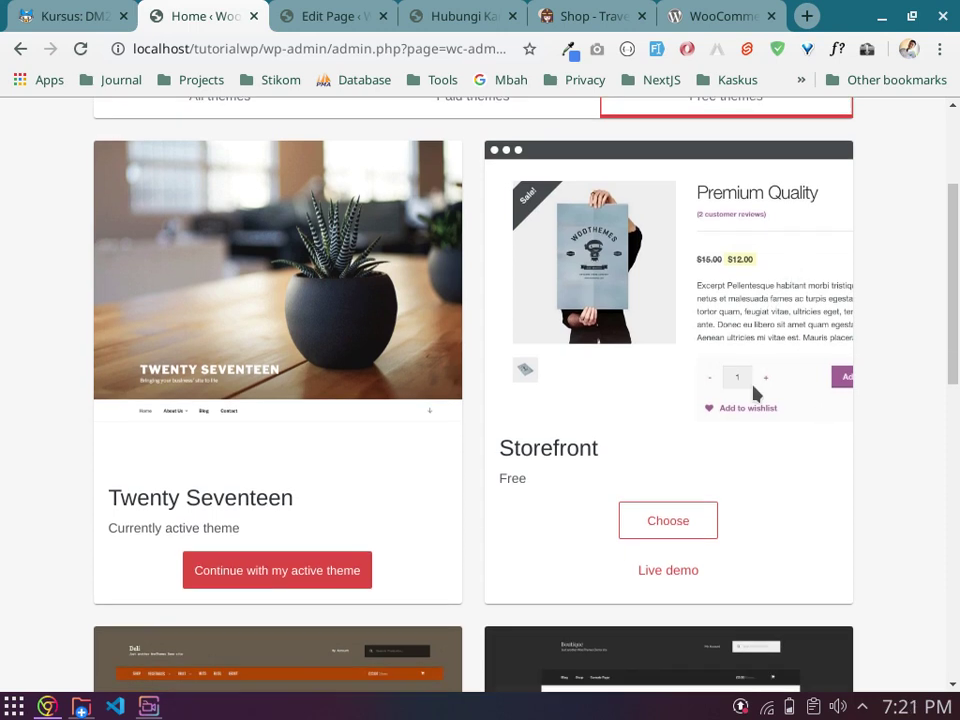
Step: Choose the free Storefront theme for the store and wait for it to install
left_click(665, 506)
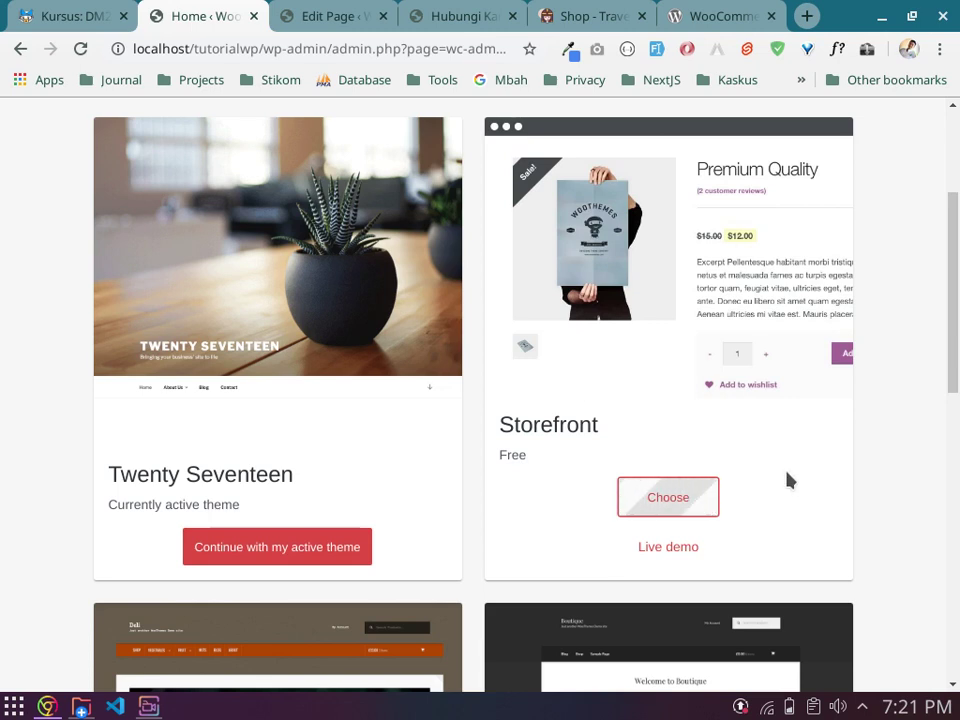
scroll(789, 481, "up", 1)
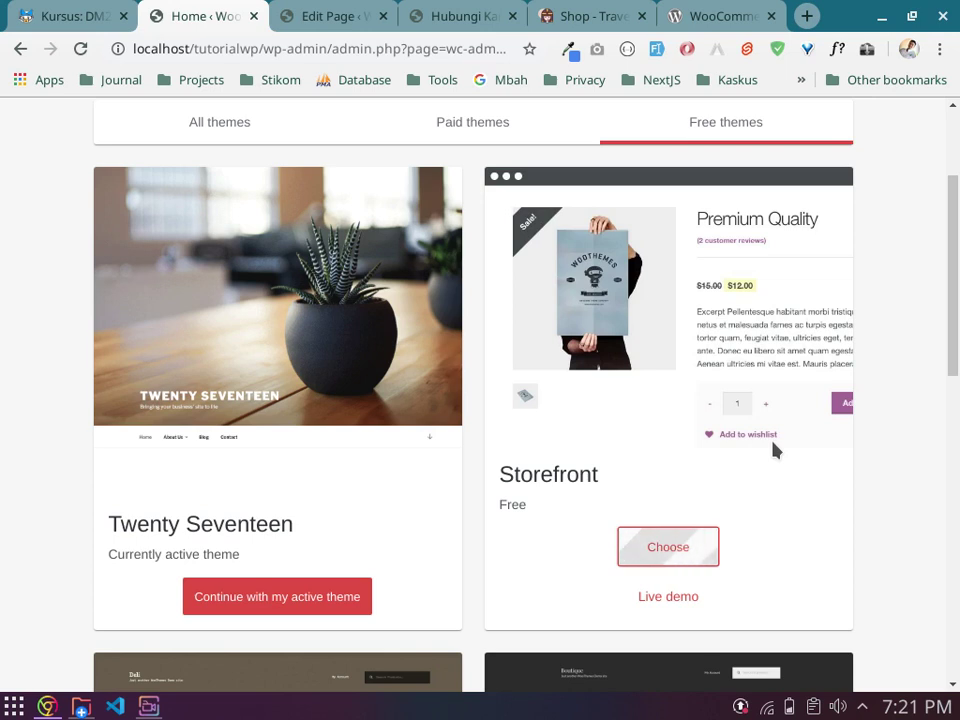
left_click(149, 707)
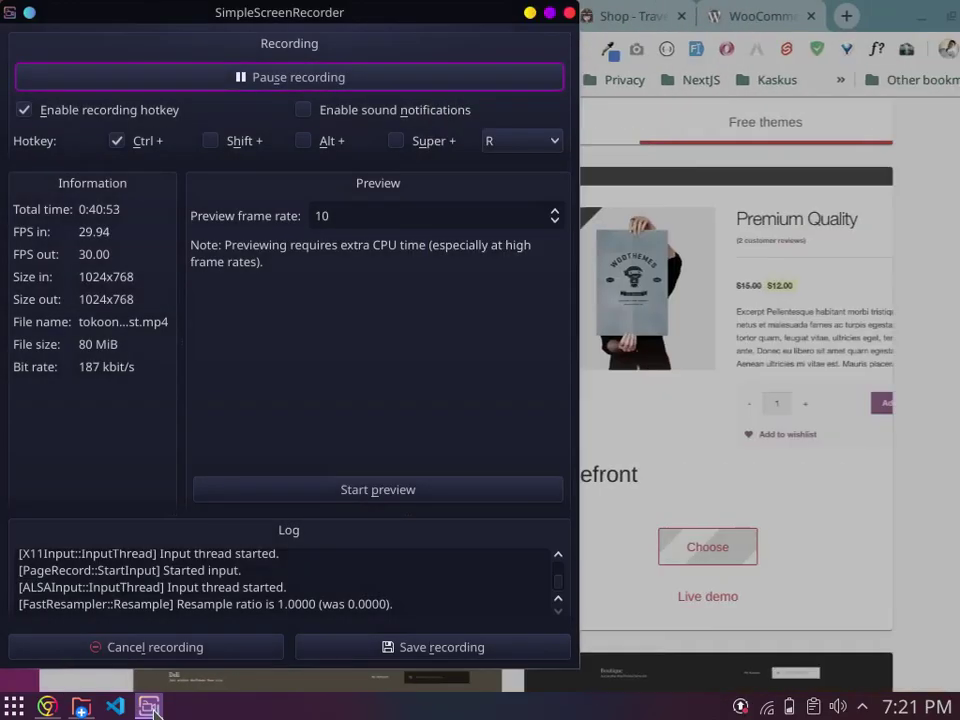
Step: Minimize the SimpleScreenRecorder window so the browser is visible again
left_click(149, 707)
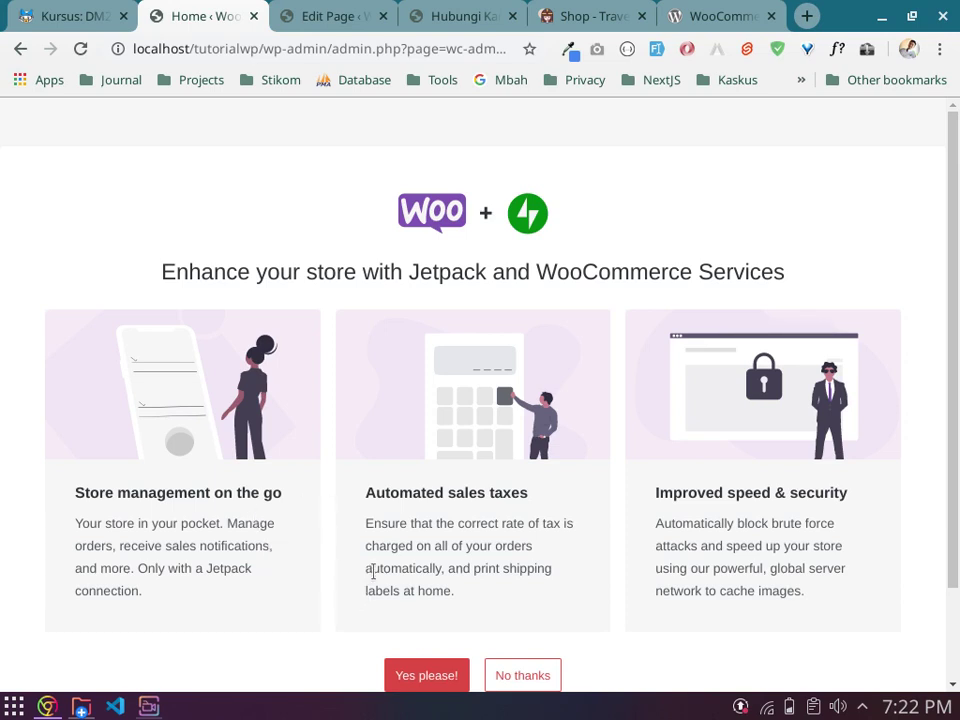
Step: Decline installing Jetpack and WooCommerce Services with No thanks
scroll(348, 568, "down", 1)
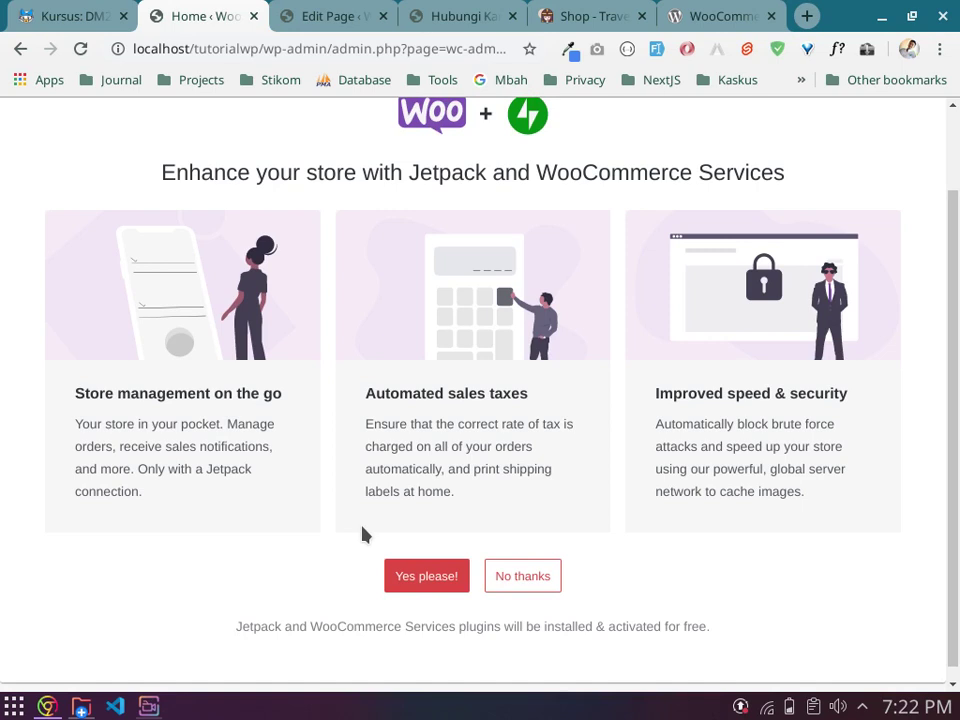
scroll(363, 535, "up", 1)
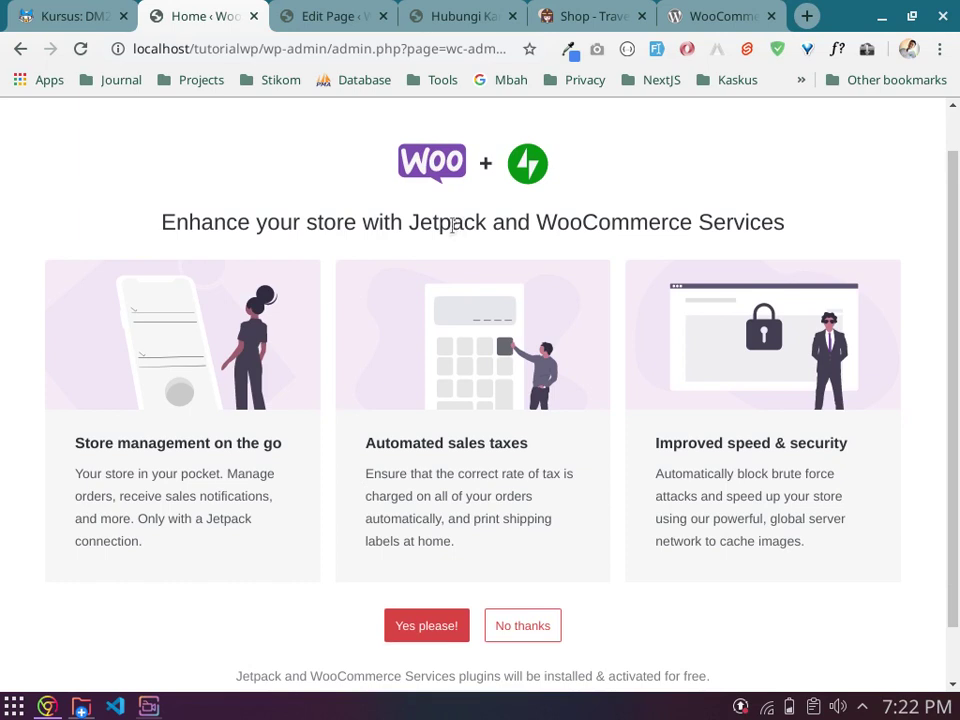
double_click(453, 224)
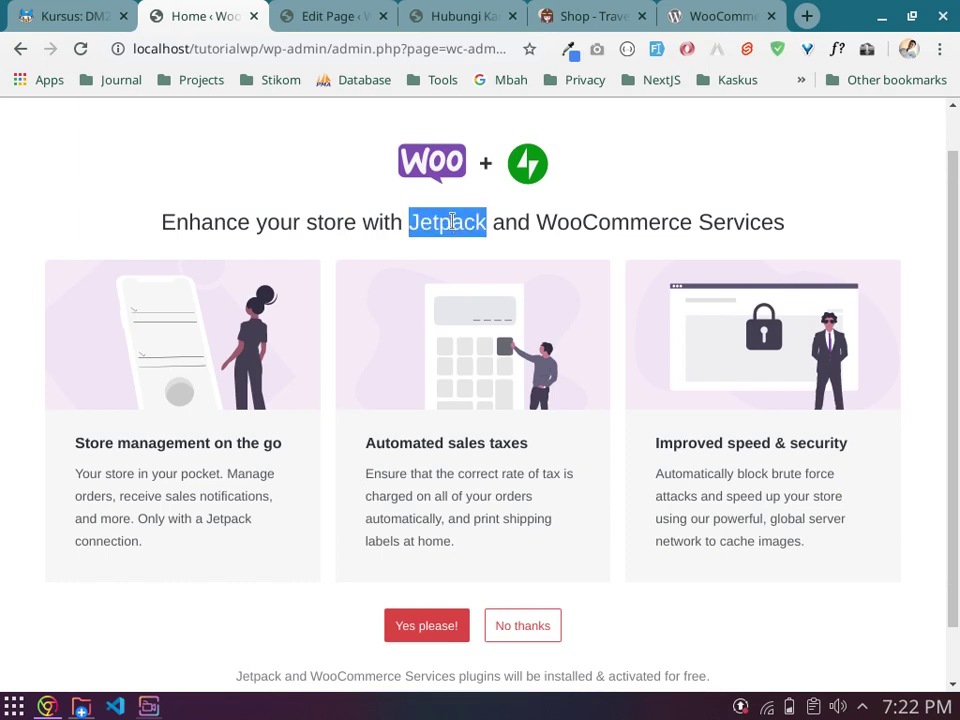
scroll(452, 221, "down", 1)
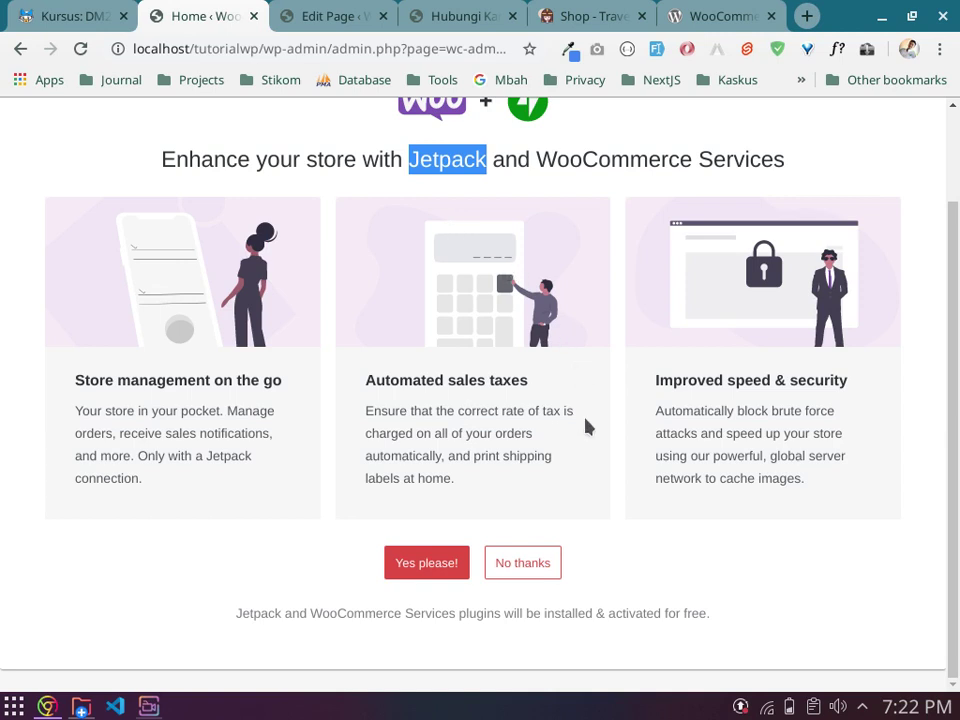
left_click(532, 574)
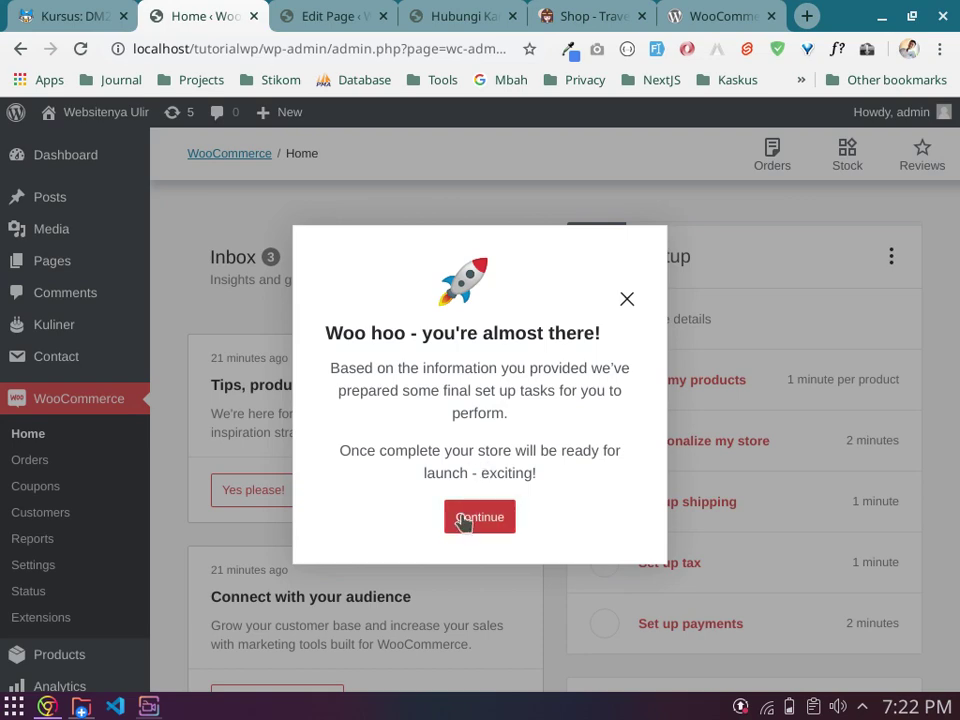
Step: Close the Woo hoo welcome message and look over the Finish setup checklist
left_click(479, 517)
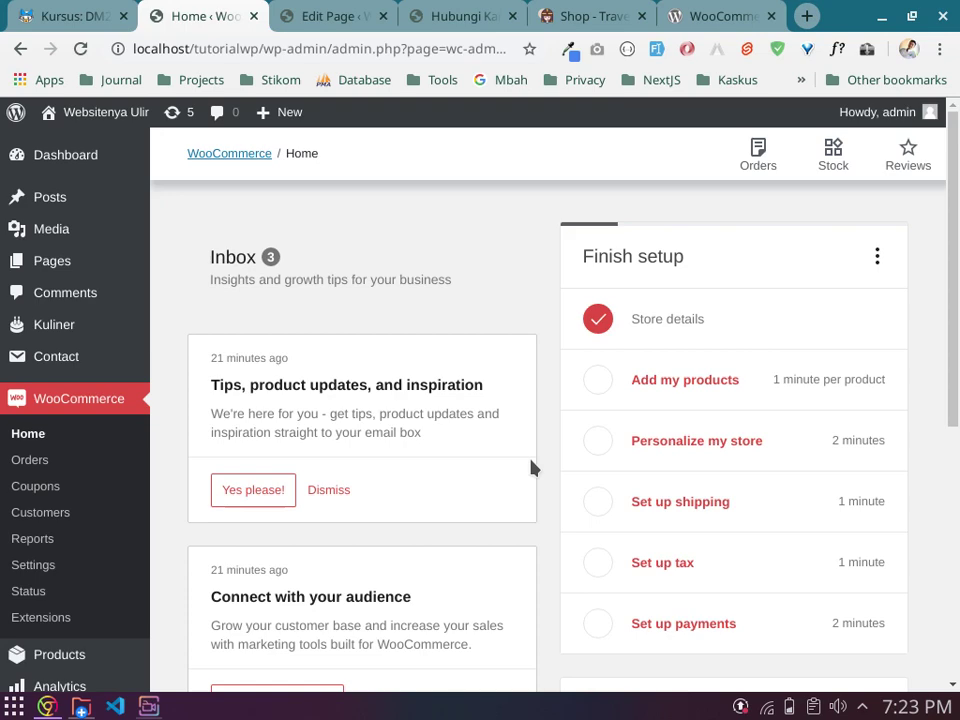
scroll(532, 467, "down", 2)
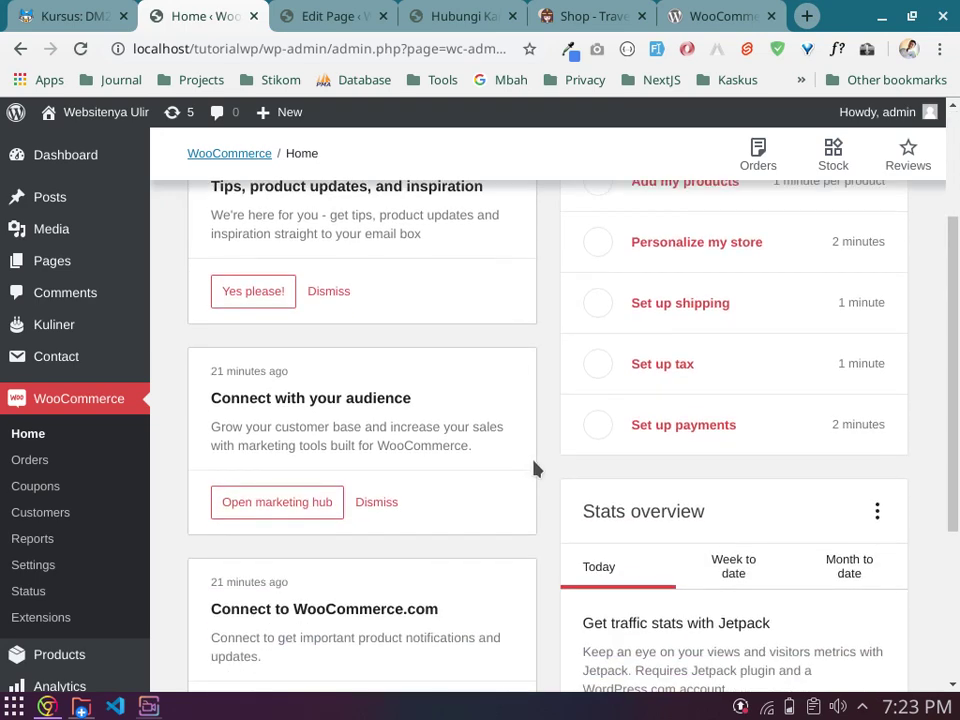
scroll(534, 469, "down", 2)
scroll(537, 469, "down", 1)
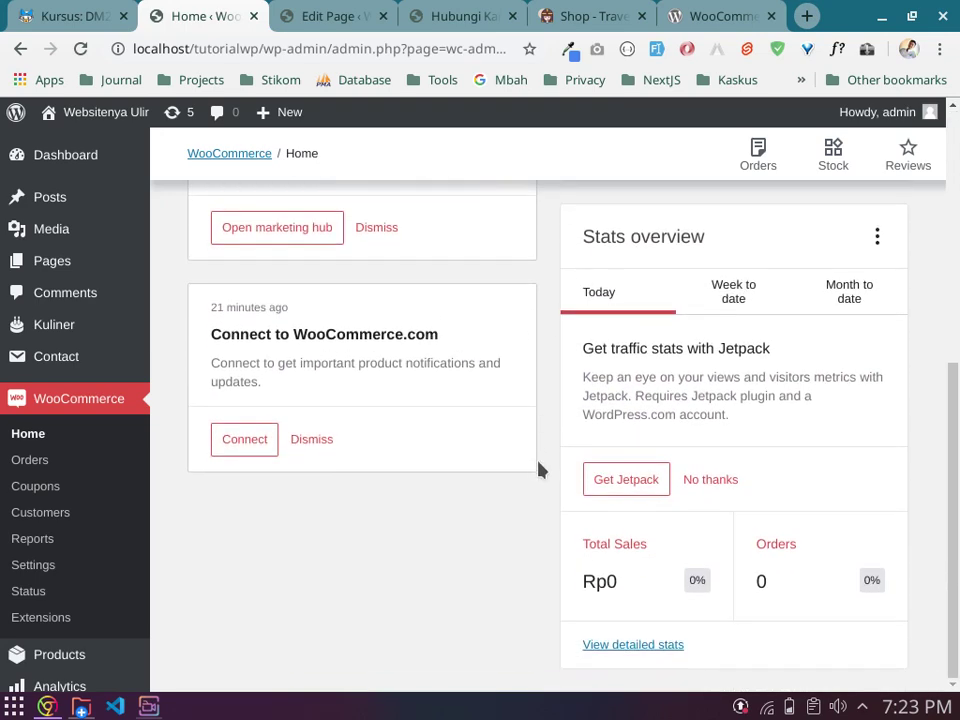
scroll(541, 455, "up", 3)
scroll(545, 434, "up", 1)
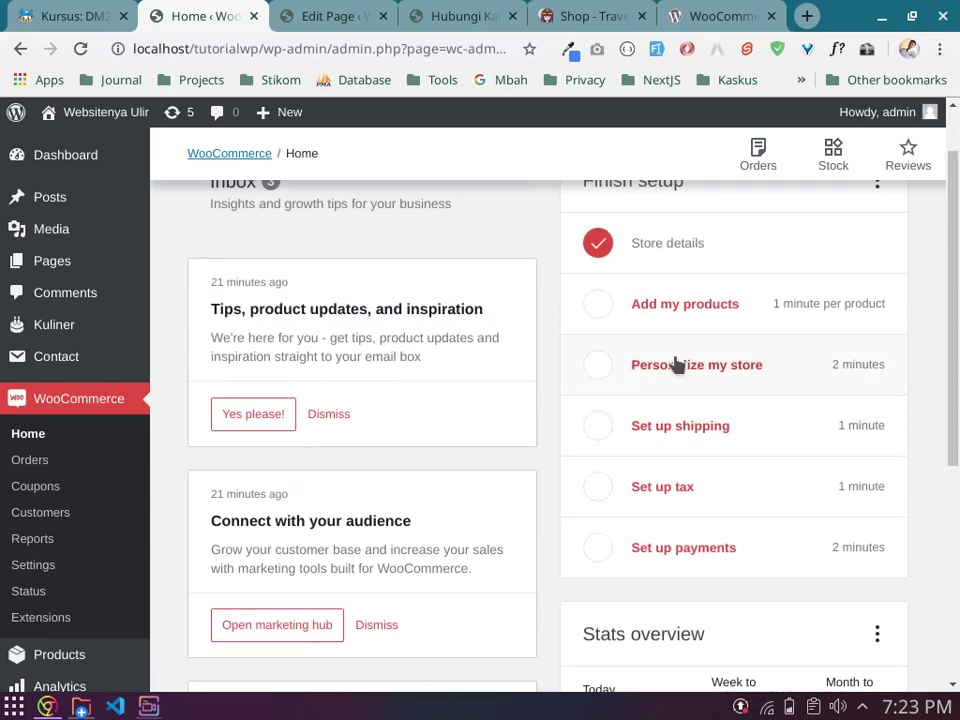
scroll(677, 366, "up", 1)
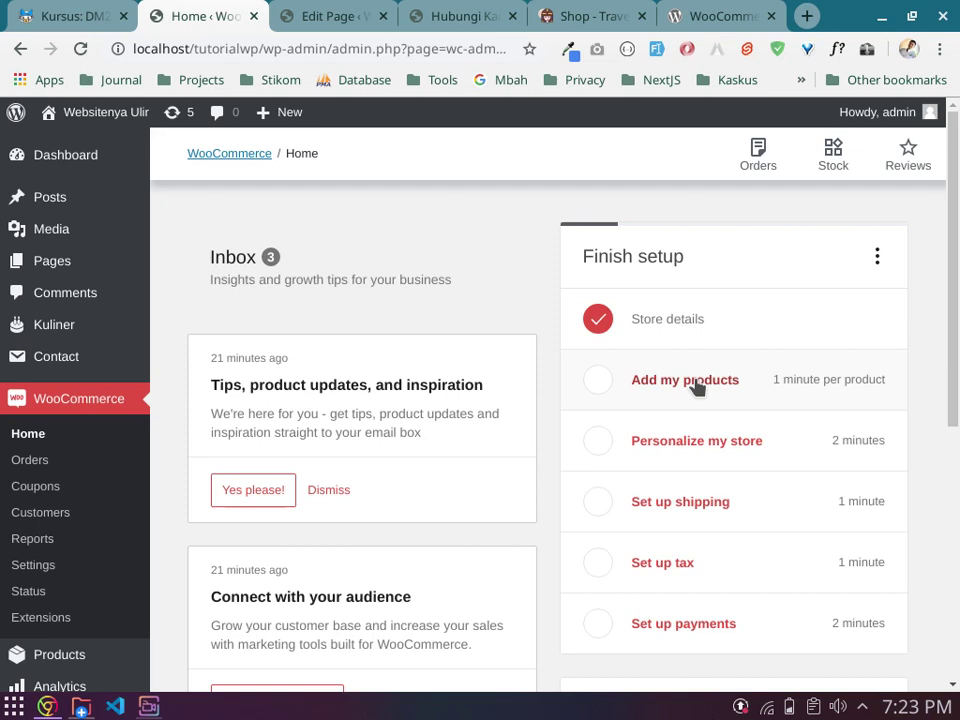
Step: Start the Add my products task and choose Add manually (recommended)
left_click(697, 388)
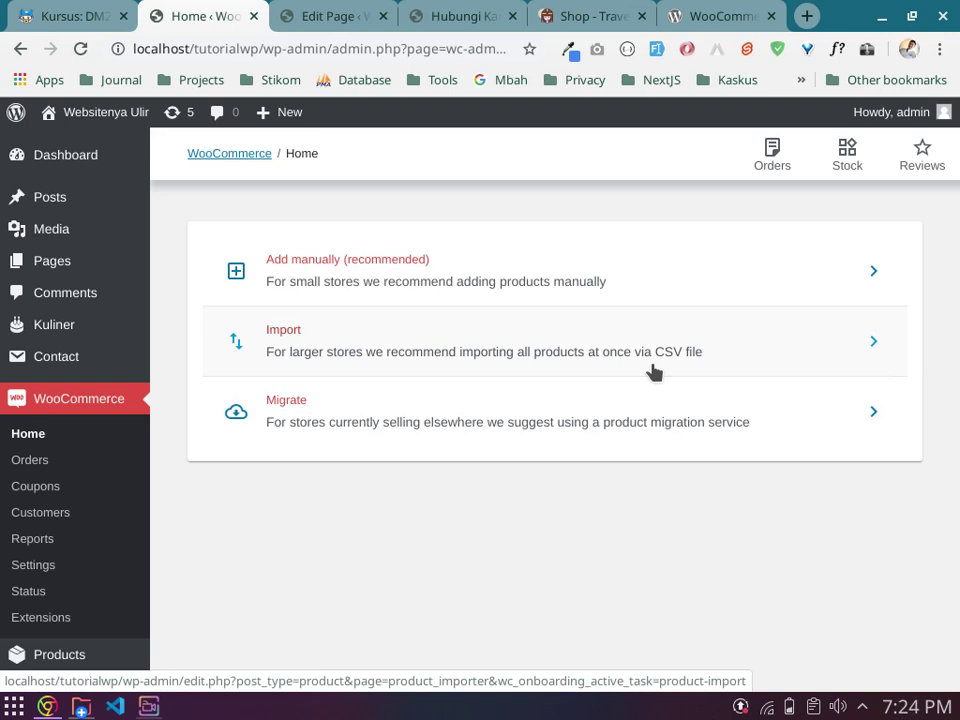
left_click(581, 286)
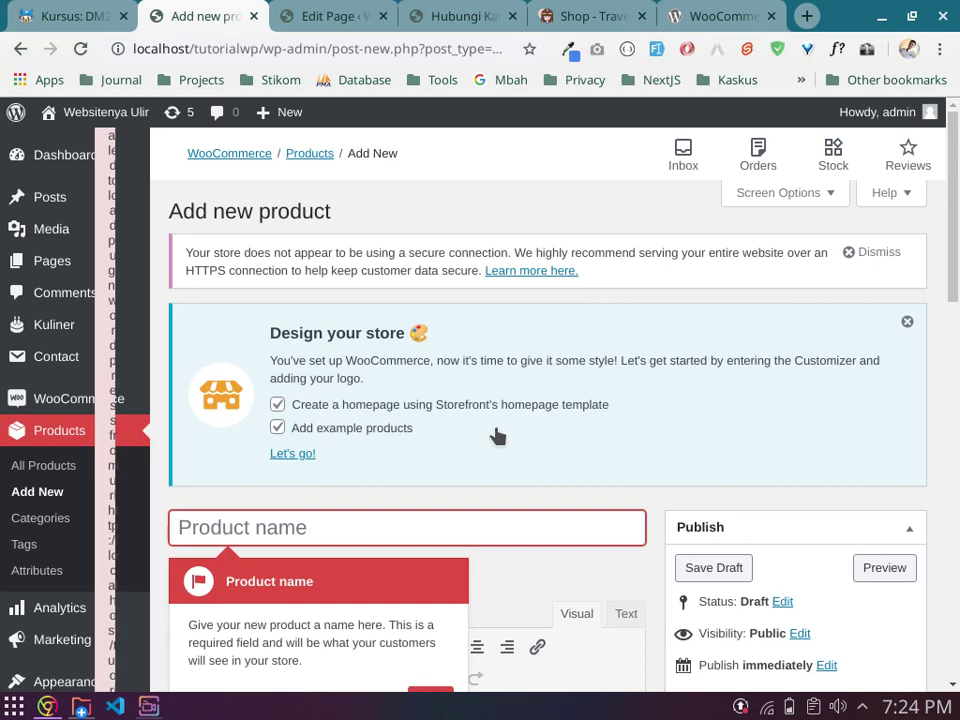
Step: Close the two 'Failed to load plugin' error notices on the Add new product page
scroll(497, 436, "down", 3)
scroll(497, 436, "down", 10)
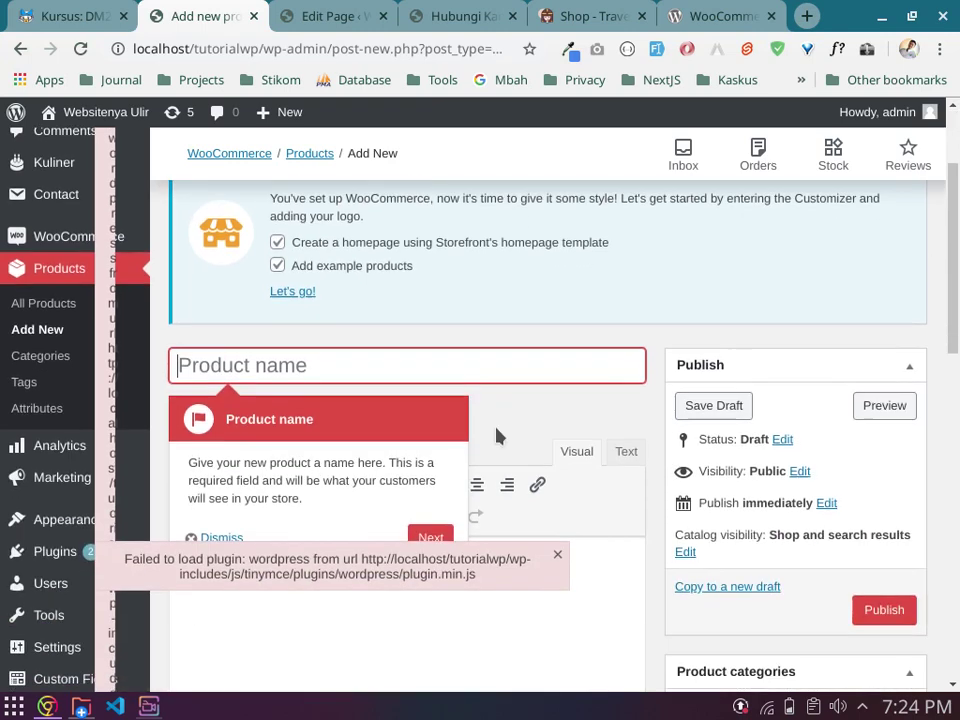
scroll(497, 436, "down", 8)
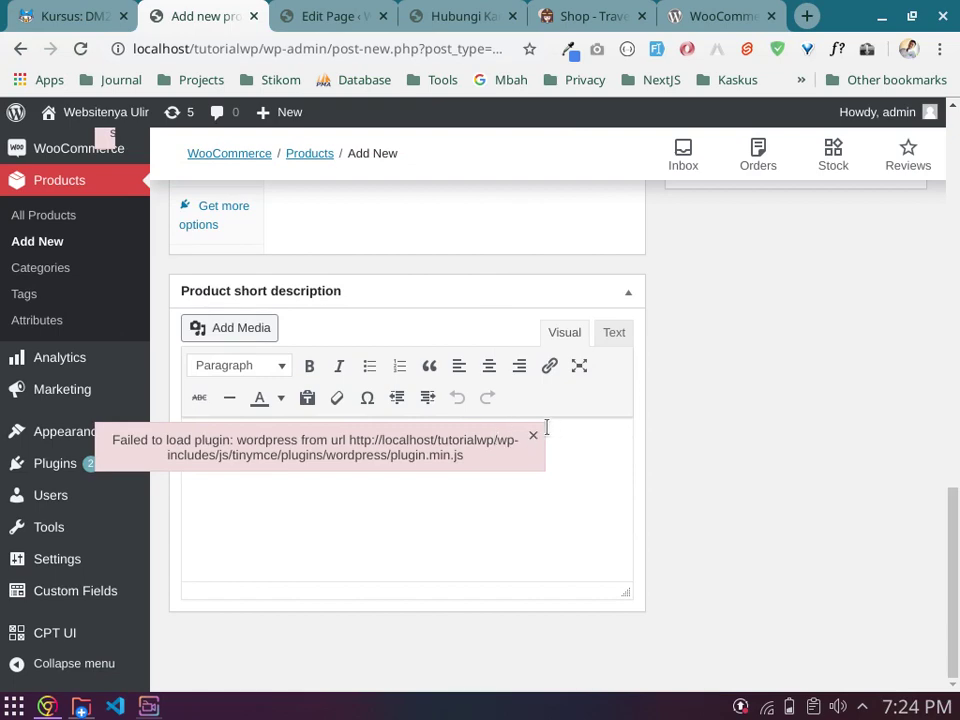
left_click(534, 437)
scroll(540, 437, "up", 9)
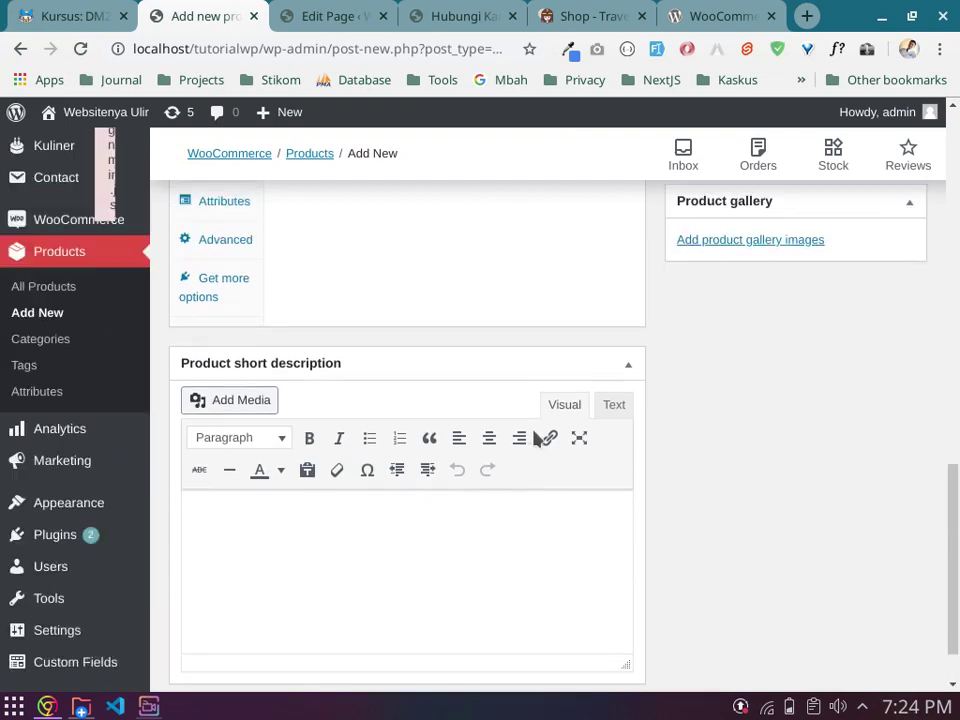
scroll(536, 437, "up", 8)
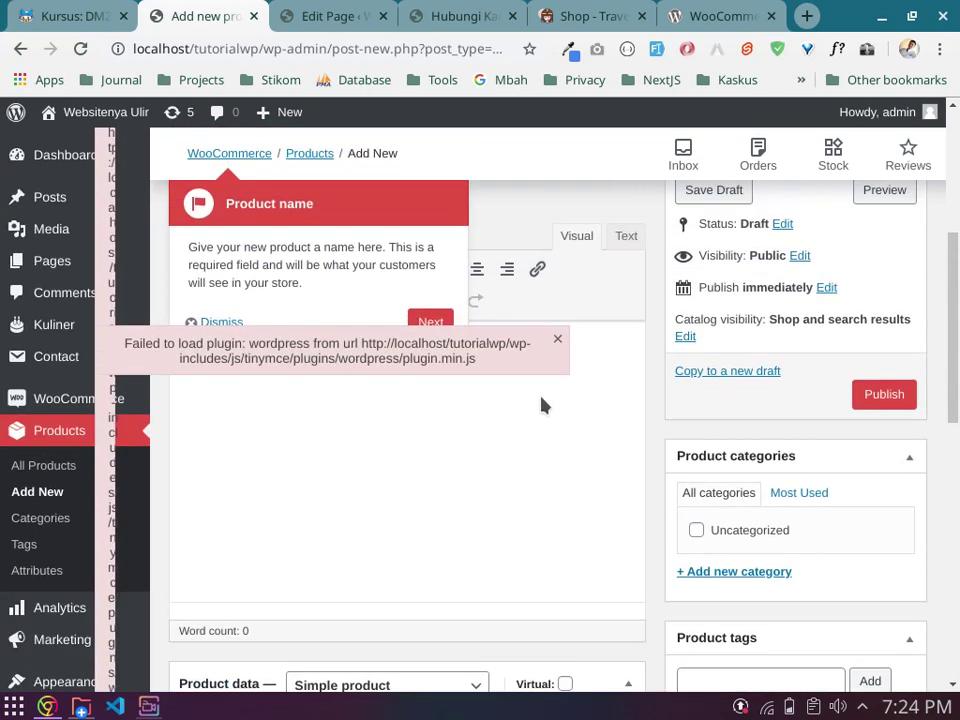
left_click(558, 341)
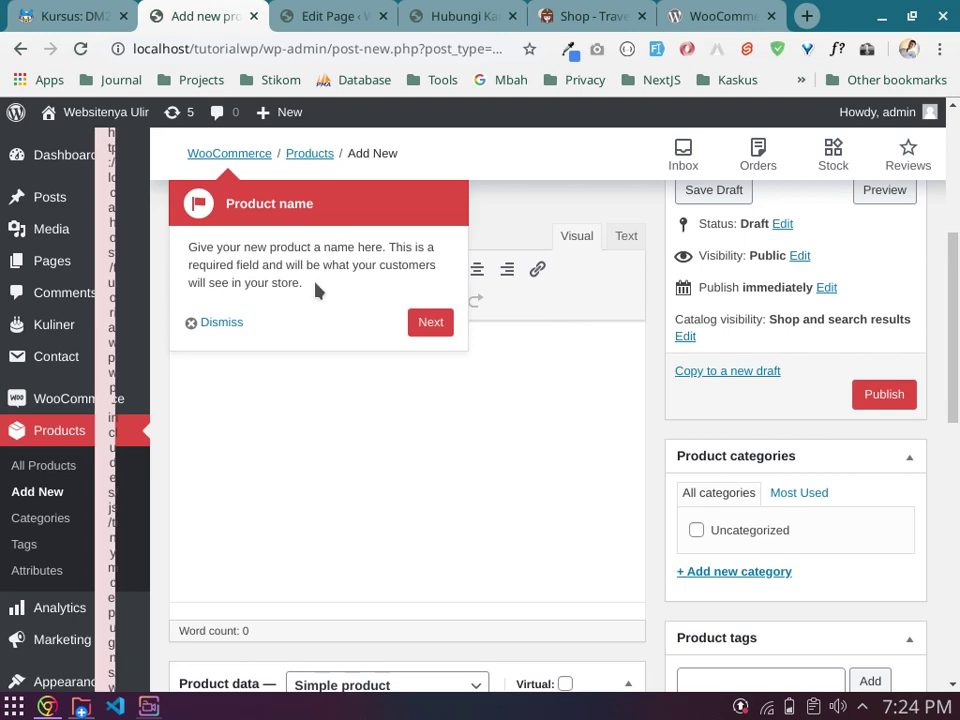
Step: Step past the product name and description tour tips, then dismiss the product type tip
left_click(428, 325)
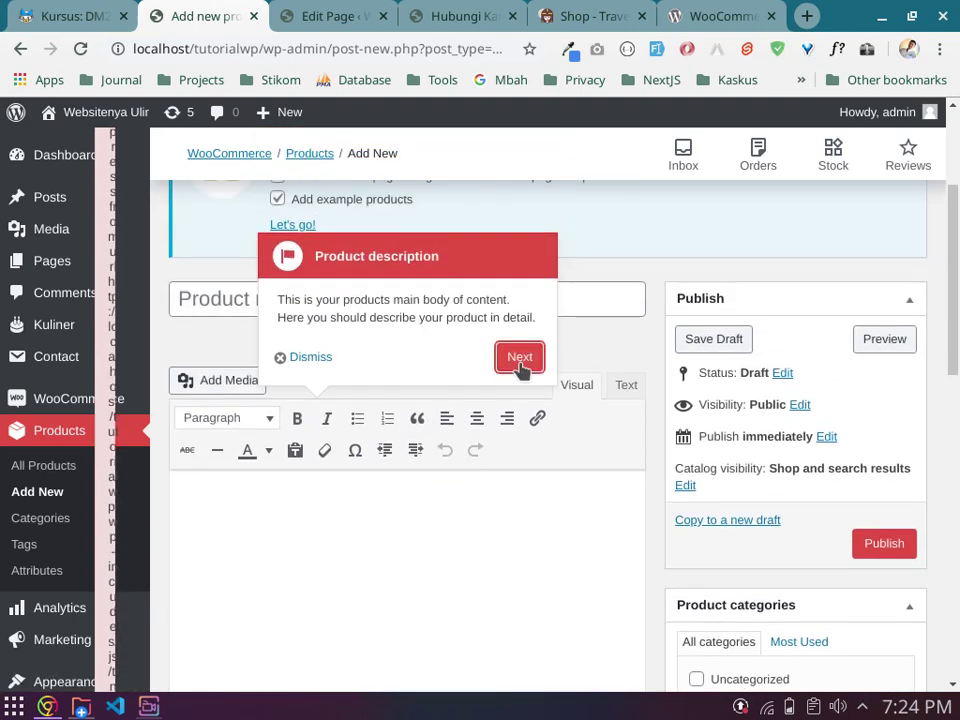
left_click(520, 362)
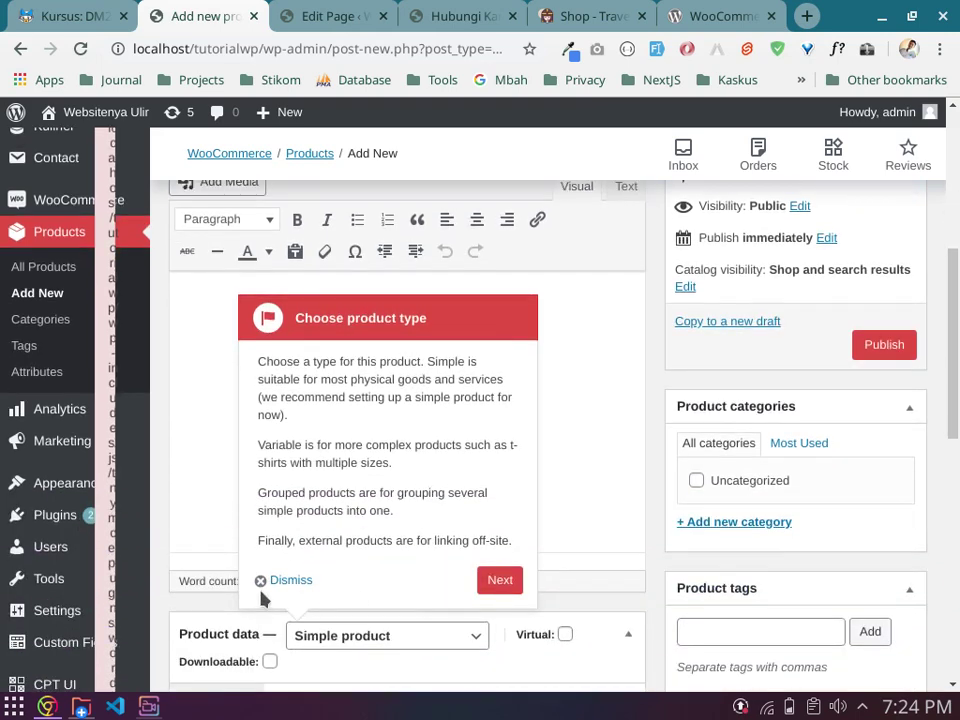
left_click(283, 579)
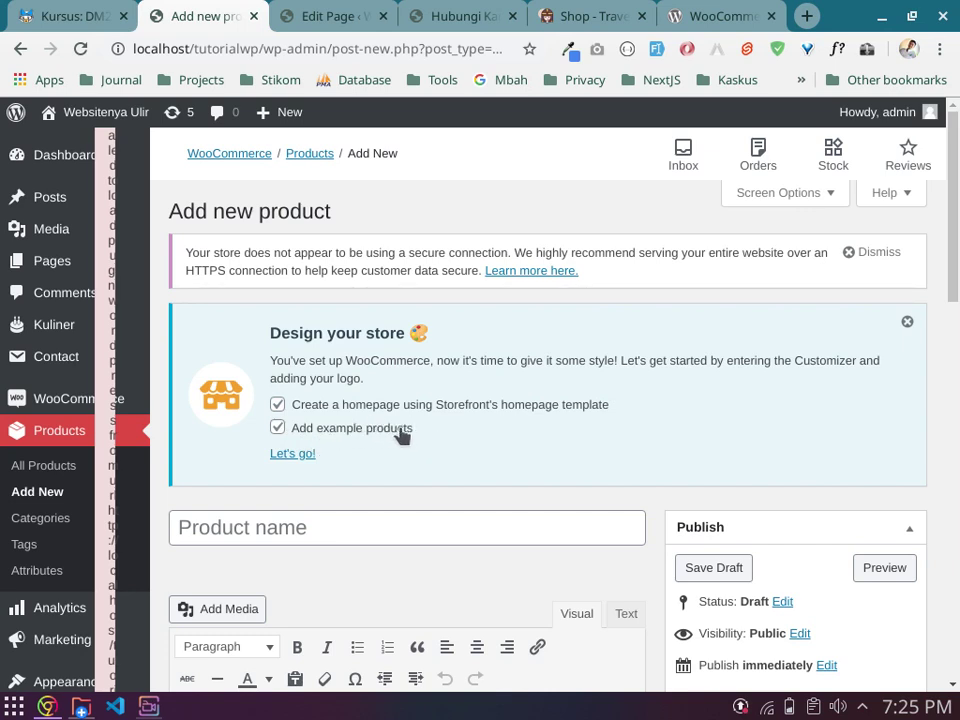
Step: Launch the Storefront Customizer from the Design your store notice and open Site Identity
left_click(292, 455)
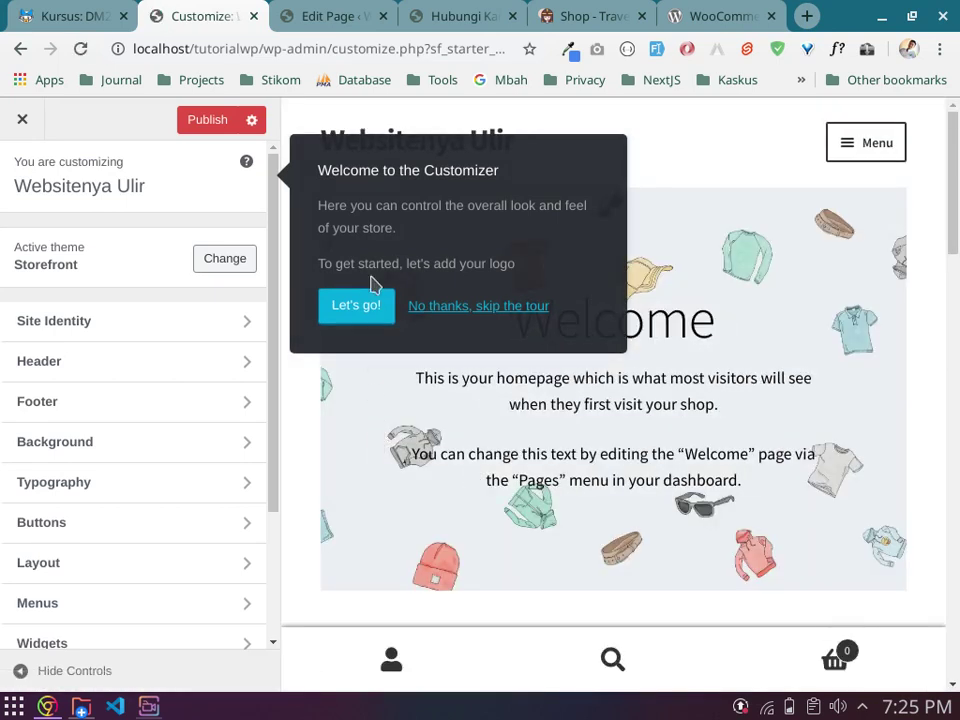
left_click(349, 312)
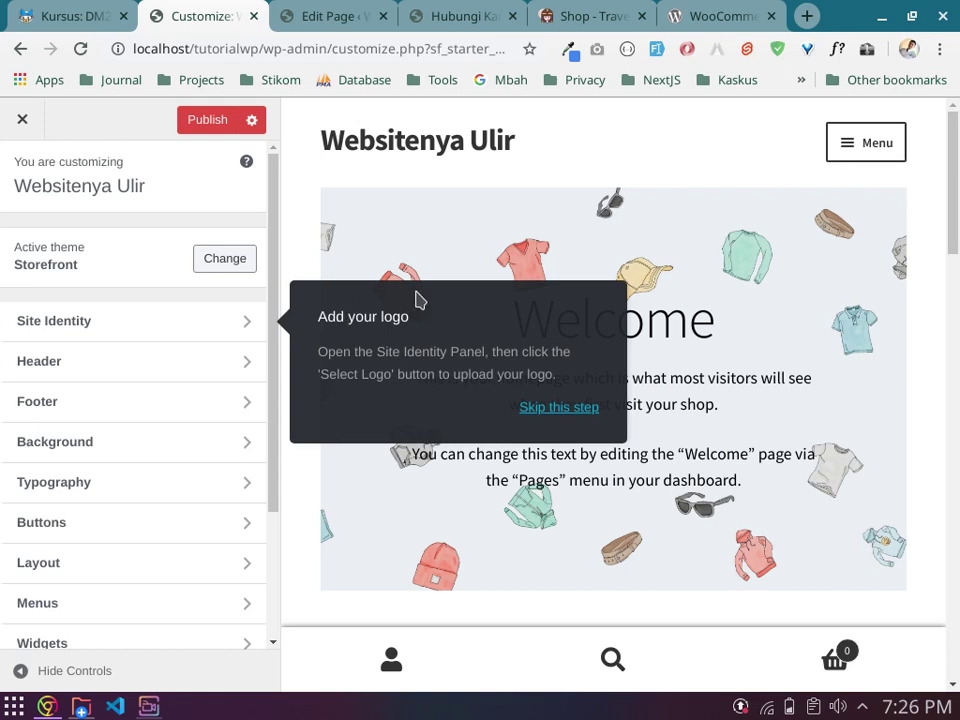
left_click(237, 329)
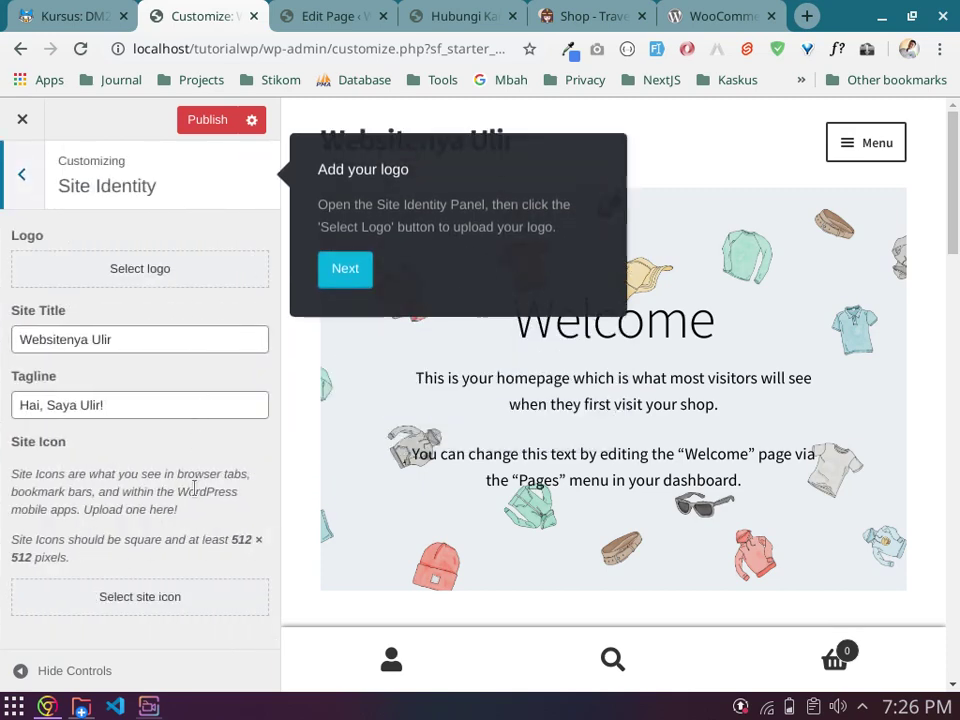
Step: Set a cropped Stikom image from the Media Library as the site logo
left_click(153, 281)
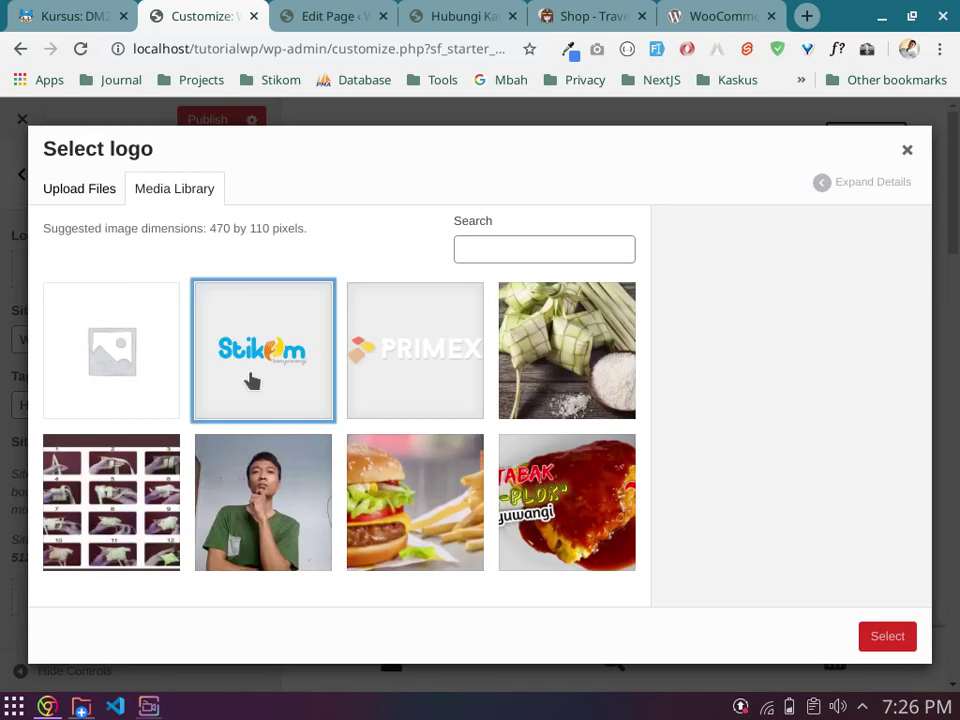
left_click(246, 379)
left_click(888, 636)
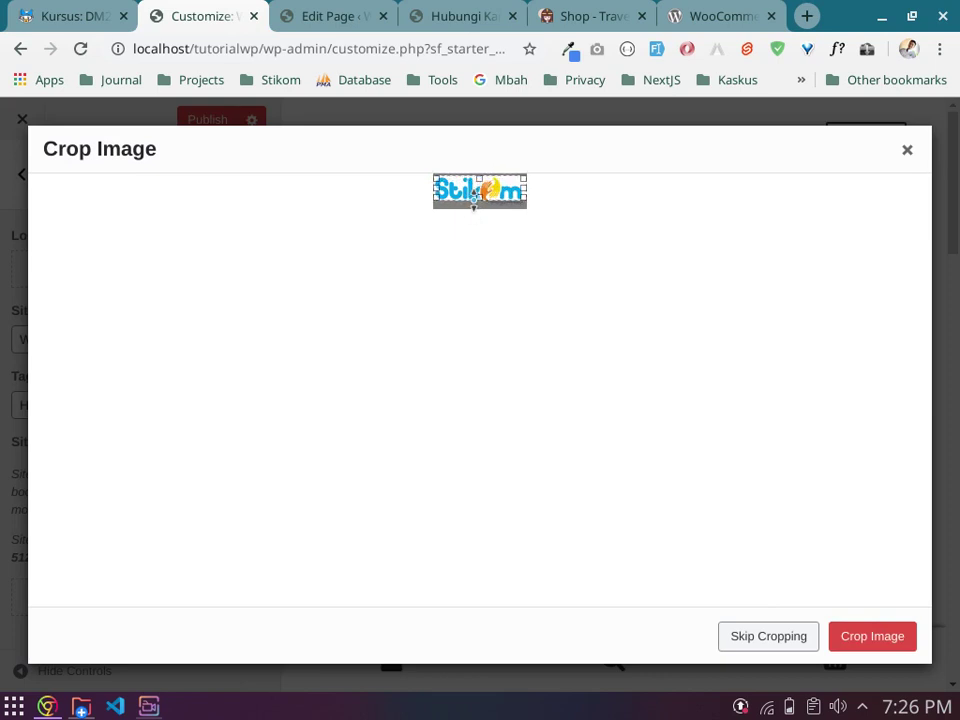
left_click(856, 637)
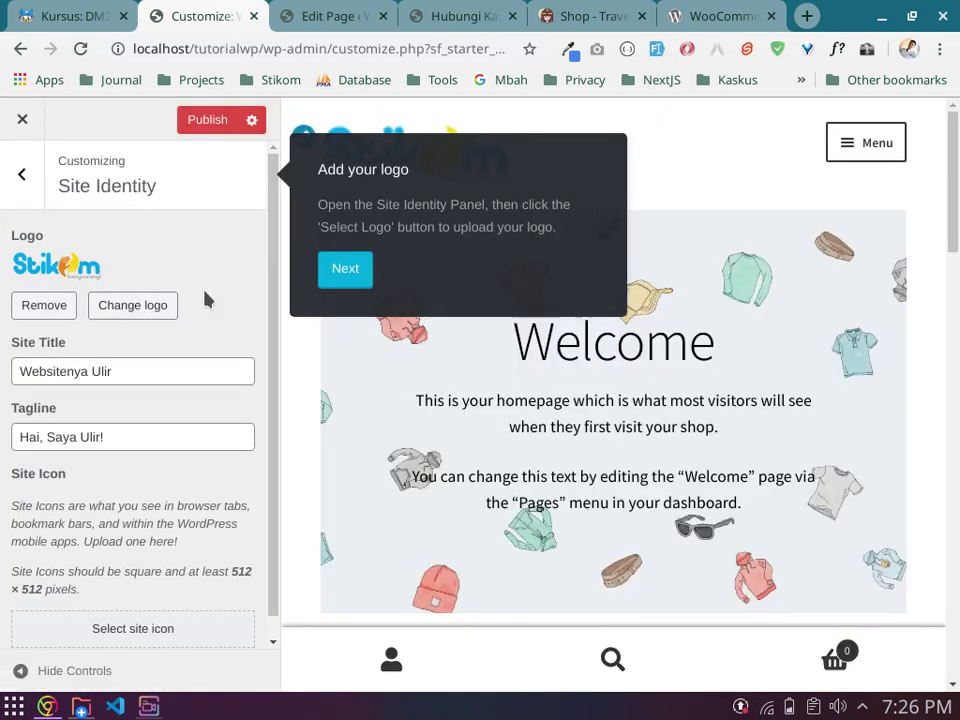
left_click(22, 178)
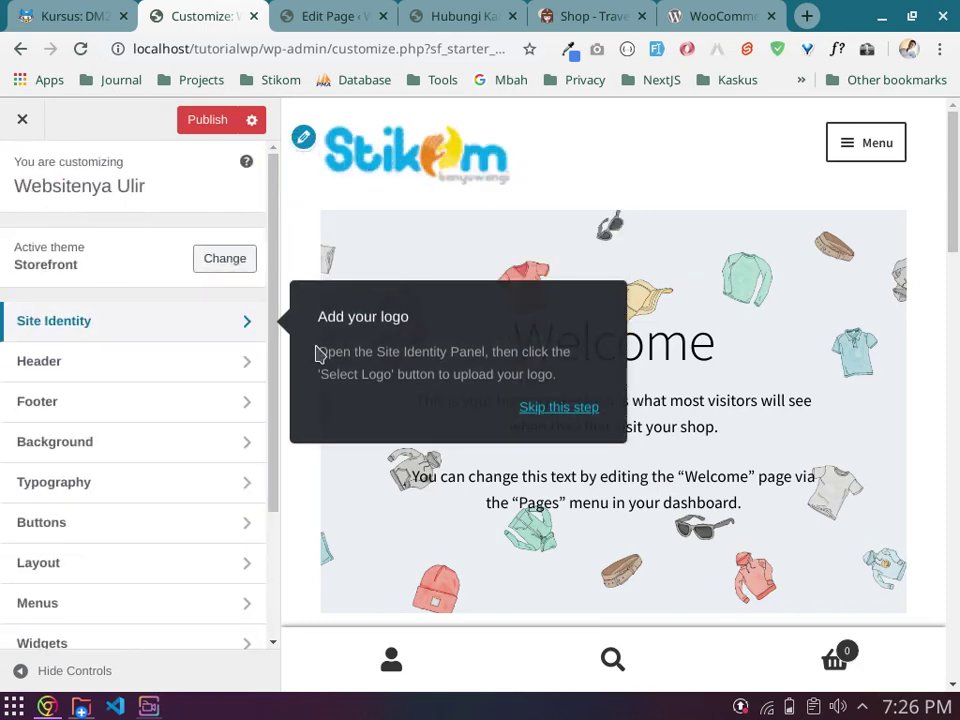
left_click(189, 366)
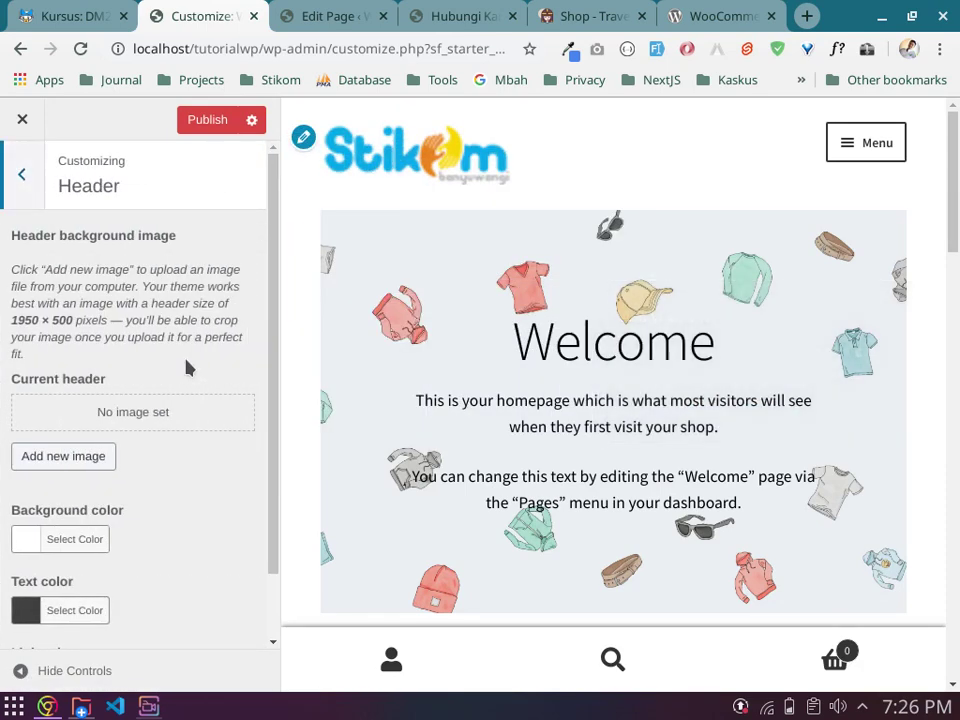
Step: Review the site preview and publish the Customizer changes so the Stikom logo goes live
scroll(598, 420, "down", 9)
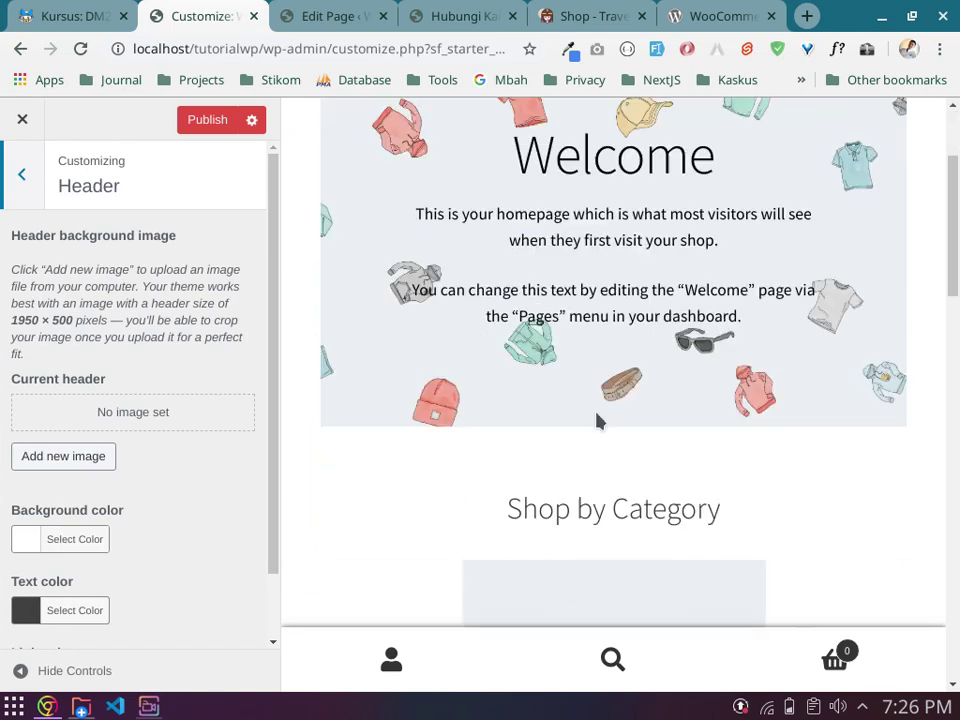
scroll(598, 420, "down", 8)
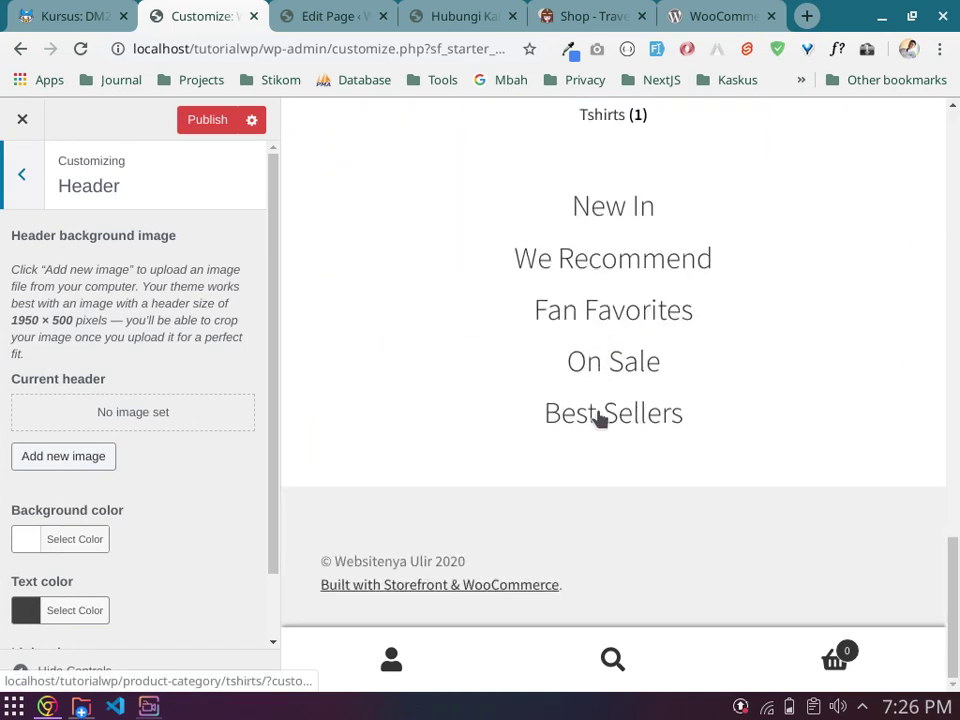
scroll(600, 416, "up", 7)
scroll(600, 405, "up", 8)
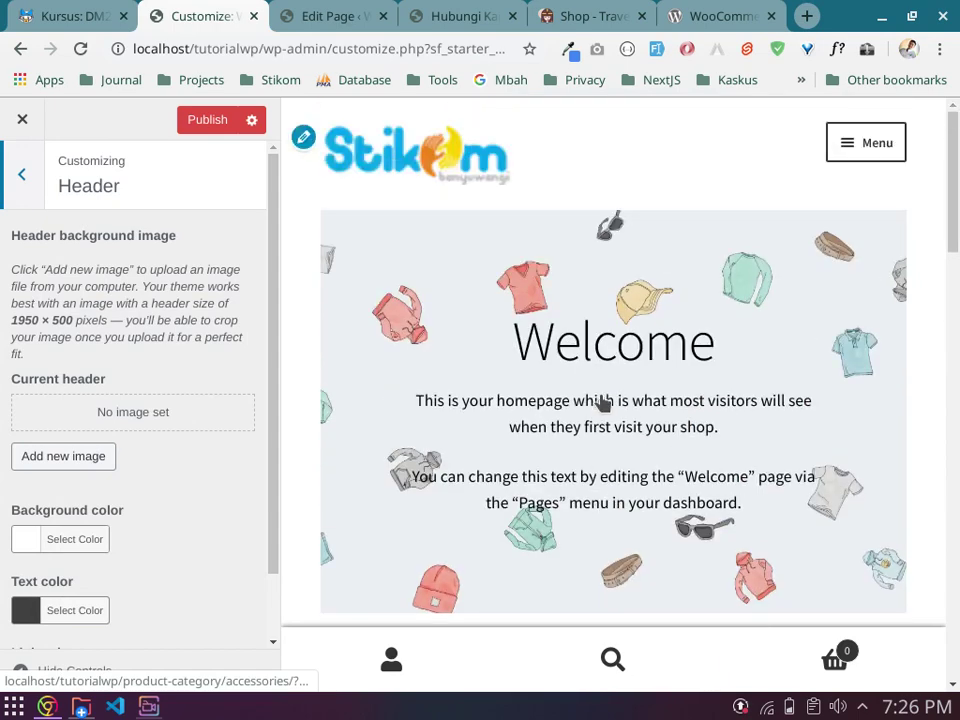
left_click(217, 130)
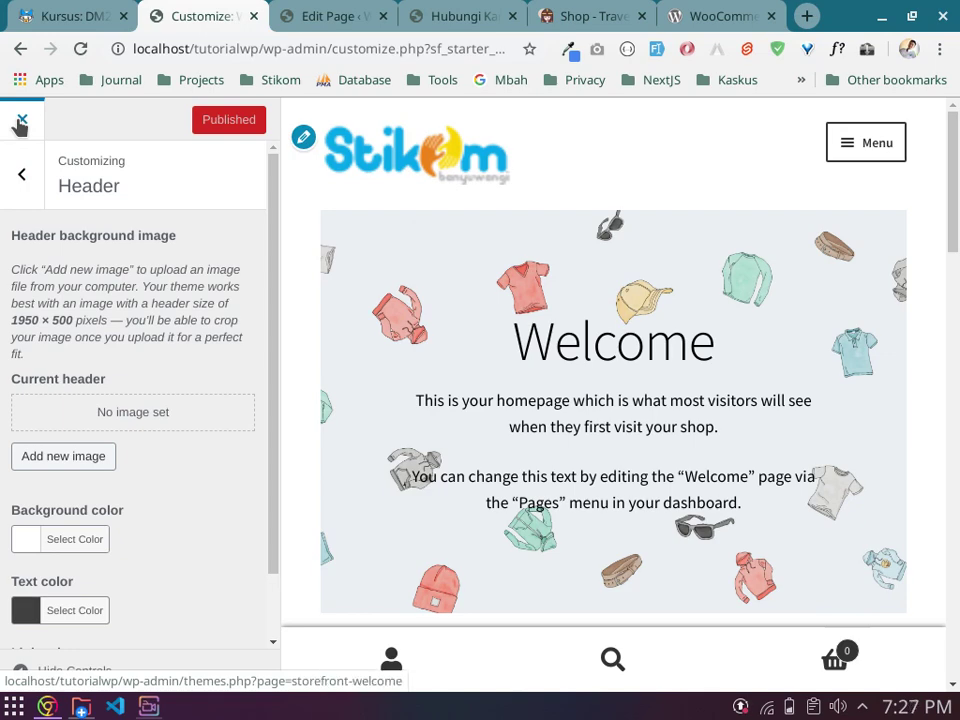
left_click(22, 174)
Step: Check the Homepage Settings, keeping Homepage as the static homepage
scroll(129, 469, "down", 3)
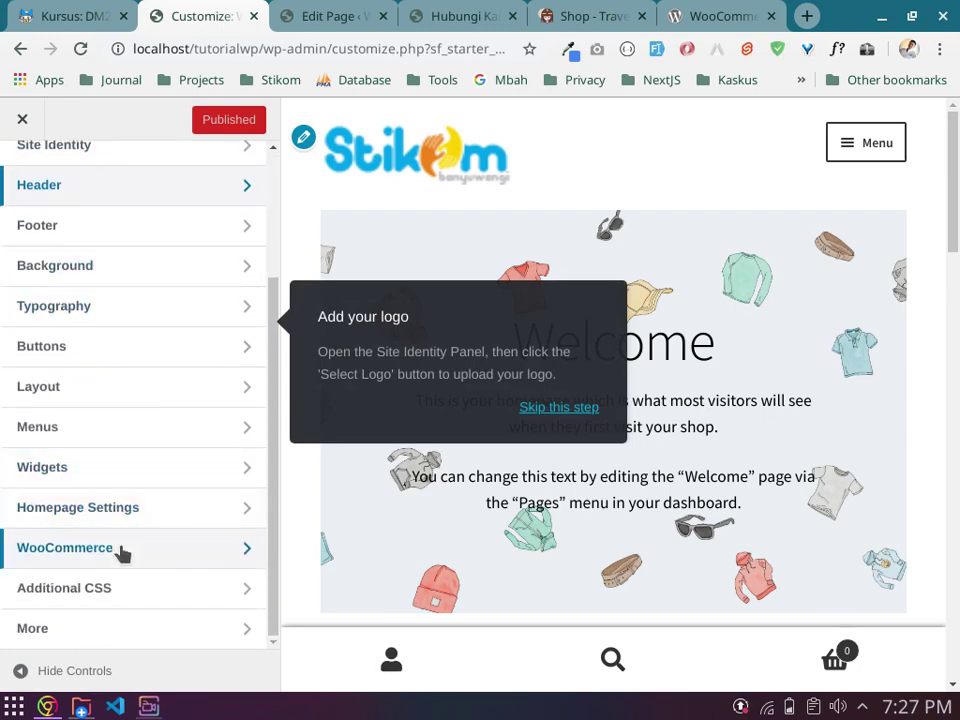
left_click(118, 551)
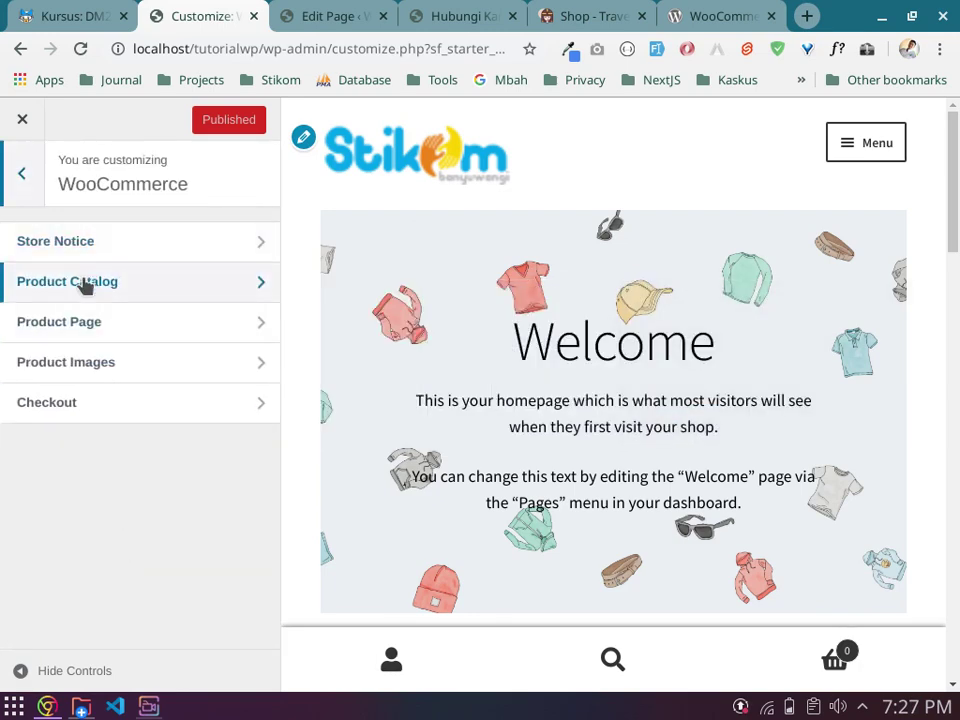
left_click(22, 174)
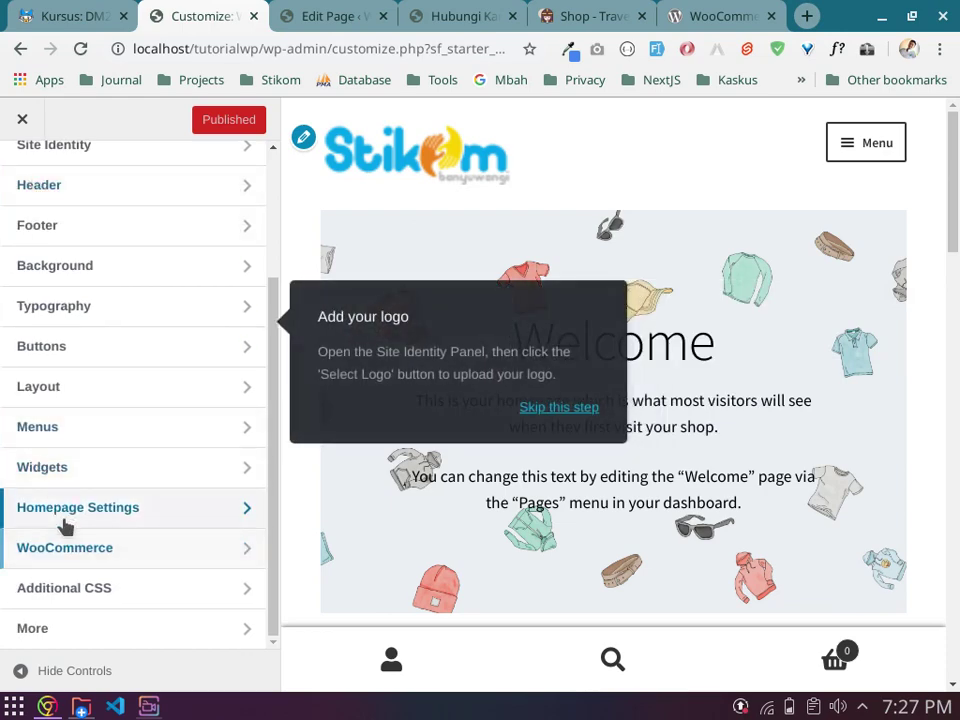
left_click(60, 514)
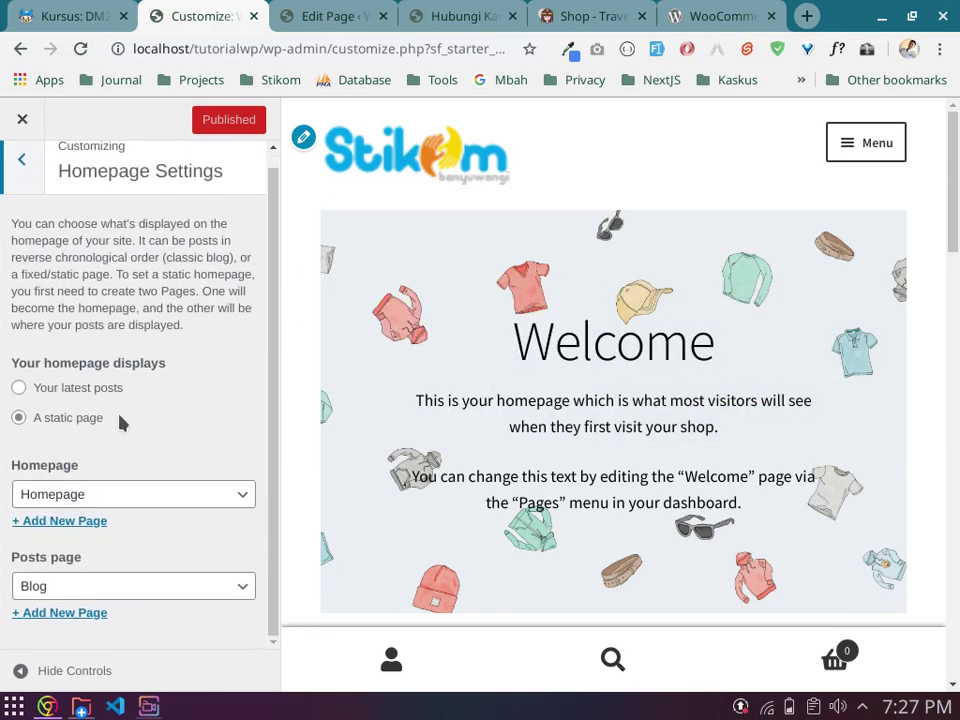
left_click(148, 496)
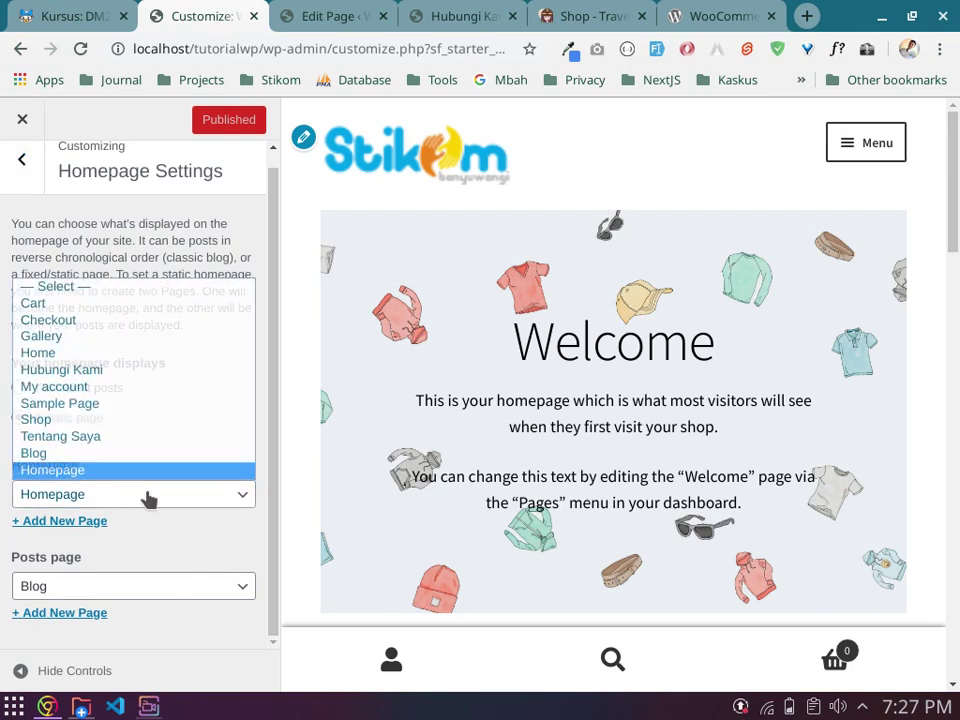
left_click(150, 498)
left_click(22, 160)
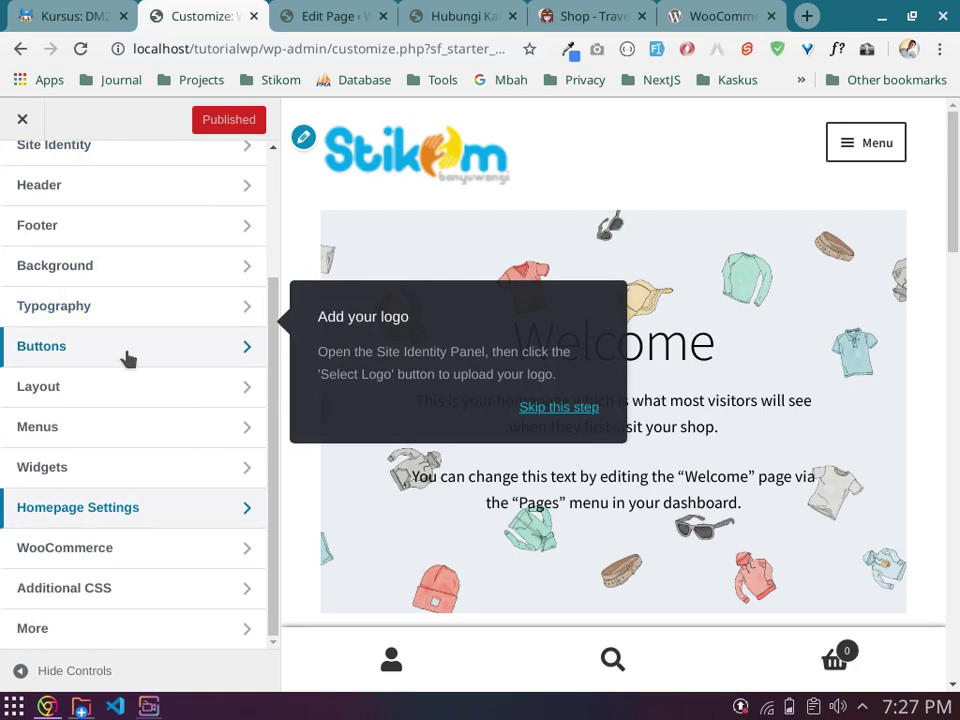
Step: Review the WooCommerce Product Catalog settings: 3 products per row, 4 rows per page
left_click(126, 552)
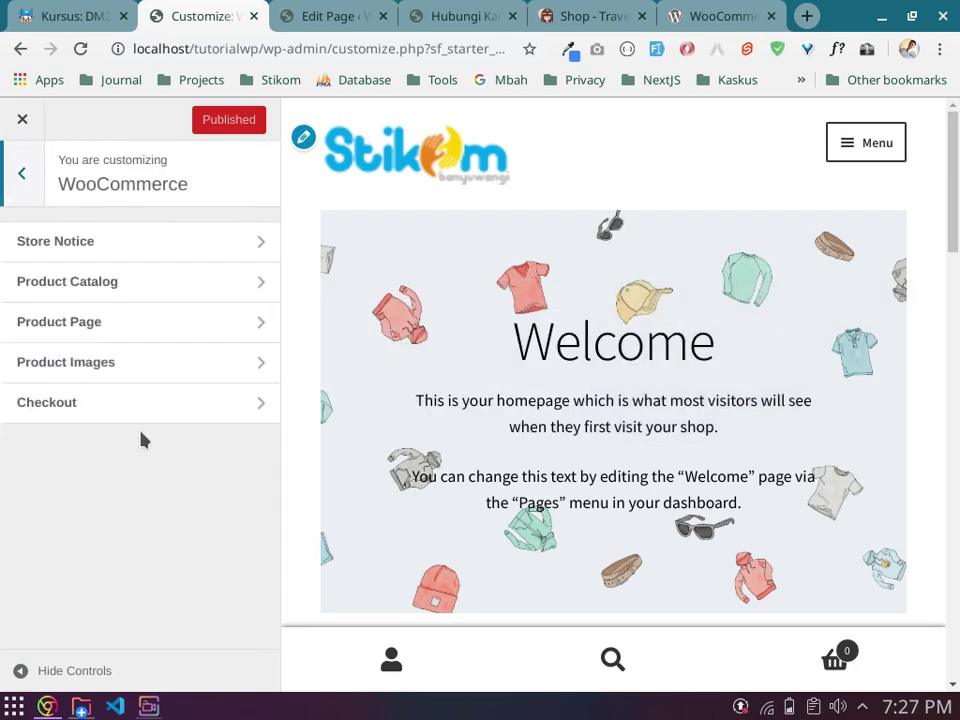
left_click(143, 330)
left_click(24, 180)
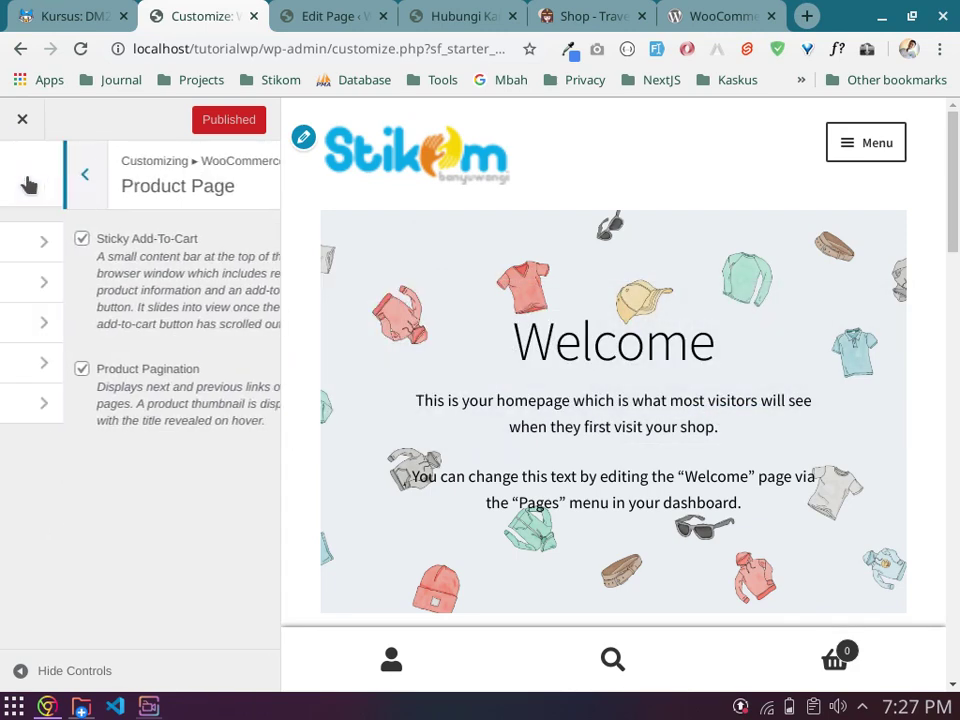
left_click(84, 281)
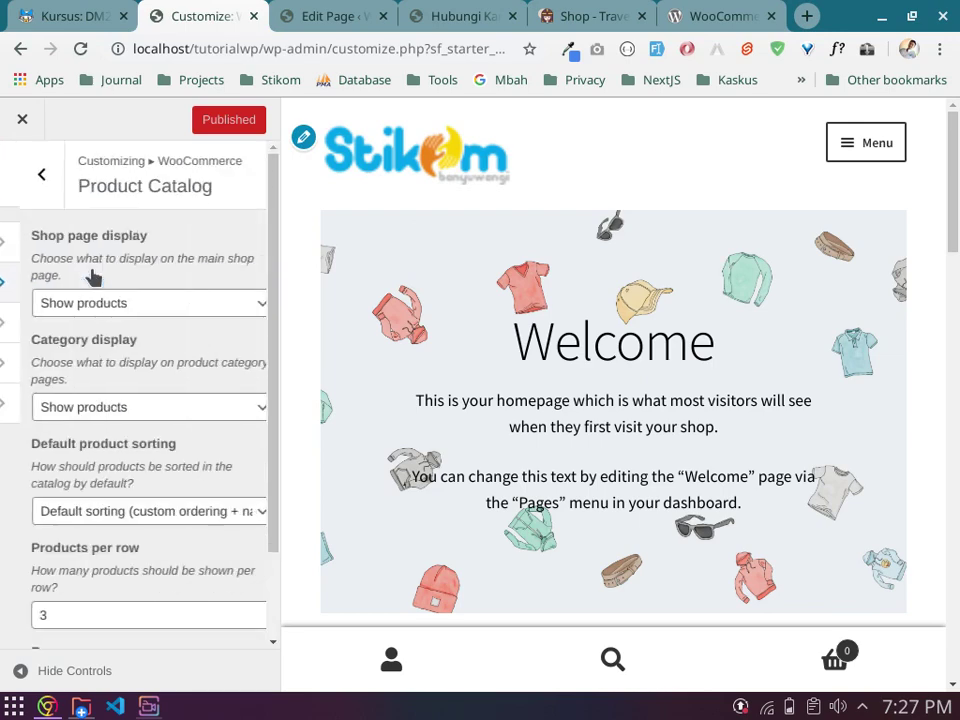
scroll(123, 328, "down", 1)
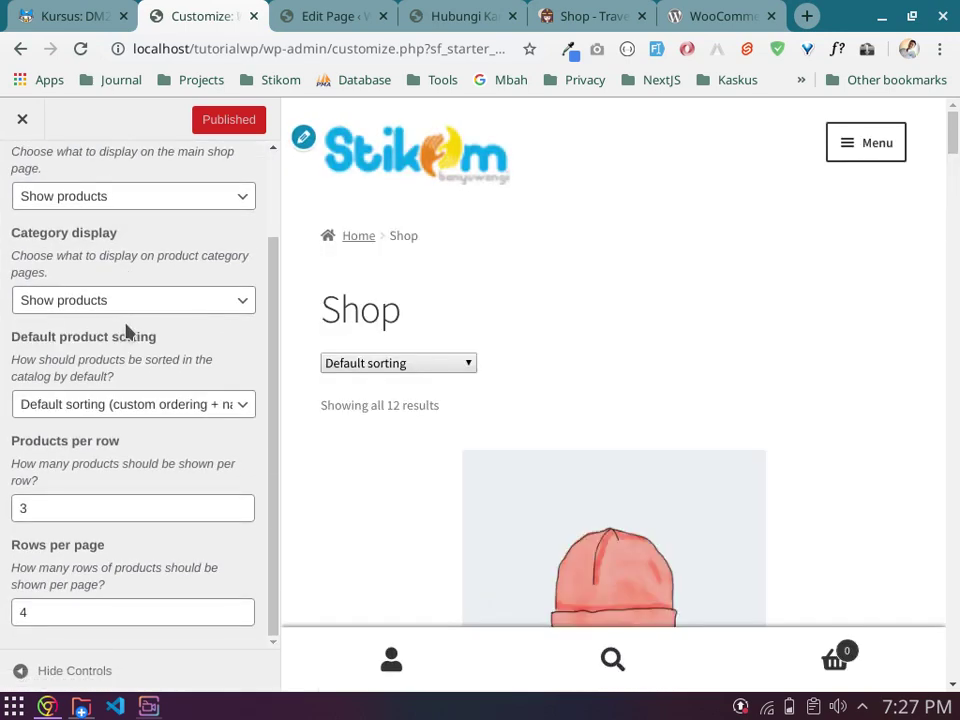
scroll(491, 446, "down", 5)
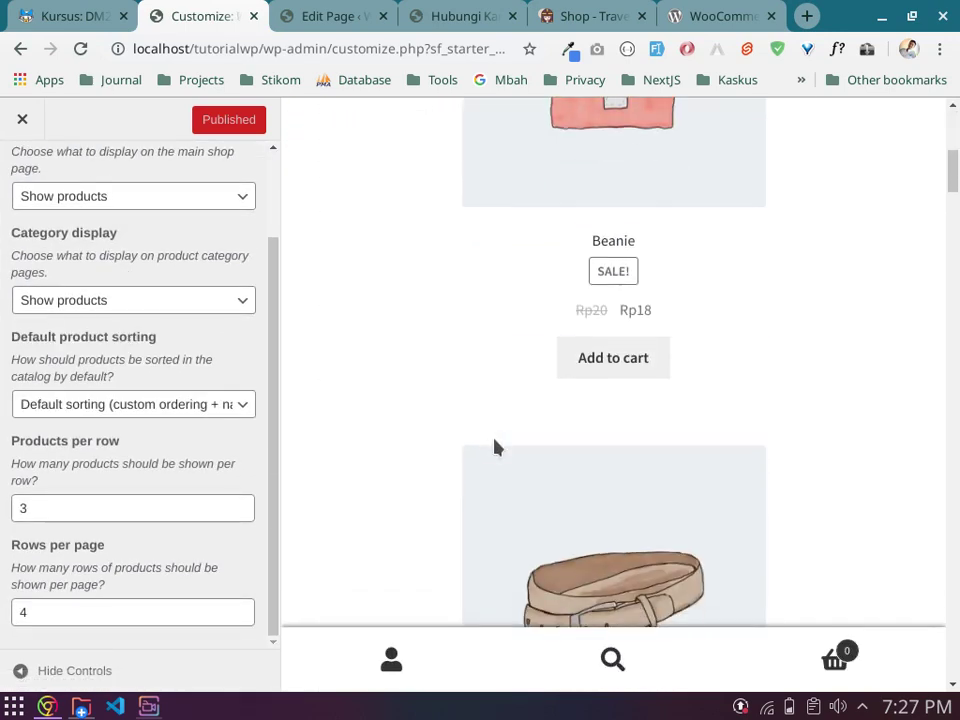
scroll(493, 447, "up", 3)
scroll(493, 447, "up", 2)
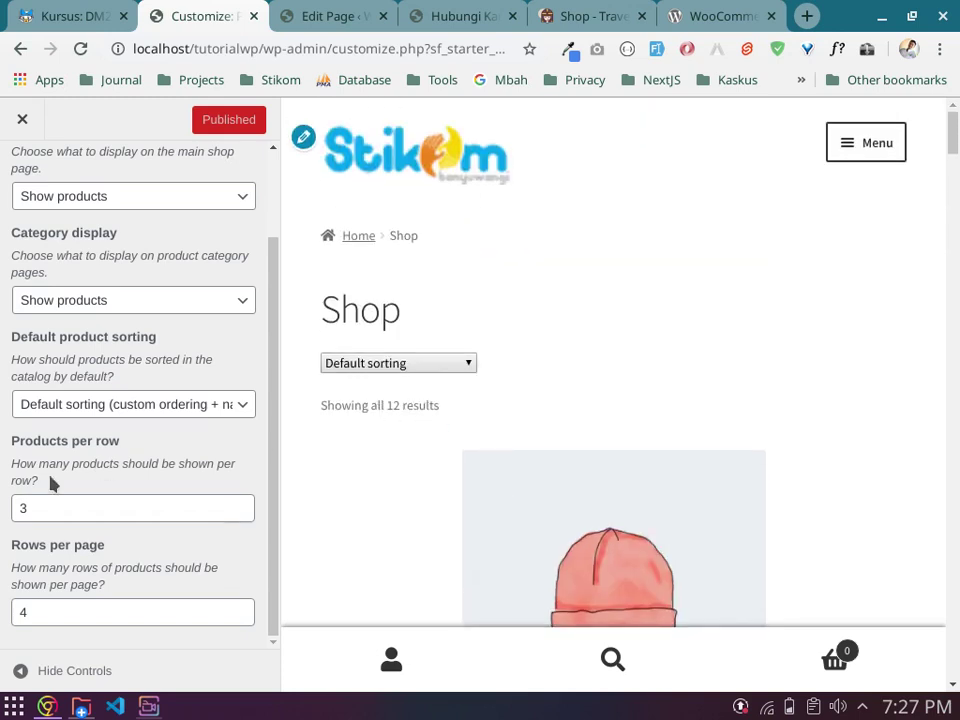
scroll(152, 348, "up", 1)
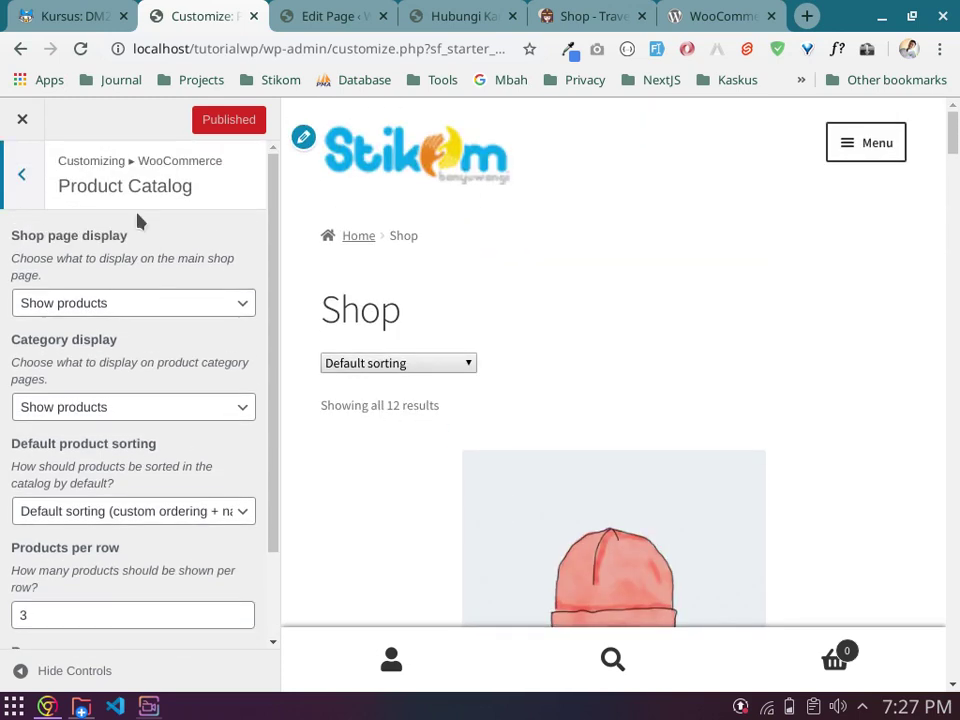
left_click(23, 121)
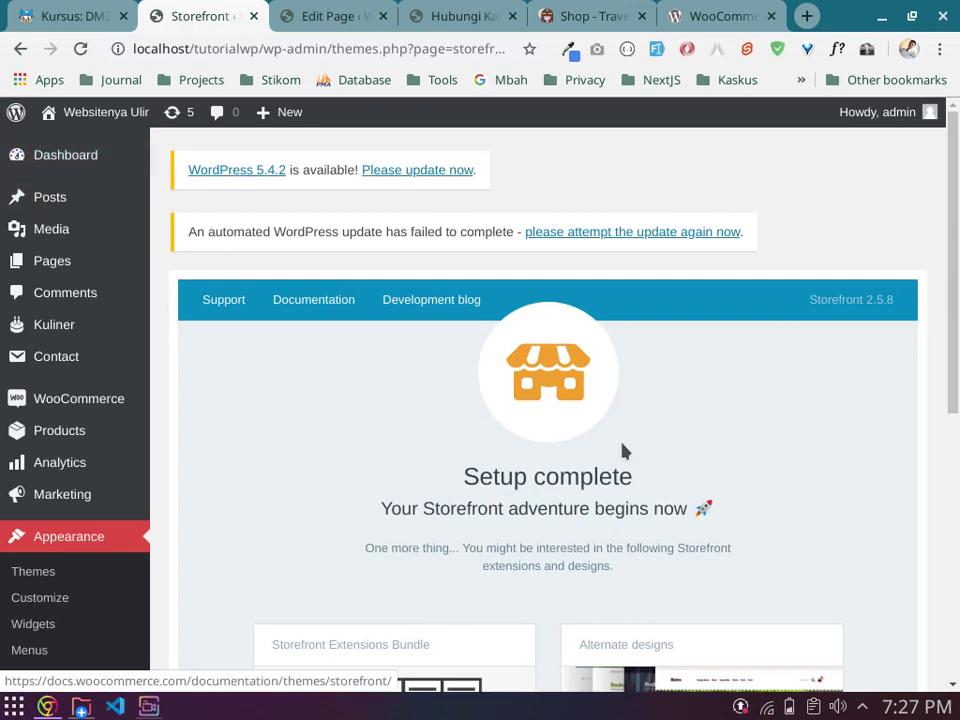
Step: Close the Customizer and open the All Products list in a new browser tab
scroll(651, 443, "down", 5)
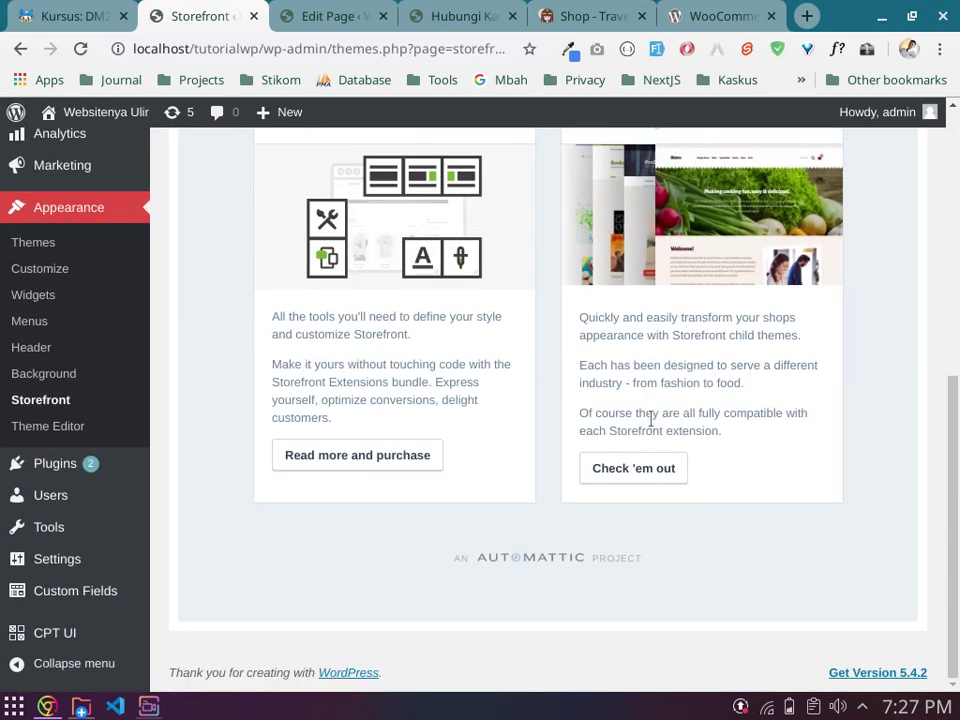
scroll(651, 420, "up", 8)
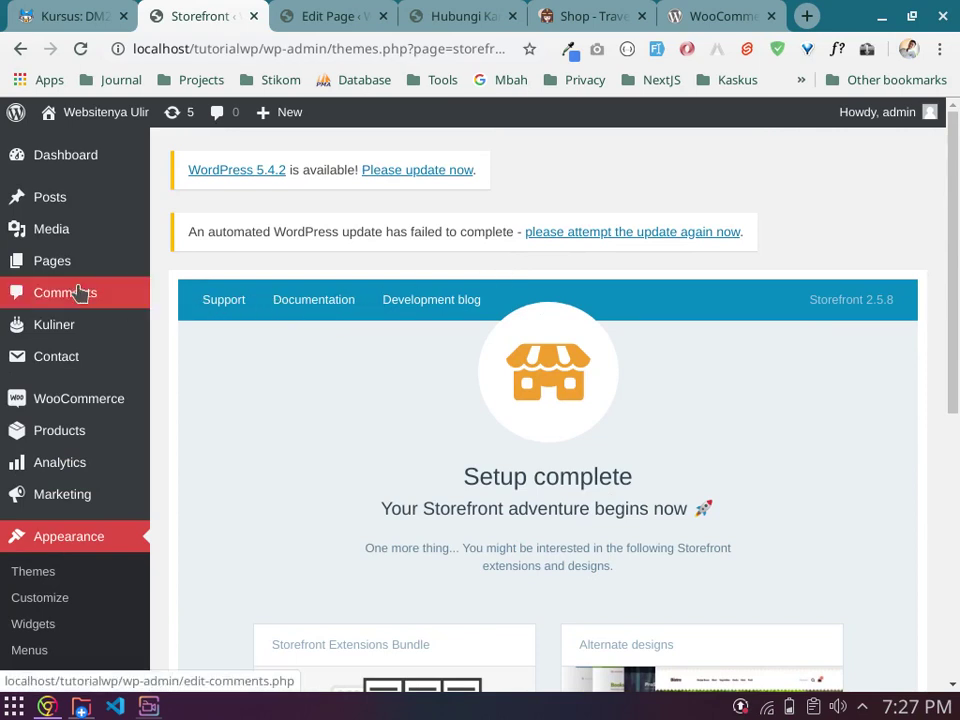
mouse_move(68, 437)
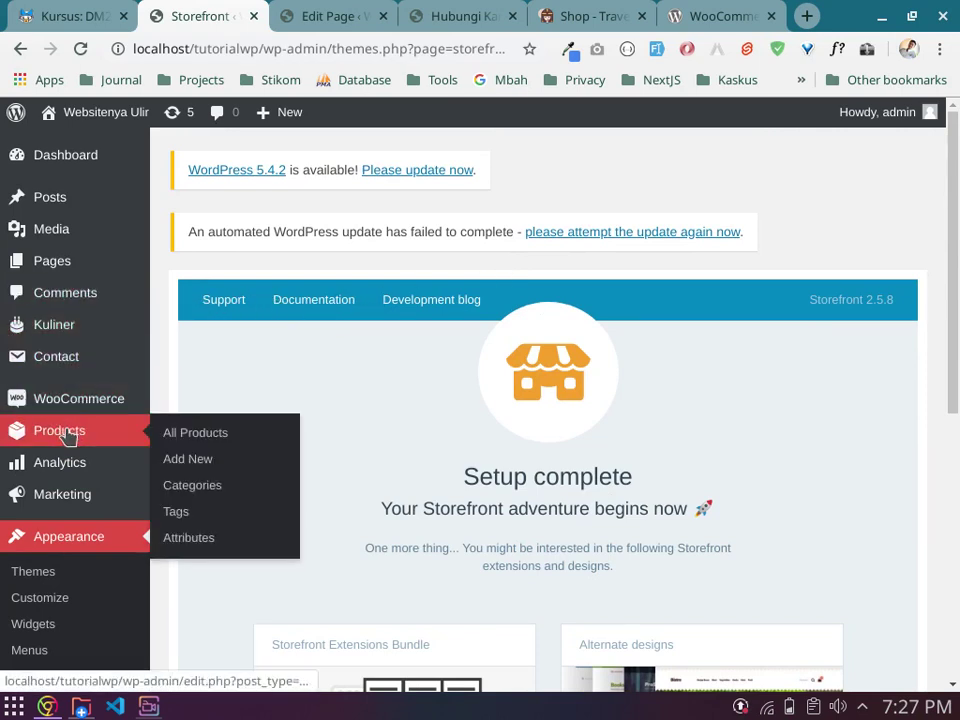
middle_click(248, 441)
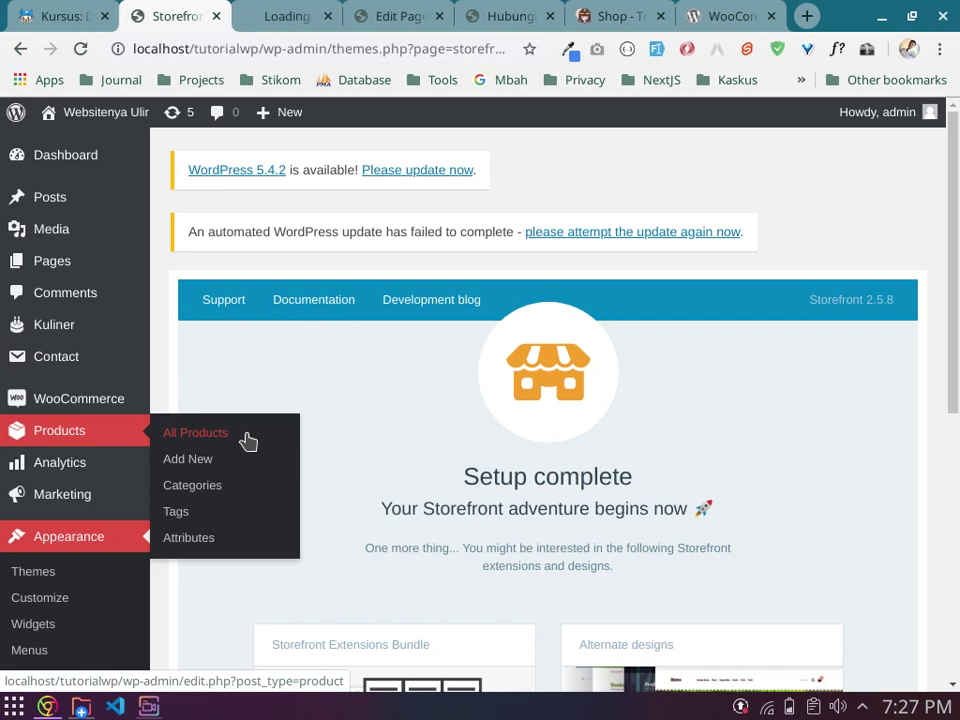
left_click(281, 12)
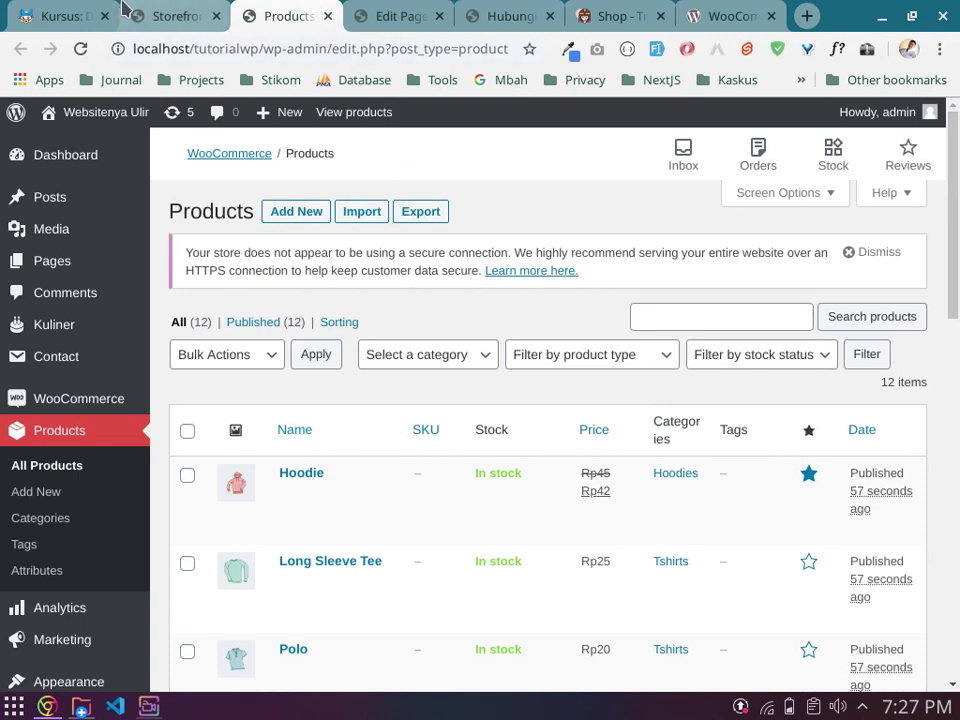
Step: Switch back to the Storefront setup browser tab
left_click(162, 14)
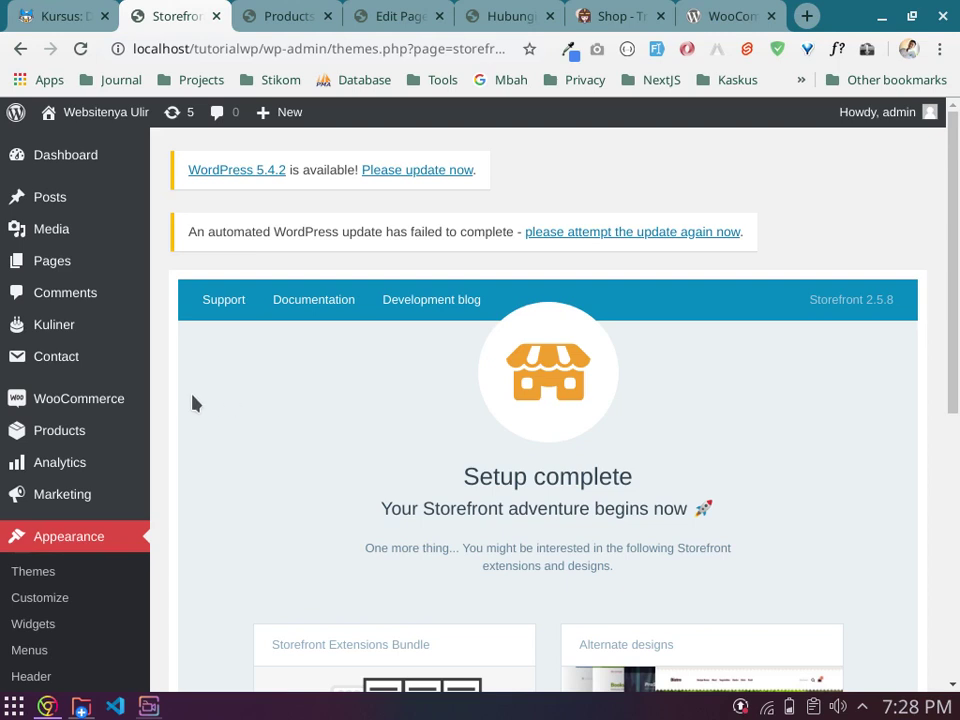
mouse_move(111, 411)
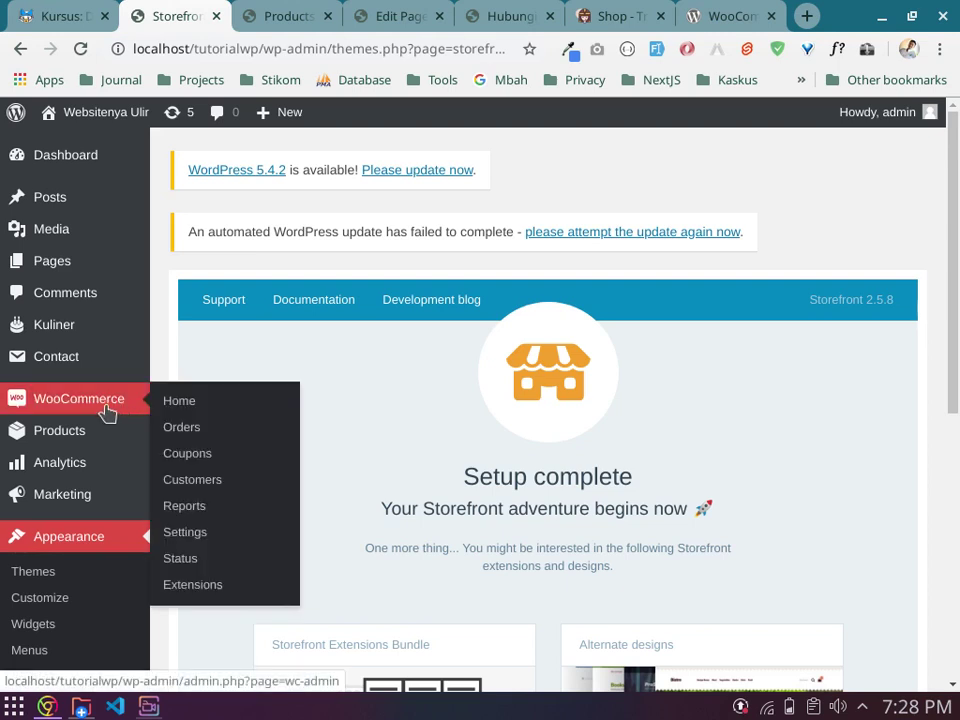
mouse_move(99, 440)
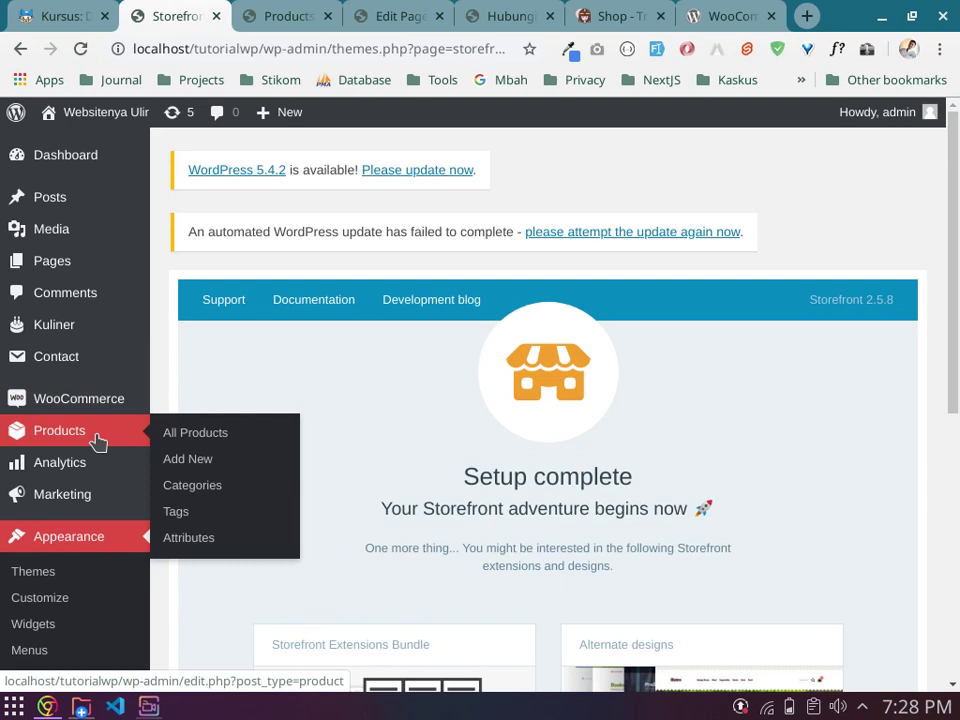
mouse_move(80, 473)
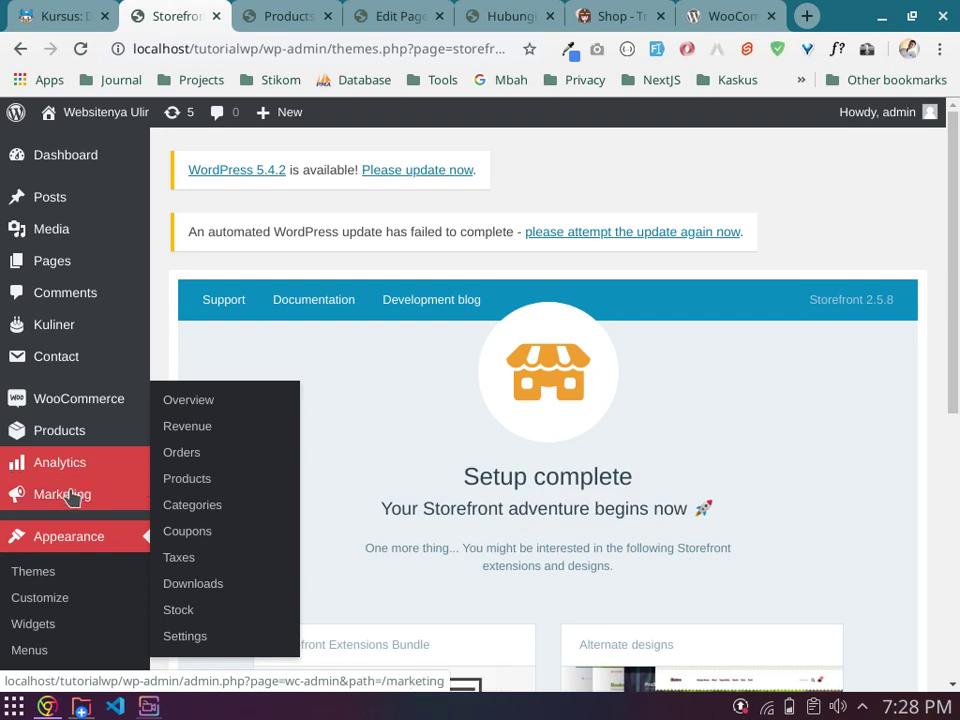
mouse_move(72, 503)
scroll(72, 503, "down", 2)
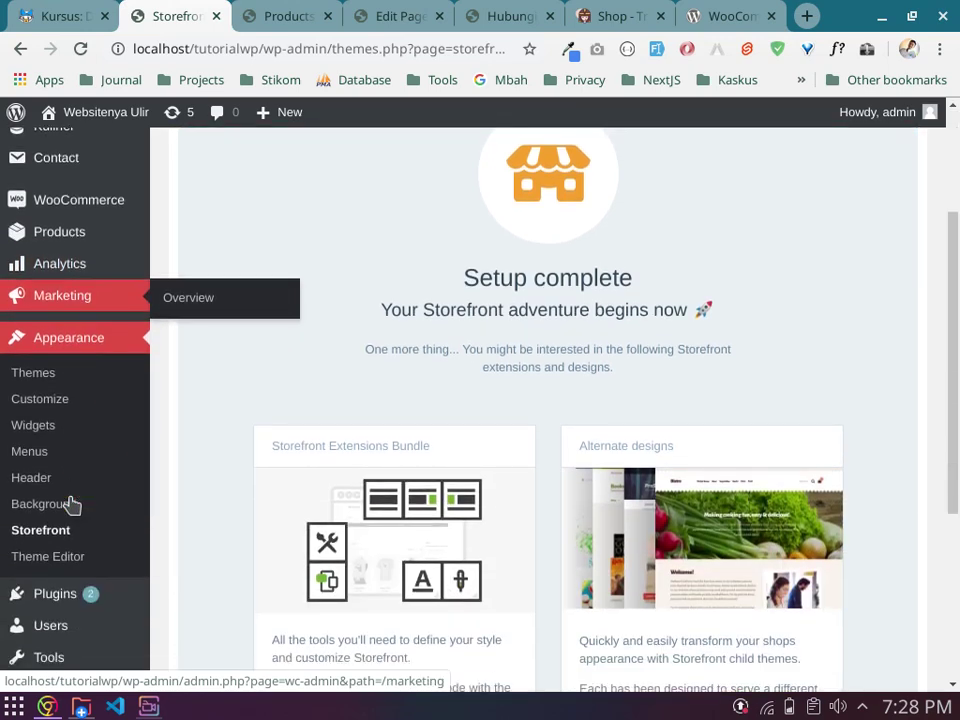
scroll(72, 503, "down", 2)
scroll(72, 503, "up", 3)
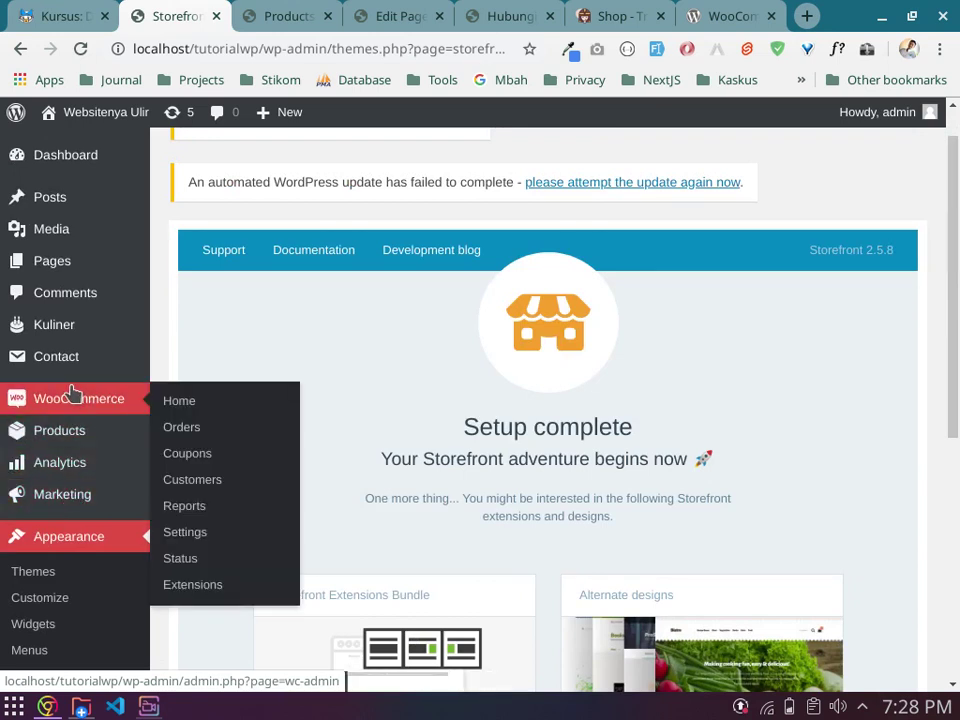
mouse_move(60, 457)
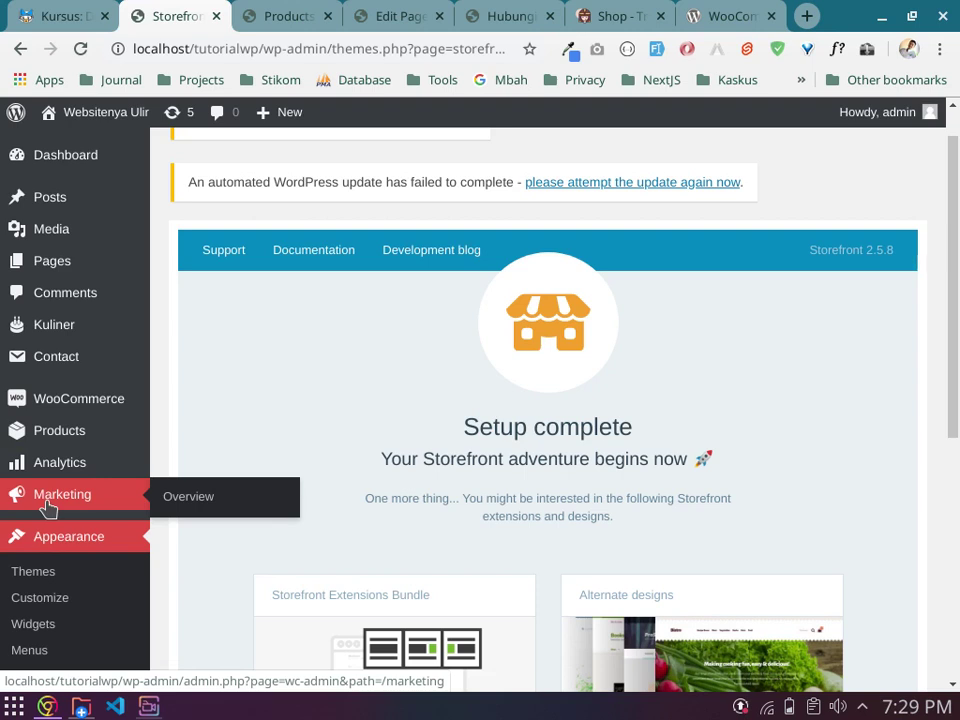
mouse_move(78, 403)
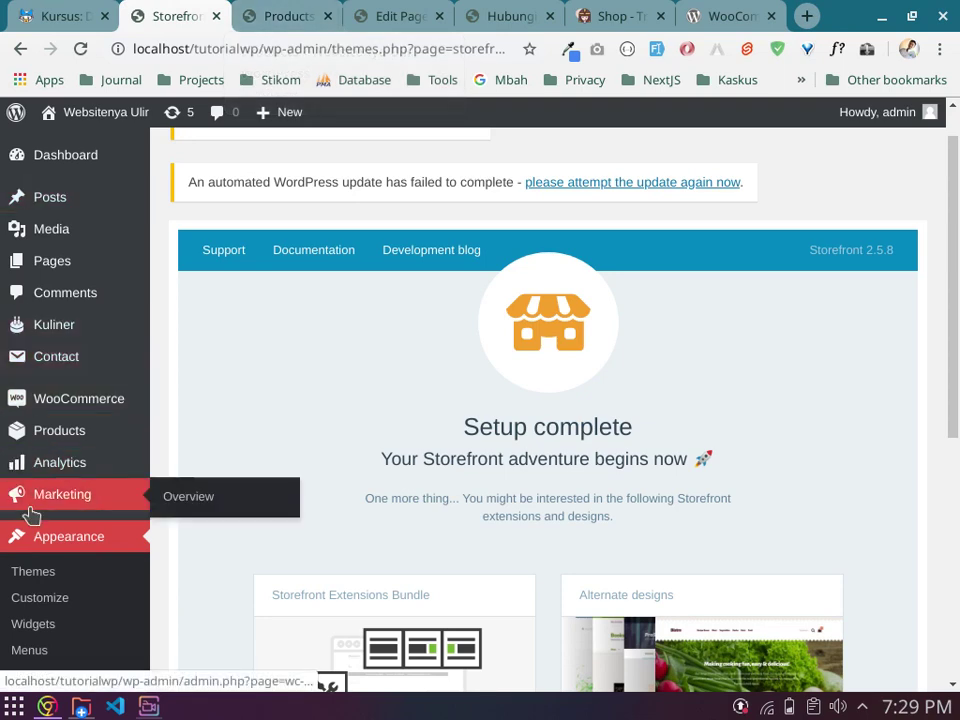
Step: Open the Products list, then open the shop's public site in a new tab via Visit Site
left_click(46, 436)
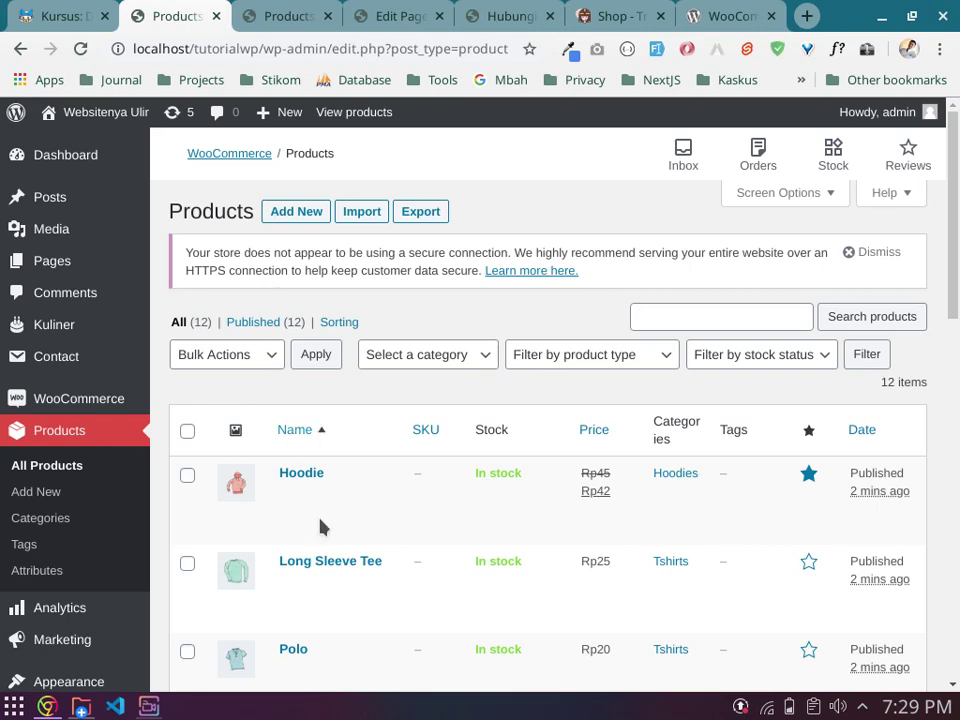
scroll(328, 551, "down", 10)
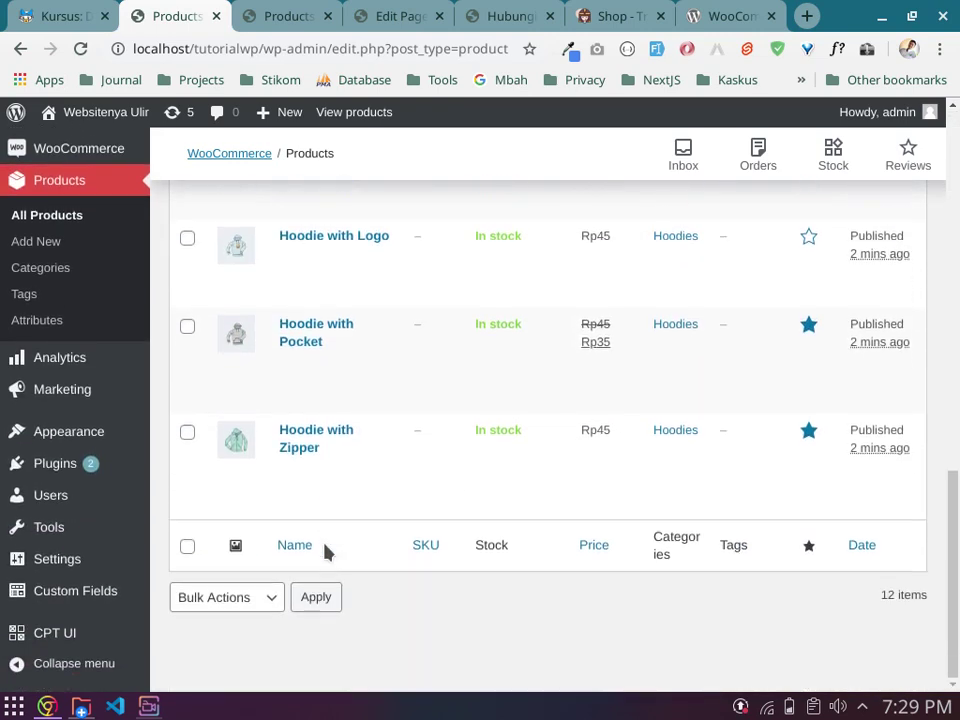
scroll(322, 551, "up", 10)
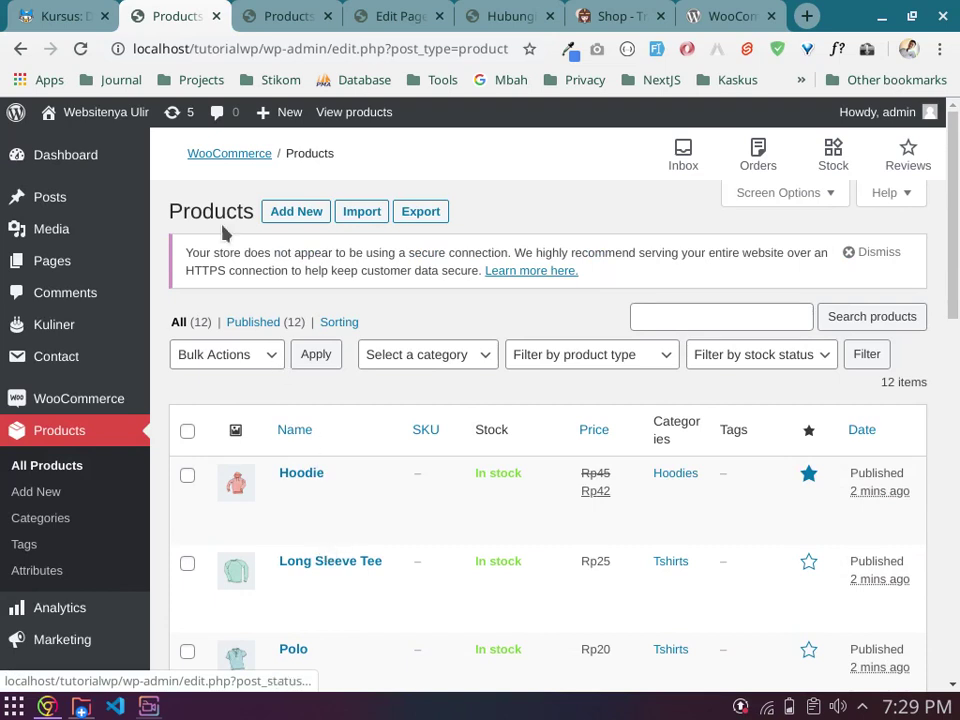
mouse_move(77, 128)
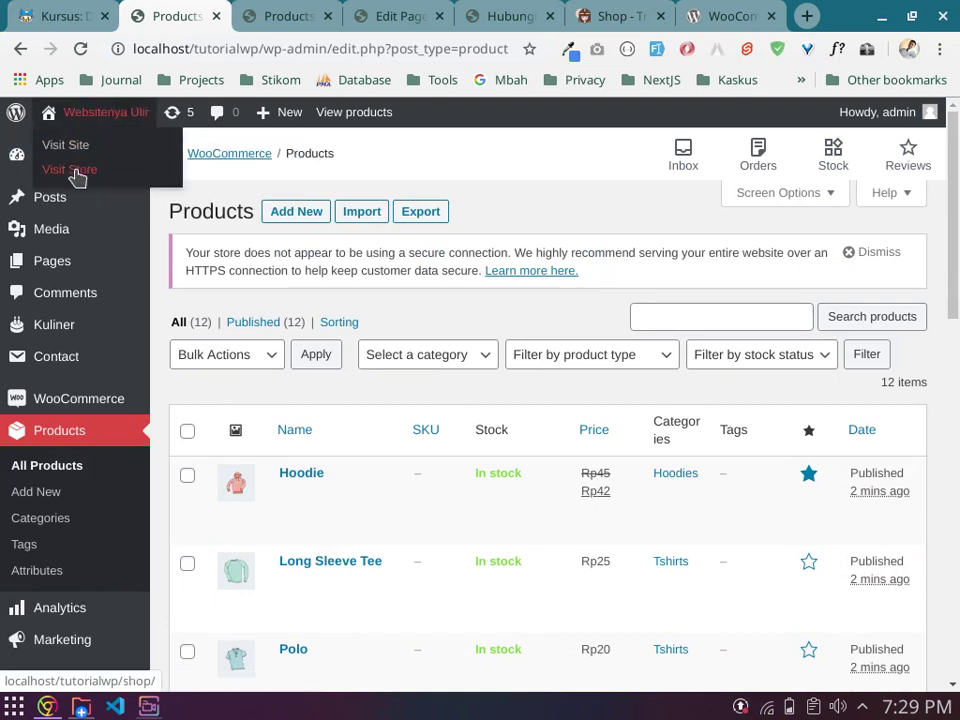
middle_click(72, 146)
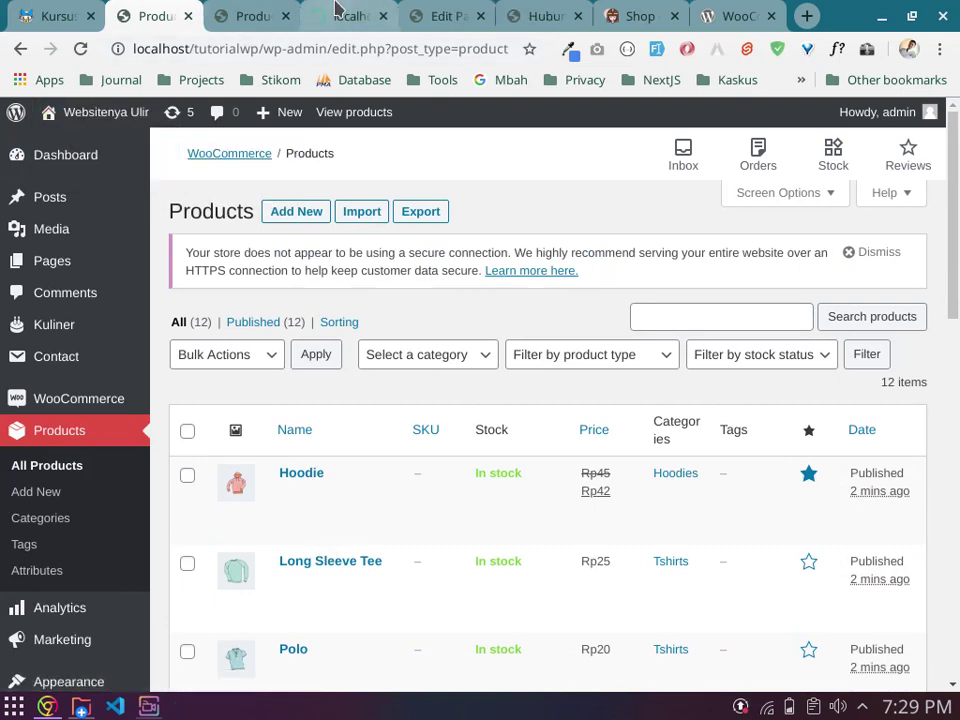
left_click(336, 10)
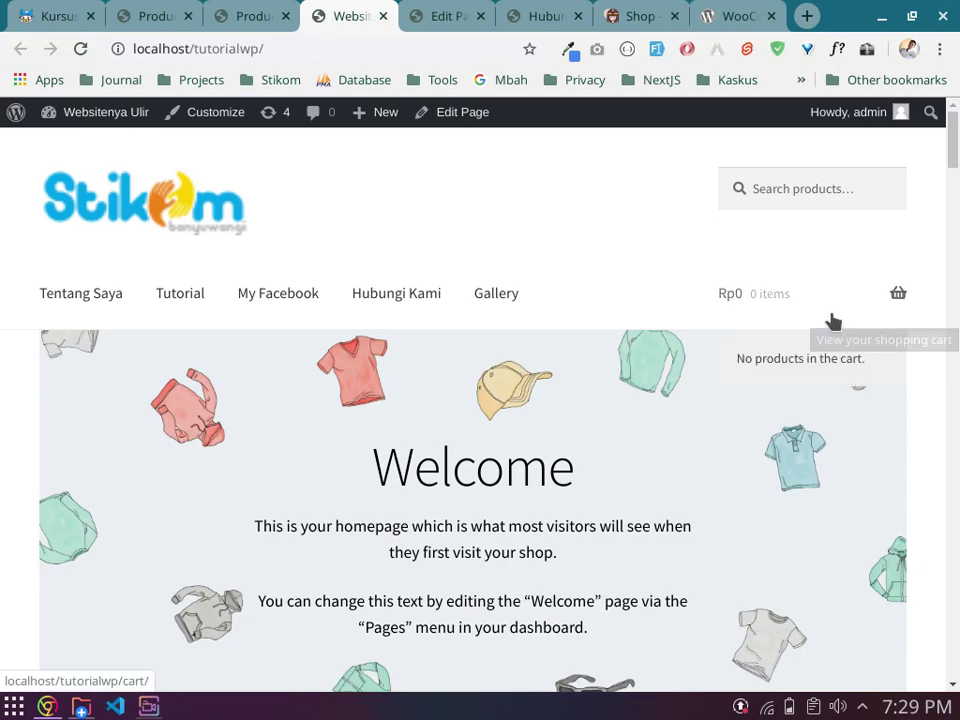
left_click(655, 12)
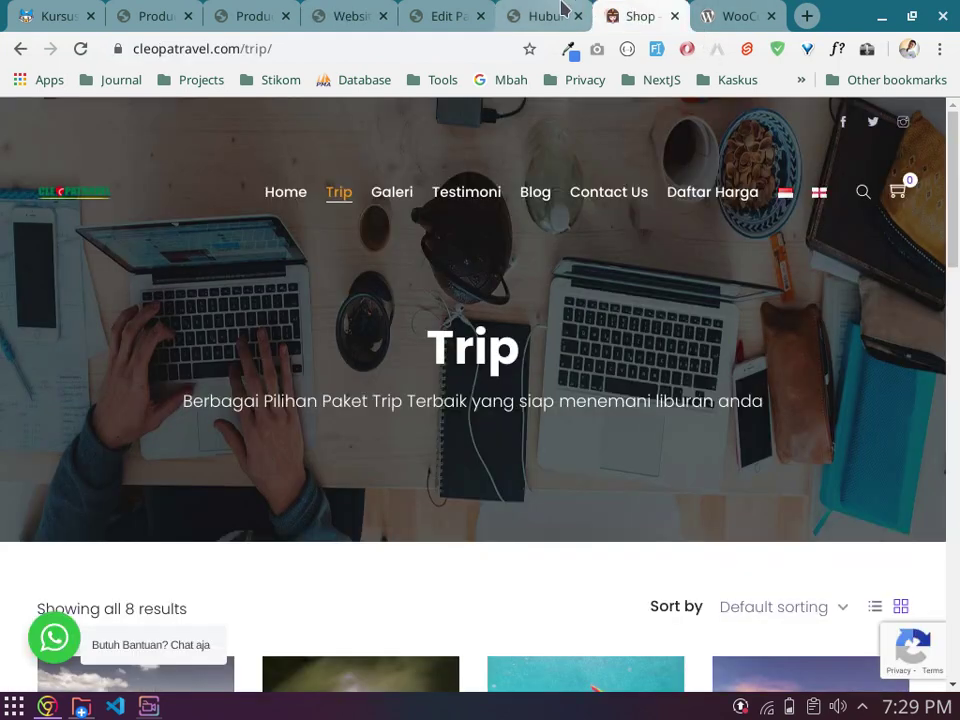
left_click(561, 12)
scroll(514, 371, "down", 6)
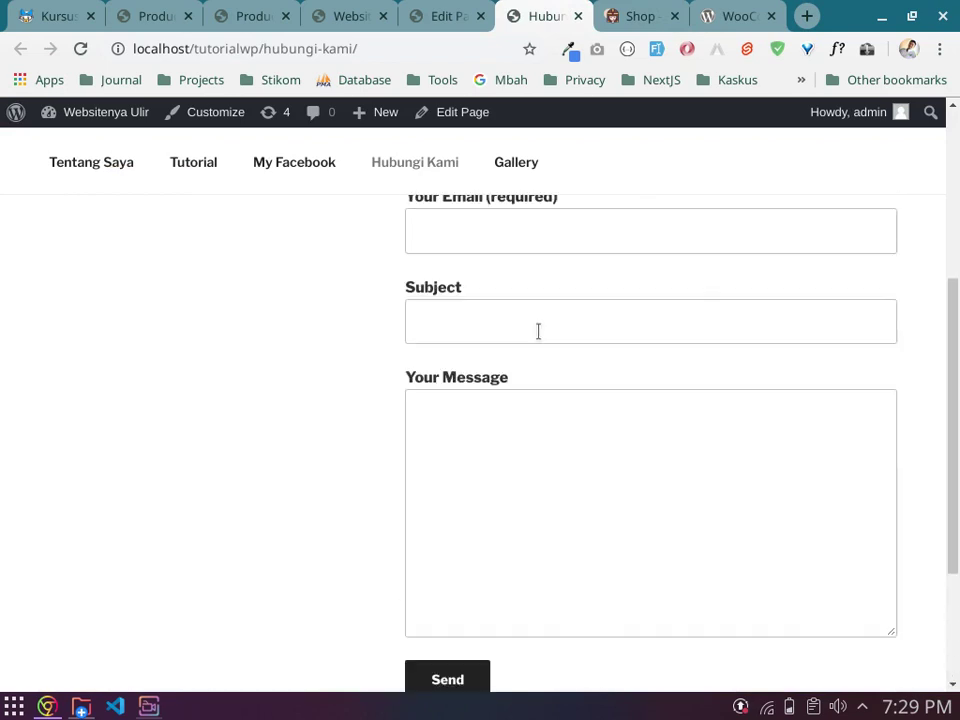
scroll(538, 330, "up", 1)
left_click(340, 12)
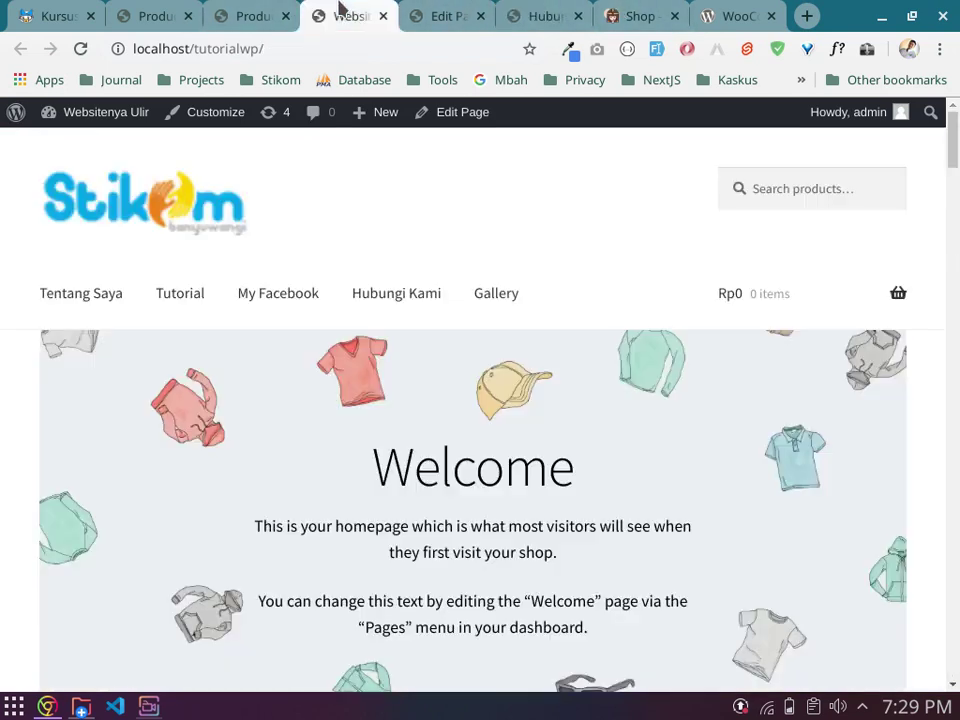
scroll(455, 415, "down", 2)
scroll(461, 413, "down", 6)
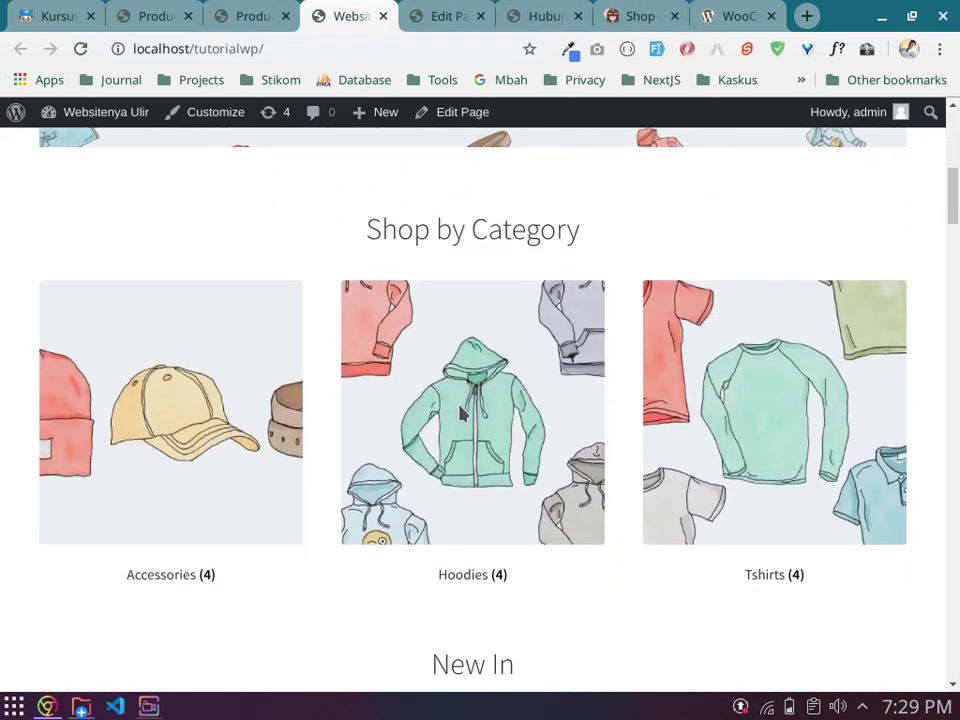
scroll(461, 413, "down", 3)
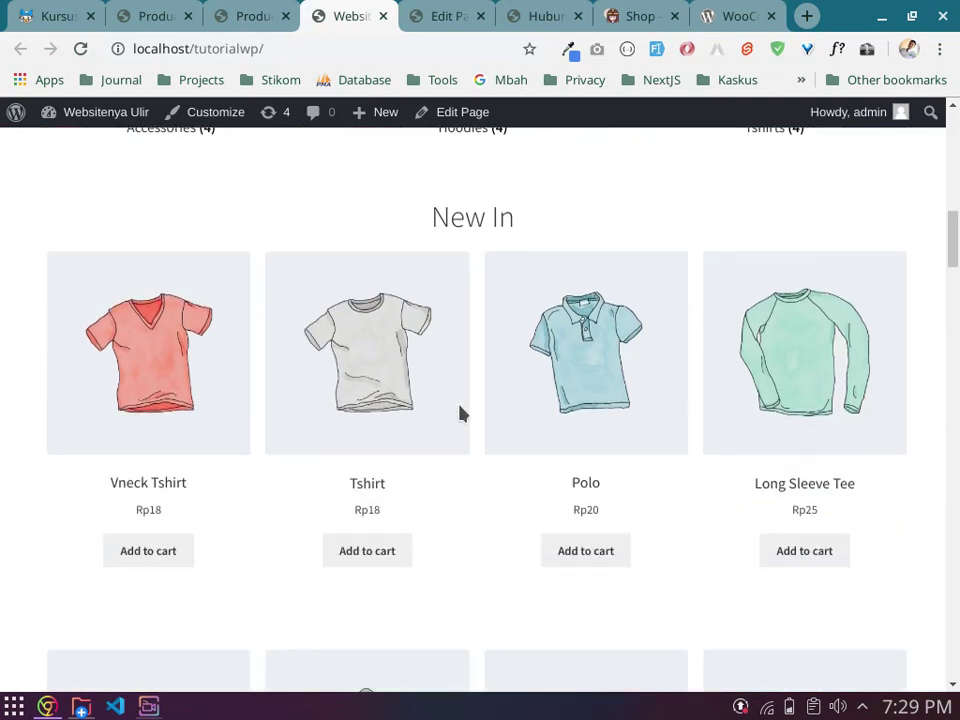
scroll(461, 413, "down", 2)
scroll(461, 413, "down", 10)
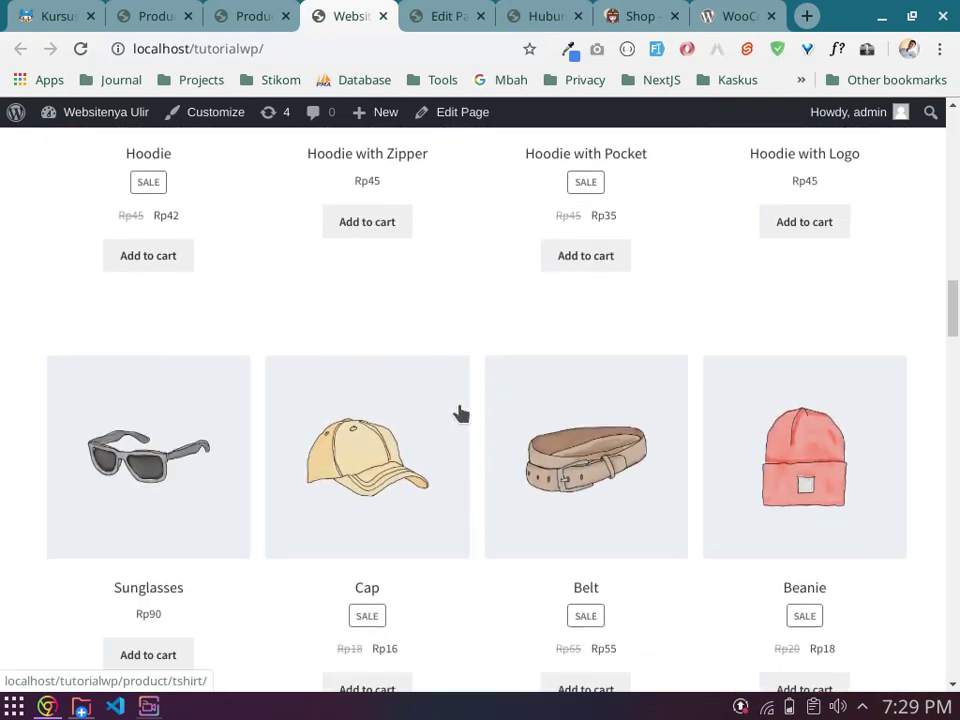
scroll(461, 413, "down", 11)
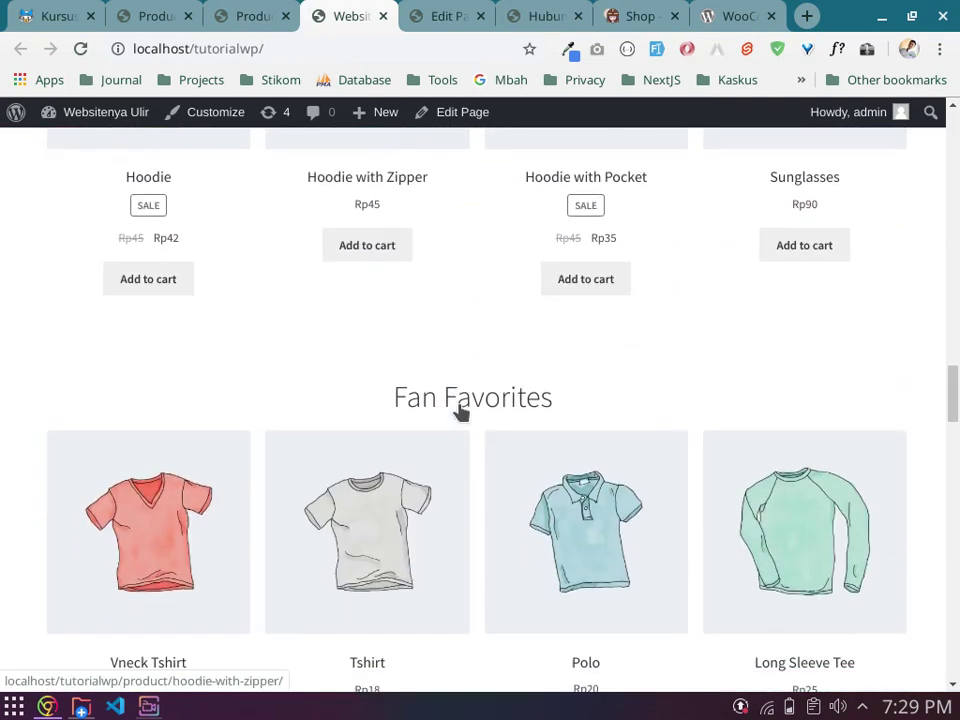
scroll(463, 400, "down", 10)
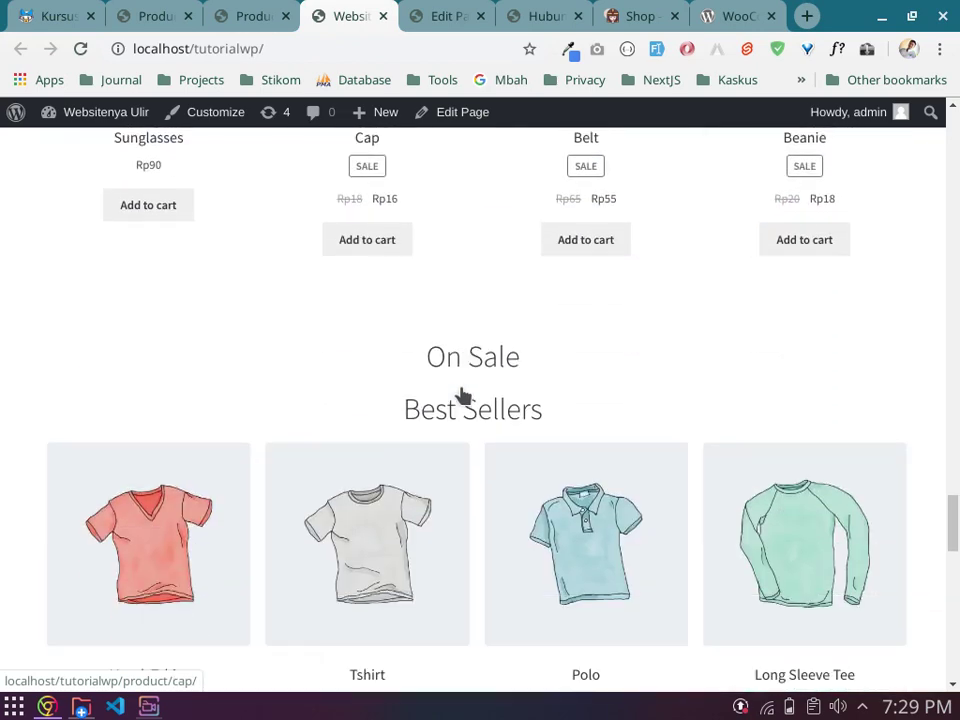
scroll(463, 396, "down", 1)
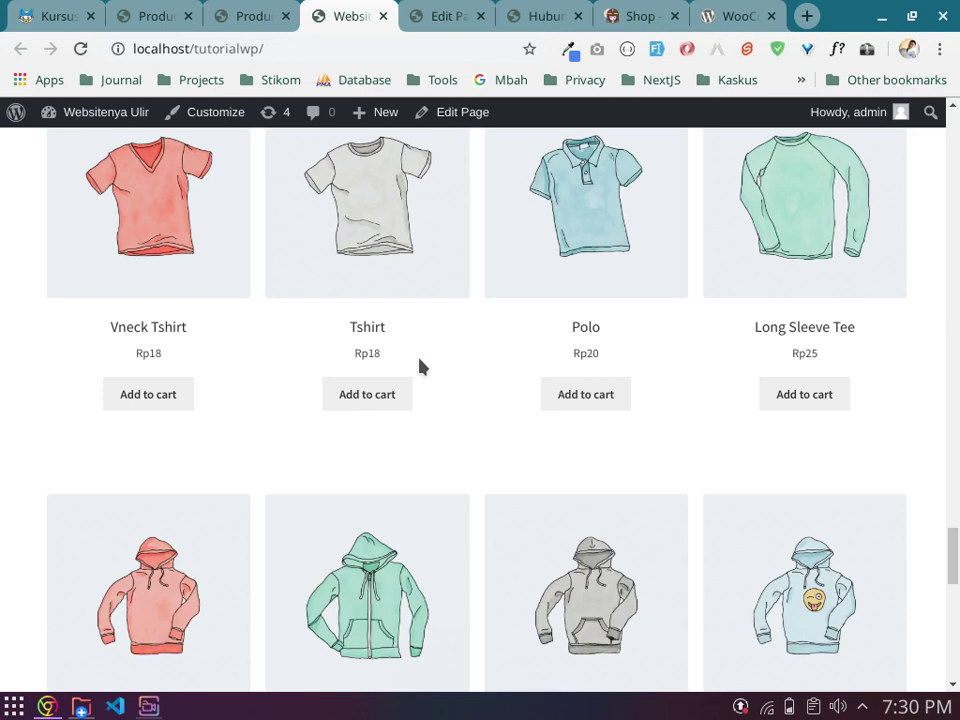
scroll(420, 367, "up", 4)
scroll(433, 470, "down", 1)
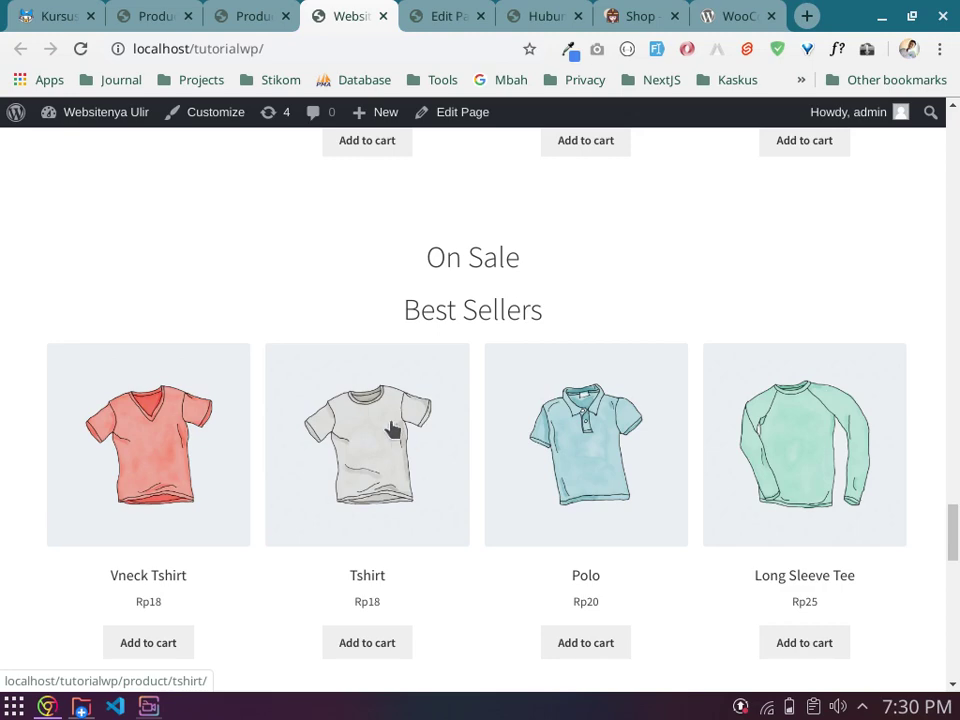
scroll(381, 400, "up", 10)
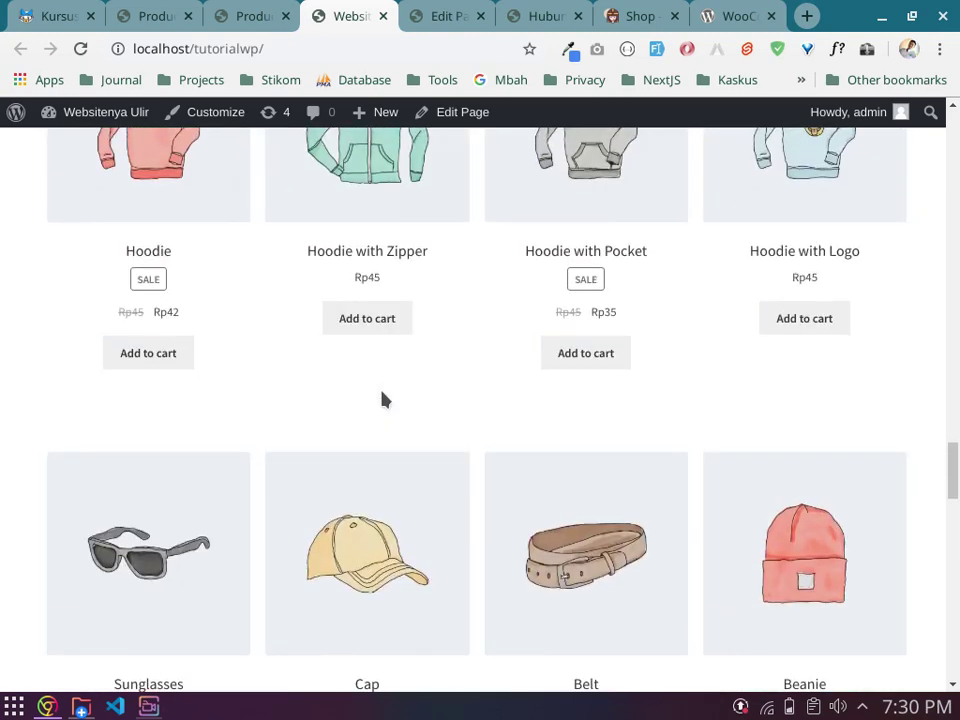
scroll(398, 382, "down", 5)
scroll(396, 379, "up", 10)
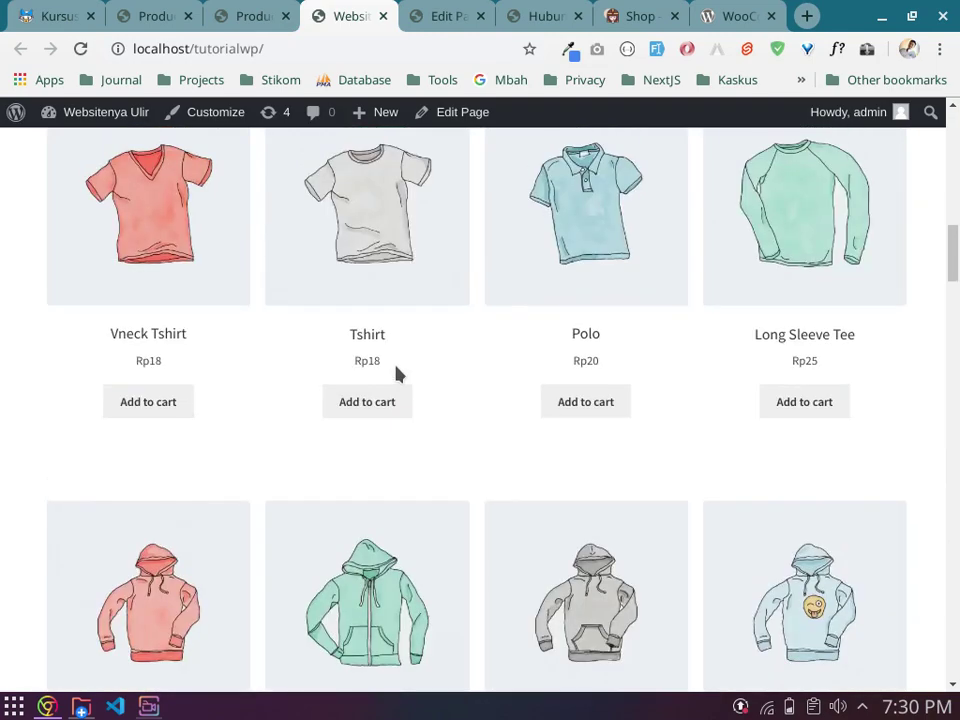
scroll(410, 380, "up", 5)
scroll(801, 400, "down", 6)
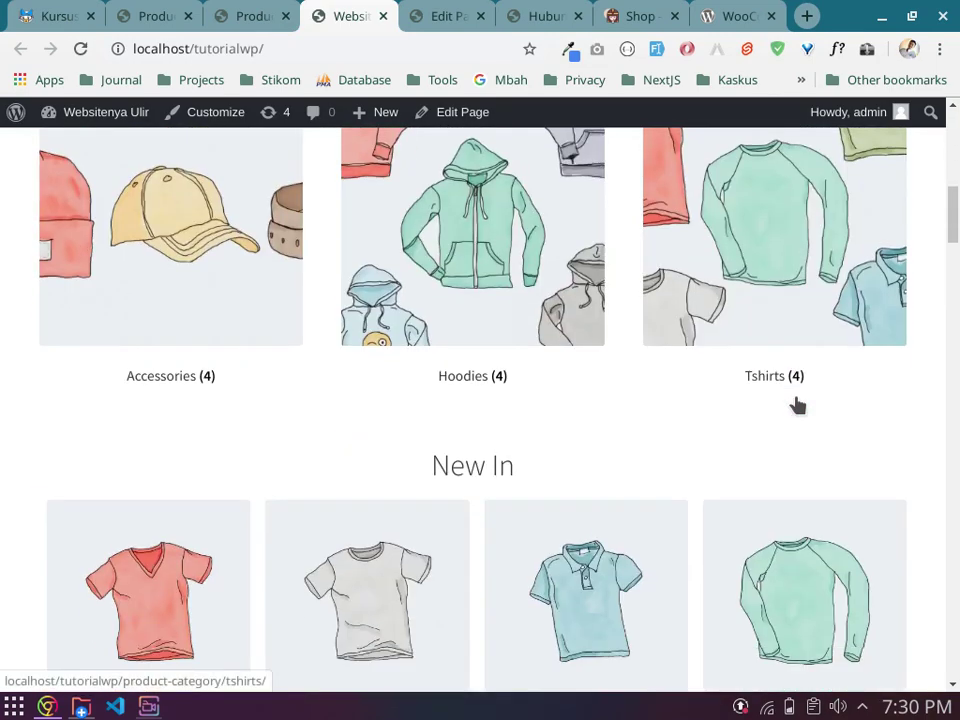
scroll(788, 390, "up", 7)
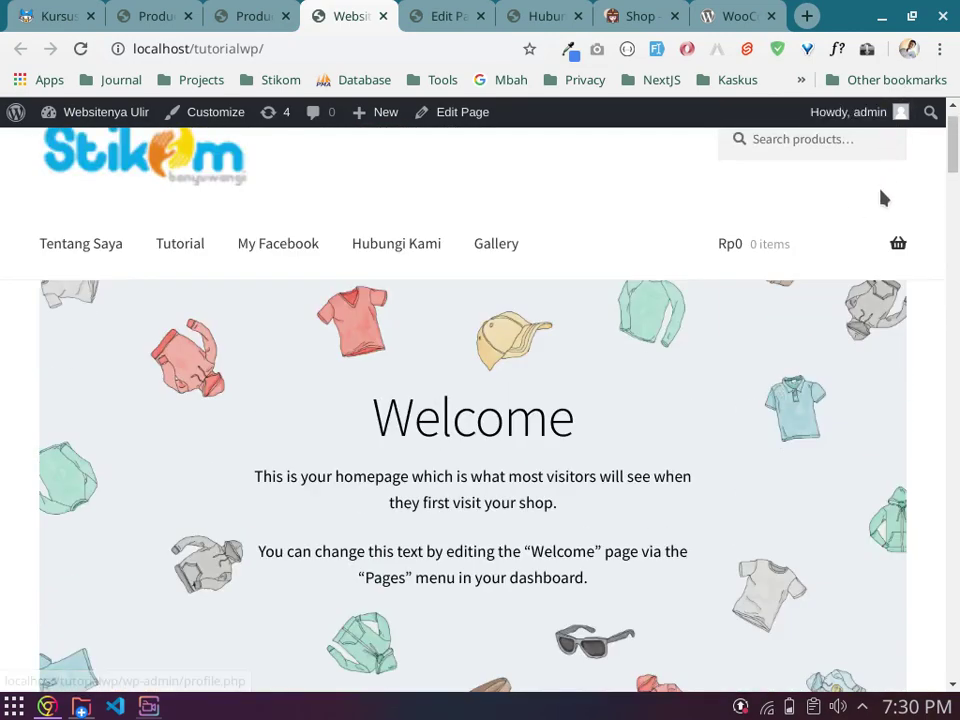
mouse_move(878, 263)
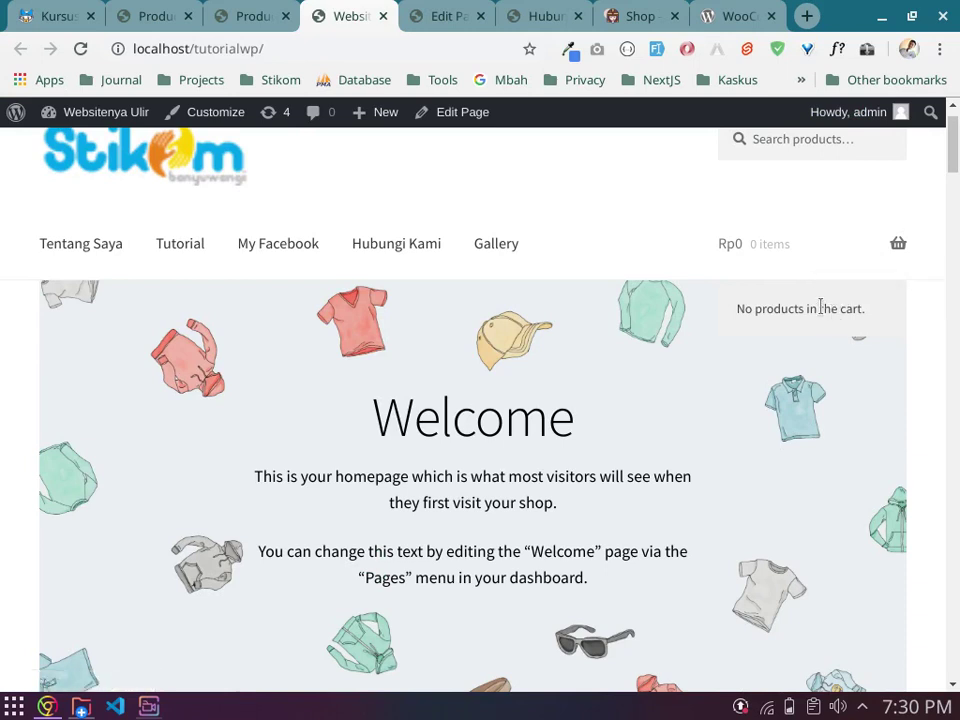
scroll(820, 307, "down", 2)
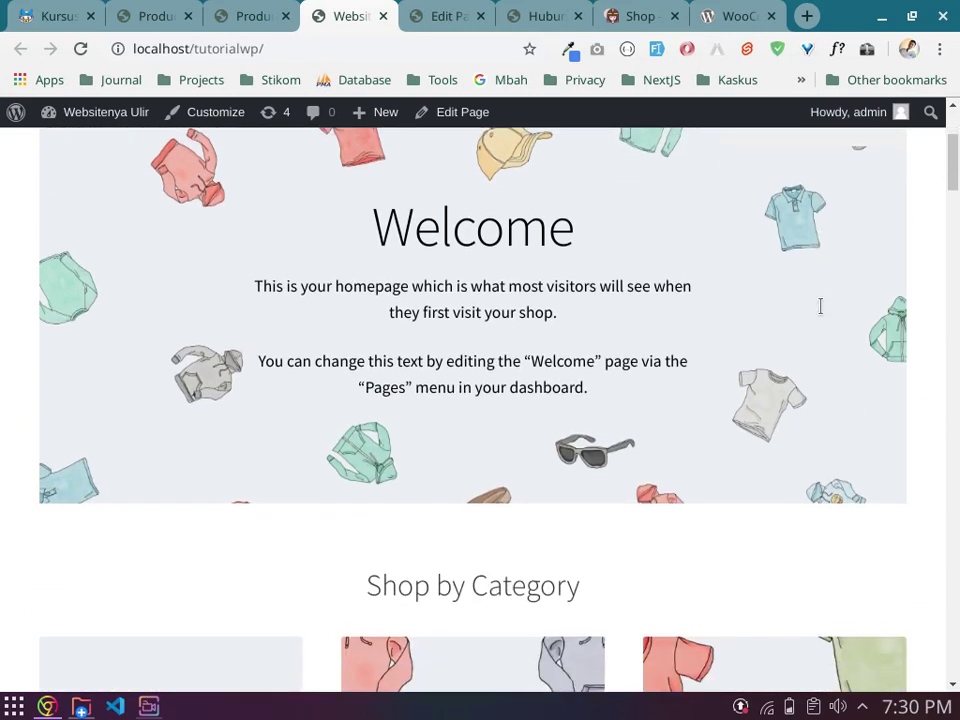
scroll(756, 488, "up", 3)
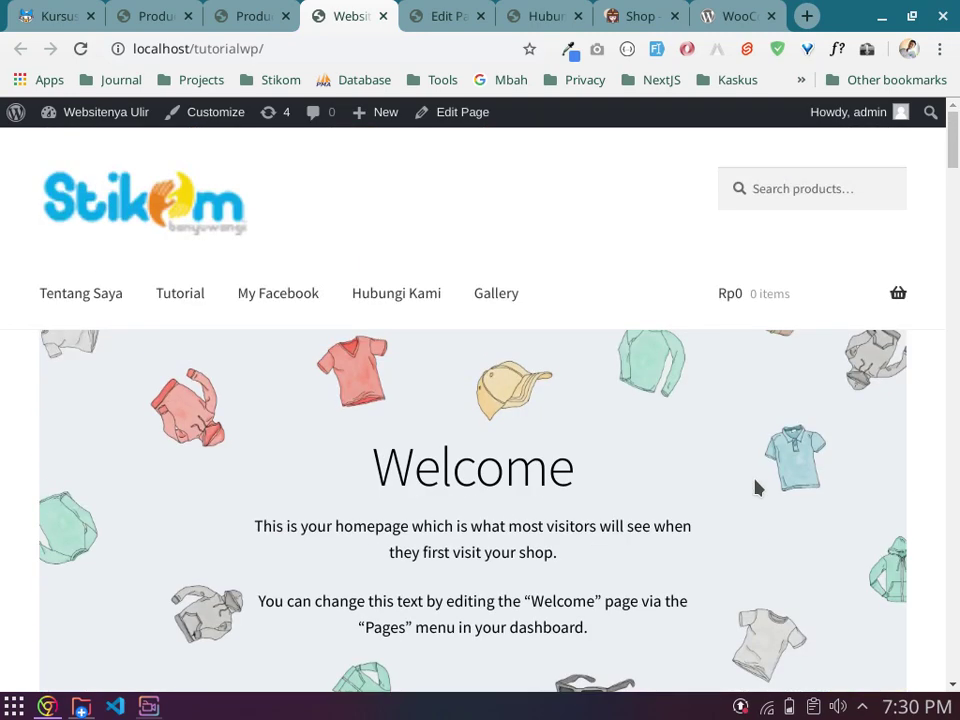
Step: Return to the Products admin tab and dismiss the insecure-connection HTTPS warning
left_click(270, 12)
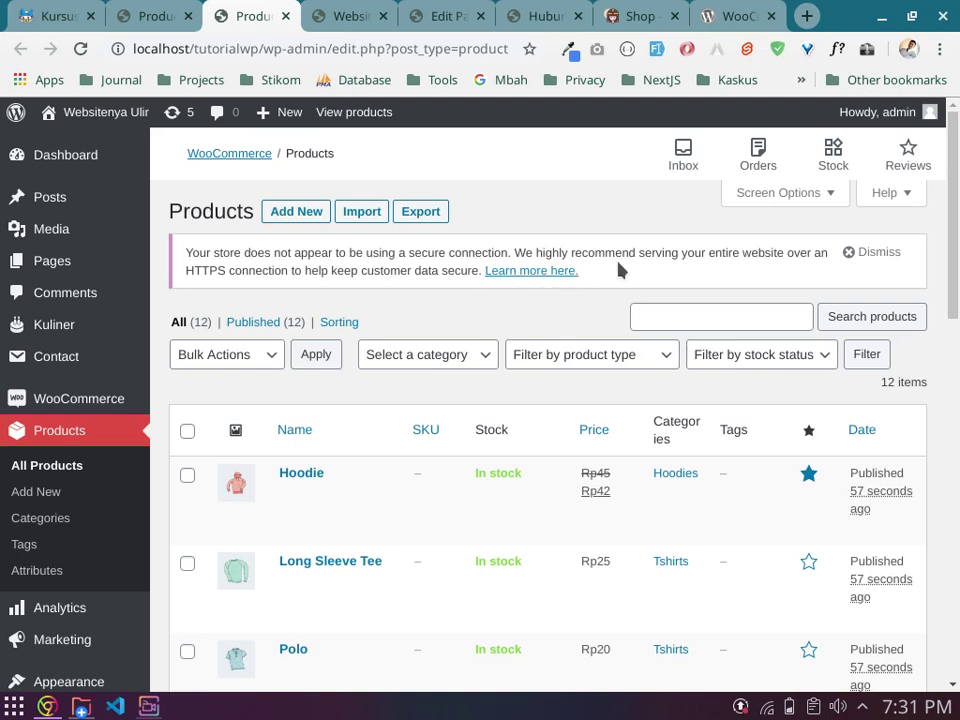
left_click(852, 254)
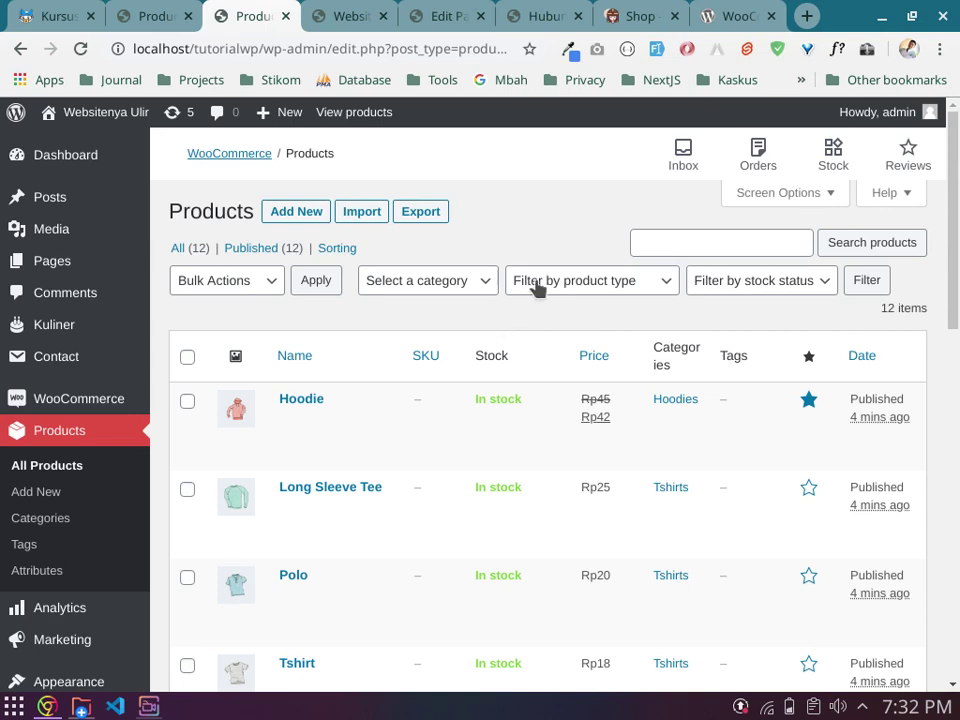
scroll(510, 370, "down", 3)
scroll(525, 350, "up", 3)
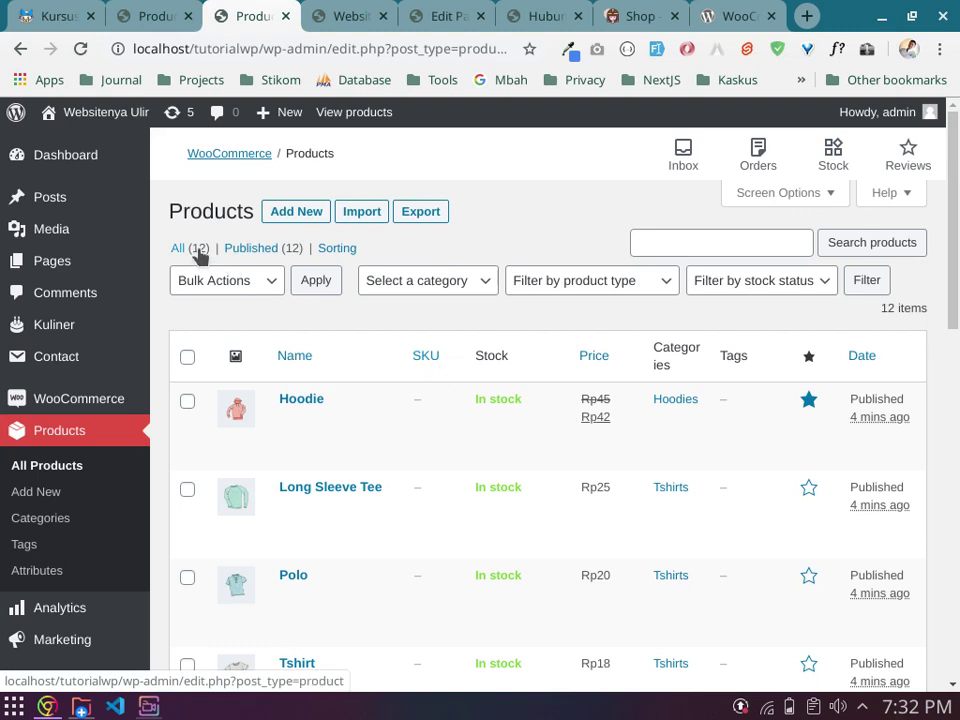
Step: Start a blank new product, then switch to the WooCommerce plugin page tab
left_click(285, 215)
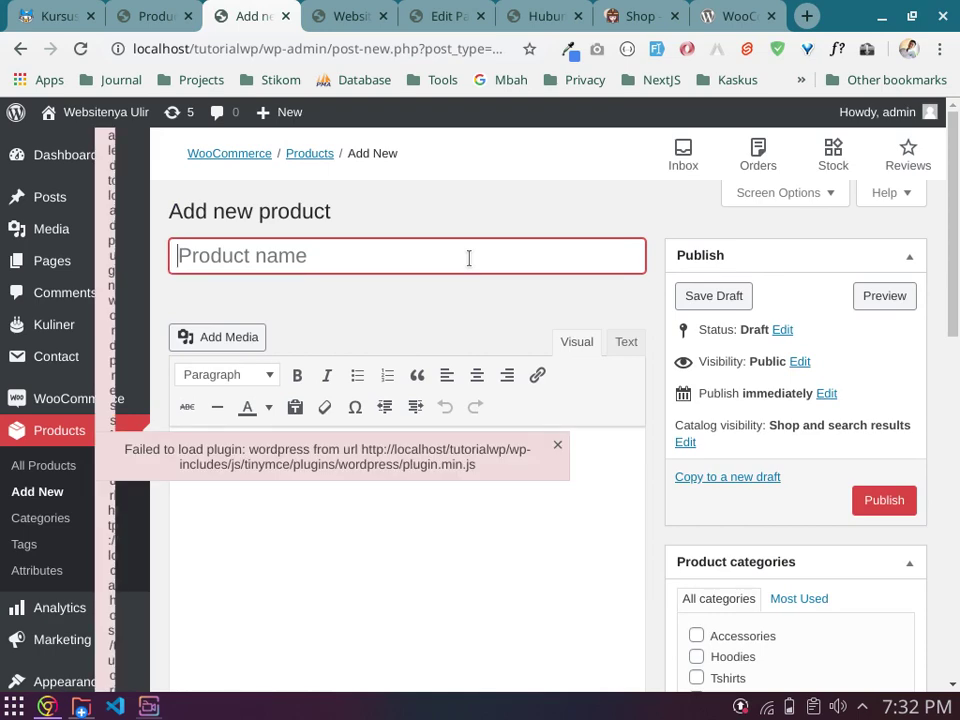
left_click(735, 16)
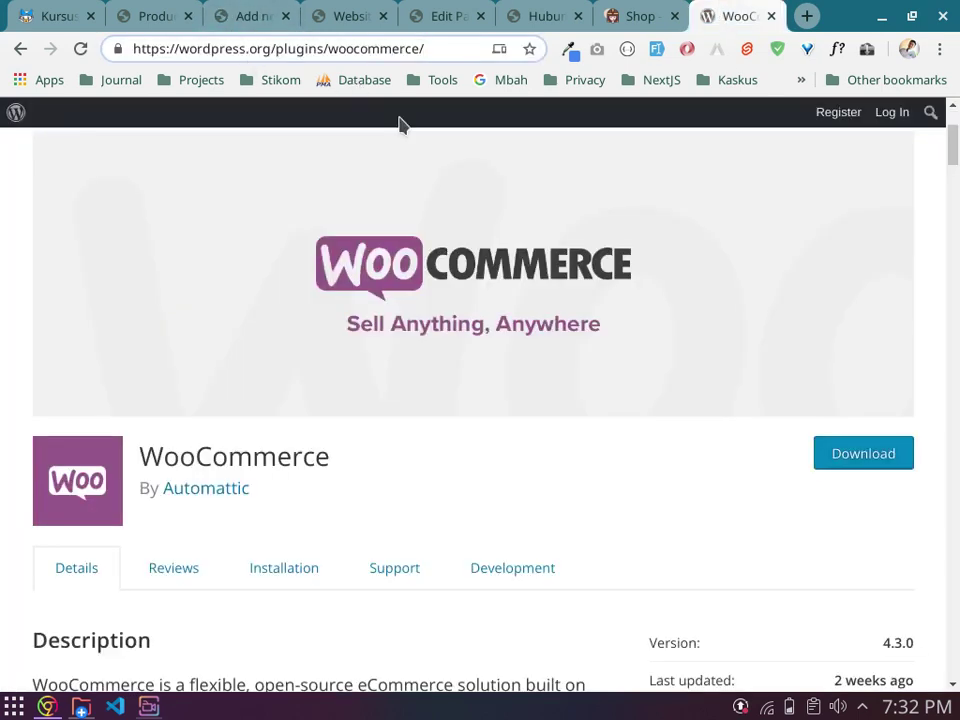
Step: Search Google for 'Hijab pashmina', accepting the spelling correction, and show the image results
left_click(489, 84)
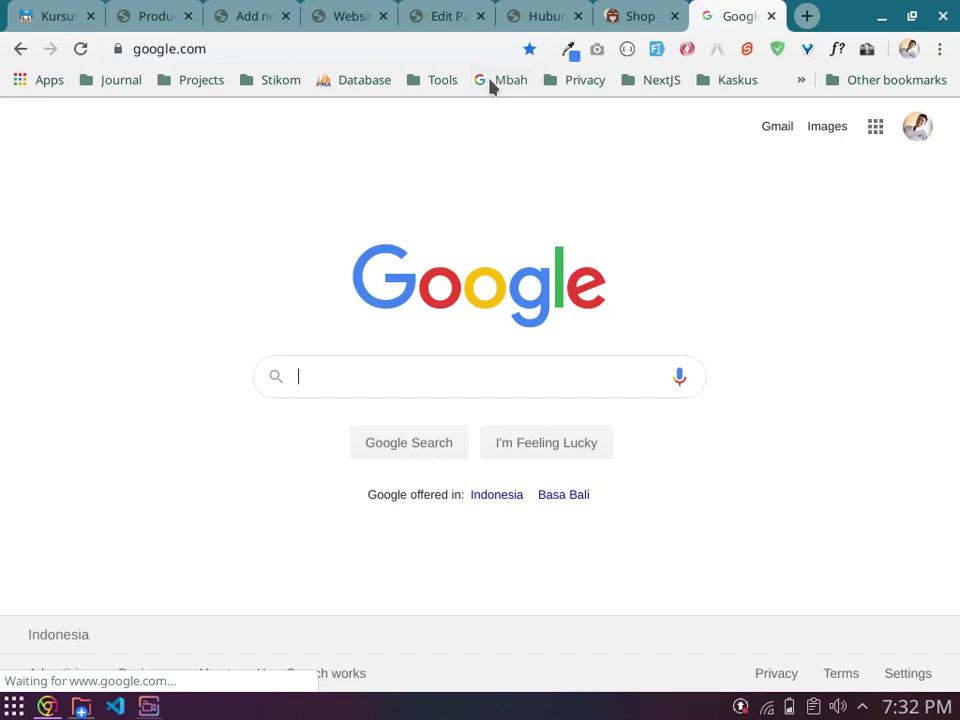
type("Hijab")
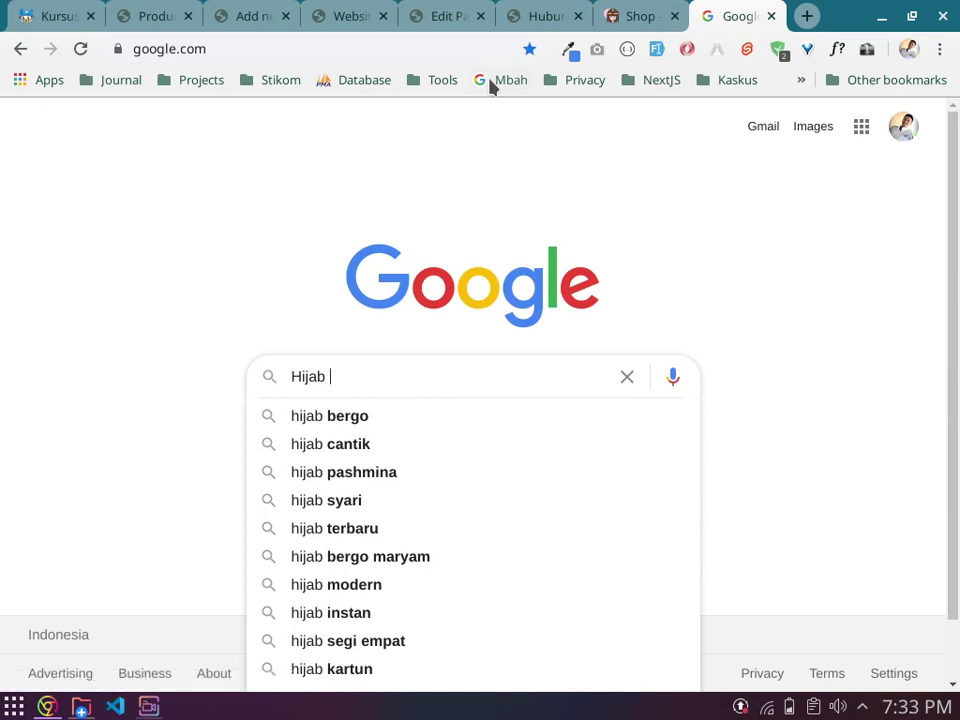
type(" pasmhina")
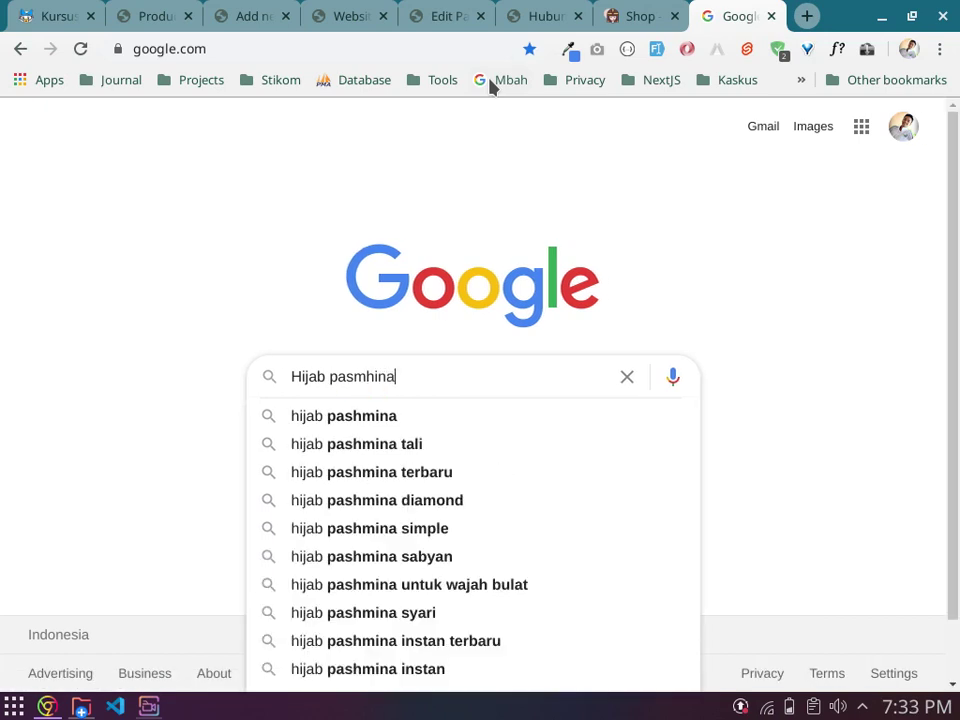
key("Return")
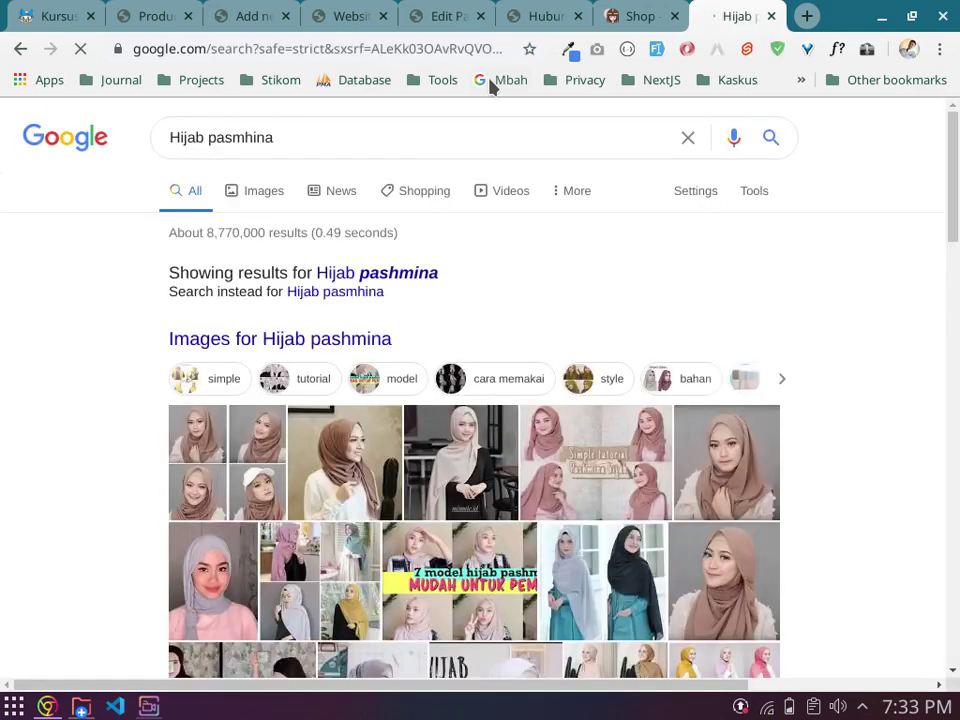
left_click(394, 273)
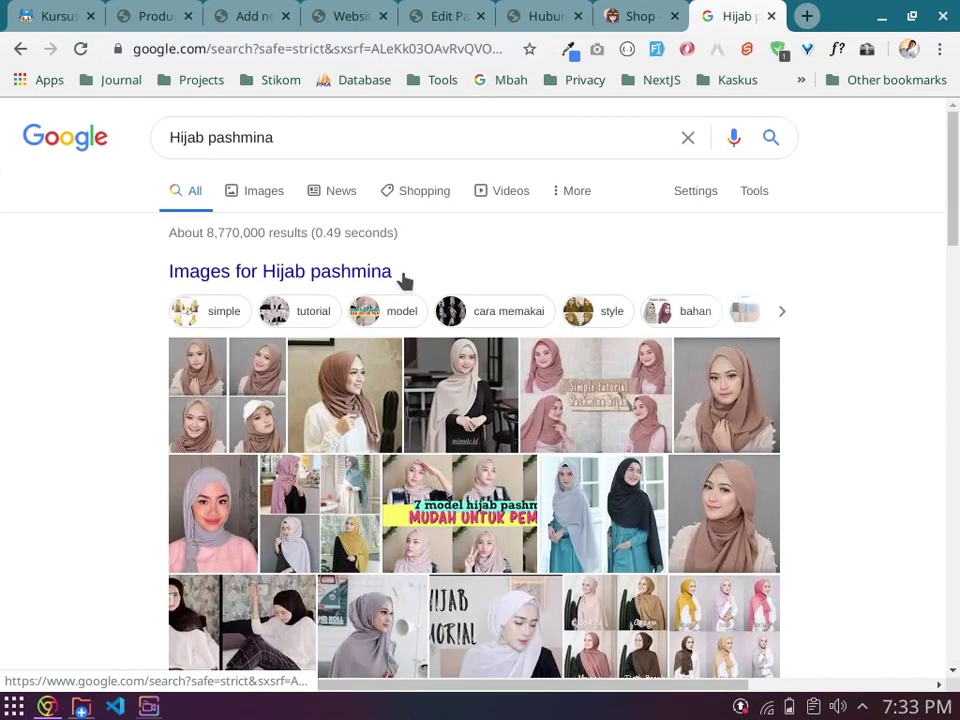
scroll(385, 460, "down", 7)
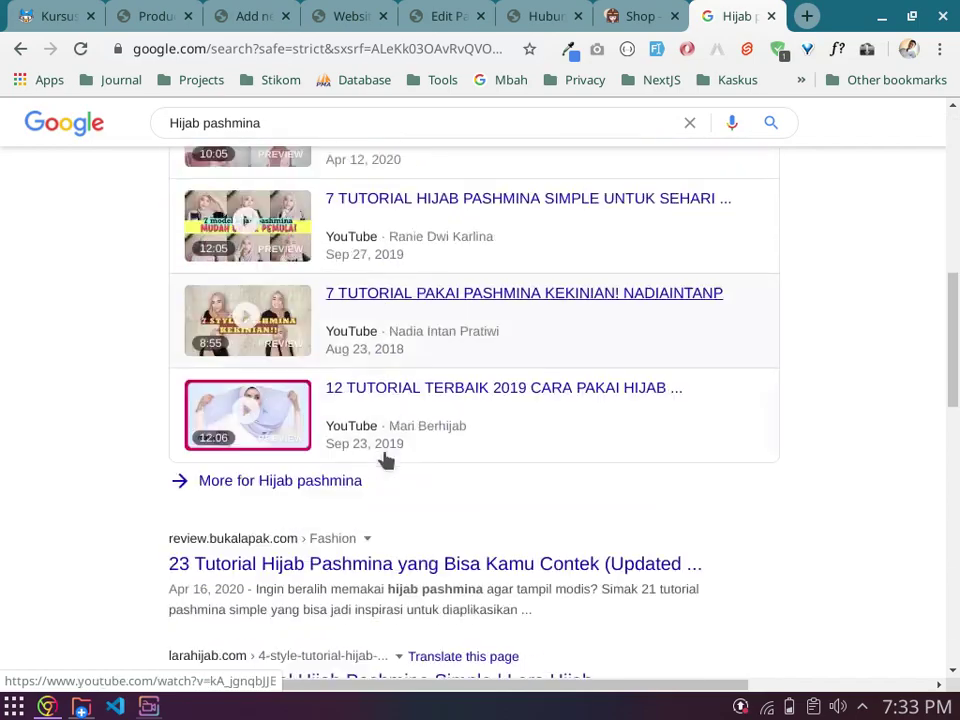
scroll(387, 458, "down", 2)
scroll(387, 440, "up", 10)
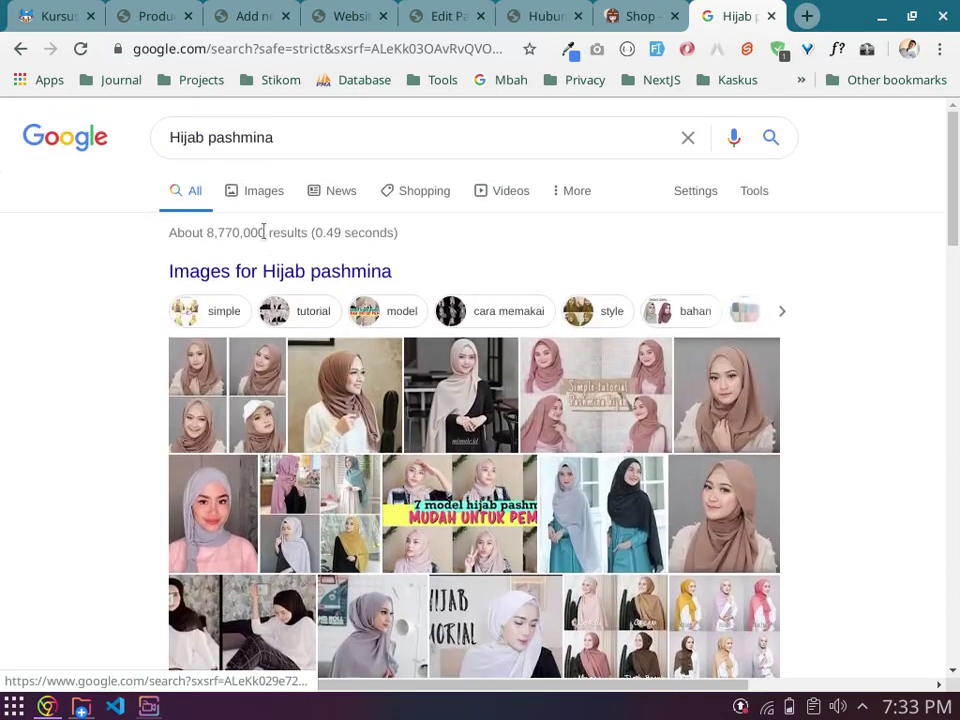
left_click(272, 190)
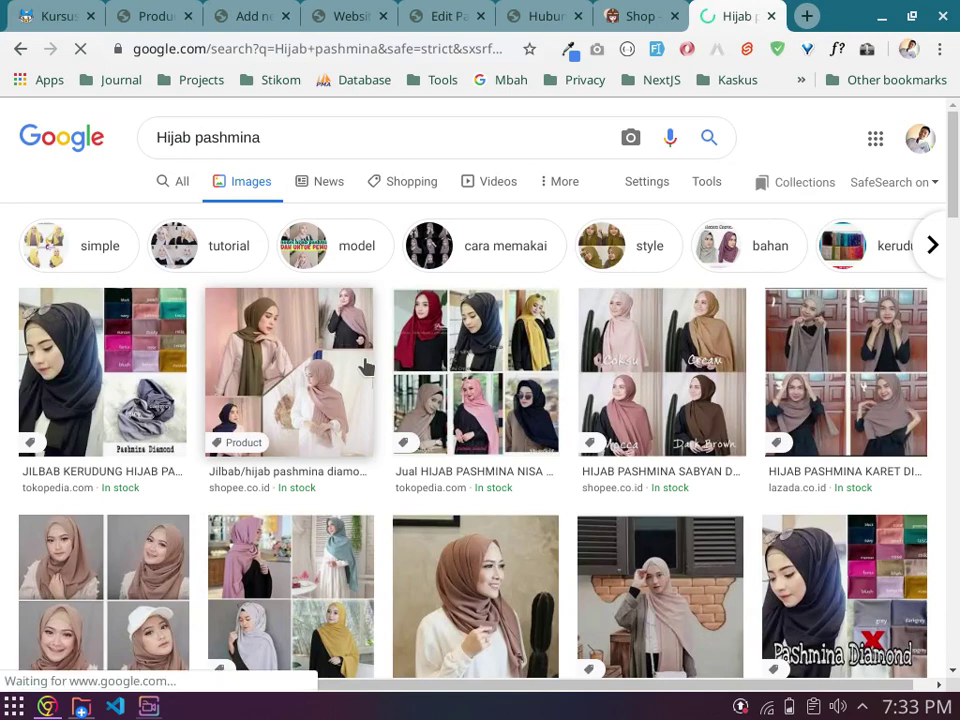
Step: Open the '4 Style Tutorial Hijab Pashmina' photo from larahijab.com full size in a new tab
scroll(365, 368, "down", 3)
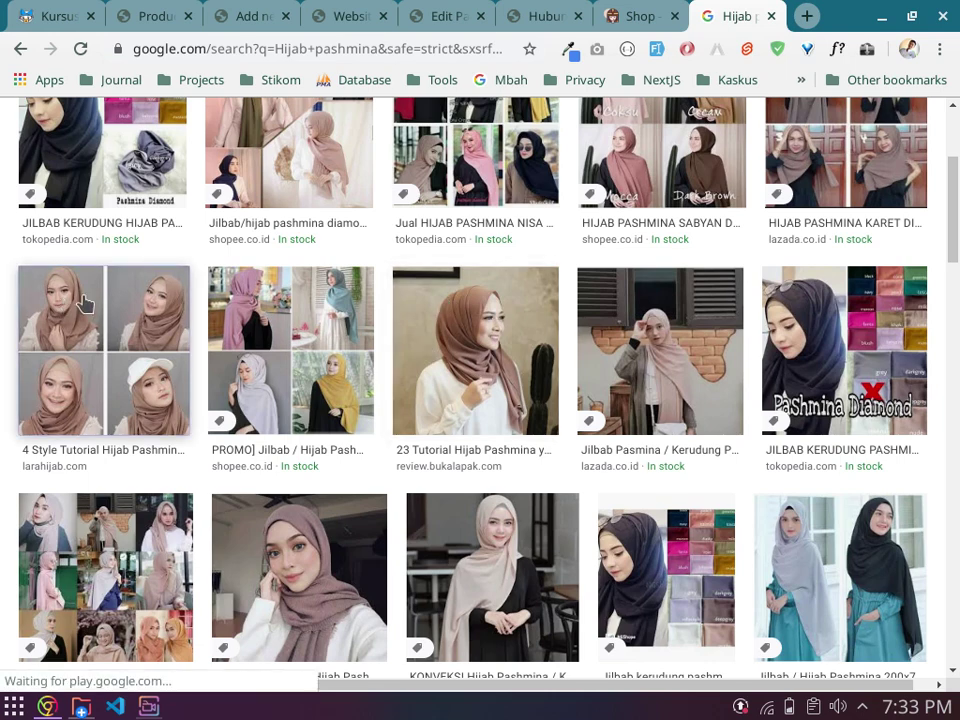
left_click(452, 310)
right_click(740, 251)
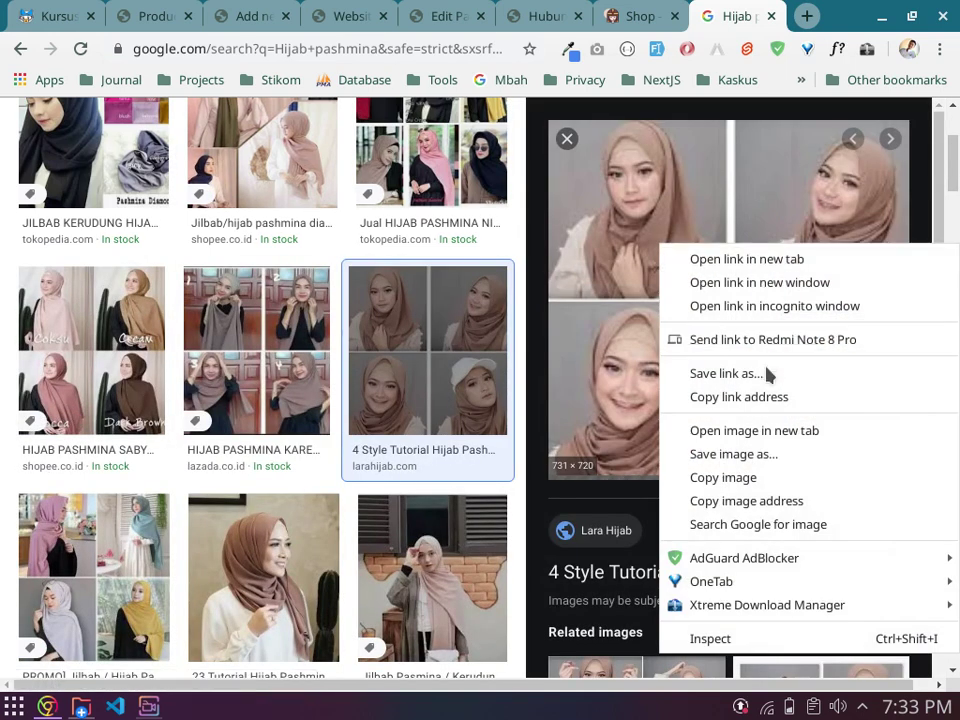
left_click(768, 432)
left_click(750, 14)
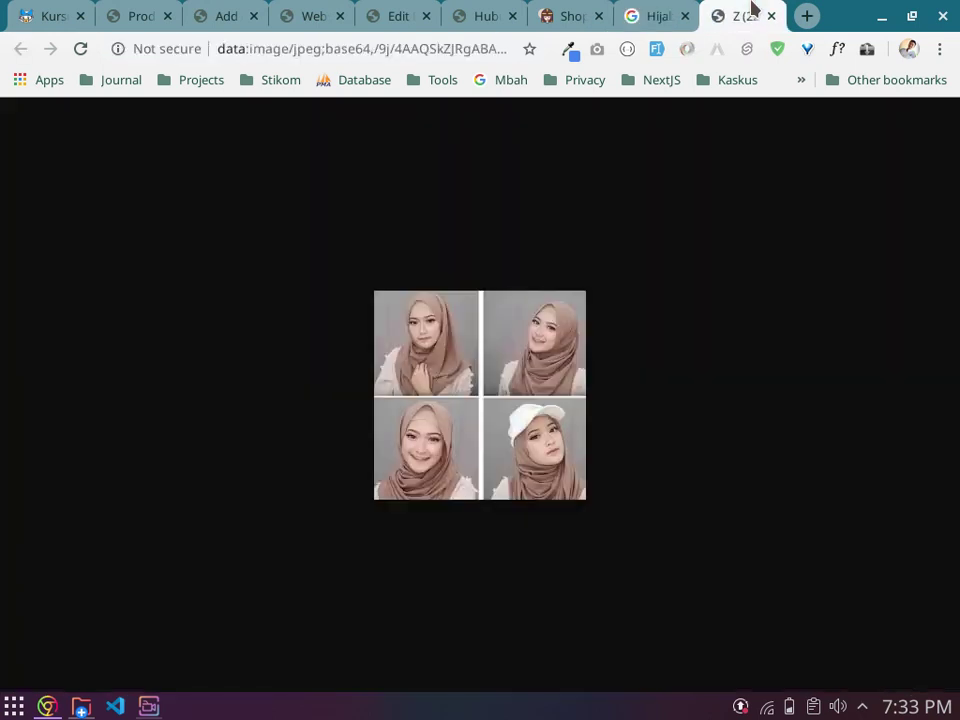
left_click(662, 22)
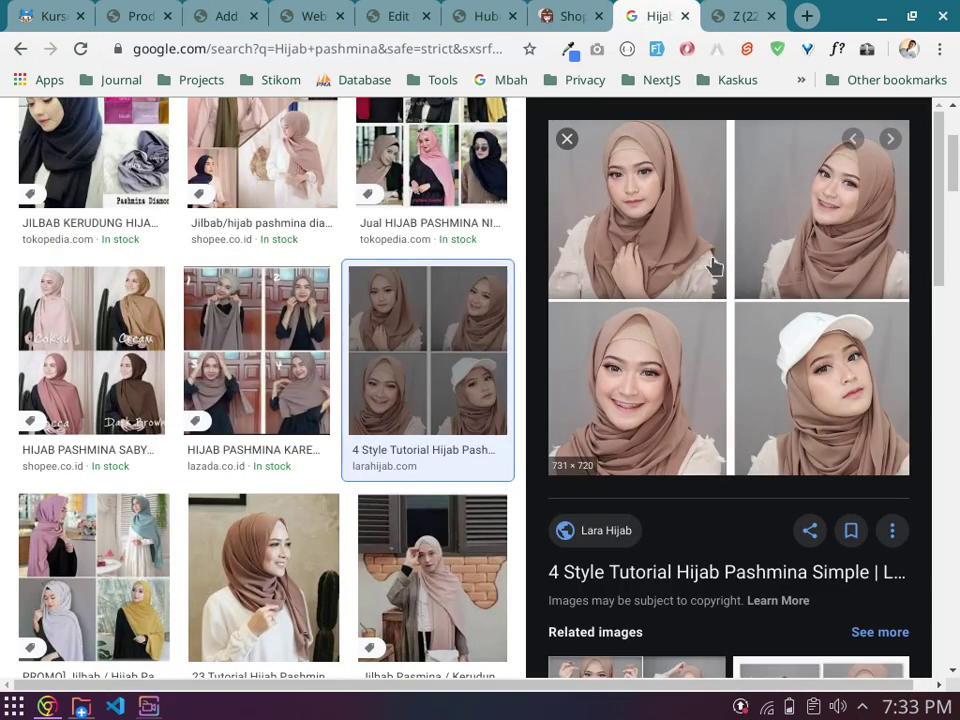
right_click(713, 265)
left_click(760, 446)
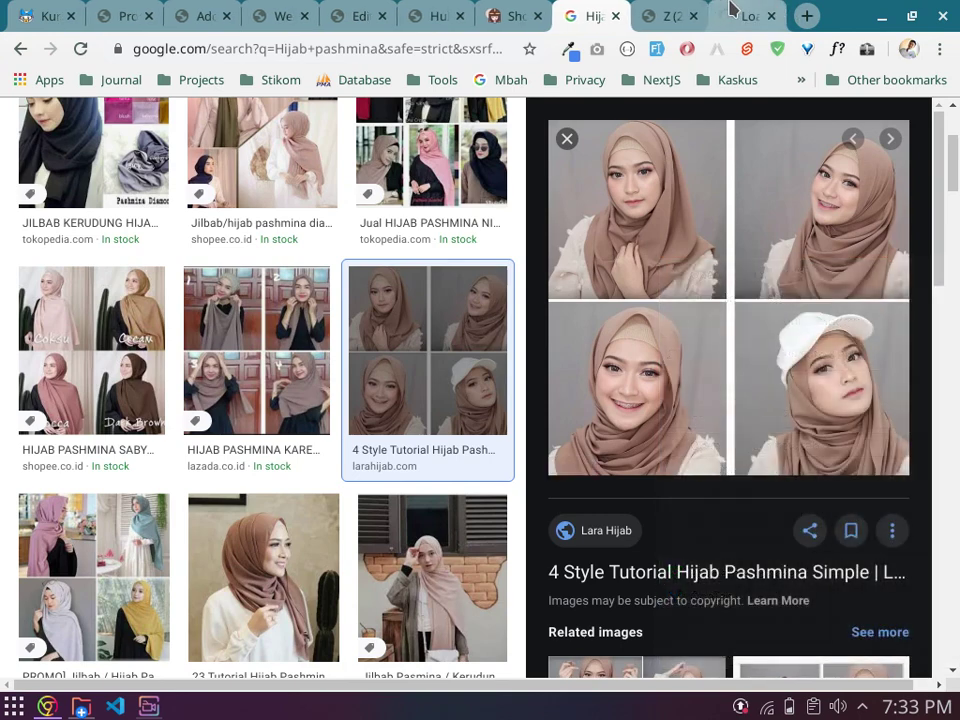
left_click(742, 12)
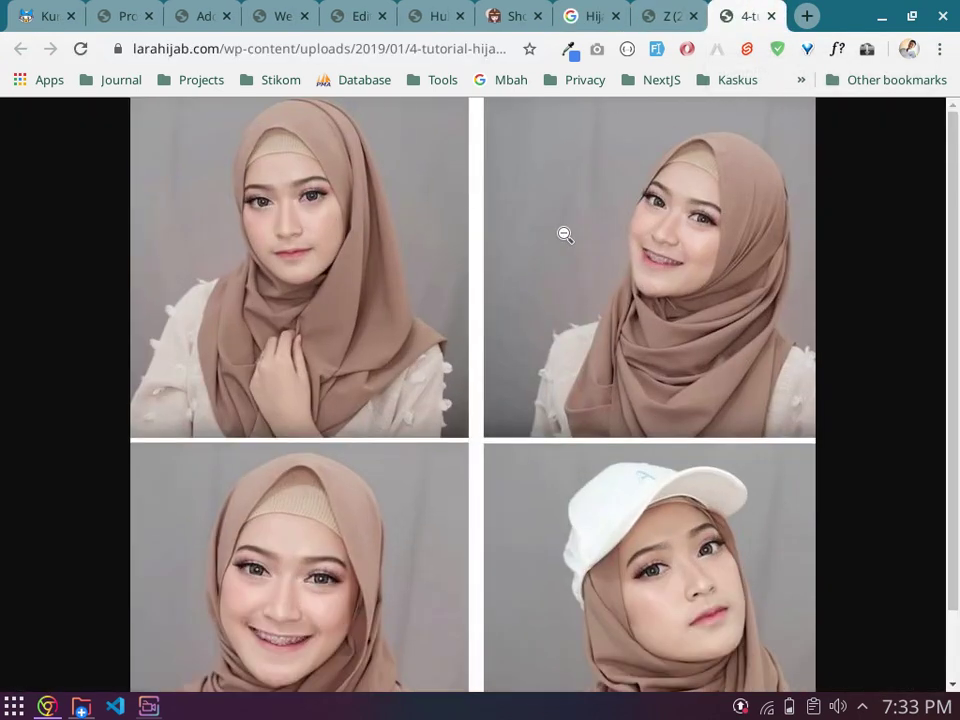
left_click(565, 234)
right_click(564, 234)
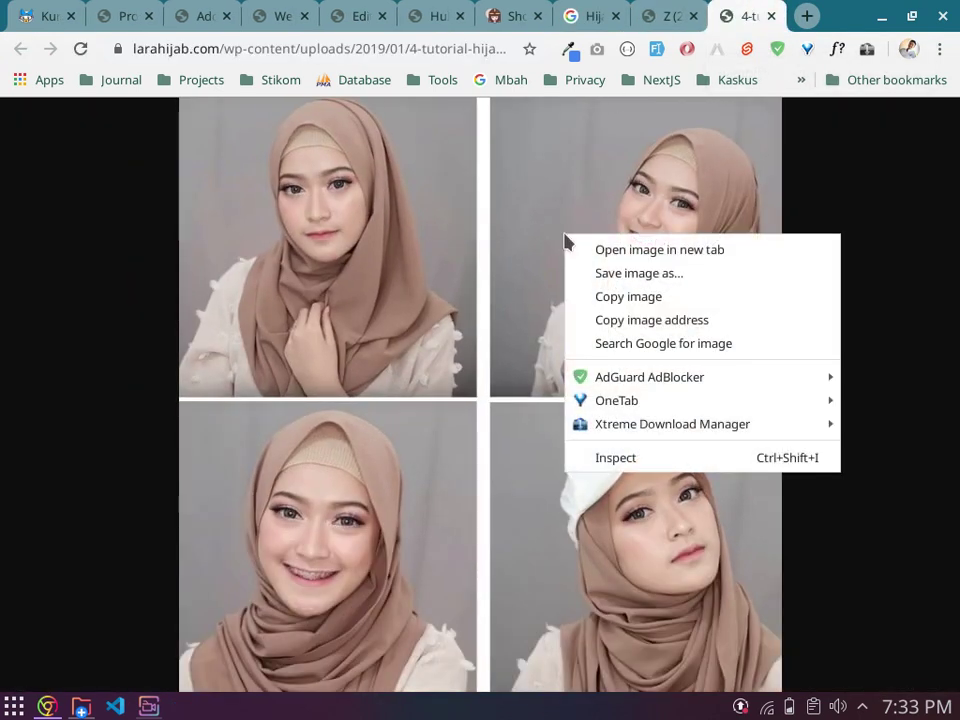
Step: Save the four-style hijab picture into the Documents folder
left_click(665, 275)
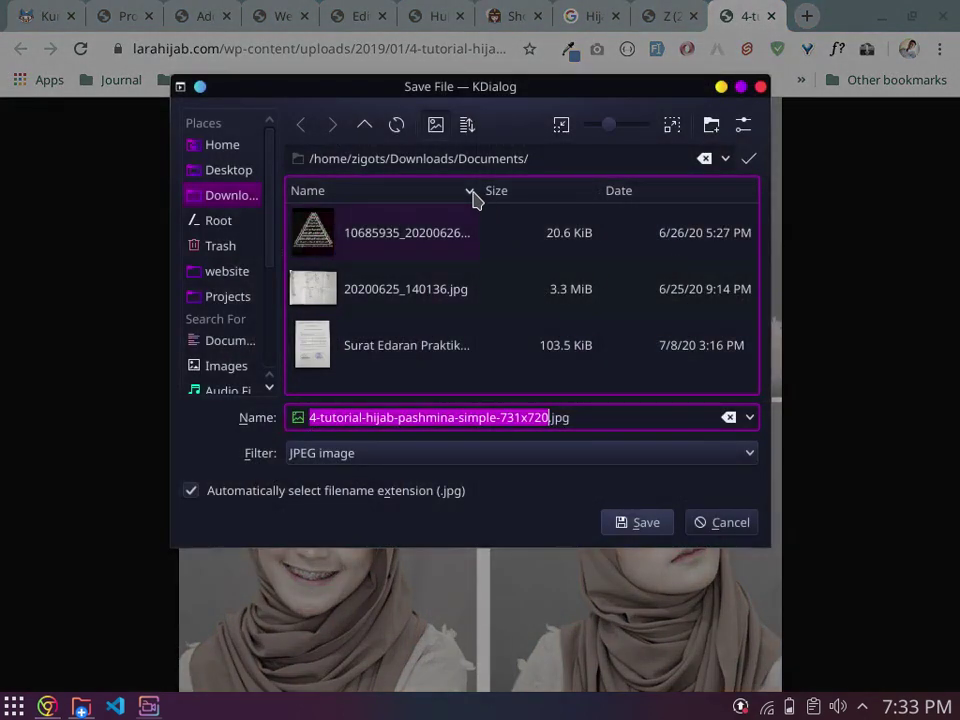
left_click(365, 124)
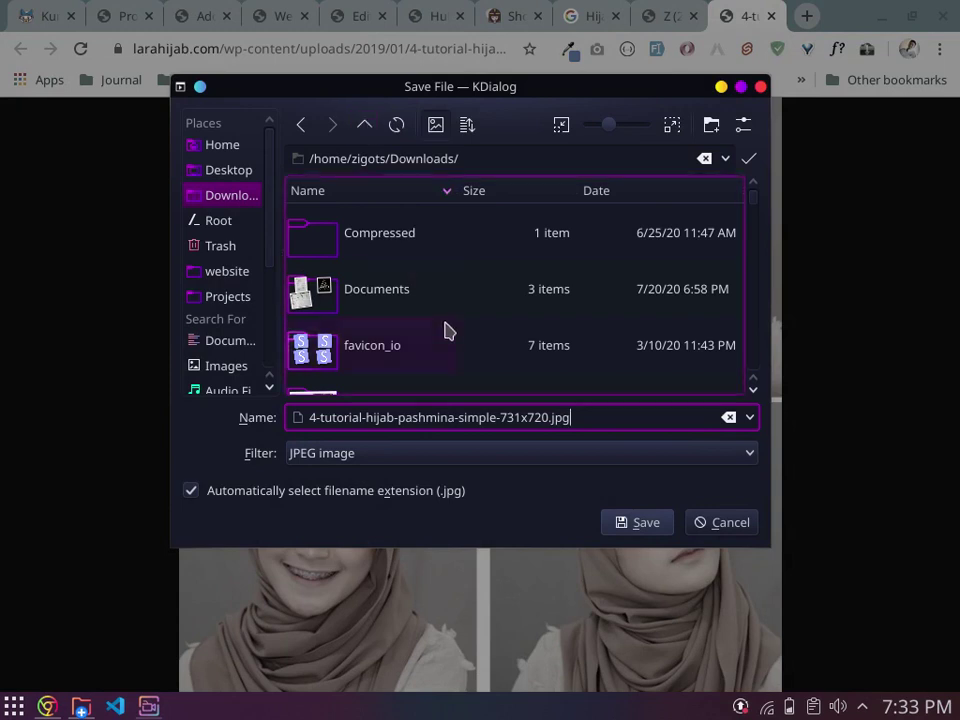
scroll(448, 332, "down", 3)
scroll(437, 306, "down", 2)
scroll(437, 306, "up", 2)
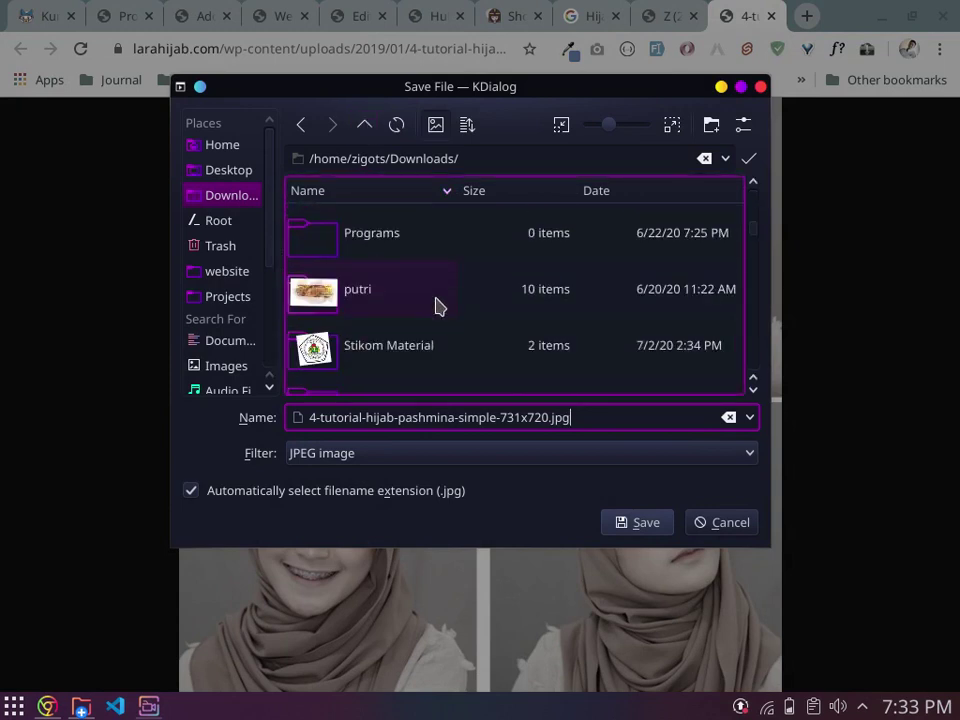
scroll(437, 306, "up", 3)
scroll(437, 306, "down", 8)
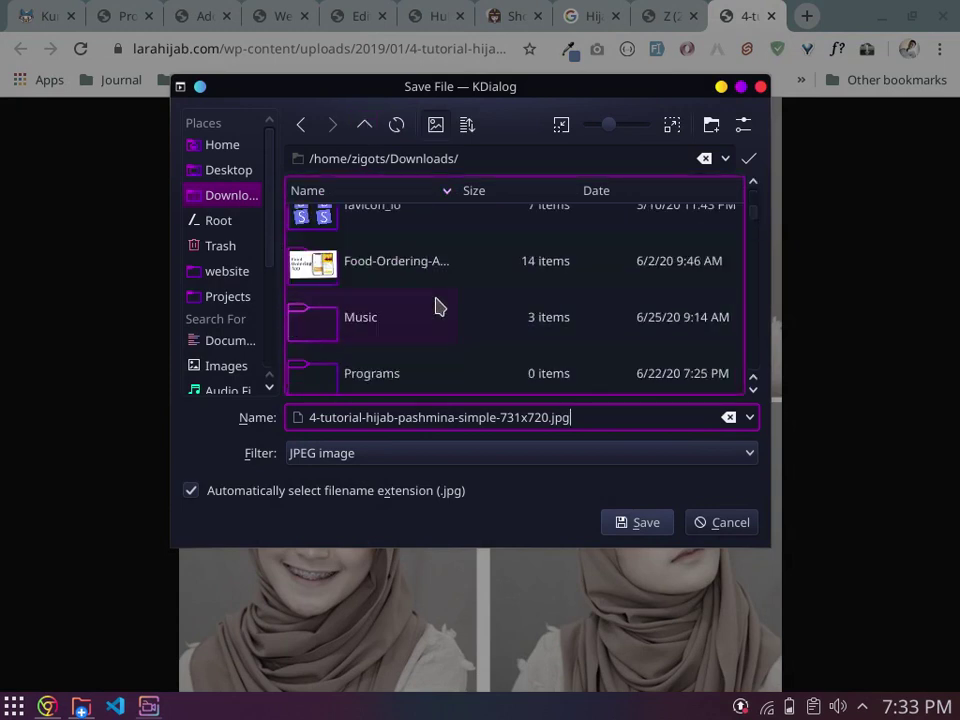
scroll(437, 306, "down", 10)
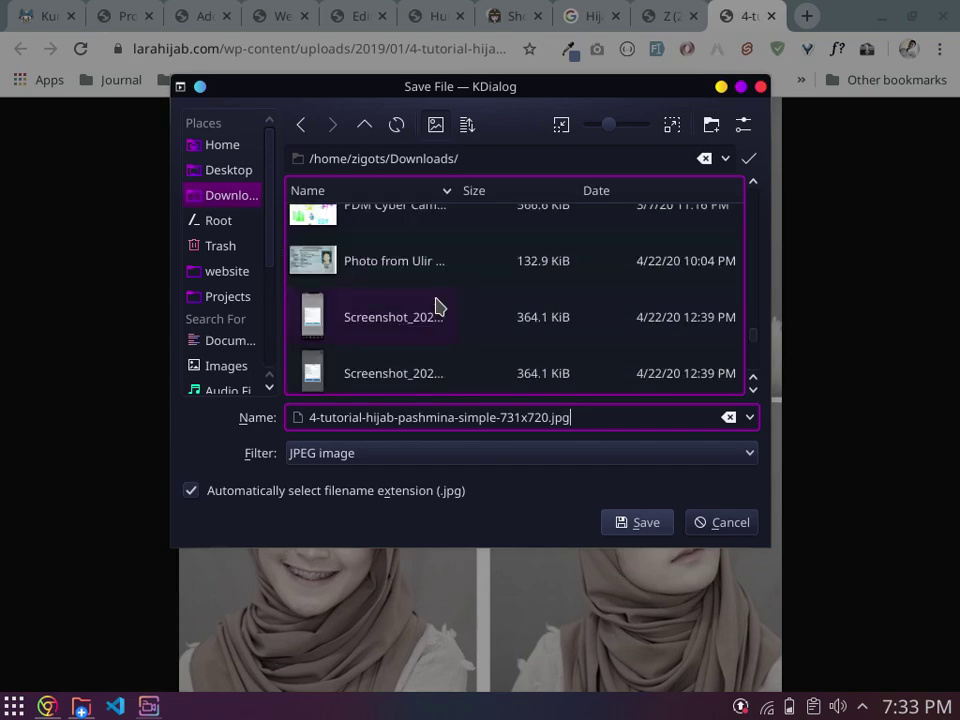
scroll(437, 306, "up", 15)
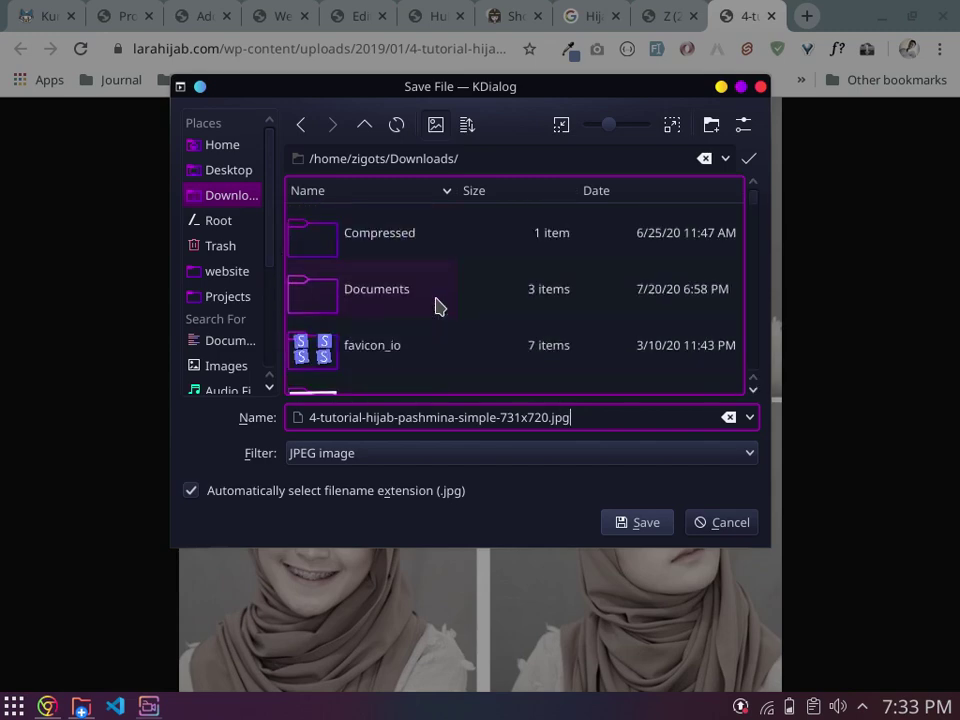
left_click(437, 306)
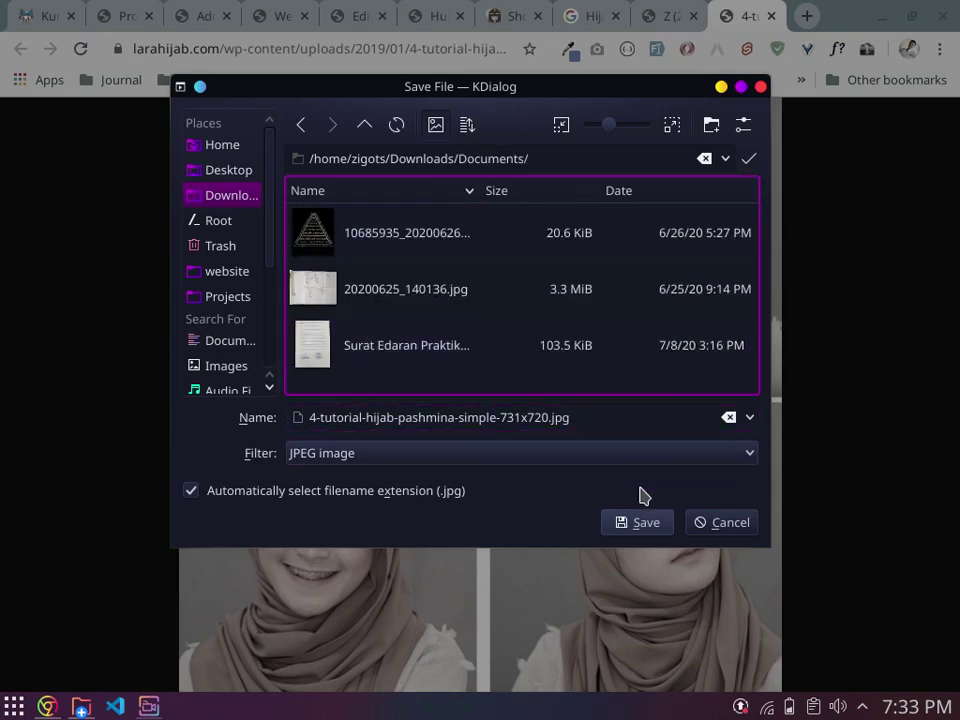
left_click(637, 519)
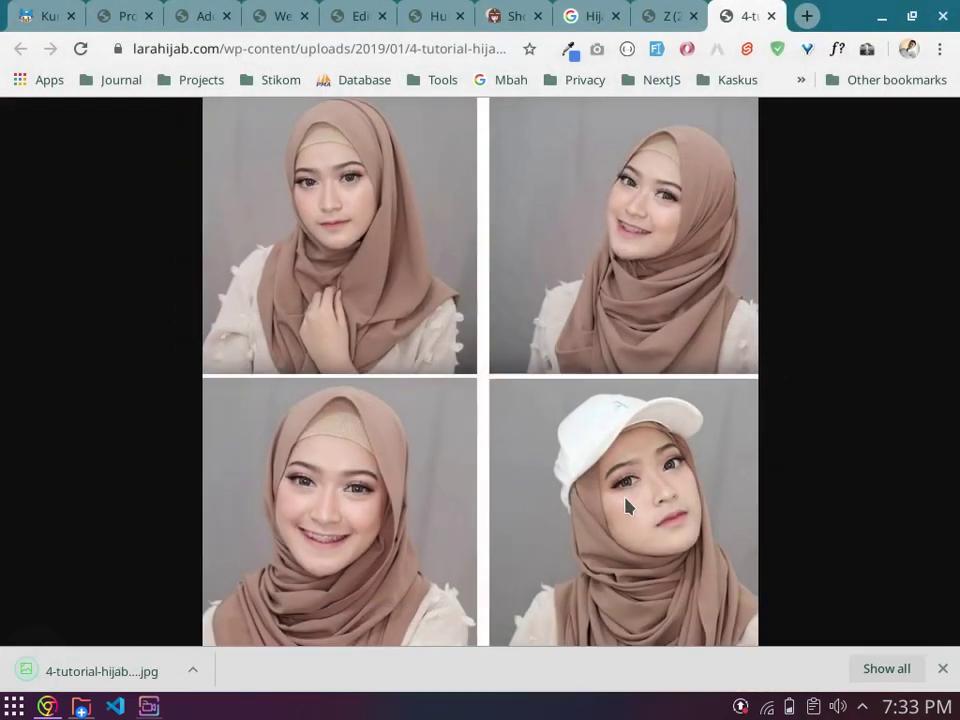
Step: Close the small copy tab and open the '23 Tutorial Hijab Pashmina' brown hijab photo full size
left_click(668, 14)
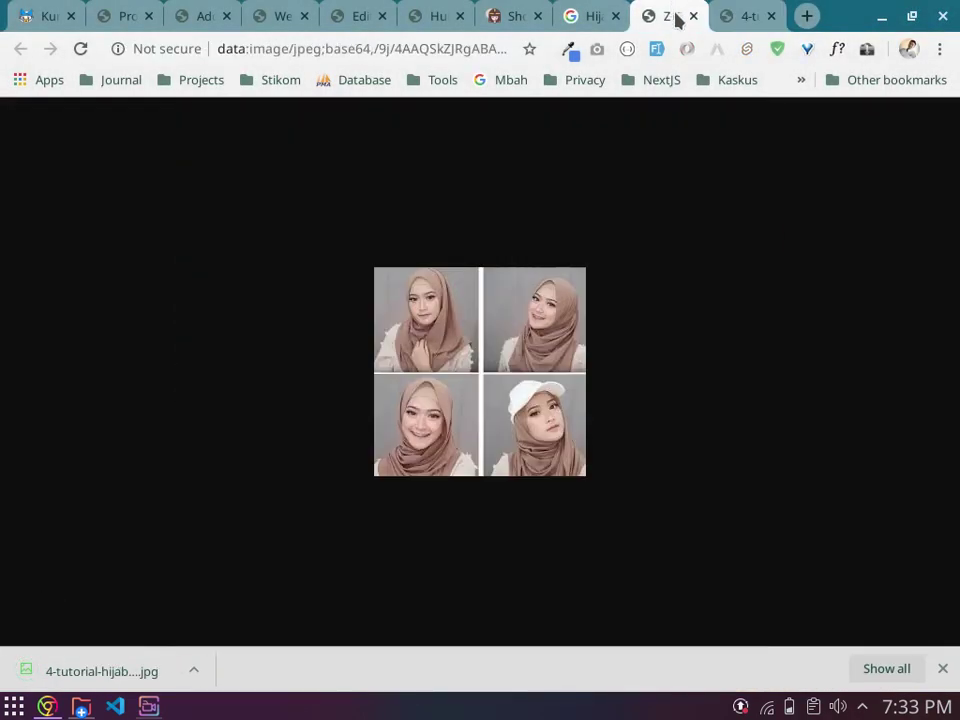
left_click(691, 16)
left_click(570, 14)
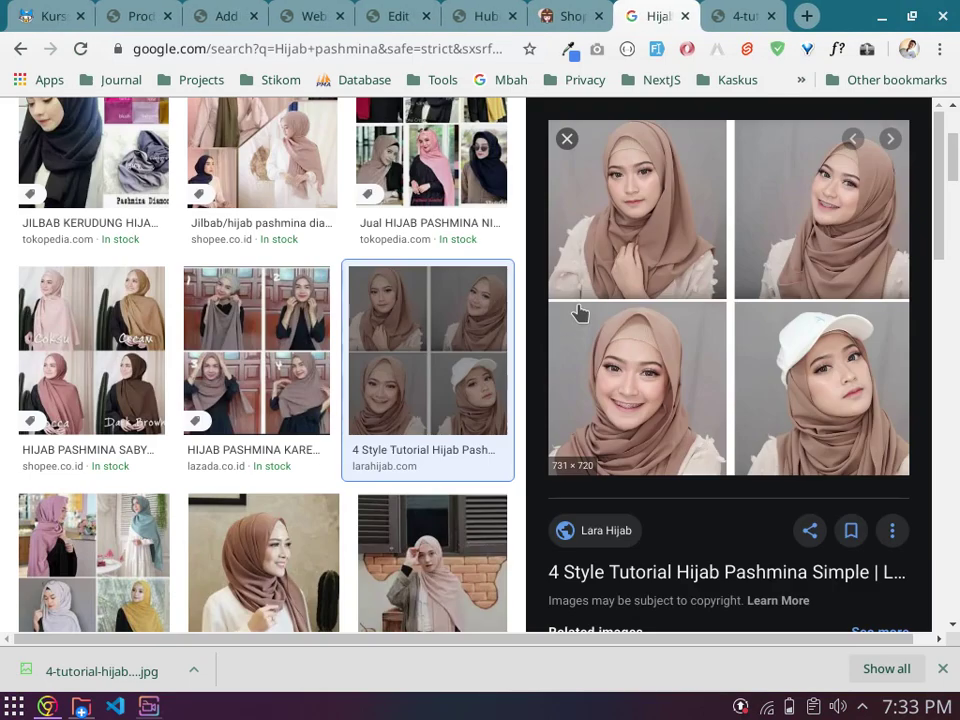
scroll(503, 330, "down", 3)
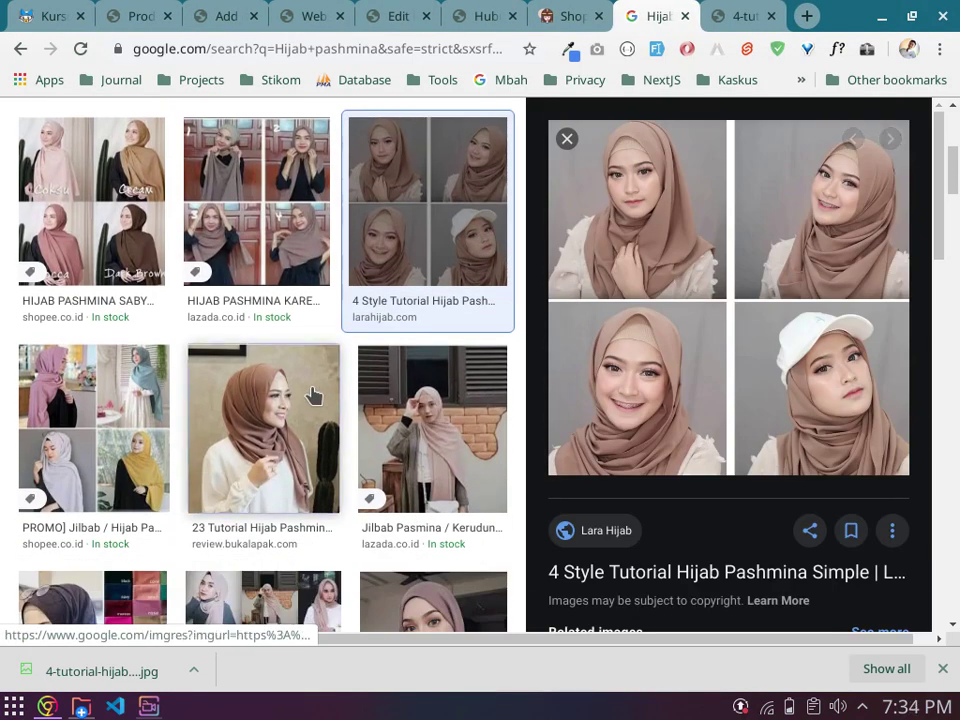
left_click(315, 396)
right_click(661, 263)
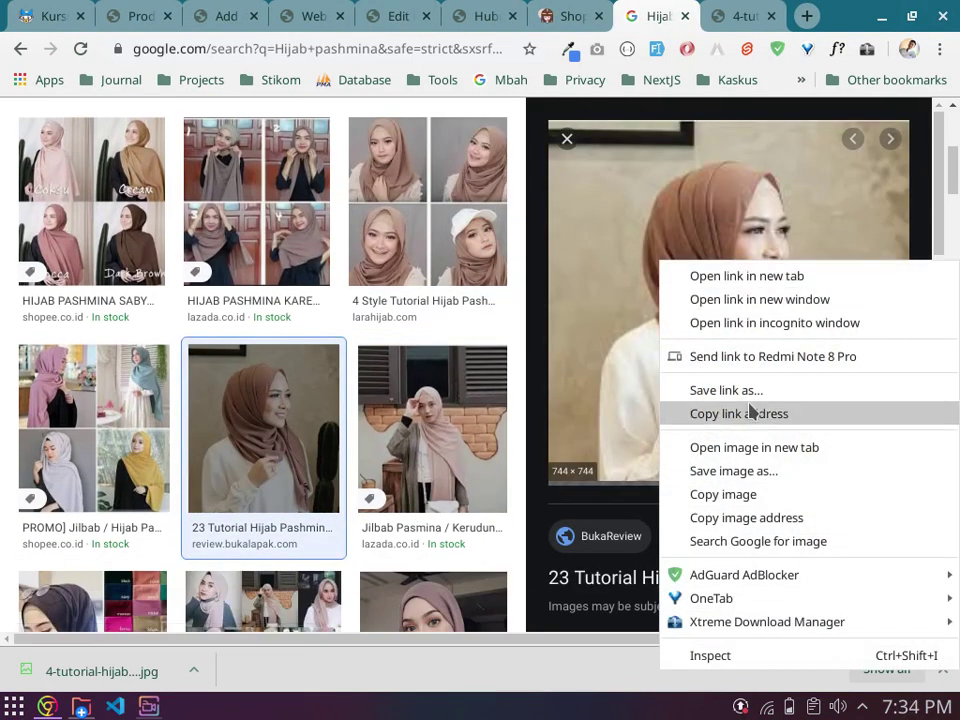
left_click(768, 447)
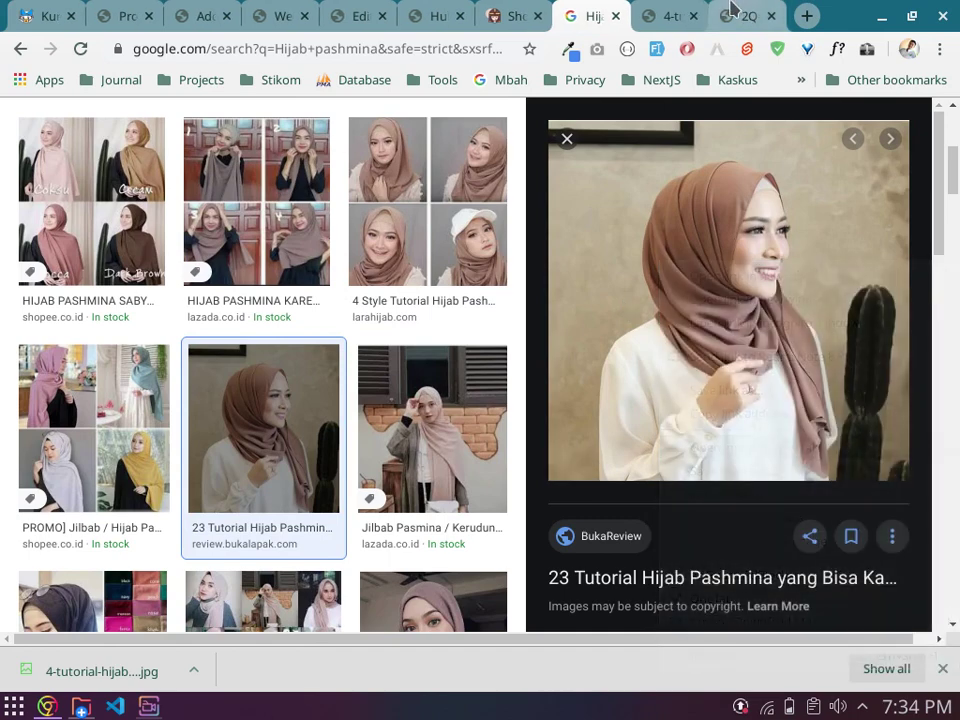
left_click(728, 10)
left_click(600, 10)
right_click(425, 284)
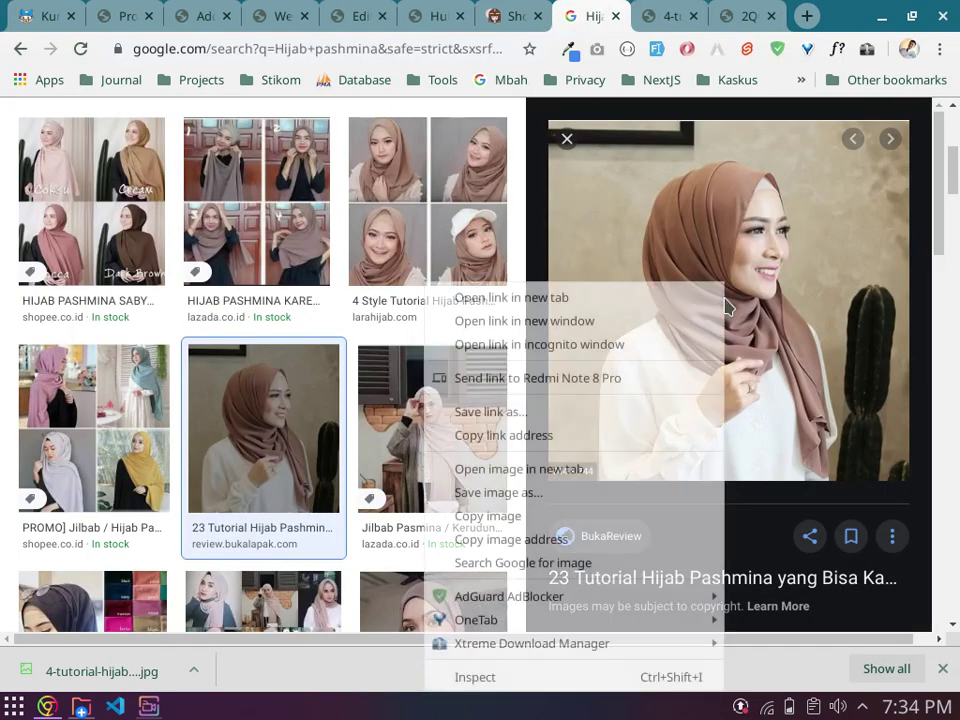
left_click(663, 478)
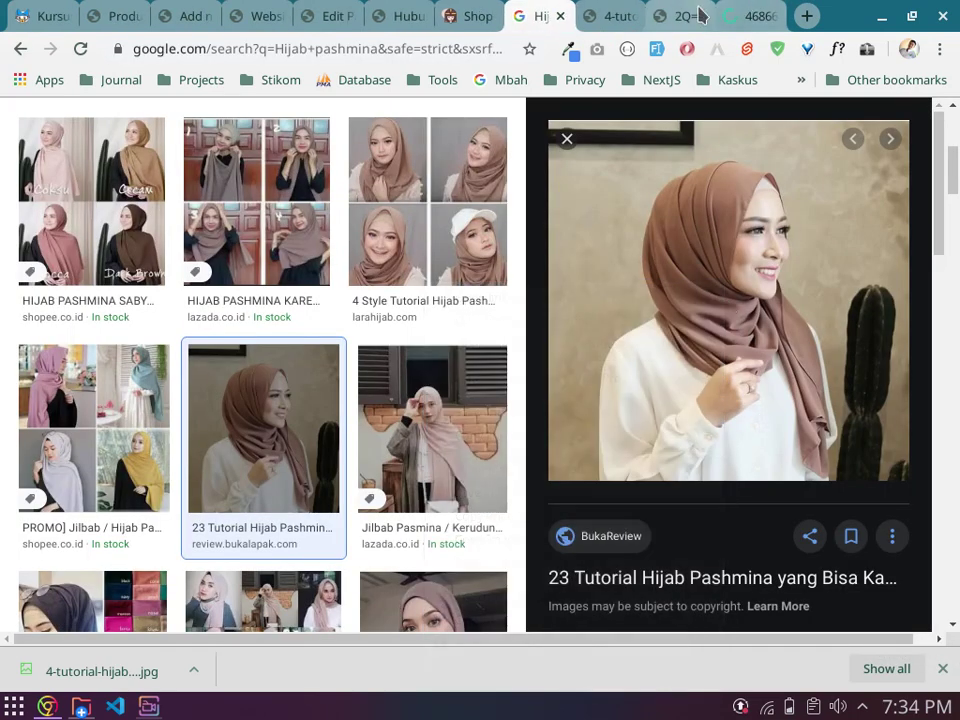
left_click(743, 12)
Step: Save the brown hijab photo, then close the extra image tabs to return to the results
right_click(570, 322)
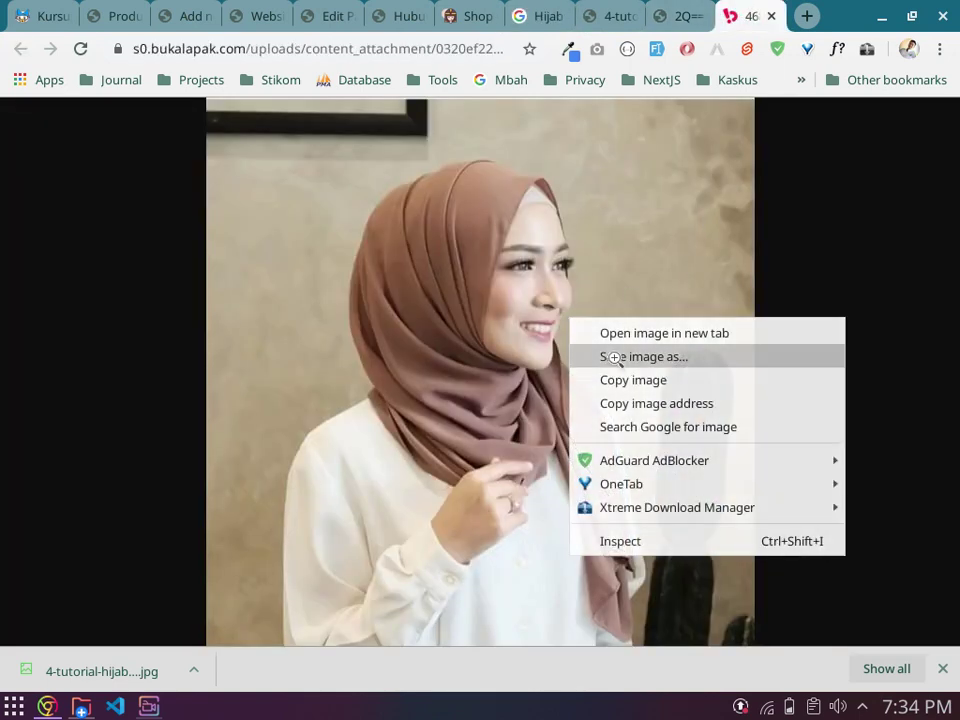
left_click(615, 356)
left_click(641, 521)
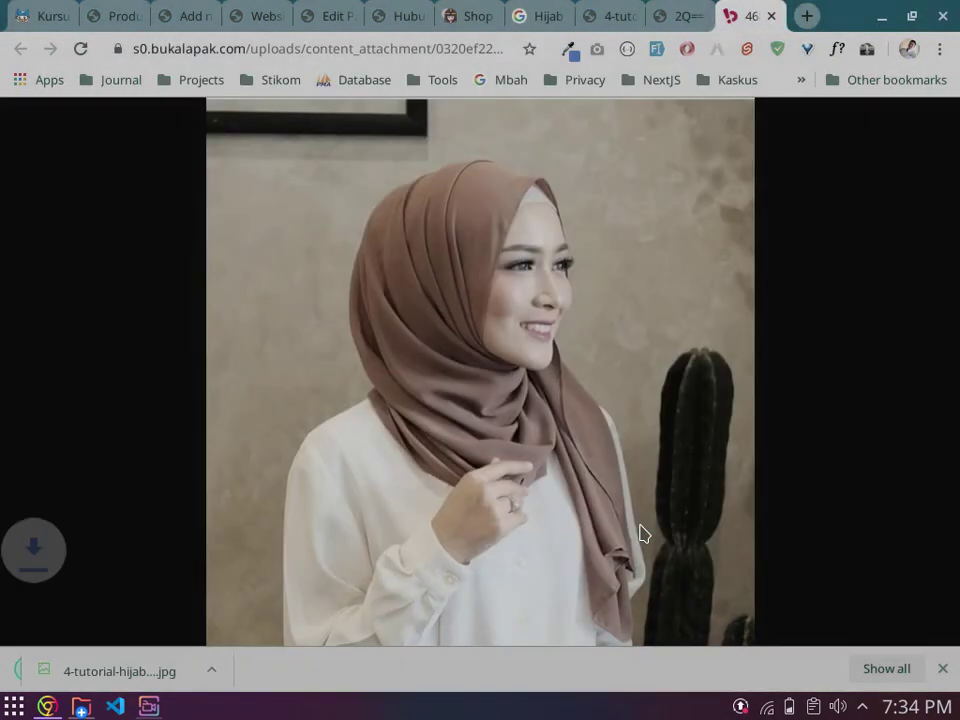
left_click(943, 669)
left_click(698, 14)
left_click(701, 16)
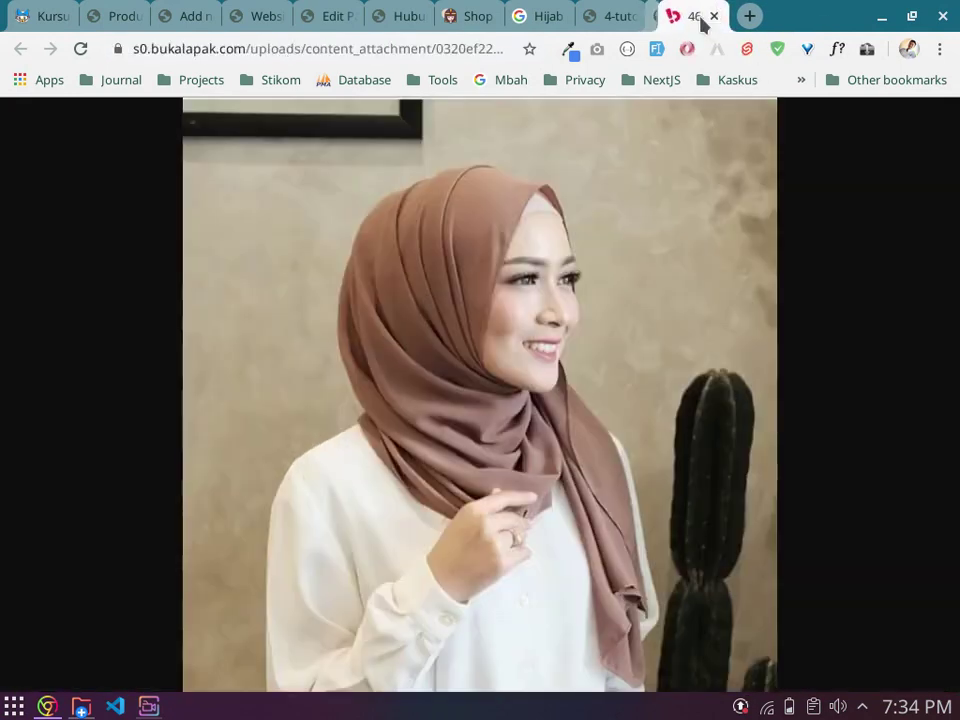
left_click(701, 16)
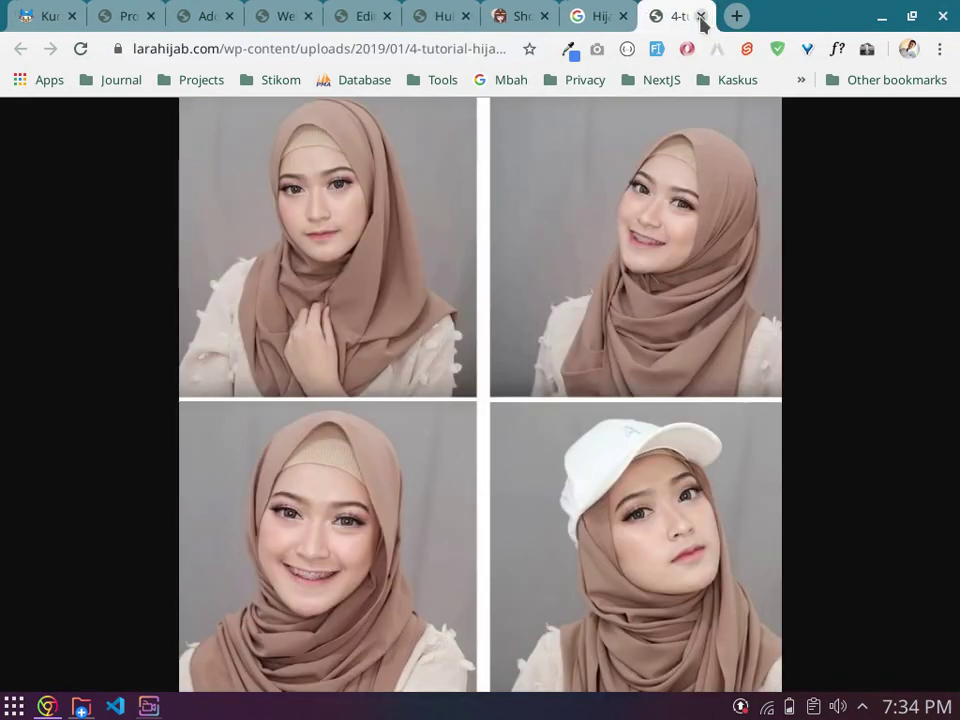
left_click(701, 16)
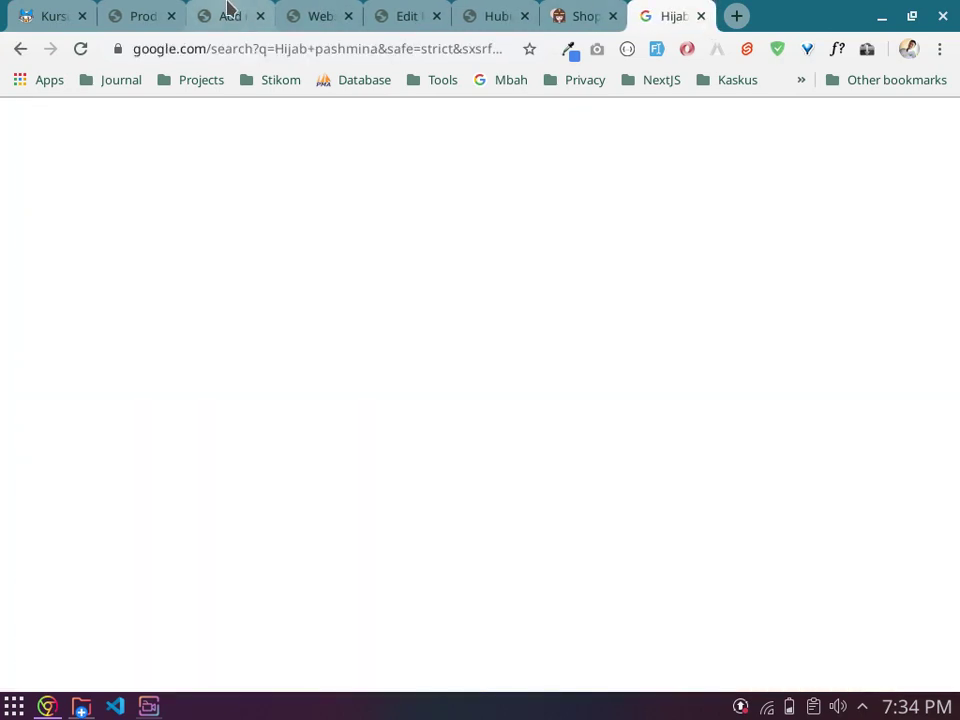
Step: Title the new product 'Hijab Pashmina', dropping 'Murah Banyuwangi', so the permalink becomes hijab-pashmina
left_click(229, 12)
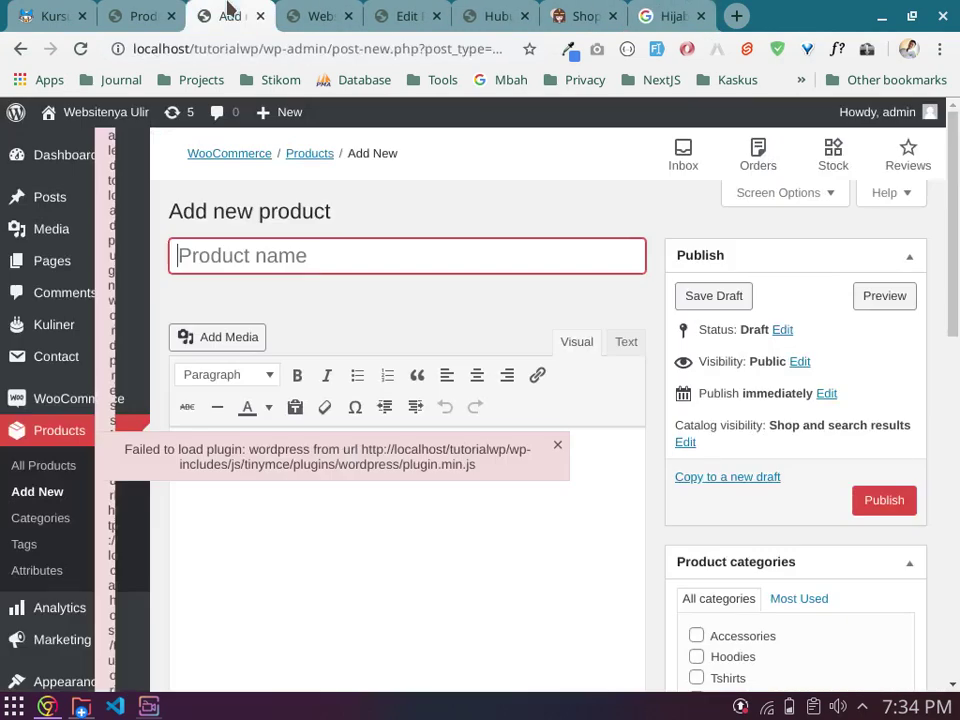
left_click(558, 445)
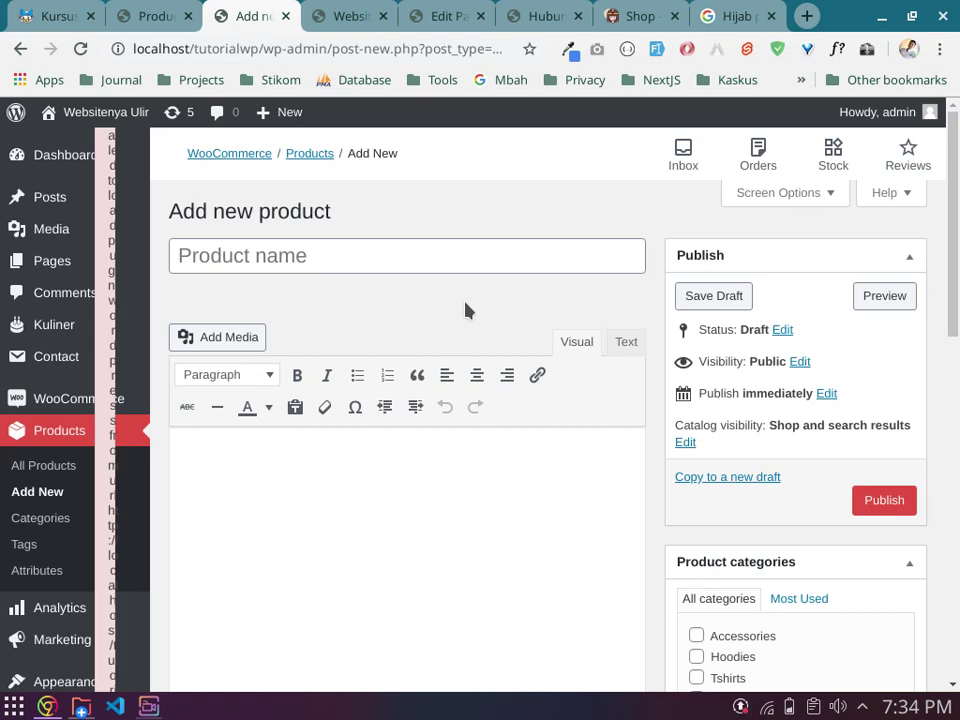
left_click(506, 256)
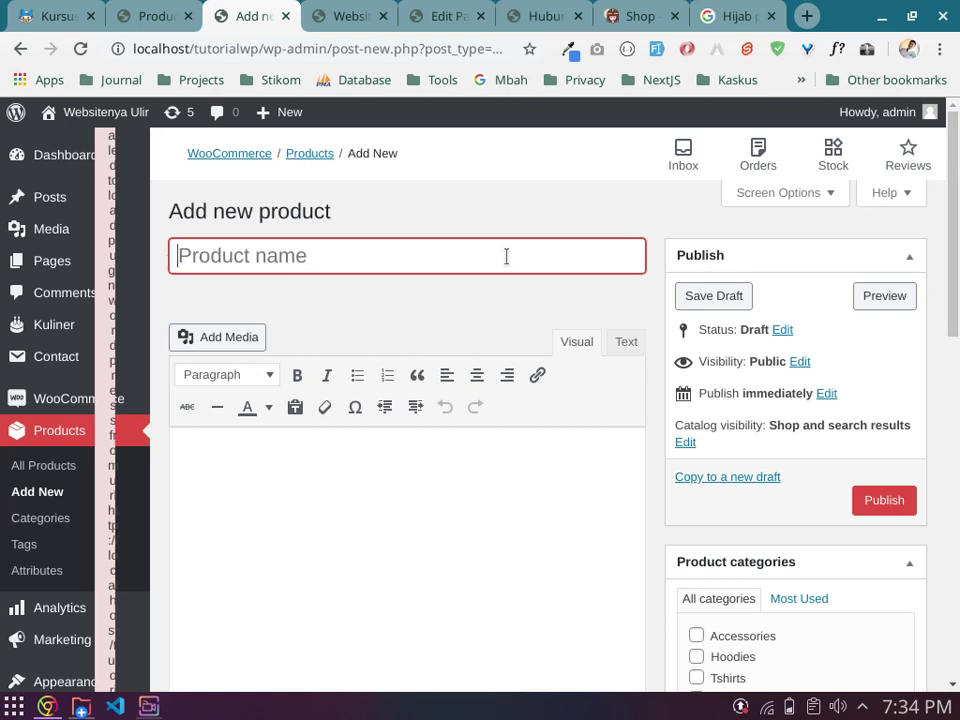
type("Hija")
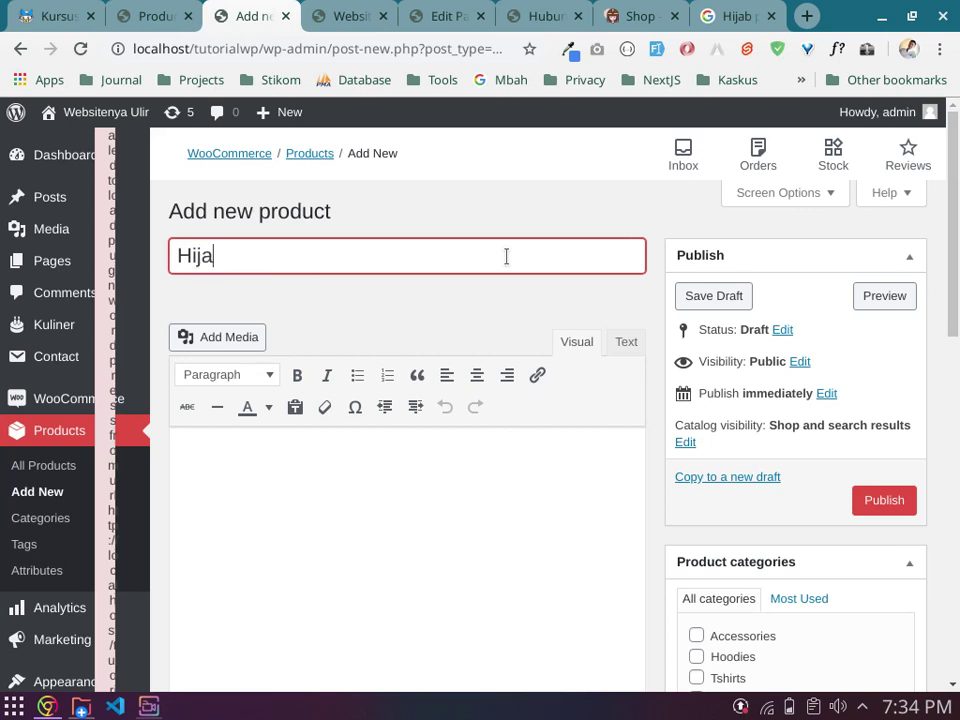
type("b Pashmina")
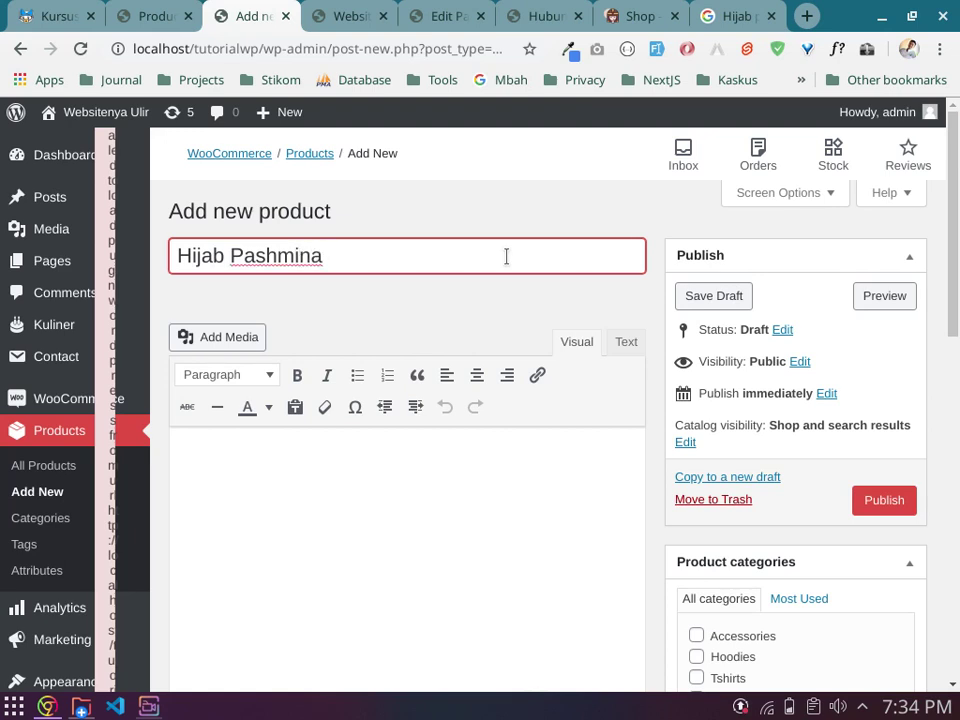
type("Murah ")
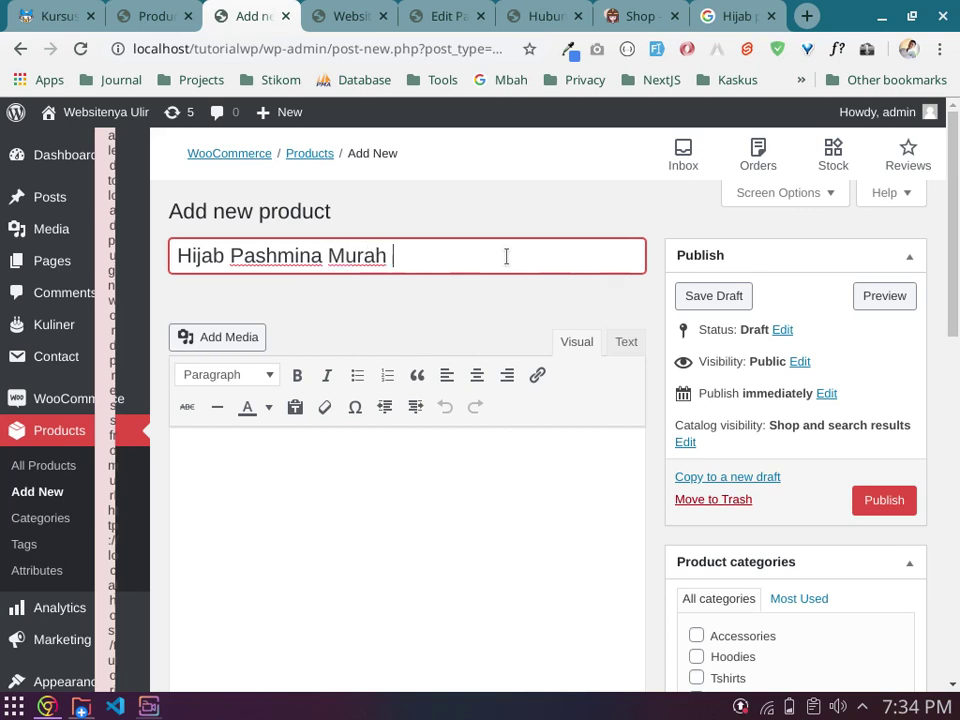
type("Banyuwangi")
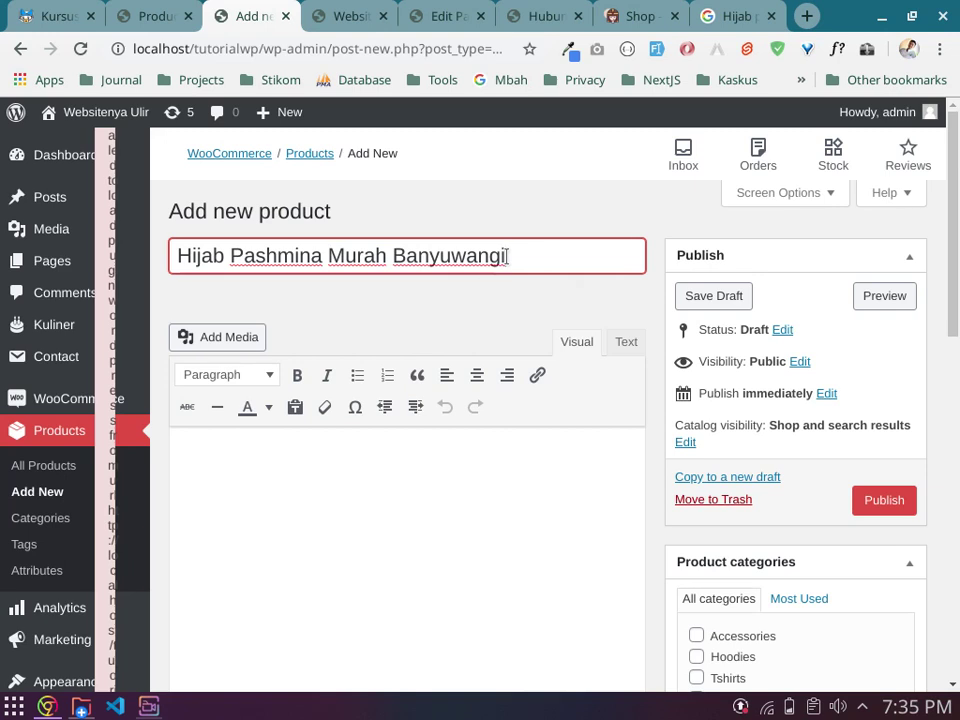
key("ctrl+BackSpace")
key("ctrl+BackSpace")
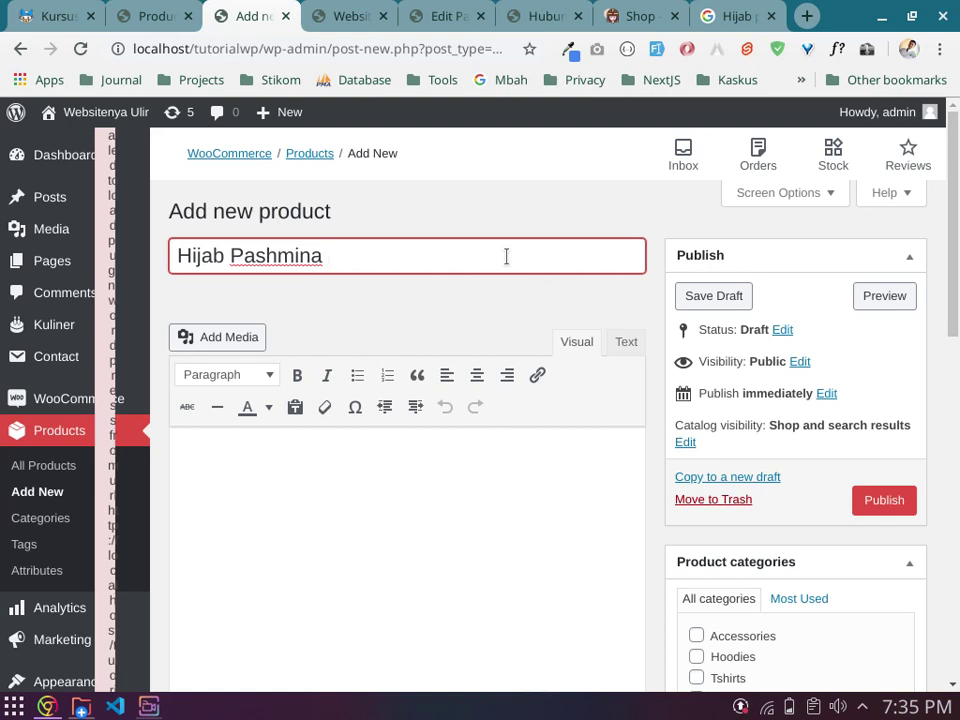
key("BackSpace")
left_click(506, 310)
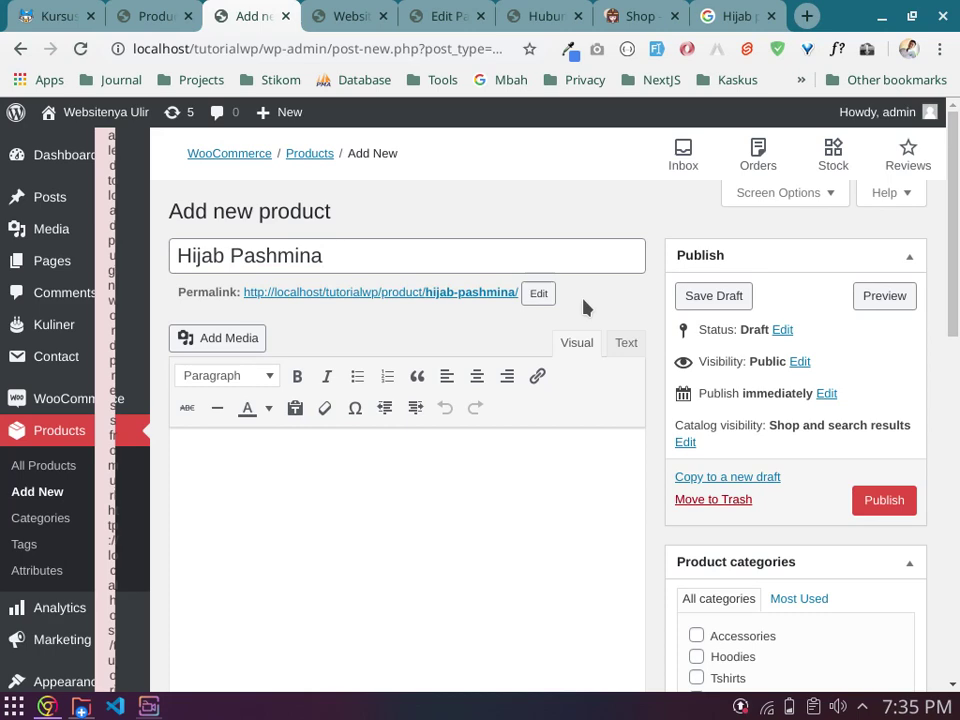
scroll(585, 306, "down", 2)
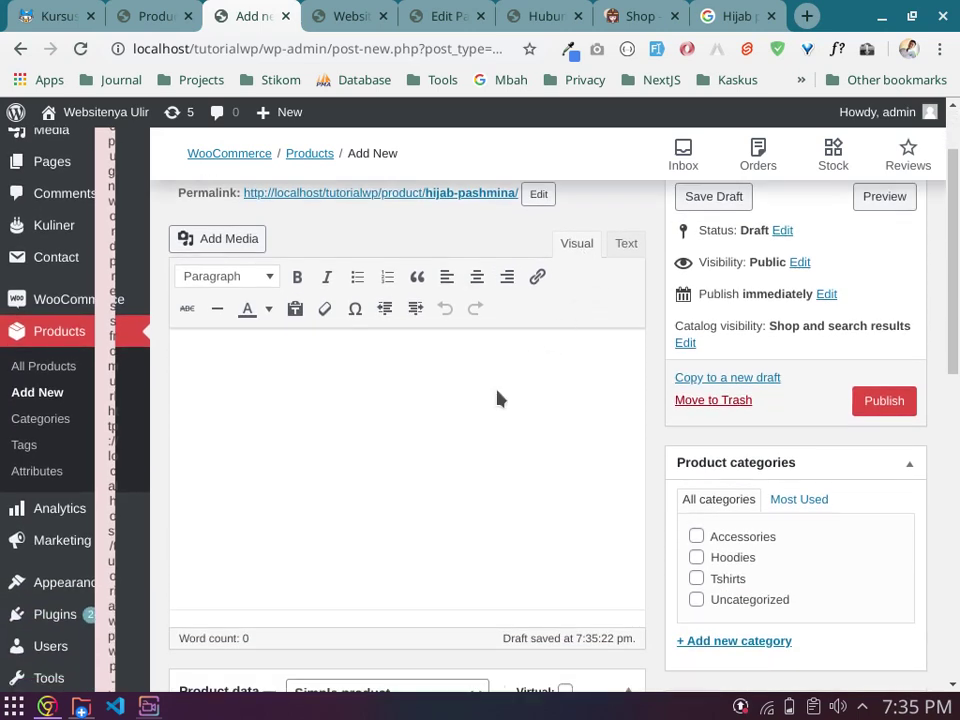
left_click(497, 399)
Step: Search Google for 'lorem ipsum dolor sit amet'
key("ctrl+t")
type("lor")
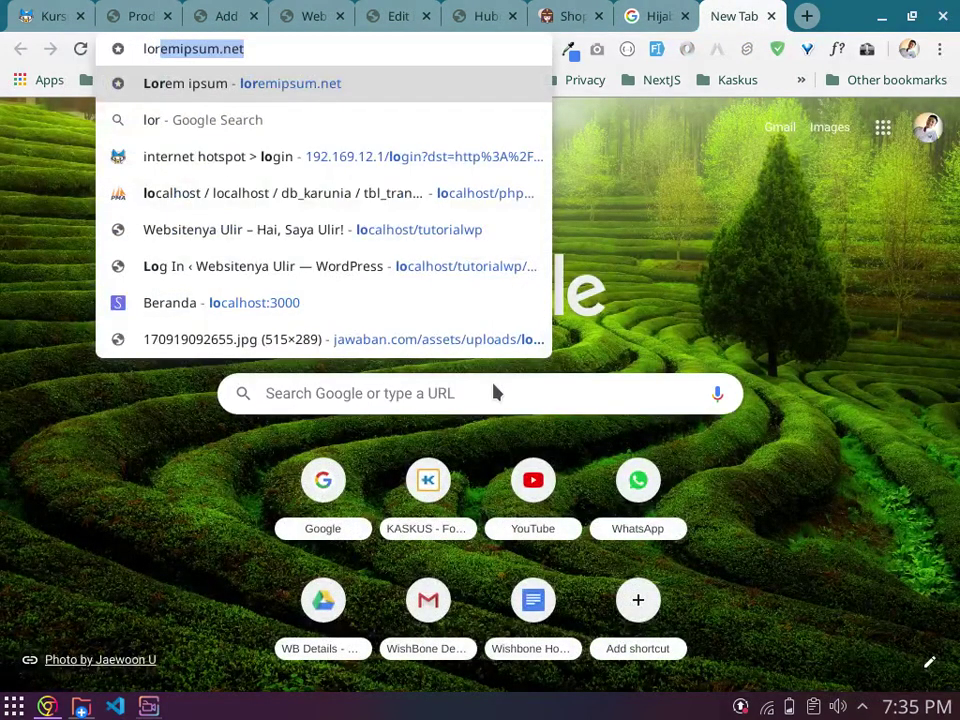
key("Return")
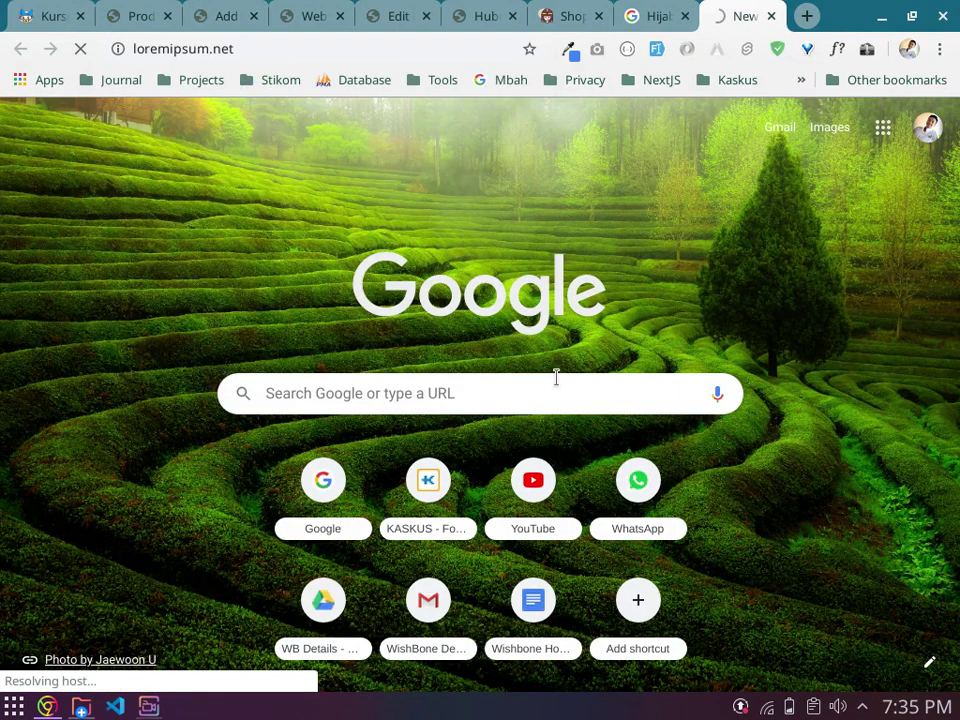
left_click(658, 14)
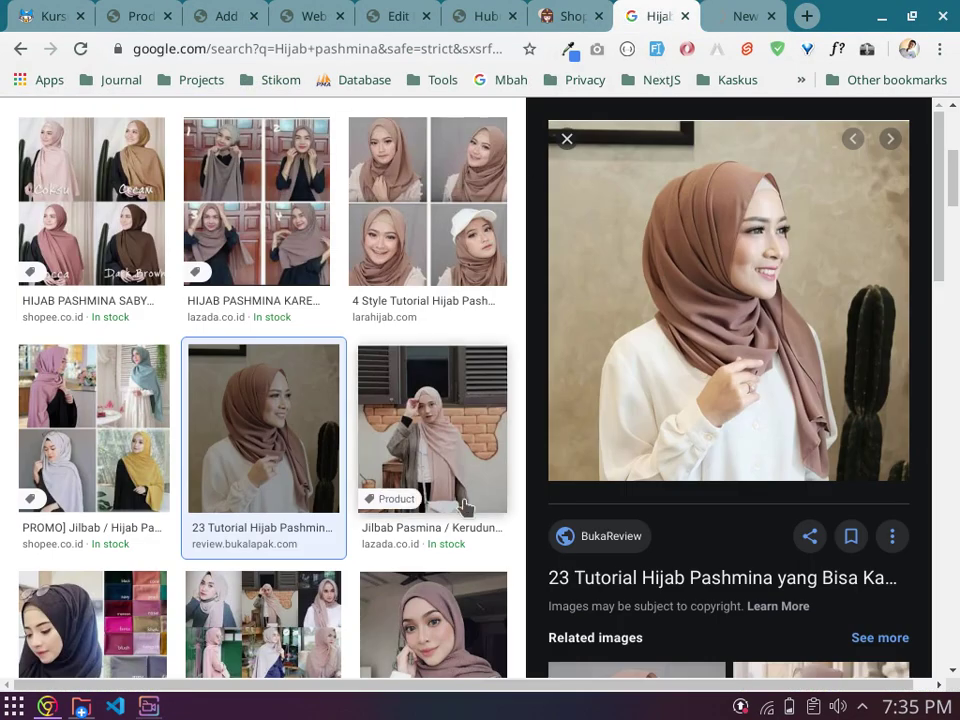
scroll(465, 505, "up", 2)
left_click(750, 12)
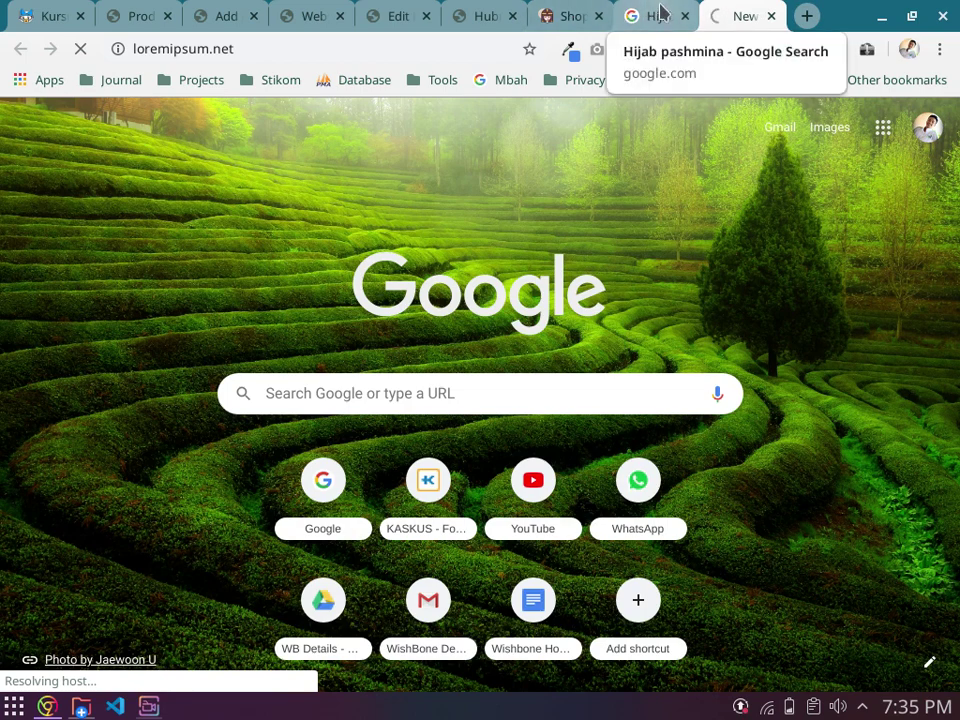
left_click(660, 14)
left_click(450, 40)
type("lorem")
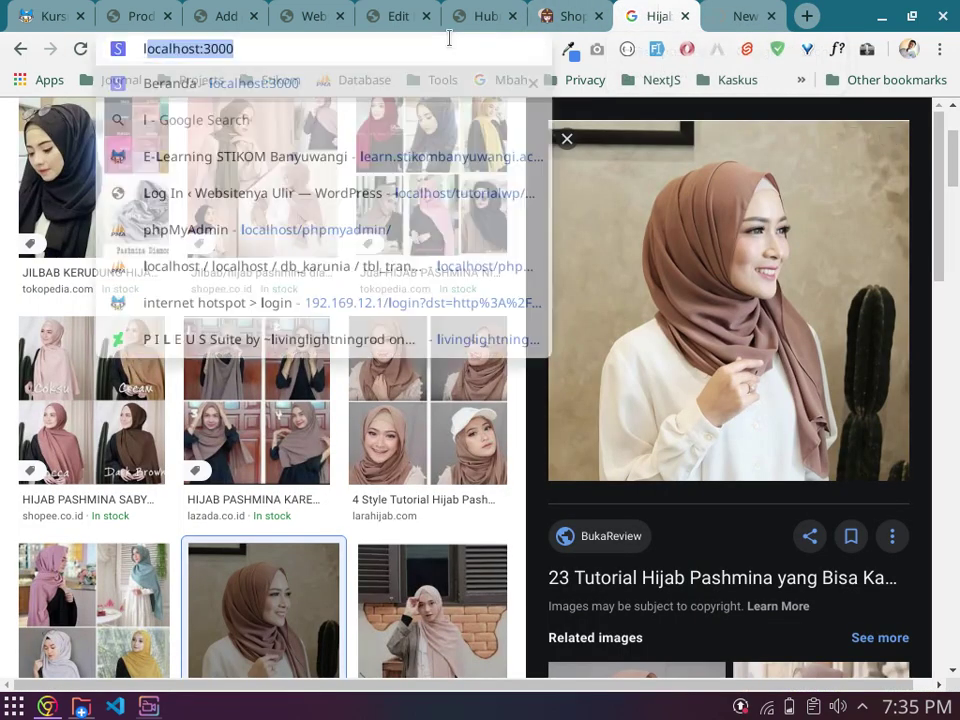
key("Down")
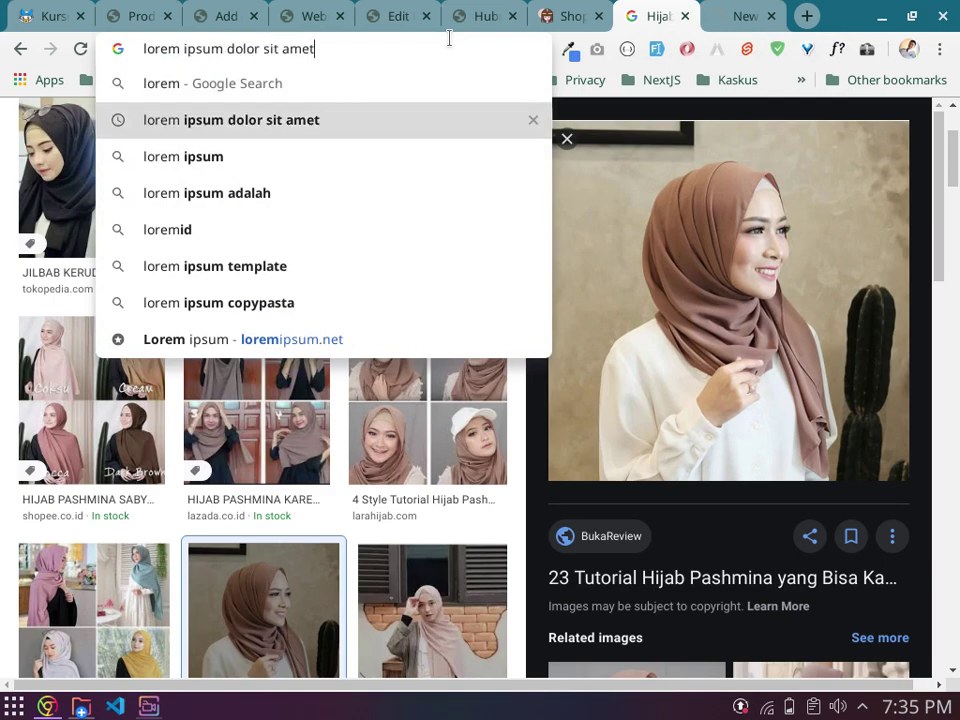
key("Return")
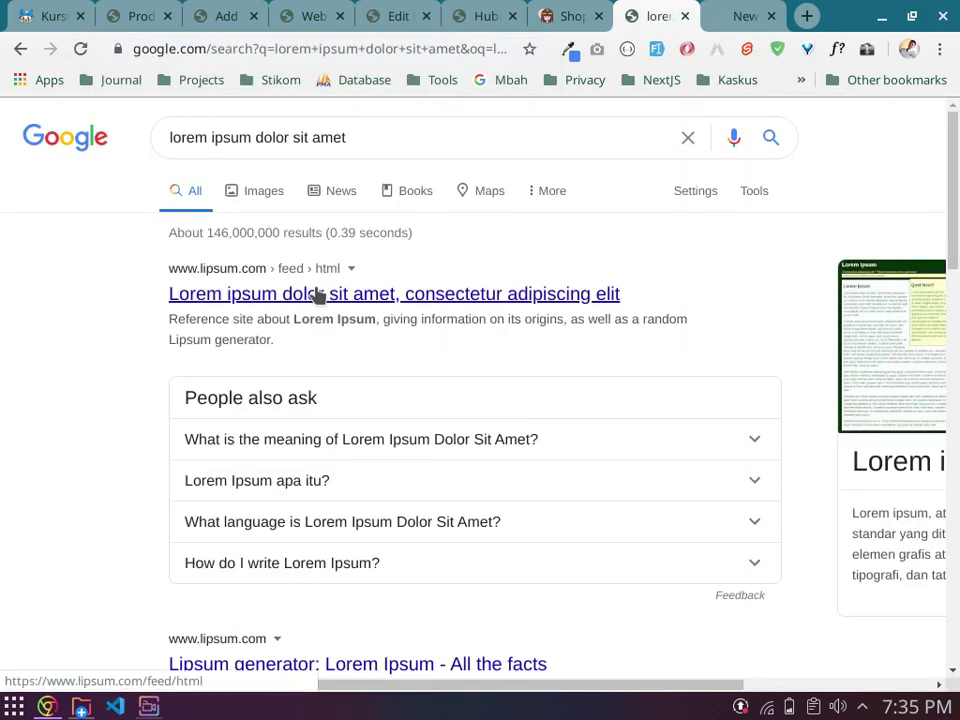
Step: Open the lipsum.com result and select its first two Lorem Ipsum paragraphs
middle_click(317, 294)
left_click(673, 12)
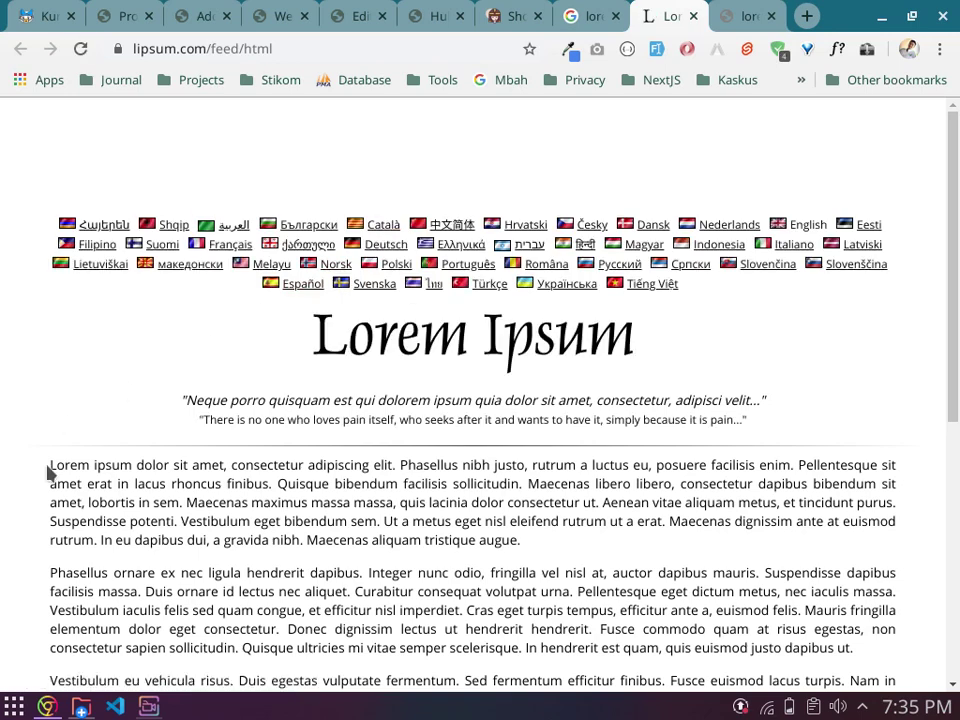
left_click_drag(50, 464, 432, 591)
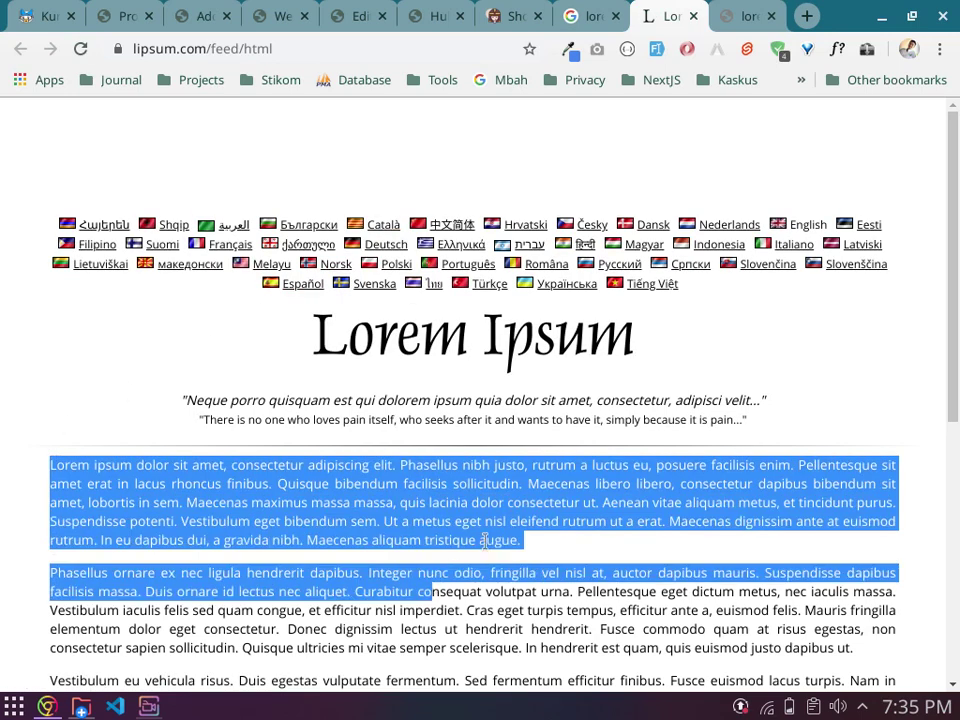
scroll(440, 590, "down", 3)
left_click(864, 509, "shift")
key("ctrl+c")
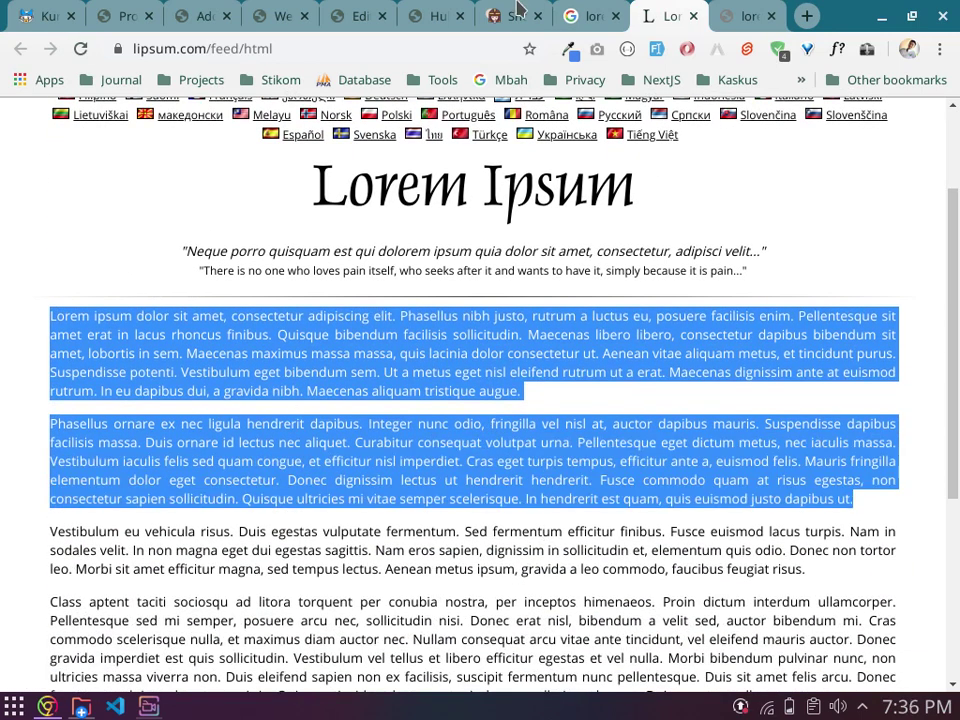
left_click(195, 16)
Step: Paste the two copied Lorem Ipsum paragraphs into the Hijab Pashmina description editor
key("ctrl+v")
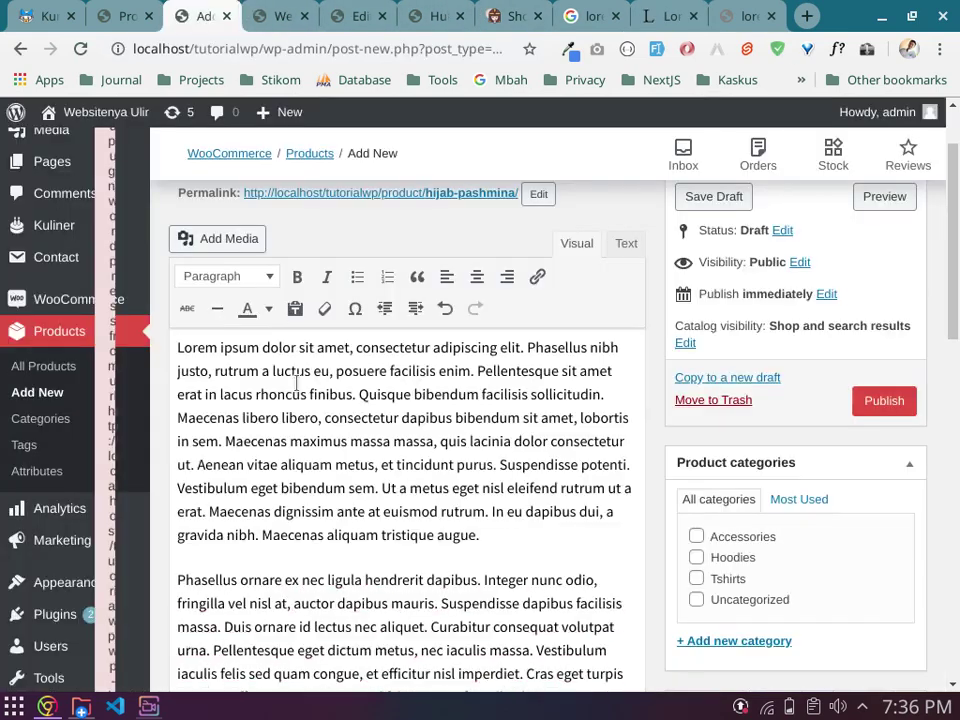
scroll(455, 455, "down", 5)
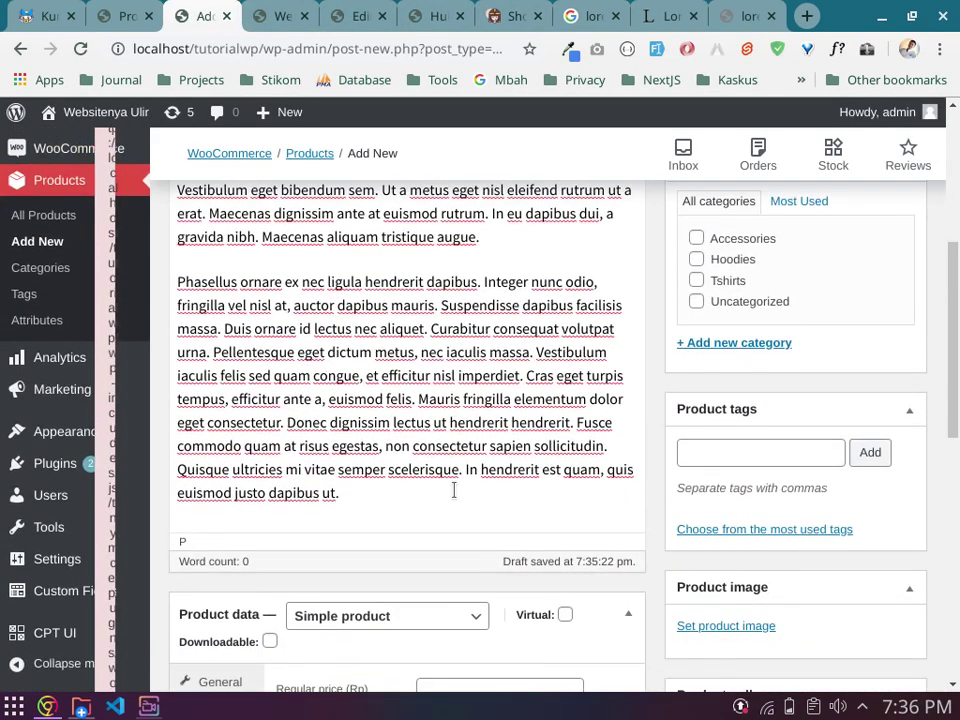
scroll(501, 456, "up", 4)
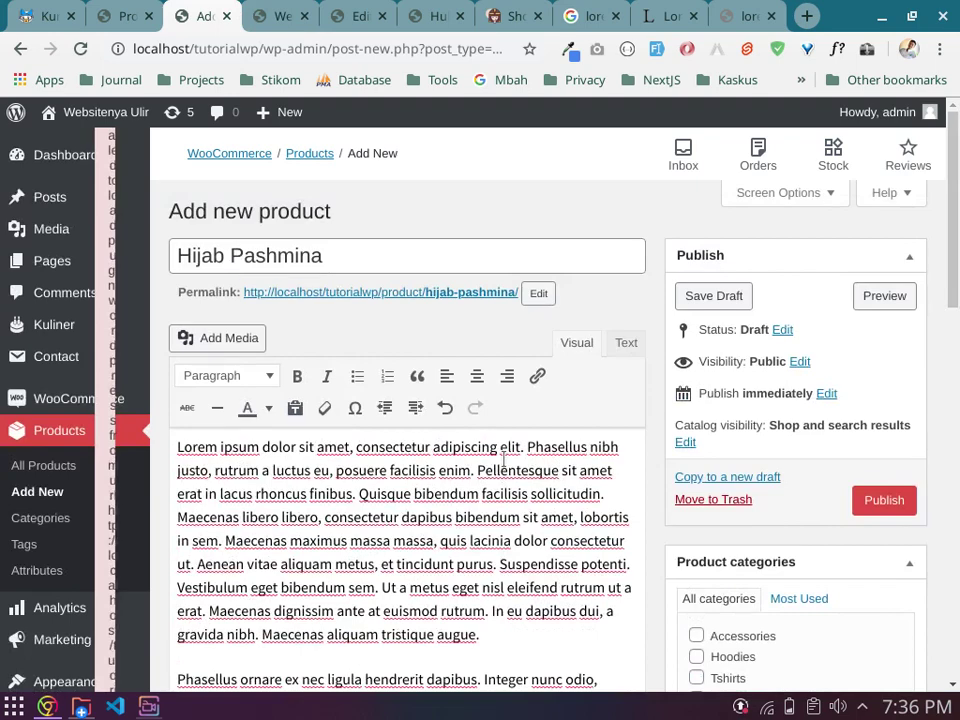
scroll(503, 458, "down", 3)
scroll(660, 455, "down", 1)
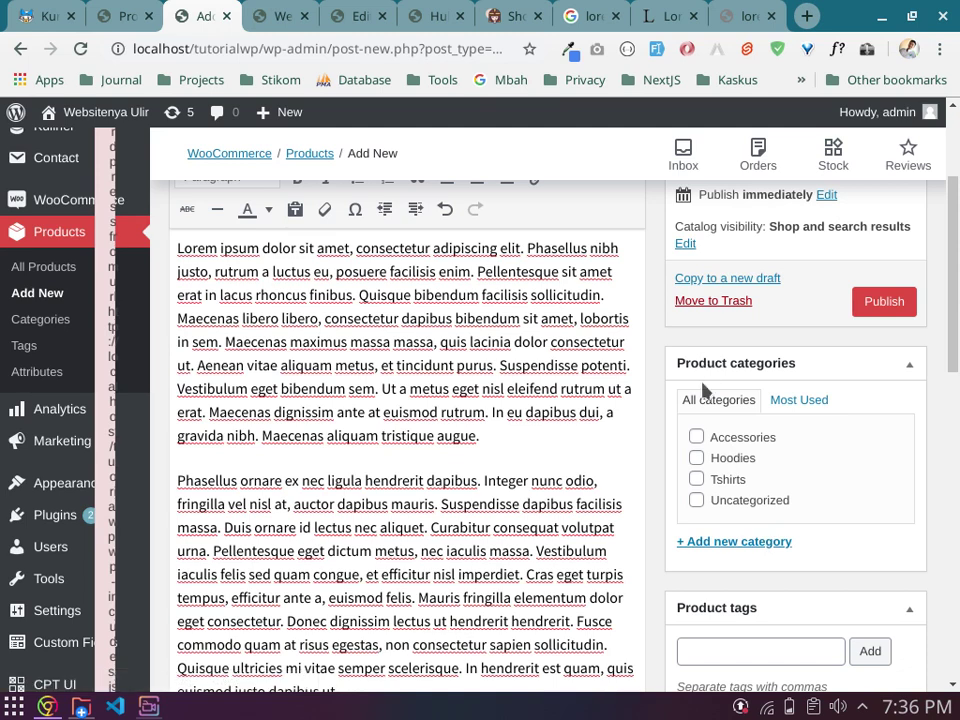
Step: Add a new top-level product category named Pashmina
left_click(736, 543)
type("P")
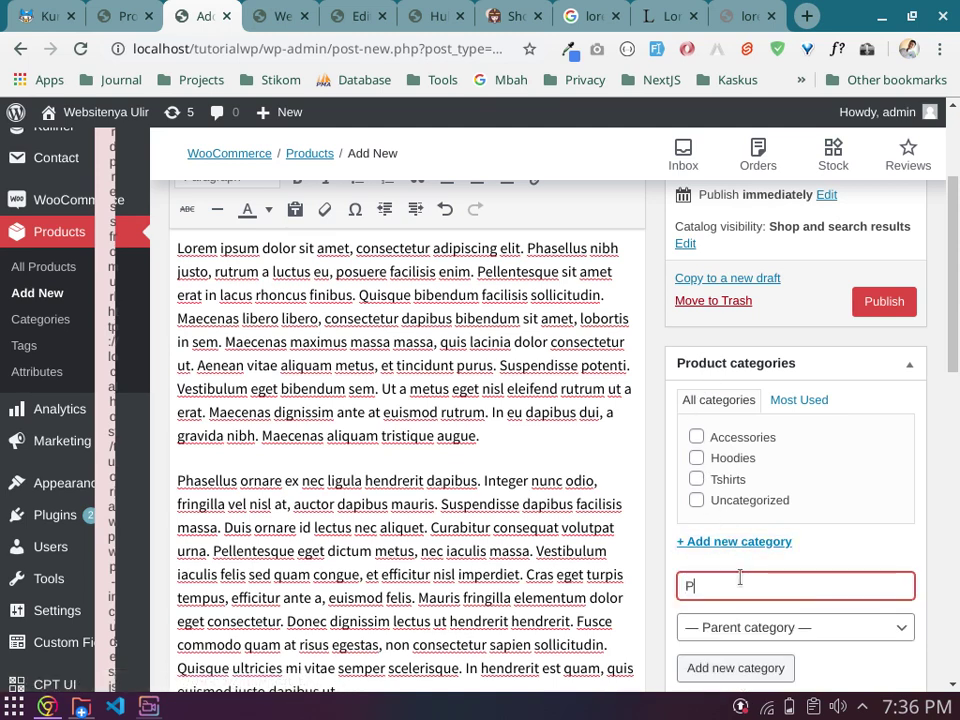
type("ashmina")
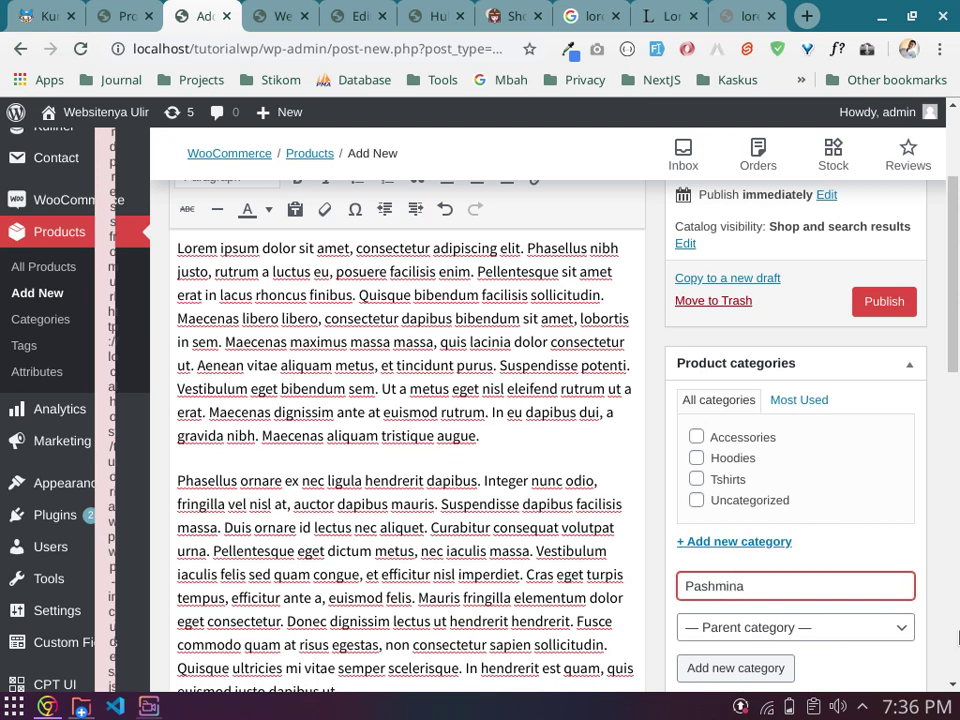
scroll(827, 570, "down", 2)
left_click(797, 538)
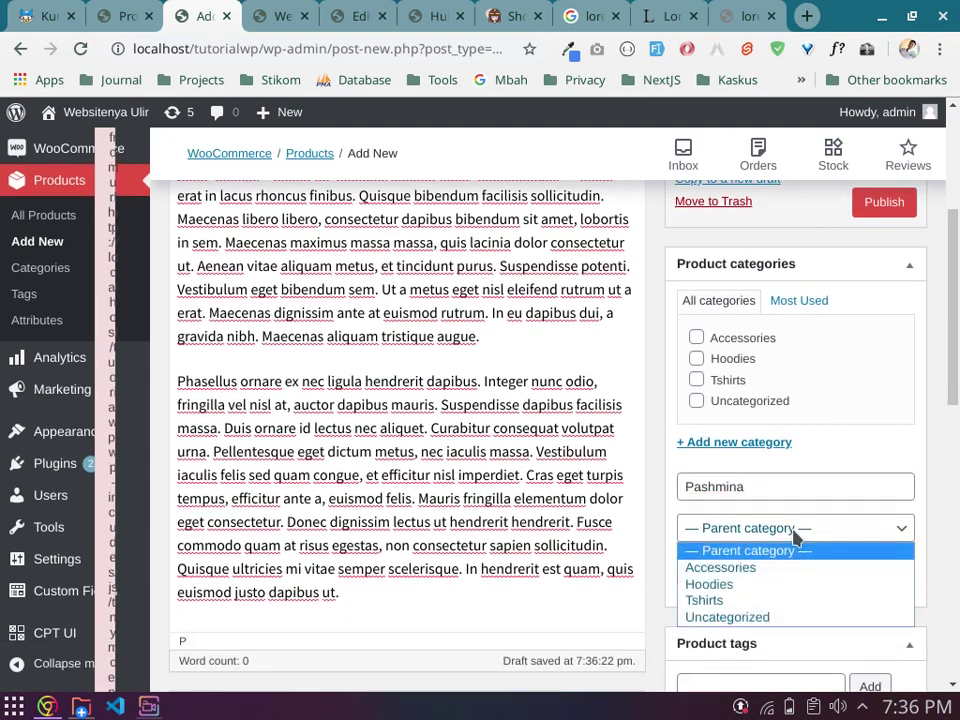
left_click(793, 540)
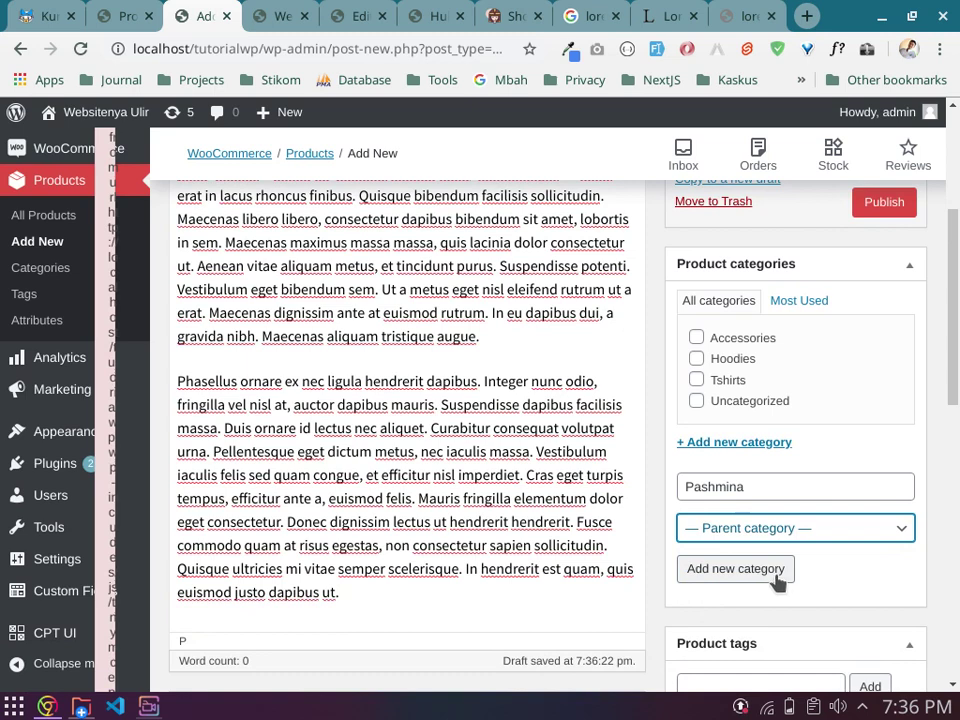
left_click(775, 580)
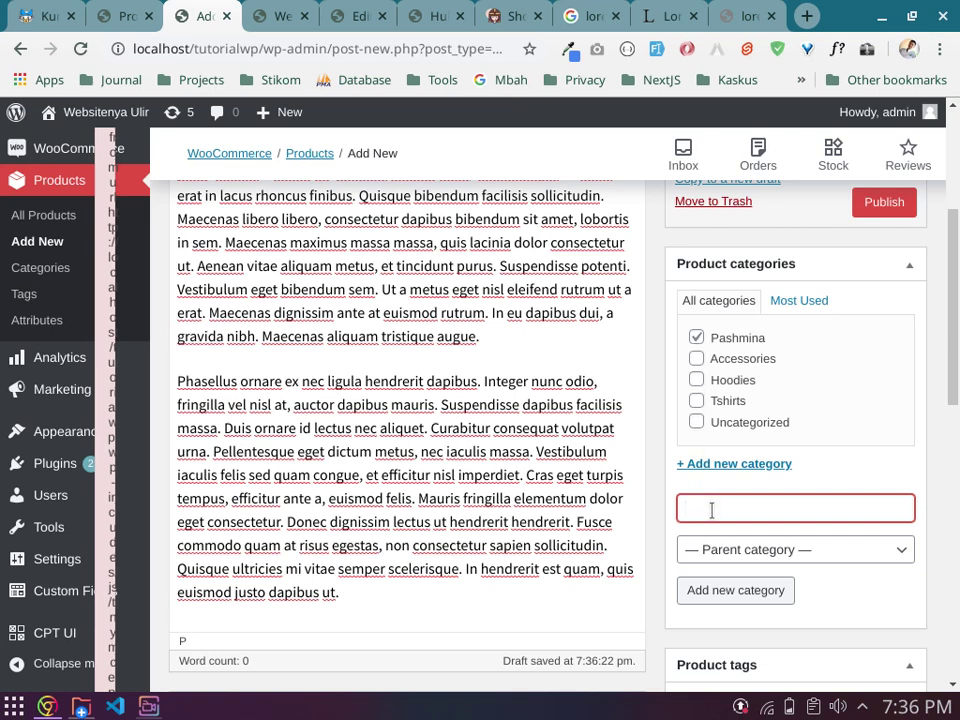
Step: Create the Segi Empat and Paris categories, leaving both unticked for this product
type("Segi Empat")
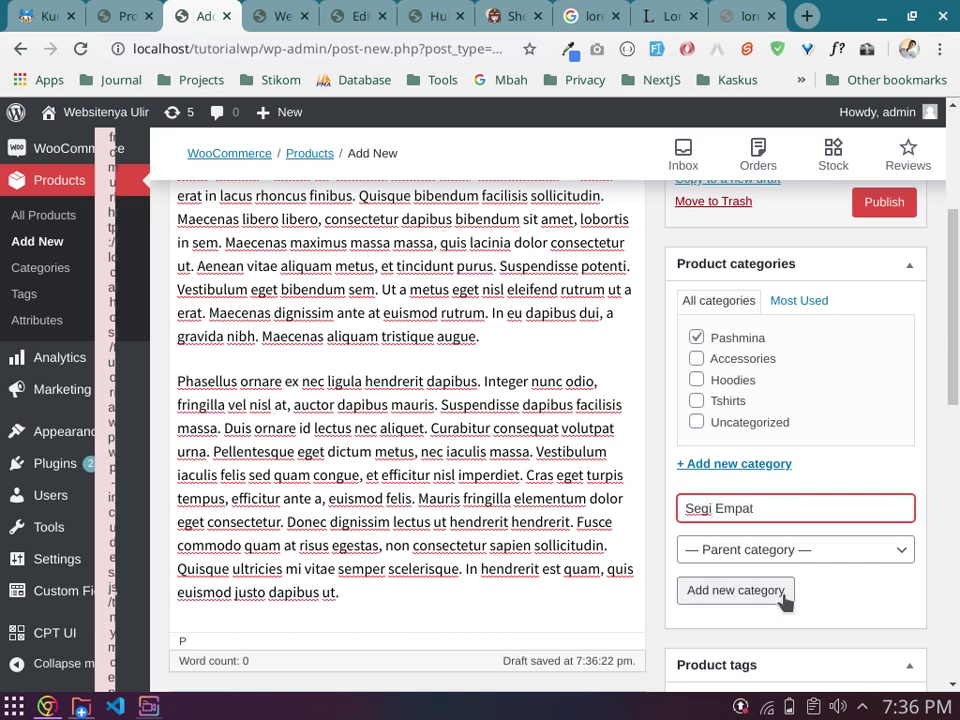
left_click(784, 597)
left_click(696, 339)
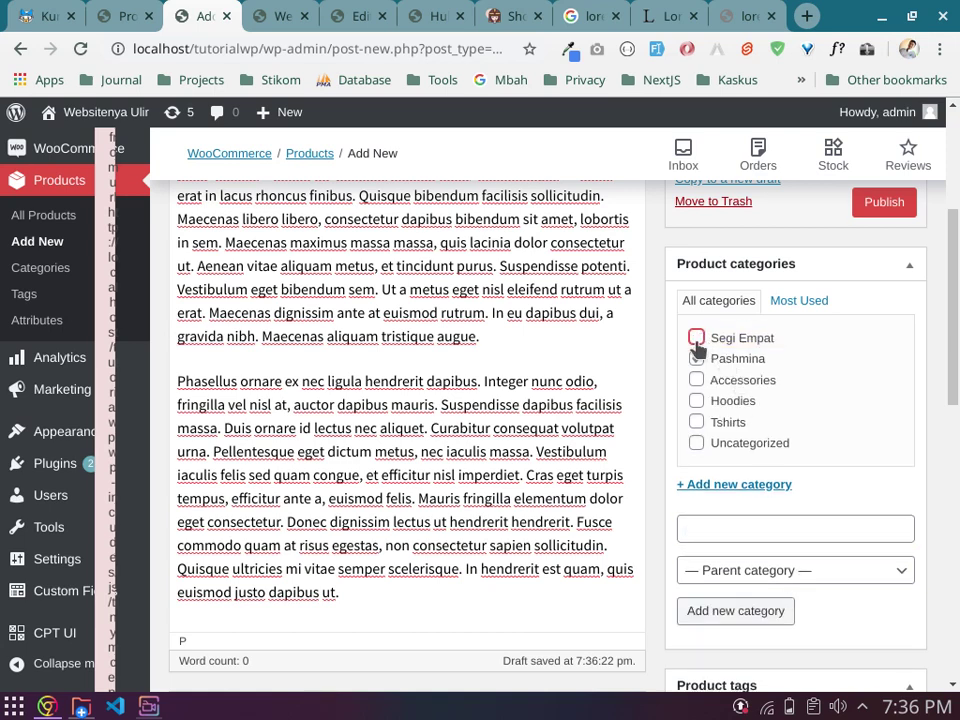
left_click(727, 521)
type("Paris")
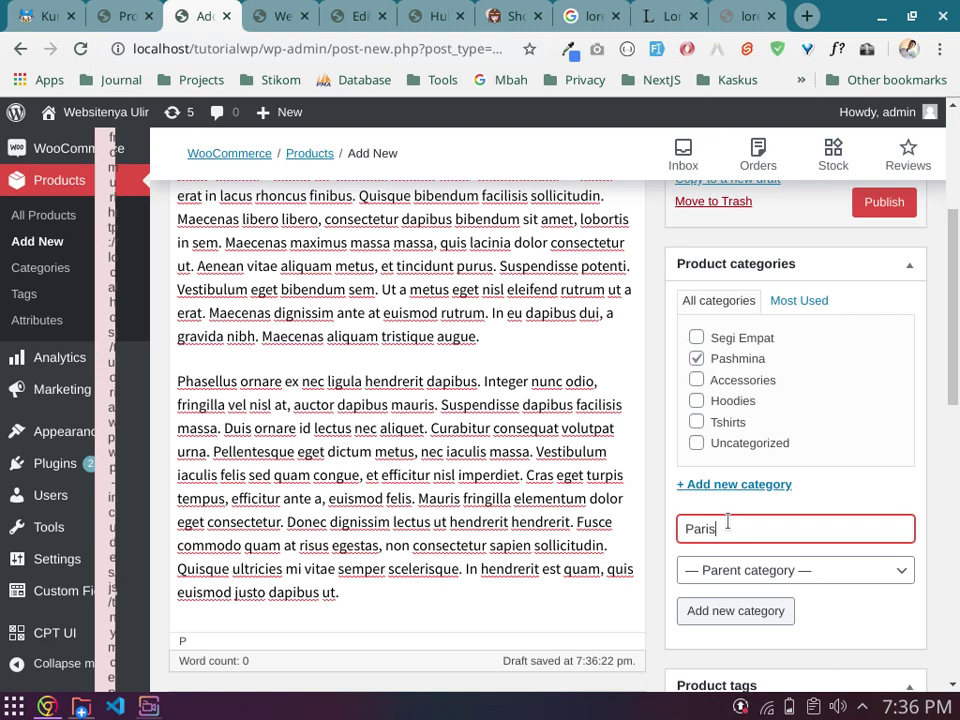
left_click(726, 611)
left_click(696, 338)
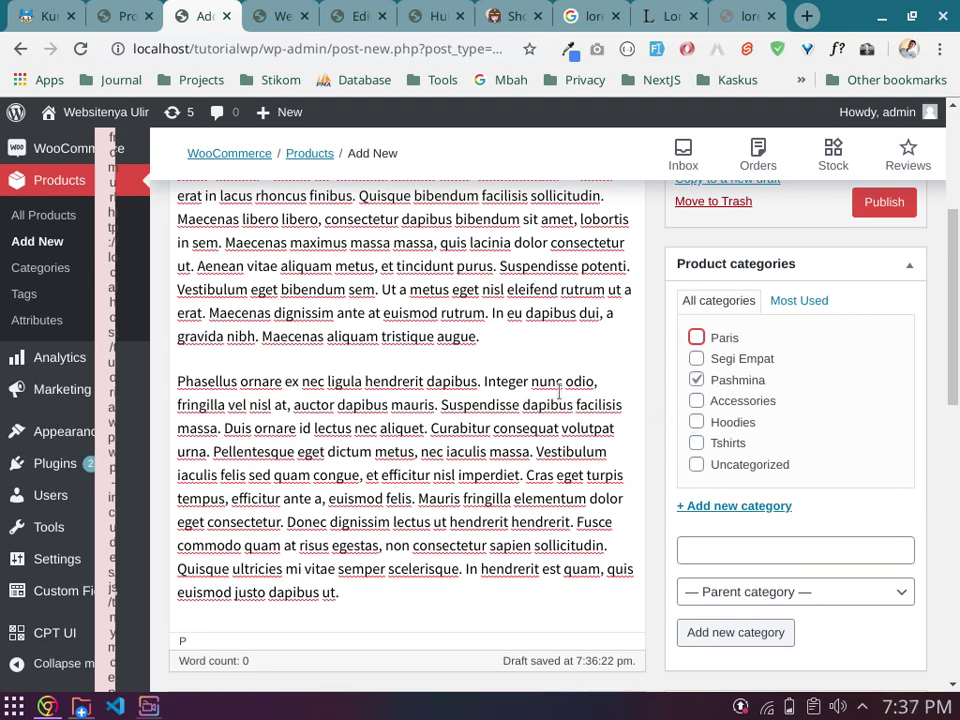
Step: Leave Pashmina as the only ticked category, with Segi Empat unticked
scroll(559, 392, "up", 3)
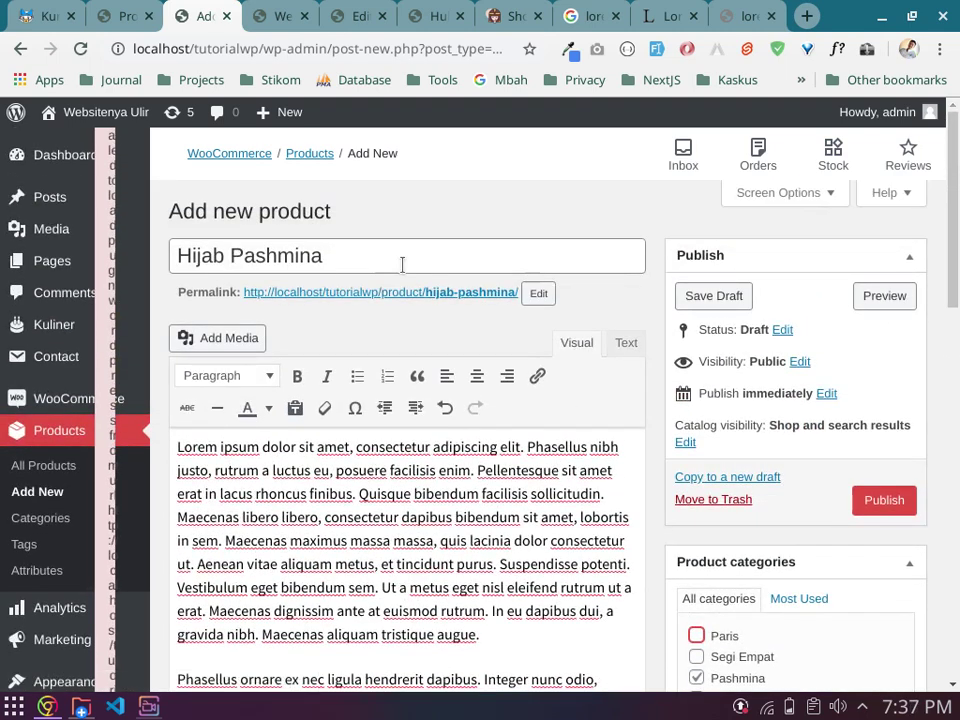
scroll(600, 400, "down", 2)
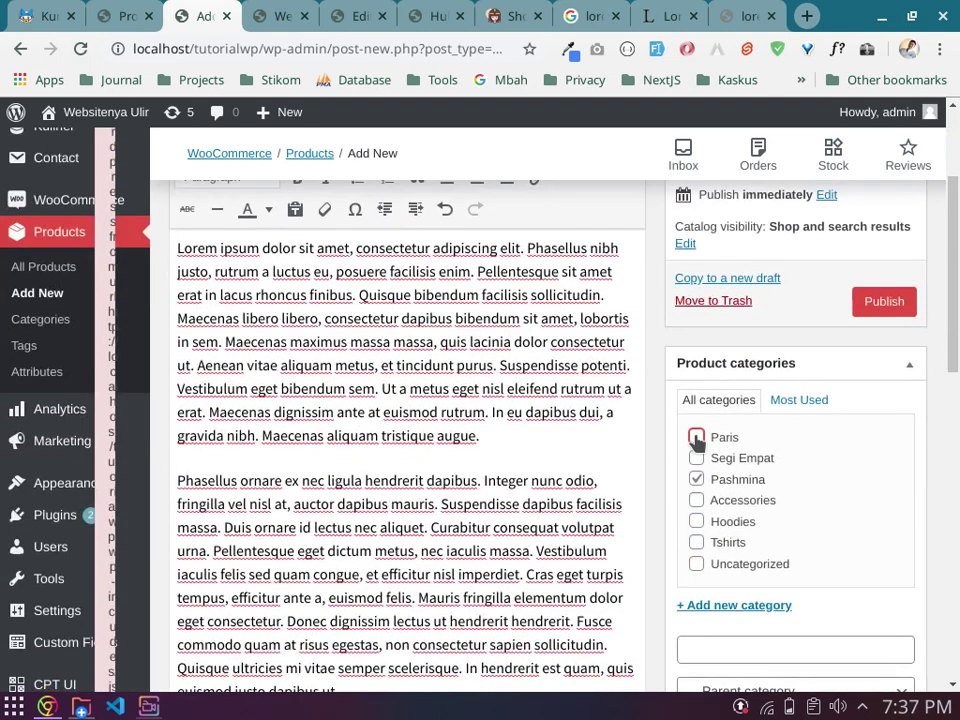
left_click(696, 458)
left_click(696, 481)
left_click(697, 479)
left_click(697, 458)
scroll(708, 487, "up", 2)
scroll(716, 478, "down", 5)
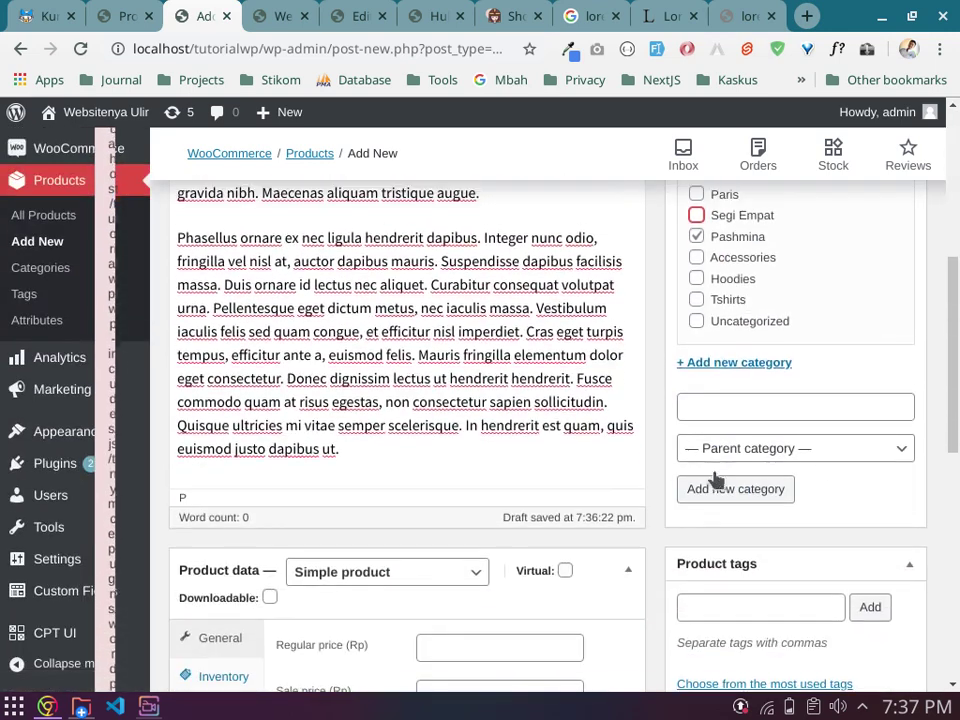
scroll(722, 470, "down", 2)
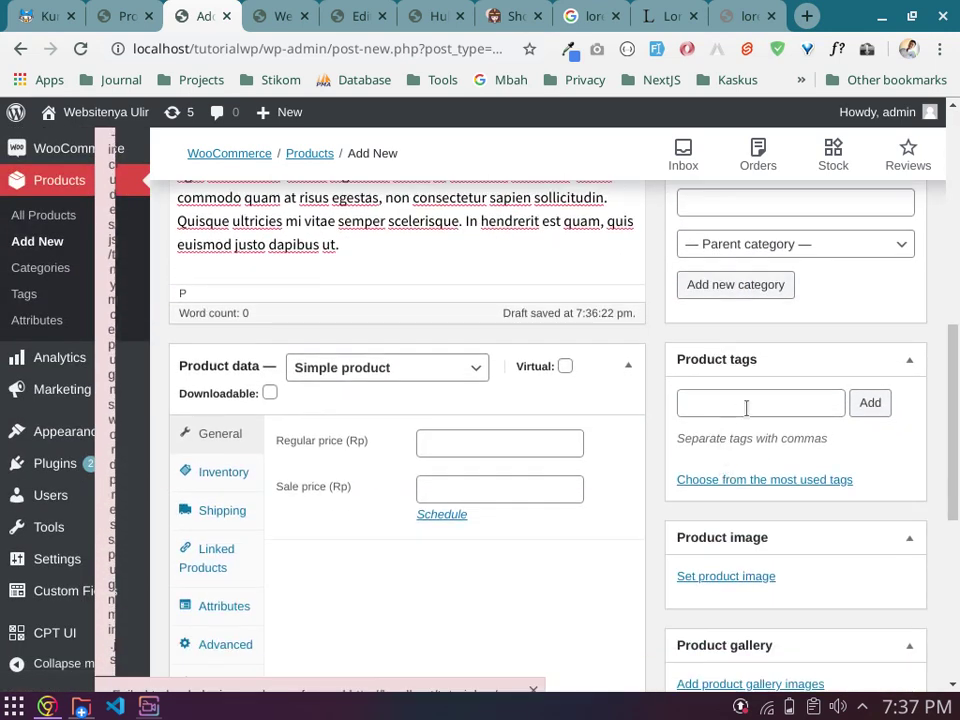
Step: Add the tags 'hijab banyuwangi', 'hijab murah' and 'hijab gratis' to the product
left_click(746, 405)
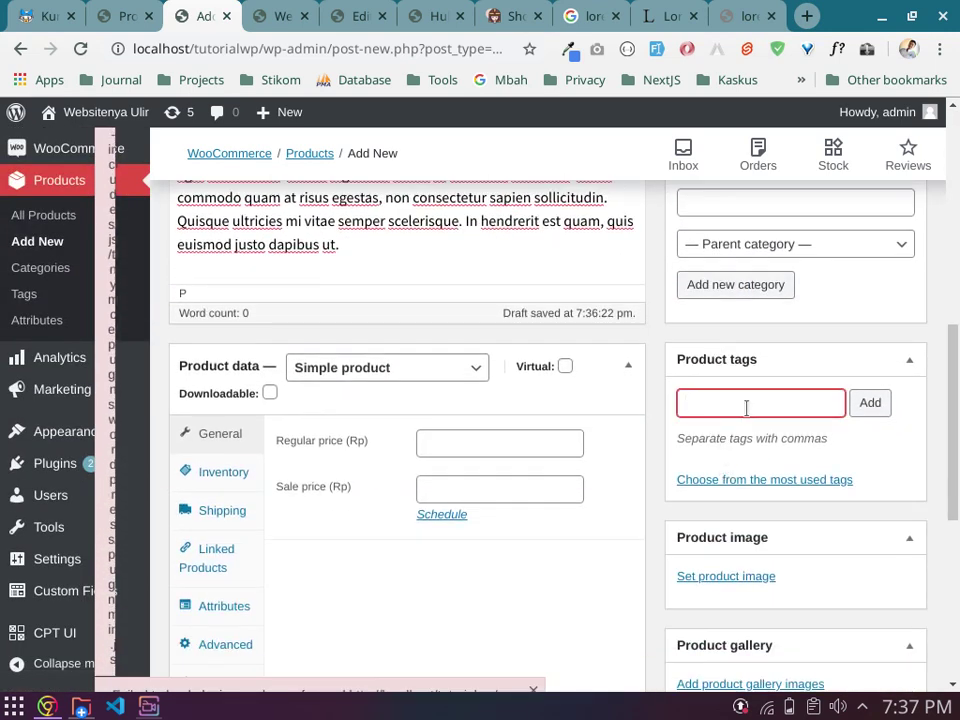
type("hijab banyuwangi")
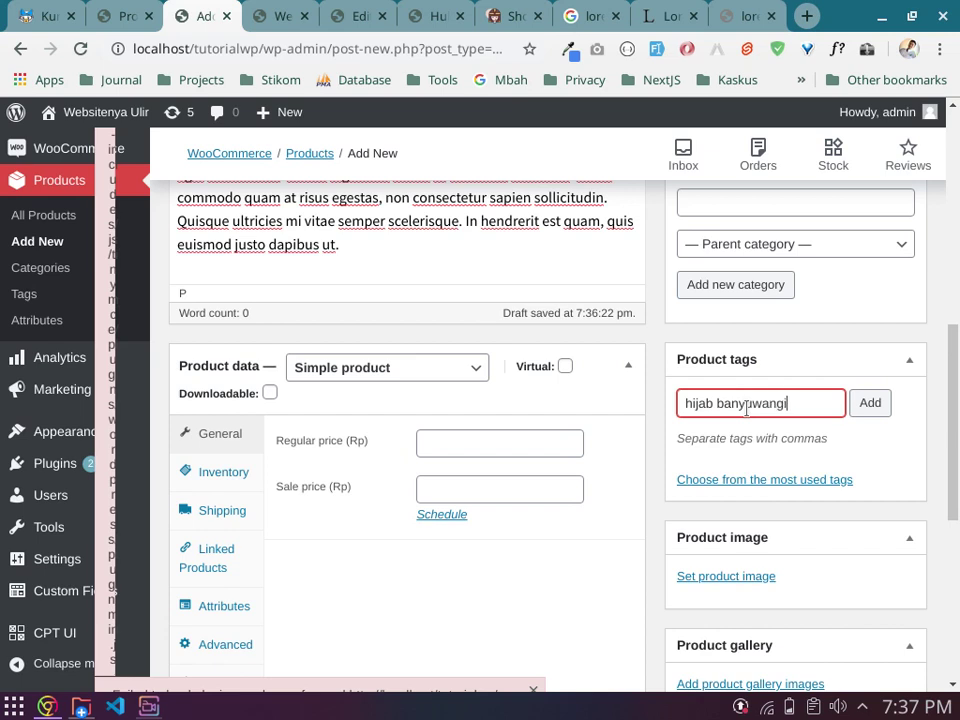
type(", hijab murah, ")
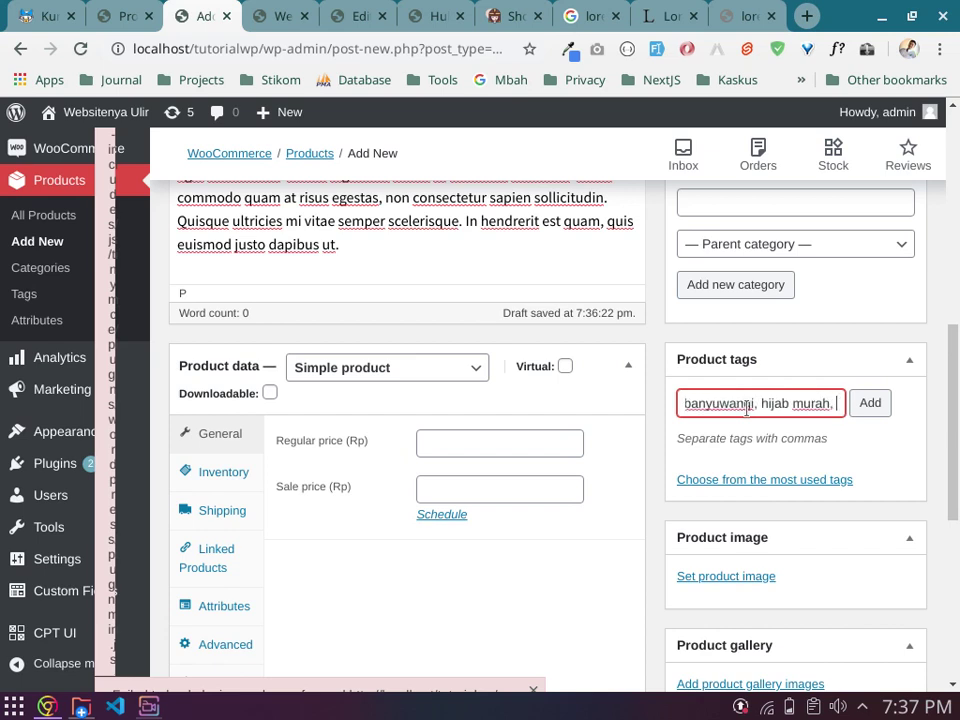
type("hijab")
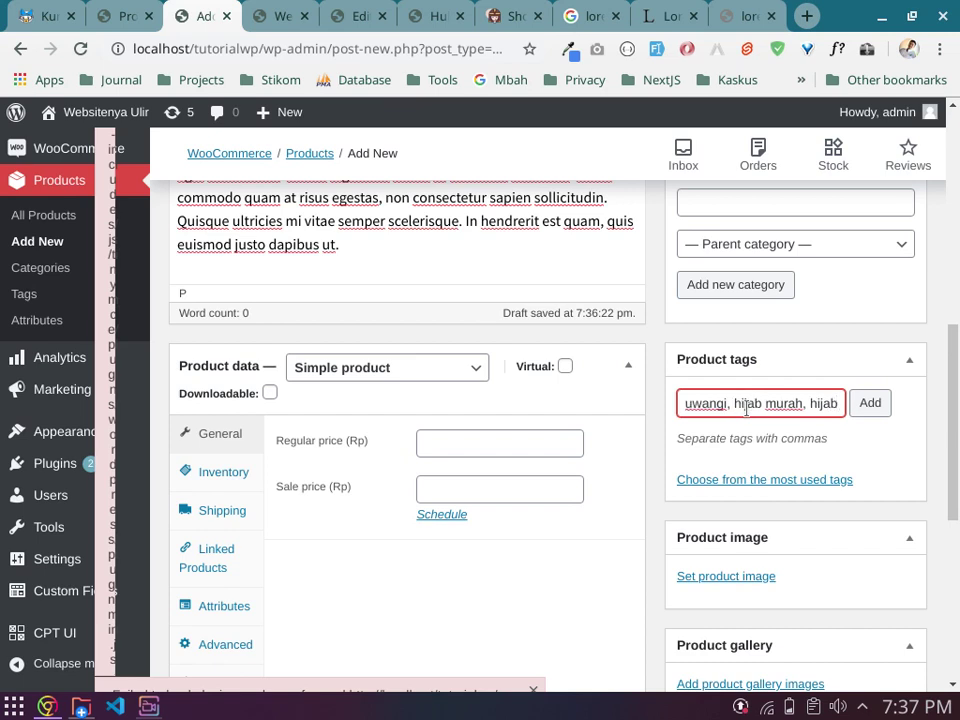
type(" gratis")
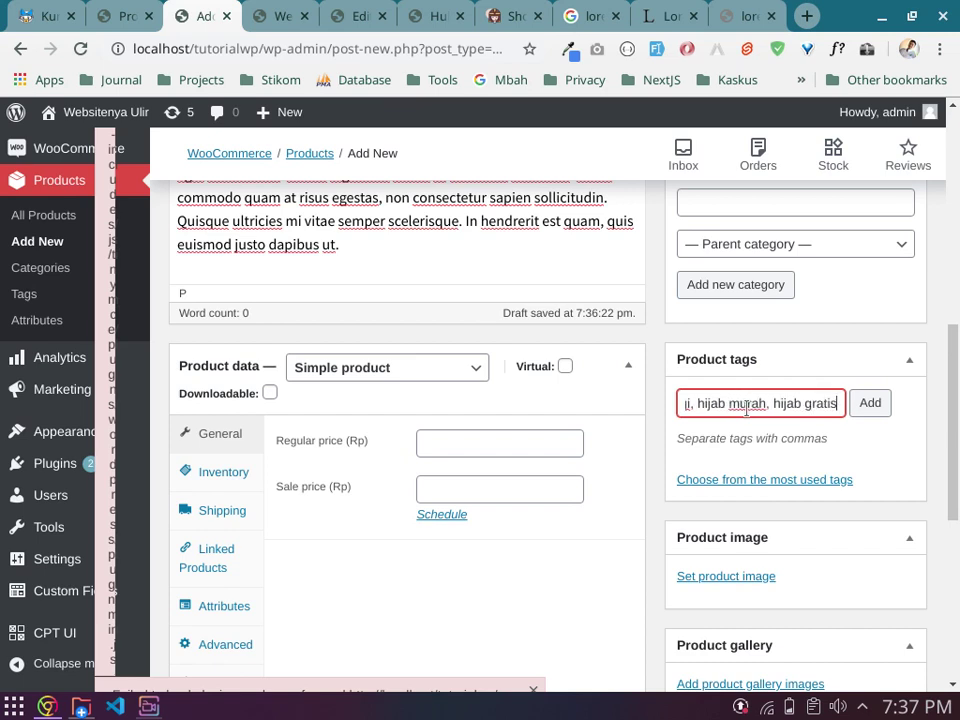
left_click(866, 410)
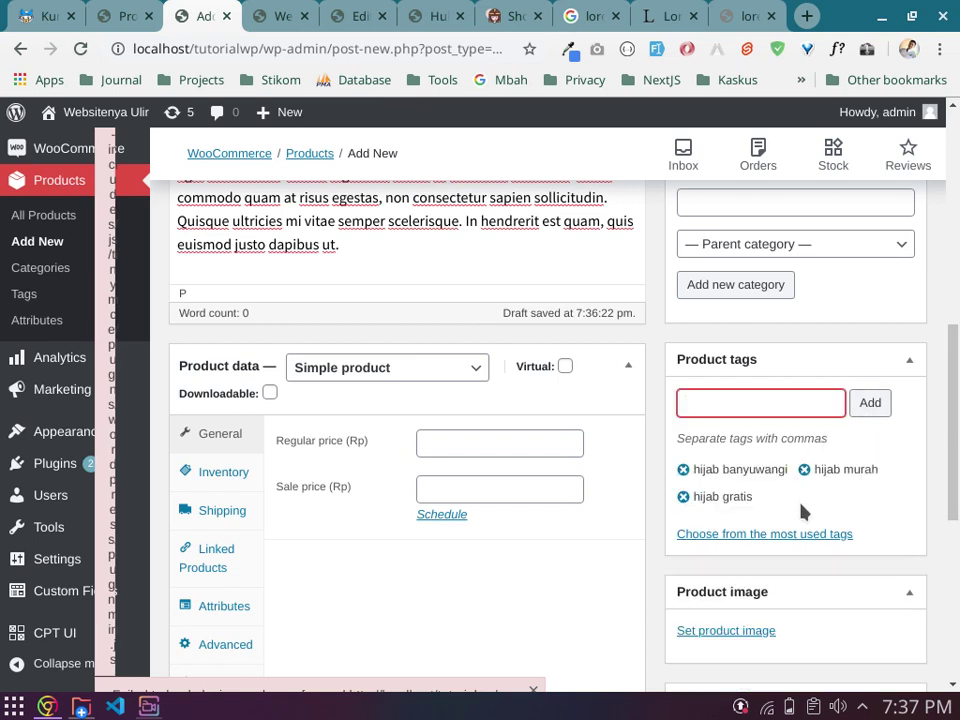
scroll(800, 512, "down", 1)
scroll(703, 495, "down", 2)
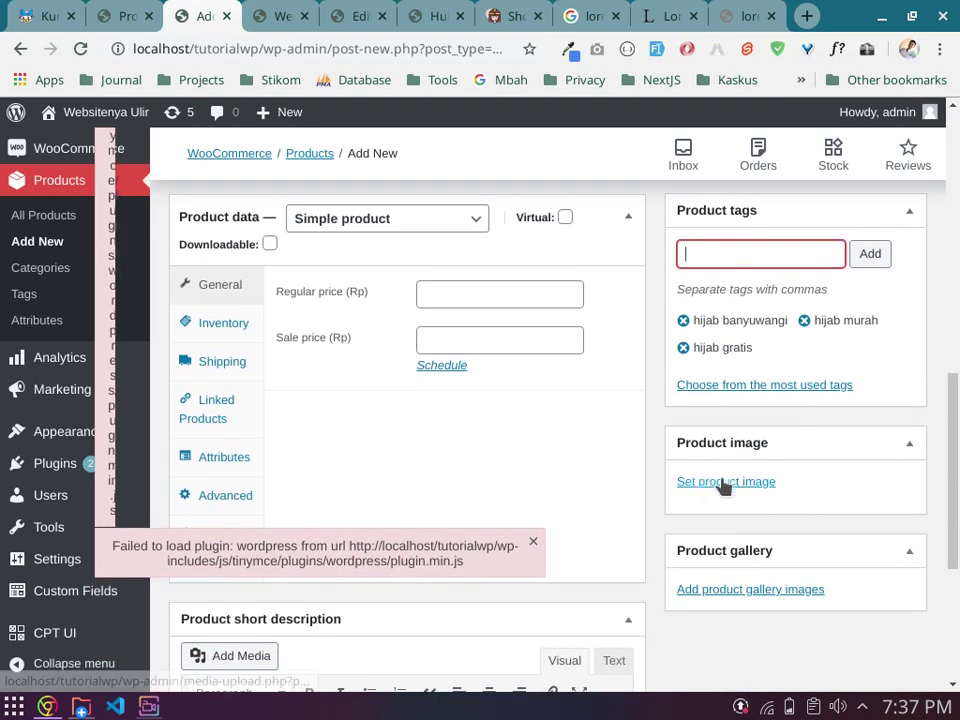
scroll(790, 492, "down", 2)
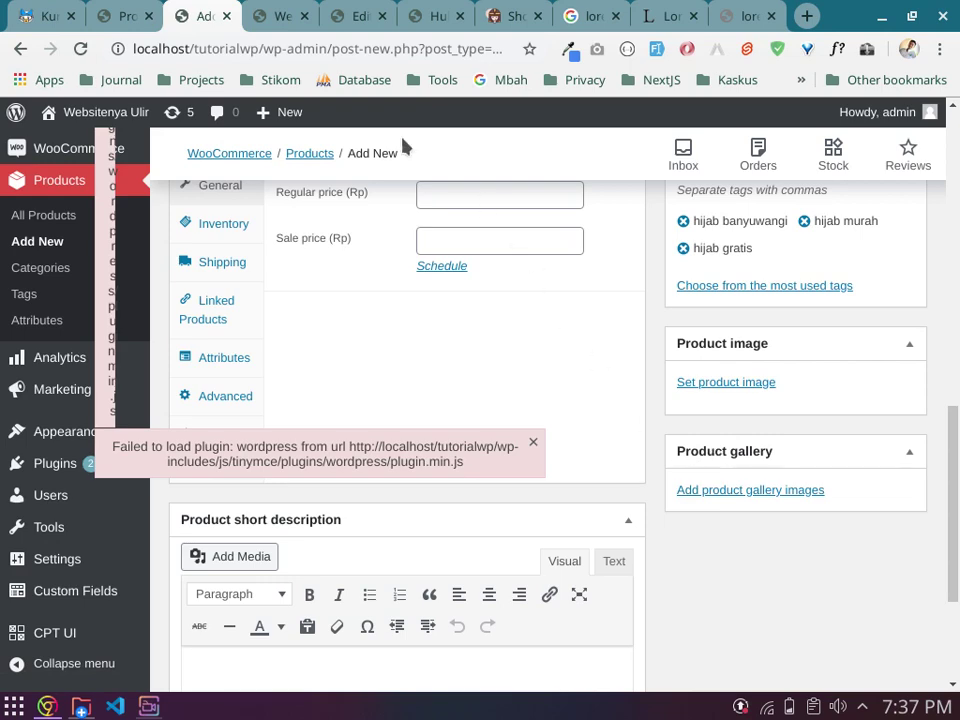
left_click(135, 14)
Step: From the live shop homepage, view the Vneck Tshirt product page in a new tab, then close it
left_click(200, 14)
left_click(280, 14)
scroll(376, 424, "down", 2)
scroll(376, 424, "down", 10)
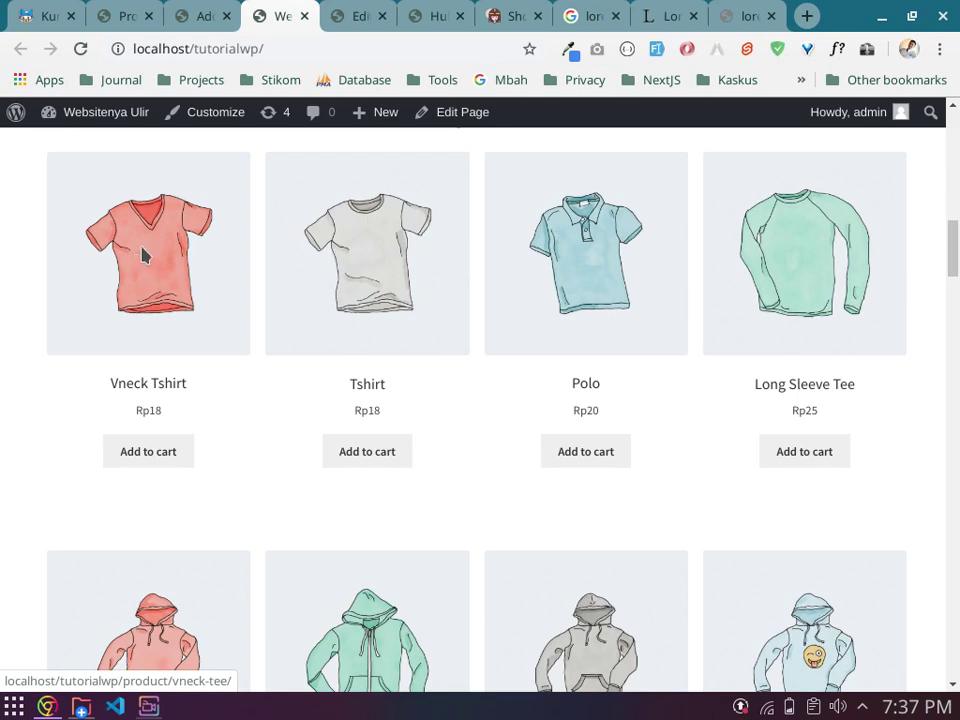
right_click(142, 255)
left_click(176, 262)
left_click(318, 14)
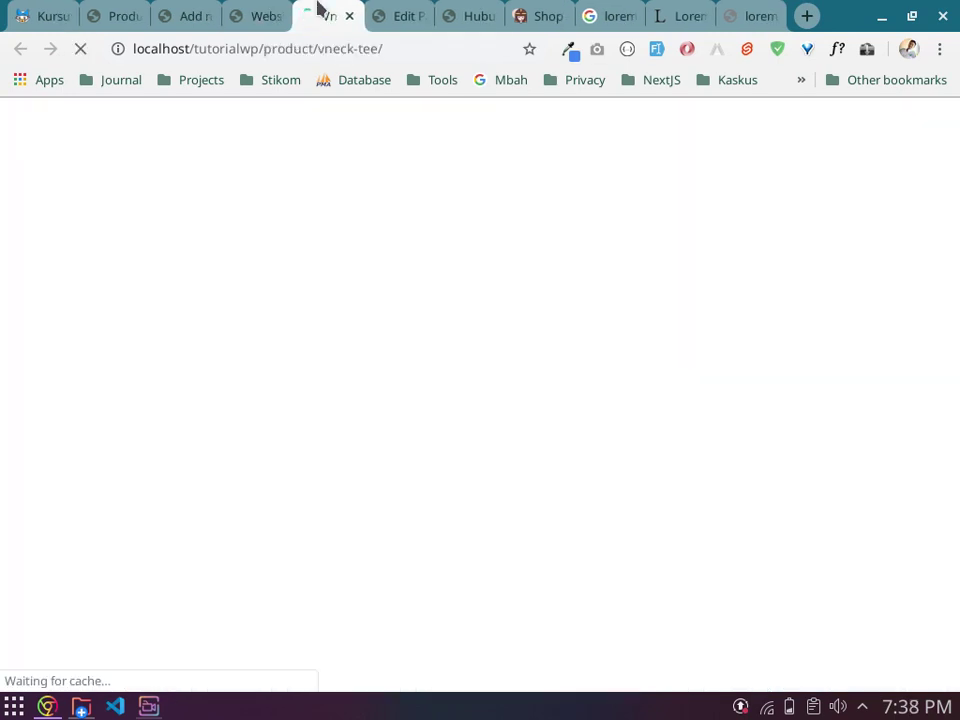
scroll(422, 392, "down", 3)
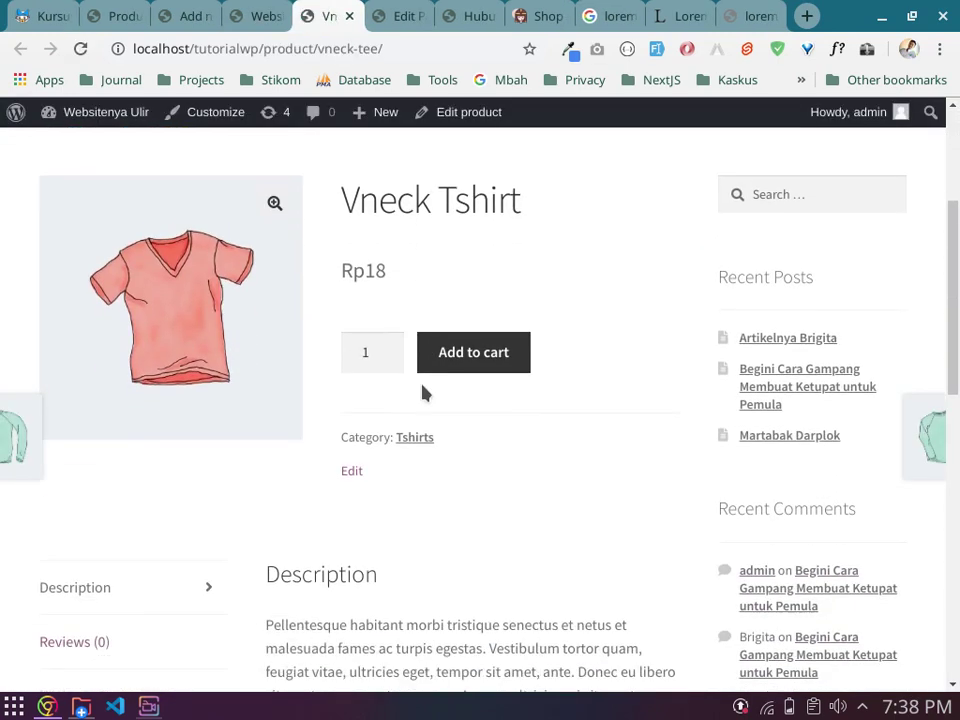
scroll(208, 231, "up", 1)
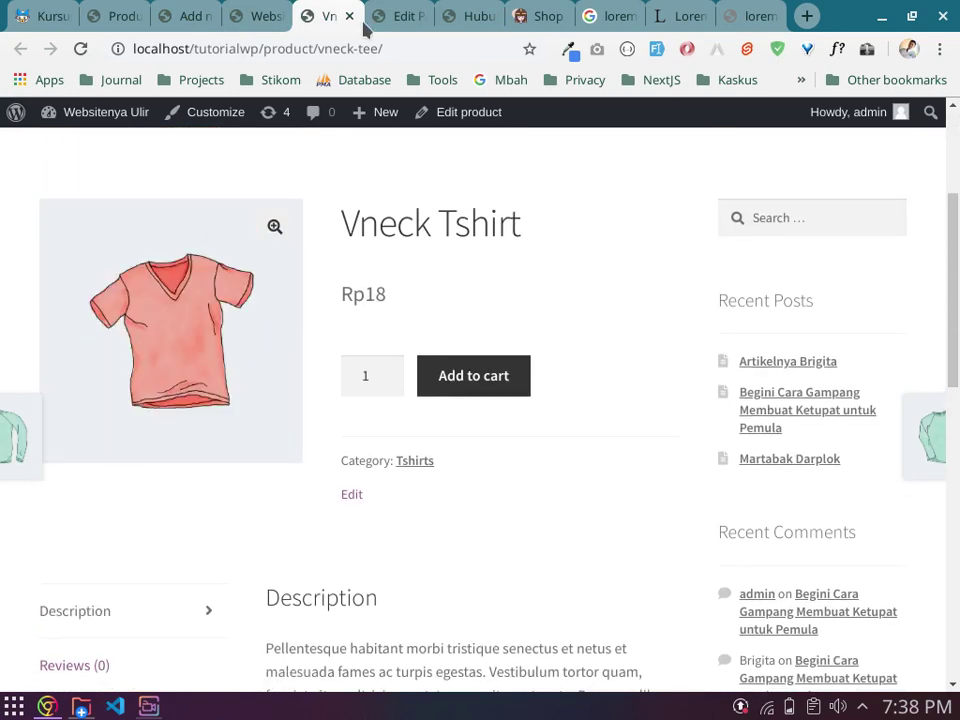
left_click(349, 16)
Step: Bring up the Tshirt product page in its own tab and look it over
scroll(362, 444, "down", 2)
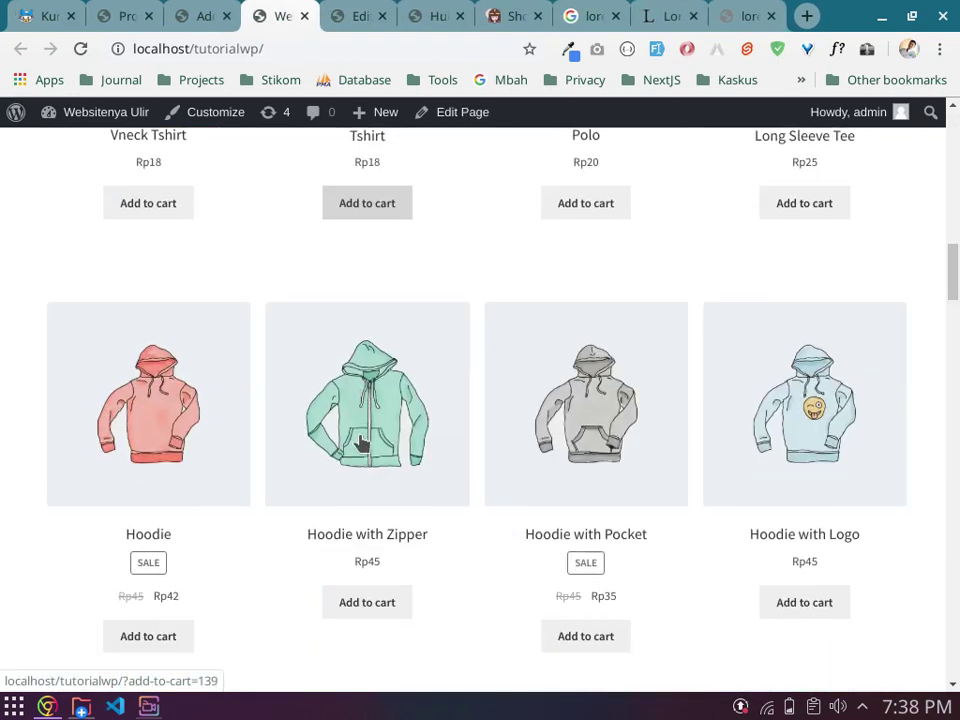
scroll(362, 444, "down", 2)
scroll(362, 444, "down", 3)
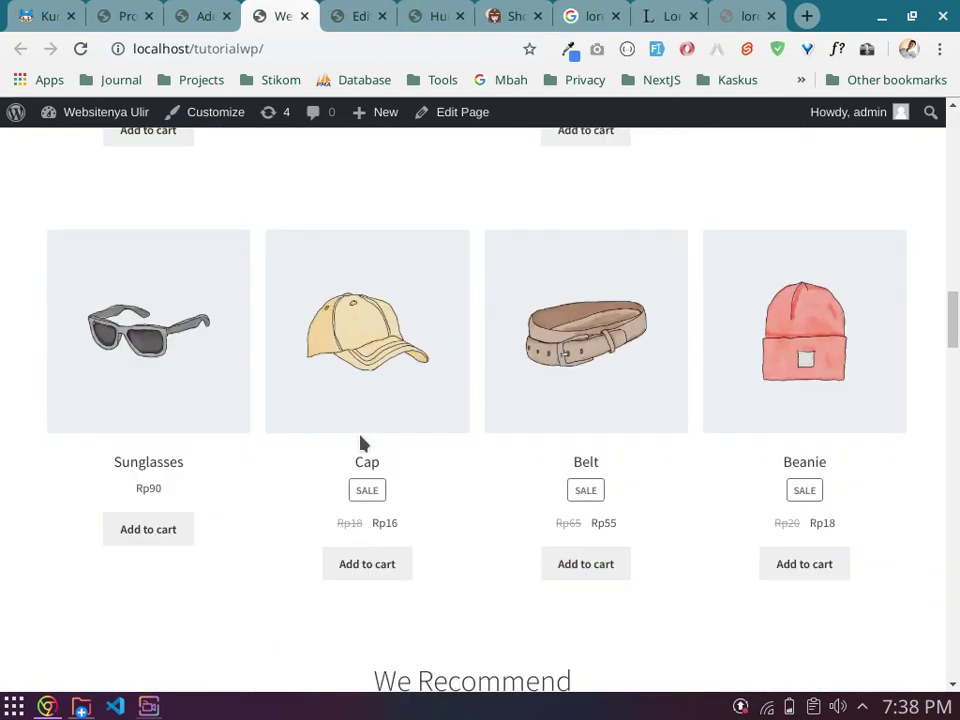
scroll(362, 444, "down", 4)
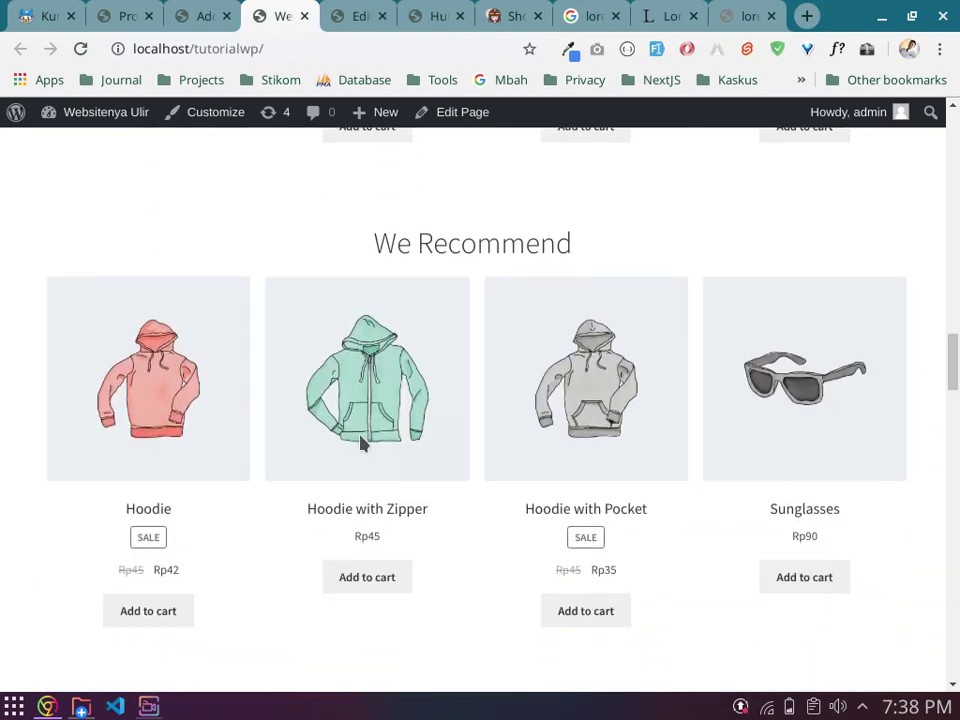
scroll(362, 444, "down", 5)
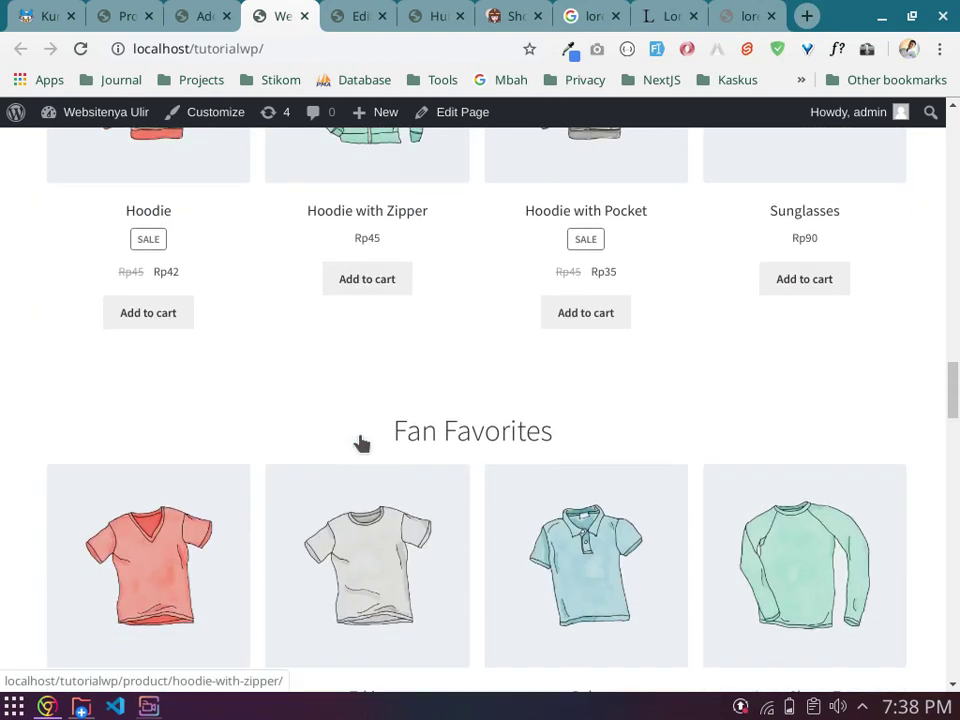
scroll(362, 444, "down", 3)
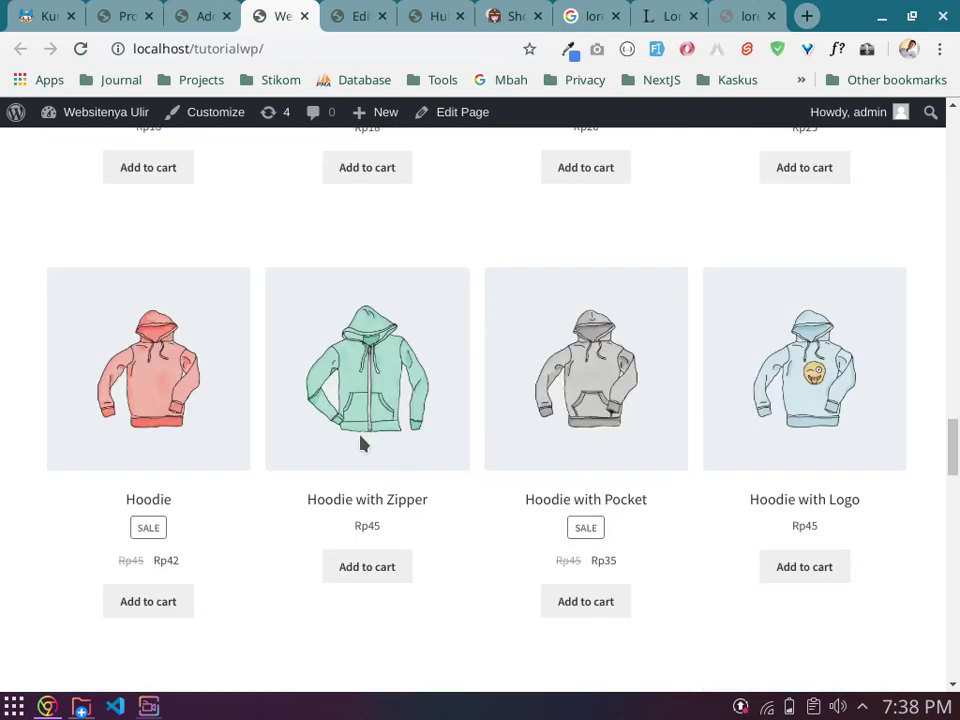
scroll(362, 444, "down", 3)
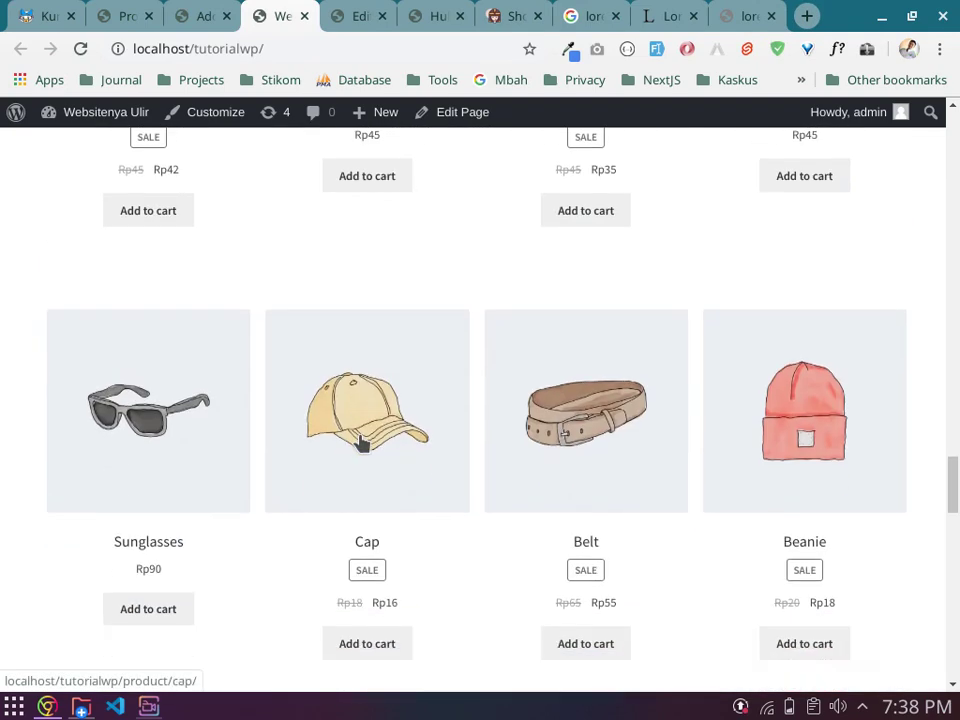
scroll(362, 444, "down", 3)
scroll(362, 444, "down", 3)
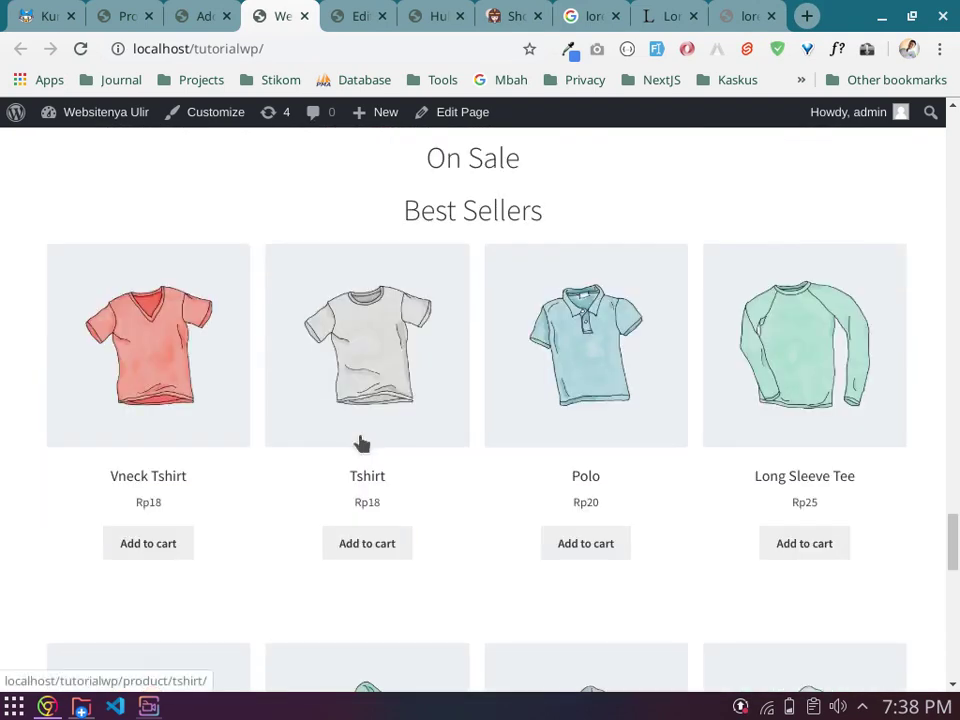
right_click(385, 360)
left_click(471, 297)
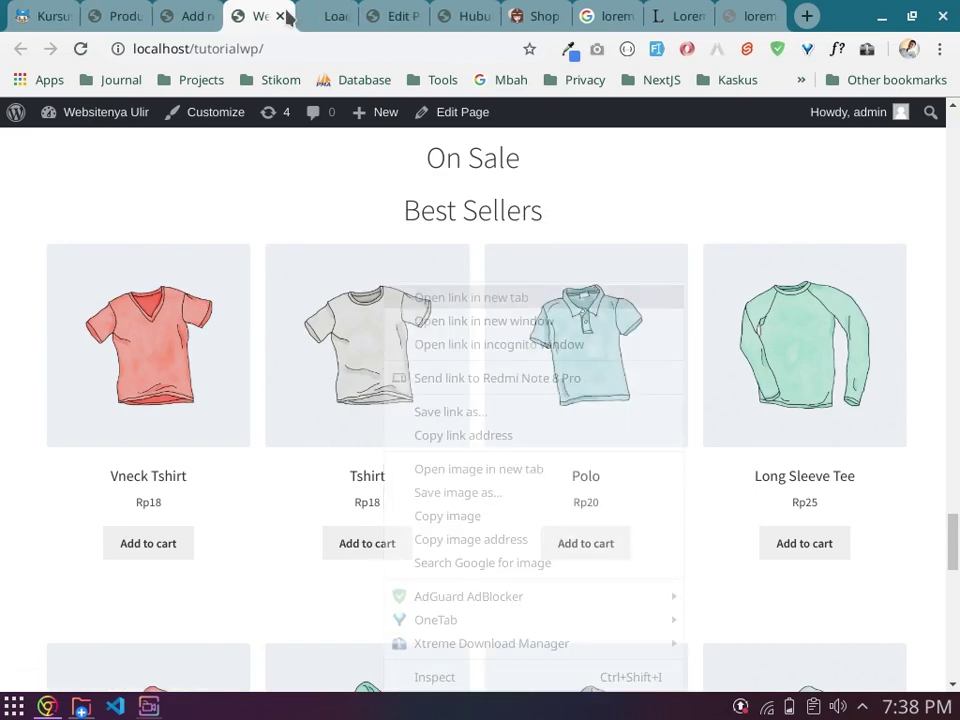
left_click(313, 24)
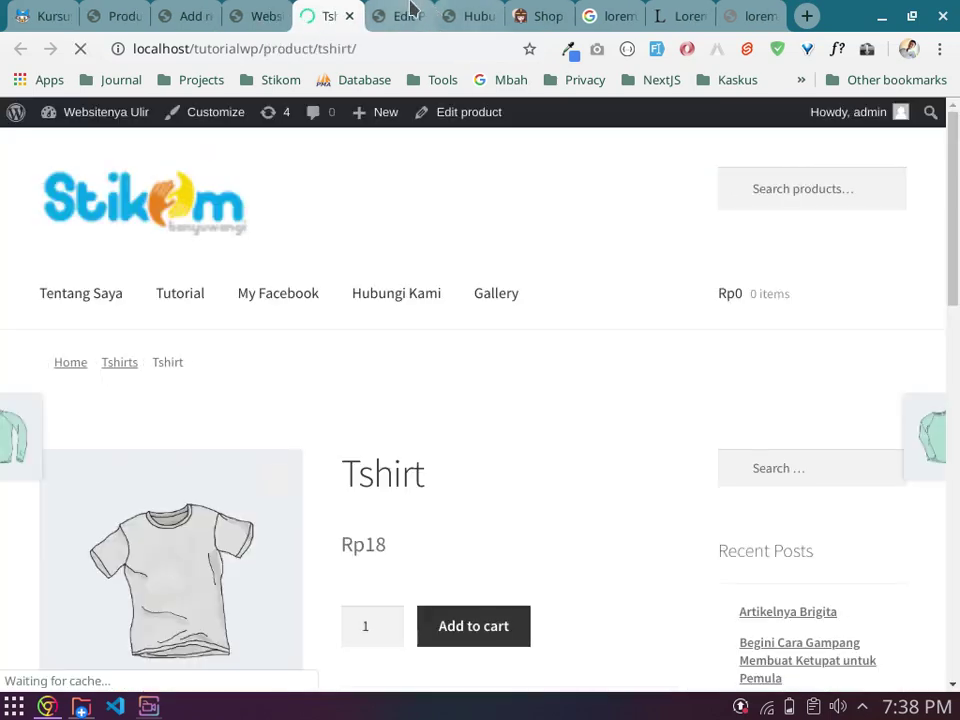
scroll(390, 450, "down", 3)
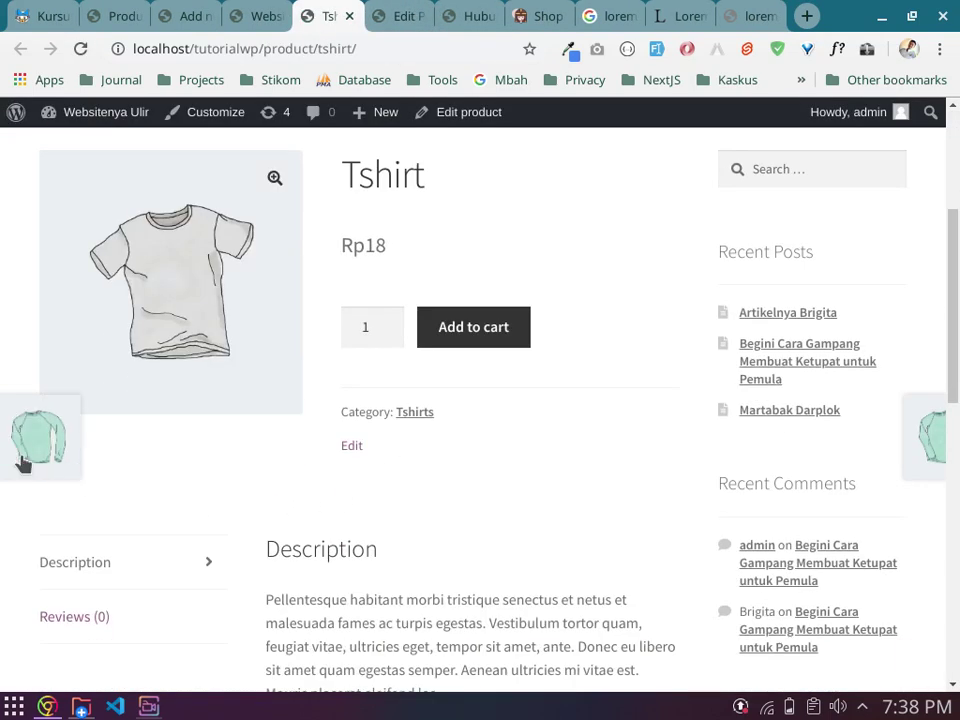
key("ctrl+Tab")
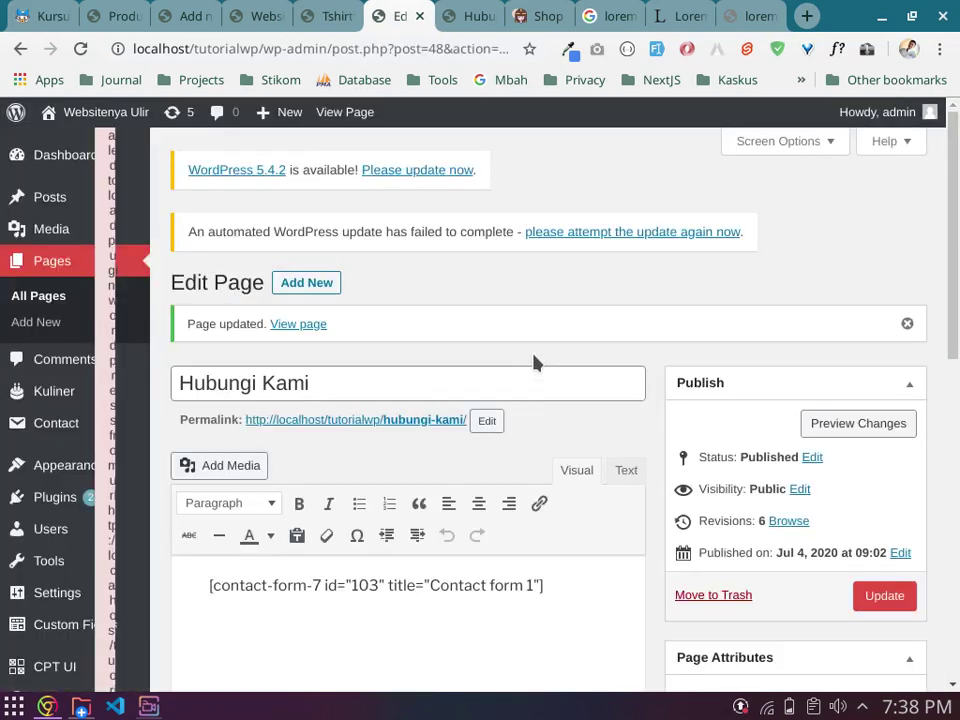
Step: Glance at the live shop's Best Sellers, then return to the Add New product editor
scroll(536, 356, "down", 3)
key("ctrl+shift+Tab")
key("ctrl+shift+Tab")
key("ctrl+shift+Tab")
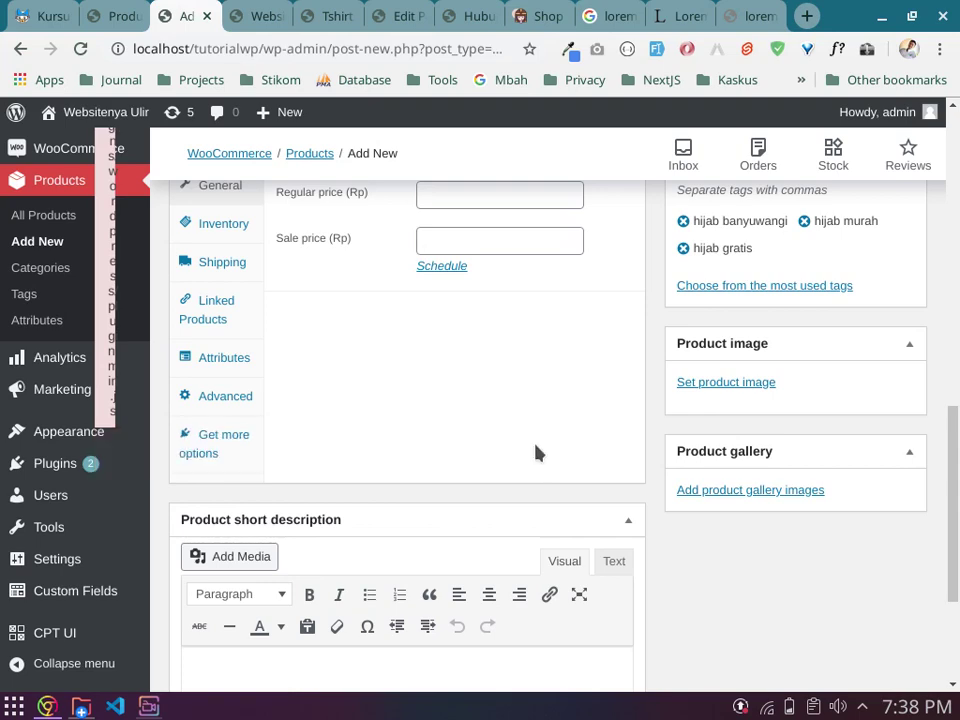
scroll(617, 452, "up", 1)
scroll(617, 452, "down", 1)
left_click(266, 15)
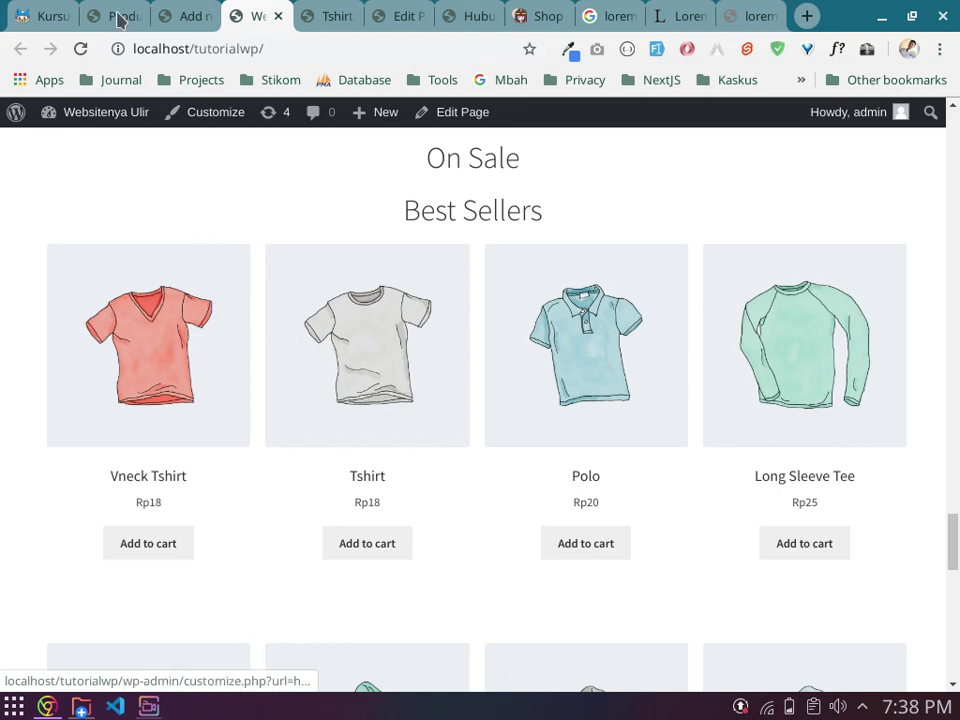
left_click(183, 14)
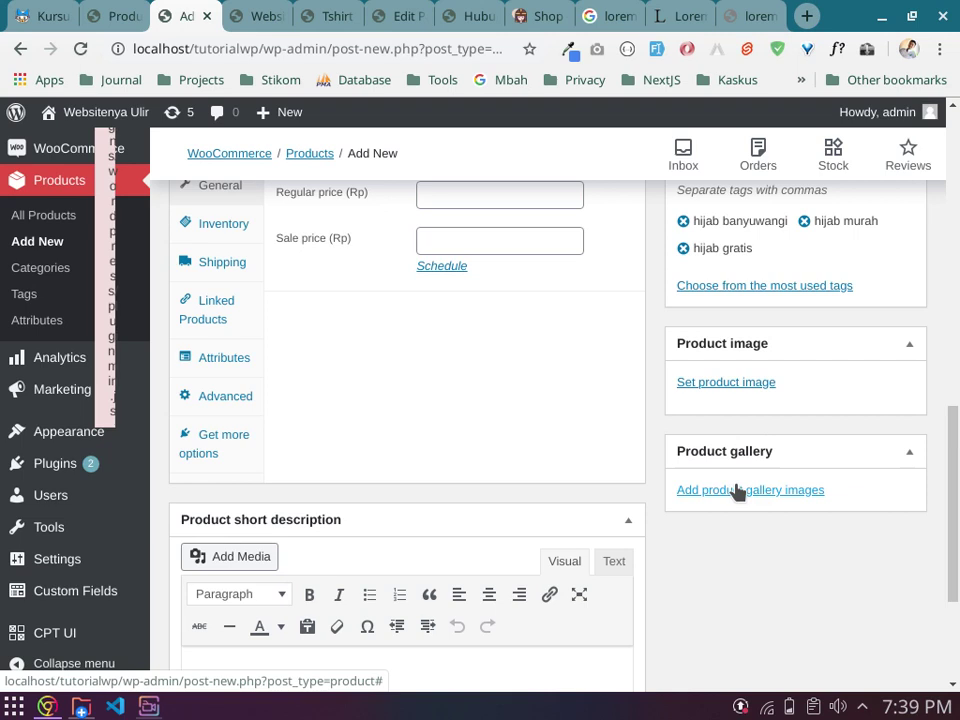
Step: Choose 4-tutorial-hijab-pashmina-simple-731x720.jpg from Downloads/Documents for the product image upload
left_click(733, 384)
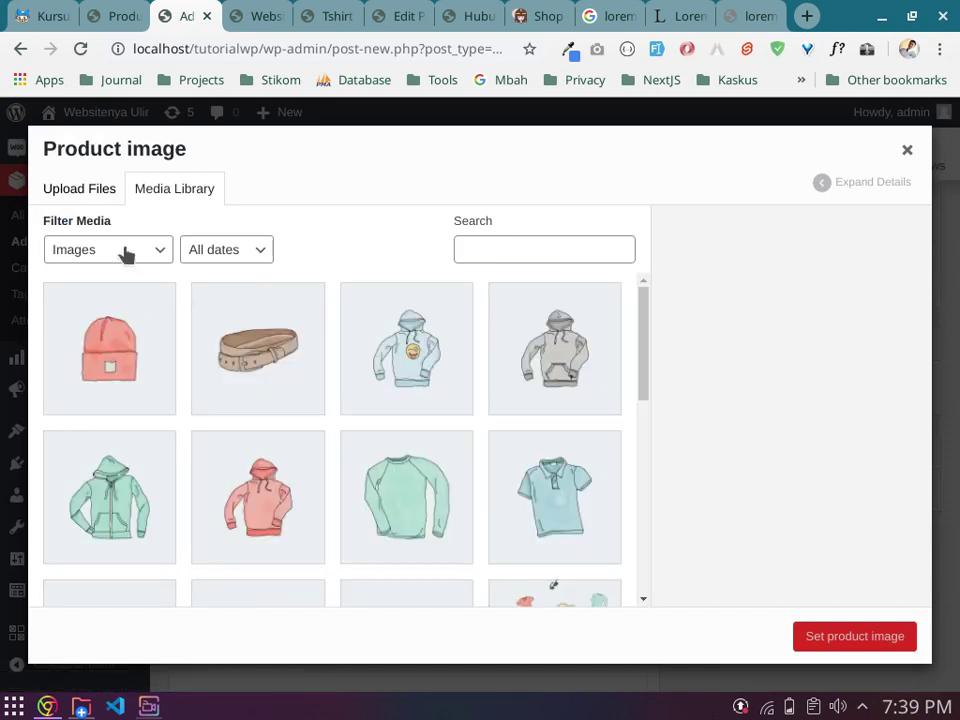
left_click(892, 156)
left_click(735, 383)
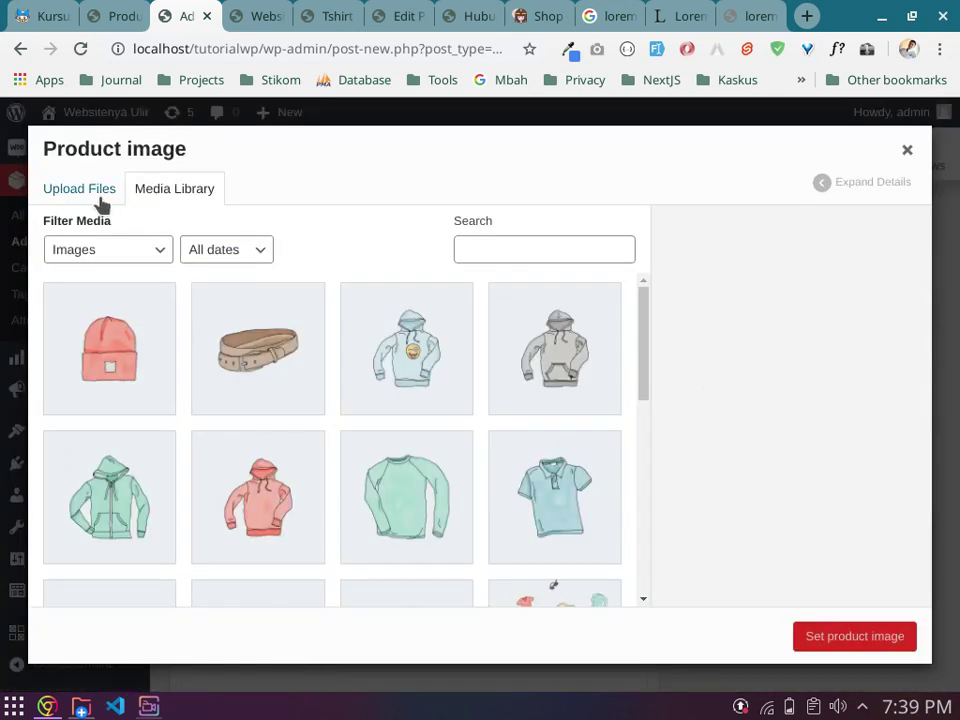
left_click(100, 195)
left_click(522, 425)
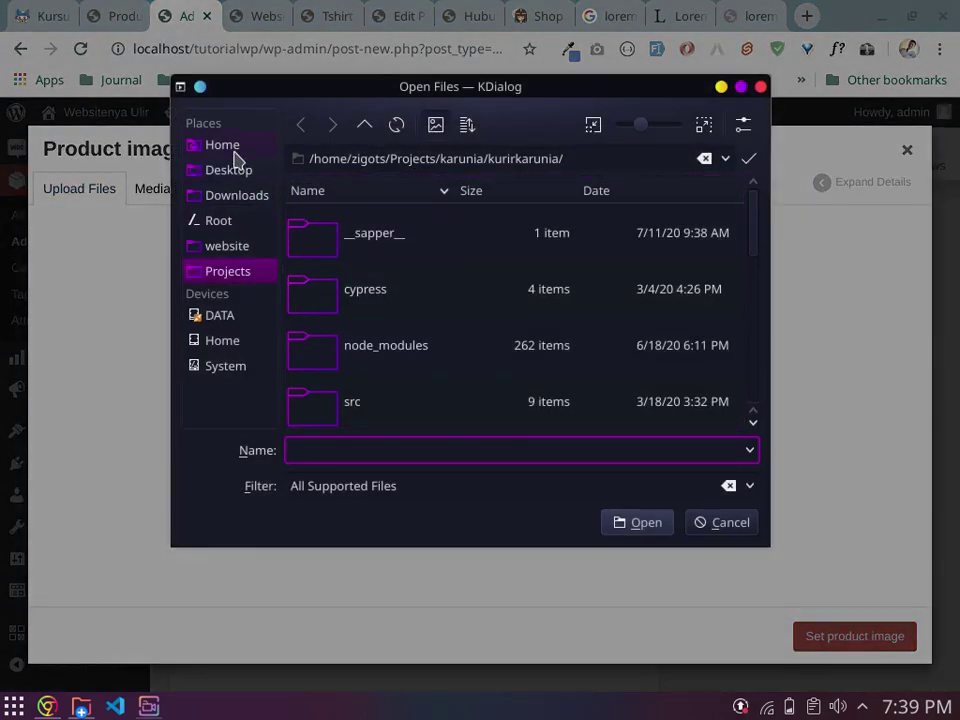
left_click(229, 151)
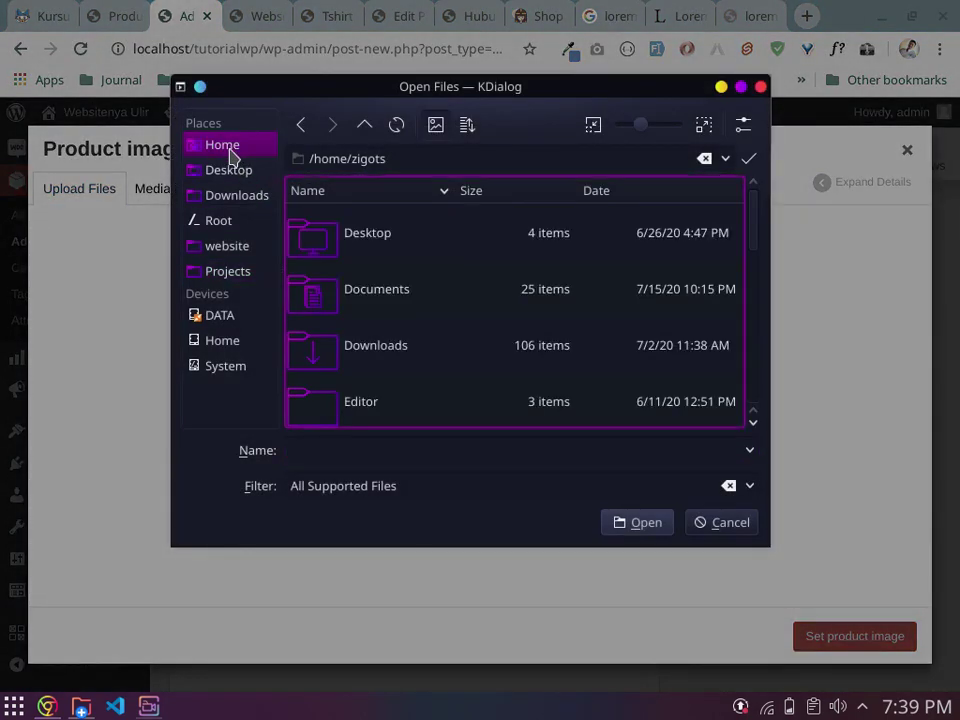
left_click(236, 196)
left_click(370, 287)
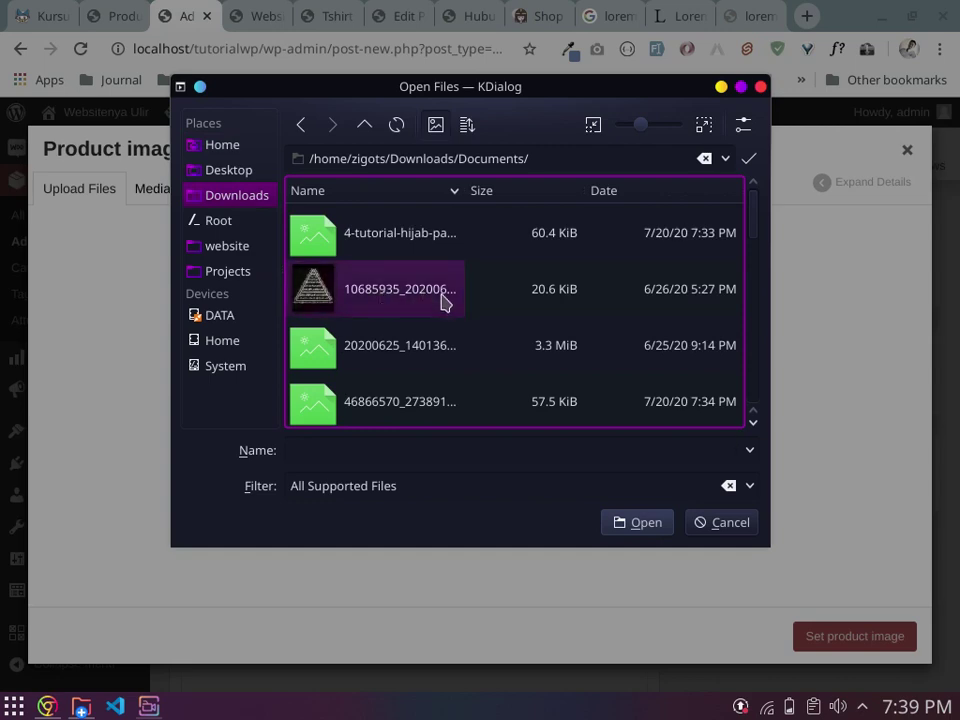
scroll(444, 302, "down", 10)
scroll(455, 308, "up", 12)
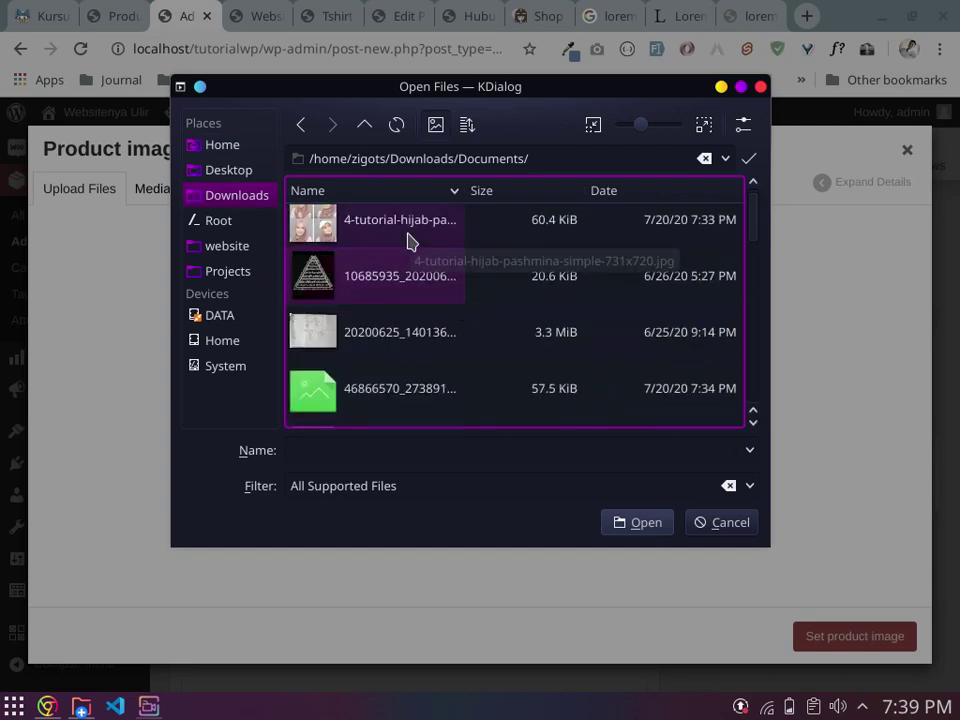
left_click(405, 228)
Step: Upload the hijab pashmina photo and set it as the product image
scroll(455, 308, "down", 3)
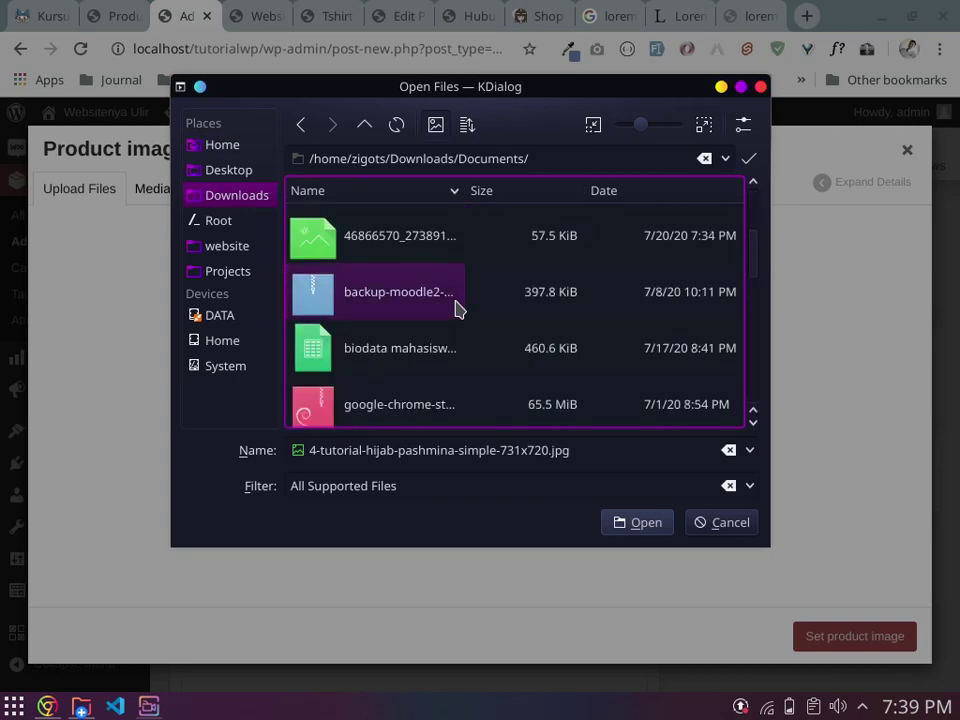
scroll(455, 308, "up", 3)
scroll(455, 308, "down", 3)
scroll(455, 308, "down", 8)
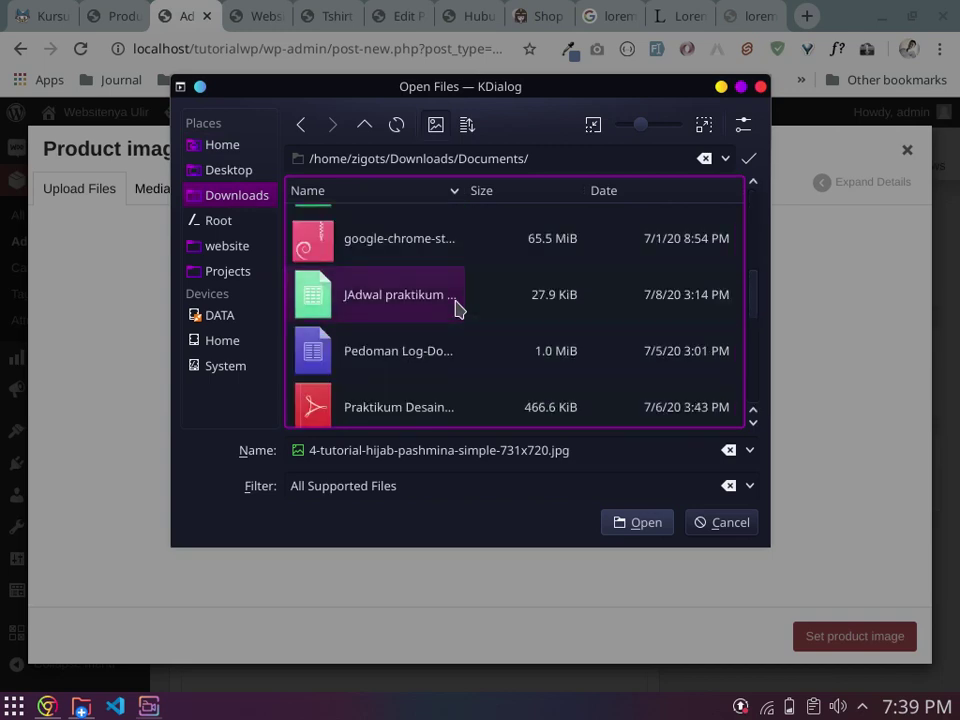
scroll(455, 308, "up", 11)
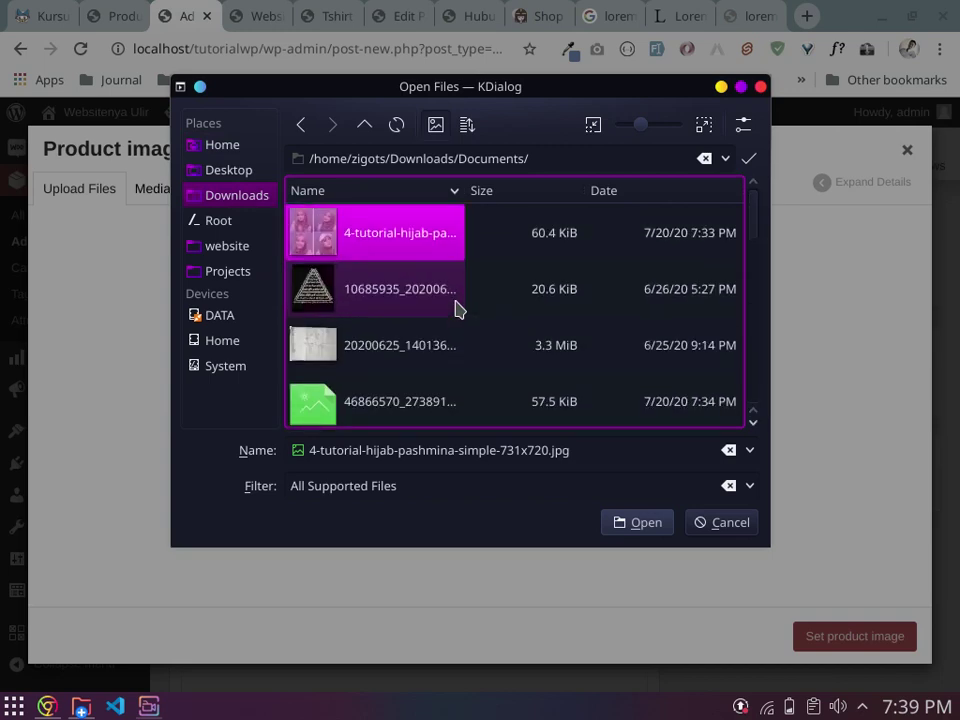
left_click(637, 522)
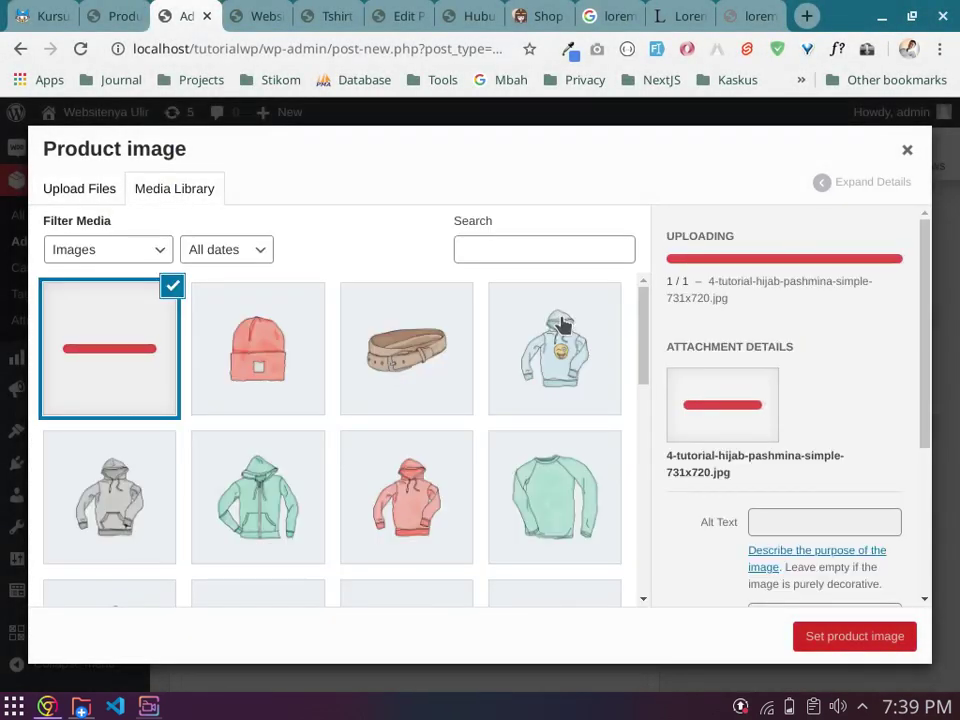
left_click(853, 637)
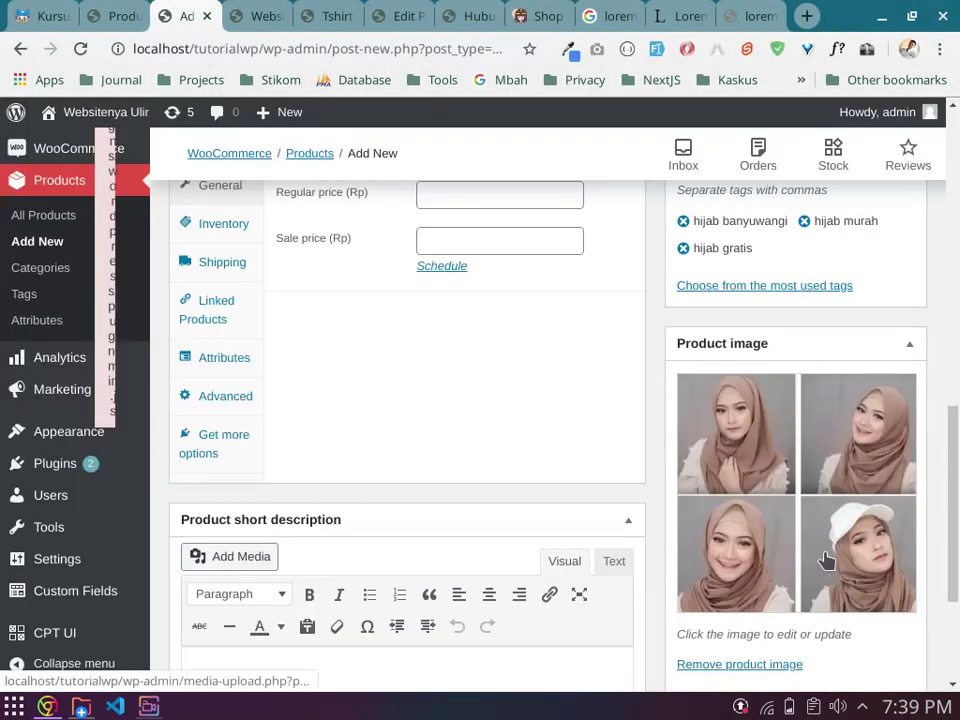
Step: Add the six images from the beanie through the red hoodie to the product gallery
scroll(830, 500, "down", 3)
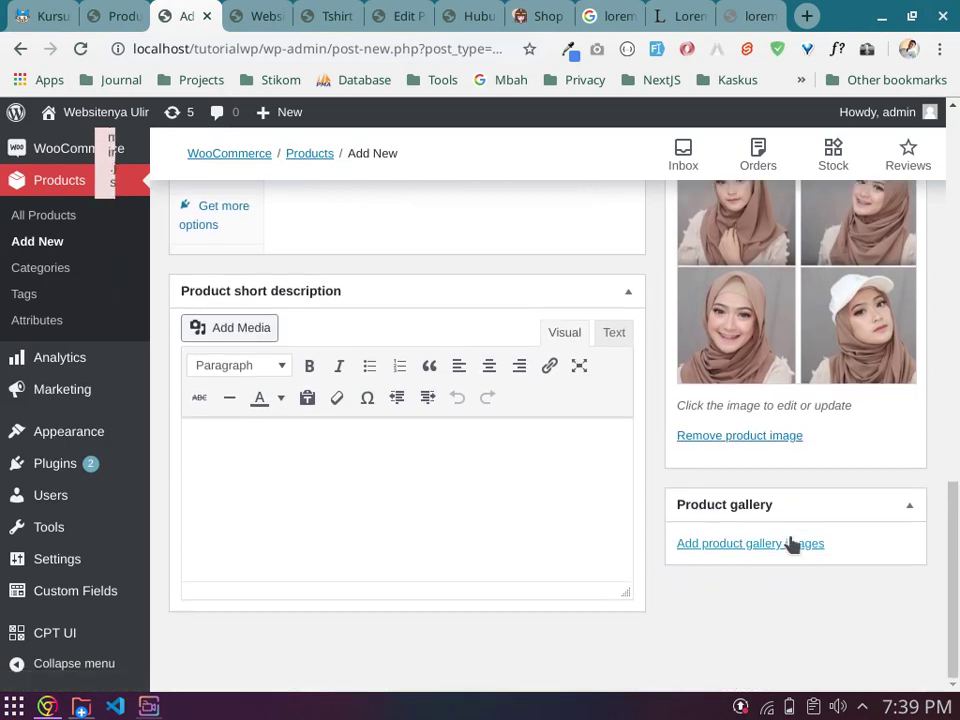
left_click(781, 550)
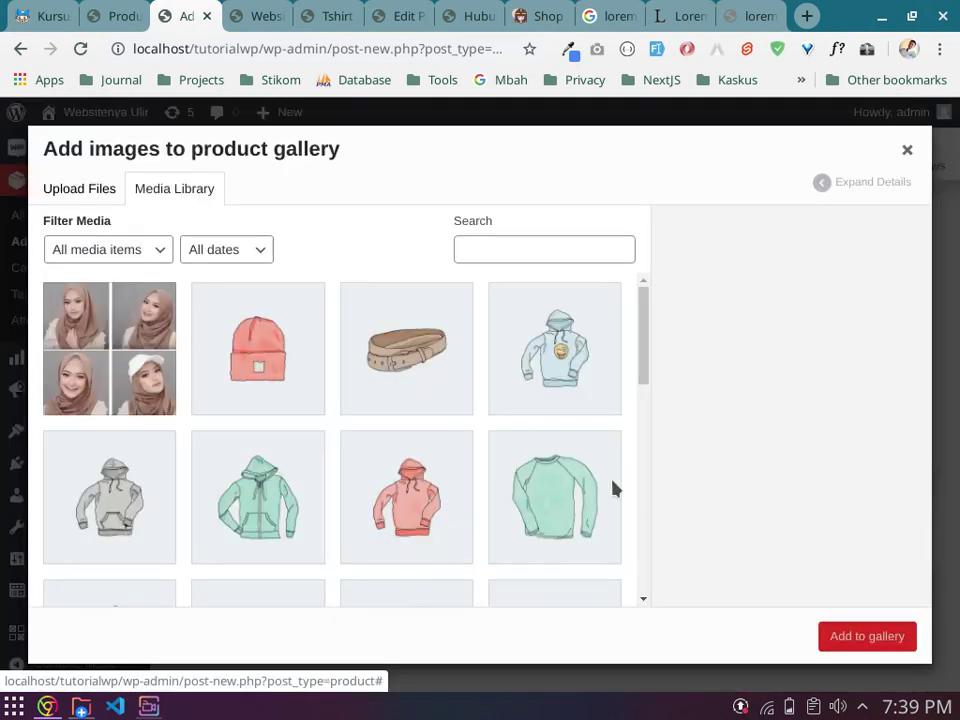
scroll(288, 372, "down", 1)
scroll(286, 370, "down", 5)
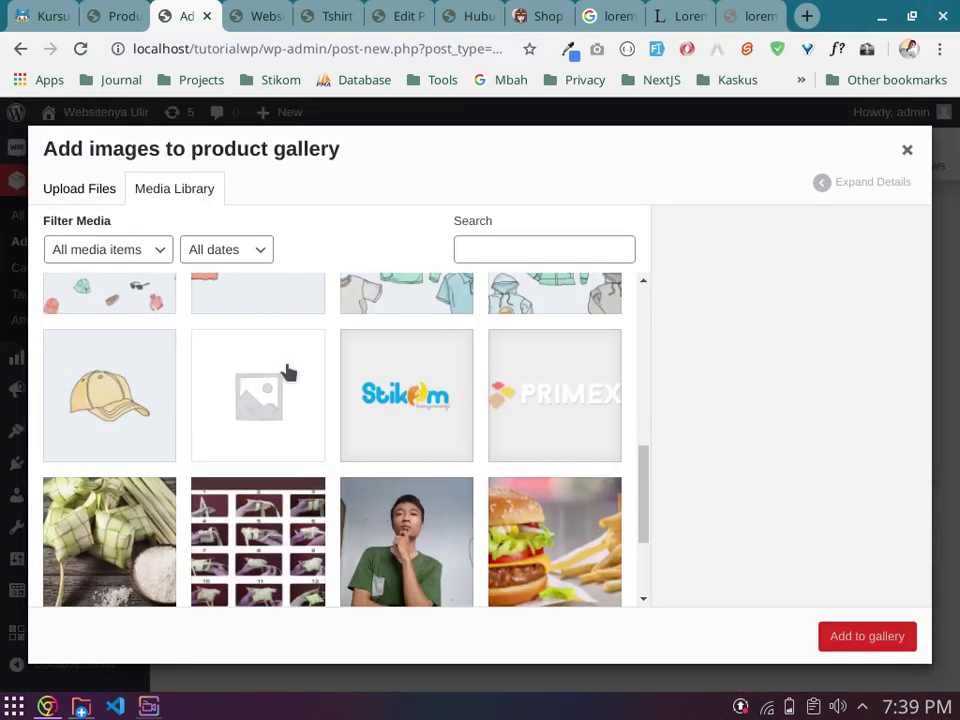
scroll(285, 368, "up", 5)
left_click(266, 405)
left_click(406, 495, "shift")
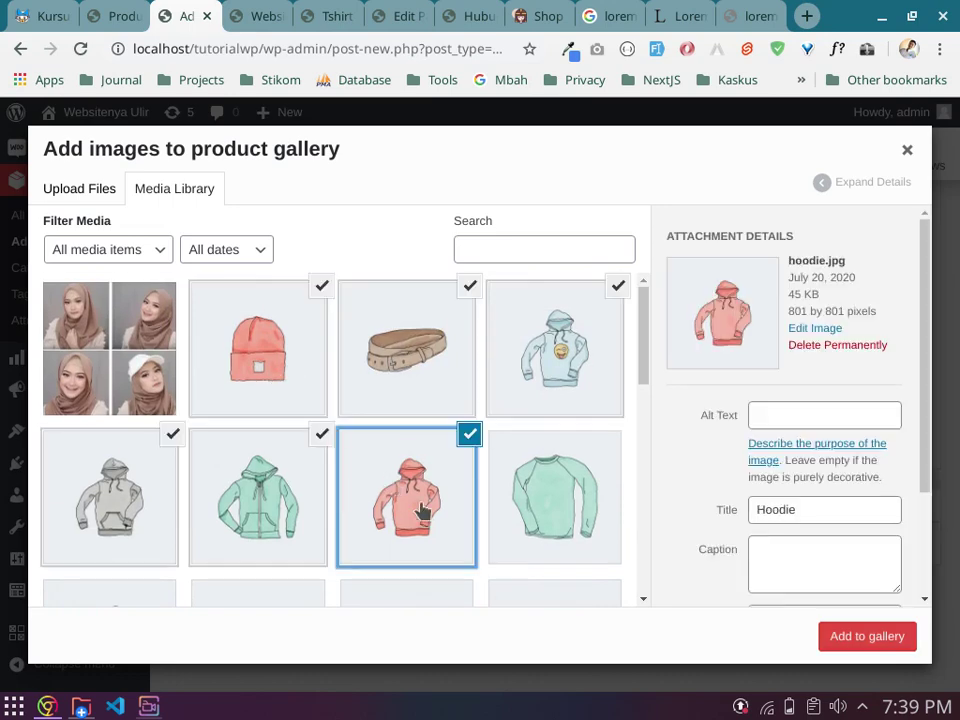
left_click(870, 640)
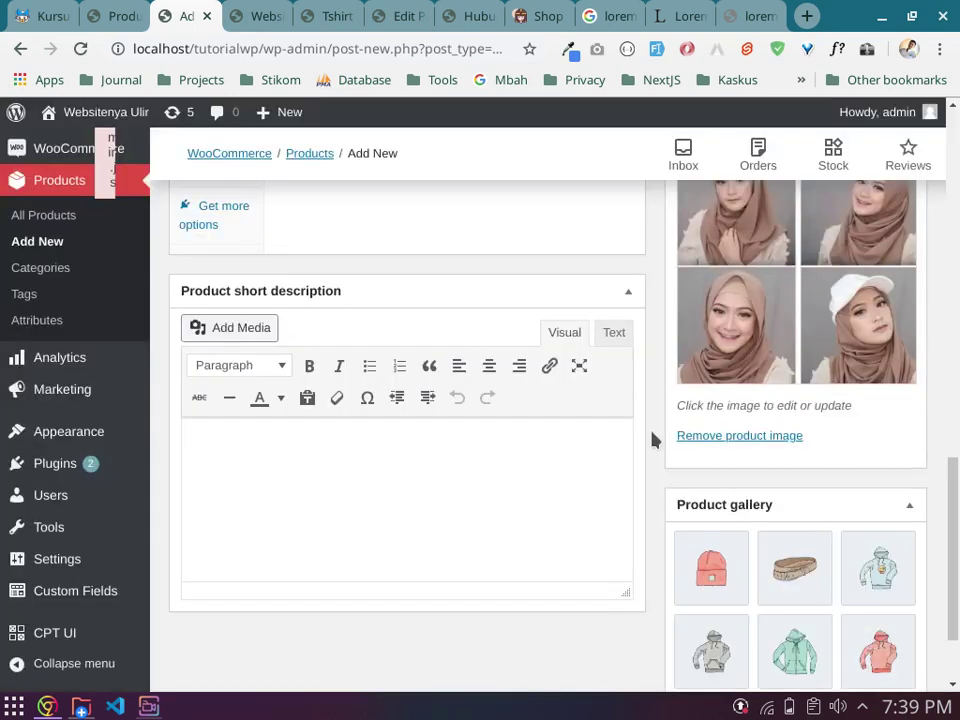
scroll(651, 439, "down", 1)
Step: Drop down the product type list in the Product data box, currently Simple product
scroll(800, 490, "up", 1)
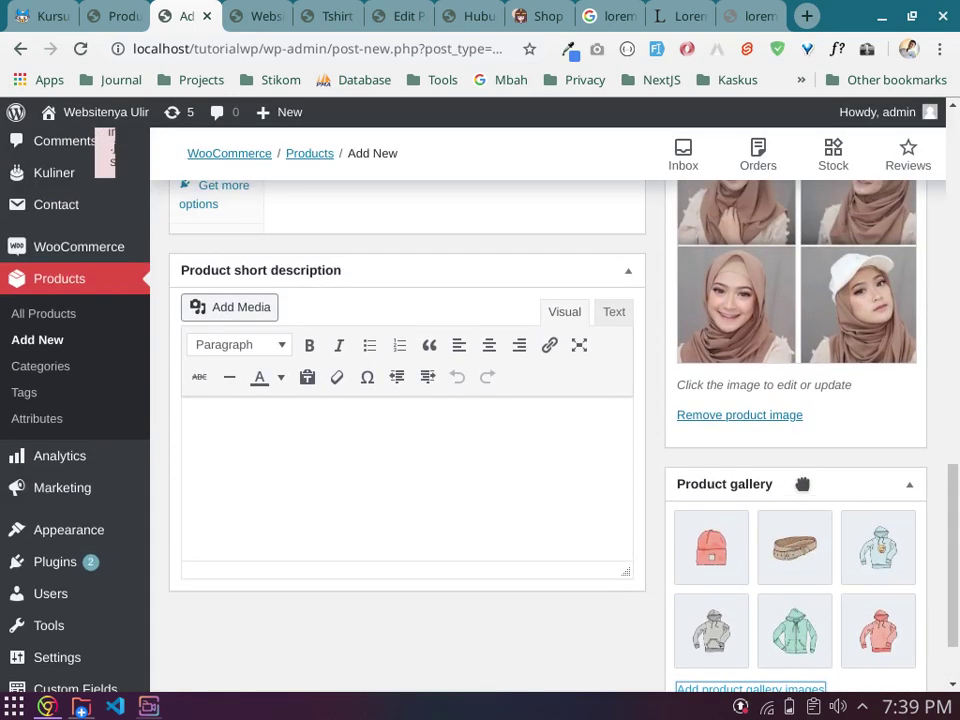
scroll(812, 470, "up", 2)
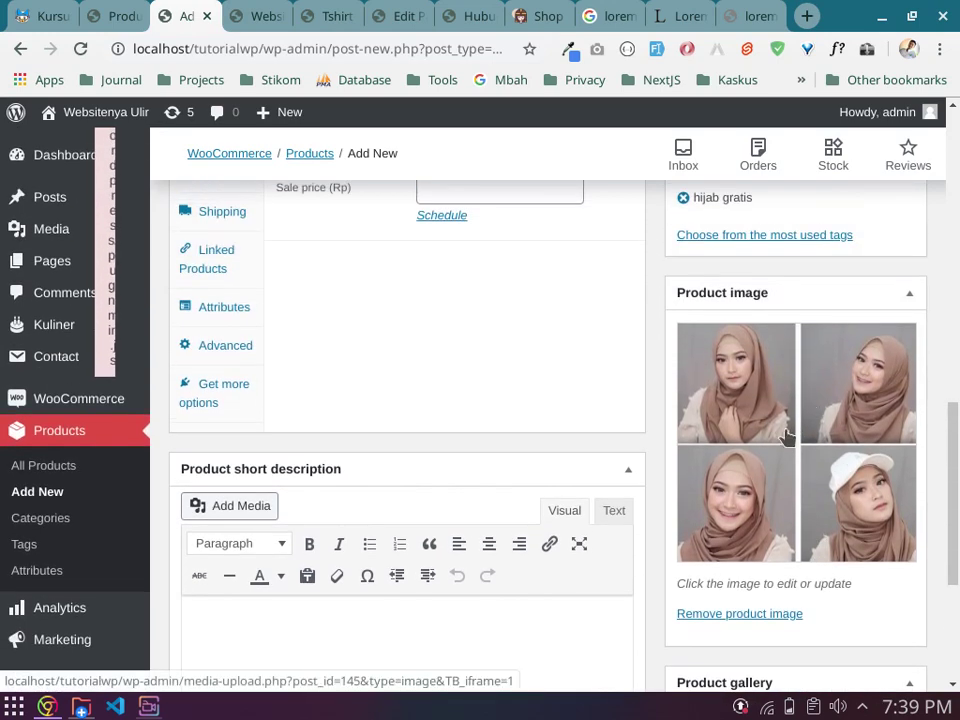
scroll(782, 440, "down", 3)
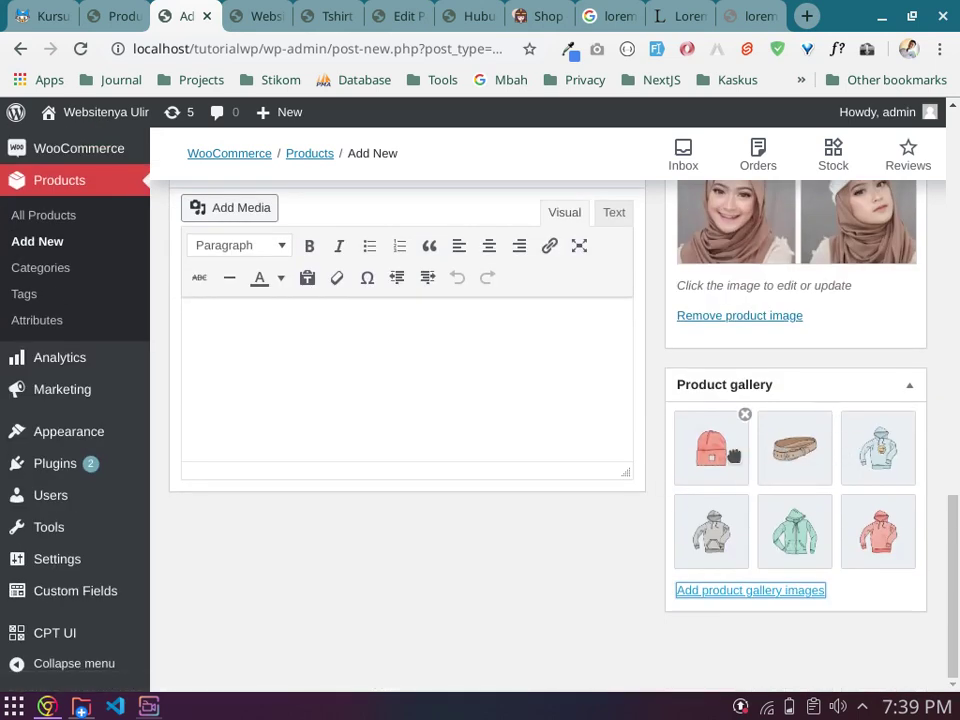
scroll(733, 455, "up", 2)
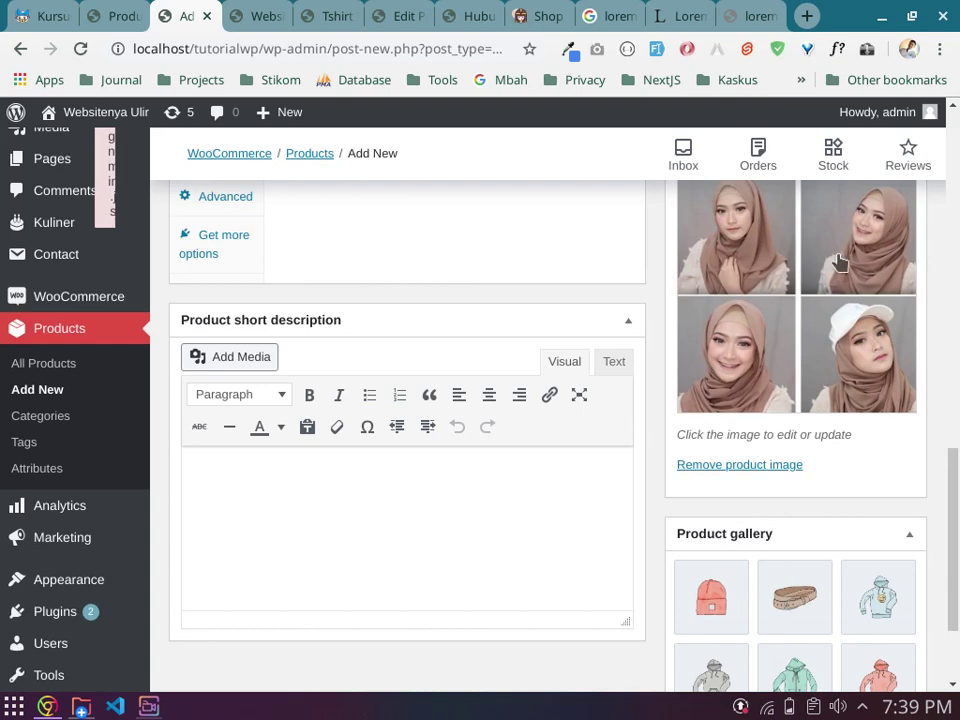
scroll(760, 400, "down", 2)
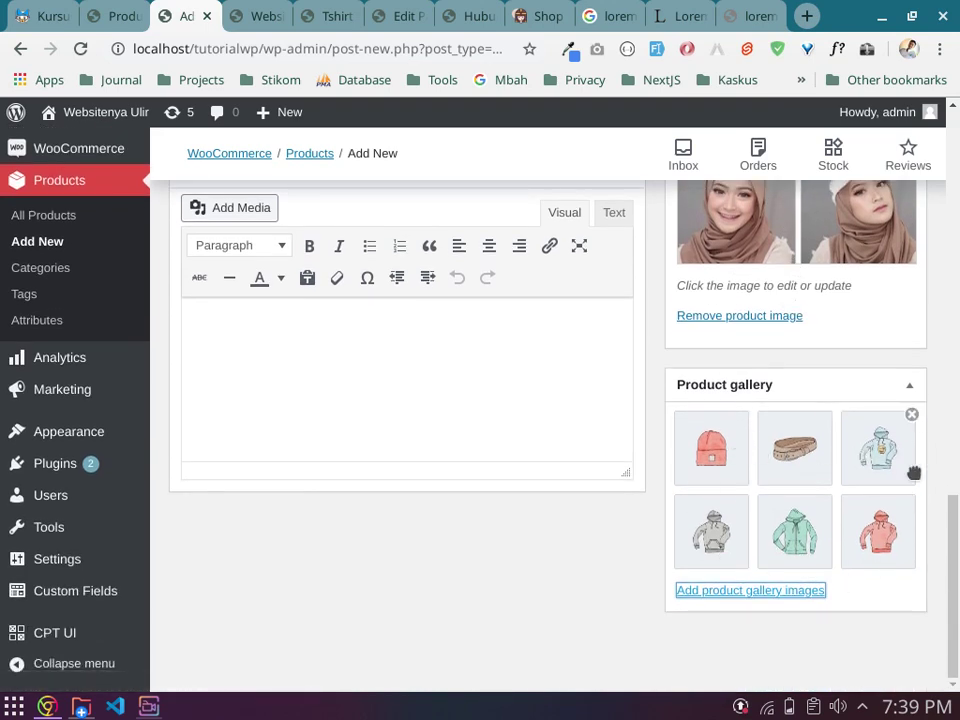
scroll(789, 281, "up", 4)
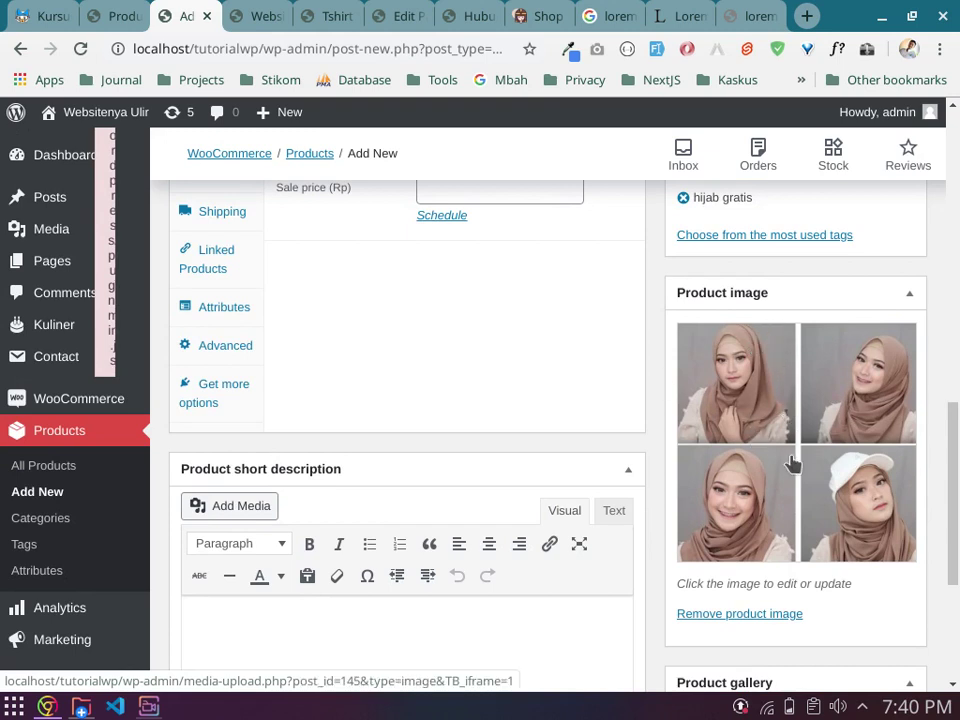
scroll(790, 463, "down", 3)
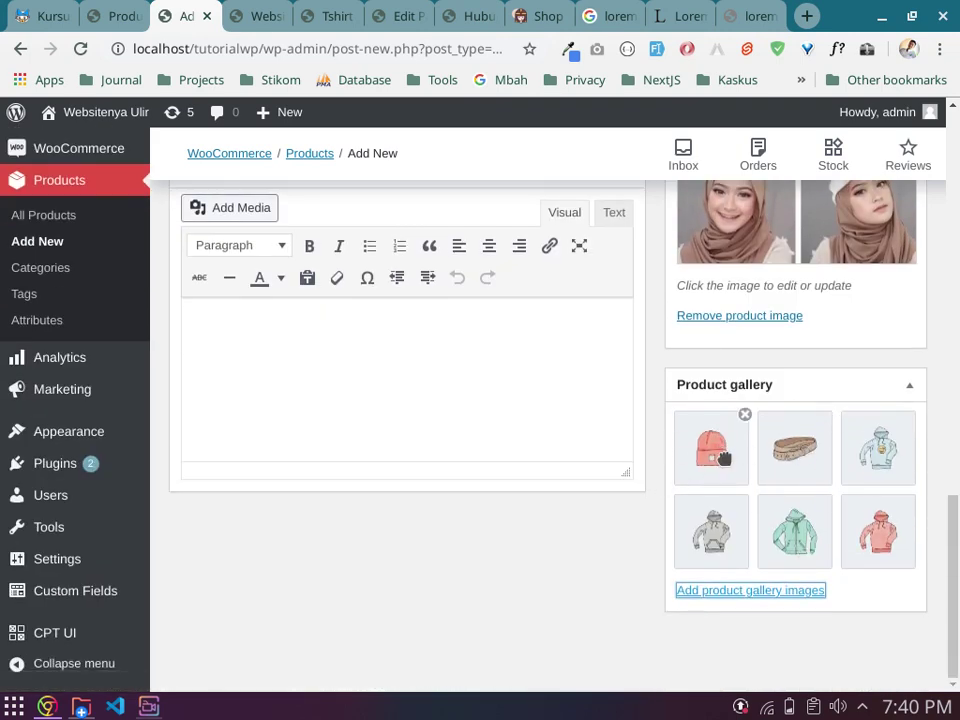
scroll(670, 447, "up", 1)
scroll(668, 440, "up", 6)
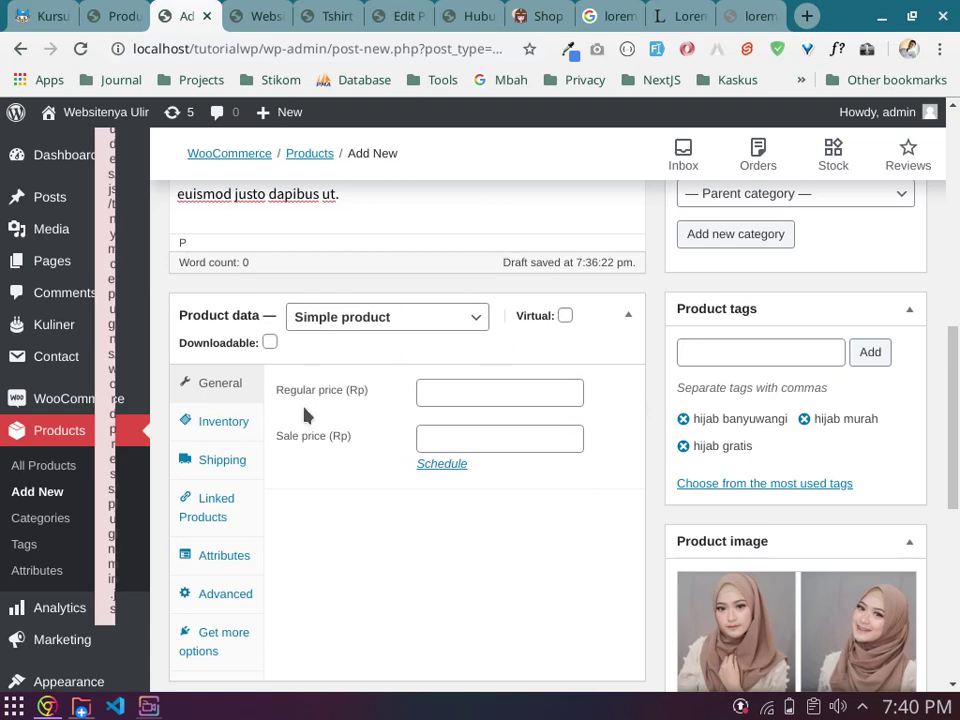
scroll(442, 403, "down", 1)
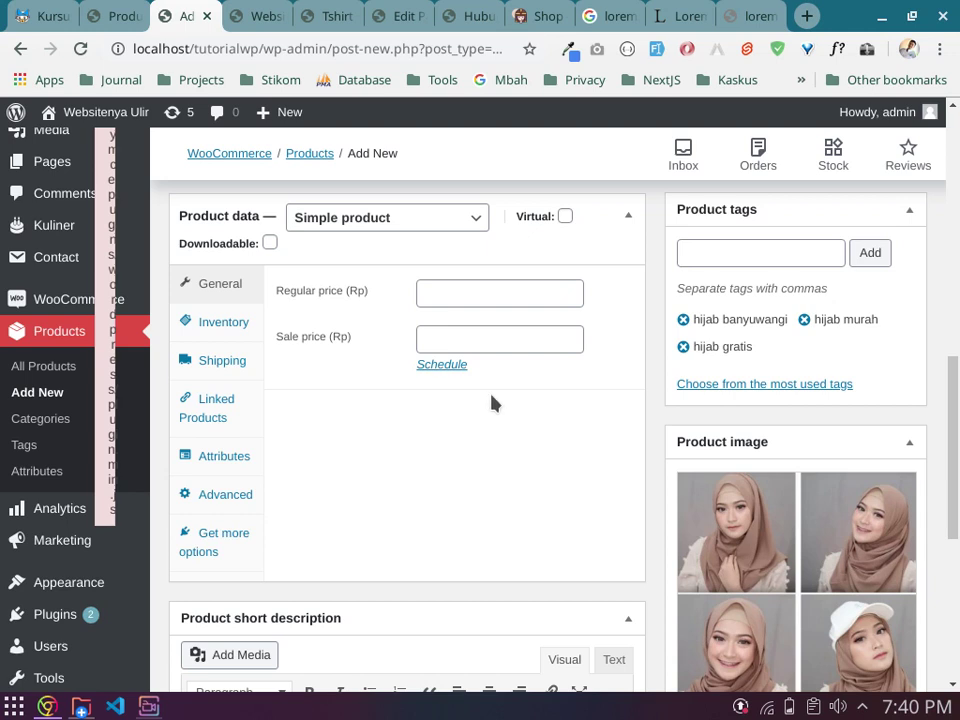
left_click(398, 219)
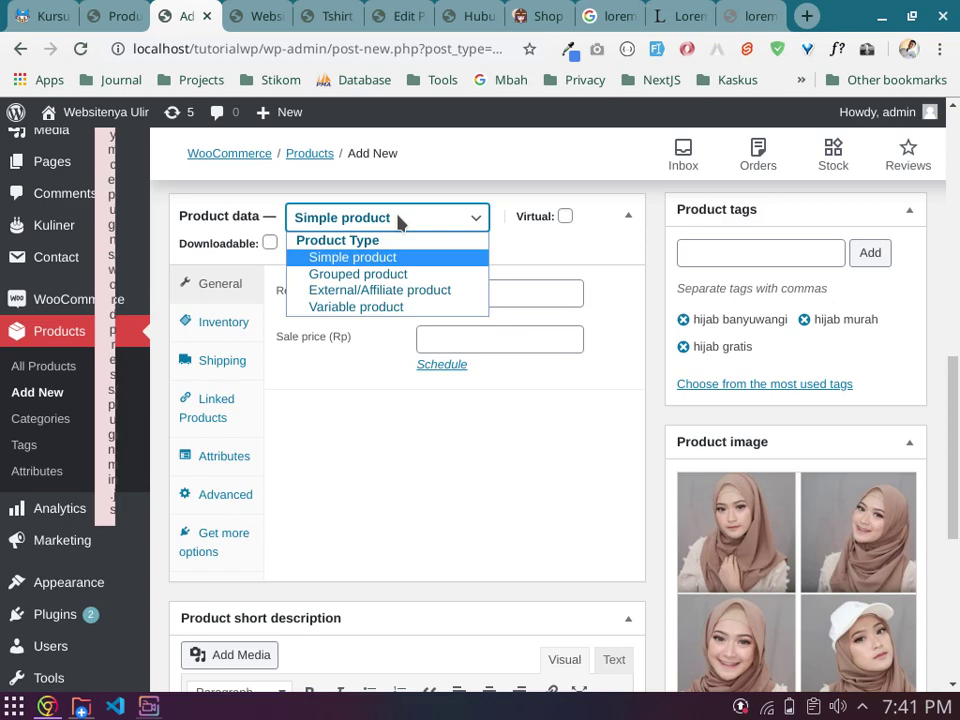
Step: Review the Hijab Pashmina title and the product type list, leaving it as Simple product for now
left_click(489, 529)
scroll(489, 525, "up", 5)
scroll(489, 520, "up", 4)
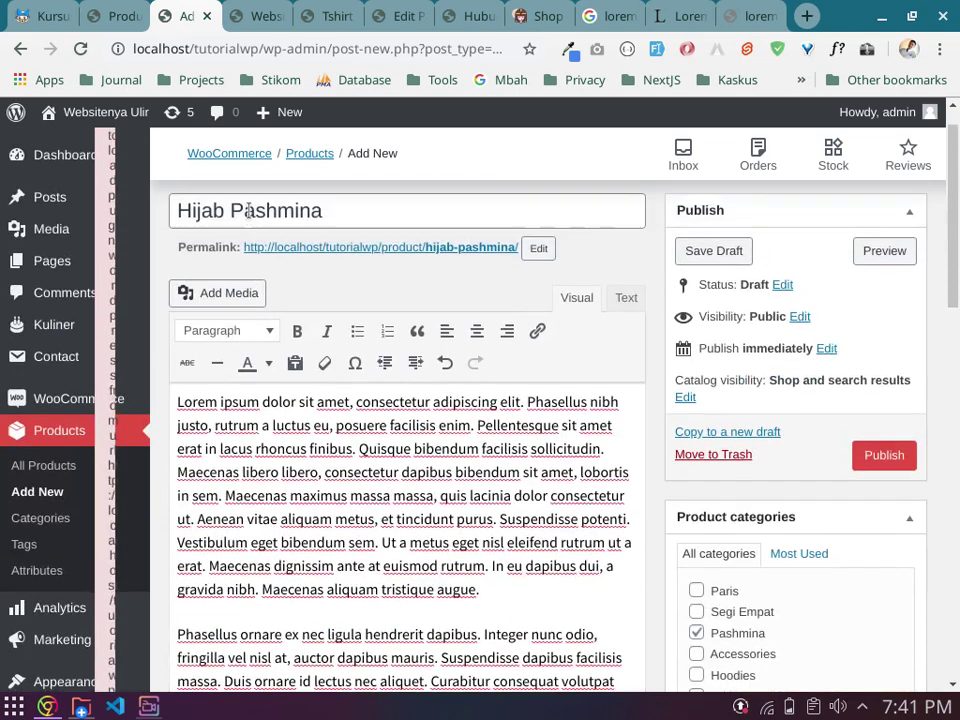
left_click(337, 256)
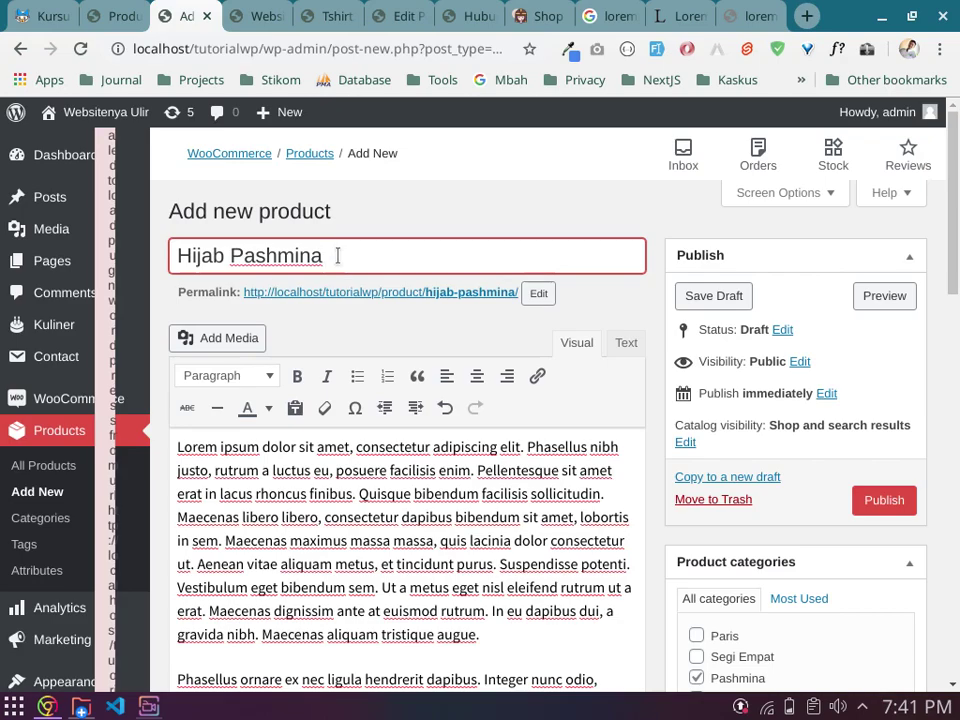
scroll(337, 256, "down", 8)
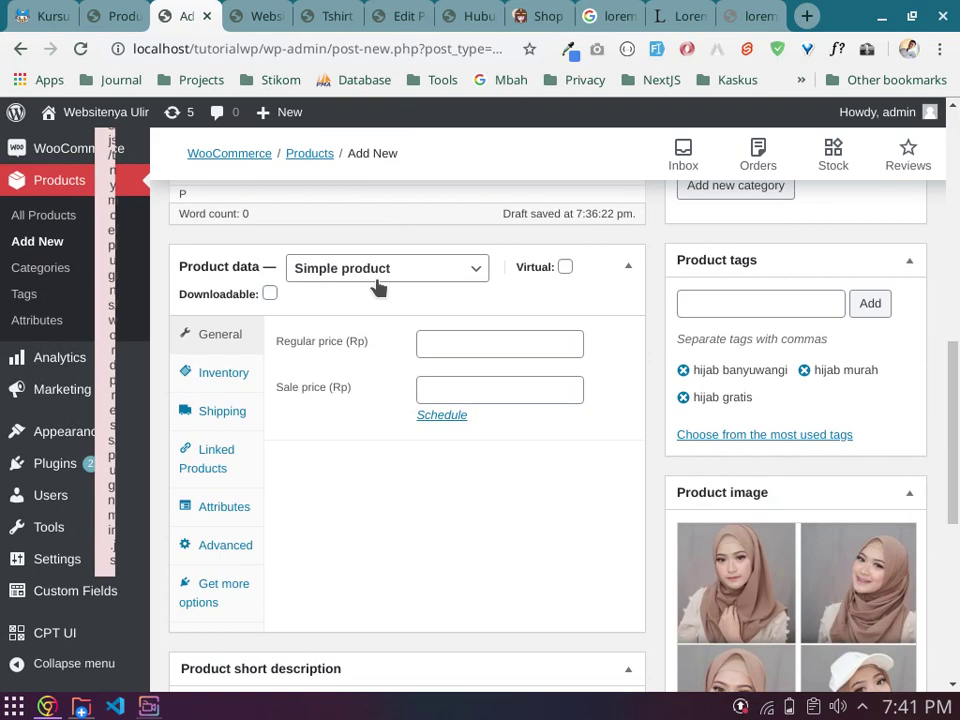
scroll(651, 371, "up", 1)
scroll(651, 371, "down", 3)
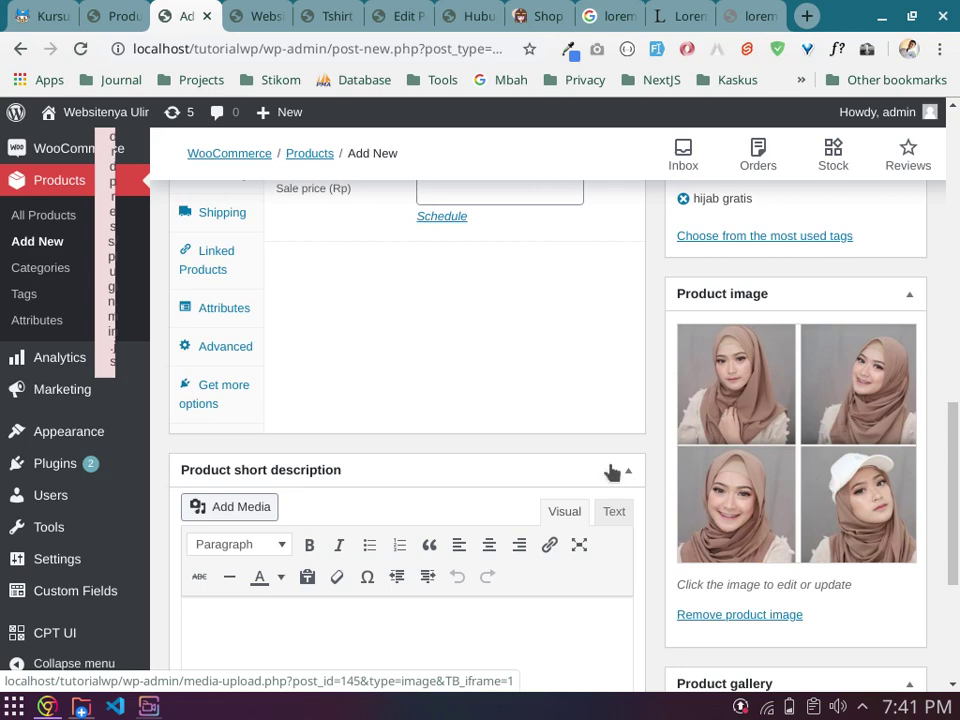
scroll(482, 439, "up", 3)
left_click(373, 226)
left_click(375, 233)
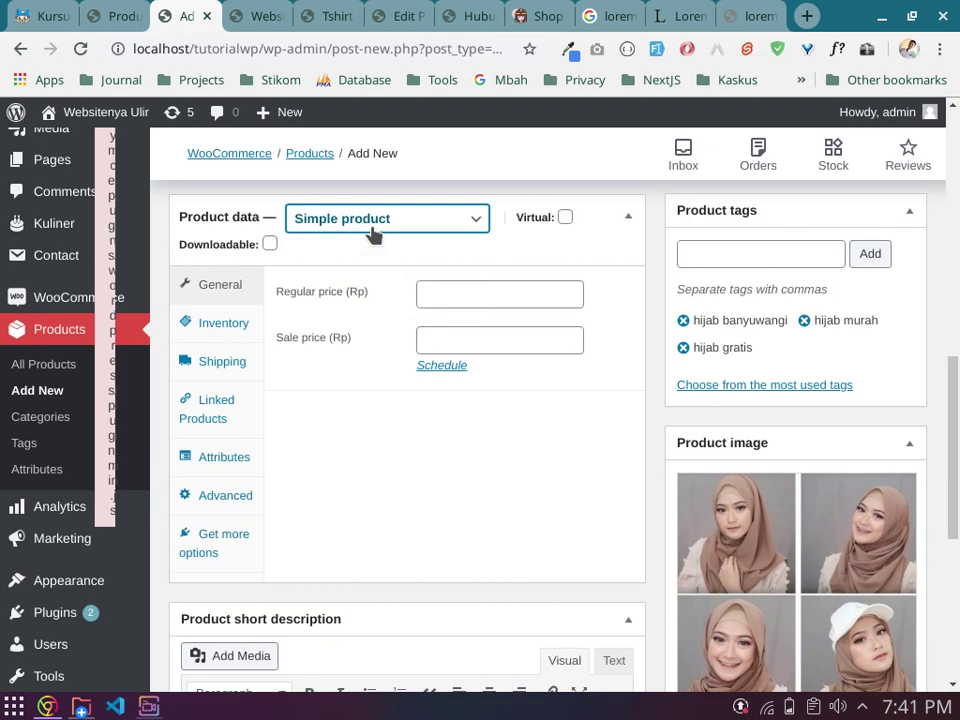
Step: Switch the product type to Variable product and look over the Attributes and Variations tabs
left_click(373, 233)
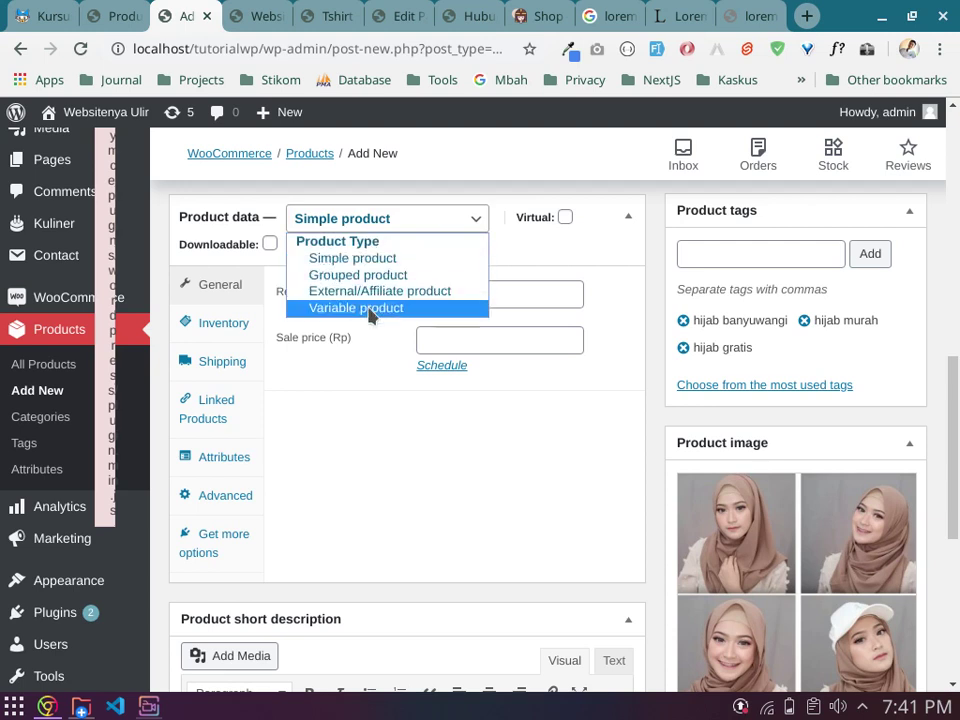
left_click(369, 310)
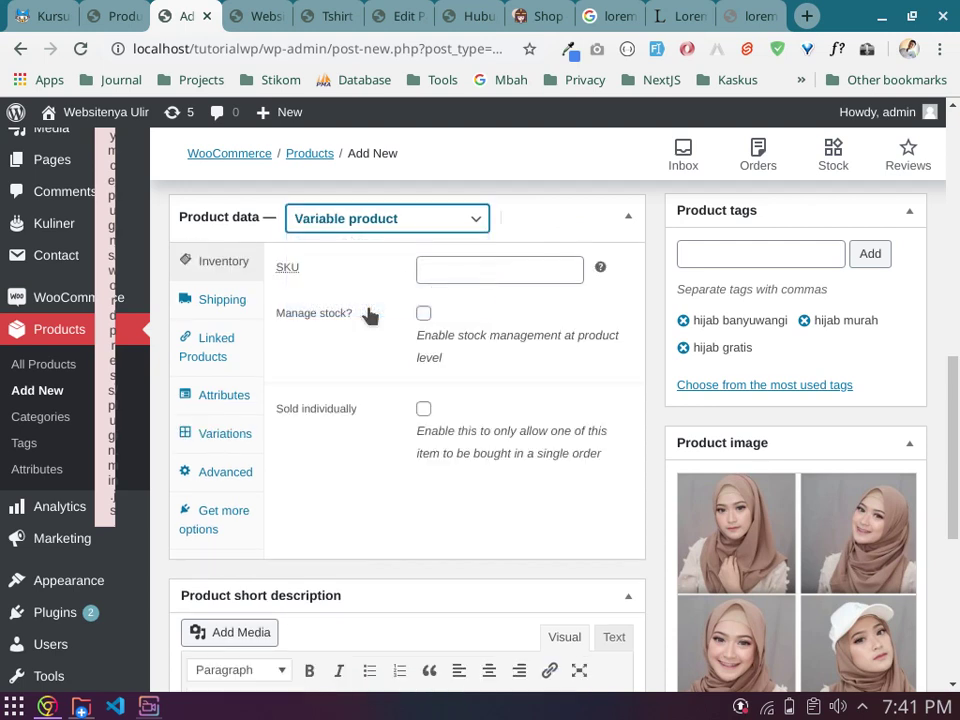
left_click(230, 395)
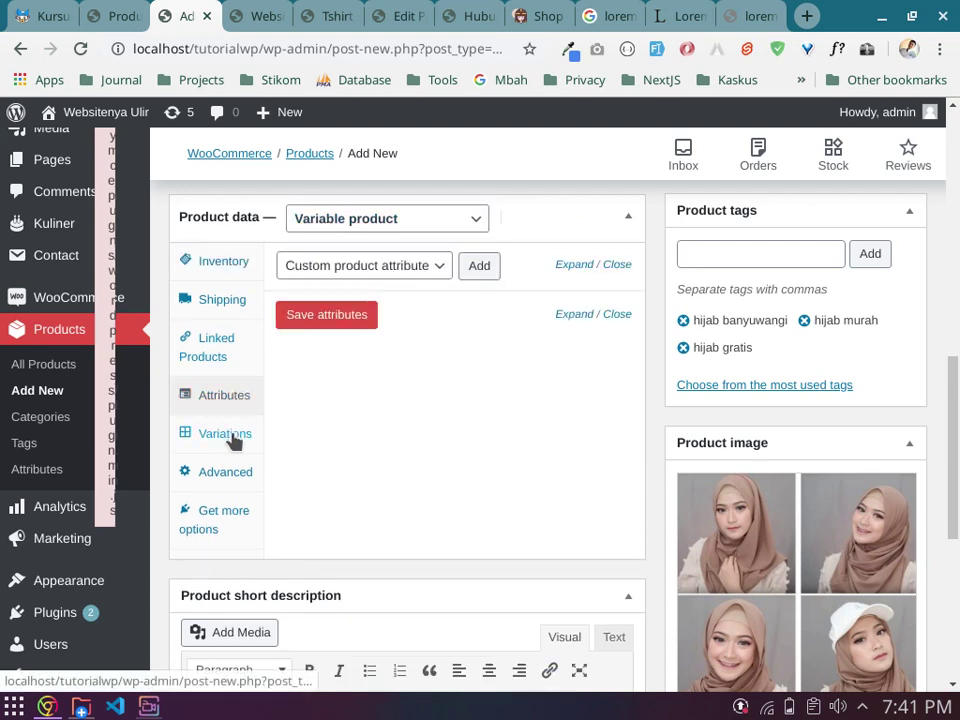
left_click(232, 438)
left_click(231, 396)
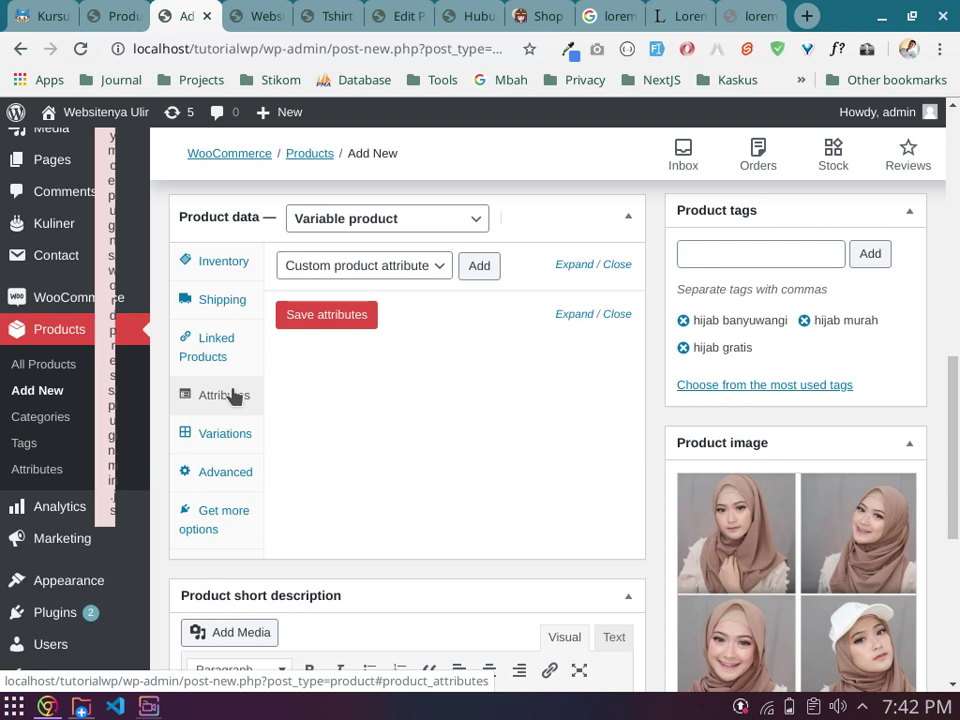
Step: Confirm Variable product as the type and go to the Inventory tab
left_click(344, 219)
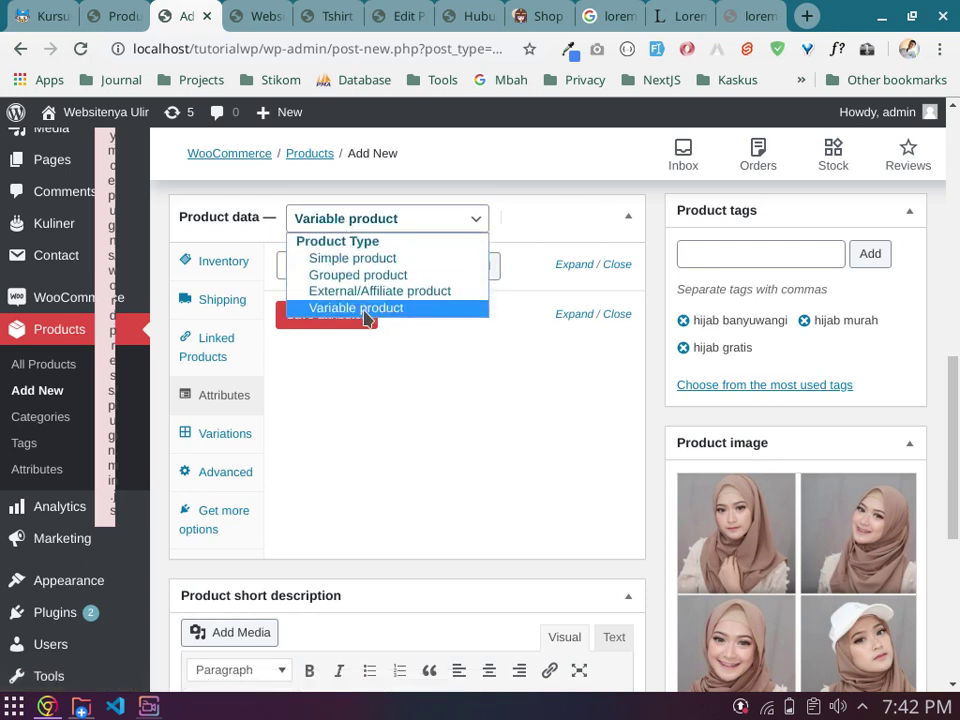
left_click(365, 309)
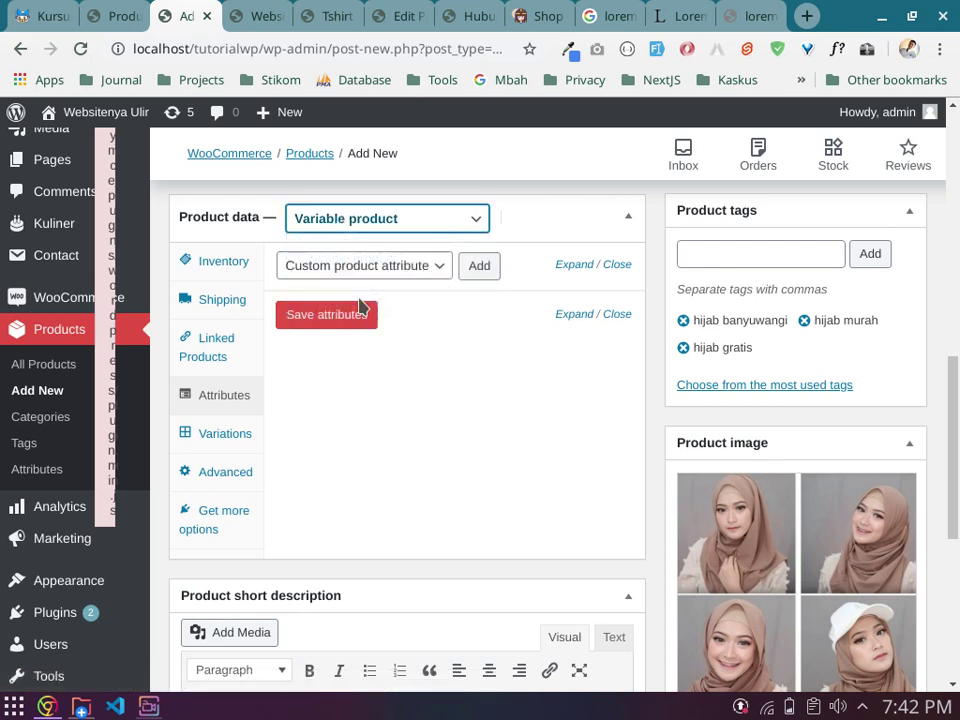
left_click(231, 261)
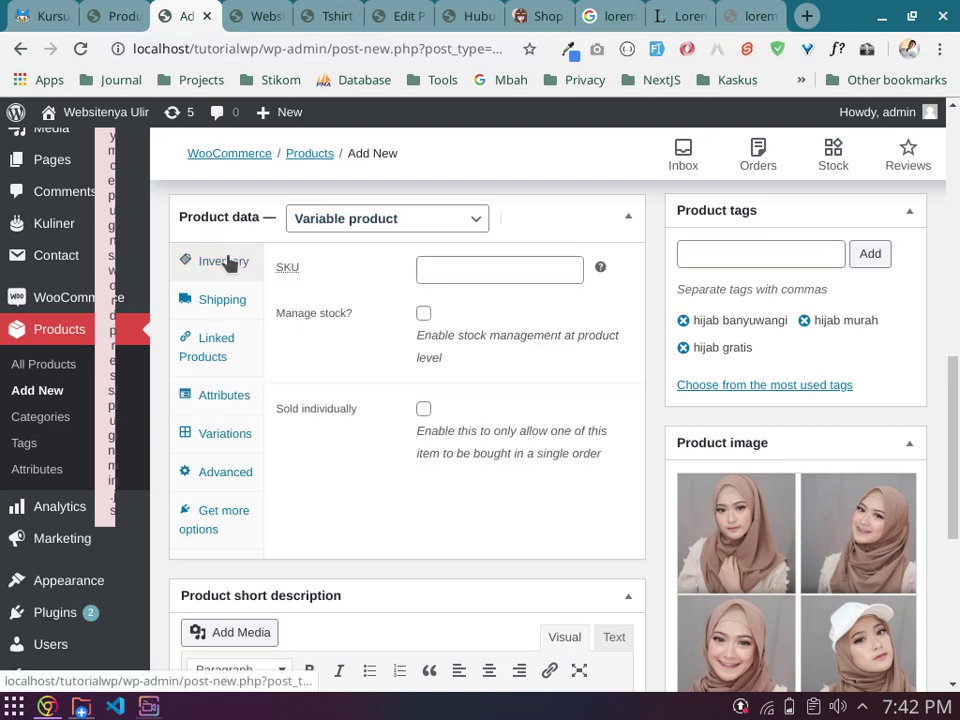
Step: Enter HJ-PASH-001 in the Inventory tab's SKU field
left_click(476, 264)
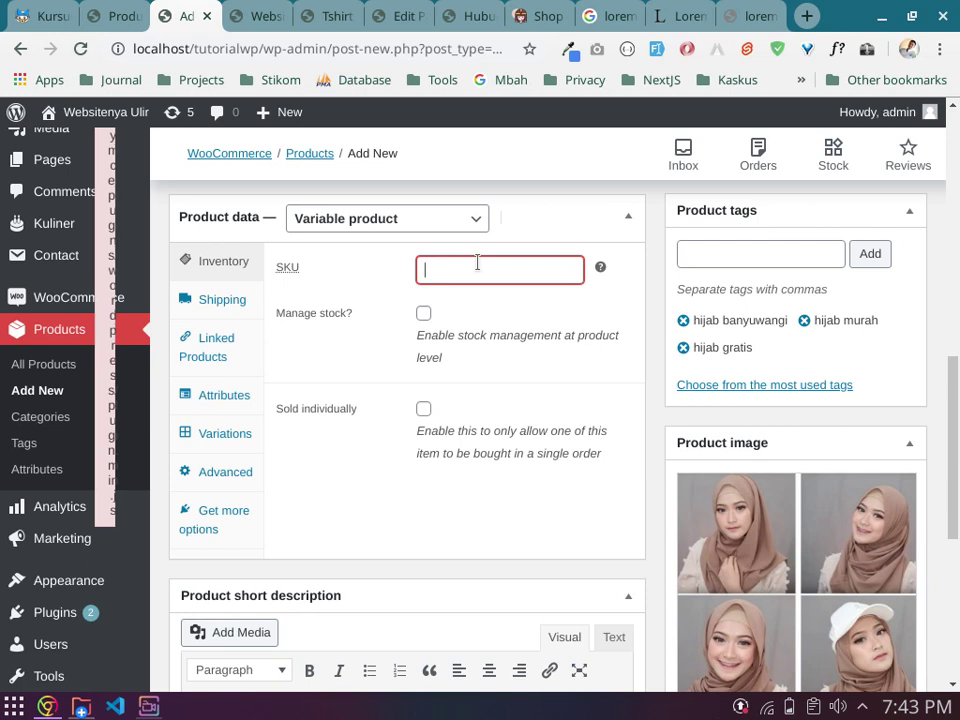
type("HJ-PASH-001")
left_click(479, 397)
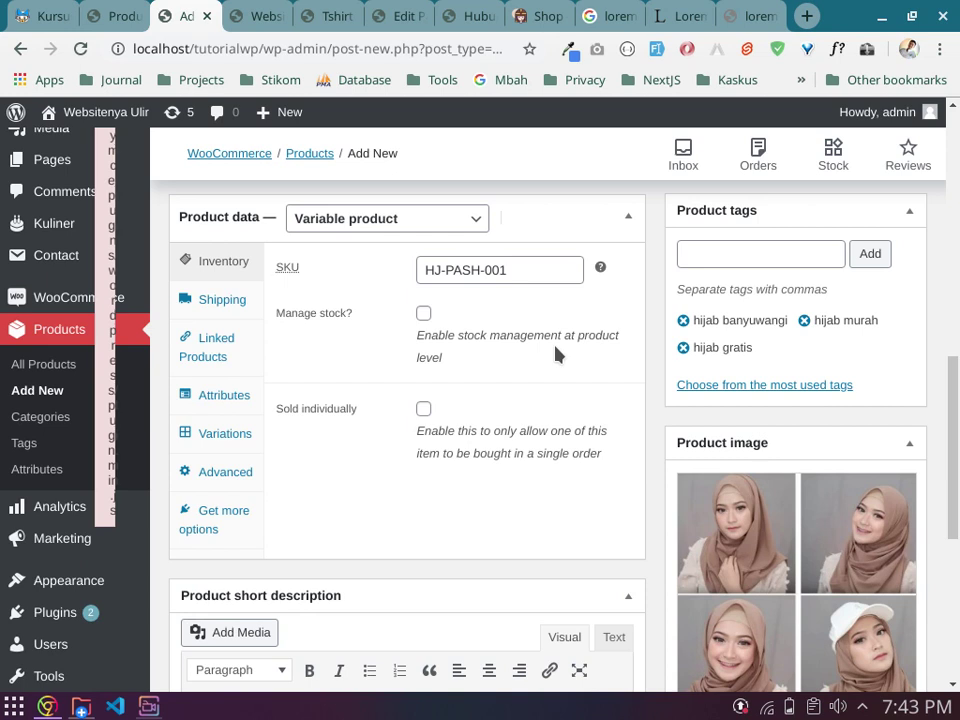
Step: Tick Manage stock and change the stock quantity from 0 to 10
left_click(423, 314)
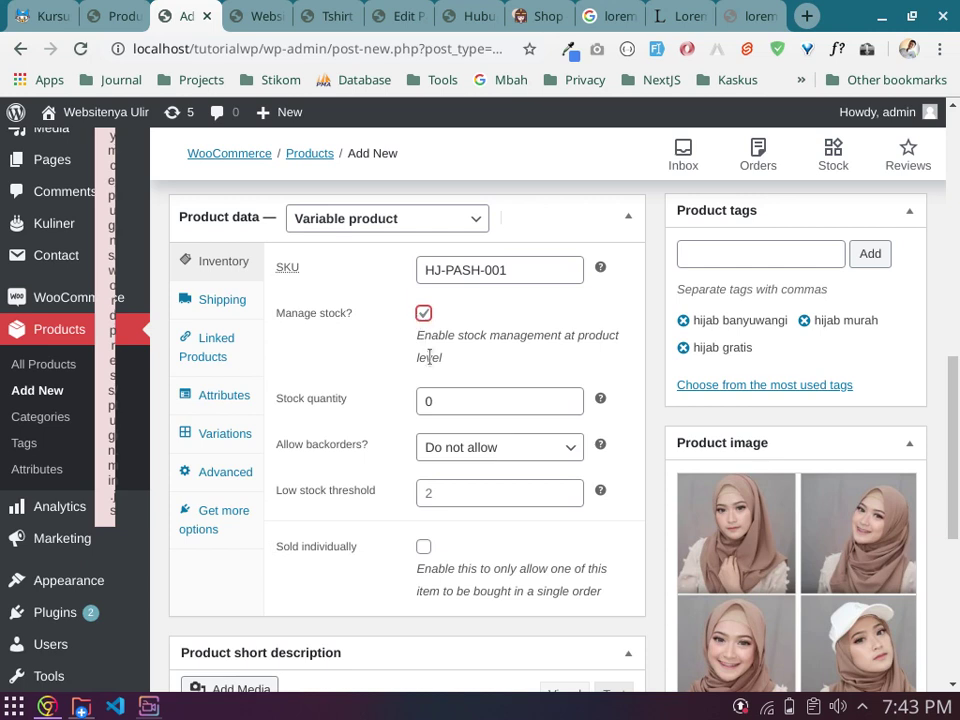
left_click(457, 397)
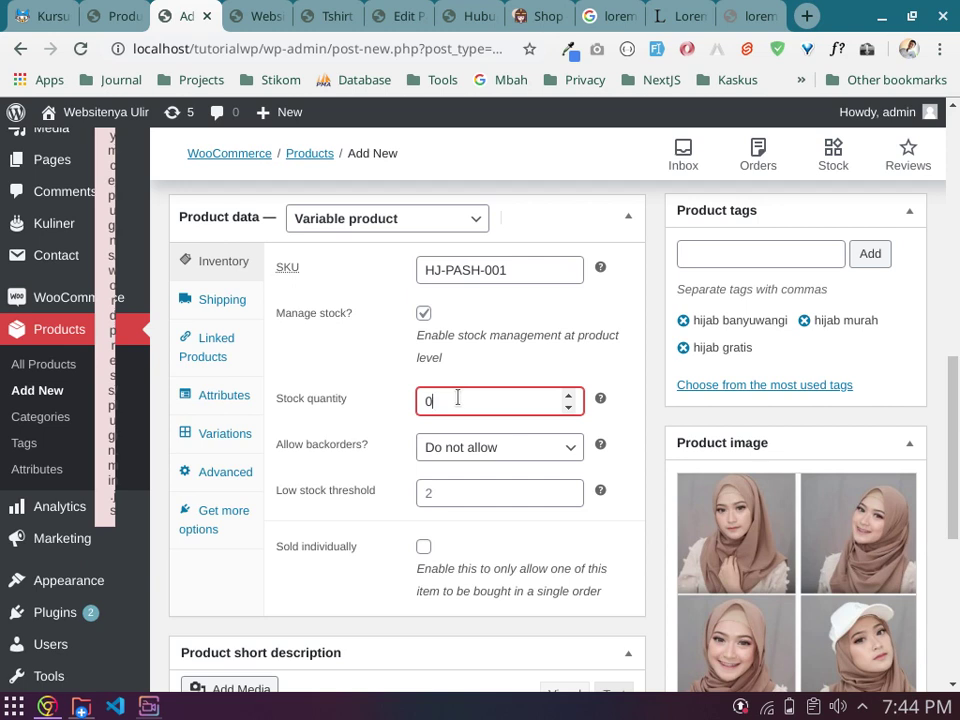
key("BackSpace")
type("10")
Step: Commit the stock quantity of 10 and review the remaining inventory options, with backorders not allowed
left_click(620, 448)
scroll(622, 448, "down", 2)
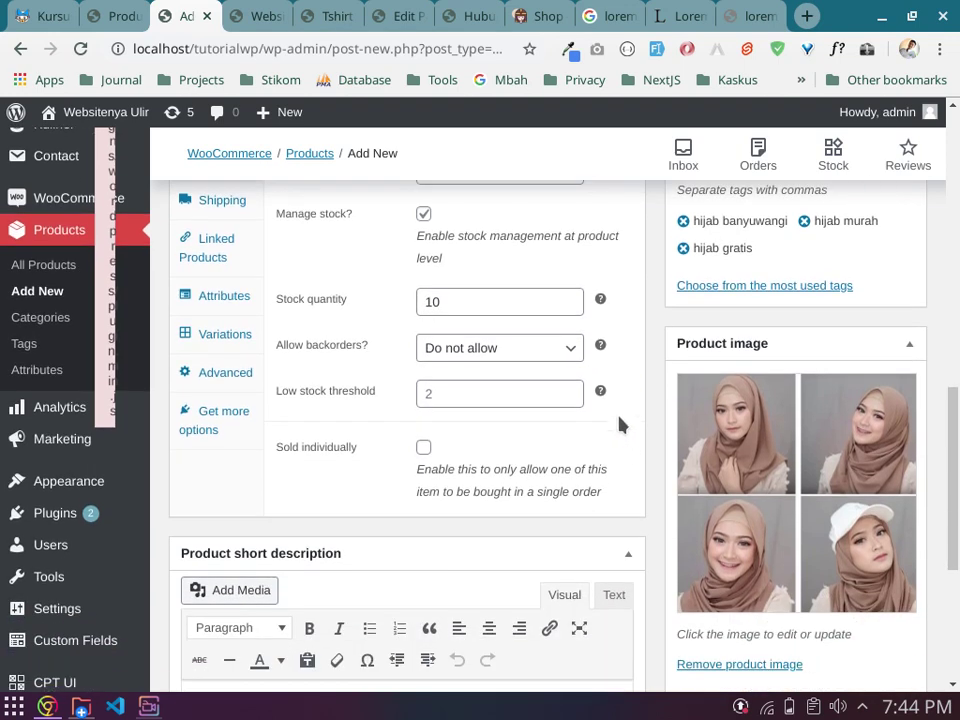
mouse_move(601, 347)
scroll(332, 437, "up", 1)
scroll(332, 437, "up", 1)
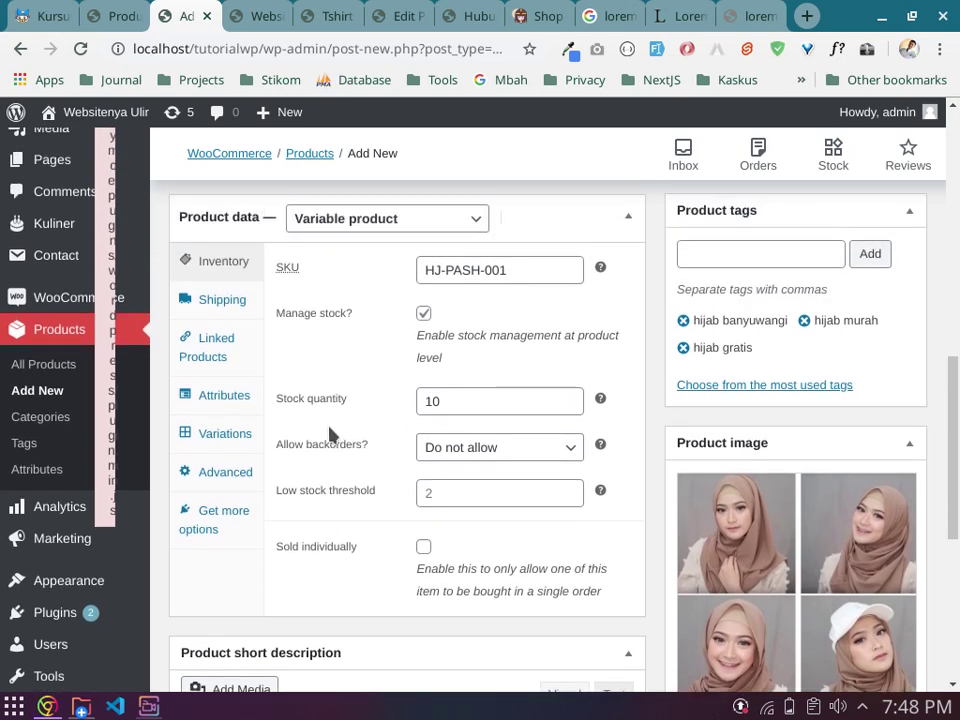
Step: Set the shipping weight to 0.1 kg and the dimensions to 1.75 × 2 × 0.01 cm
left_click(224, 302)
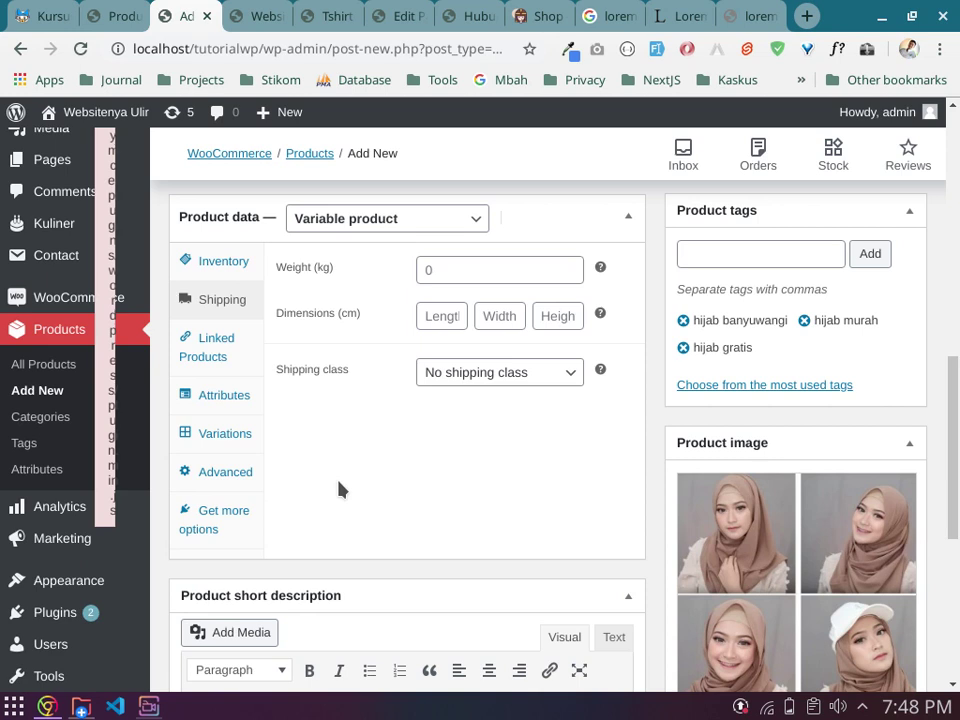
left_click(480, 268)
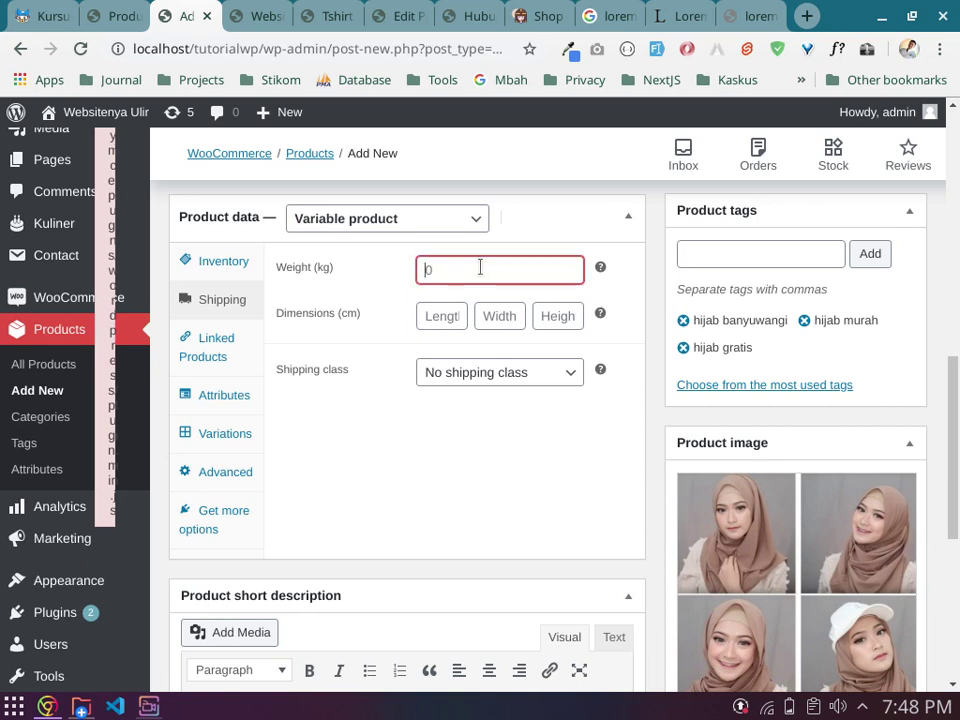
type("0.1")
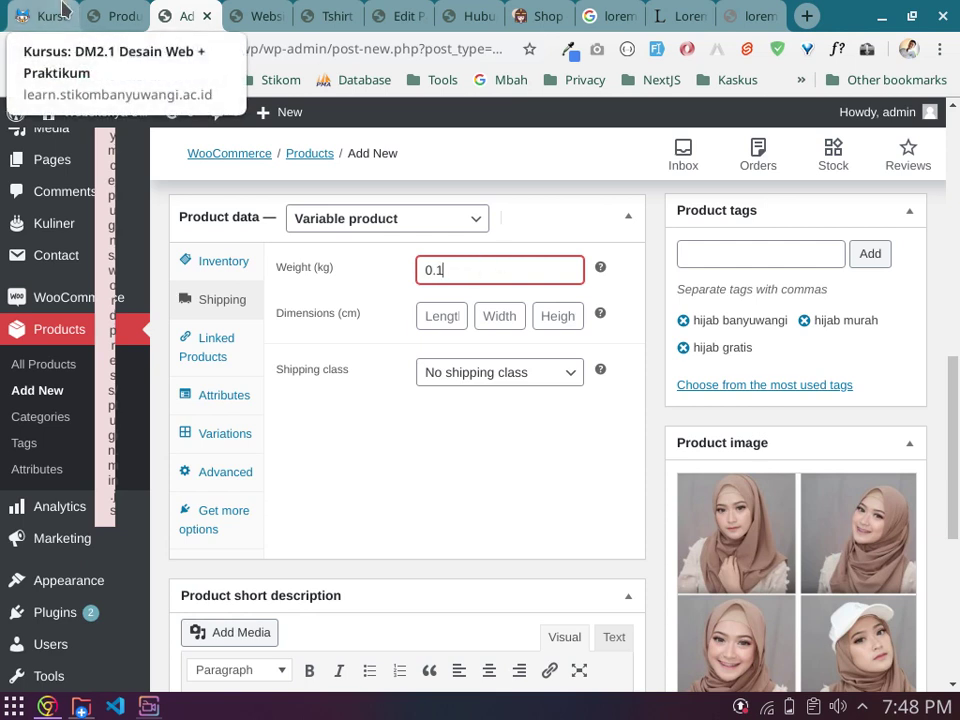
left_click(438, 318)
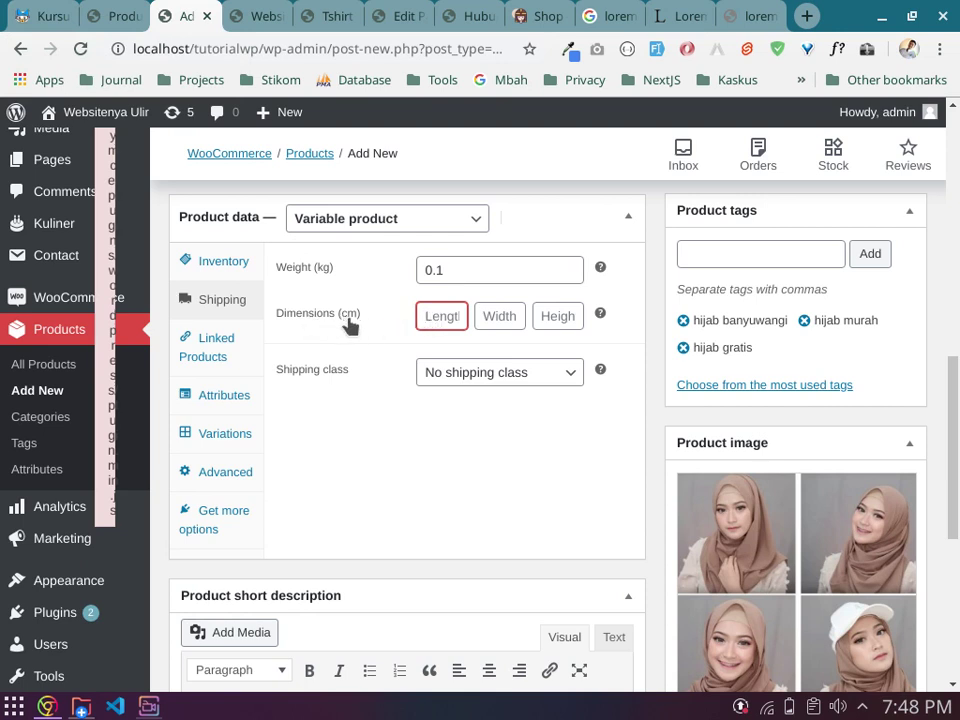
left_click(499, 316)
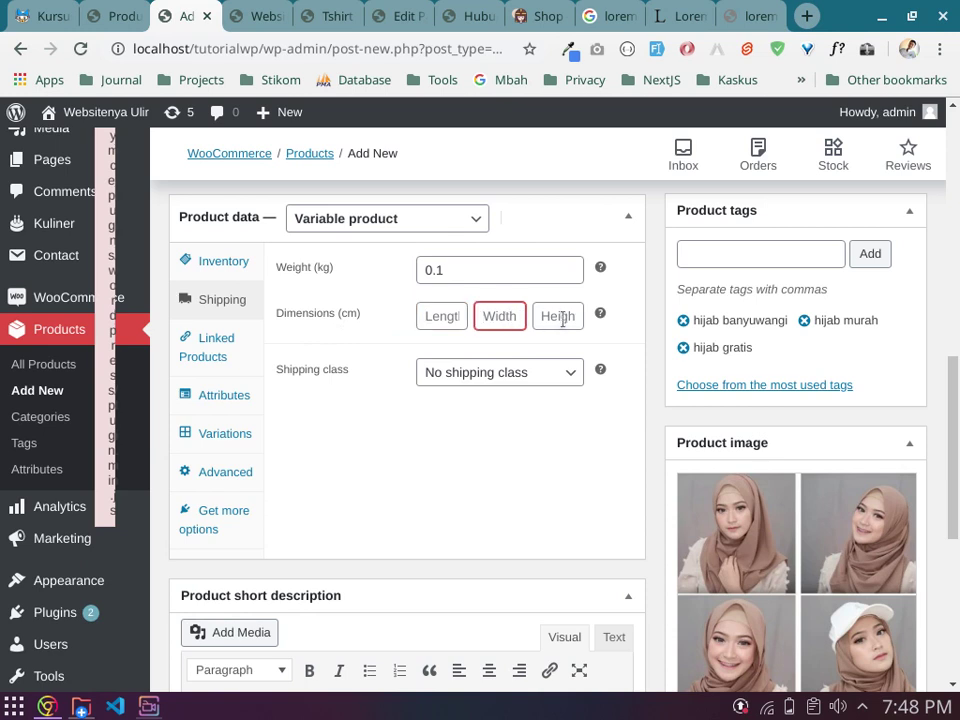
left_click(561, 318)
left_click(437, 320)
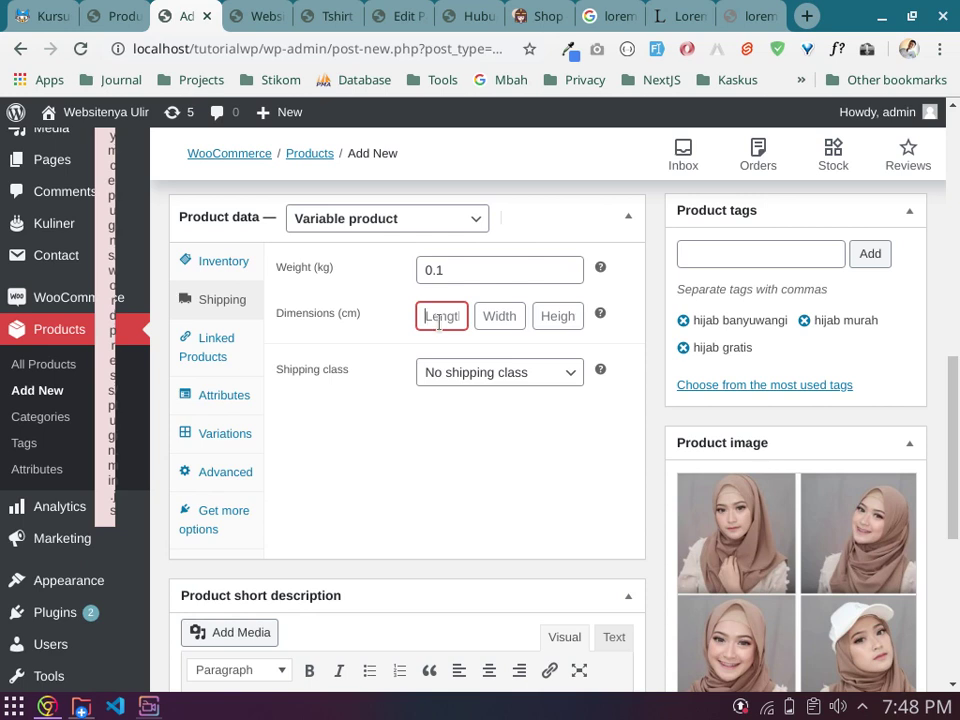
type("1.5")
left_click(490, 316)
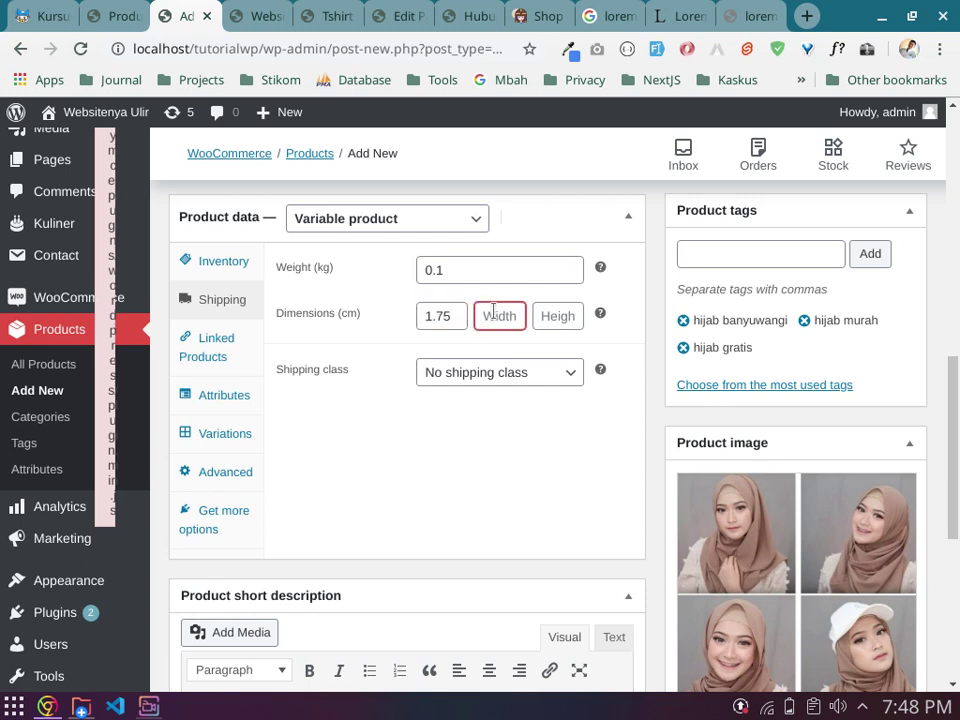
type("2")
left_click(562, 316)
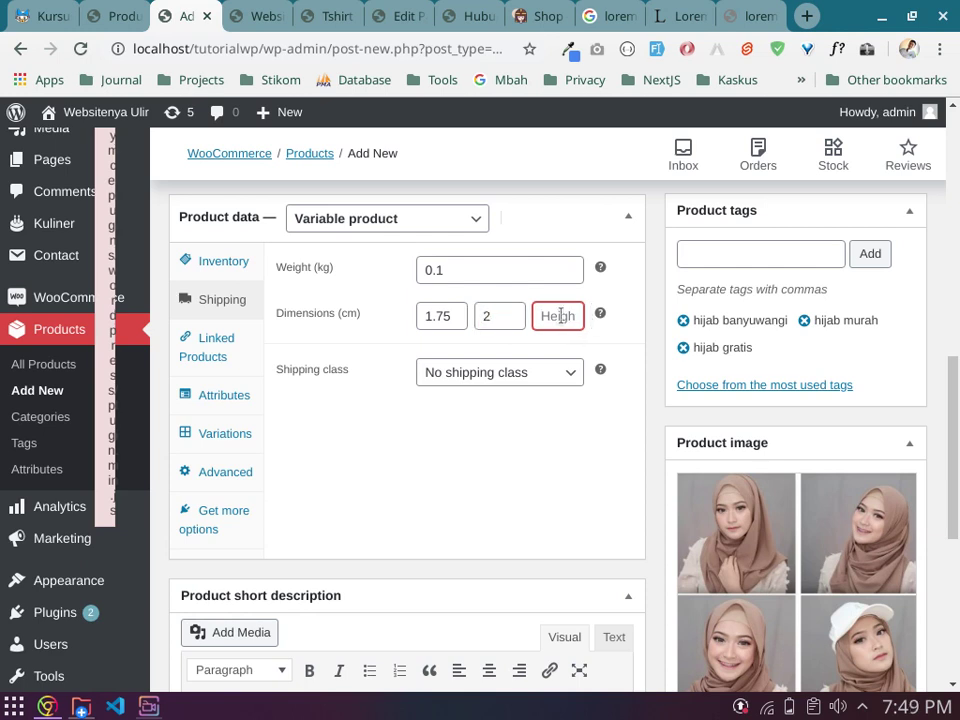
type("0.01")
Step: Check the shipping class list and leave it at No shipping class
left_click(499, 373)
left_click(505, 374)
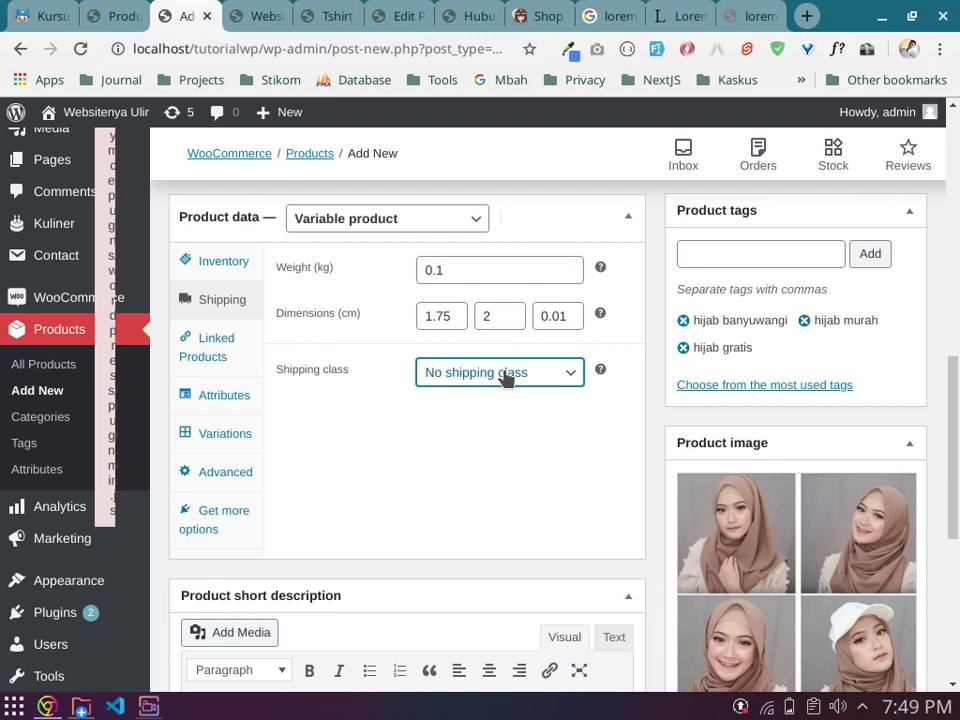
left_click(505, 376)
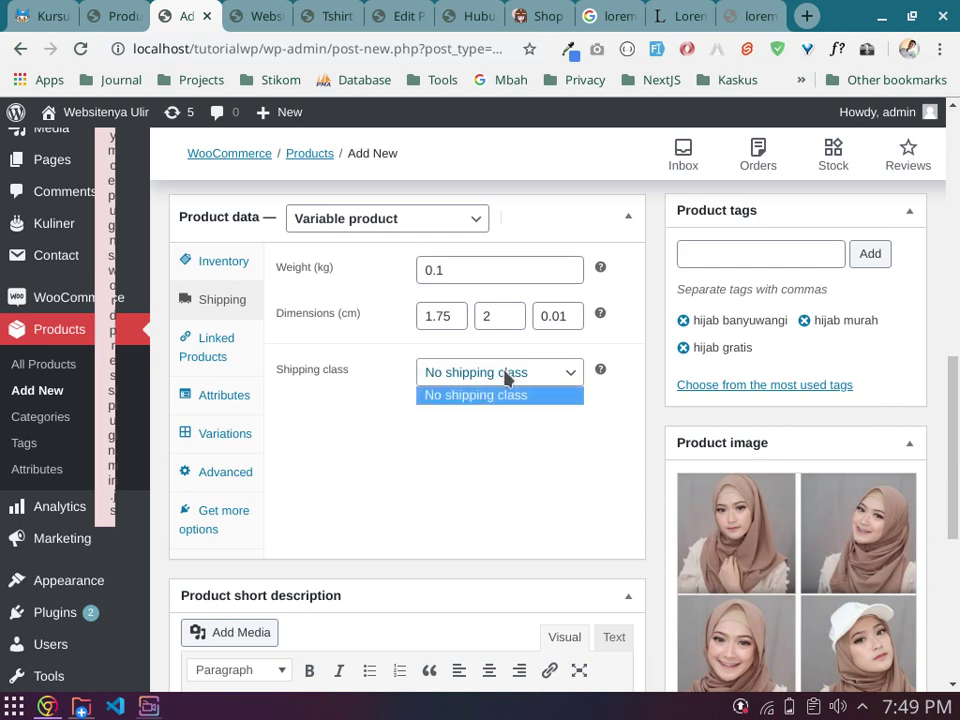
left_click(507, 377)
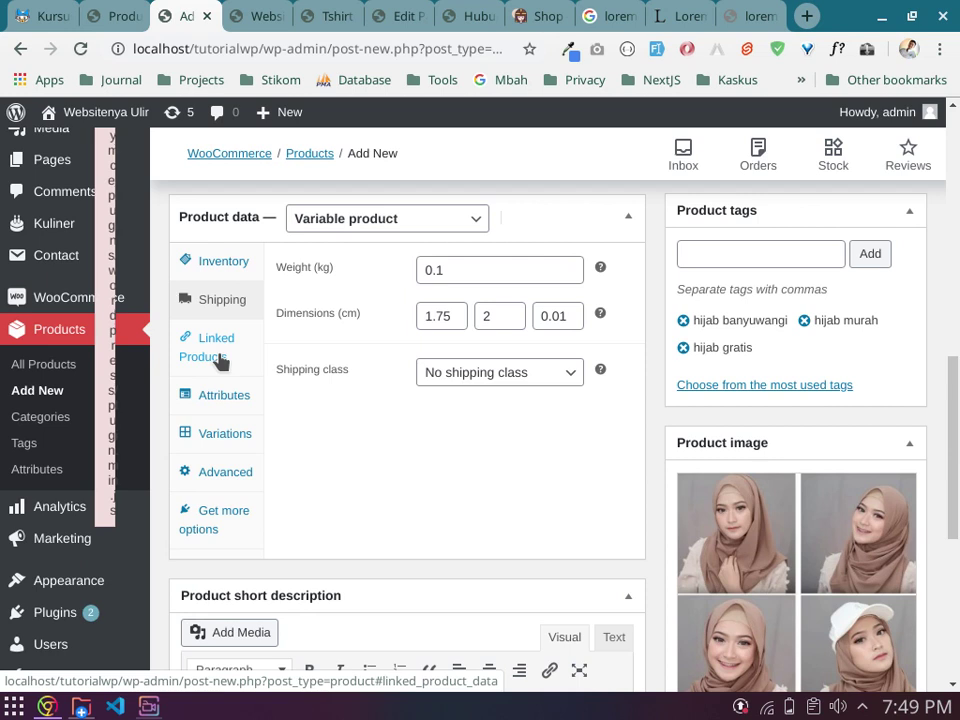
Step: Switch the Product data panel to the Linked Products upsell and cross-sell settings
left_click(221, 360)
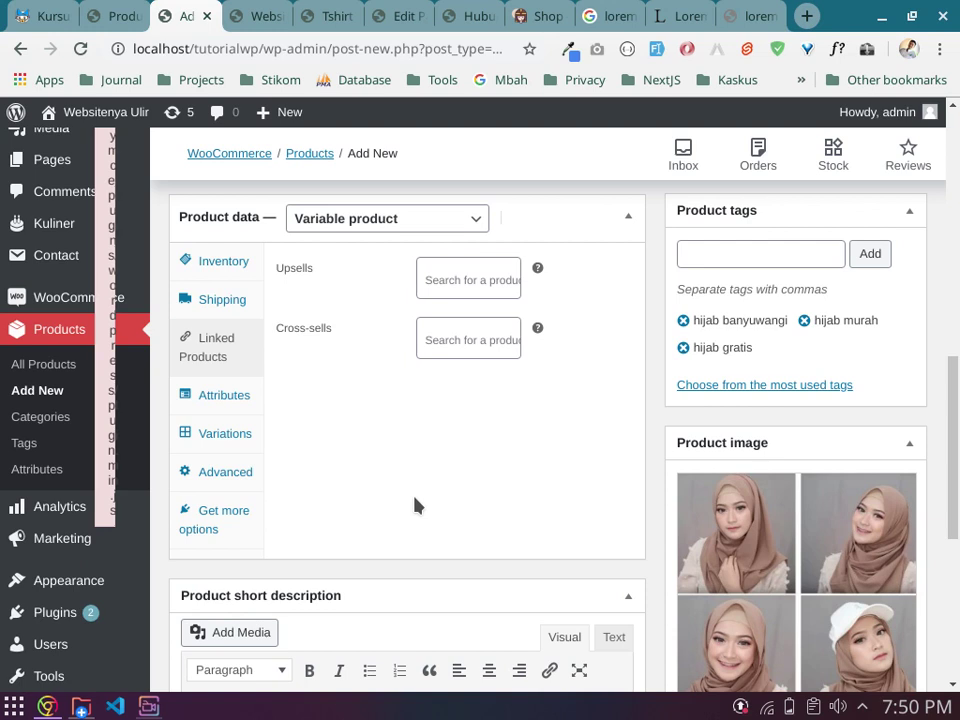
Step: Add a new Custom product attribute row on the Attributes tab
left_click(244, 404)
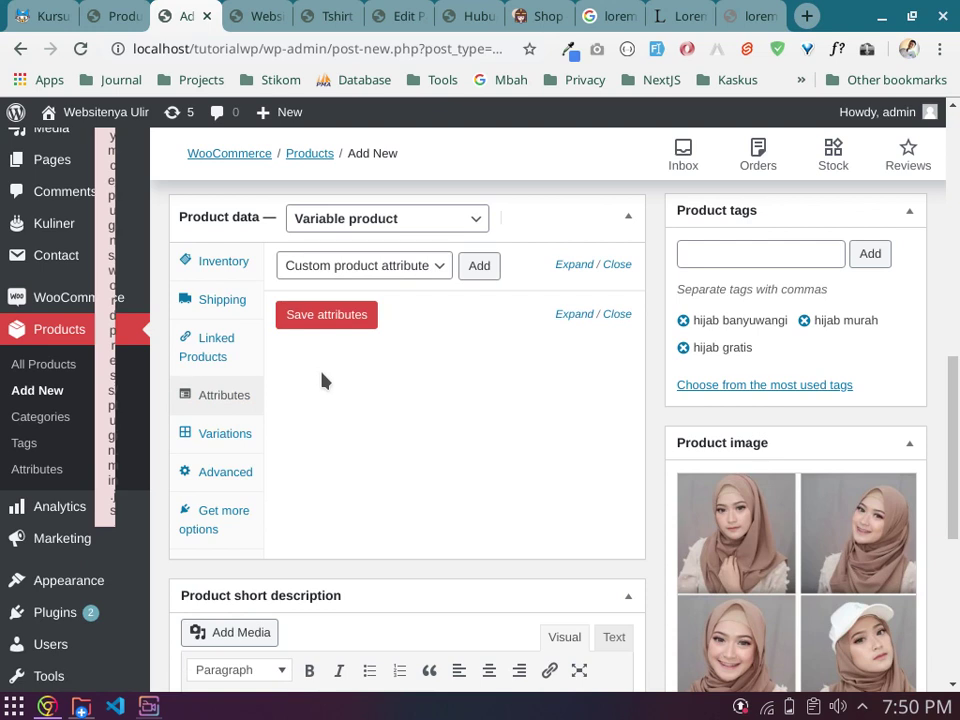
scroll(512, 373, "up", 10)
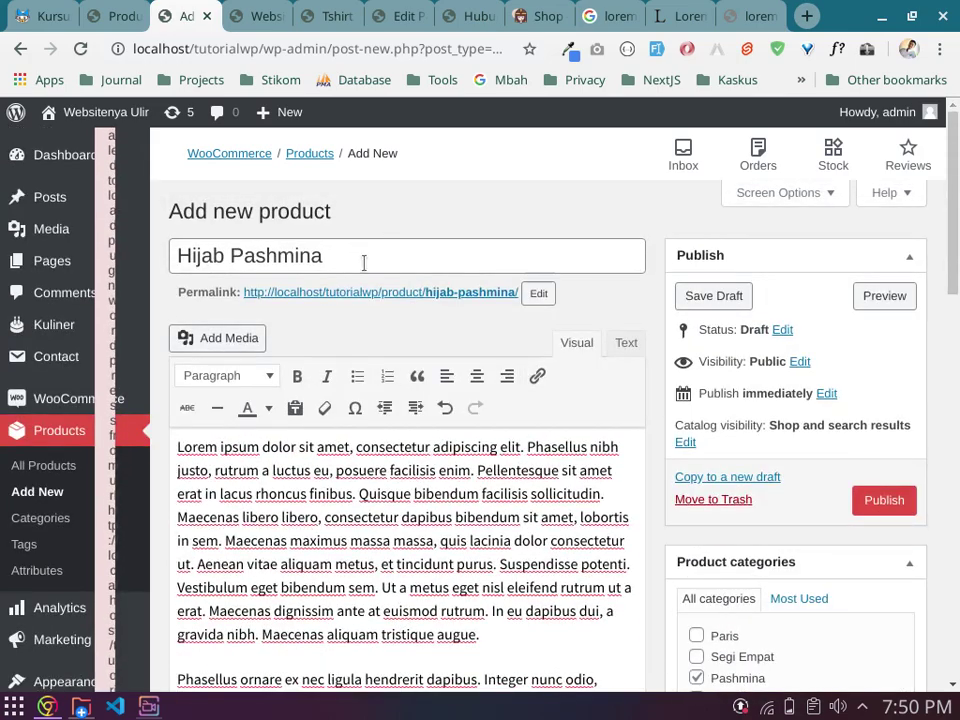
left_click_drag(364, 264, 386, 214)
left_click(425, 273)
scroll(430, 280, "down", 10)
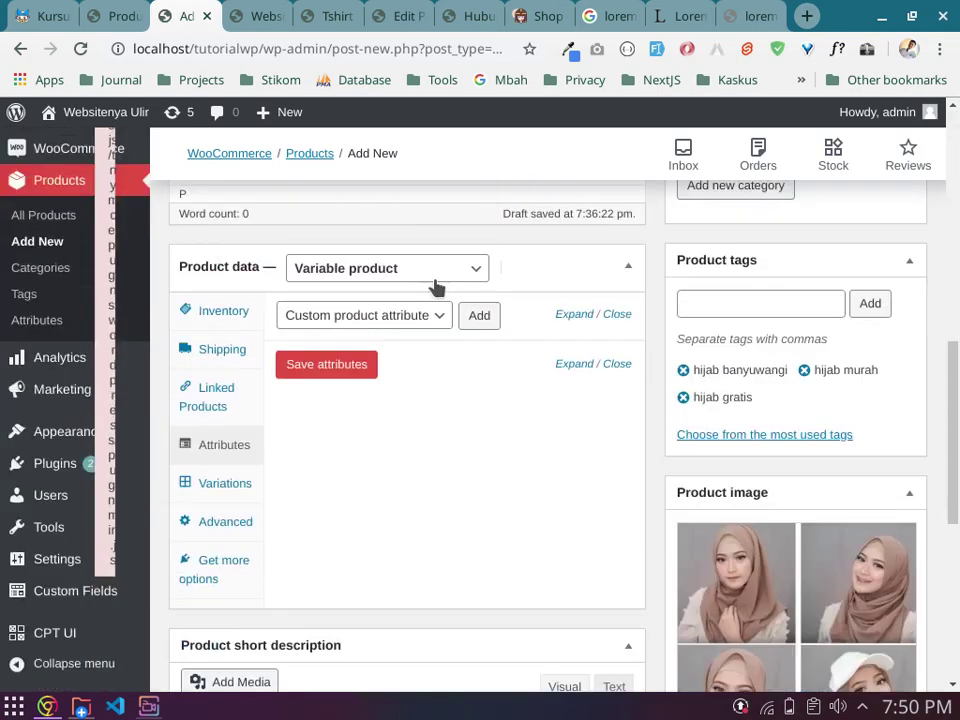
left_click(441, 316)
left_click(440, 336)
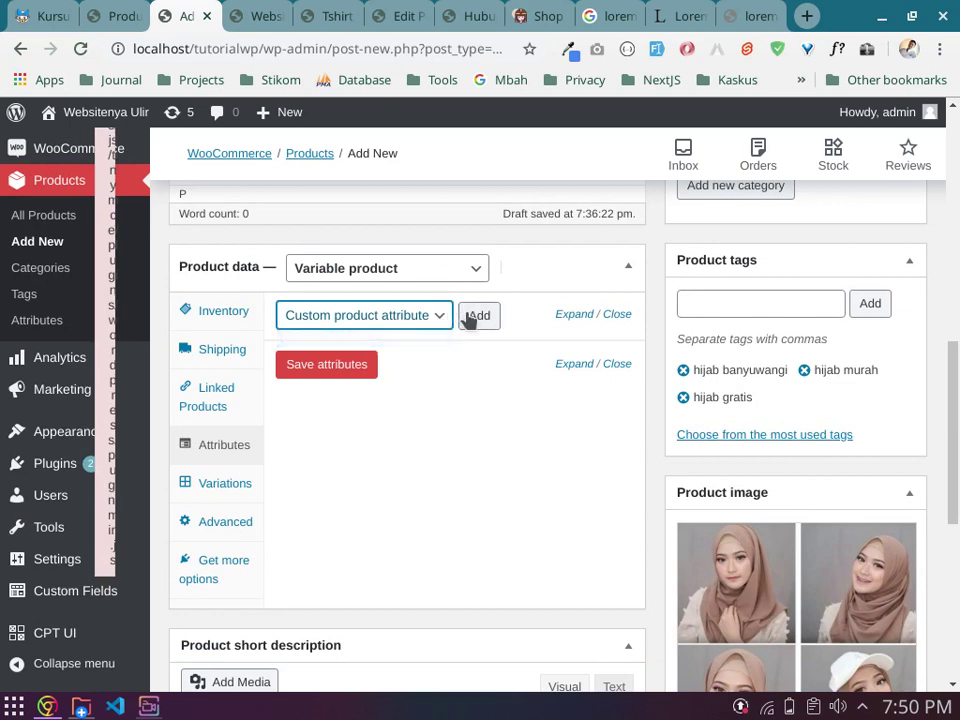
left_click(481, 318)
Step: Name the attribute warna, mark it used for variations, give it Merah|Peach|Maroon|Navy, and save
left_click(349, 435)
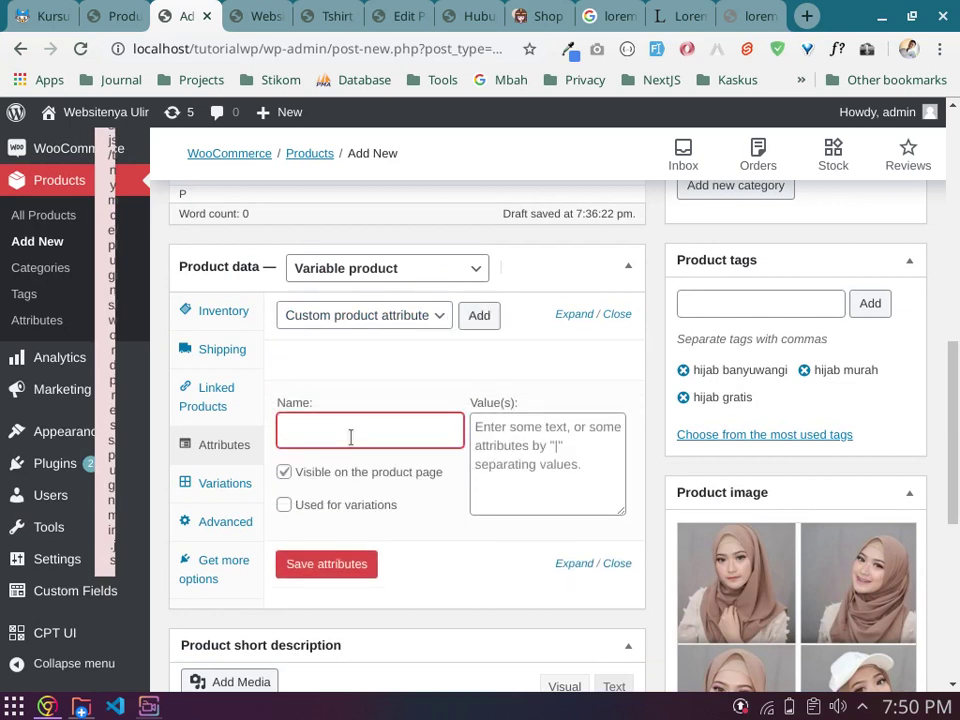
type("warna")
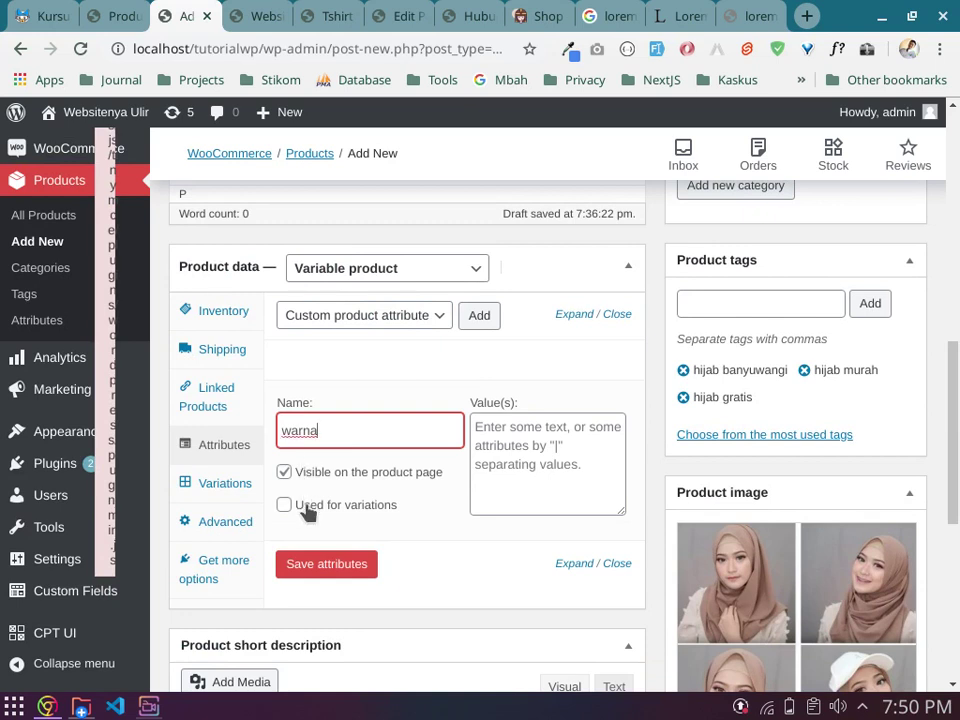
left_click(300, 506)
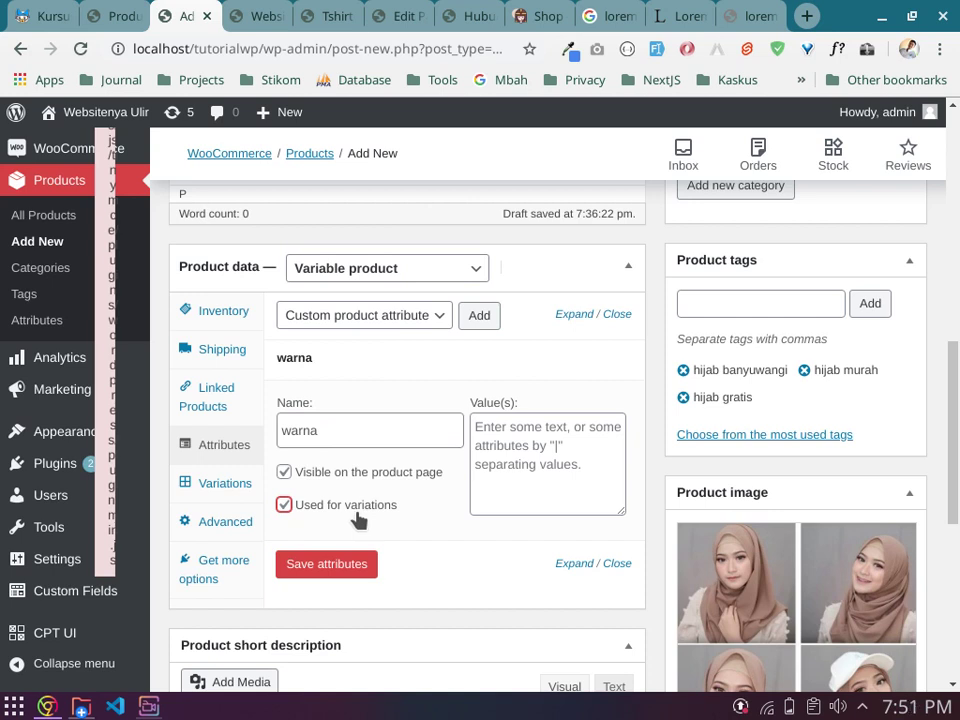
left_click(505, 455)
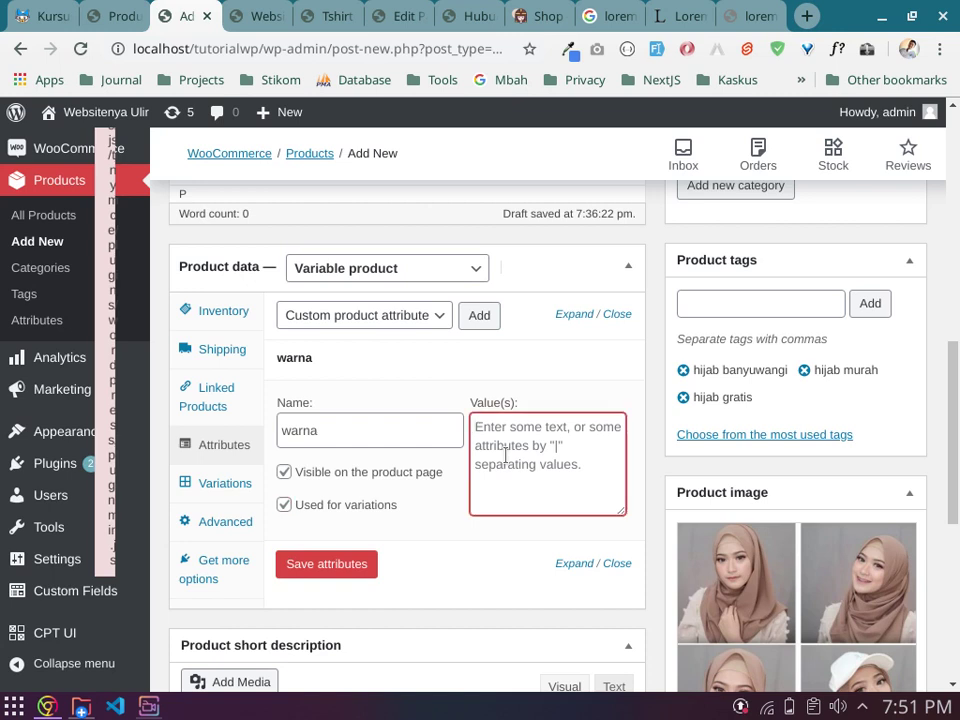
type("m")
key("BackSpace")
type("Merah")
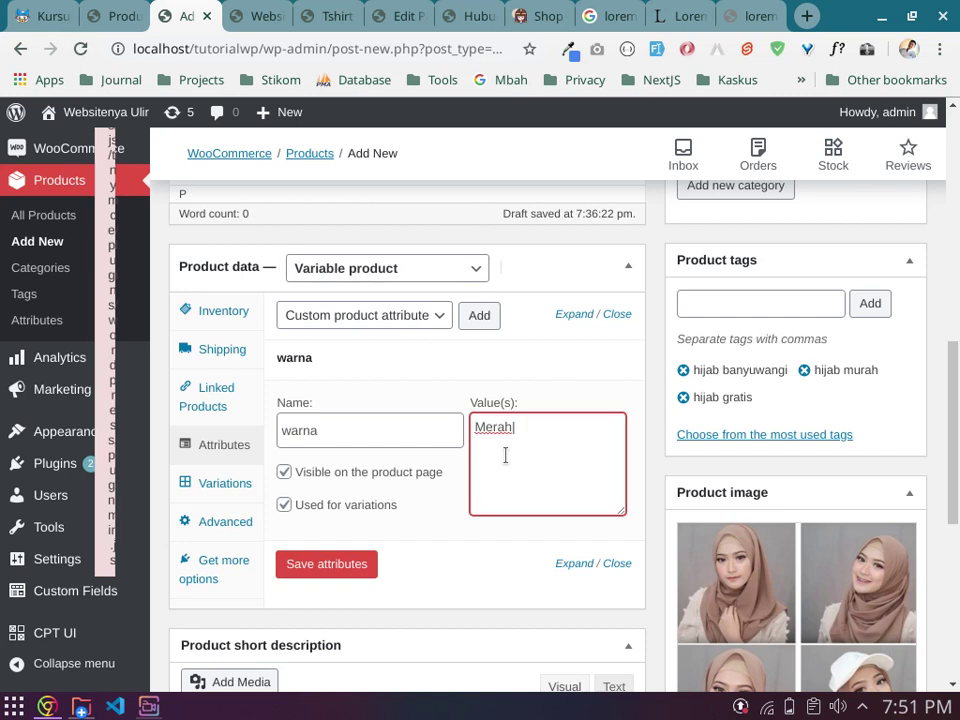
type("|Peach|Maroon|Nav")
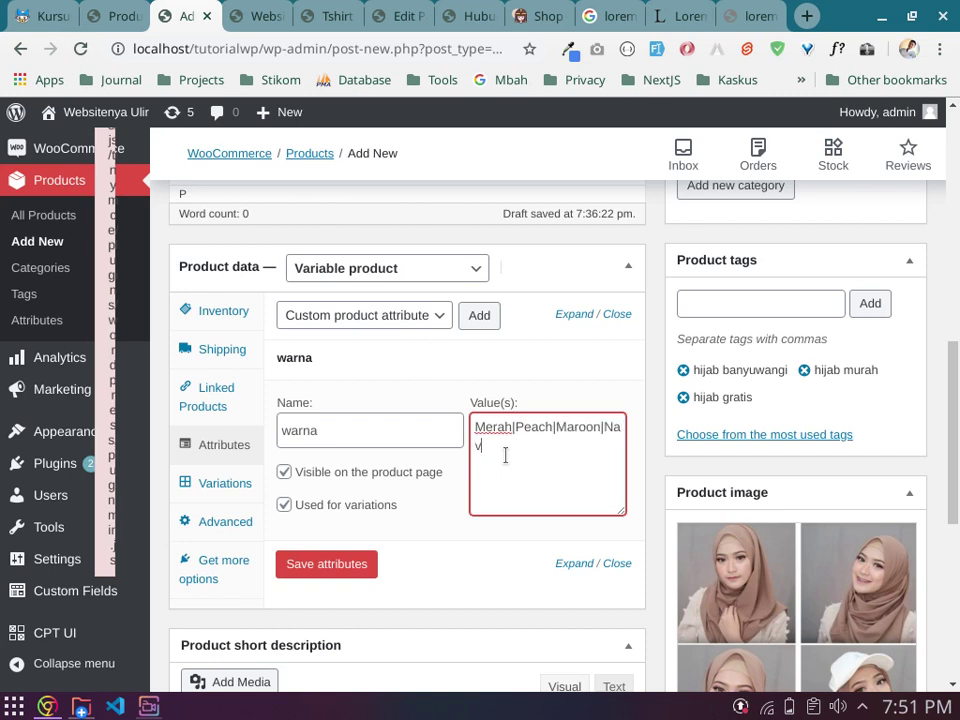
type("y")
left_click(360, 566)
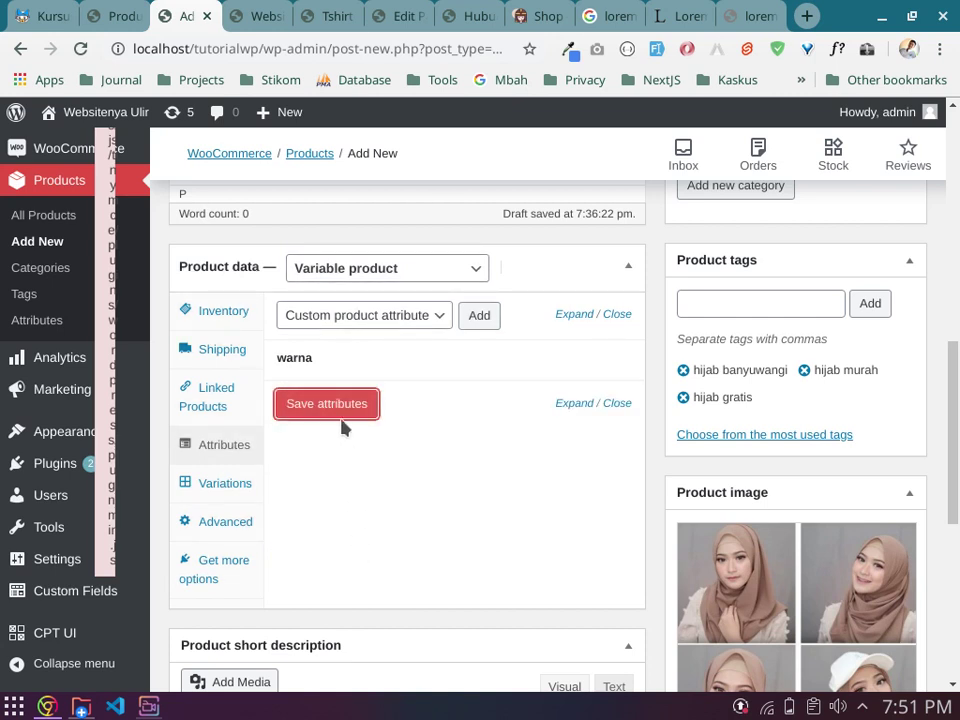
left_click(480, 316)
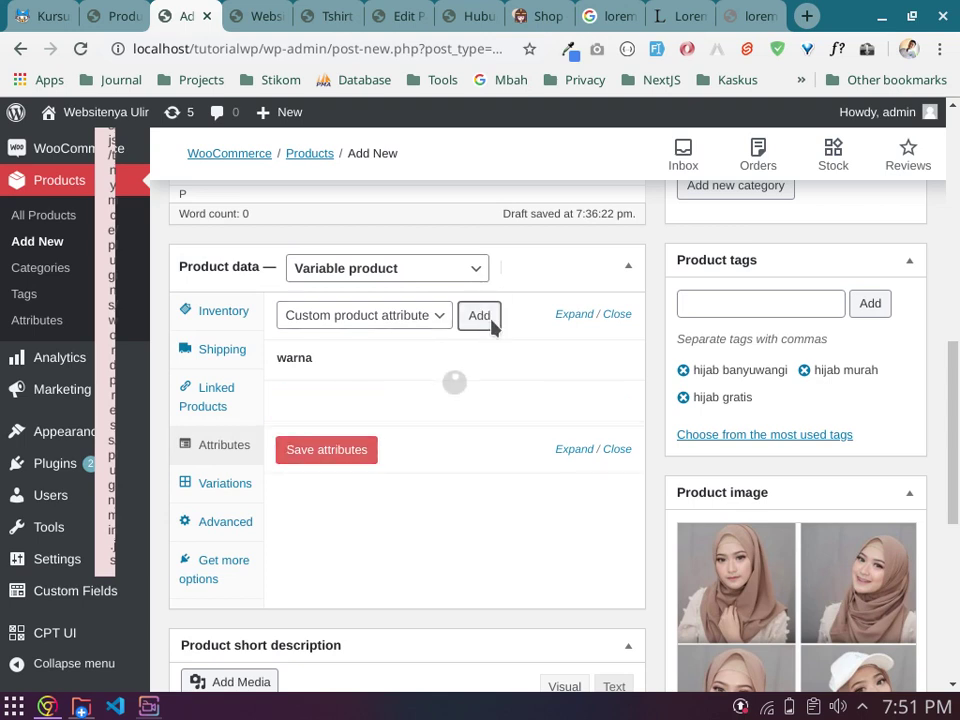
left_click(307, 462)
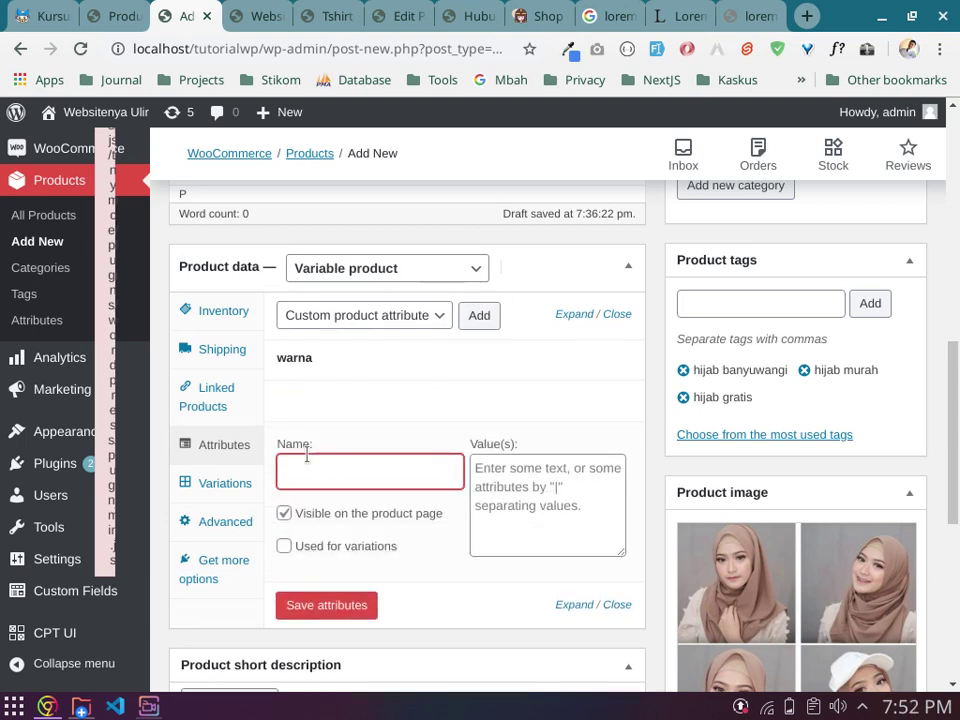
type("Bahan")
key("ctrl+a")
type("Jenis Kain")
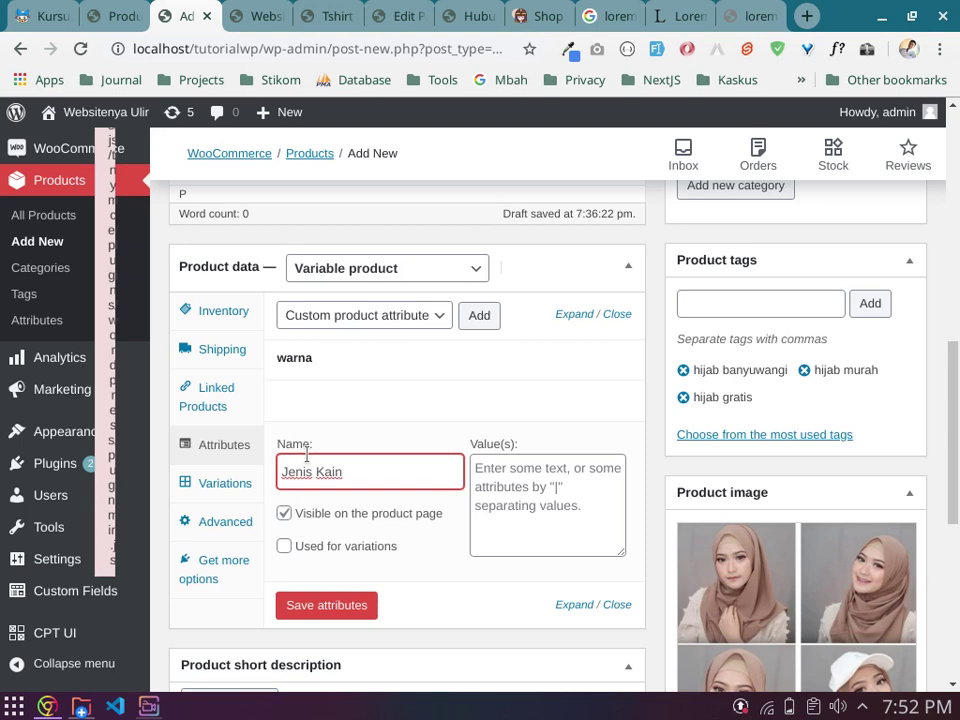
key("ctrl+a")
key("BackSpace")
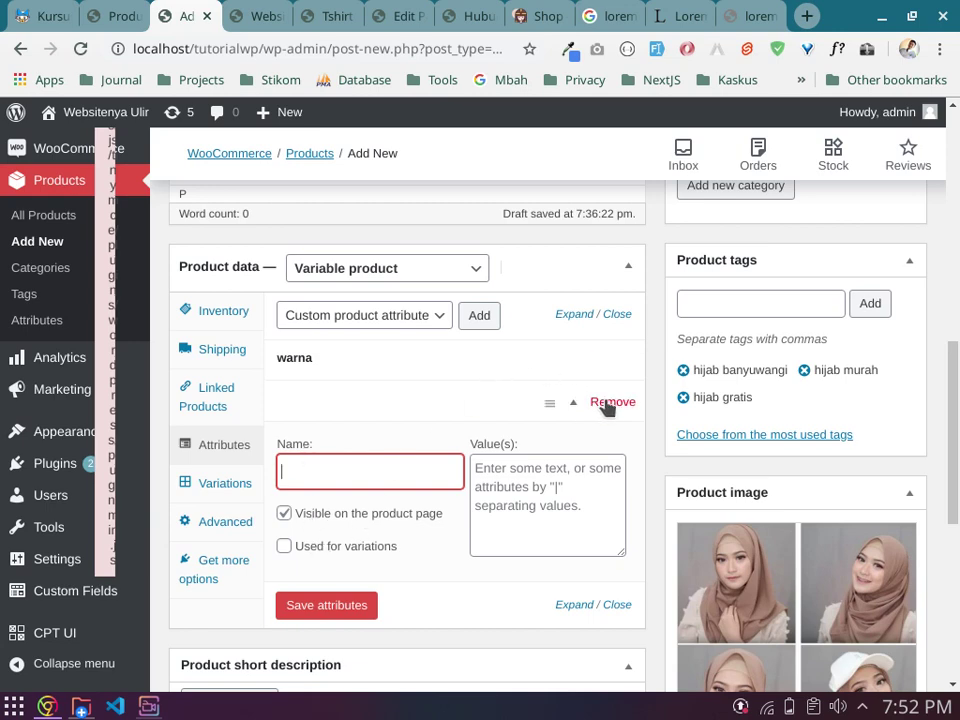
left_click(609, 403)
left_click(641, 165)
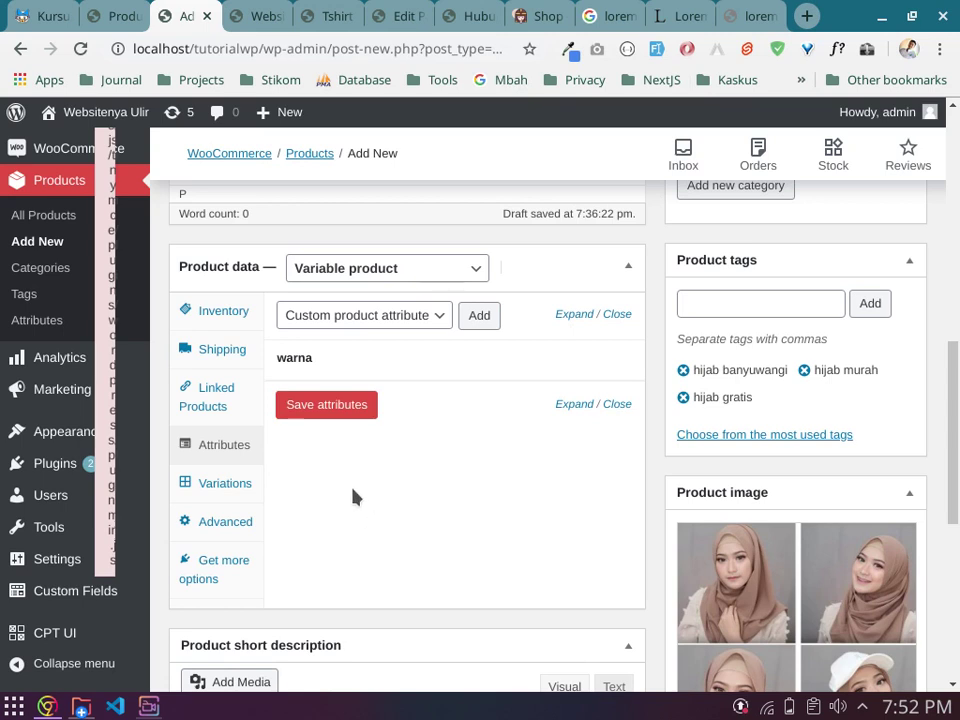
Step: Look over the Variations tab and re-check the warna attribute's values
left_click(204, 491)
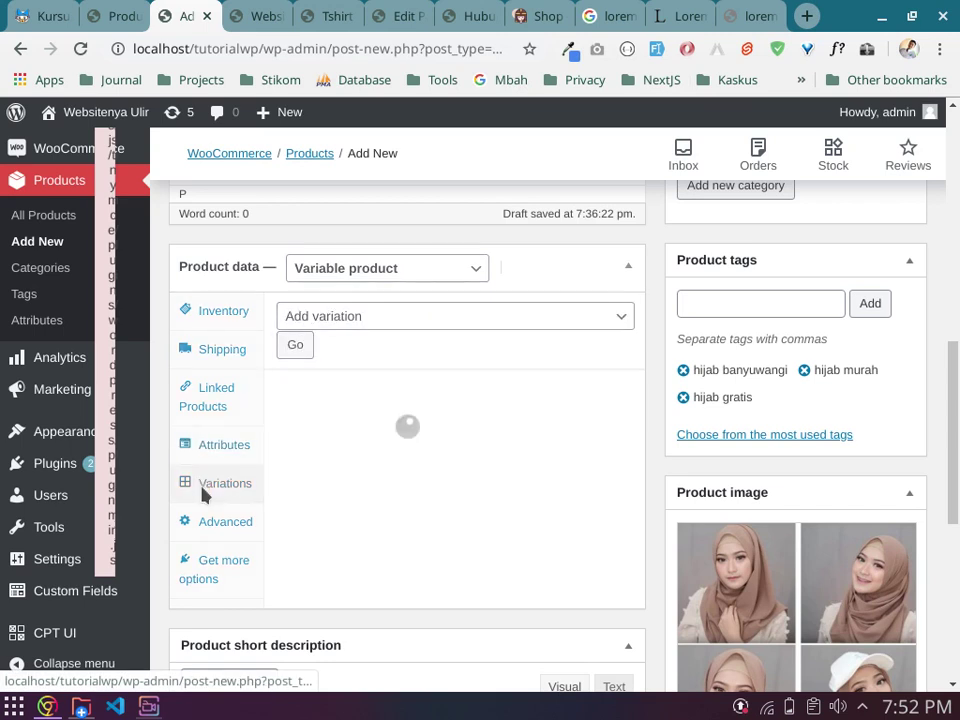
left_click(433, 318)
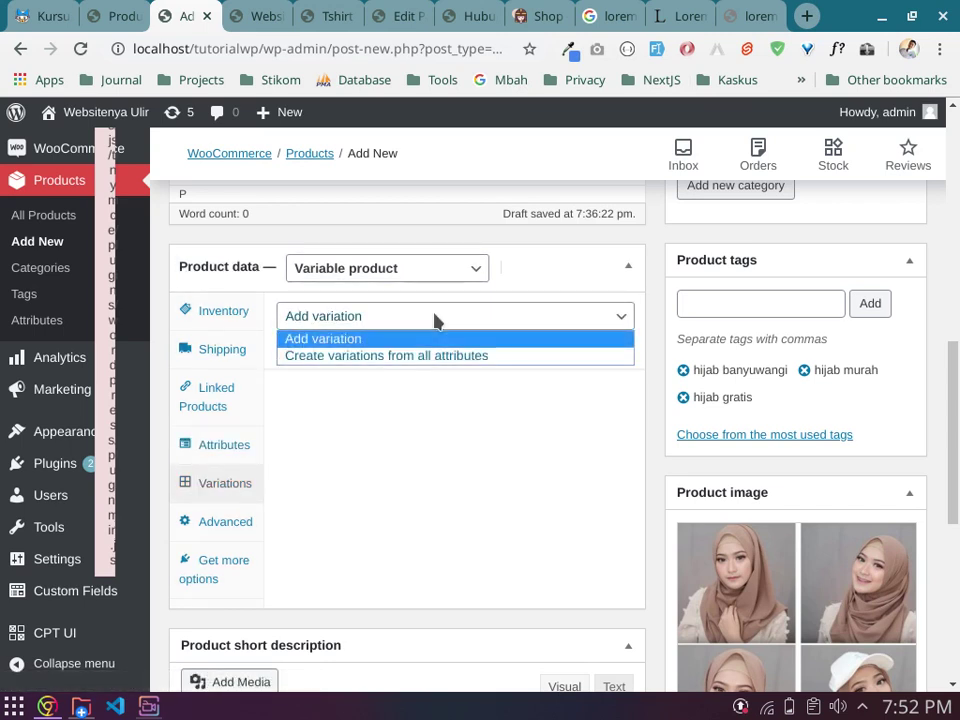
left_click(429, 320)
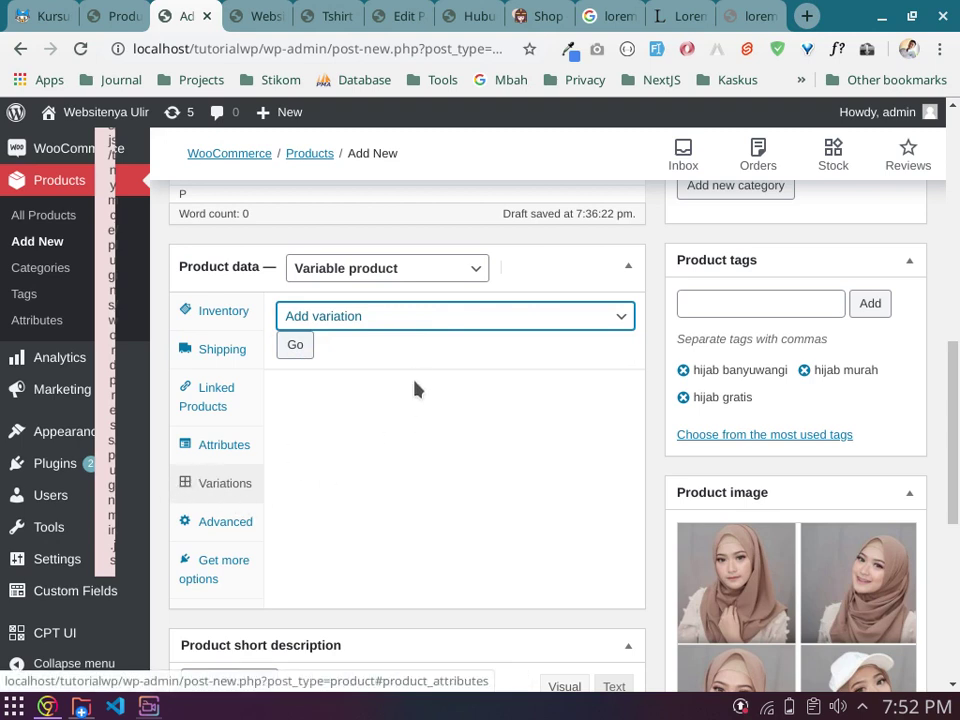
left_click(222, 488)
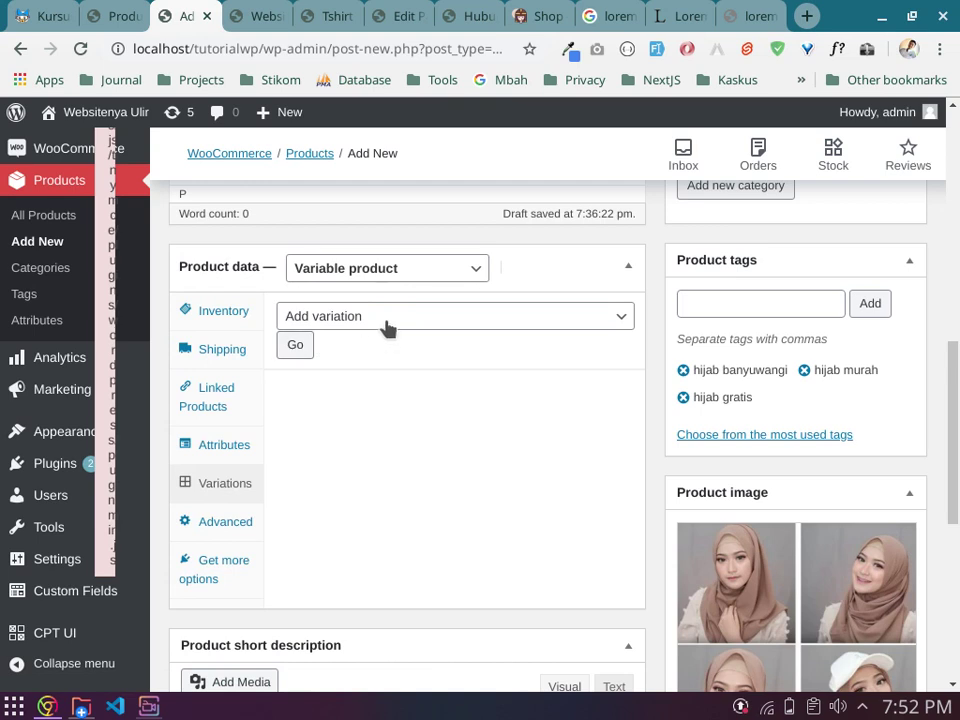
left_click(232, 452)
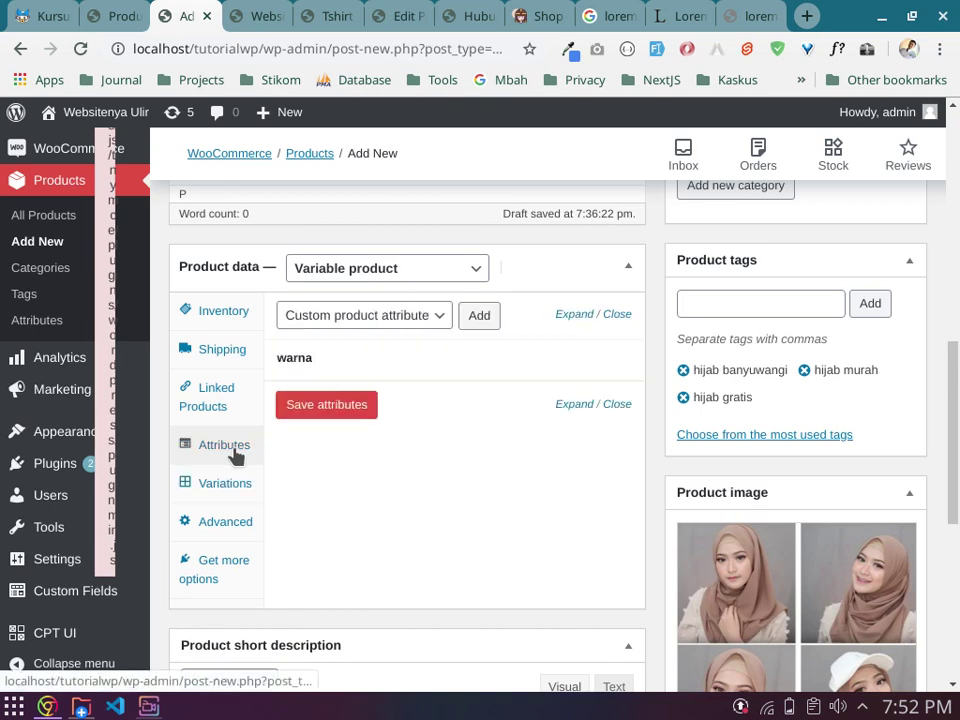
left_click(428, 378)
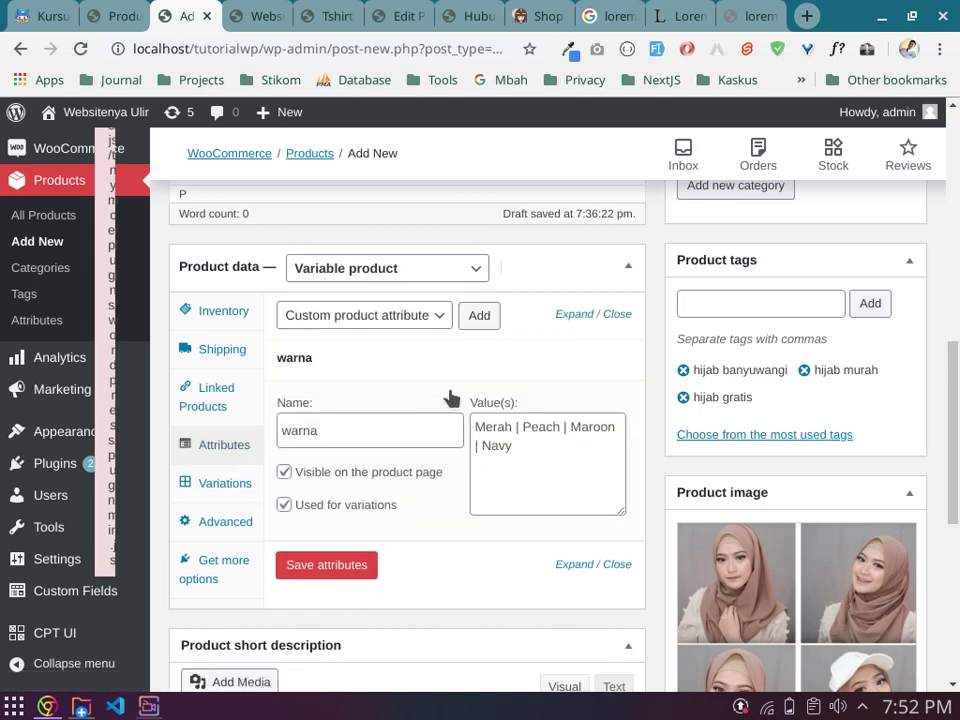
left_click(218, 483)
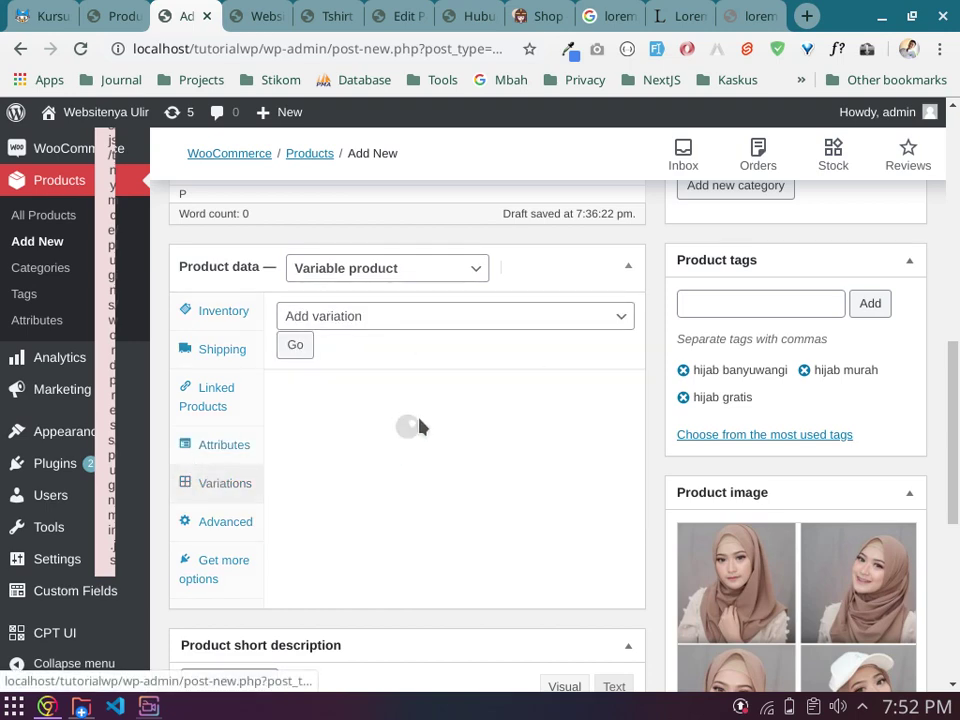
Step: Run Create variations from all attributes, confirm, and dismiss the 4 variations added notice
left_click(429, 318)
left_click(424, 358)
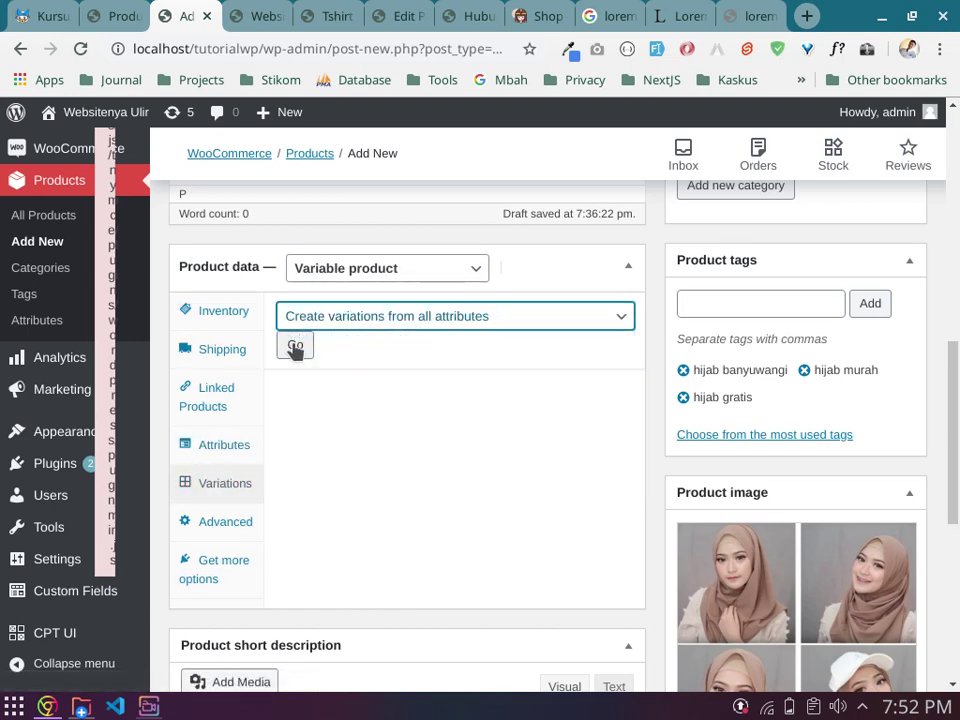
left_click(295, 345)
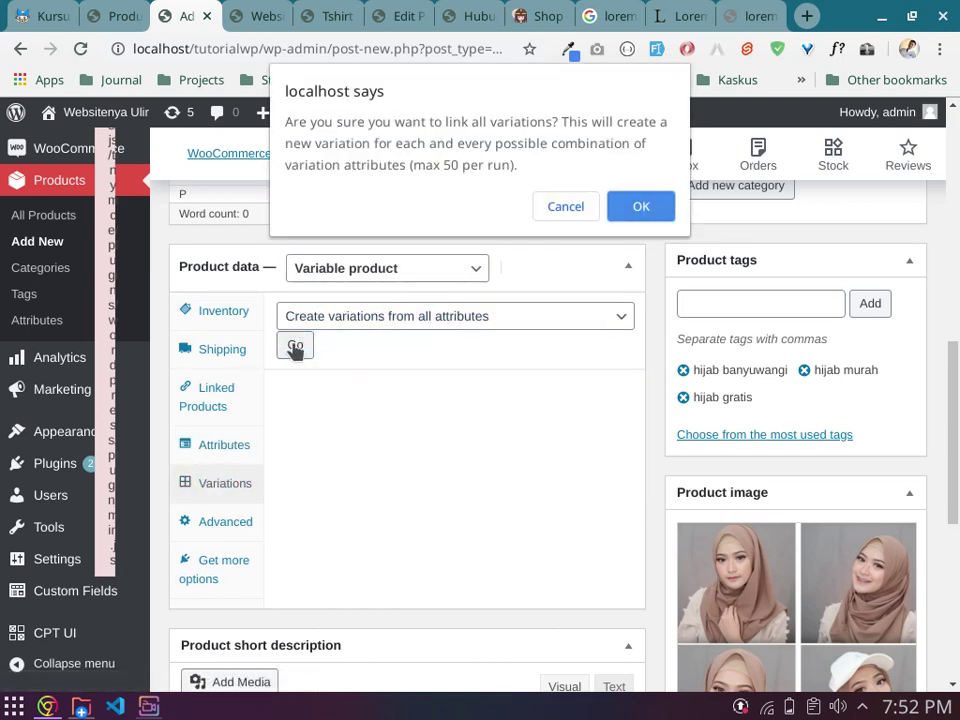
left_click(652, 211)
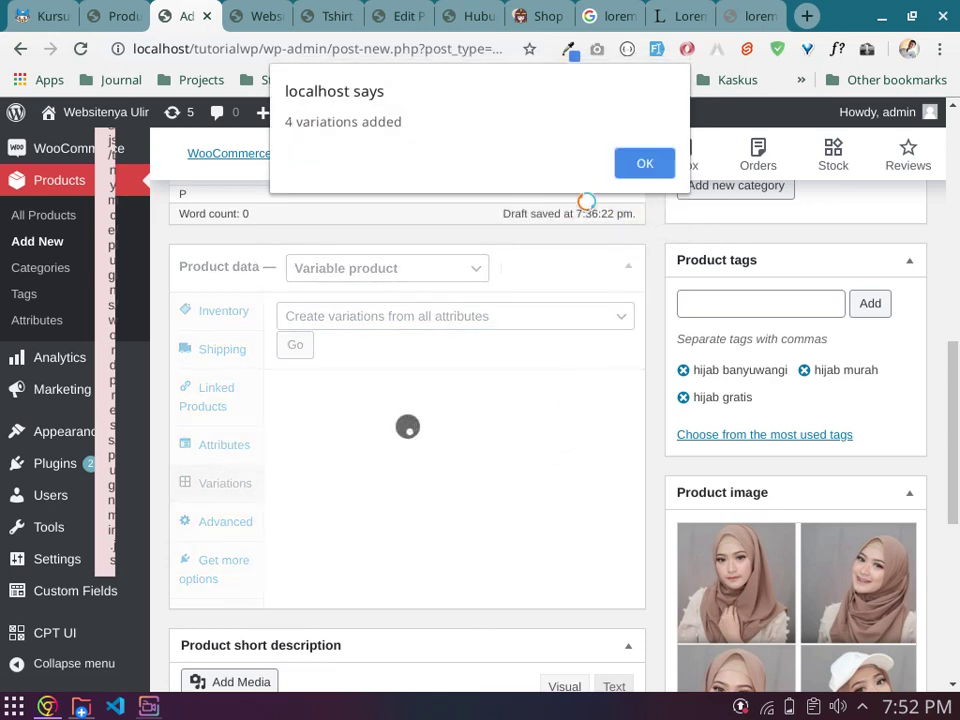
left_click(660, 165)
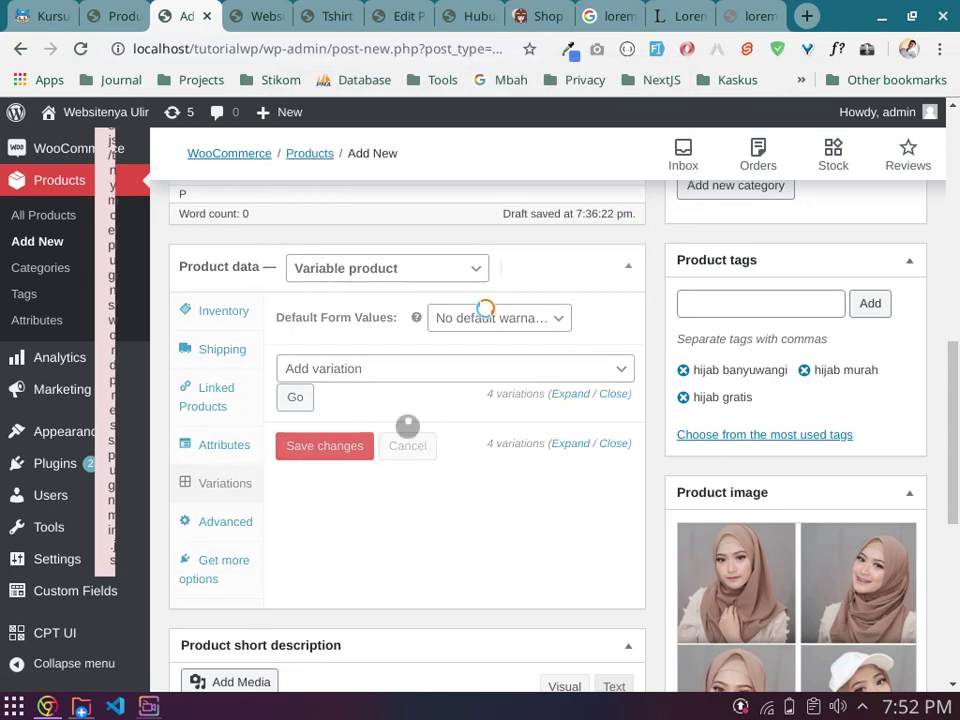
scroll(407, 497, "down", 1)
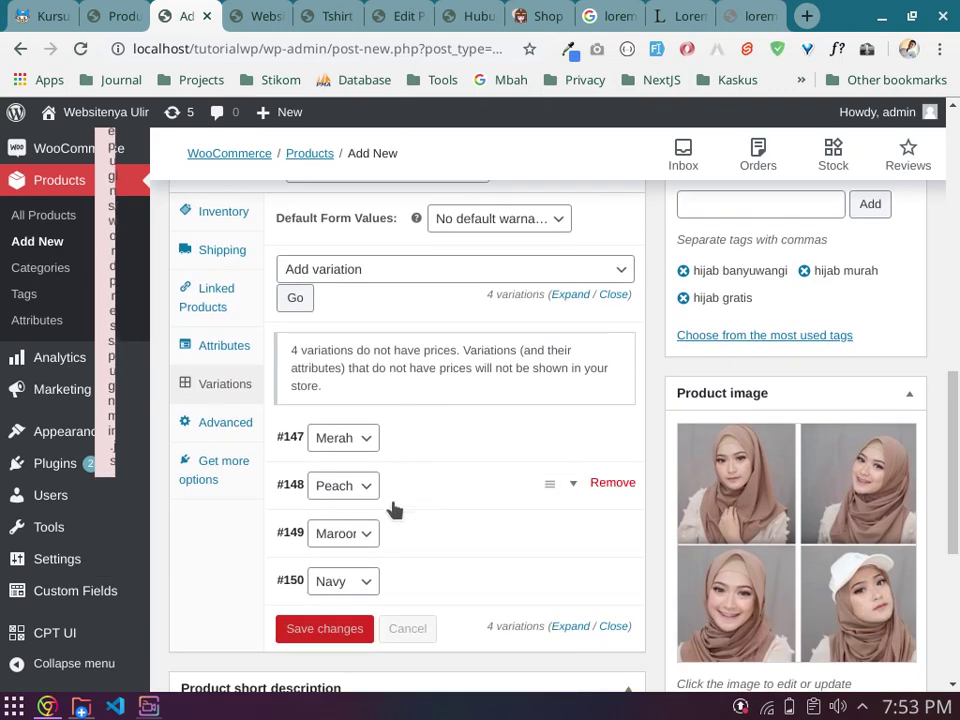
Step: Expand the #147 Merah variation and compare it with the product's Inventory settings
left_click(490, 440)
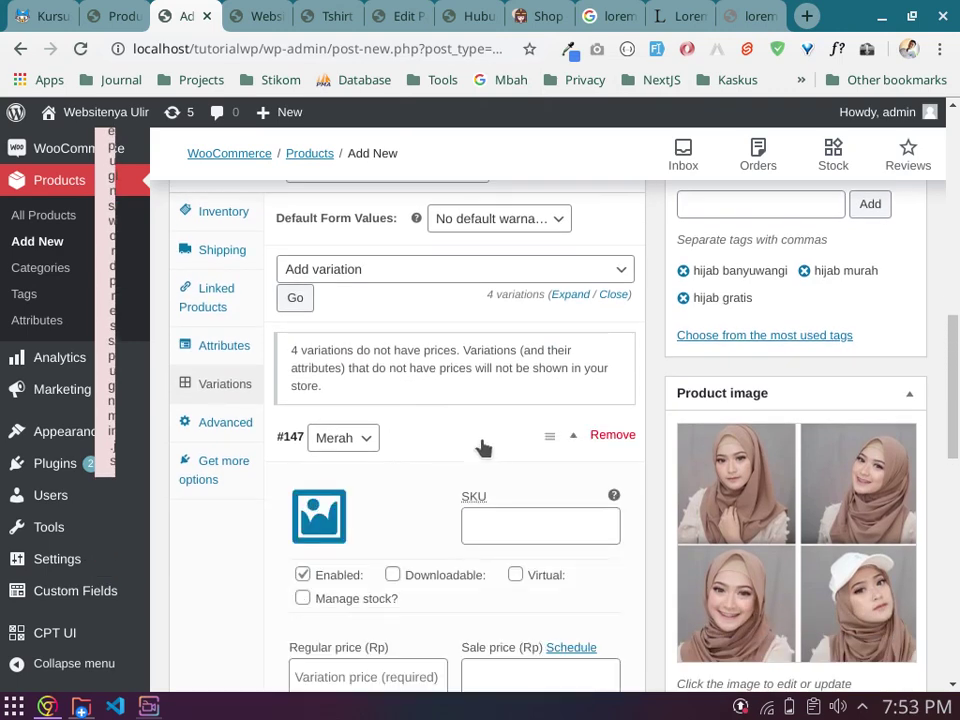
scroll(426, 515, "down", 1)
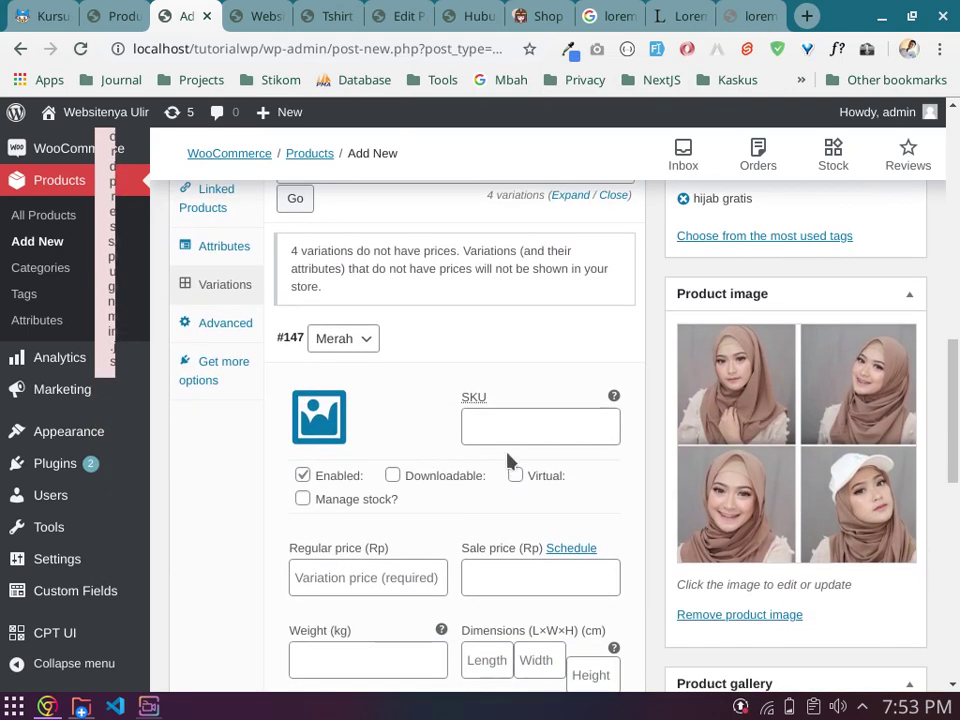
scroll(508, 466, "down", 1)
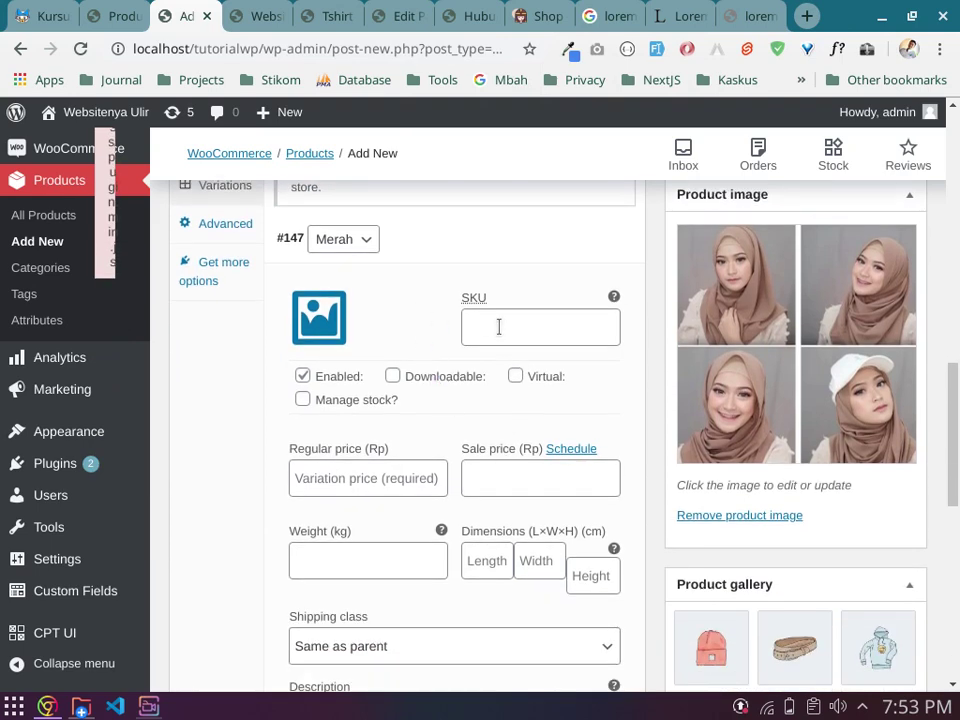
scroll(498, 326, "up", 3)
left_click(215, 311)
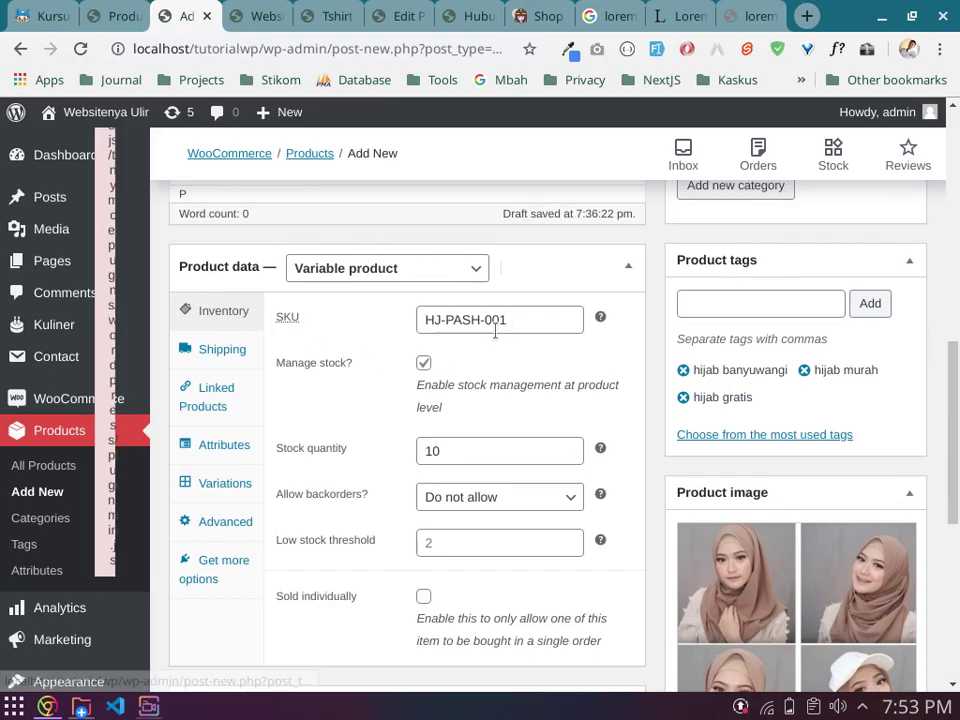
scroll(494, 330, "up", 10)
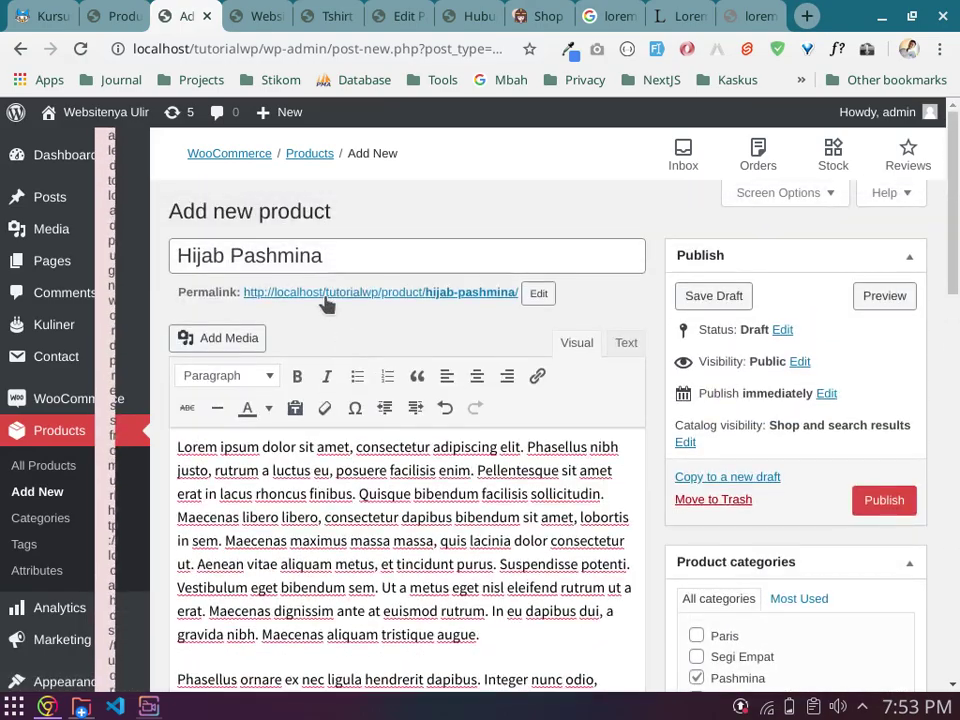
scroll(343, 268, "down", 15)
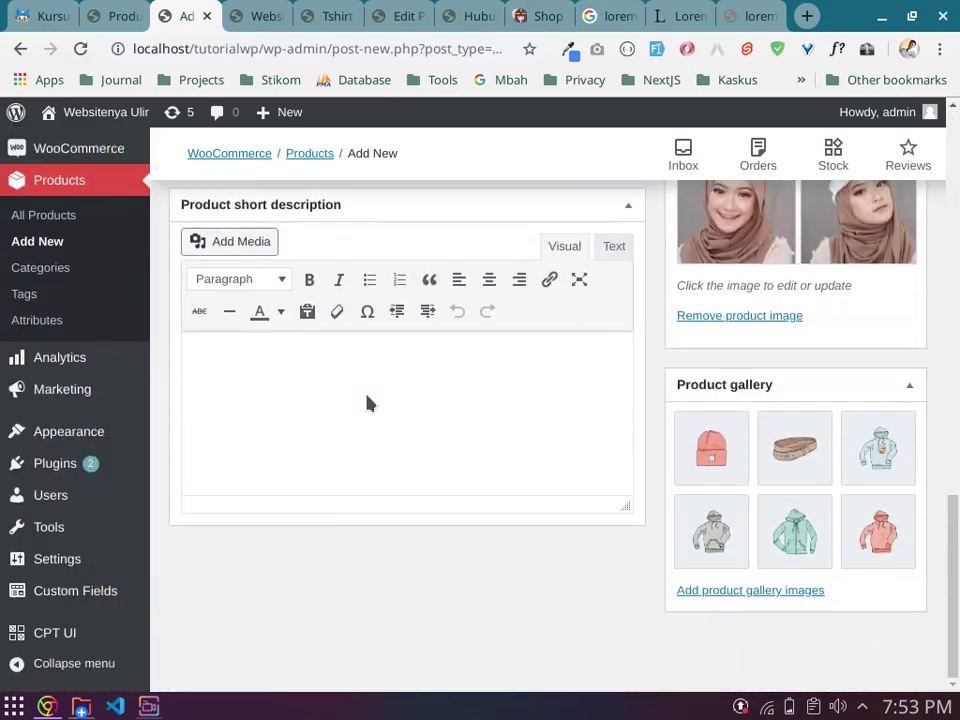
scroll(367, 402, "up", 5)
left_click(207, 484)
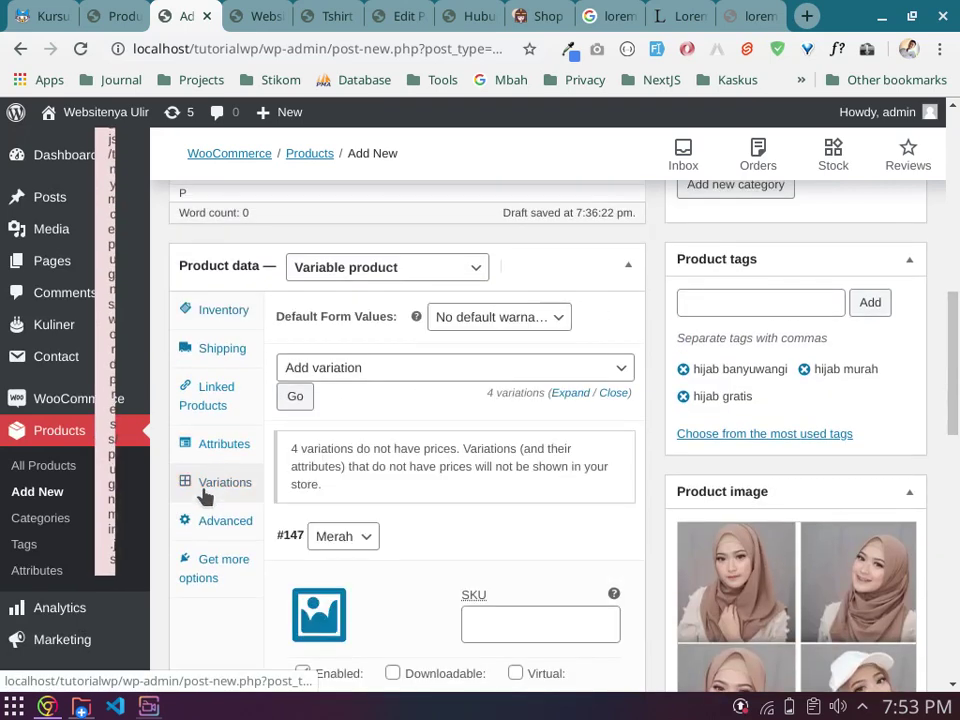
scroll(413, 475, "down", 3)
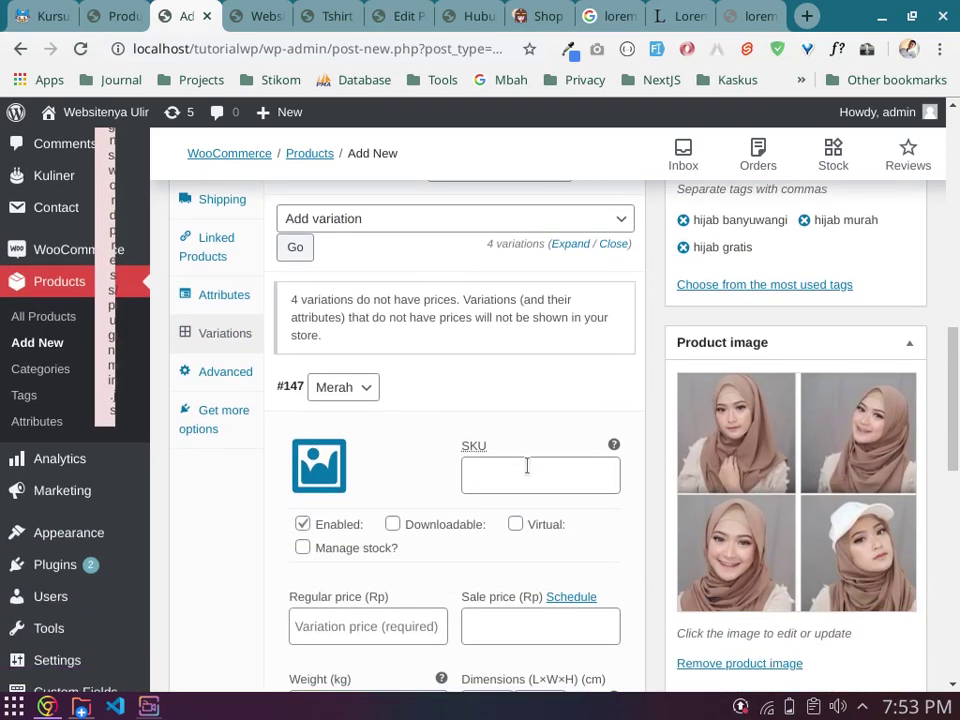
scroll(534, 468, "down", 2)
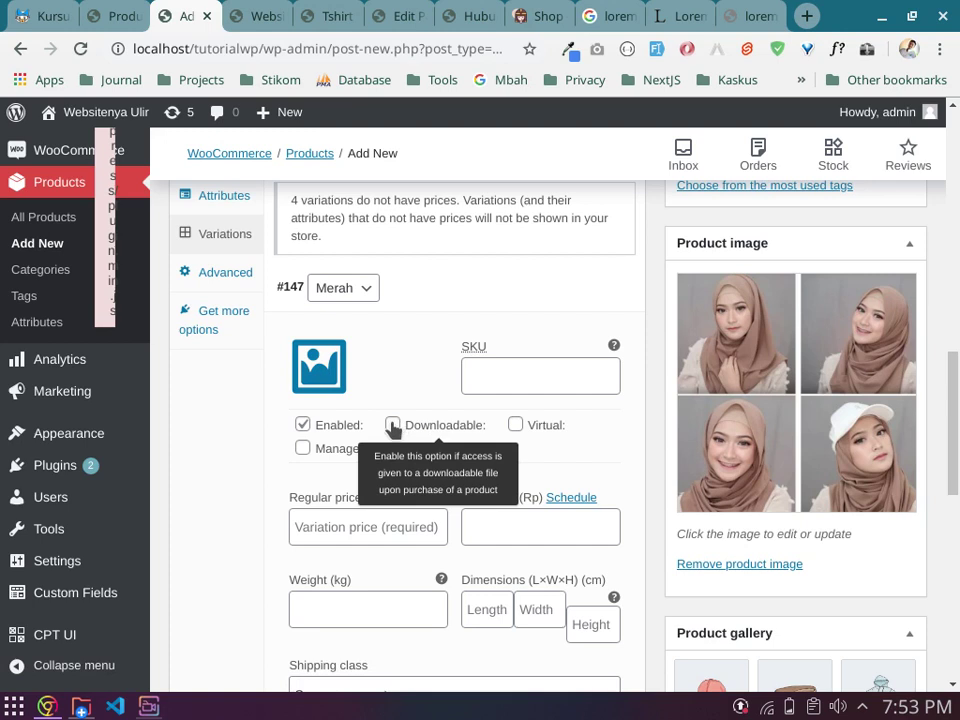
Step: Try stock management on Merah, then untick it, and expand the #148 Peach variation
left_click(302, 449)
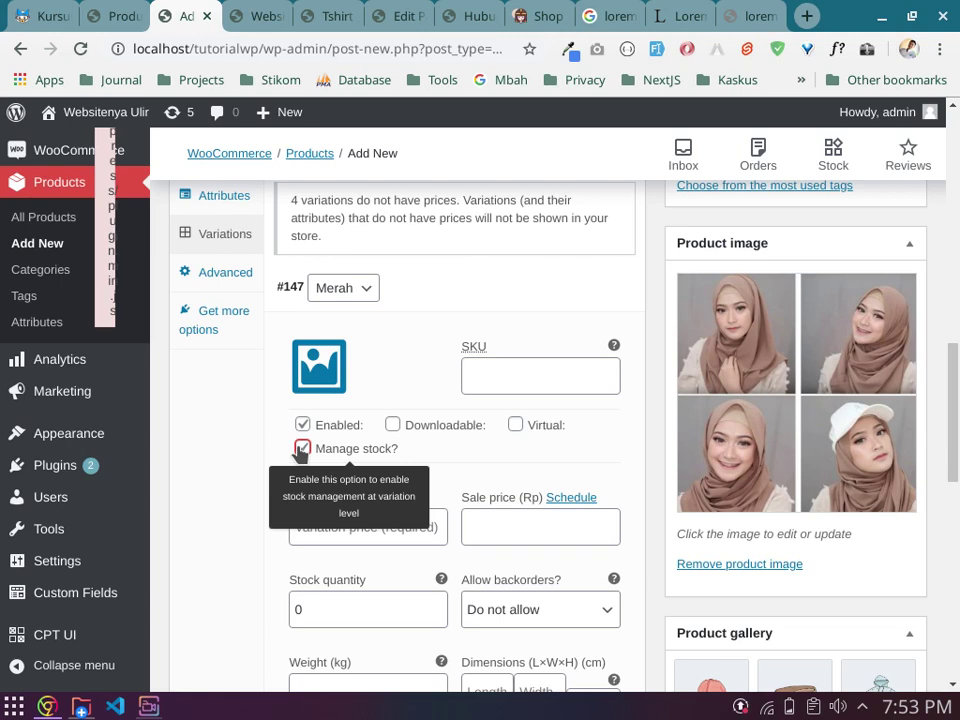
scroll(461, 489, "down", 1)
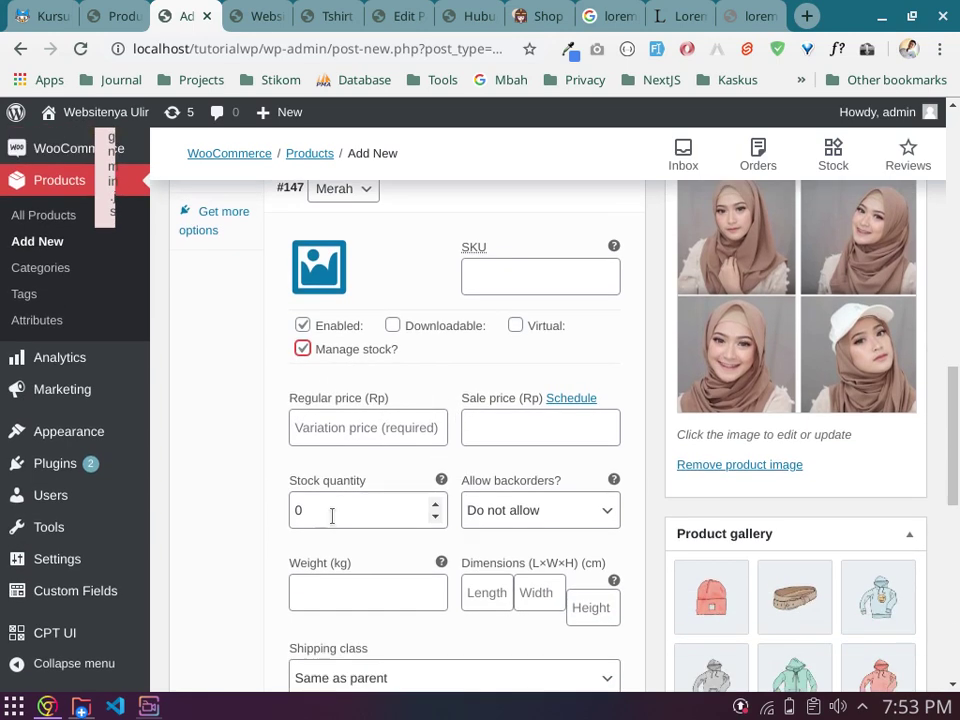
double_click(330, 511)
scroll(343, 394, "down", 4)
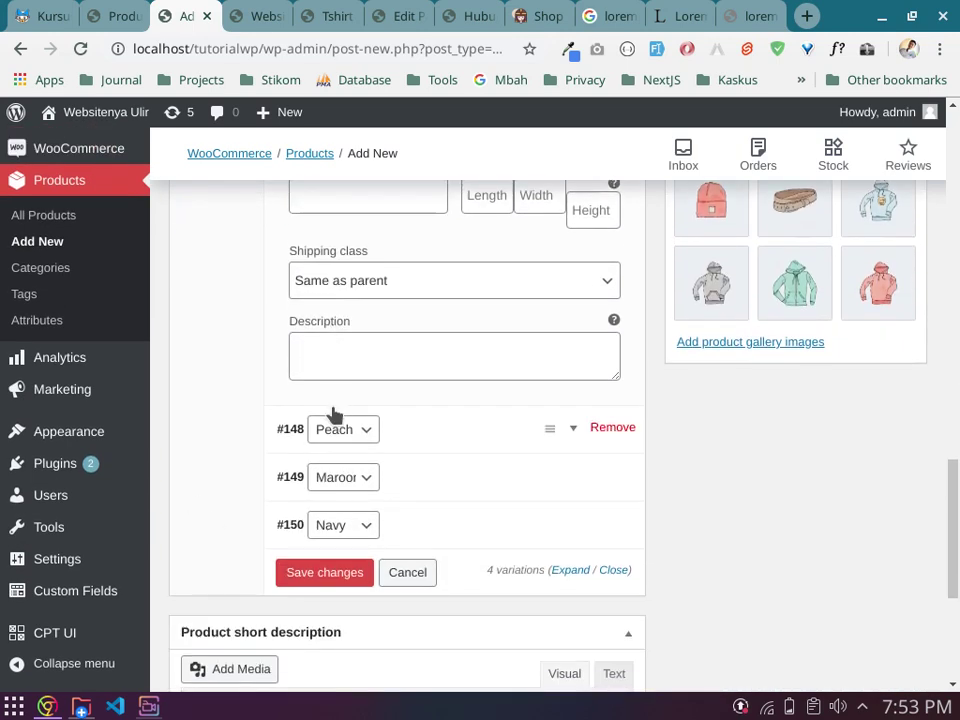
left_click(422, 434)
scroll(422, 435, "down", 2)
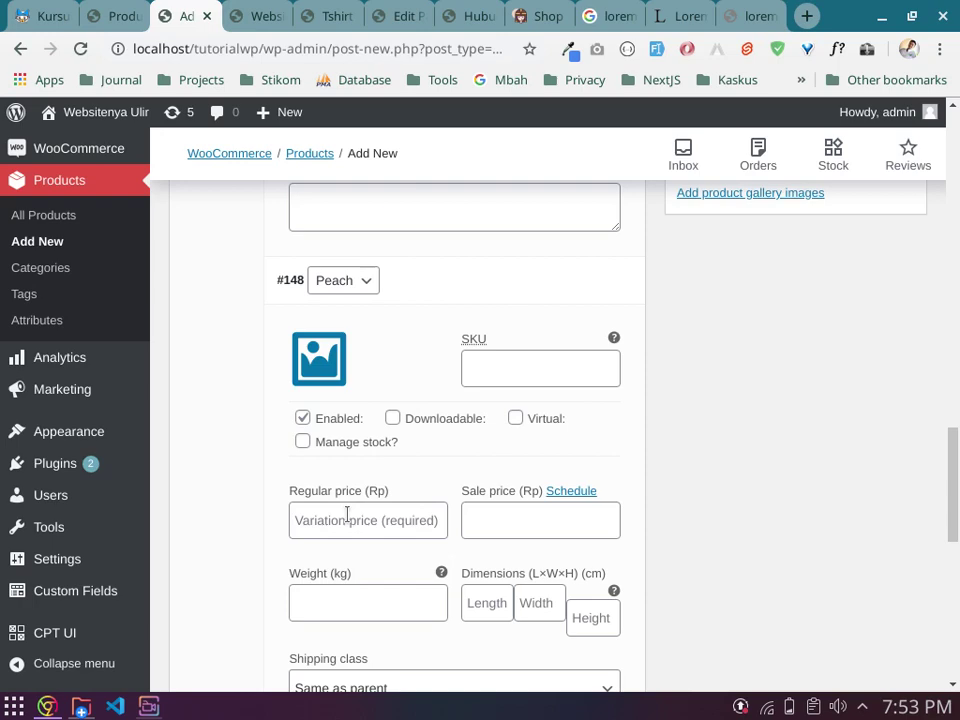
scroll(347, 514, "up", 5)
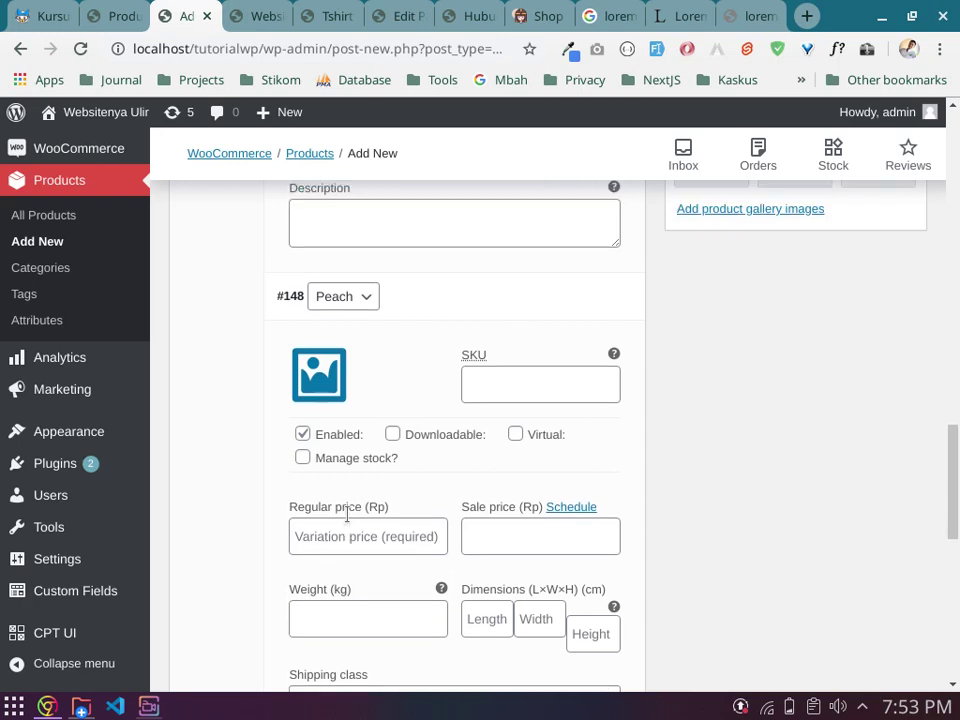
scroll(352, 385, "up", 2)
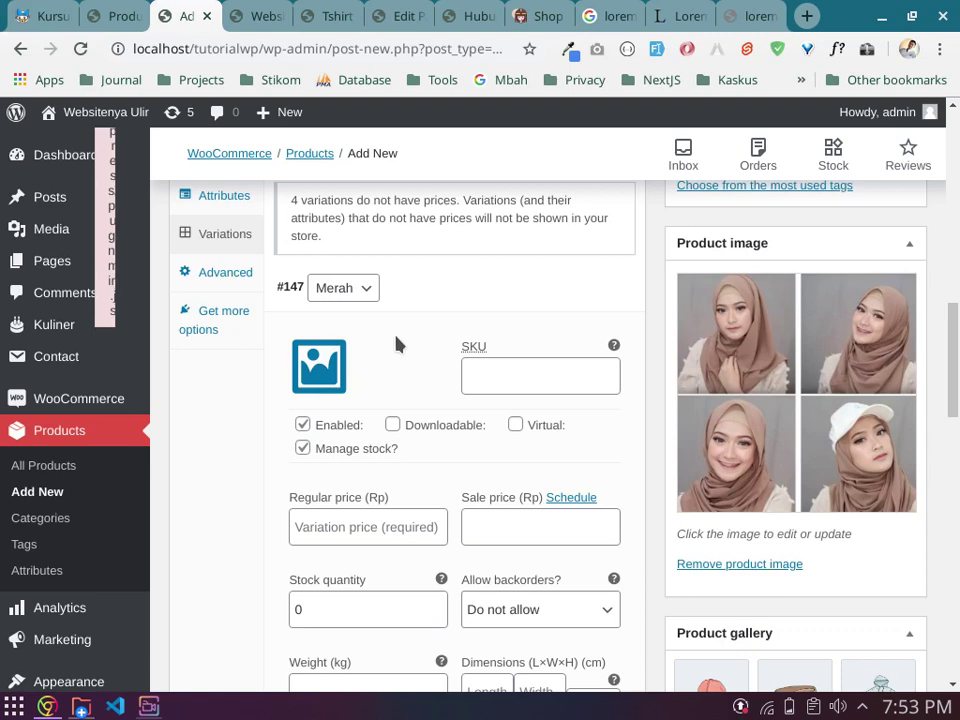
left_click(304, 448)
scroll(440, 460, "down", 1)
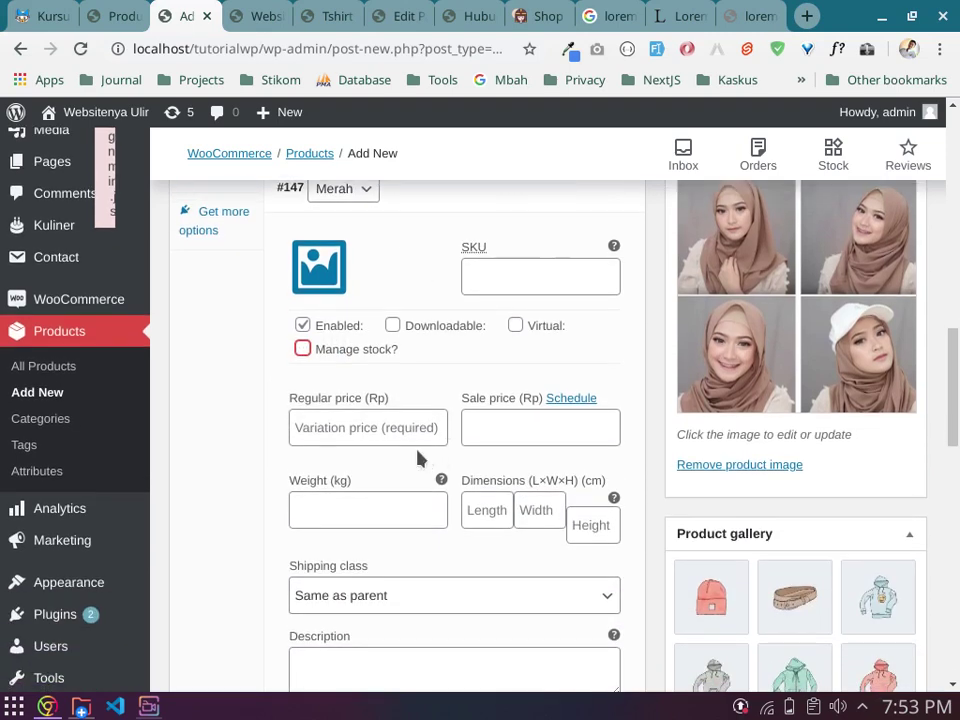
Step: Enter 35000 as the Merah variation's regular price
left_click(412, 428)
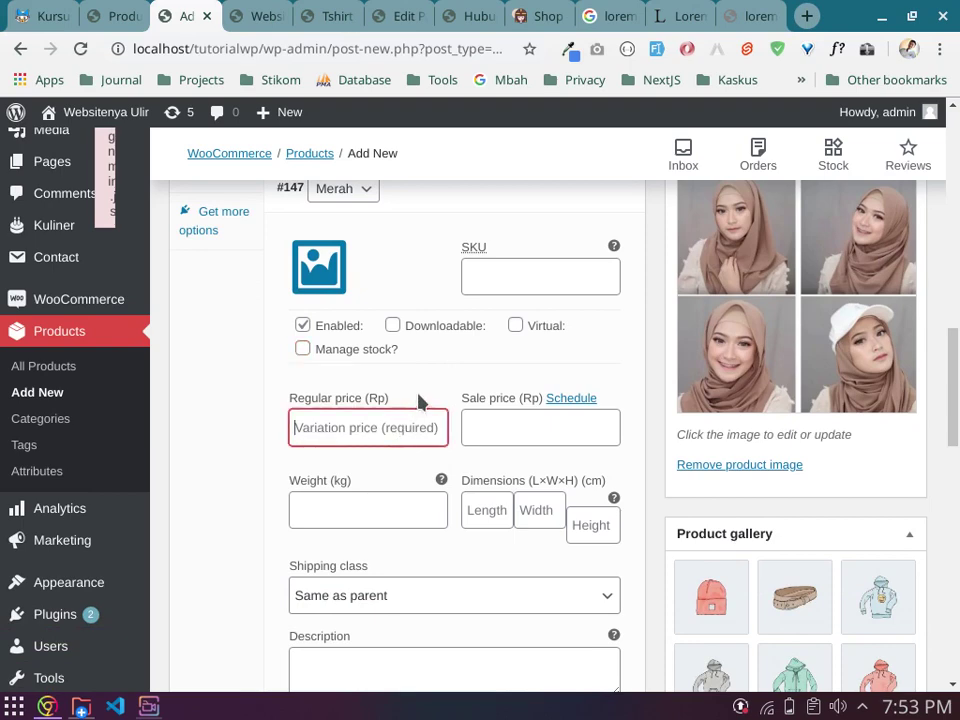
scroll(420, 400, "up", 1)
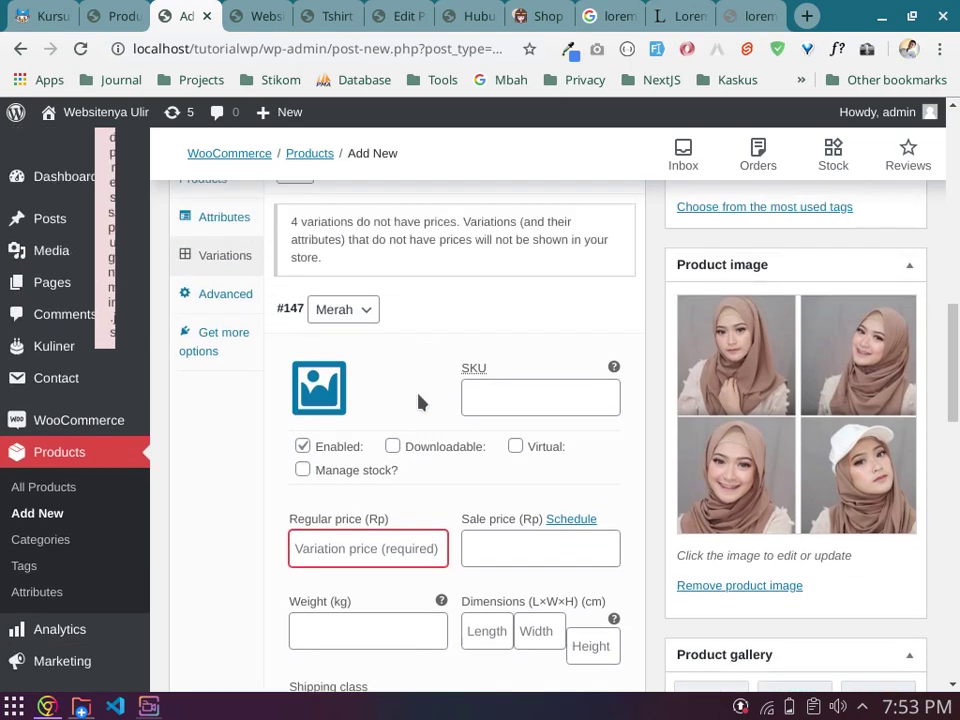
scroll(420, 402, "down", 1)
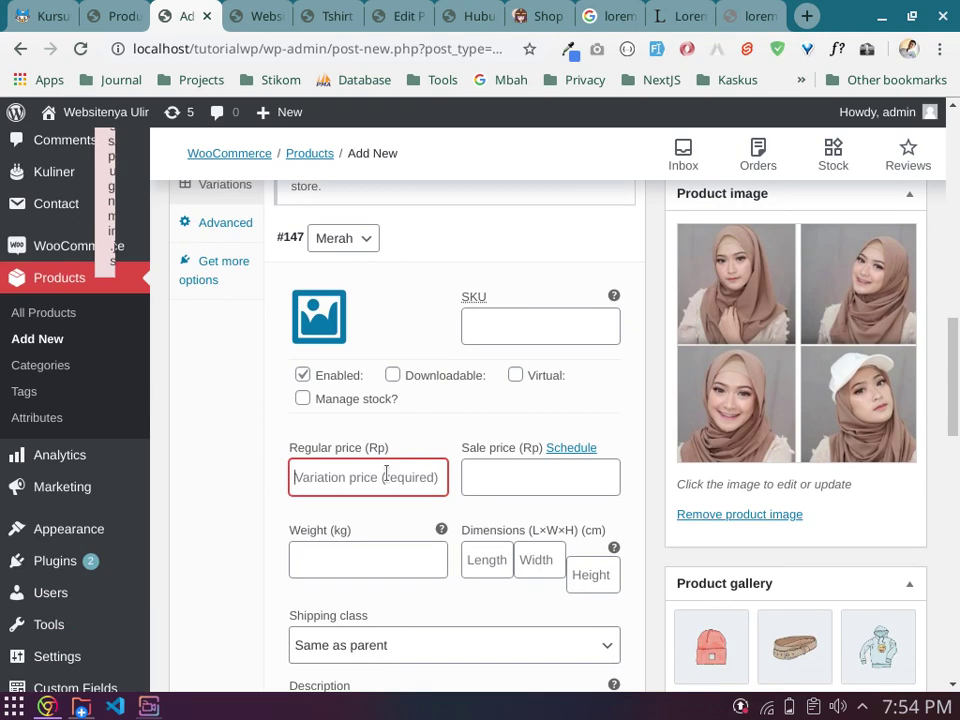
scroll(394, 454, "up", 3)
scroll(396, 454, "down", 2)
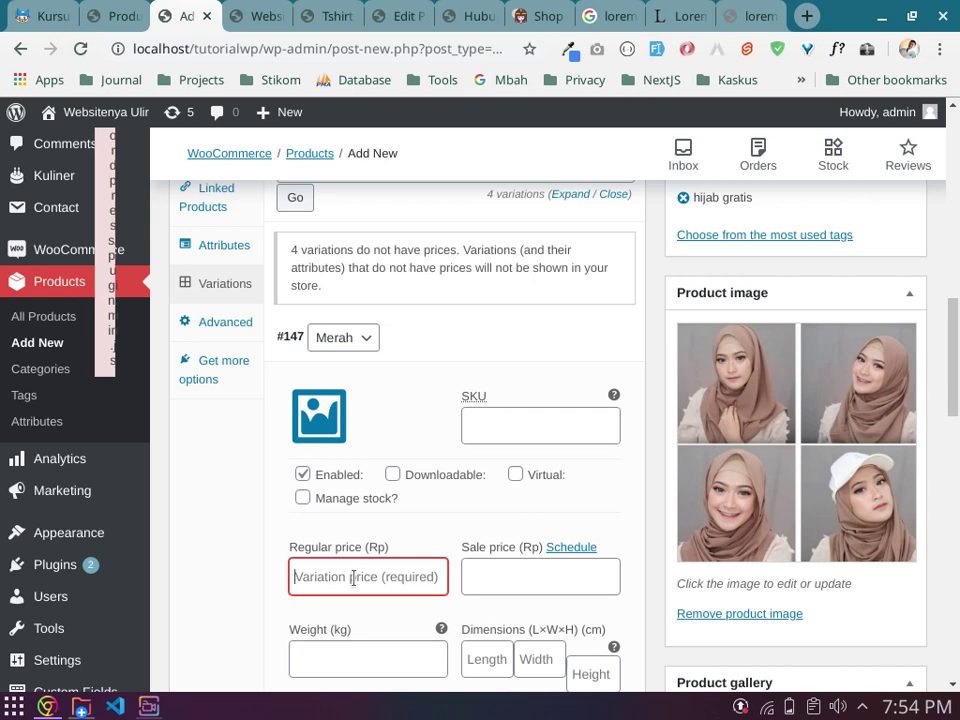
type("35000")
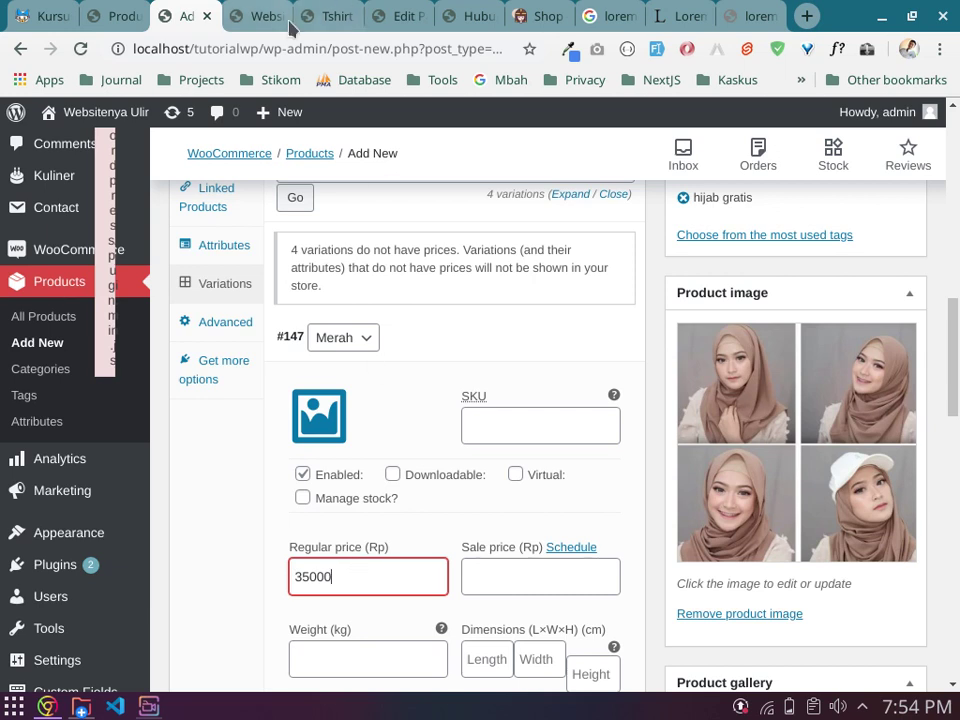
mouse_move(435, 345)
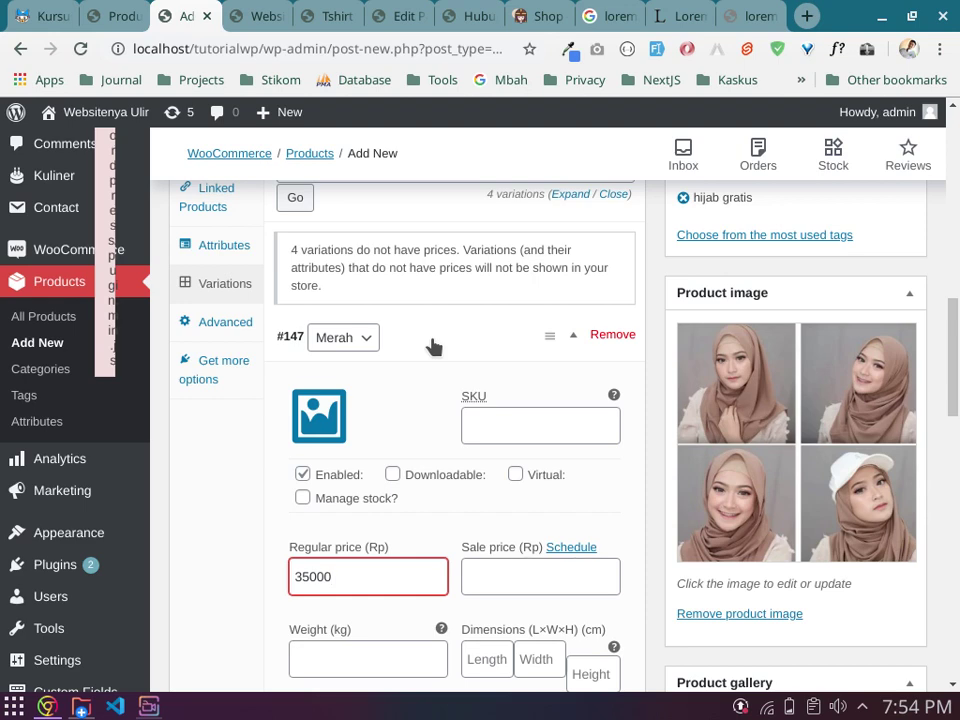
scroll(463, 366, "down", 5)
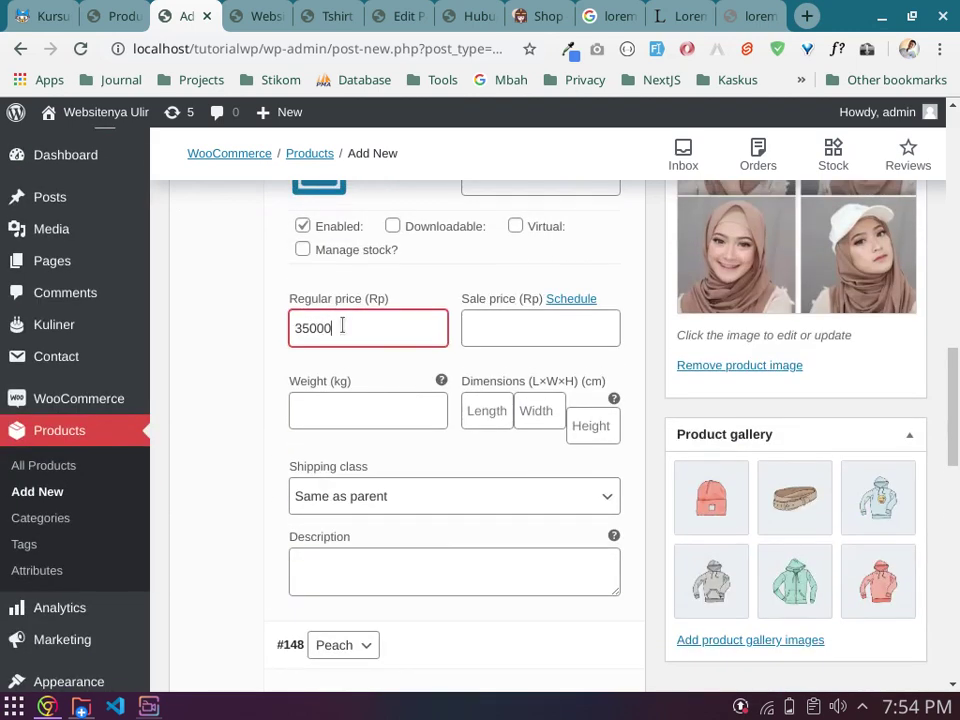
Step: Copy the 35000 price and paste it into the Peach, Maroon and Navy regular price fields
double_click(343, 326)
key("ctrl+c")
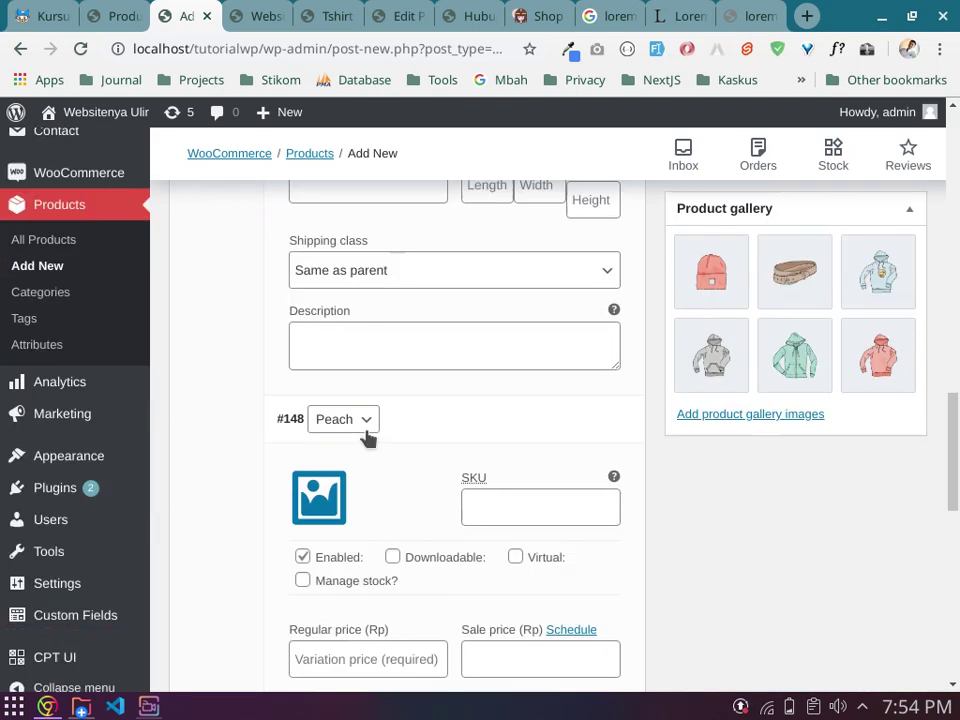
scroll(372, 450, "down", 3)
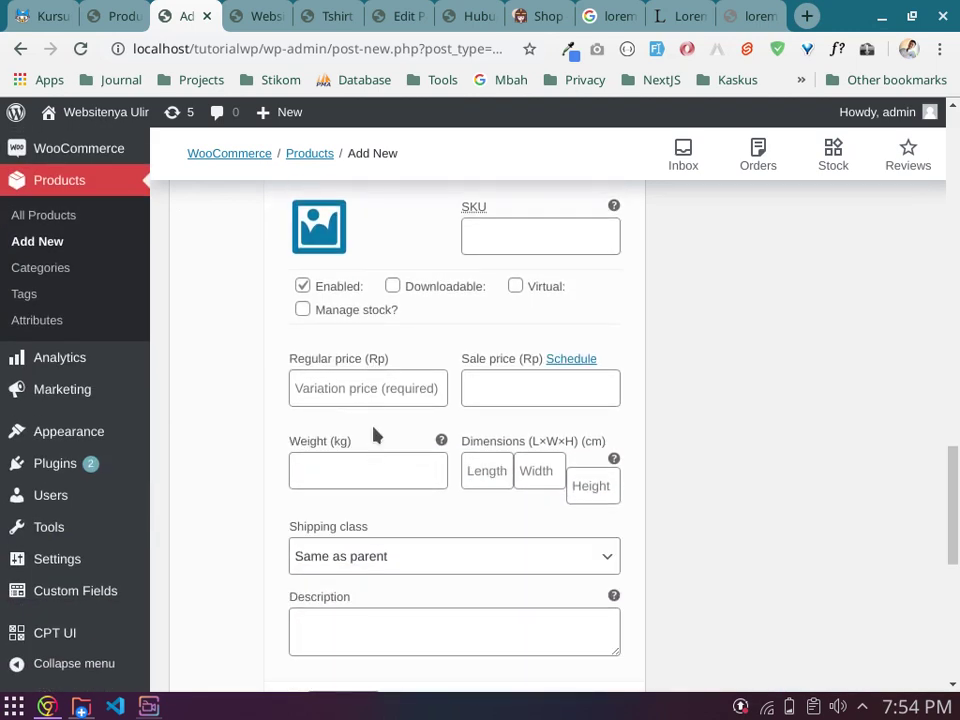
left_click(380, 388)
key("ctrl+v")
scroll(386, 407, "down", 4)
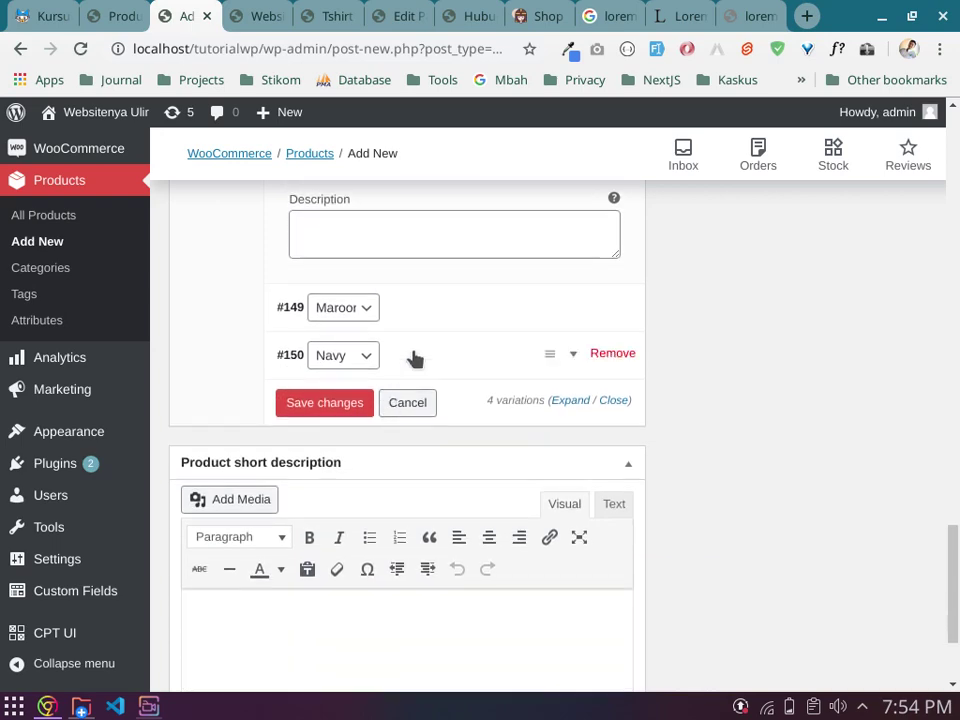
left_click(446, 319)
left_click(332, 545)
key("ctrl+v")
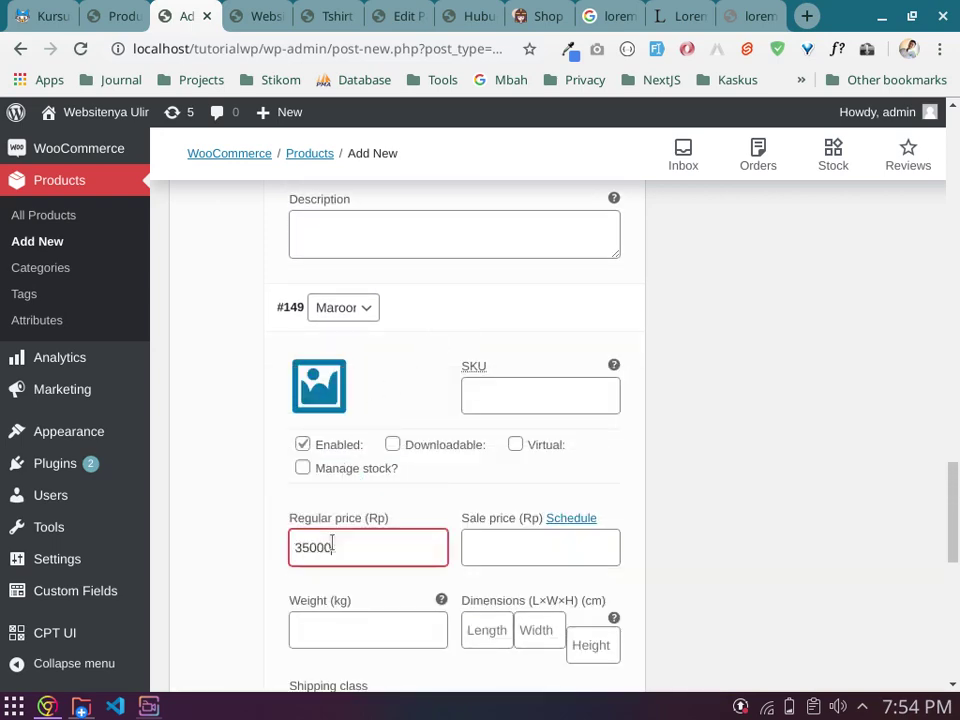
scroll(332, 542, "down", 4)
scroll(333, 550, "down", 2)
left_click(415, 360)
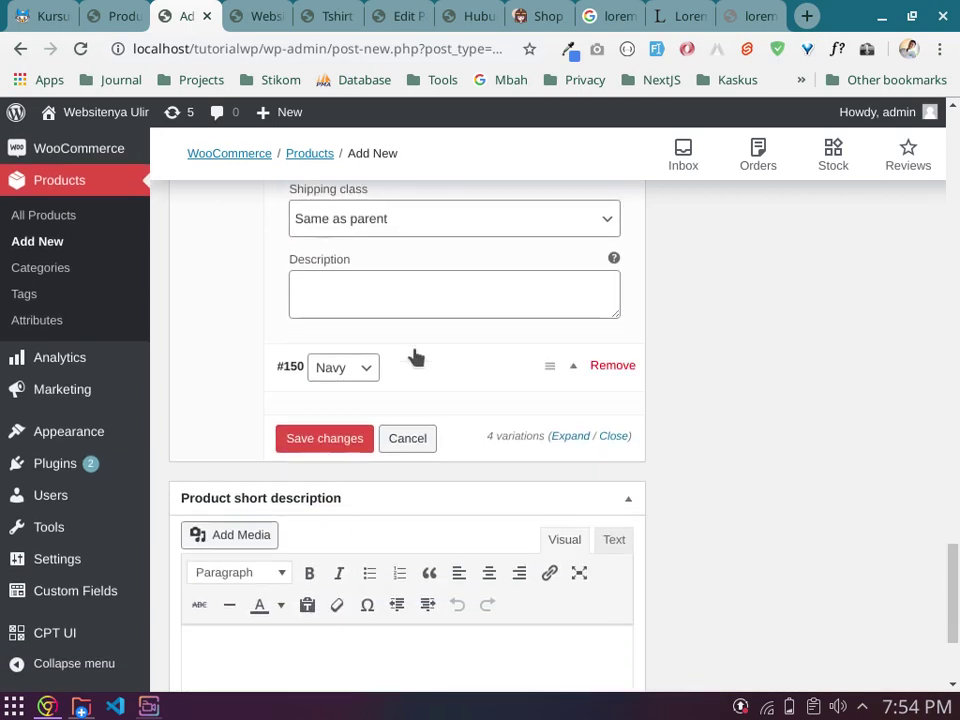
left_click(318, 608)
key("ctrl+v")
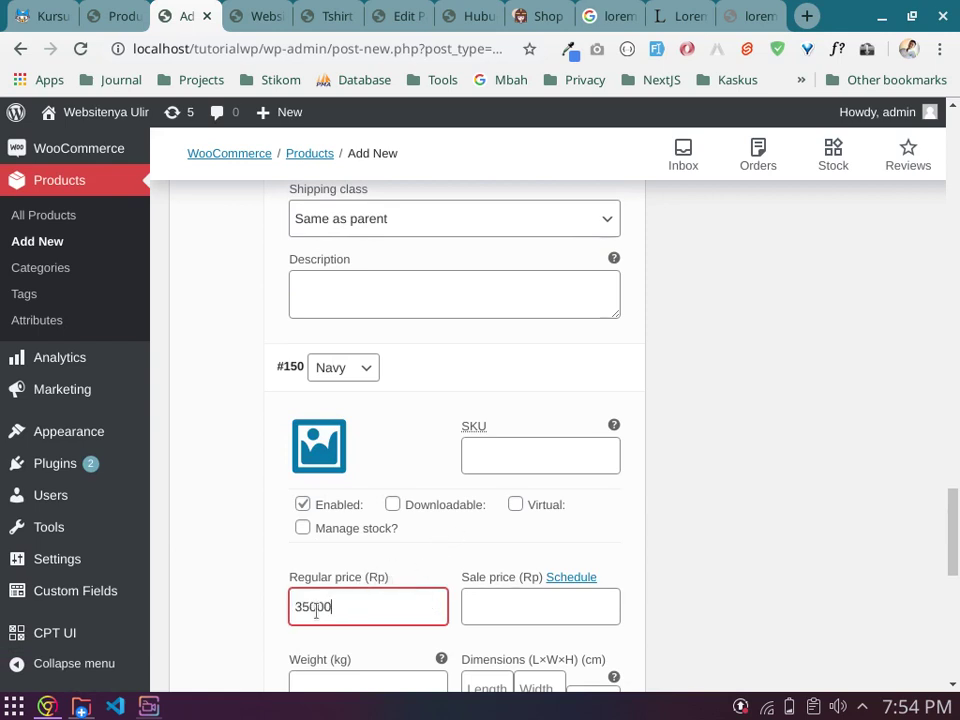
left_click_drag(308, 607, 303, 608)
Step: Collapse the Maroon and Merah variation rows
scroll(304, 615, "up", 5)
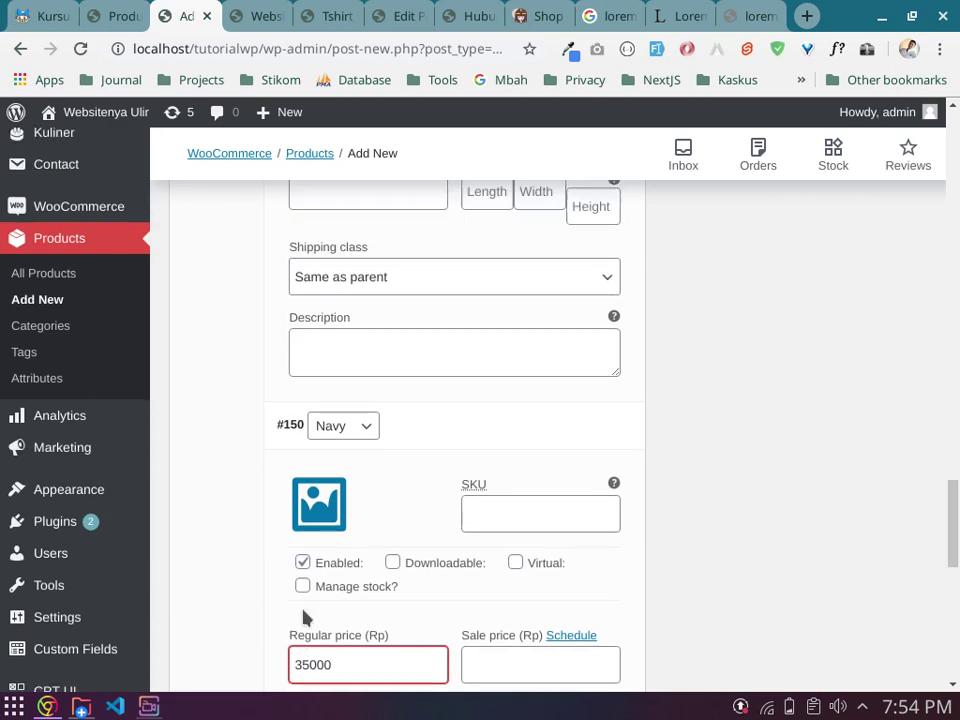
scroll(407, 515, "up", 2)
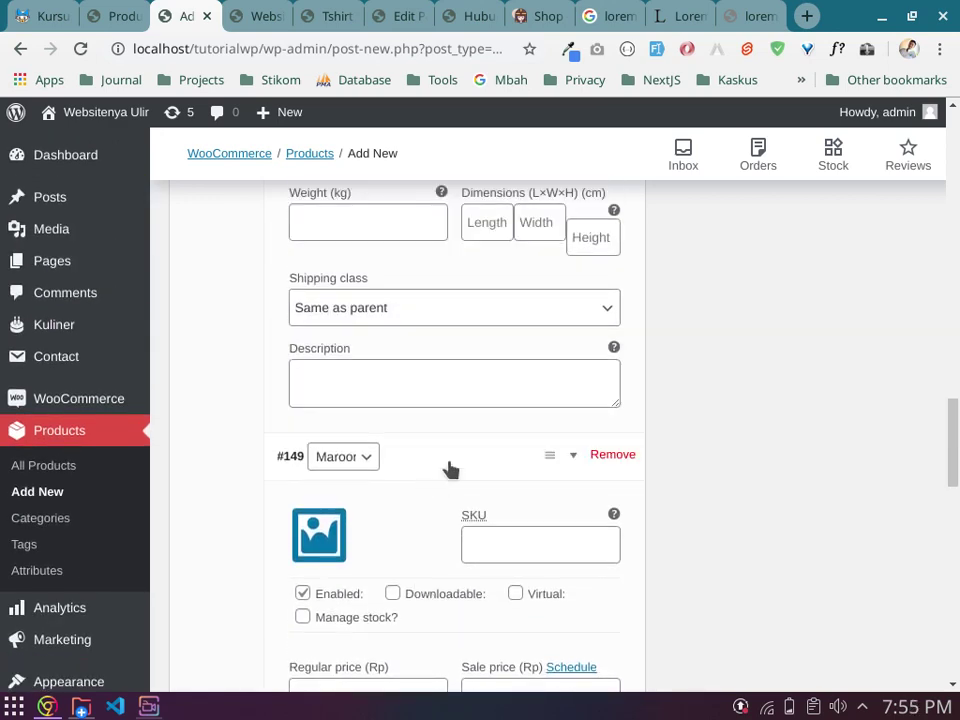
left_click(448, 467)
scroll(440, 500, "up", 4)
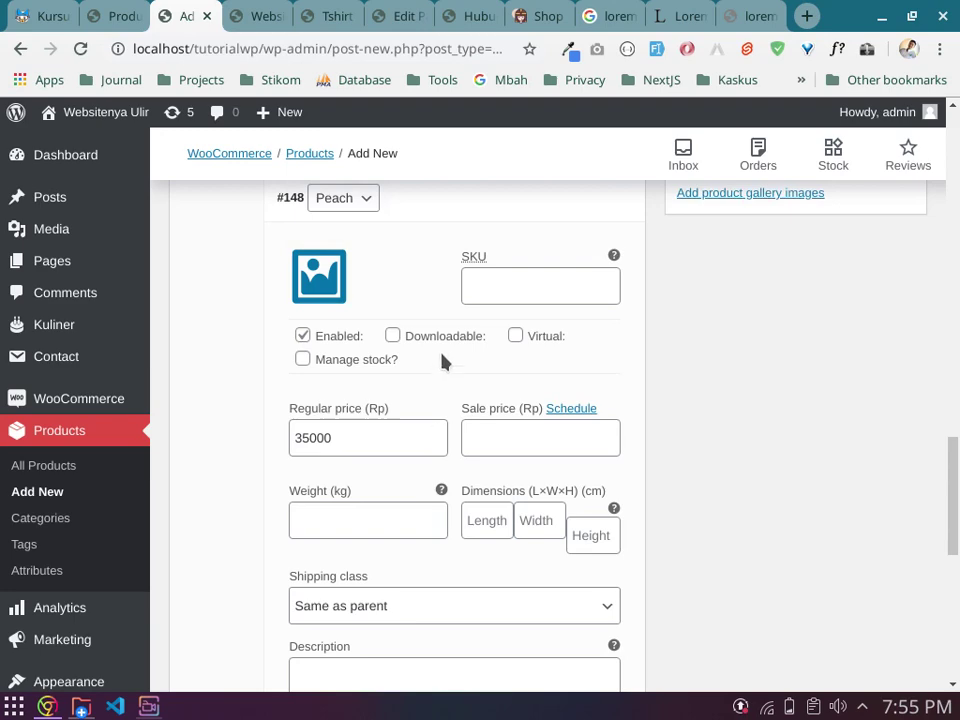
scroll(429, 339, "up", 2)
scroll(415, 399, "up", 5)
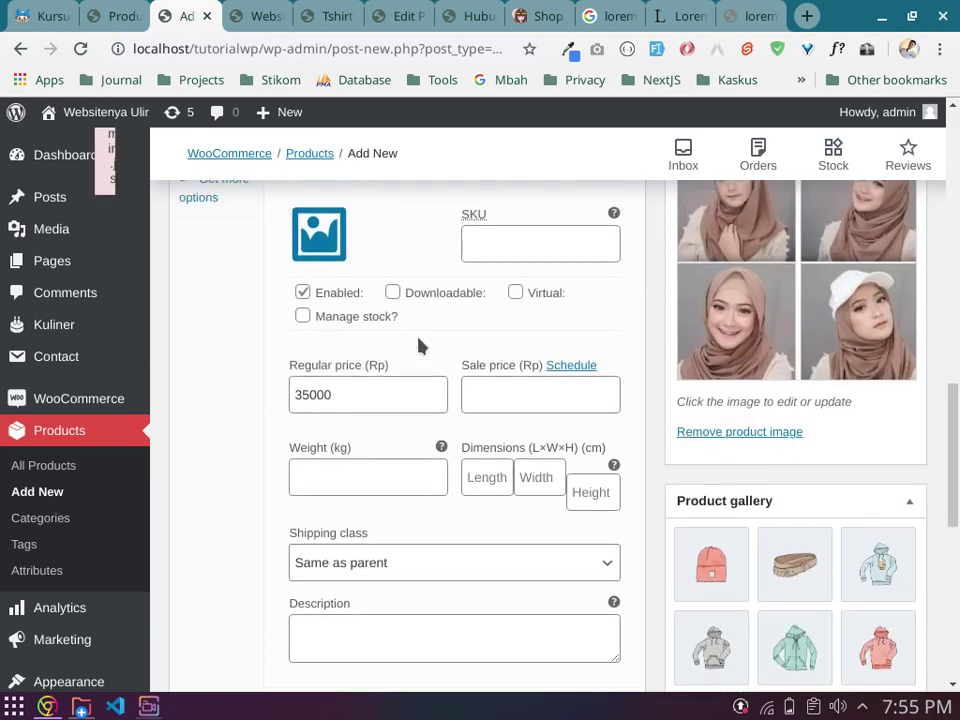
left_click(474, 294)
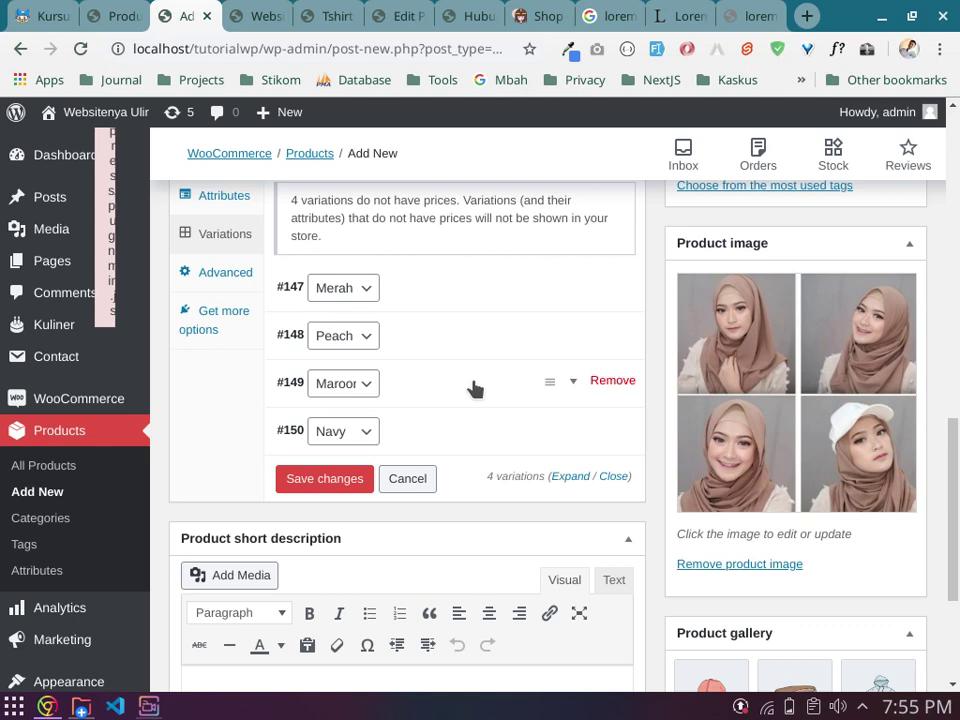
Step: Expand variation #150 (Navy), enter a 25000 sale price and reveal the sale date fields
left_click(470, 440)
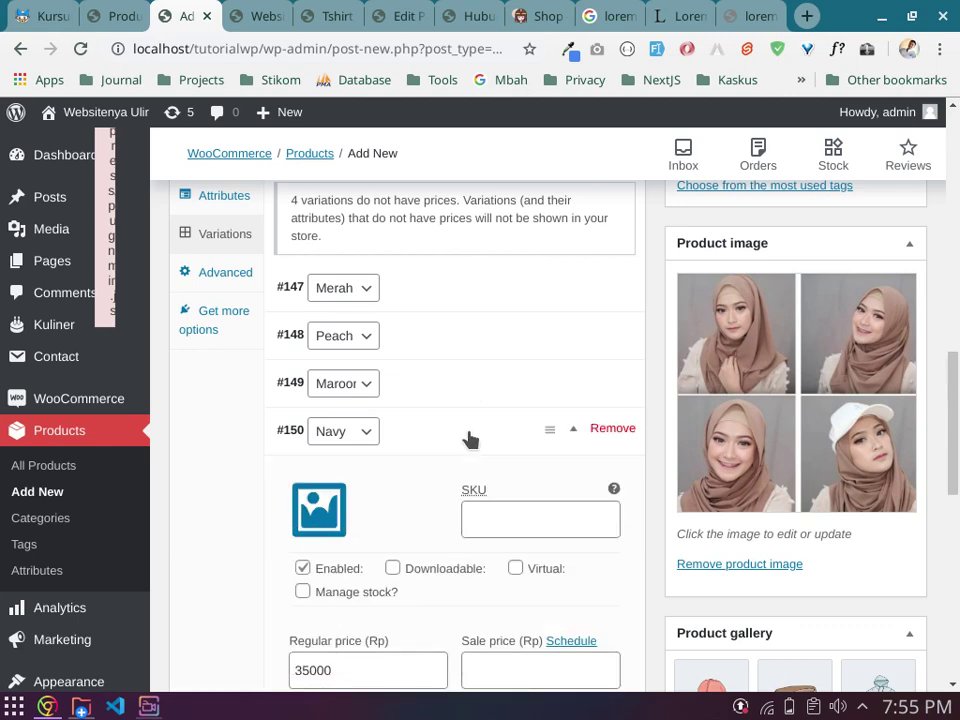
scroll(475, 424, "down", 4)
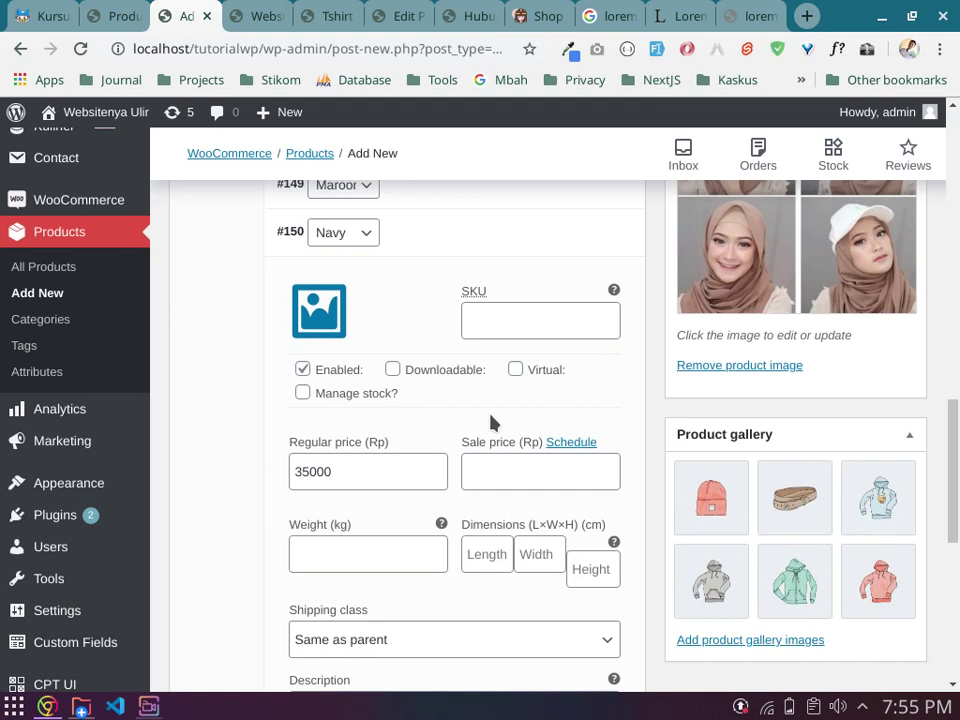
left_click(477, 470)
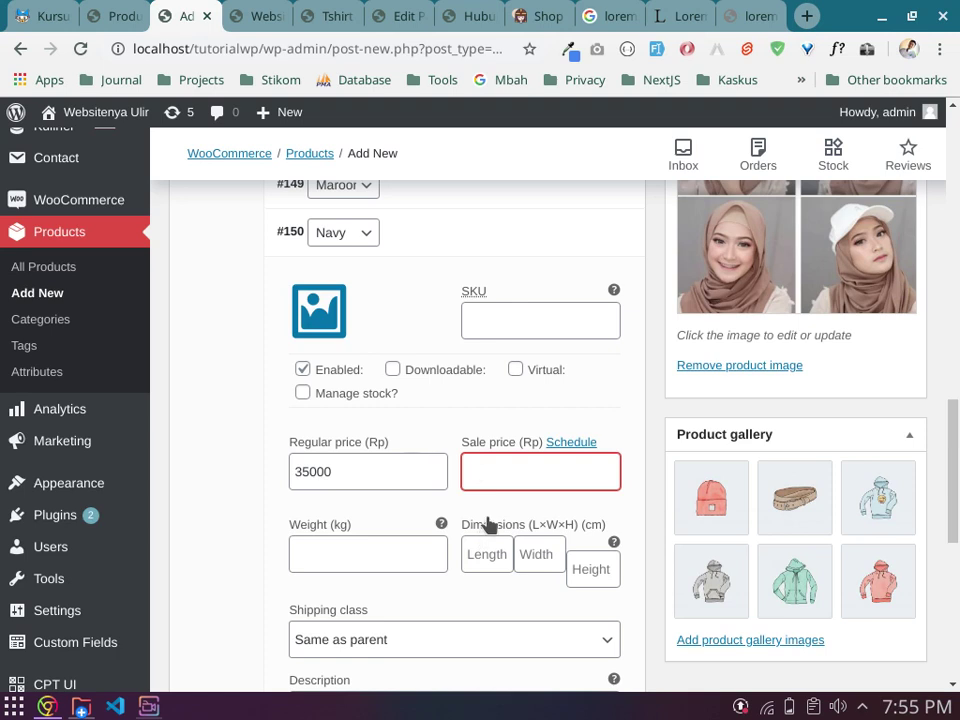
type("25000")
left_click(462, 512)
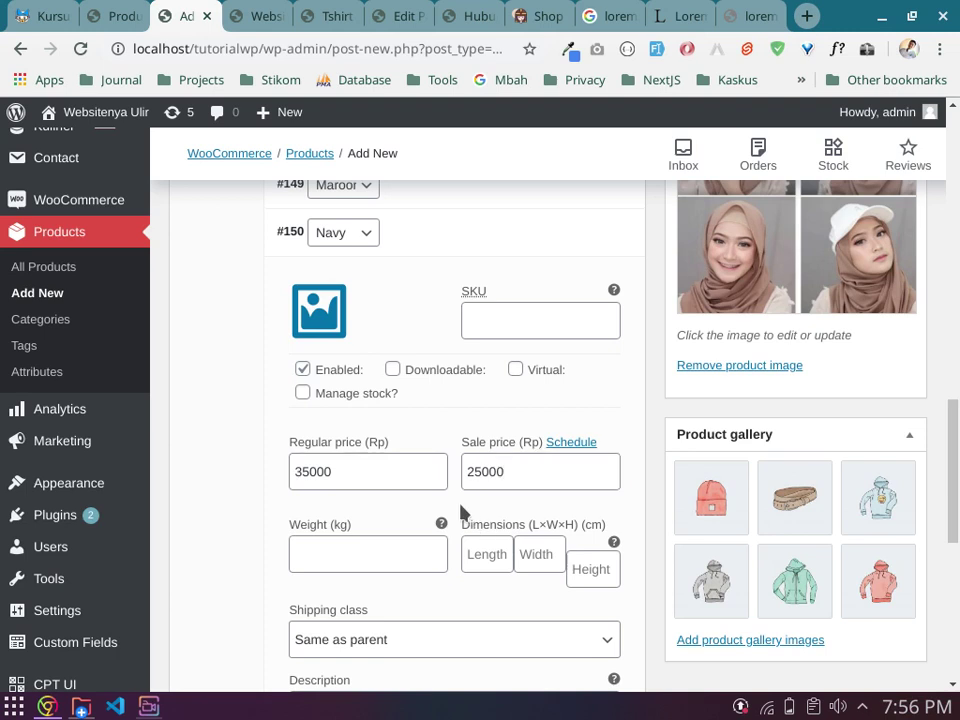
left_click(575, 449)
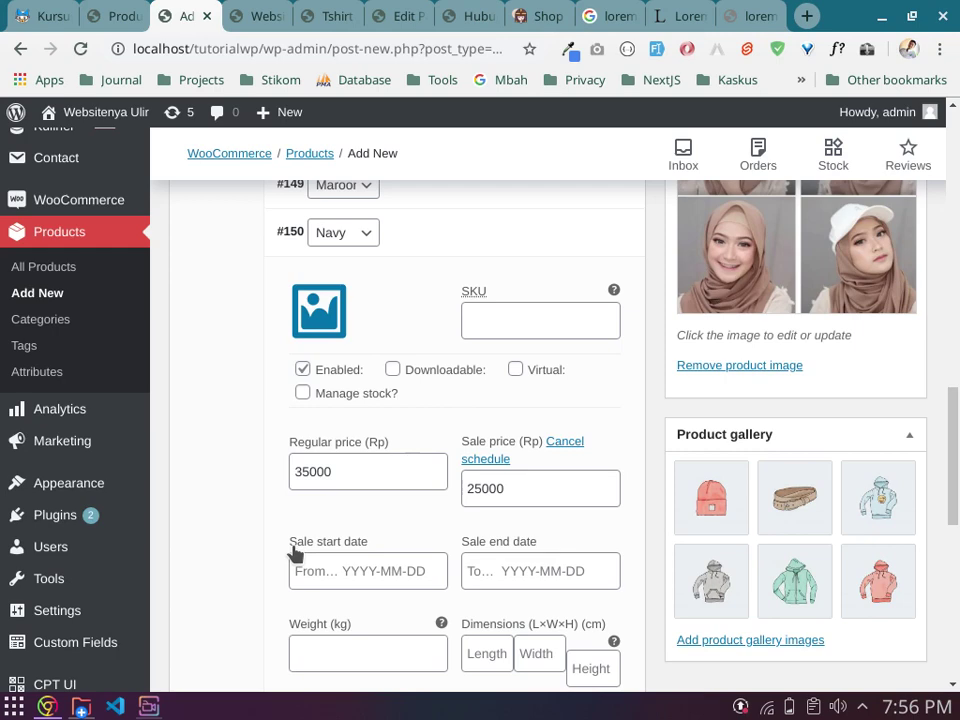
Step: Pick July 20 as the Navy sale start date and July 27 as its end date
scroll(295, 555, "down", 3)
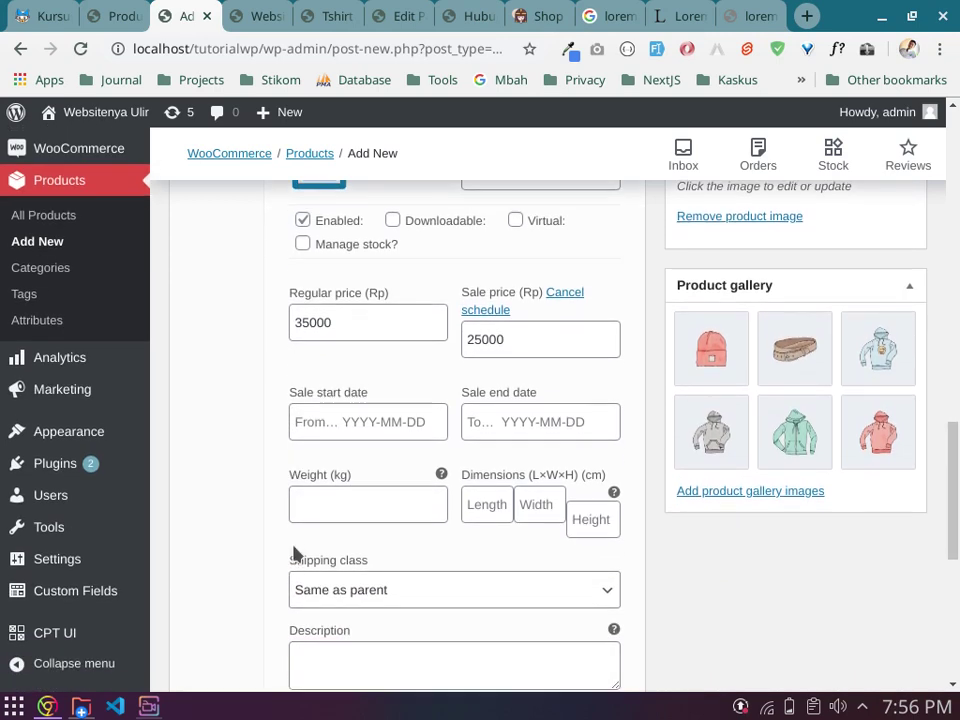
left_click(339, 420)
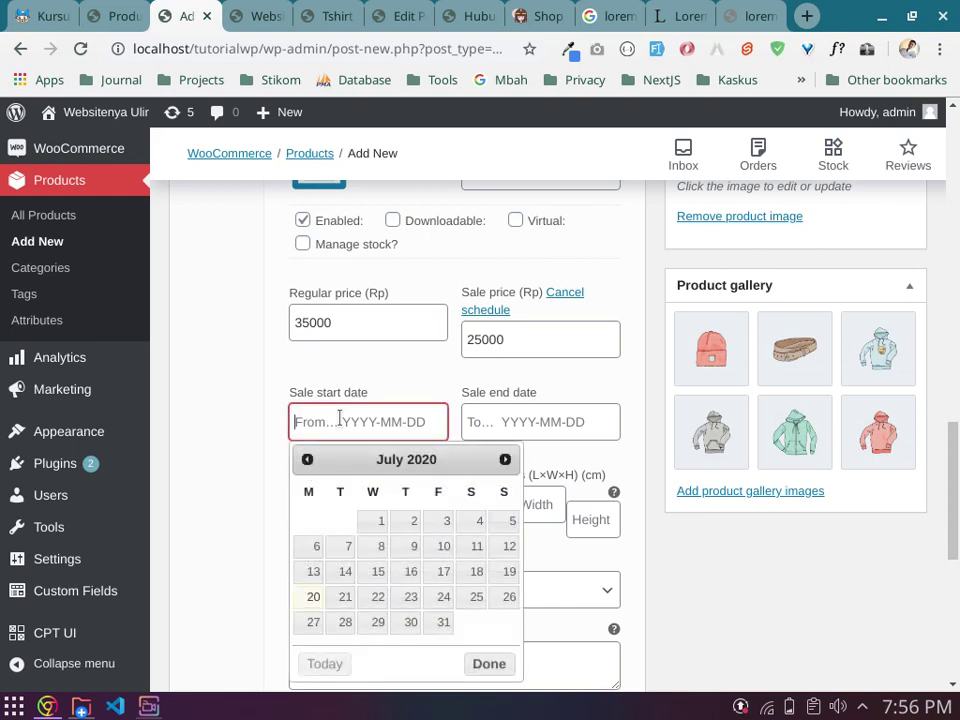
left_click(314, 597)
left_click(542, 418)
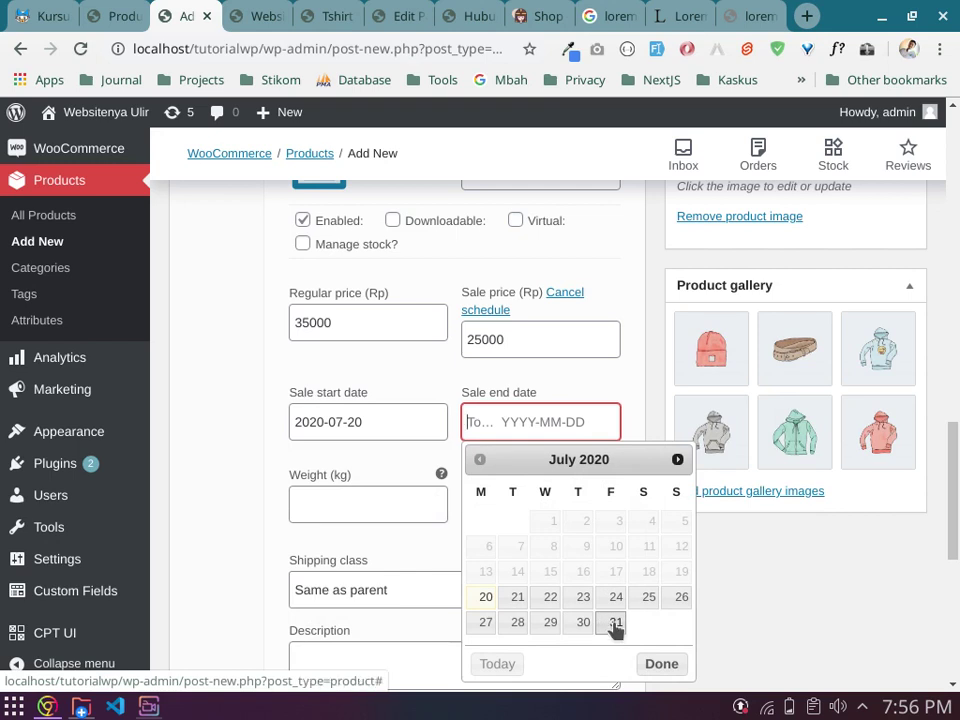
left_click(478, 598)
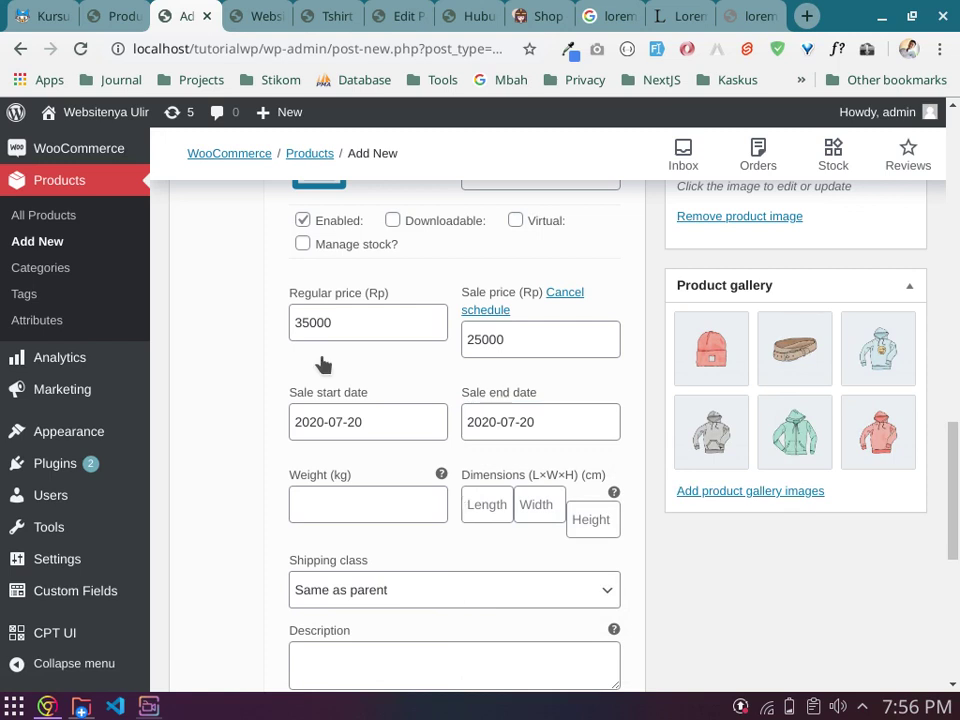
left_click(544, 426)
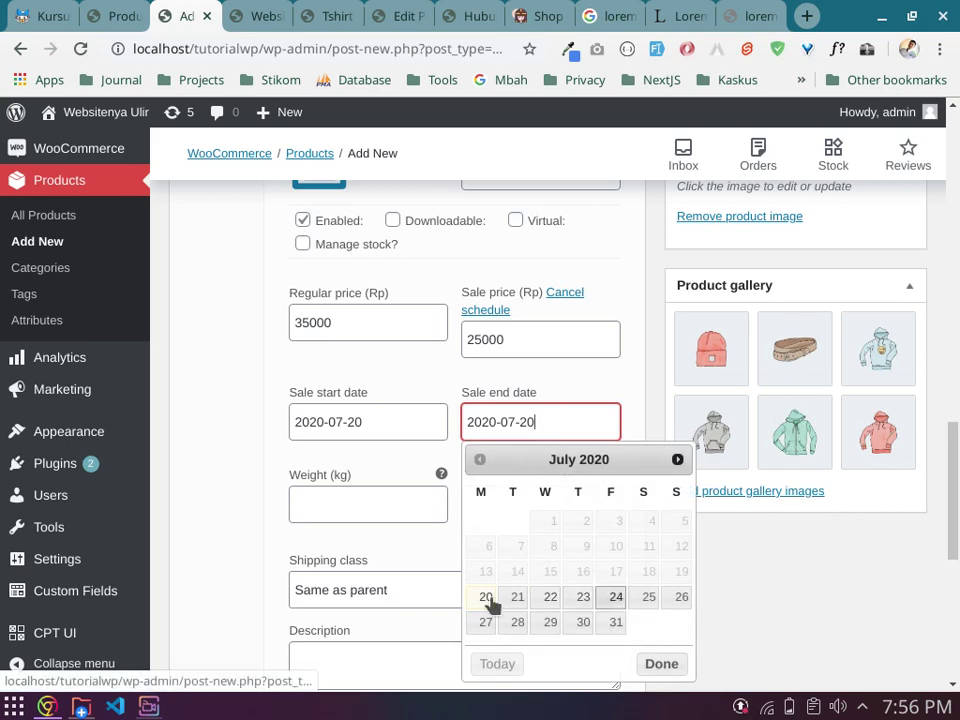
left_click(482, 621)
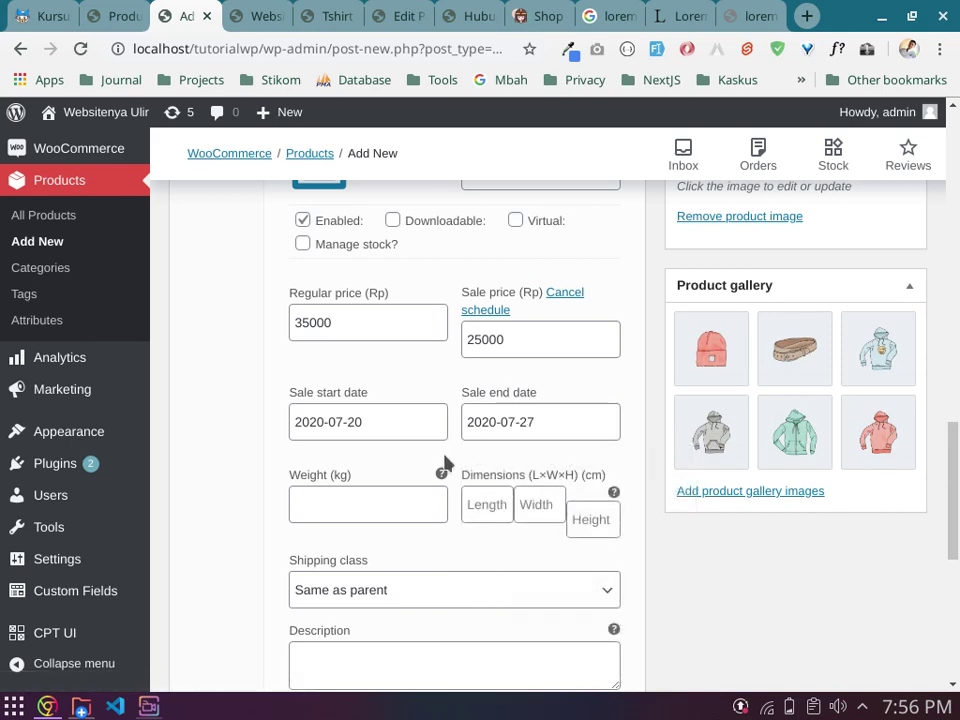
scroll(445, 462, "down", 2)
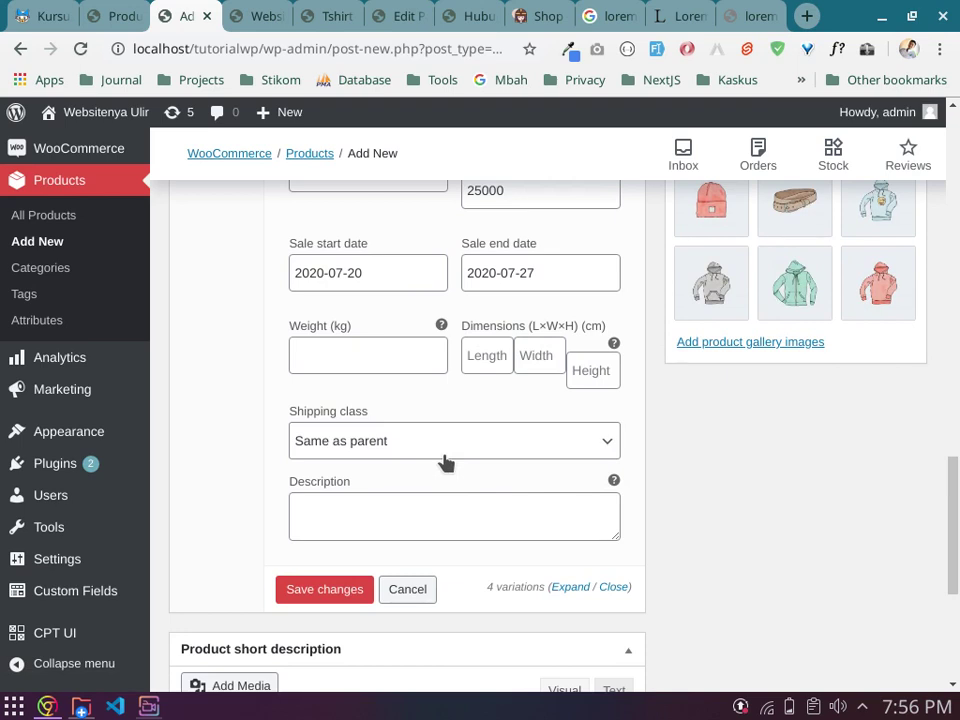
scroll(358, 430, "down", 2)
scroll(340, 370, "up", 4)
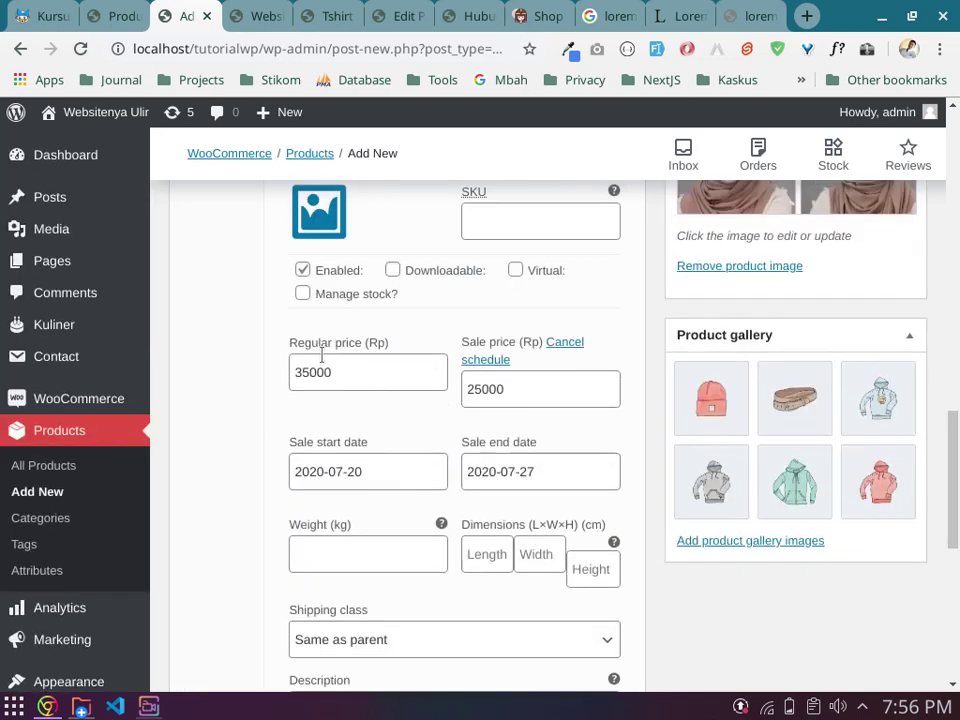
scroll(322, 356, "up", 4)
scroll(450, 400, "down", 1)
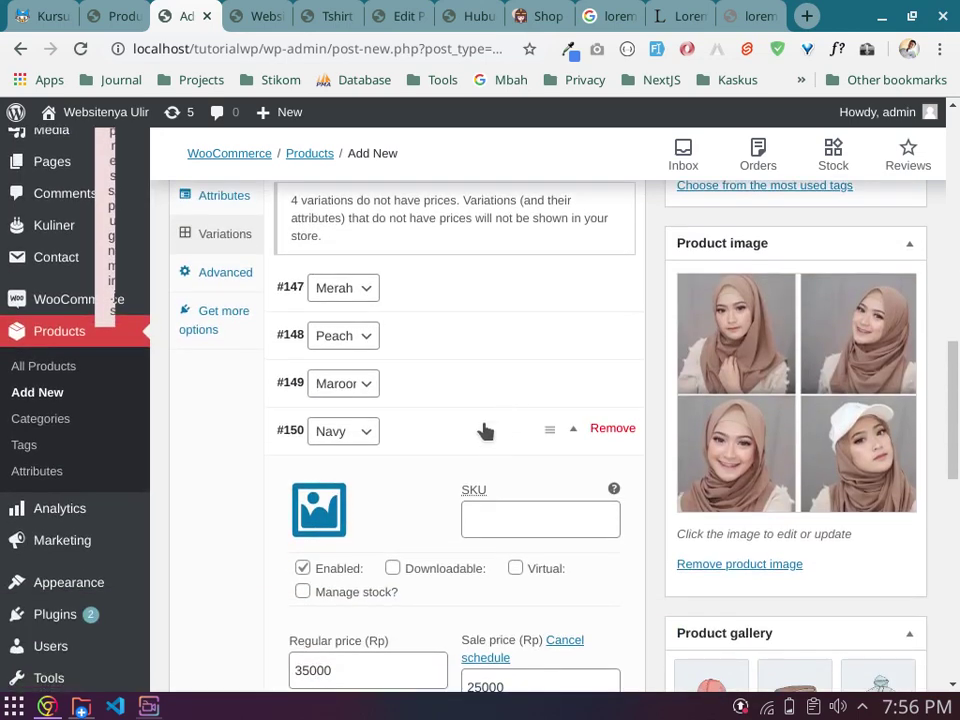
Step: Collapse the Navy variation and review the Advanced tab, keeping an empty purchase note and menu order 0
left_click(485, 430)
left_click(223, 274)
scroll(474, 406, "up", 2)
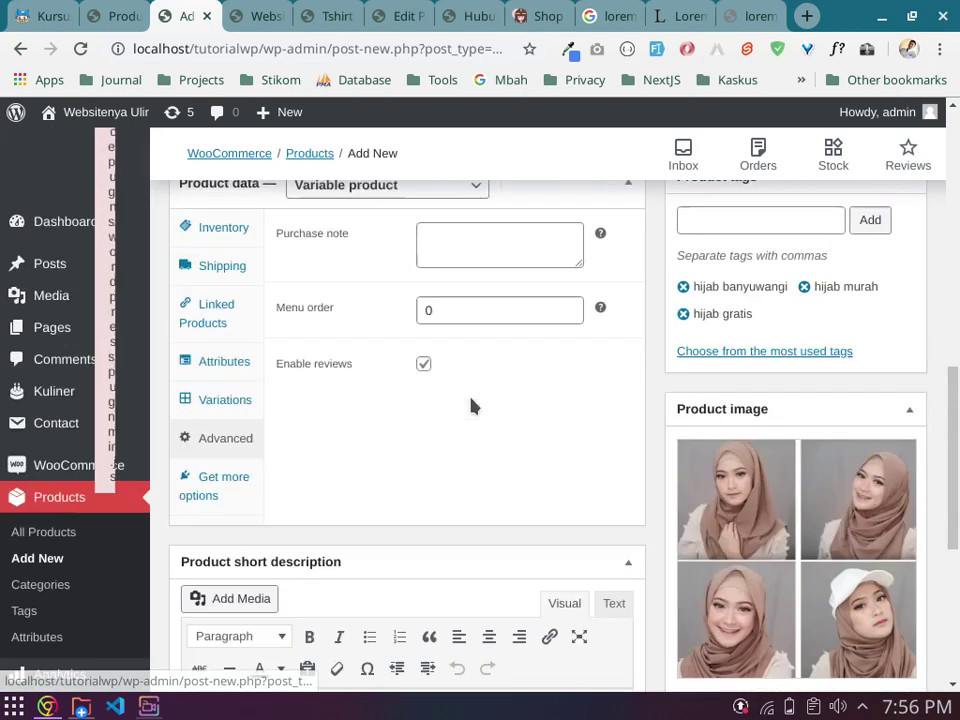
scroll(474, 406, "up", 1)
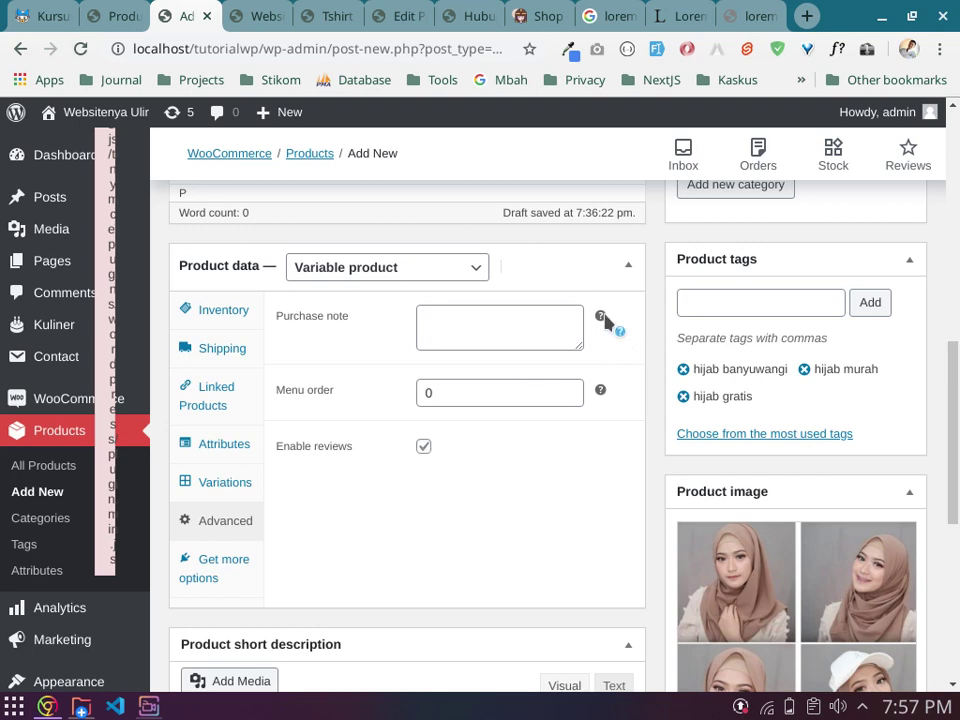
mouse_move(601, 316)
left_click(456, 320)
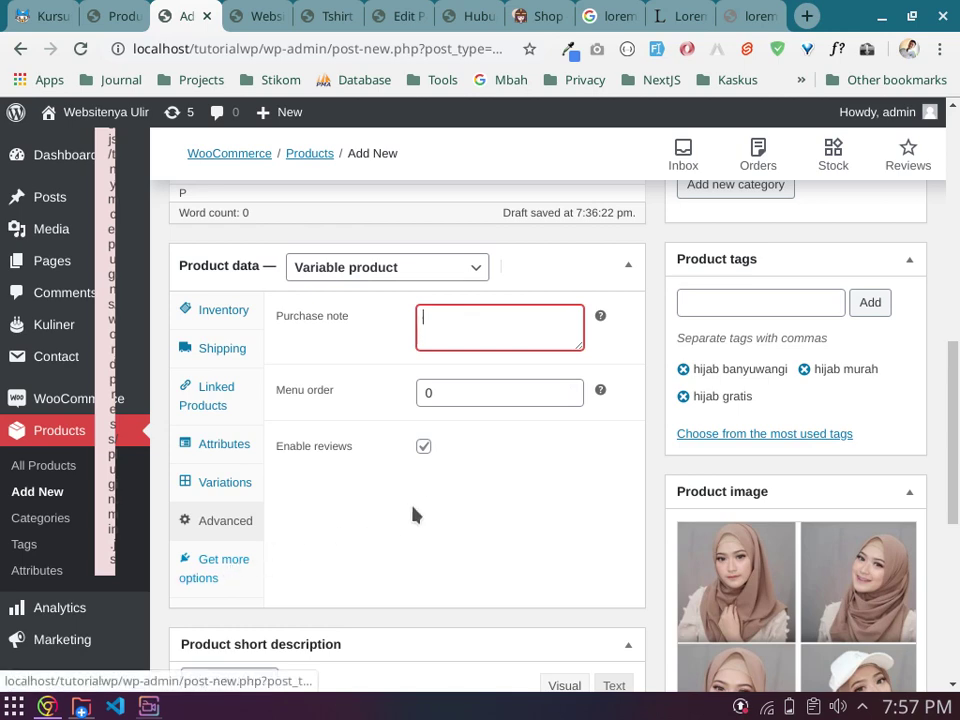
scroll(398, 485, "down", 5)
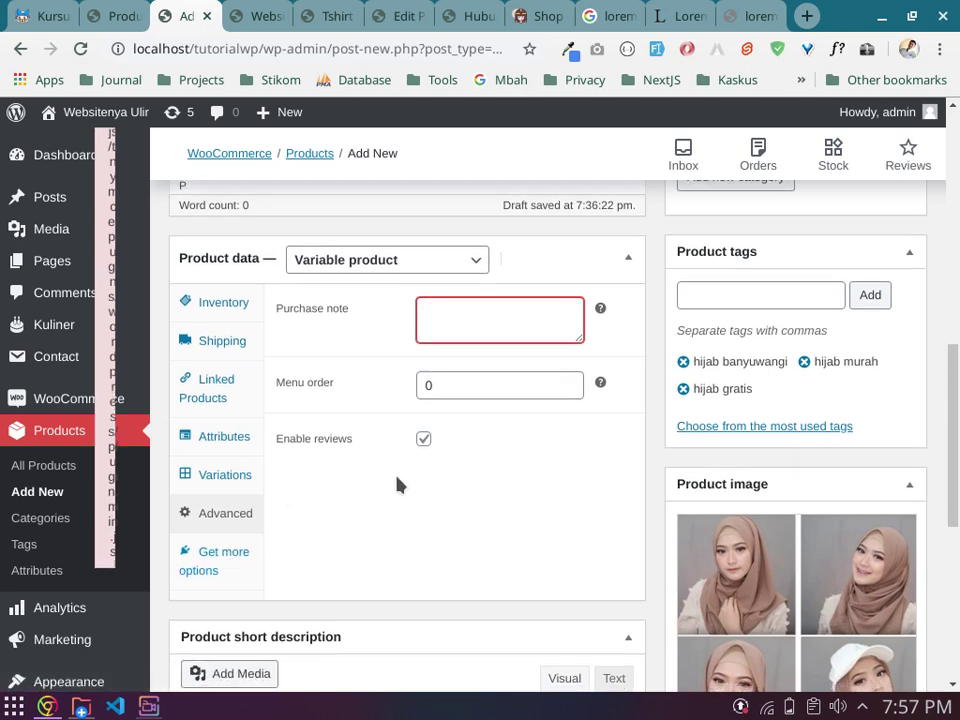
scroll(398, 485, "down", 1)
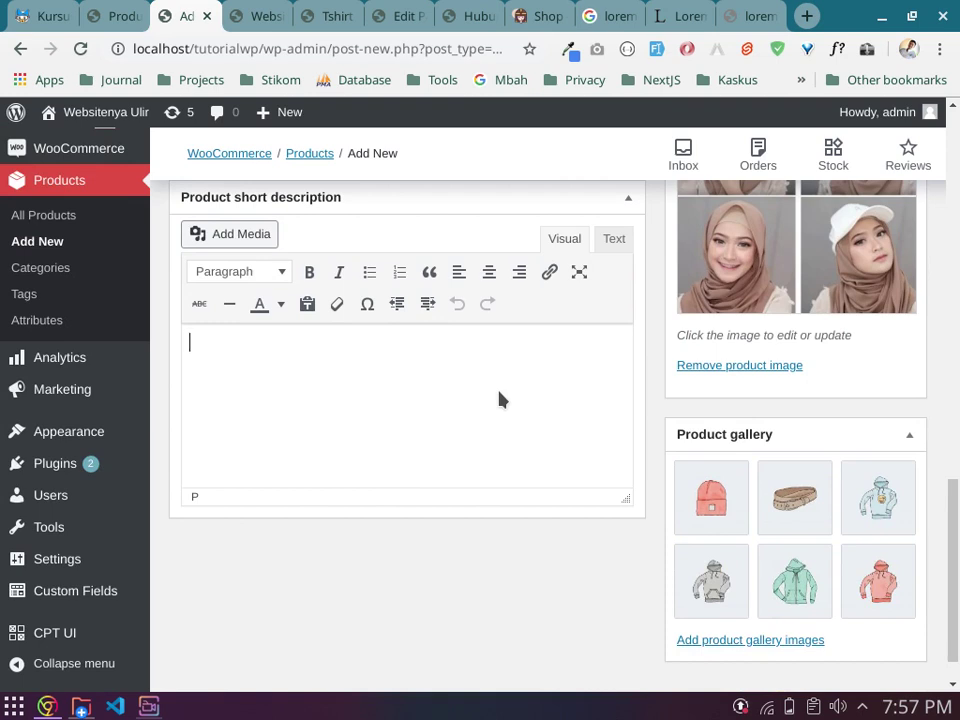
Step: Copy the first Lorem ipsum paragraph from lipsum.com into the product short description
left_click(760, 16)
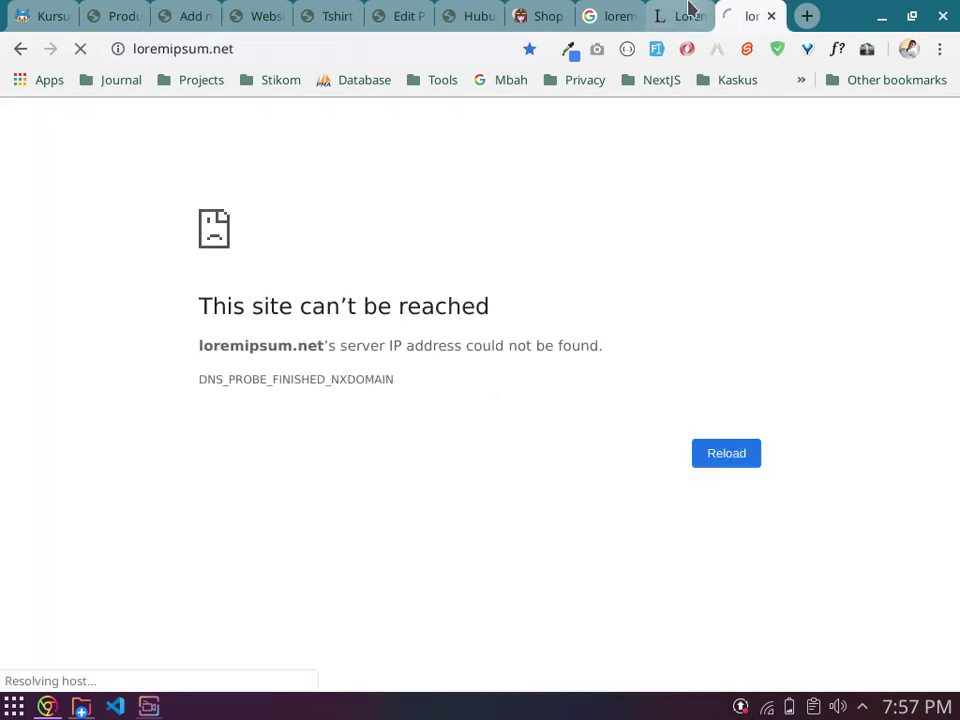
left_click(690, 16)
triple_click(518, 381)
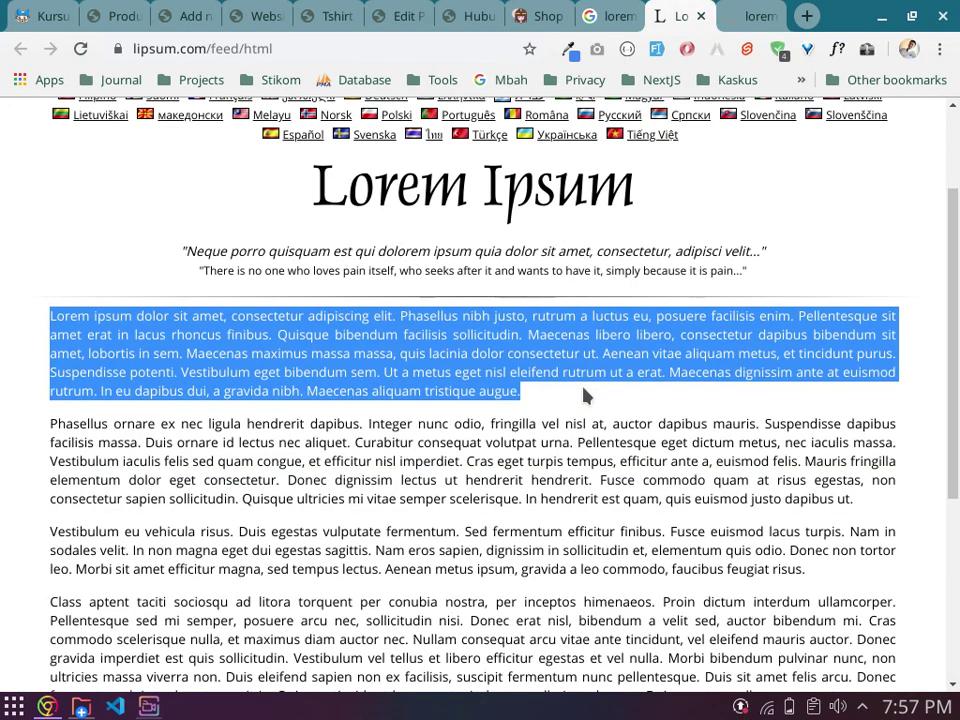
left_click(230, 14)
left_click(190, 16)
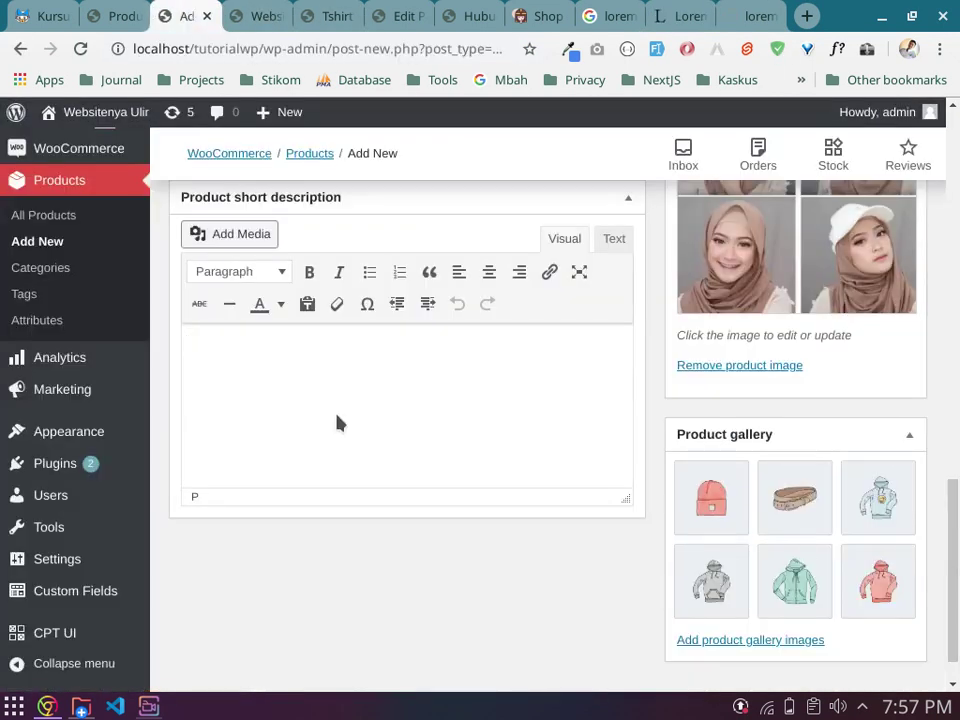
key("ctrl+v")
Step: Trim the pasted short description down to its first two sentences
scroll(337, 413, "up", 3)
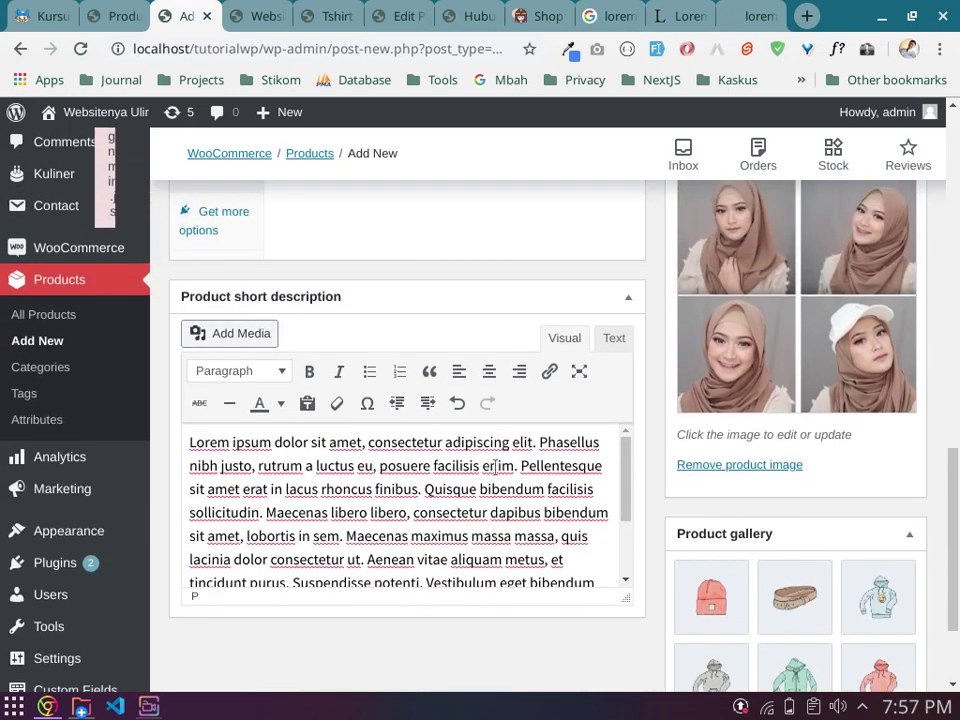
left_click_drag(521, 464, 558, 656)
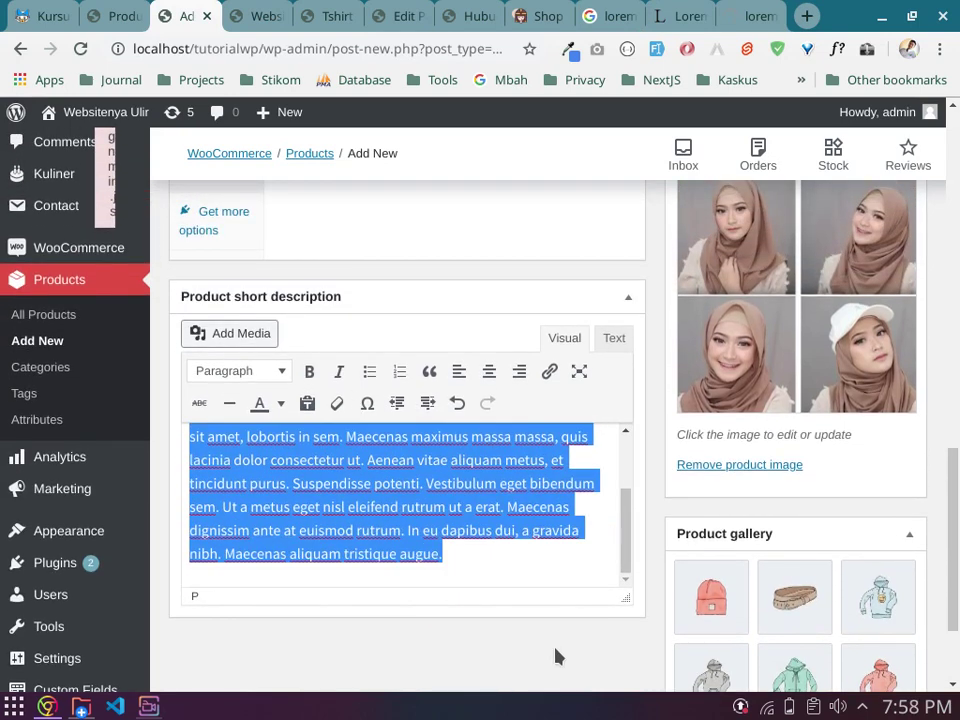
key("BackSpace")
scroll(553, 619, "up", 1)
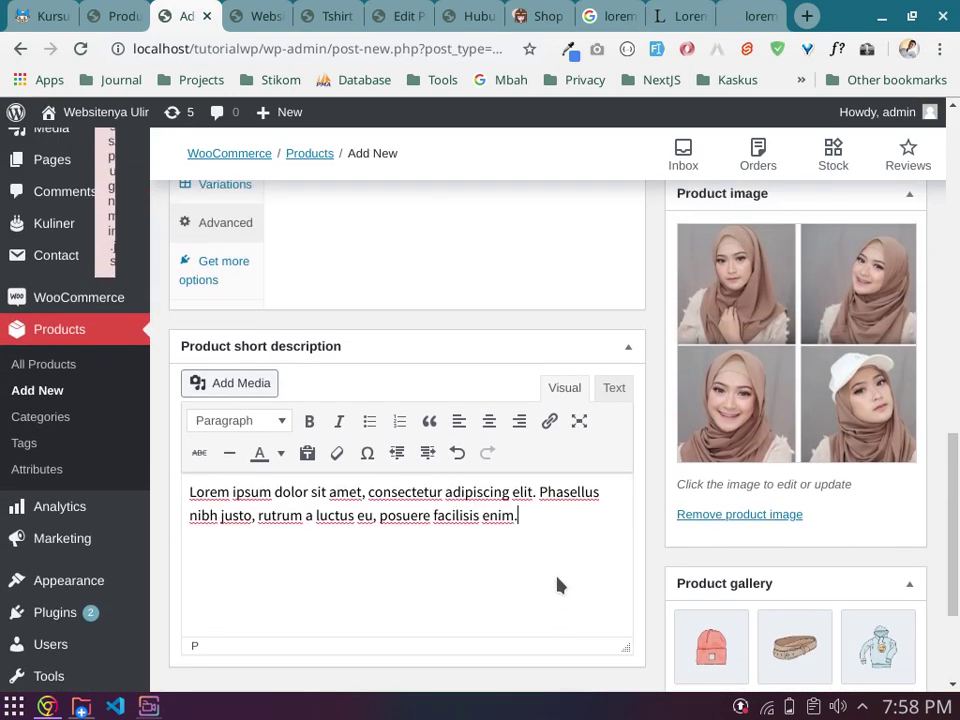
scroll(558, 584, "up", 5)
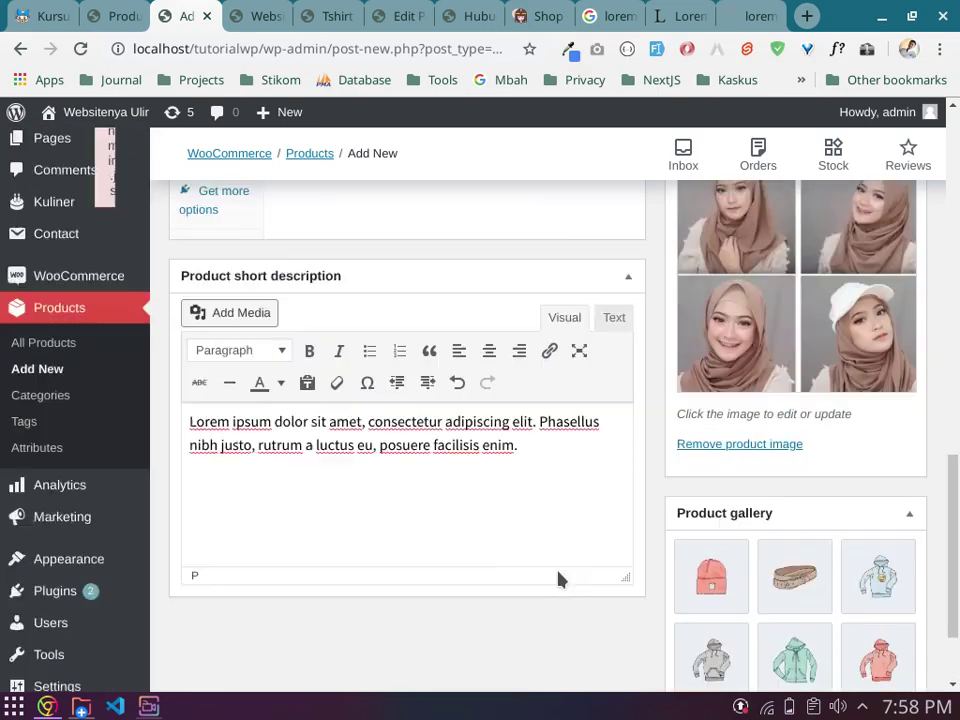
scroll(558, 575, "up", 8)
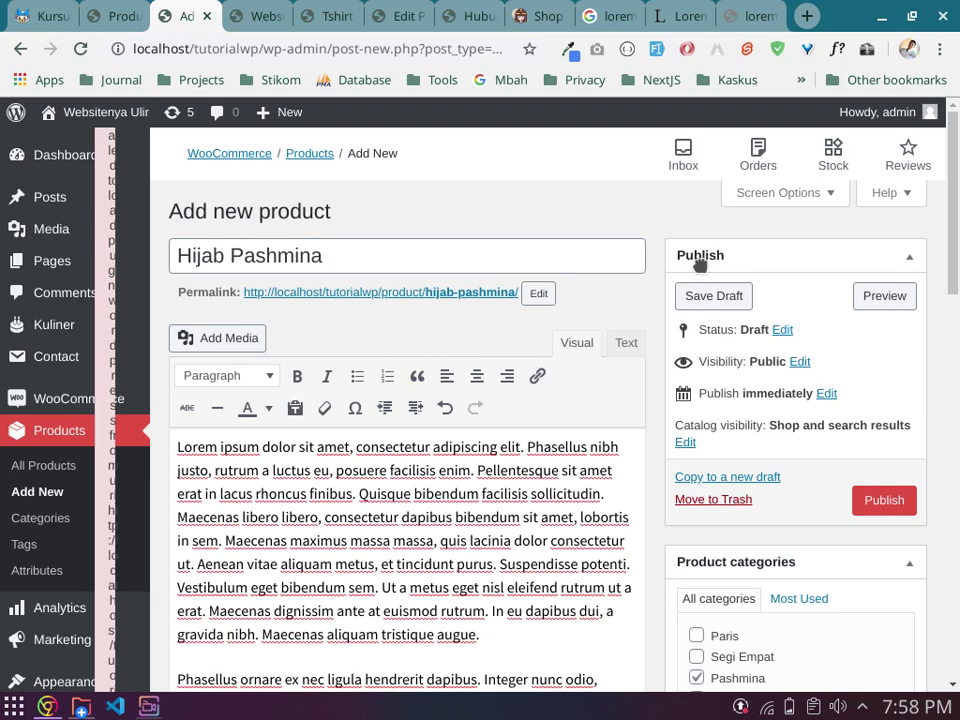
Step: Publish Hijab Pashmina and view its live product page in a new browser tab
left_click(862, 510)
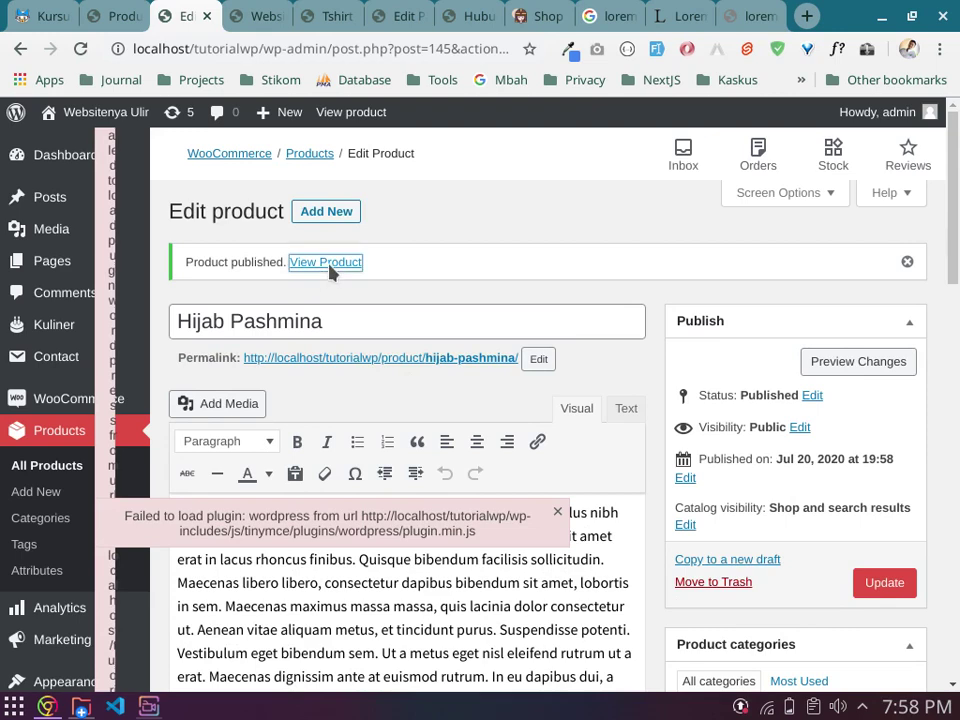
right_click(331, 264)
left_click(343, 281)
left_click(240, 12)
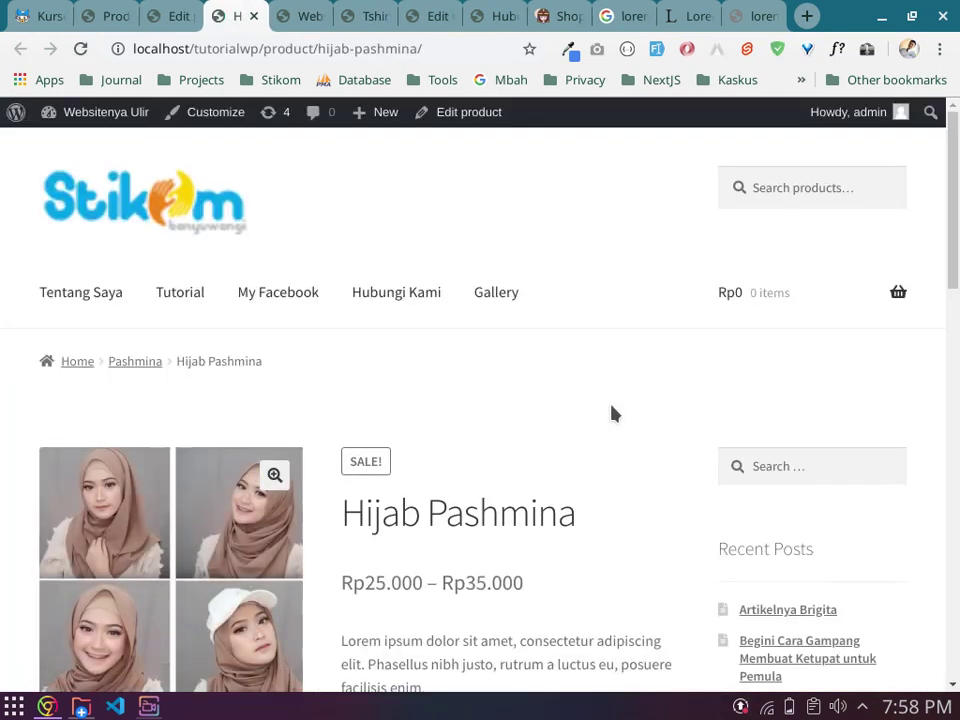
scroll(614, 408, "down", 2)
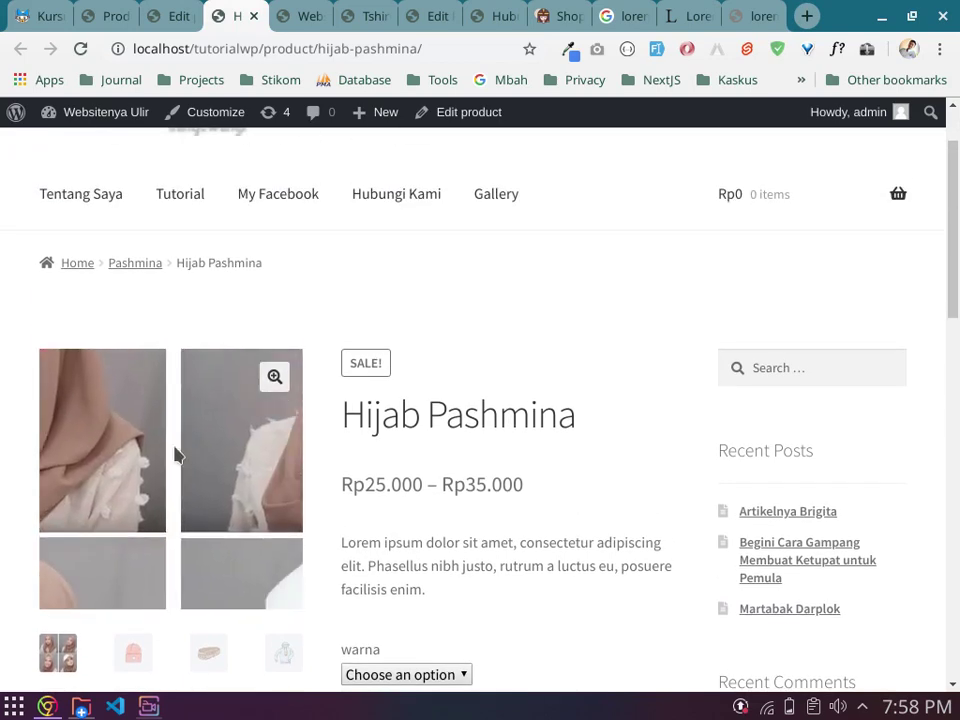
left_click(274, 377)
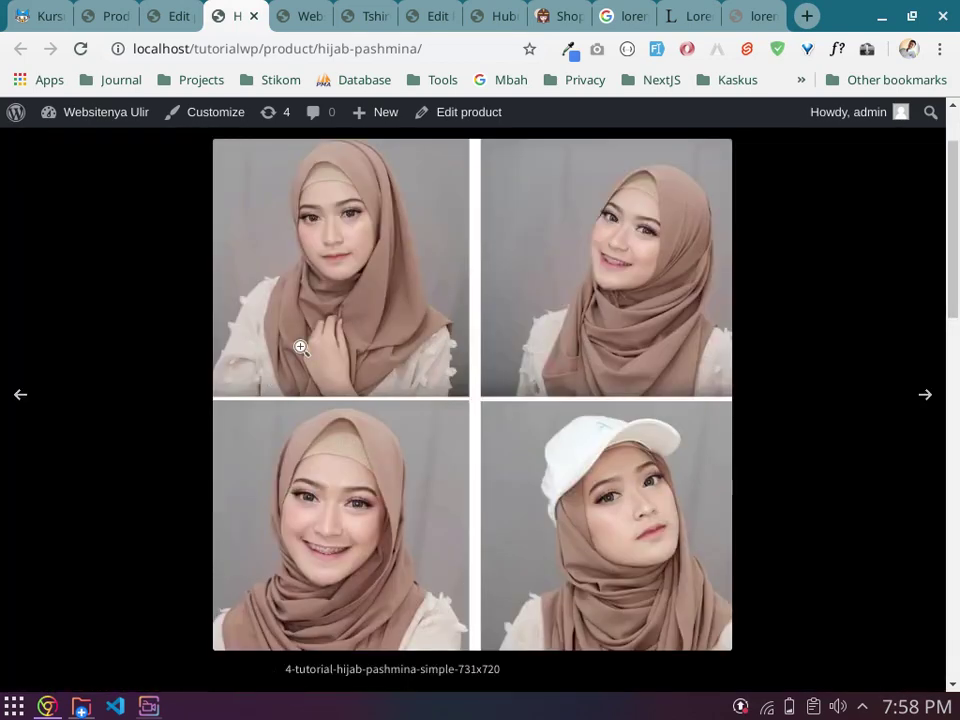
left_click(936, 398)
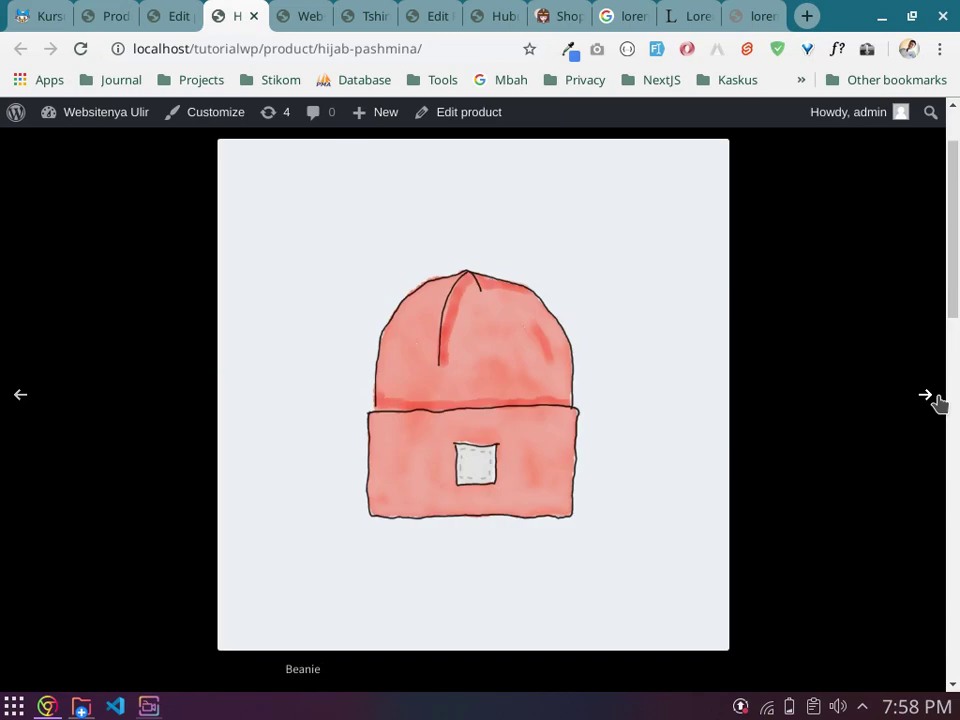
left_click(936, 398)
left_click(936, 398)
left_click(936, 398)
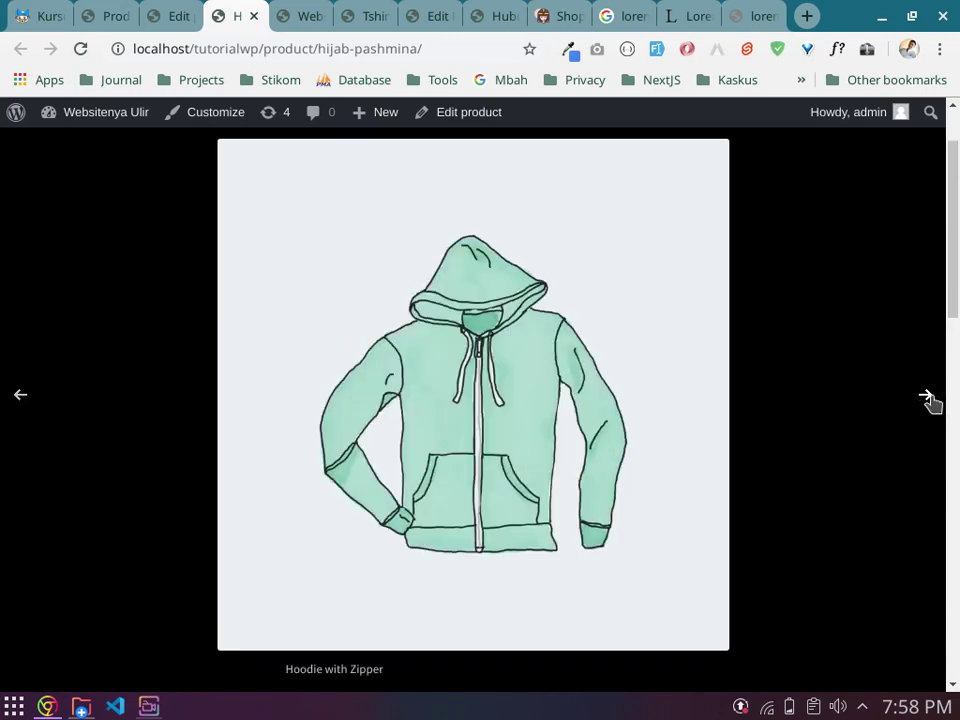
left_click(55, 155)
scroll(250, 440, "down", 2)
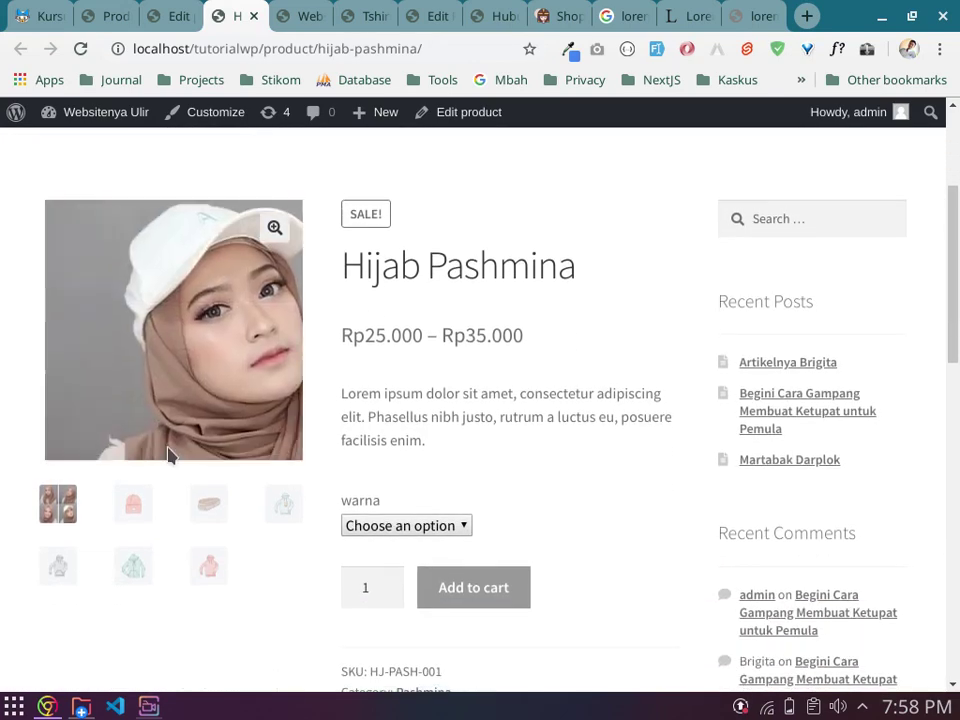
left_click(124, 507)
left_click(205, 507)
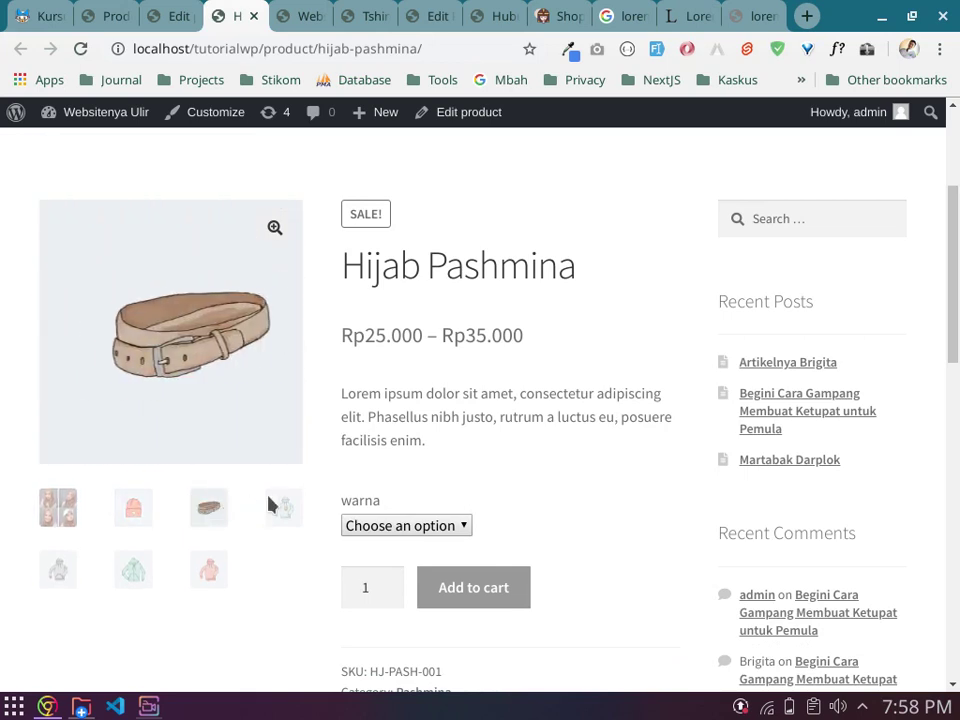
left_click(276, 506)
left_click(58, 568)
left_click(125, 571)
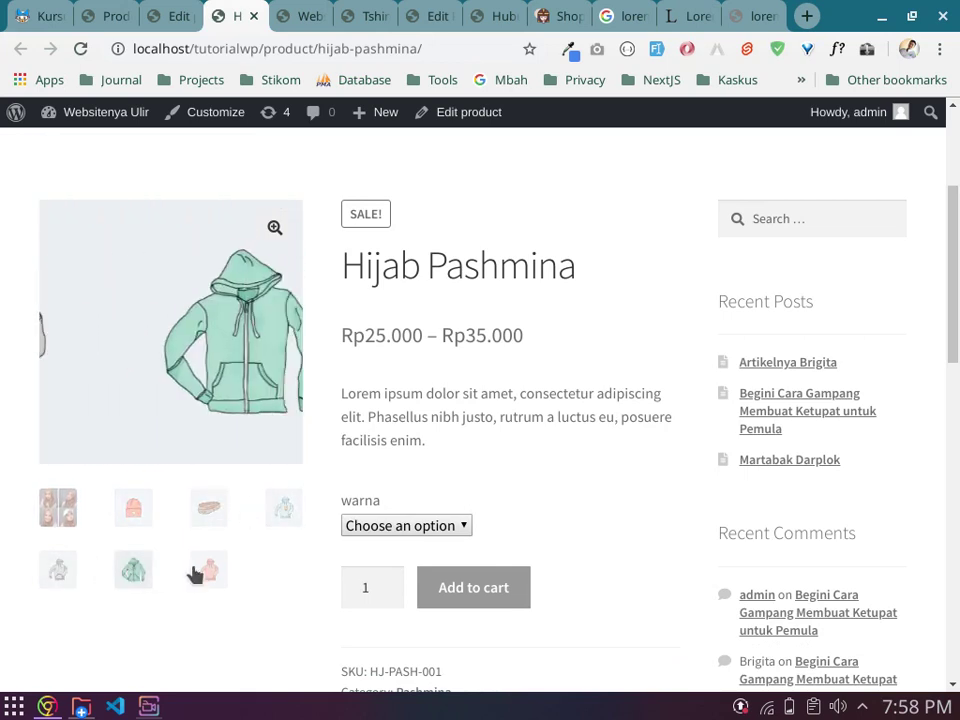
left_click(206, 570)
left_click(45, 512)
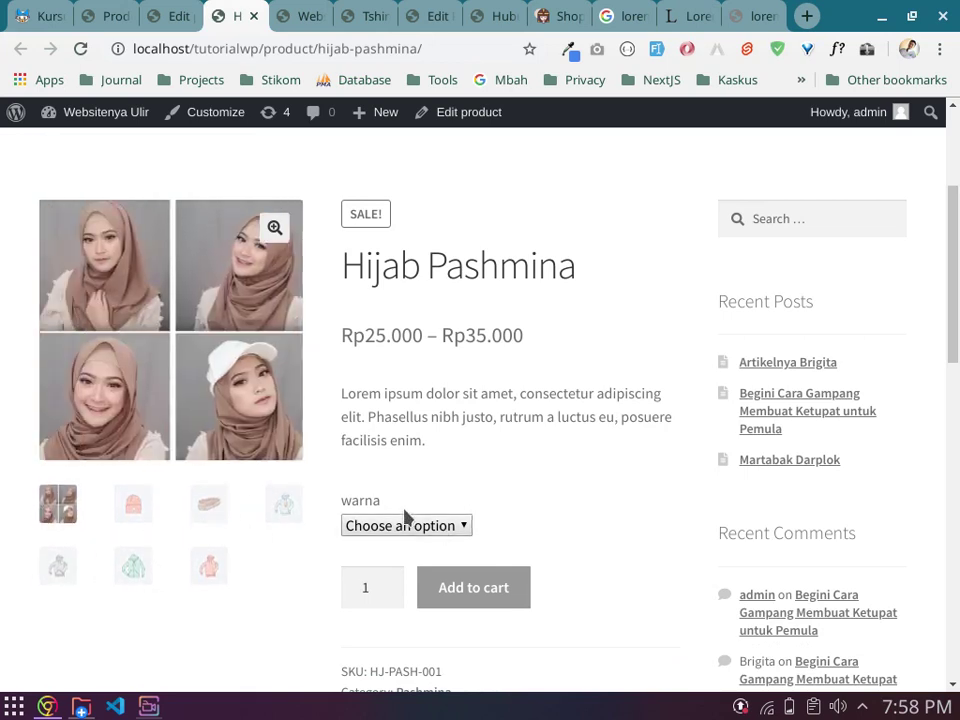
Step: Select the Merah and then the Peach colour variations from the warna dropdown
left_click_drag(346, 506, 403, 510)
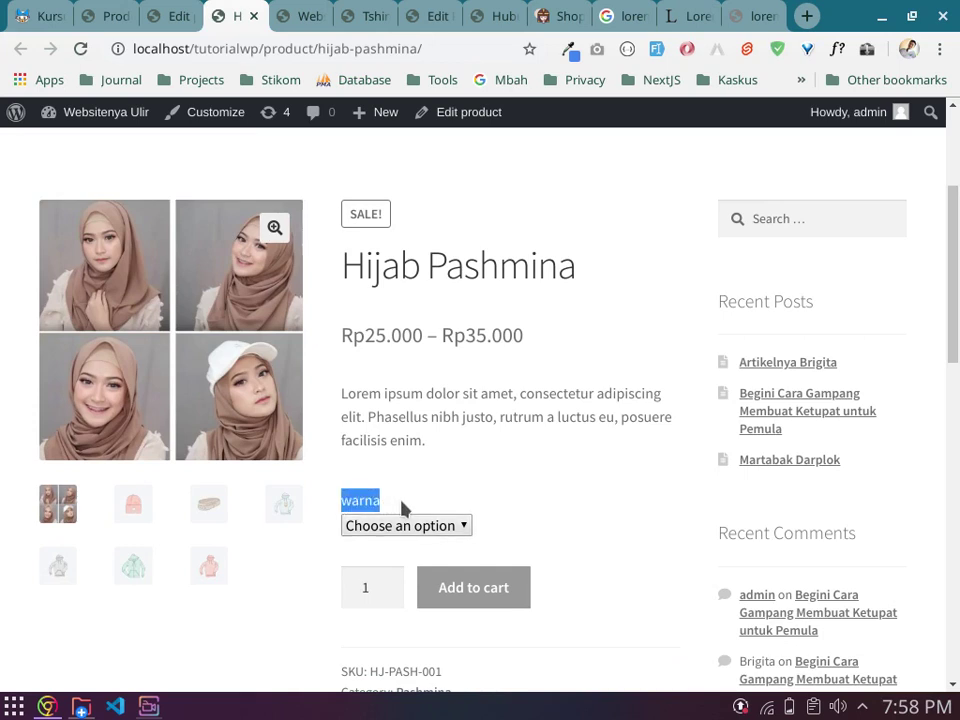
left_click(454, 523)
left_click(425, 570)
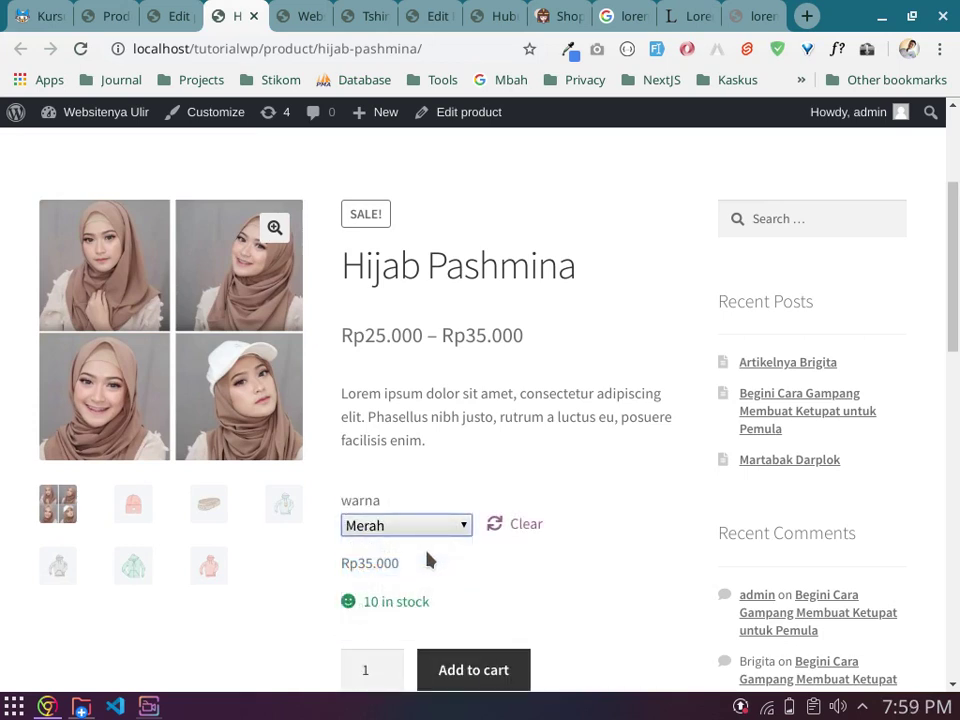
left_click(441, 527)
left_click(437, 528)
left_click(437, 528)
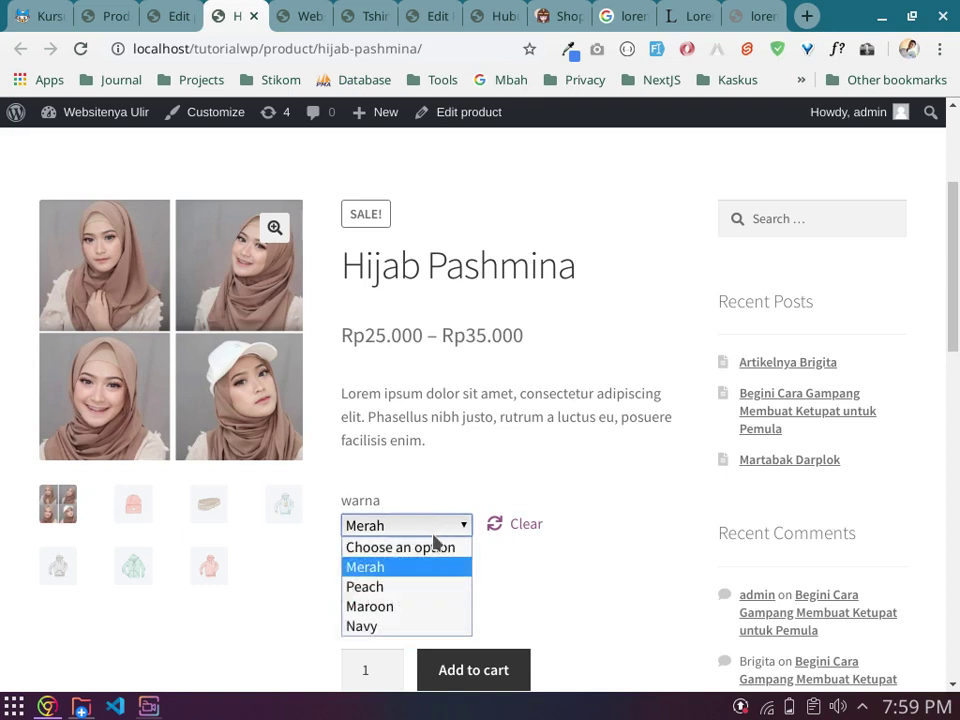
left_click(422, 586)
Step: Select Maroon, then Navy, checking its Rp25.000 sale price and 10 in stock
left_click(437, 527)
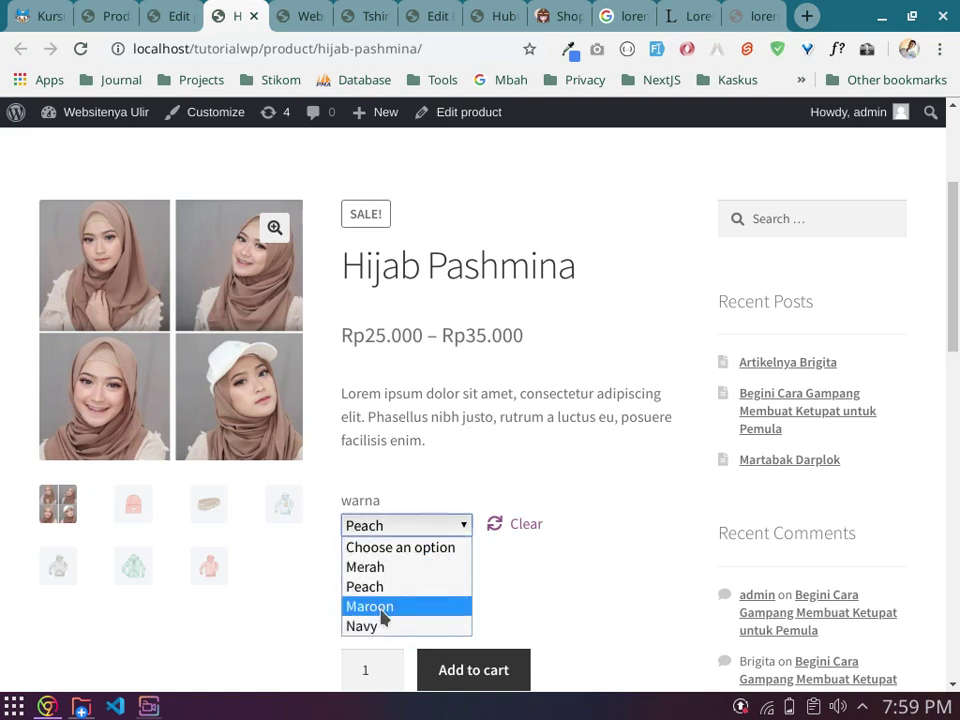
left_click(381, 607)
left_click(455, 525)
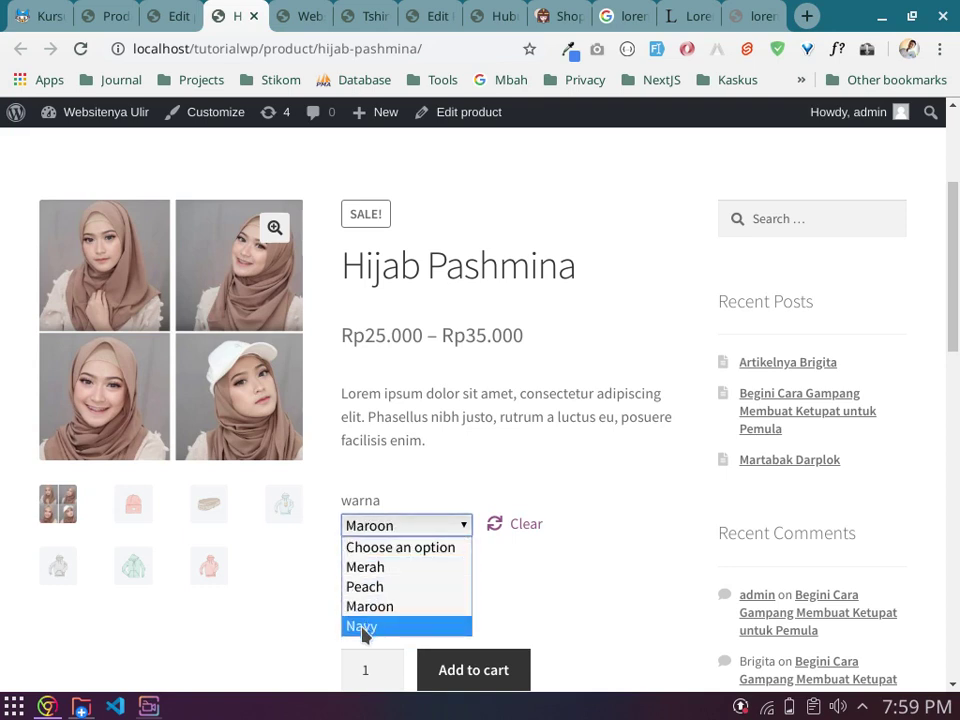
left_click(364, 628)
left_click_drag(500, 563, 519, 567)
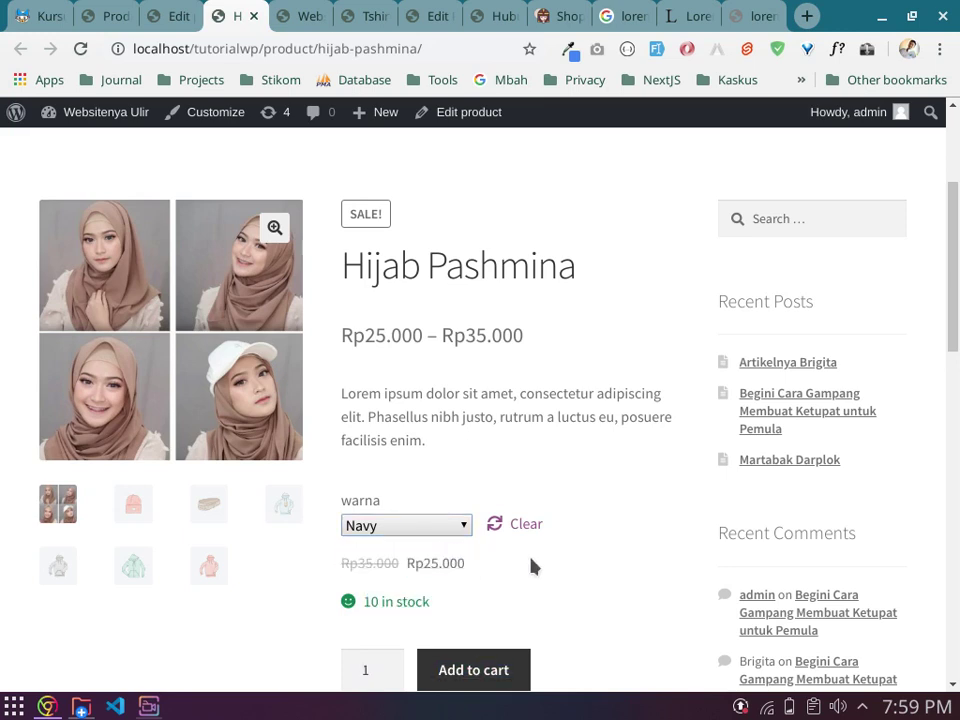
scroll(656, 551, "down", 2)
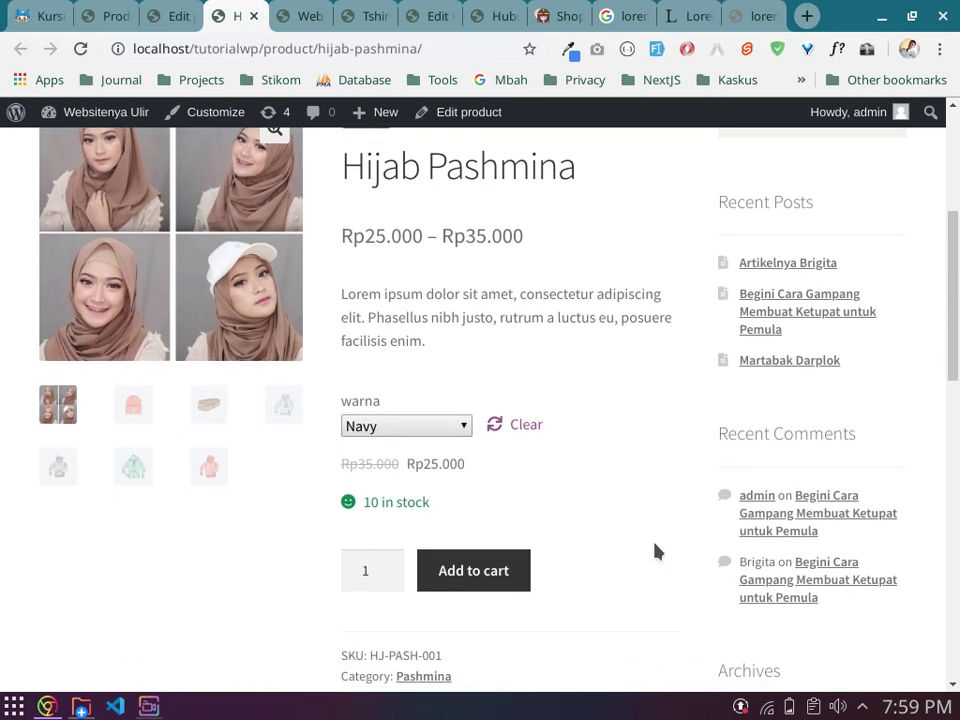
left_click(388, 563)
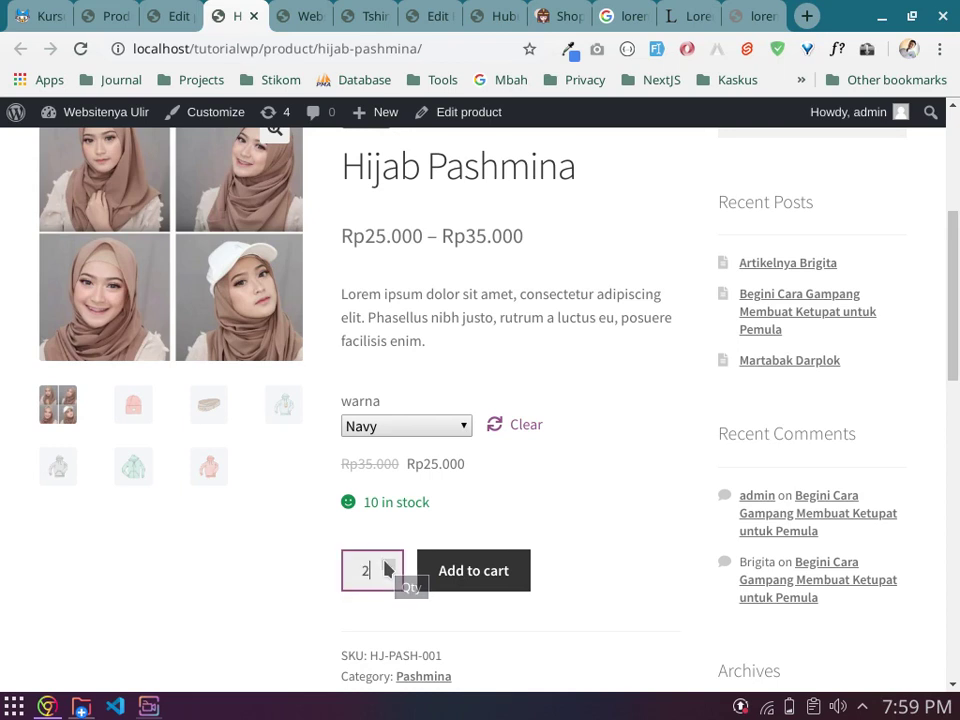
left_click(388, 563)
left_click(388, 563)
left_click(388, 563)
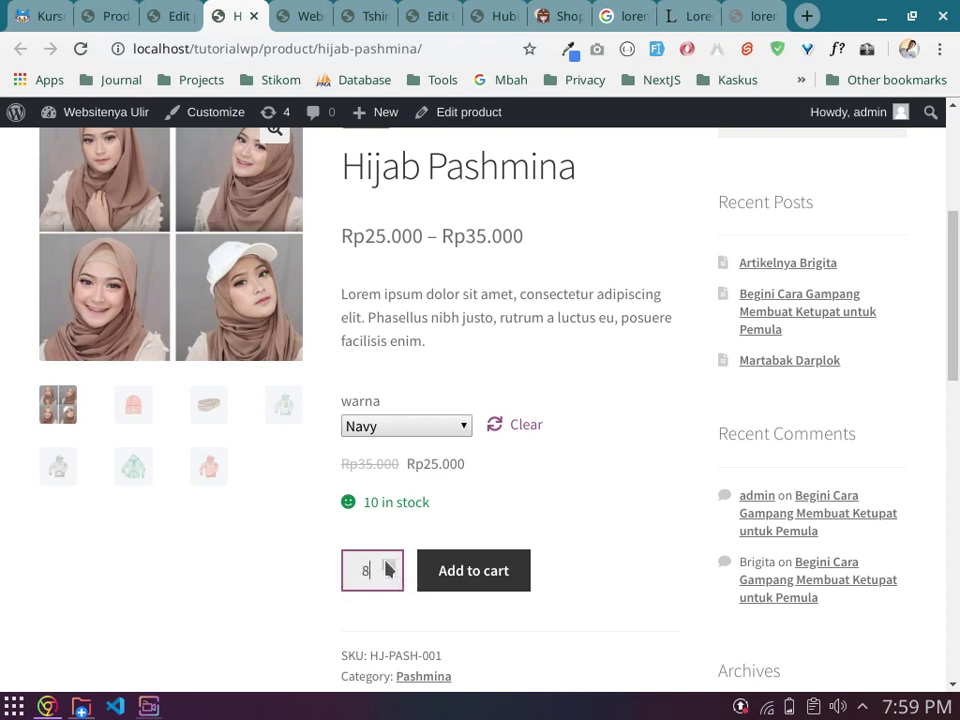
double_click(388, 566)
left_click(406, 545)
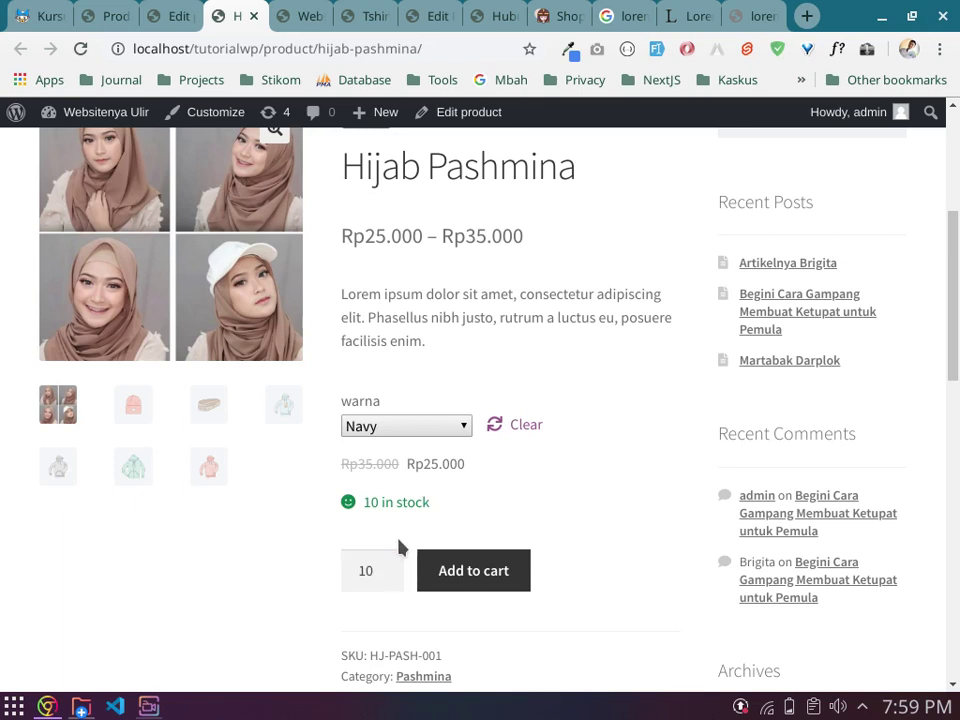
left_click_drag(369, 501, 413, 501)
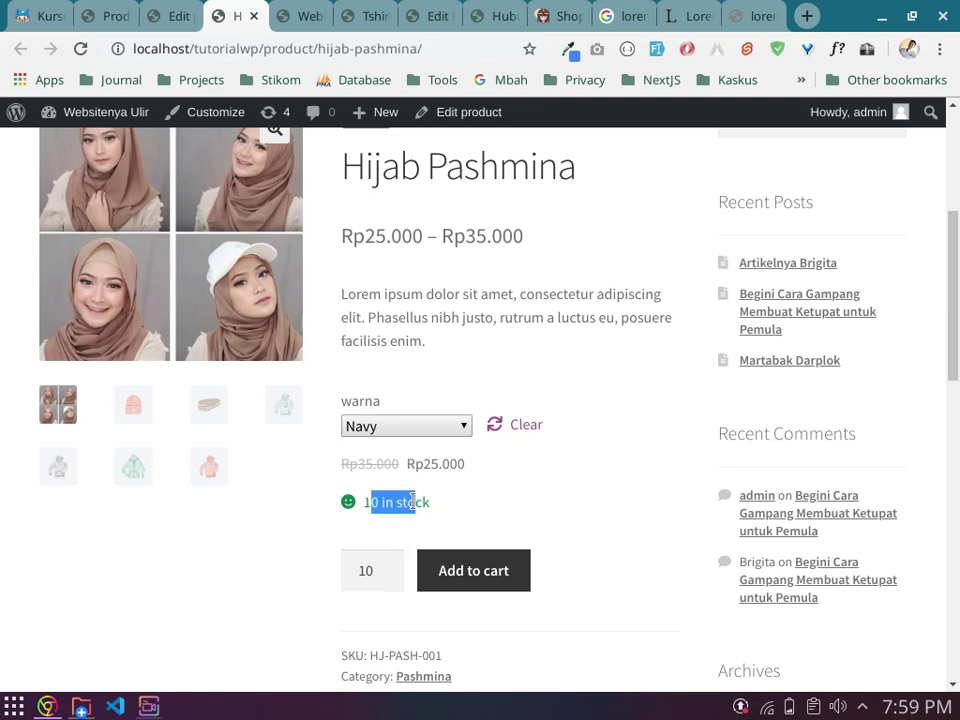
double_click(366, 570)
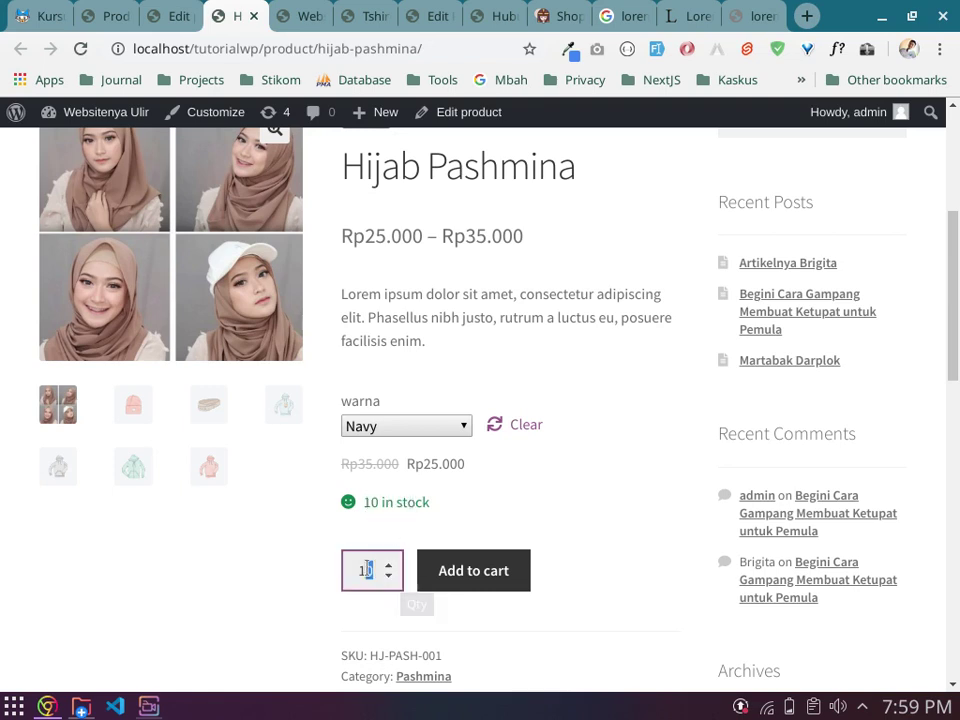
type("1")
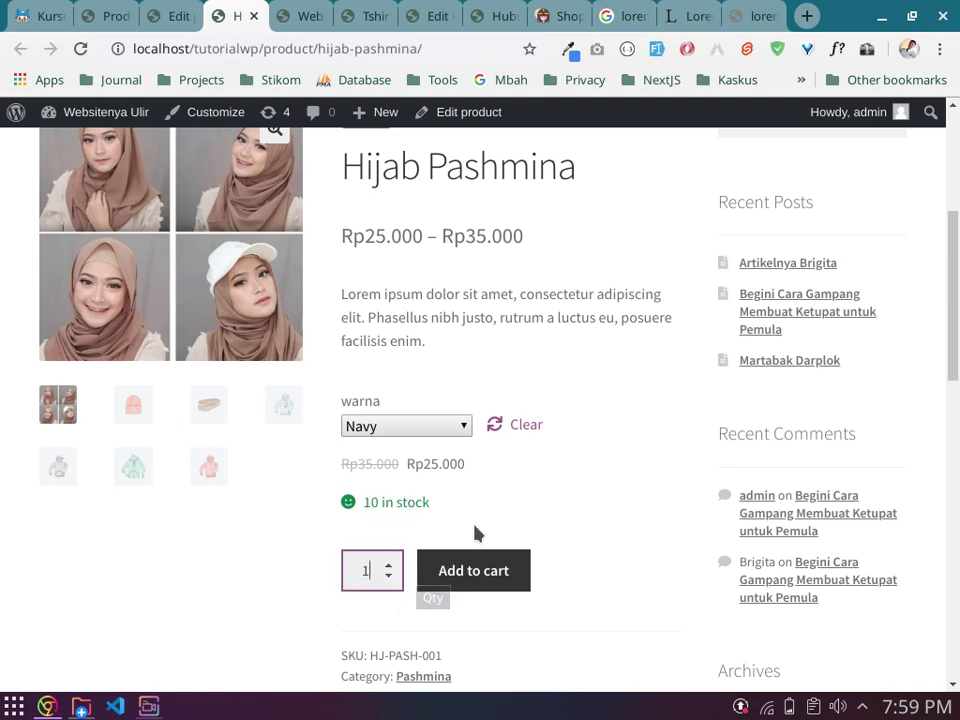
left_click(478, 535)
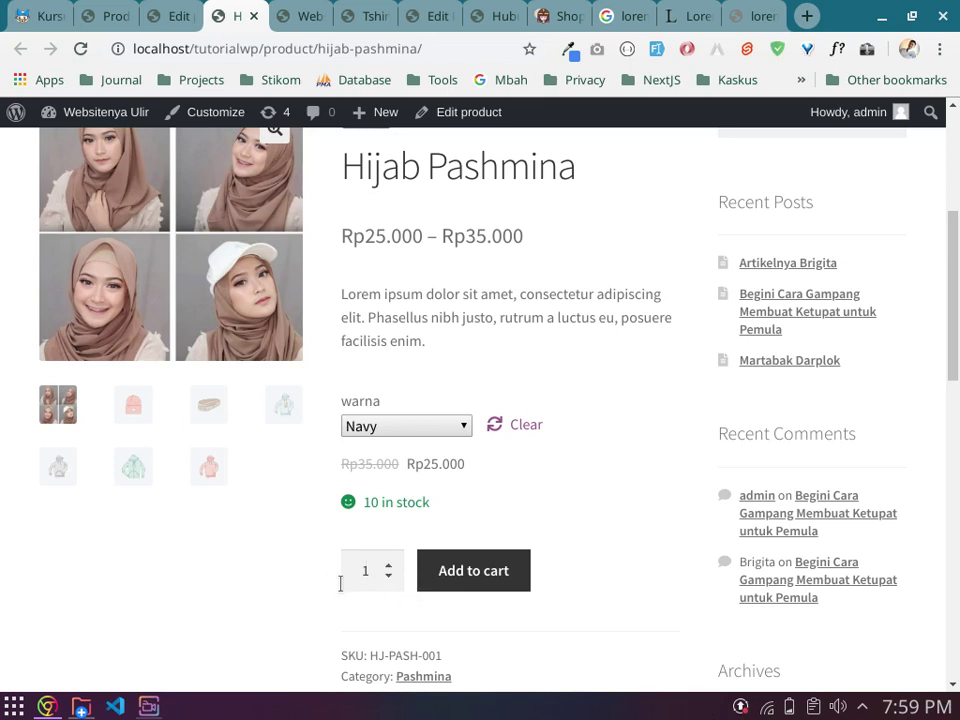
scroll(546, 579, "up", 5)
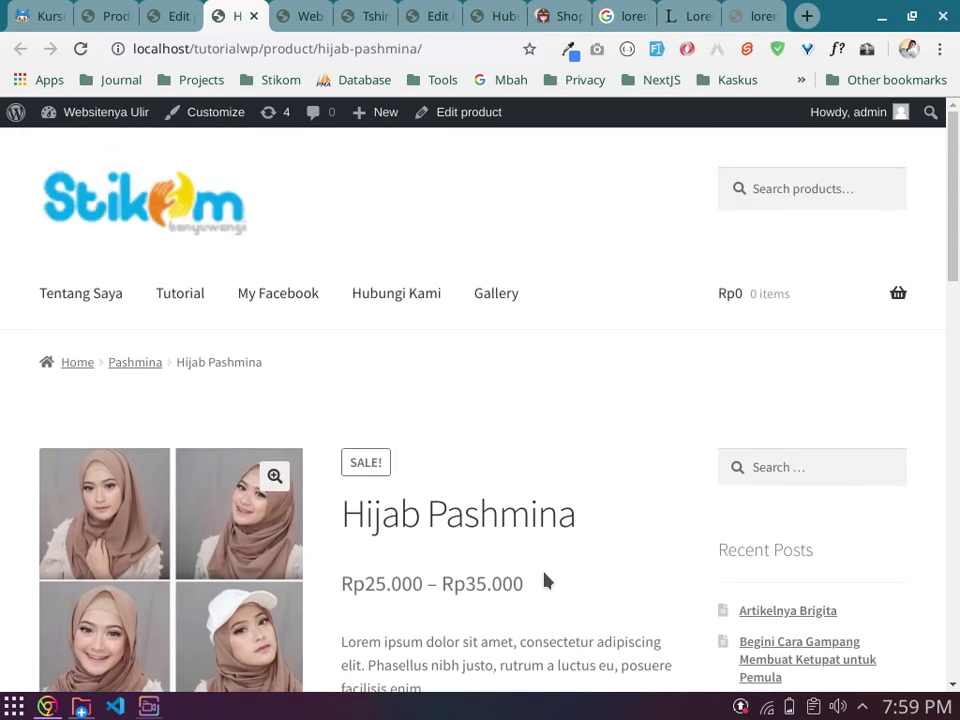
scroll(454, 540, "down", 5)
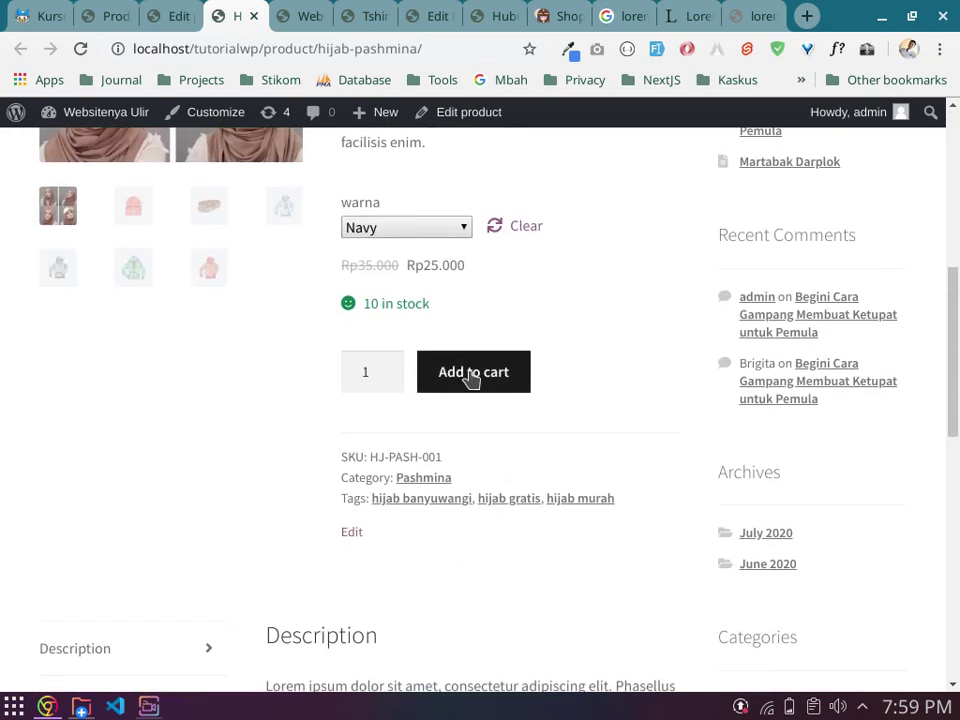
Step: Back in the product editor, dismiss the plugin error notice and open Product categories
left_click(176, 16)
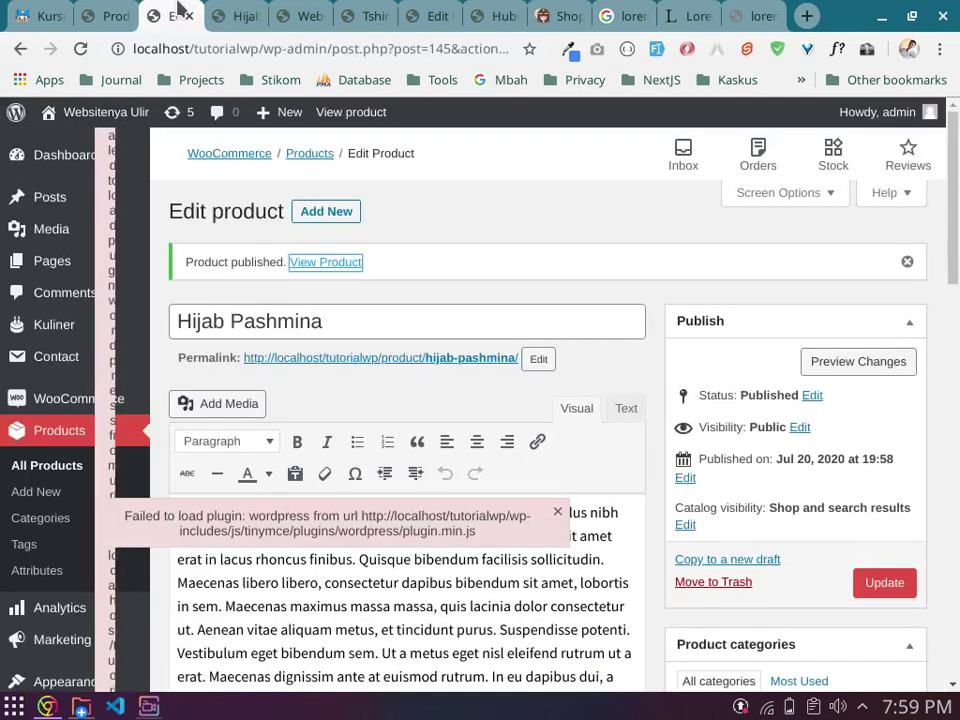
left_click(557, 511)
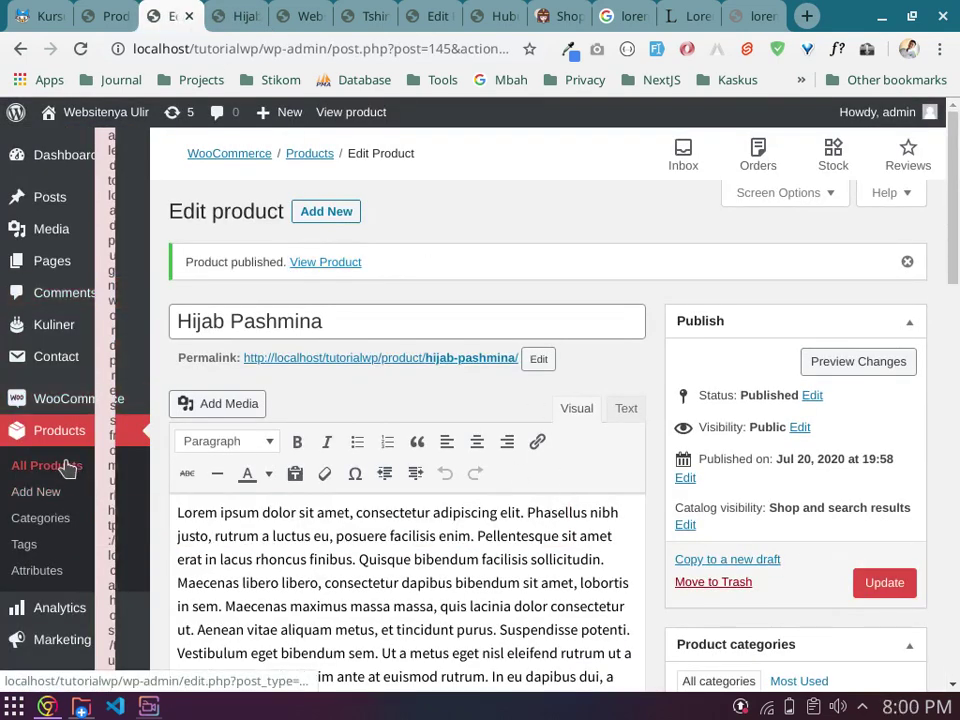
mouse_move(65, 405)
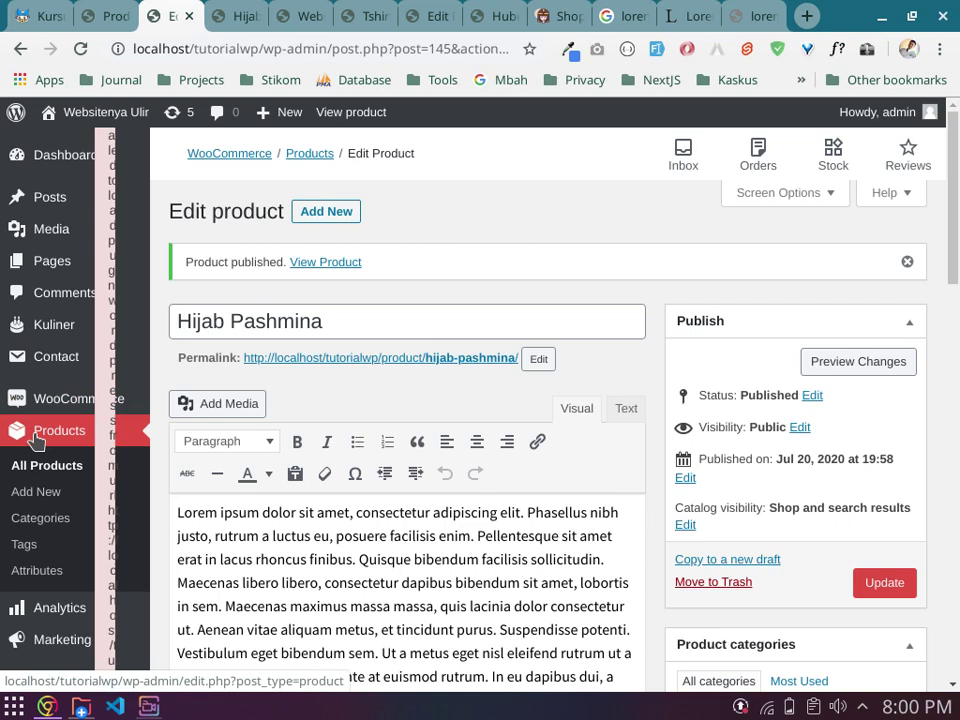
left_click(47, 520)
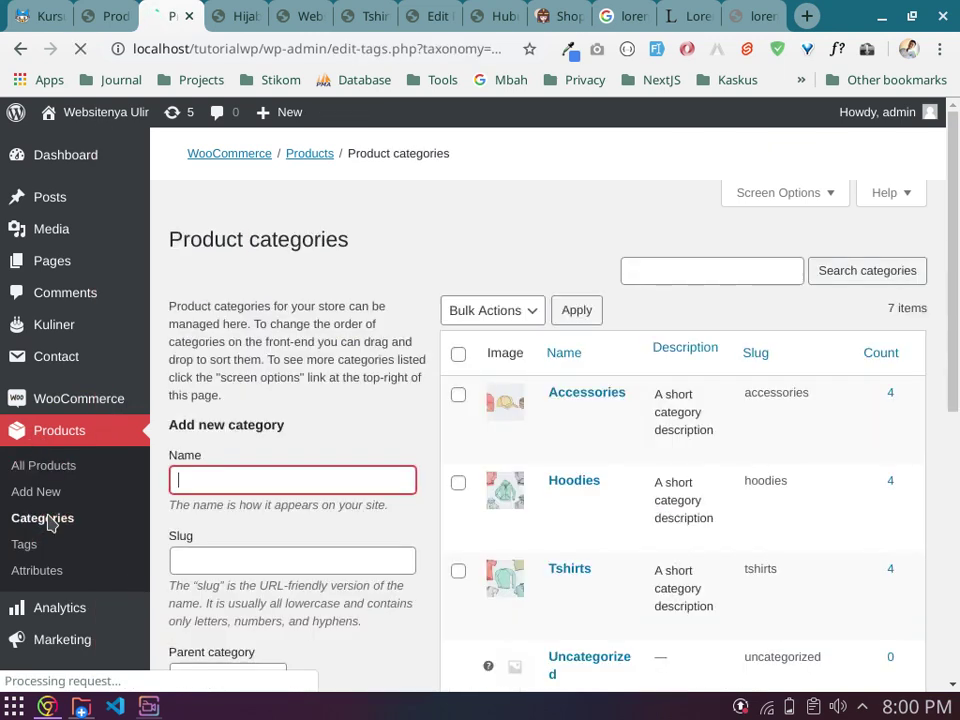
Step: Confirm Pashmina counts 1 product, then view the All Products list
scroll(480, 416, "down", 5)
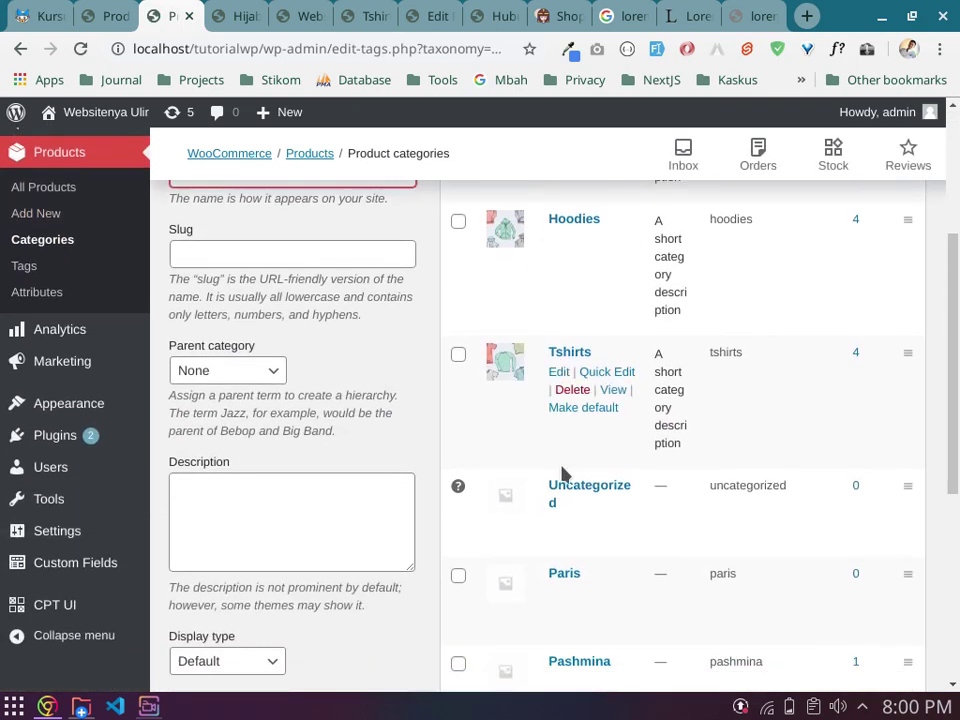
scroll(612, 421, "down", 2)
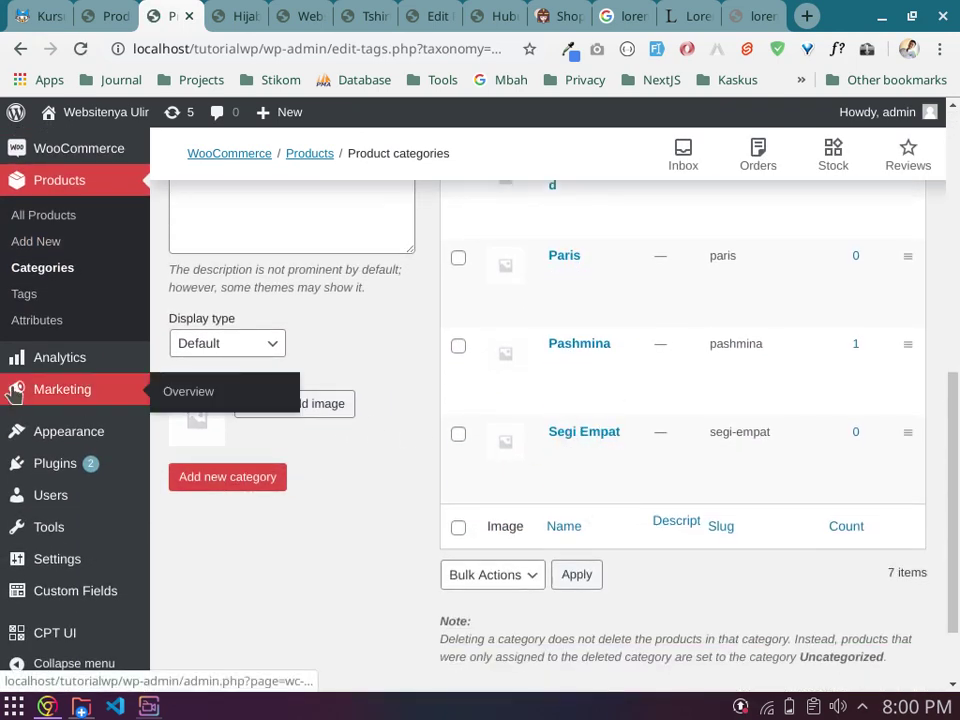
scroll(40, 335, "up", 1)
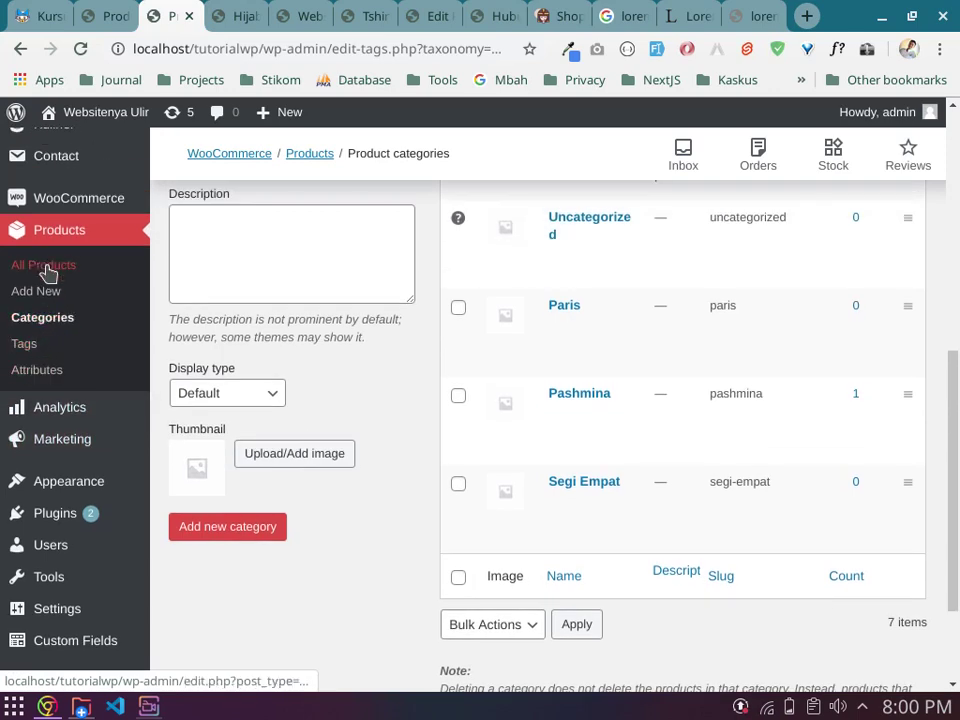
left_click(47, 272)
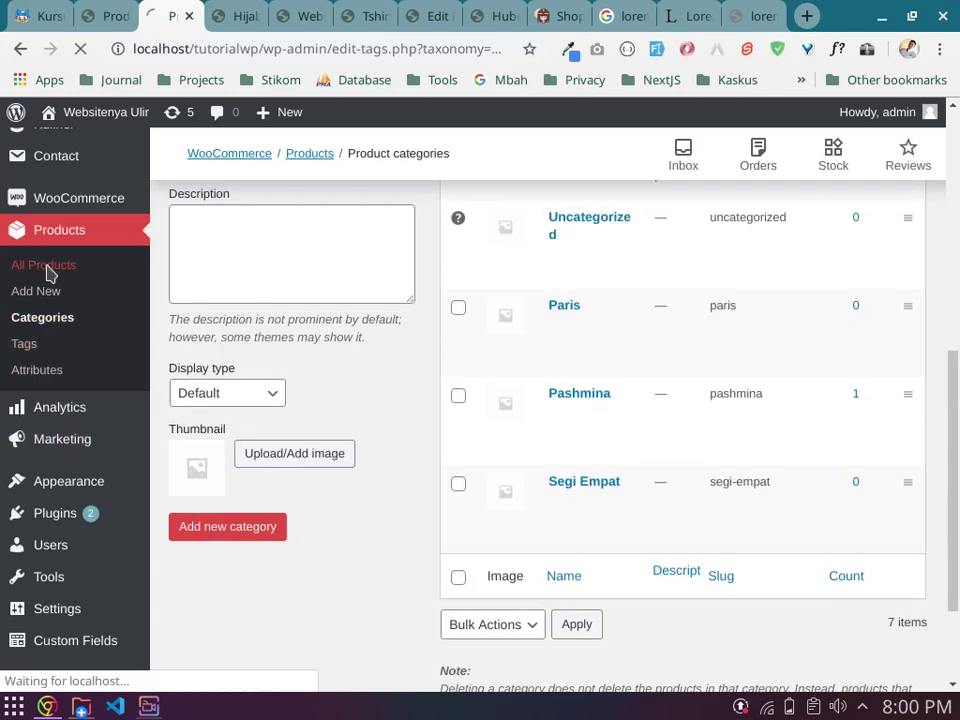
scroll(366, 405, "down", 3)
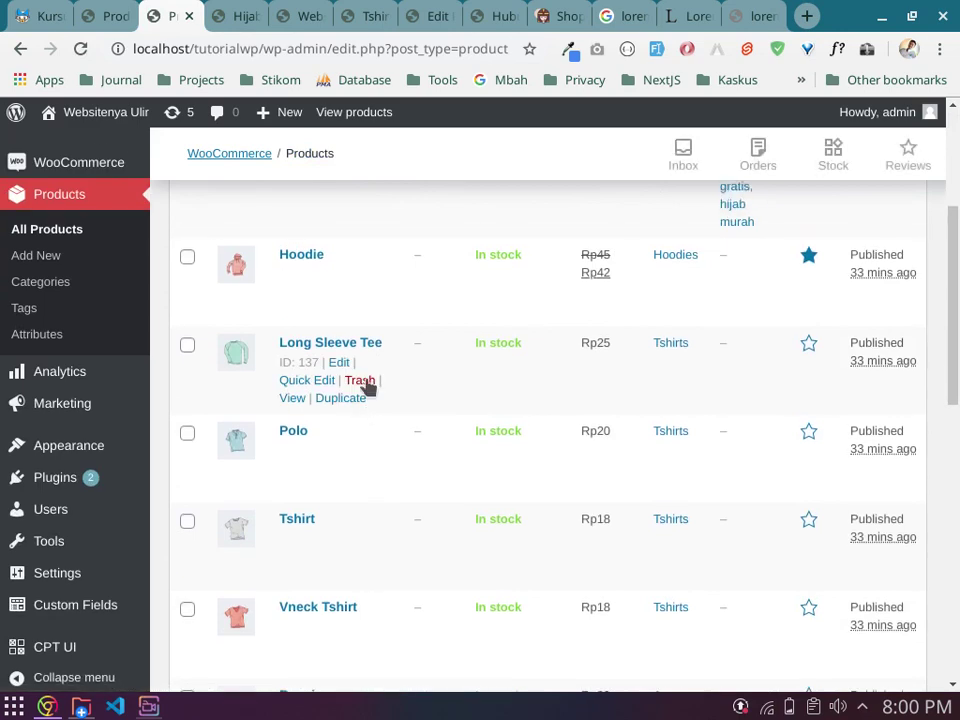
scroll(364, 385, "up", 3)
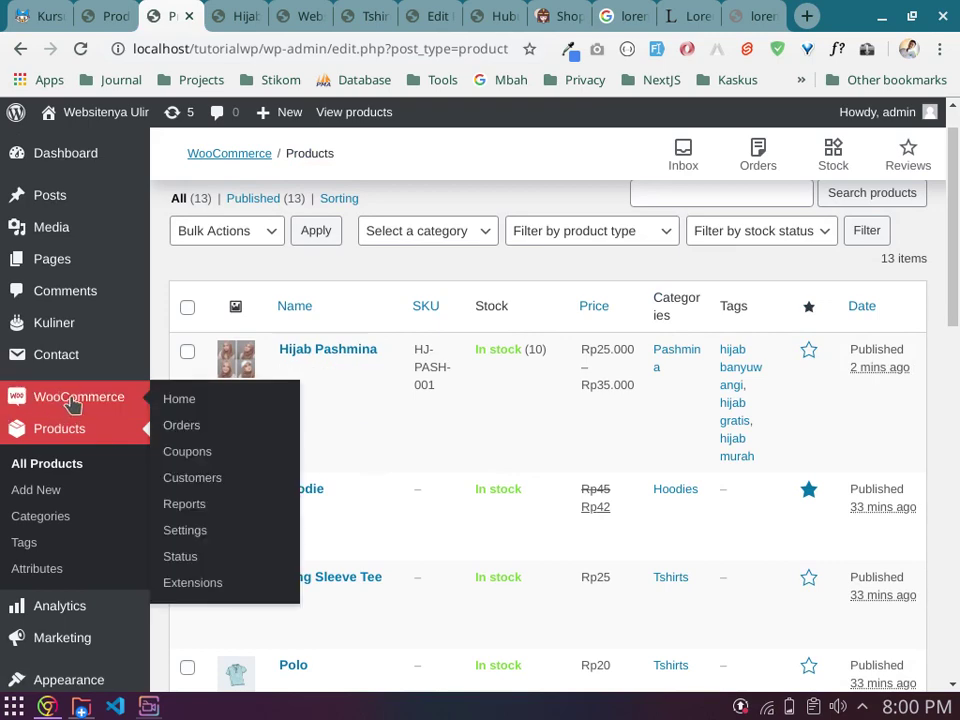
Step: Open WooCommerce Home and briefly try the Personalize my store task before returning
left_click(176, 400)
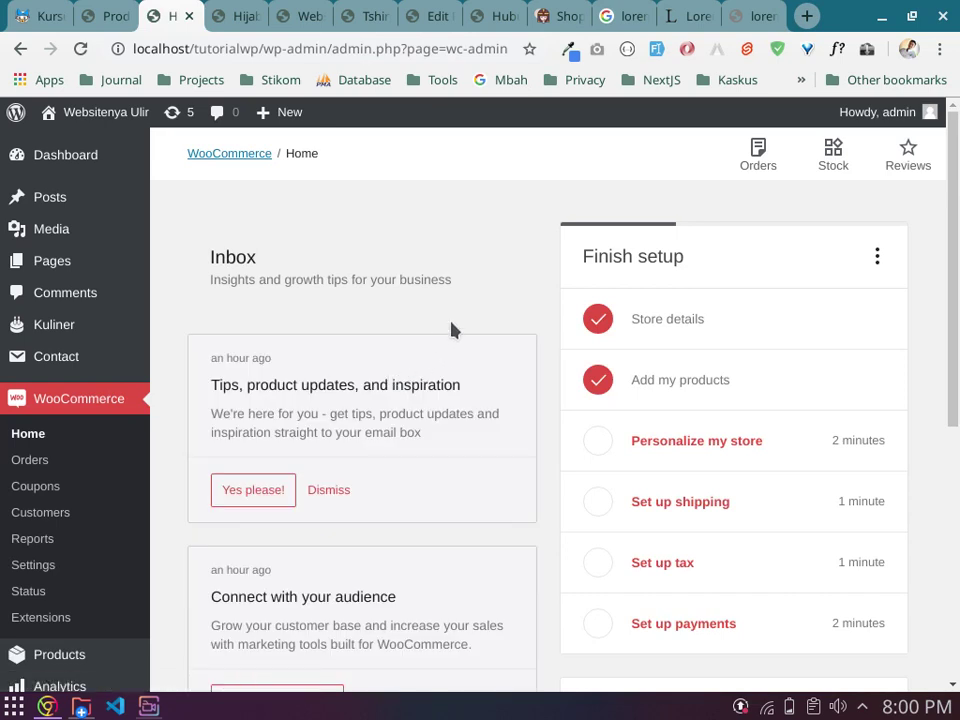
scroll(512, 328, "down", 1)
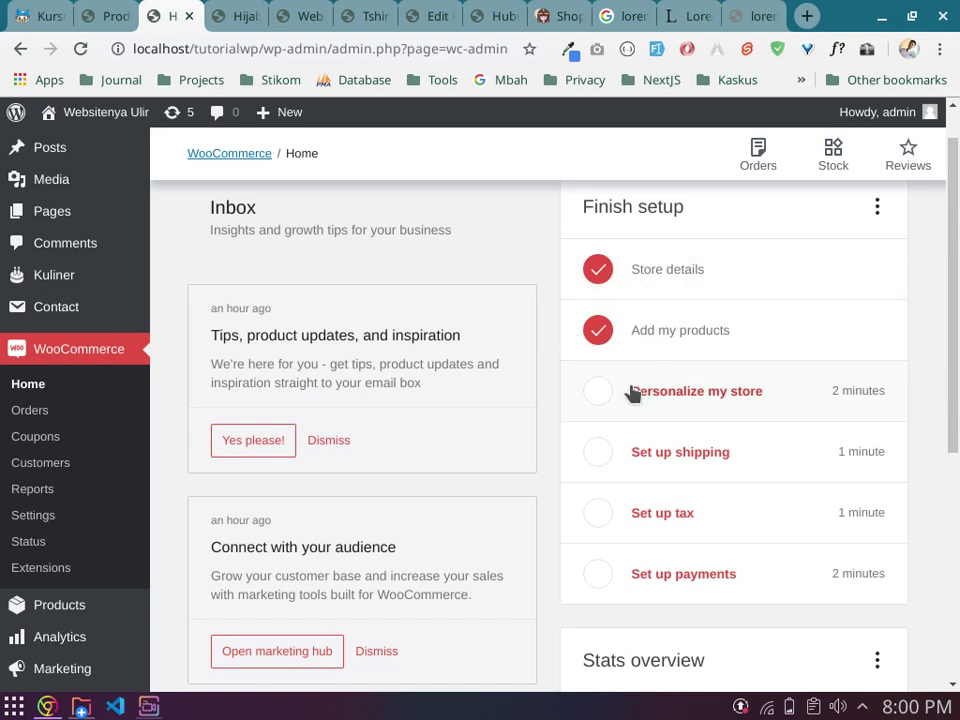
left_click(694, 396)
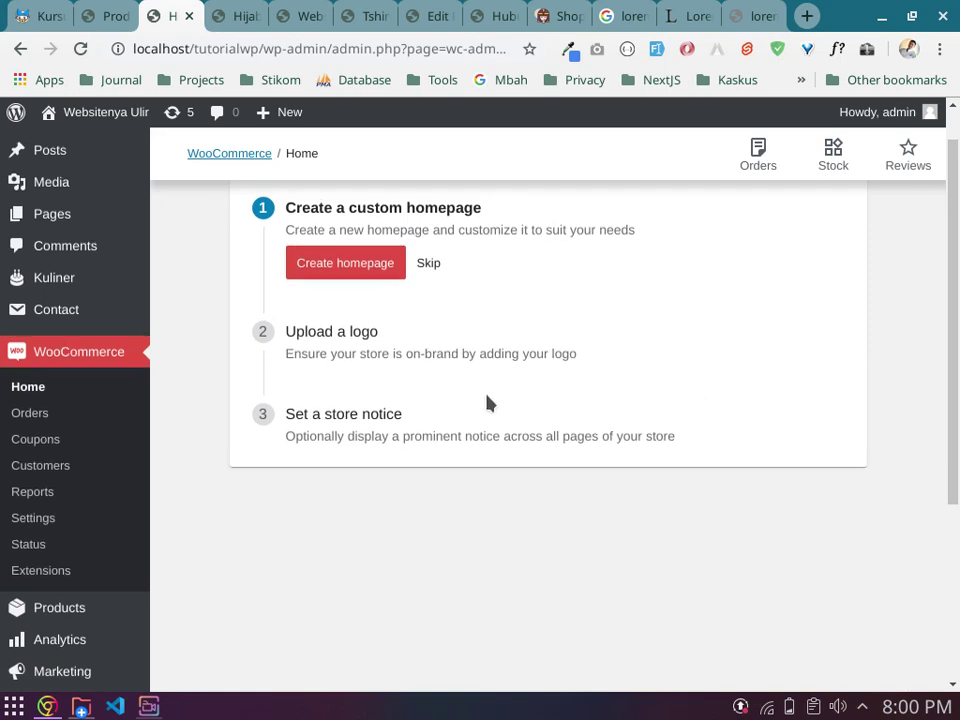
scroll(486, 401, "up", 1)
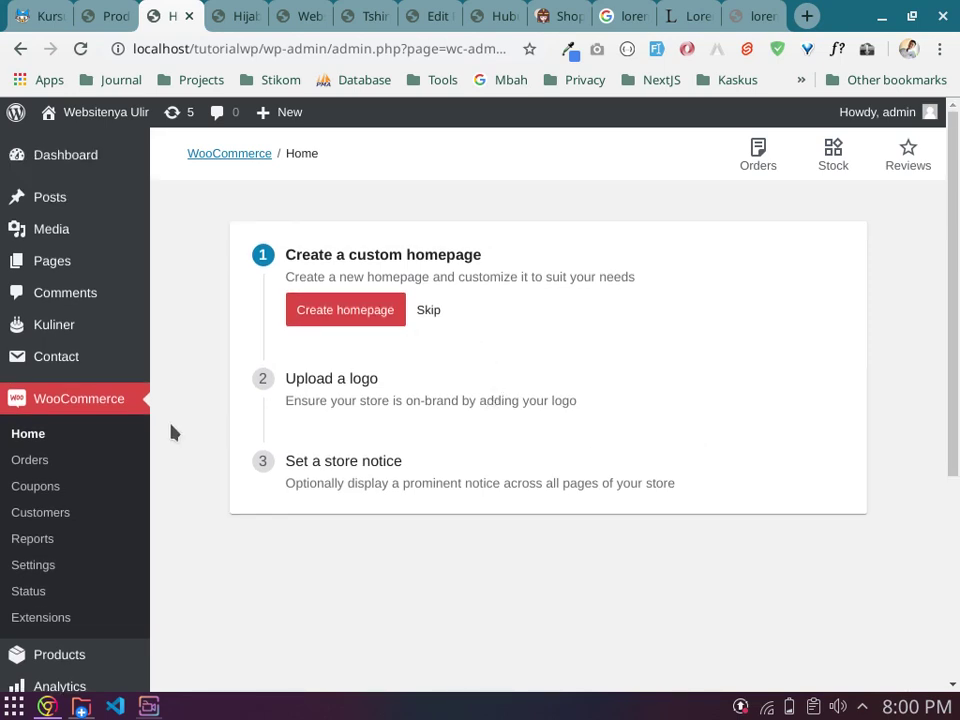
left_click(36, 399)
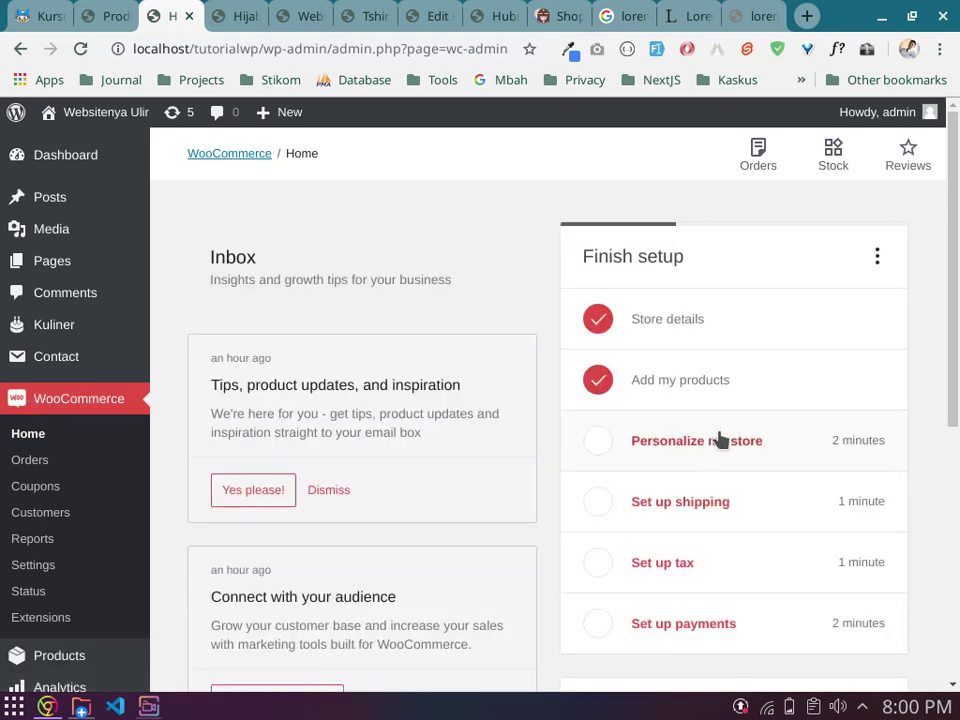
Step: Start the Set up tax task and choose Configure for the tax rates
scroll(740, 440, "down", 1)
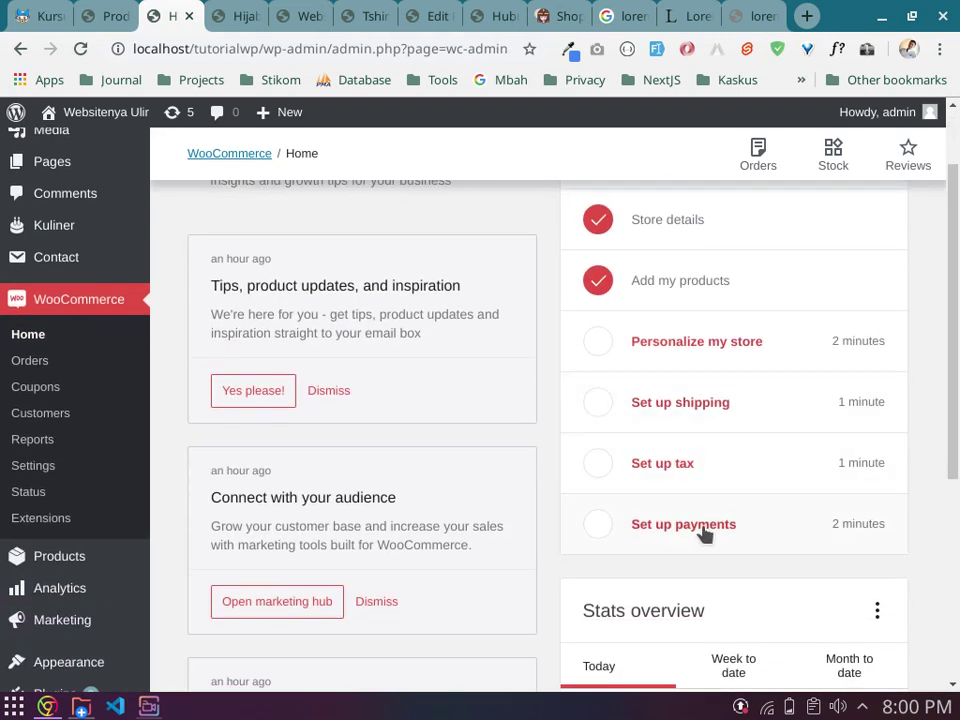
left_click(678, 470)
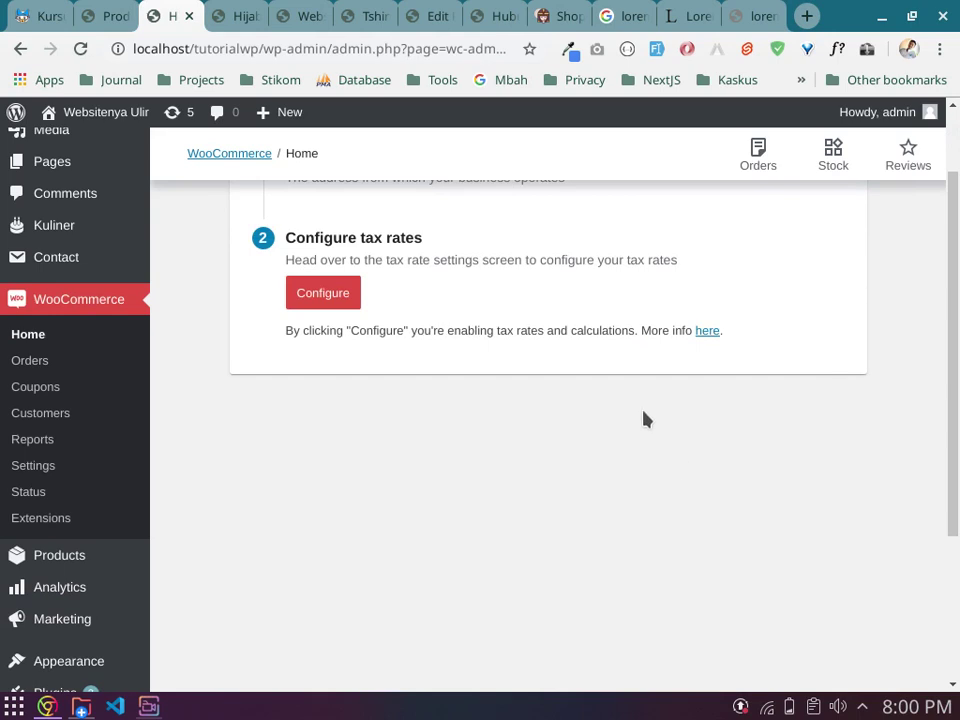
scroll(645, 420, "up", 2)
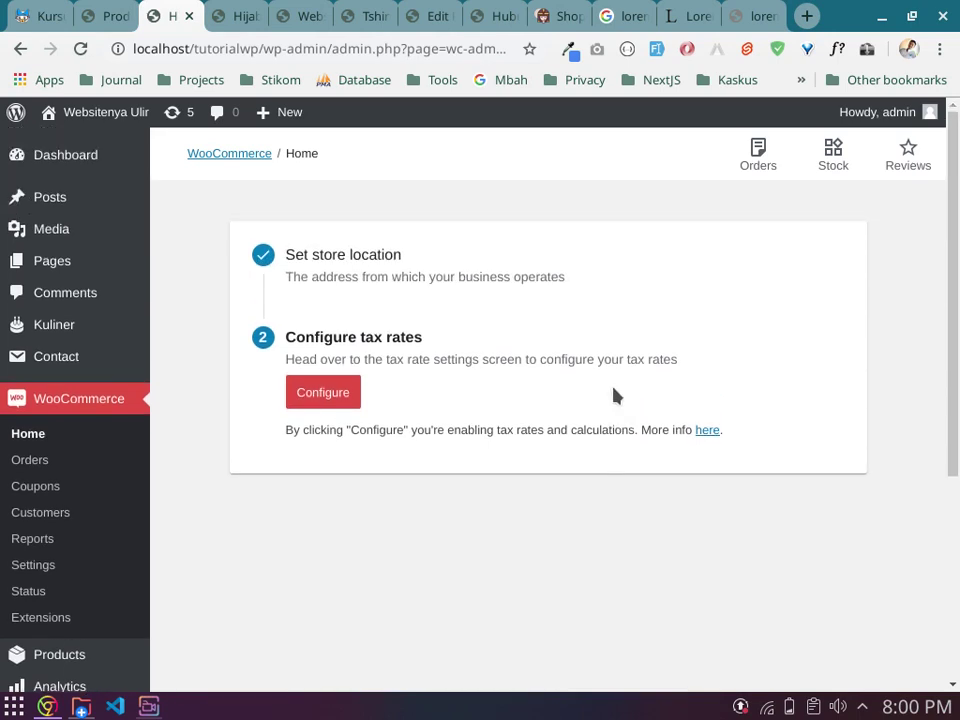
left_click(314, 398)
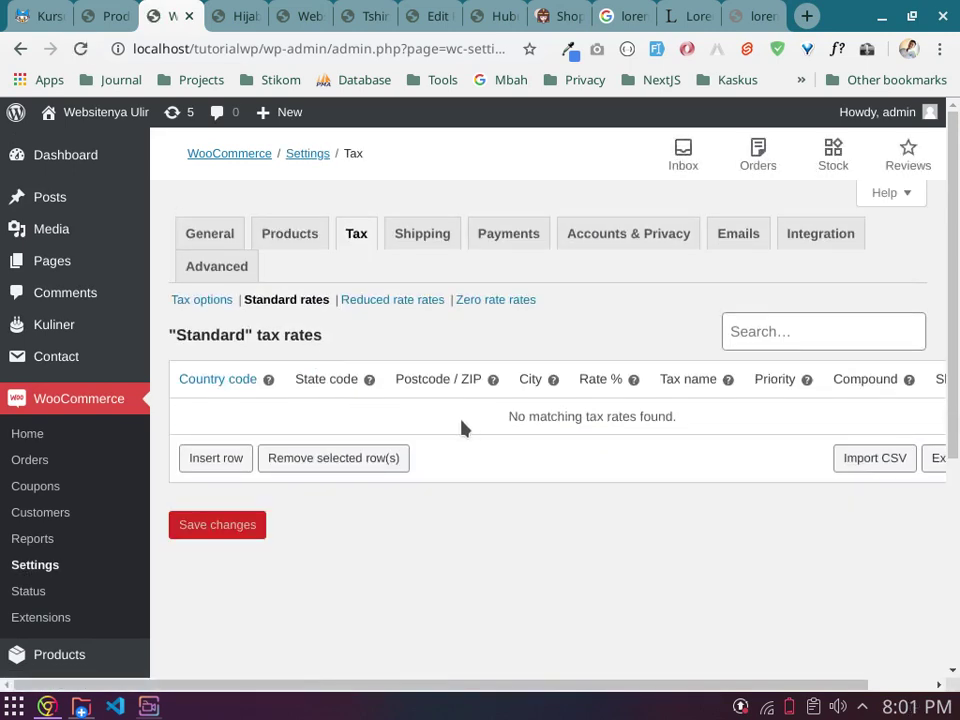
Step: Open Tax options and leave Calculate tax based on set to Customer shipping address
left_click(216, 303)
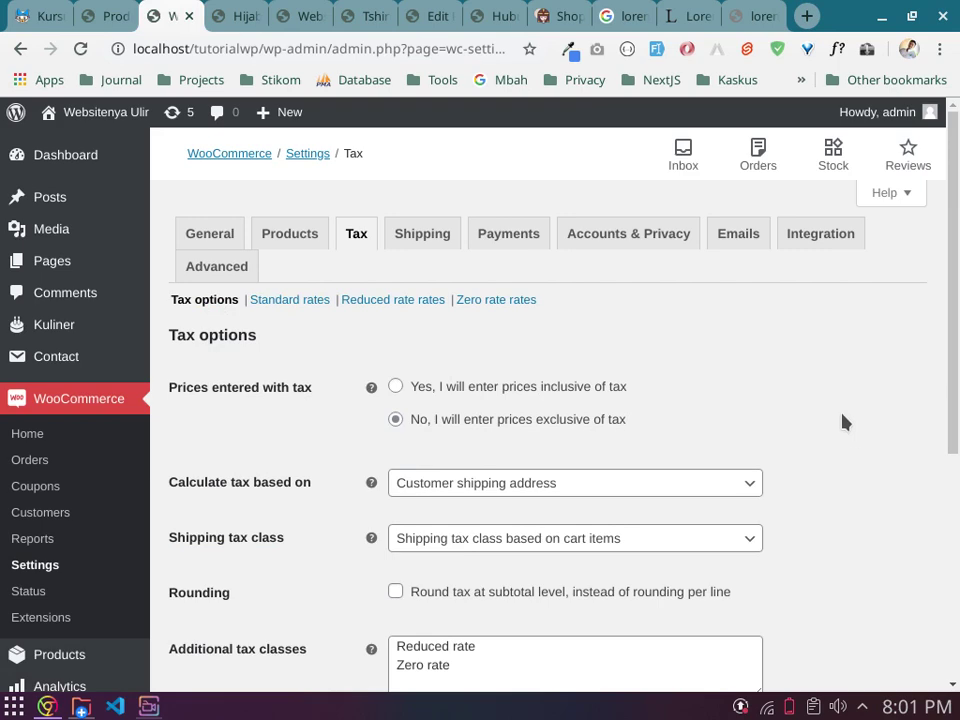
scroll(843, 423, "down", 1)
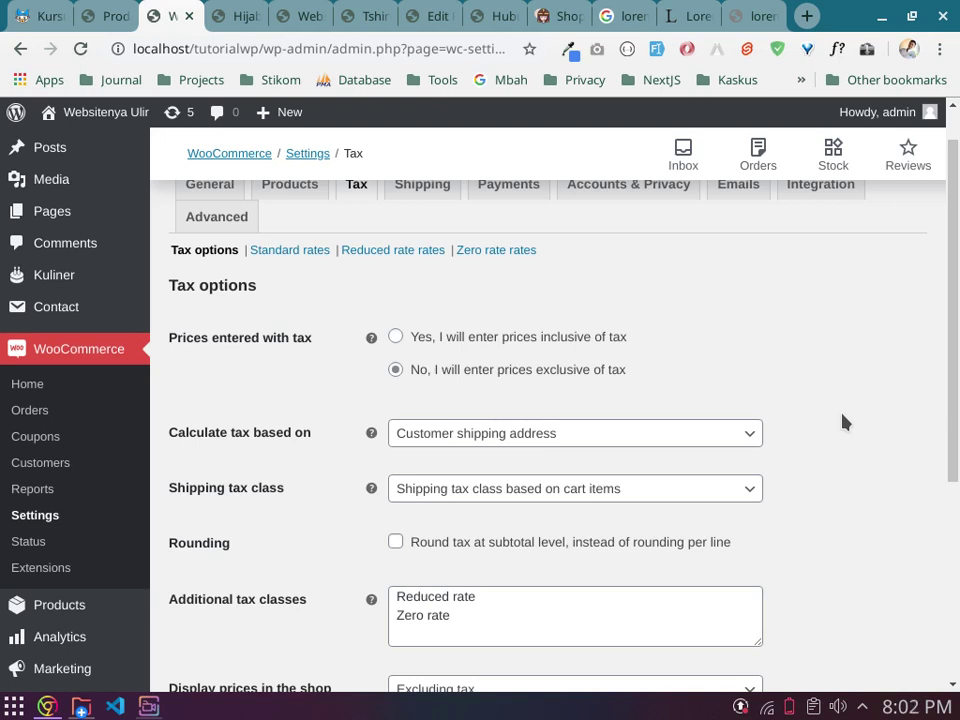
scroll(843, 422, "down", 3)
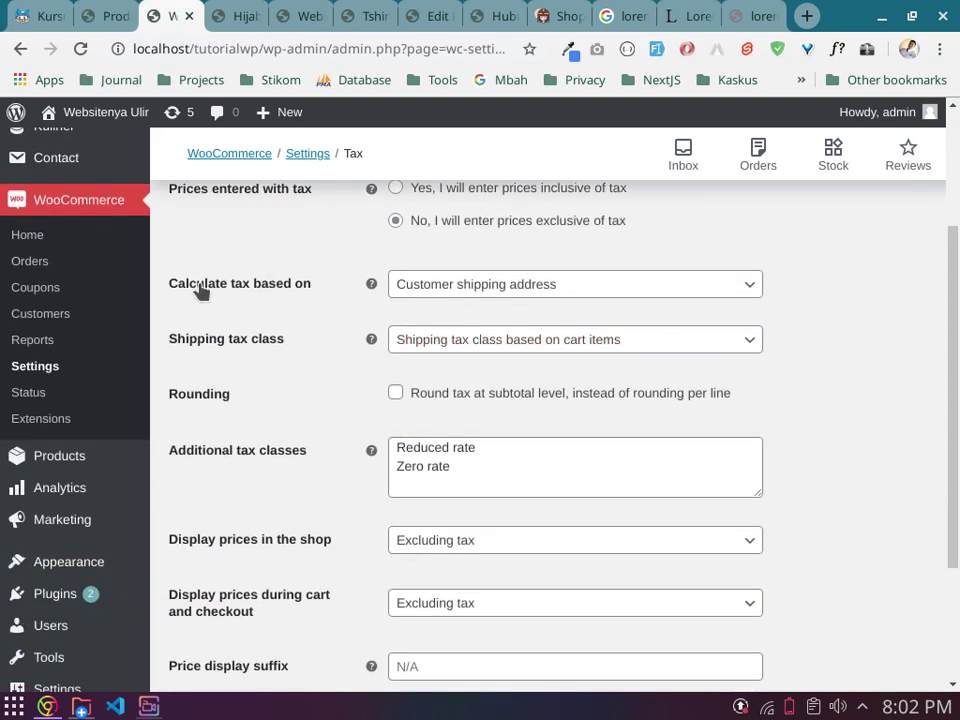
left_click(533, 289)
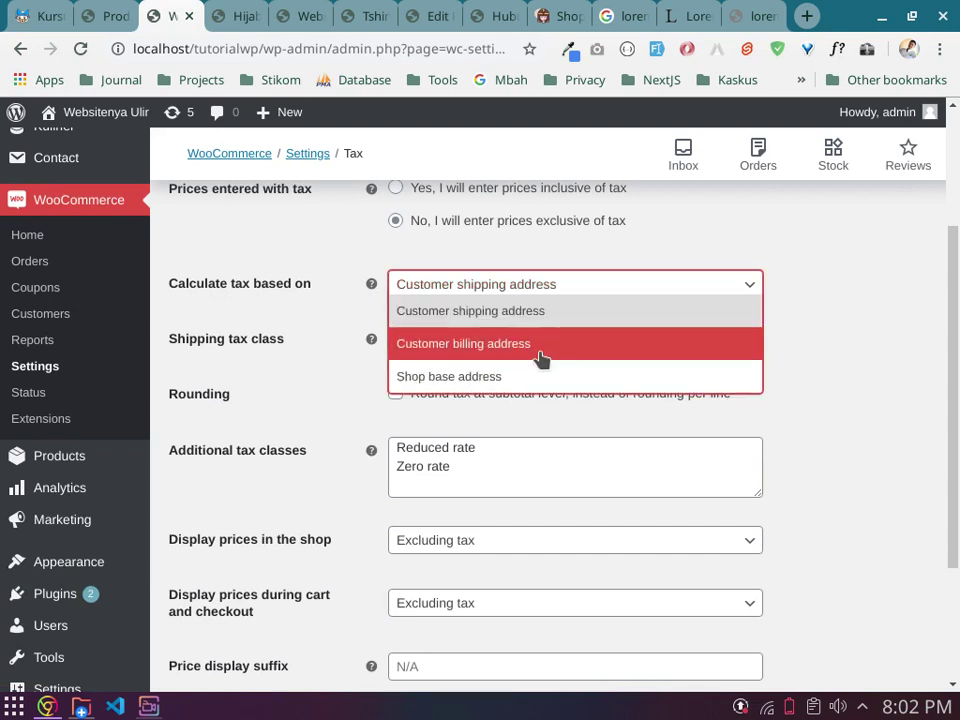
left_click(877, 336)
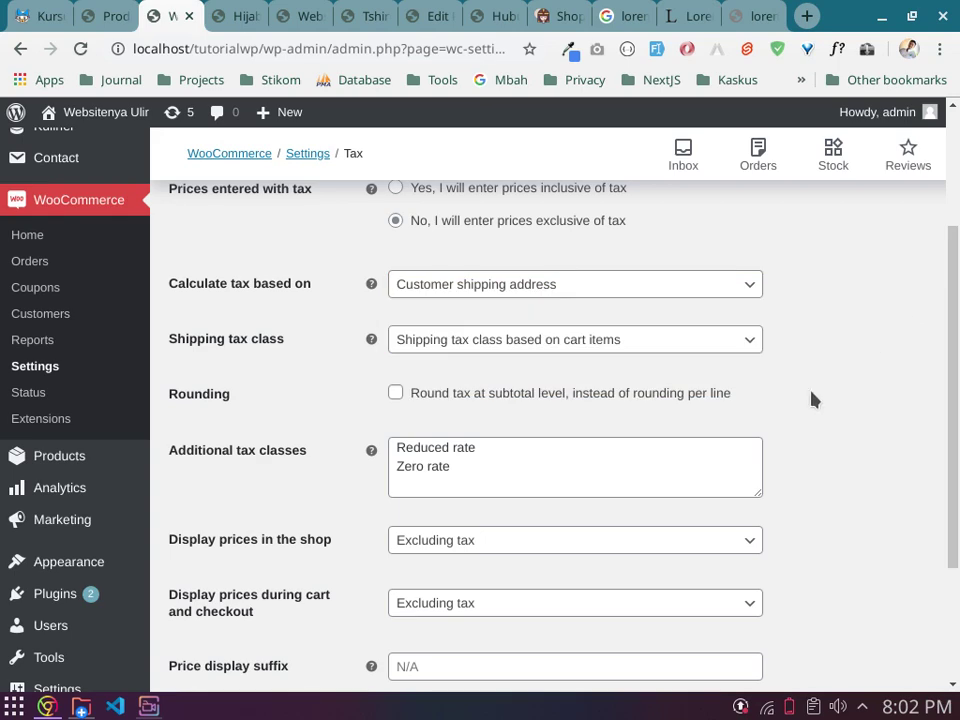
scroll(810, 399, "up", 3)
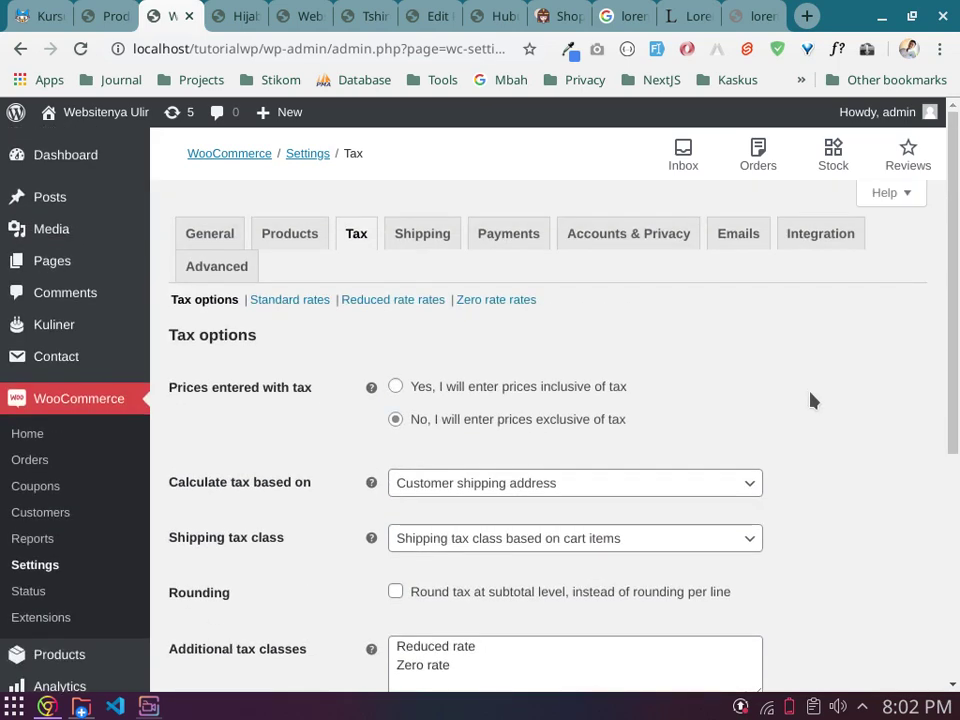
left_click(418, 237)
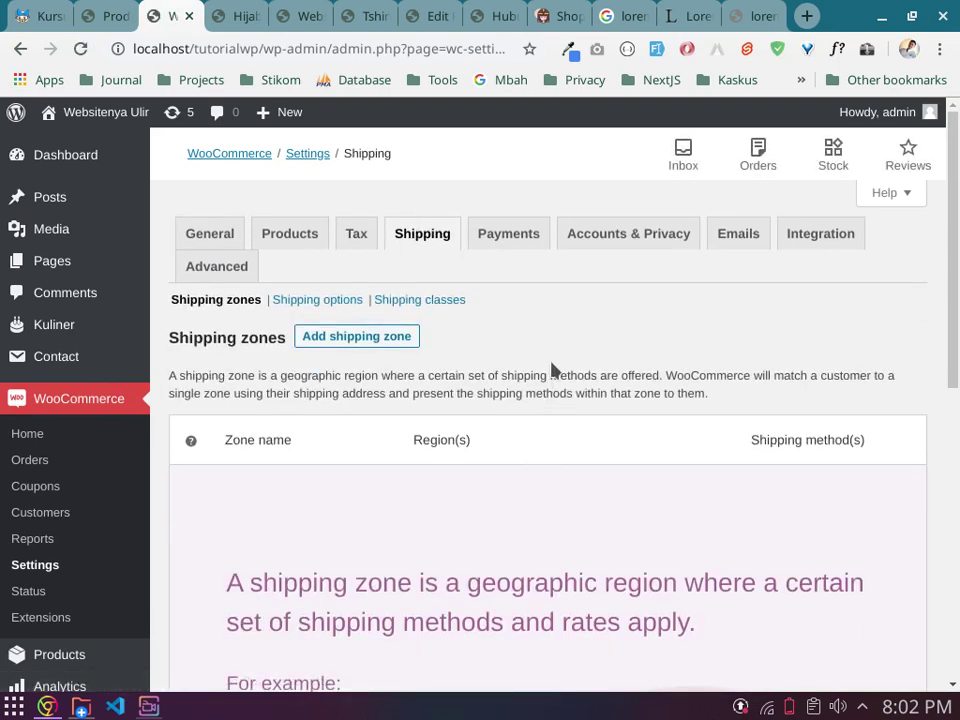
Step: Review the empty shipping zones list, then the Shipping options page
scroll(553, 369, "down", 3)
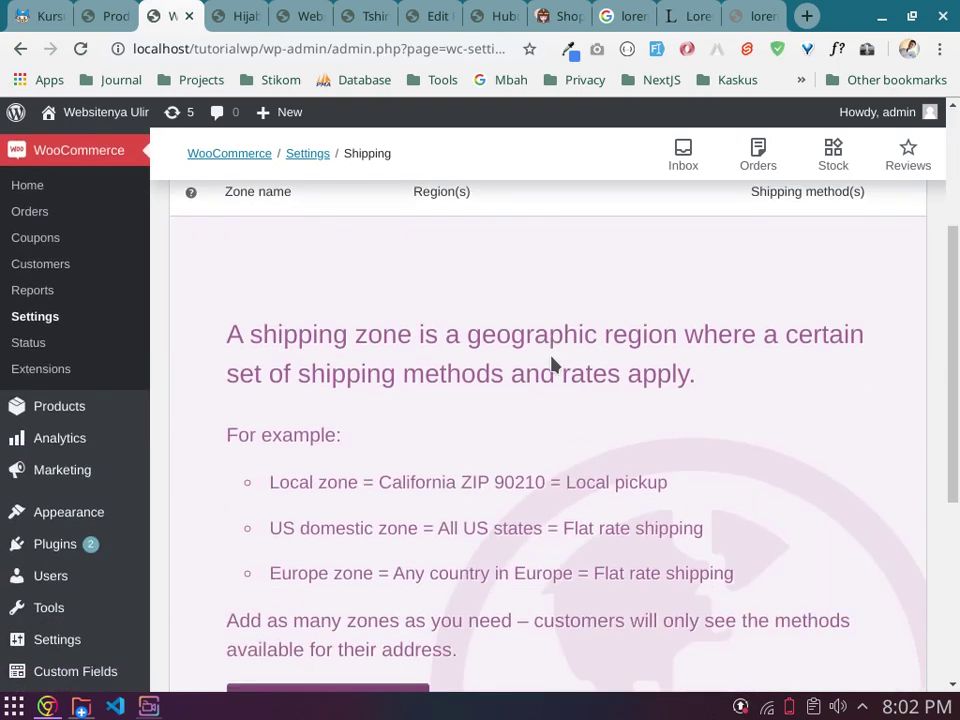
scroll(553, 366, "down", 3)
scroll(553, 366, "up", 5)
scroll(552, 365, "up", 3)
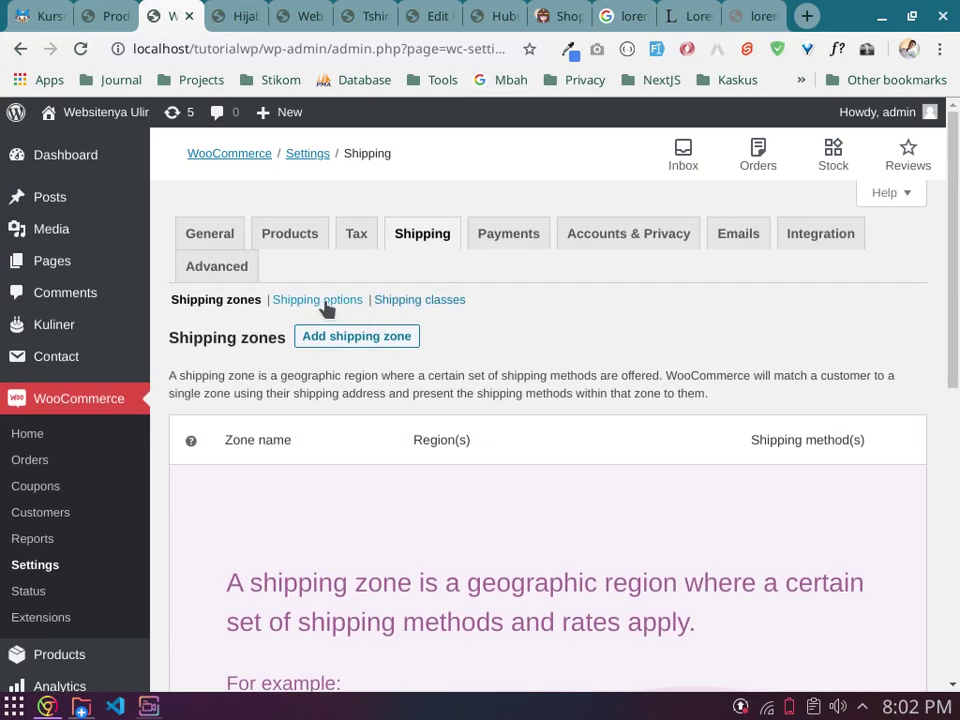
left_click(331, 307)
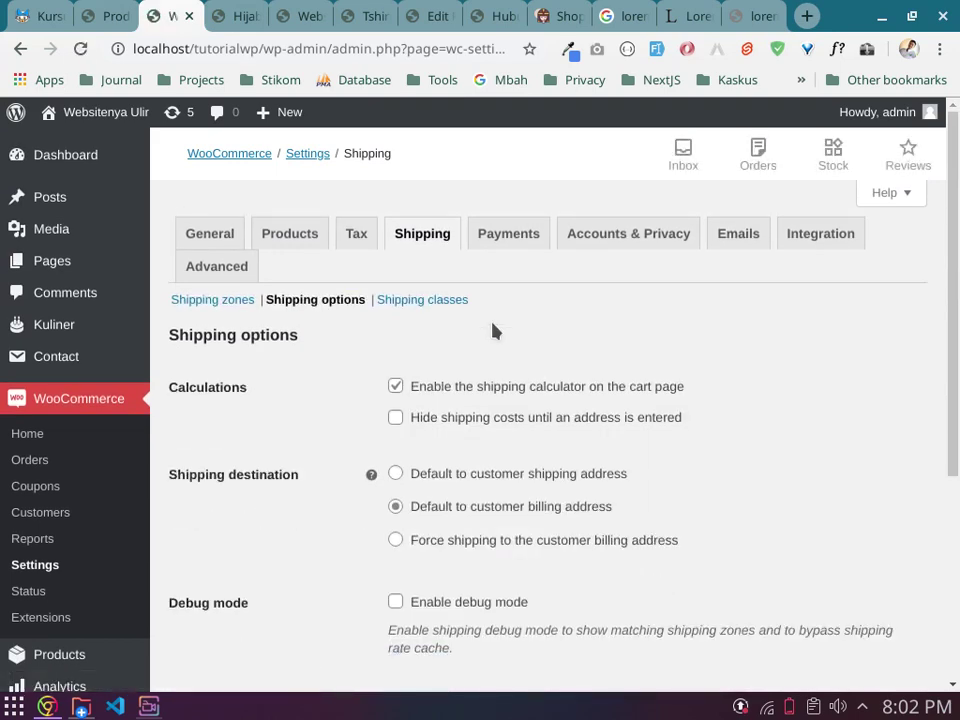
scroll(493, 330, "down", 3)
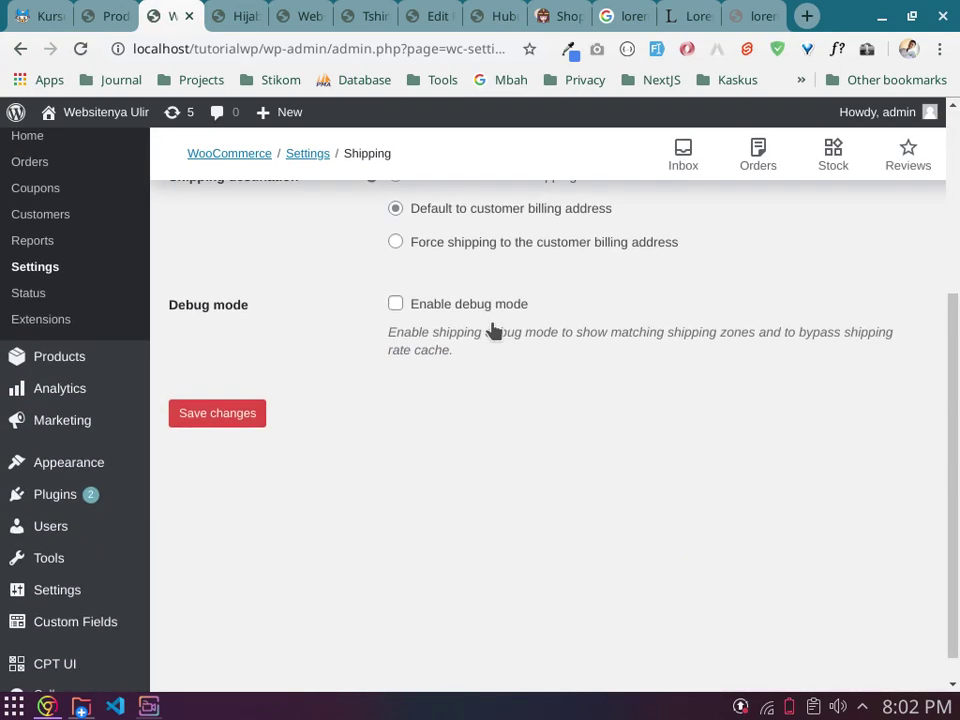
scroll(493, 330, "up", 3)
Step: View Shipping classes, return to Shipping options, then check the General store settings
left_click(455, 306)
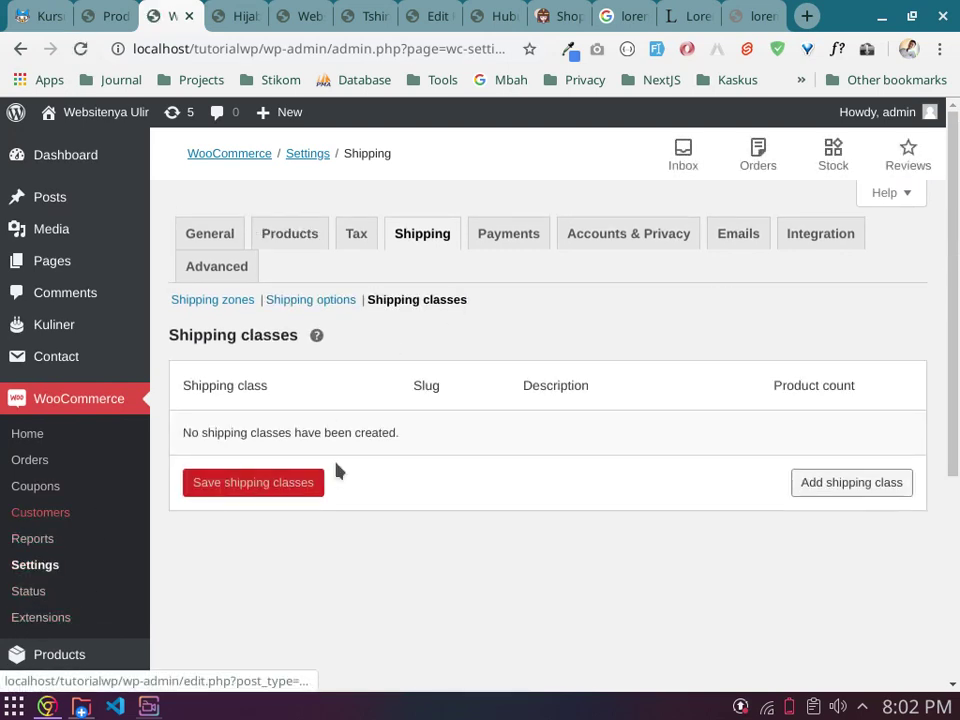
left_click(310, 312)
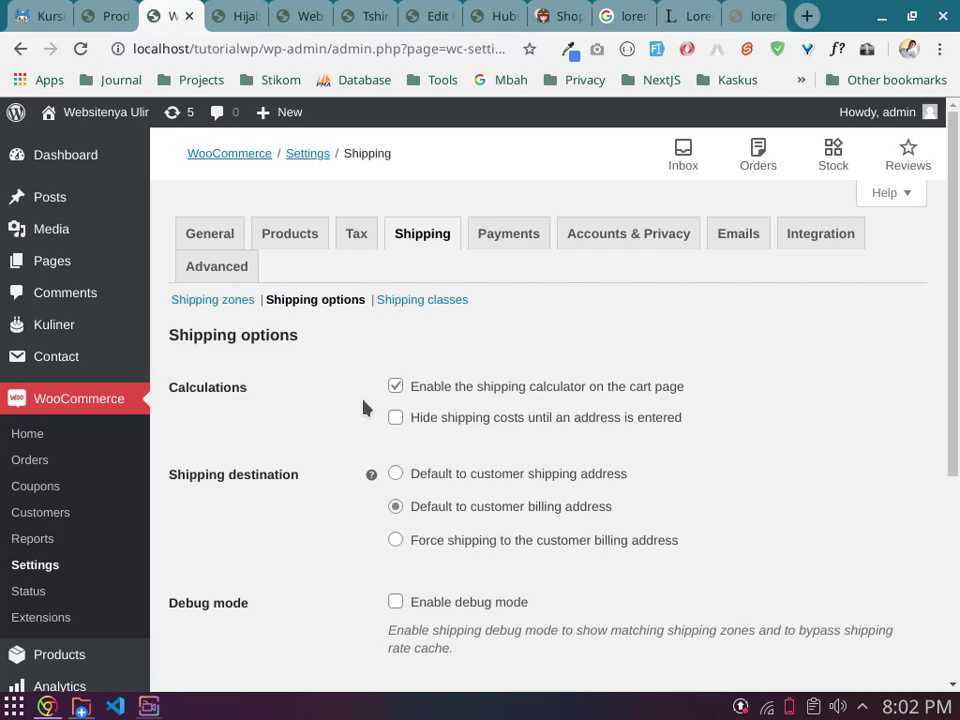
scroll(400, 423, "down", 3)
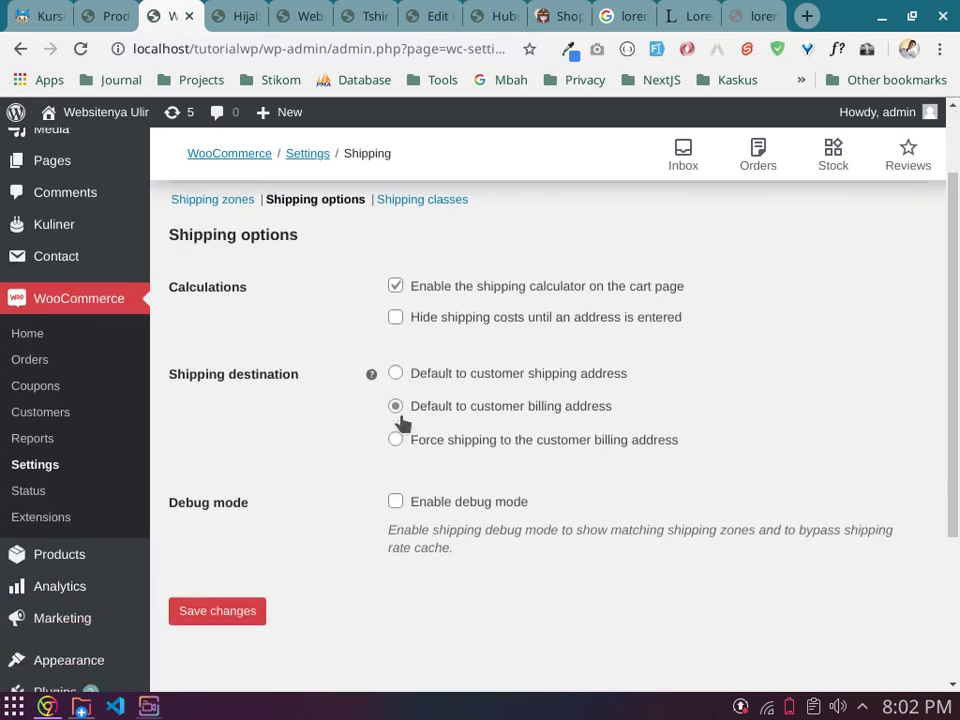
scroll(405, 424, "up", 3)
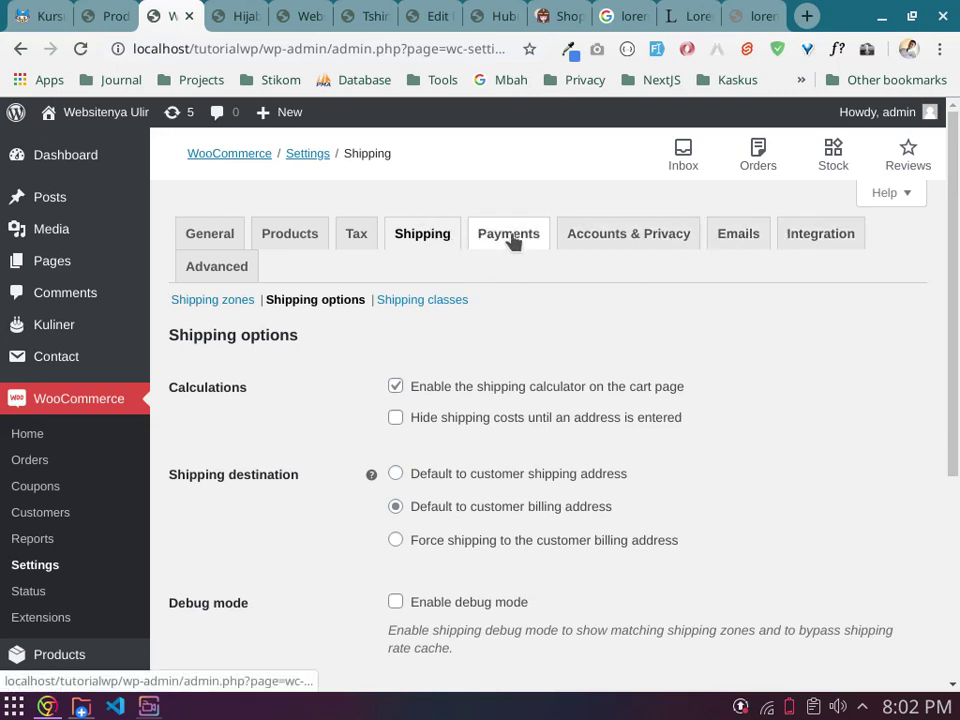
left_click(222, 235)
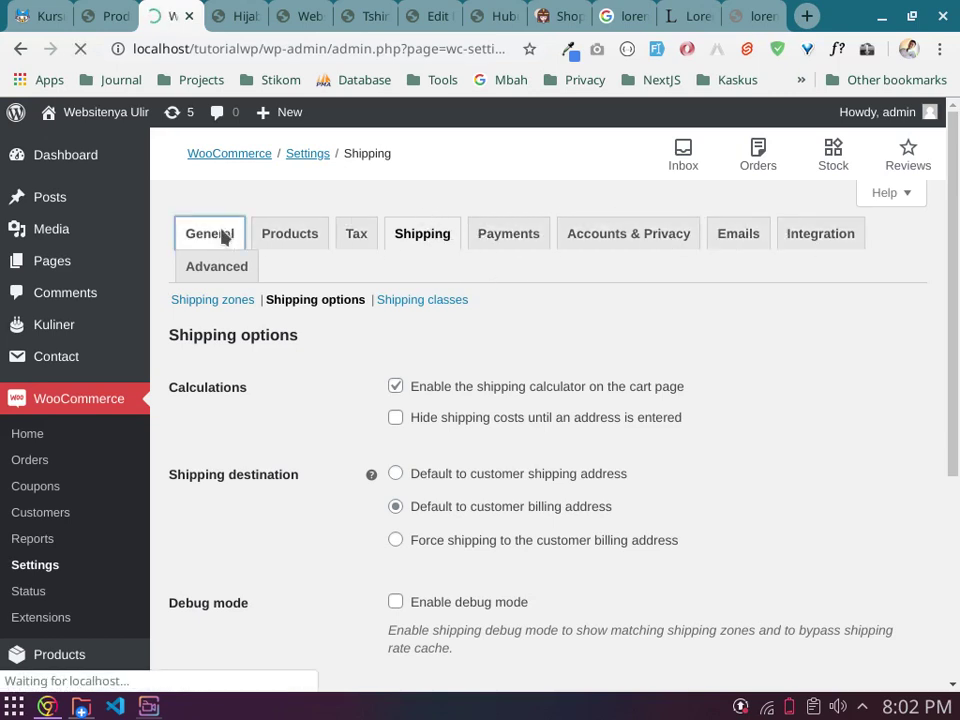
scroll(285, 362, "down", 4)
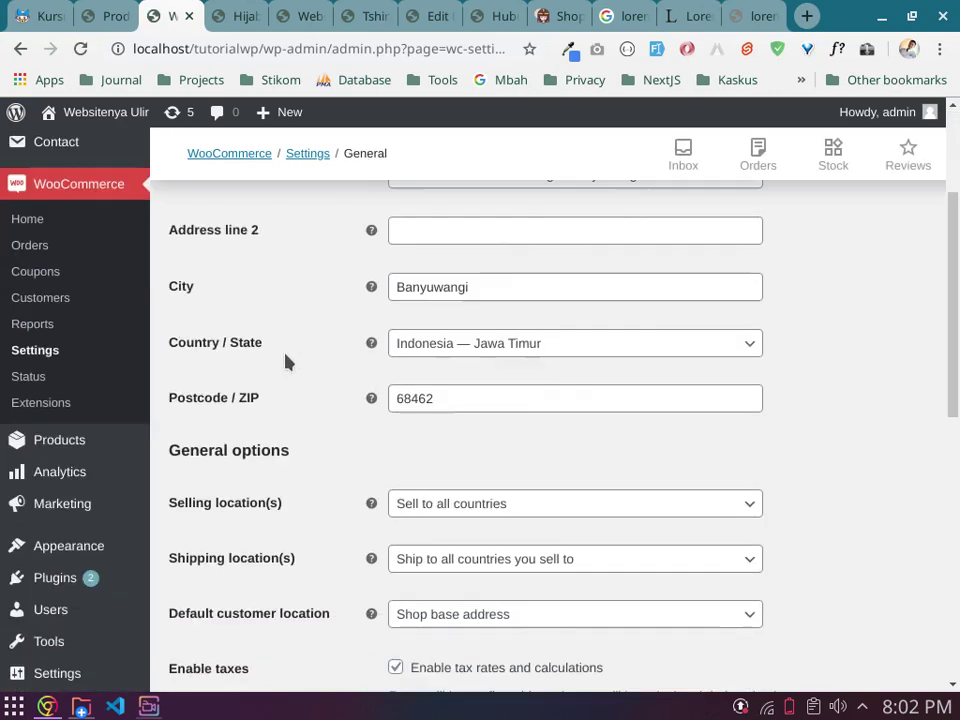
scroll(285, 361, "up", 4)
Step: Go to WooCommerce's Payments settings and switch on Direct bank transfer, leaving other methods off
left_click(434, 237)
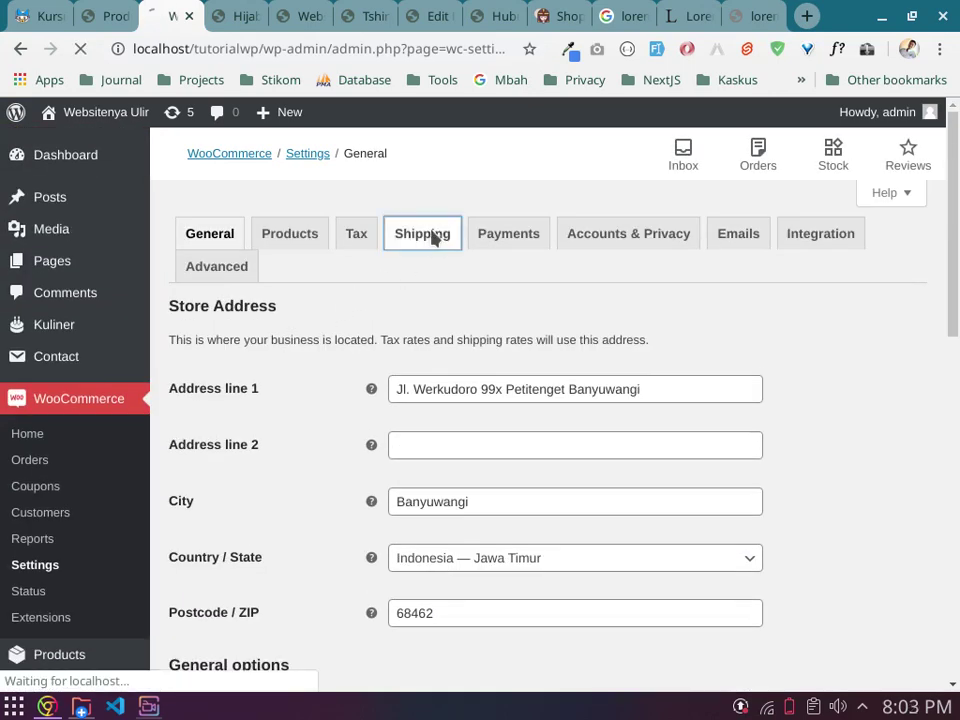
left_click(511, 242)
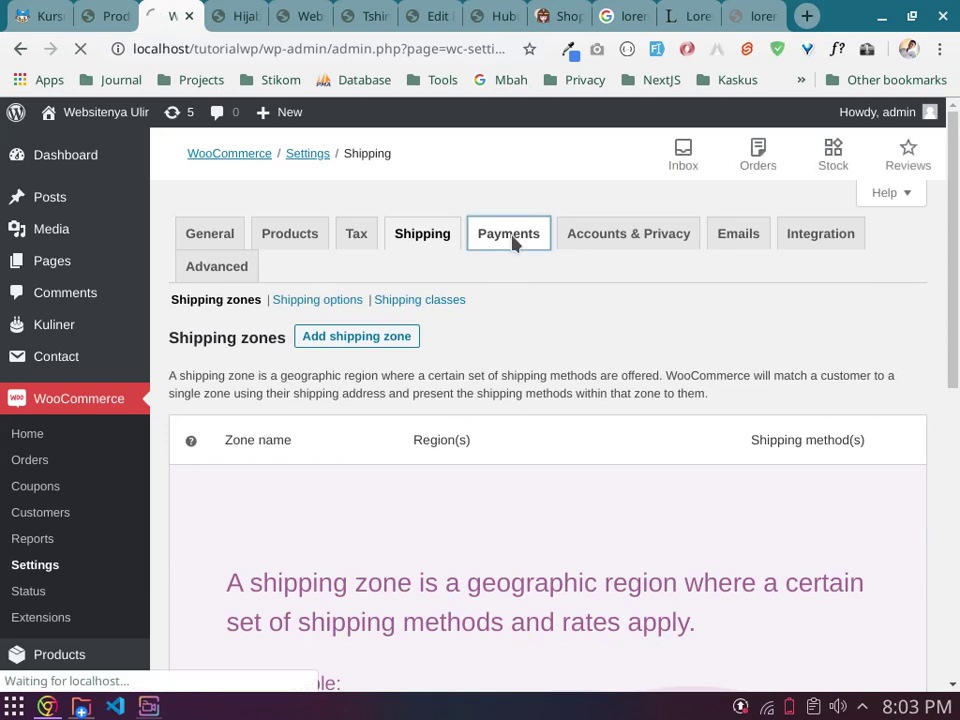
scroll(546, 360, "down", 3)
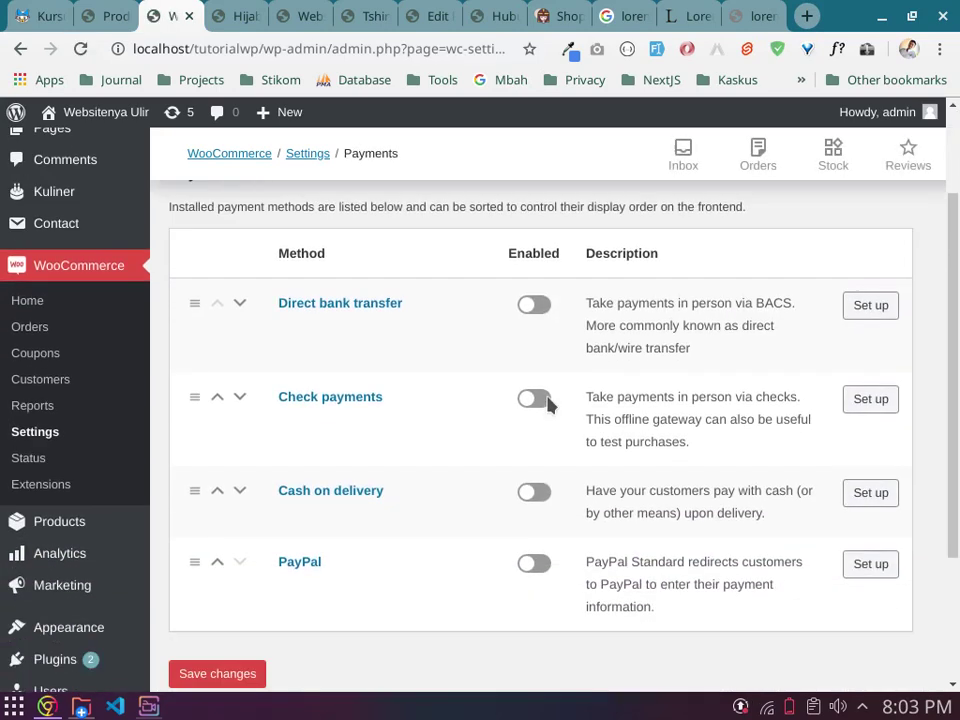
scroll(540, 390, "down", 1)
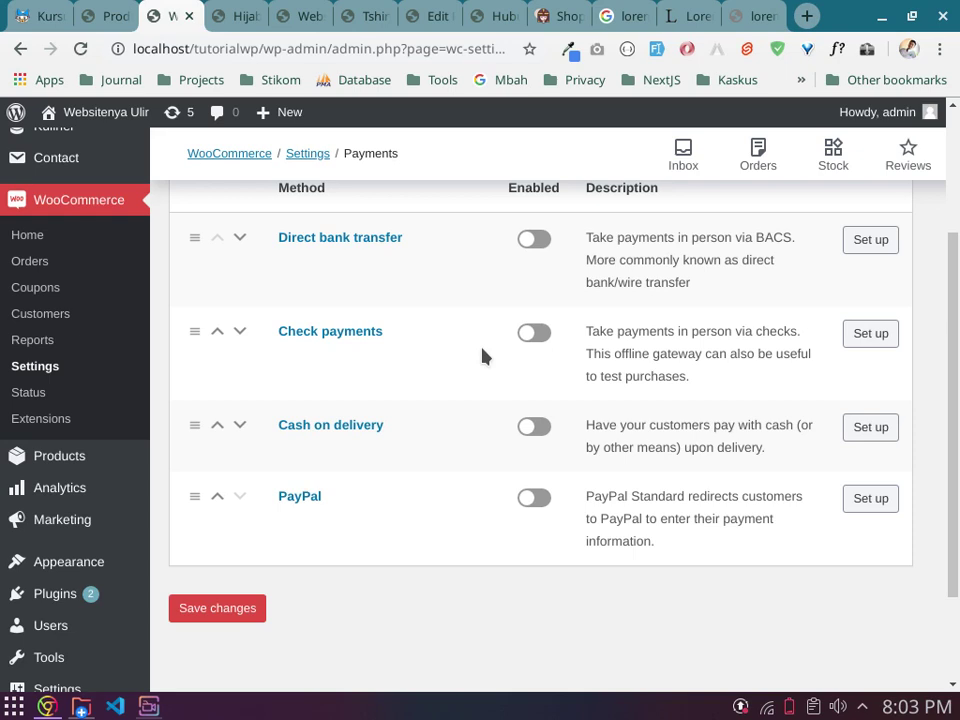
scroll(400, 325, "up", 1)
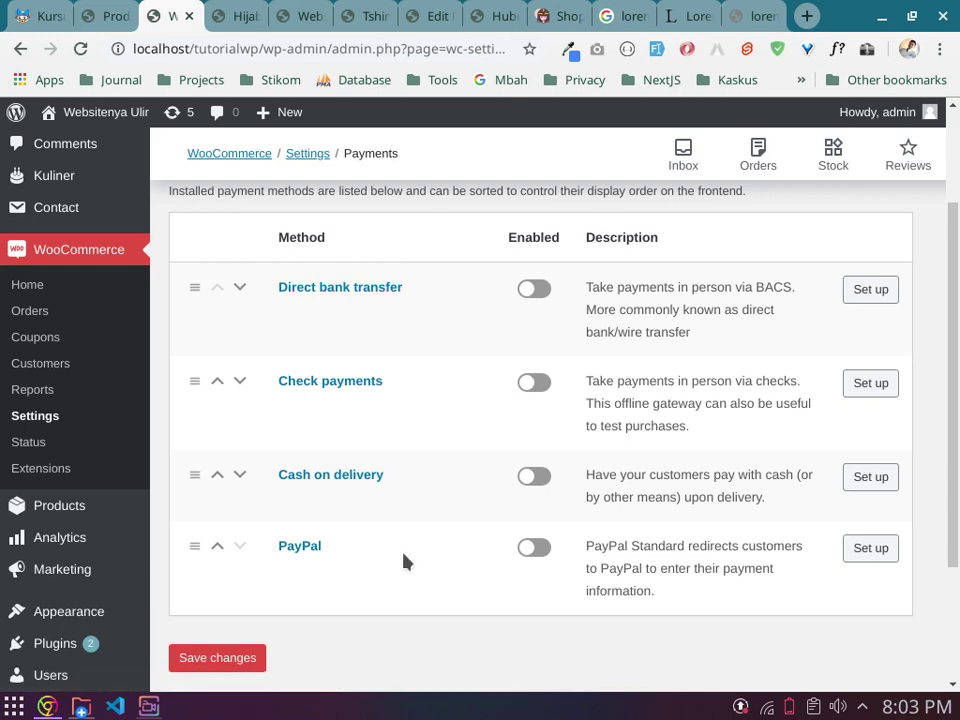
scroll(403, 560, "up", 3)
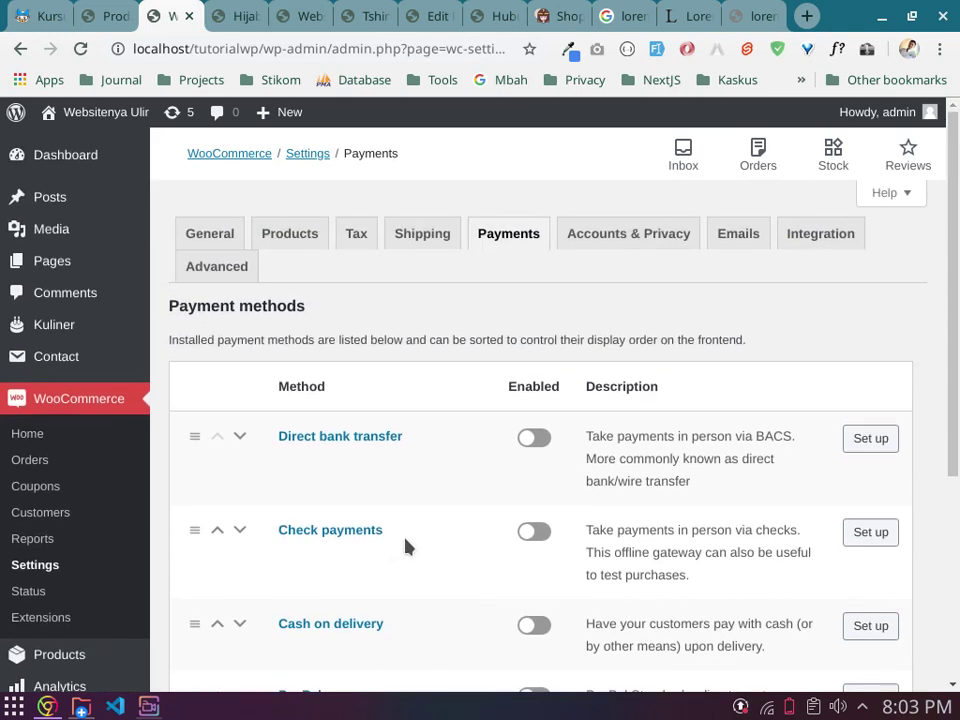
scroll(410, 543, "down", 1)
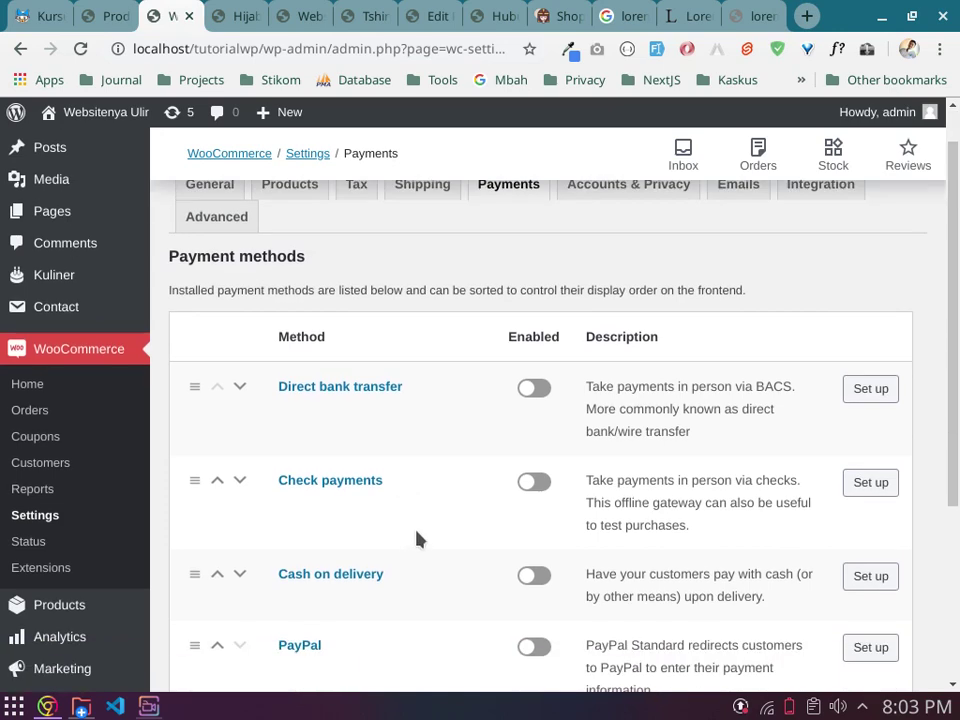
scroll(420, 537, "down", 1)
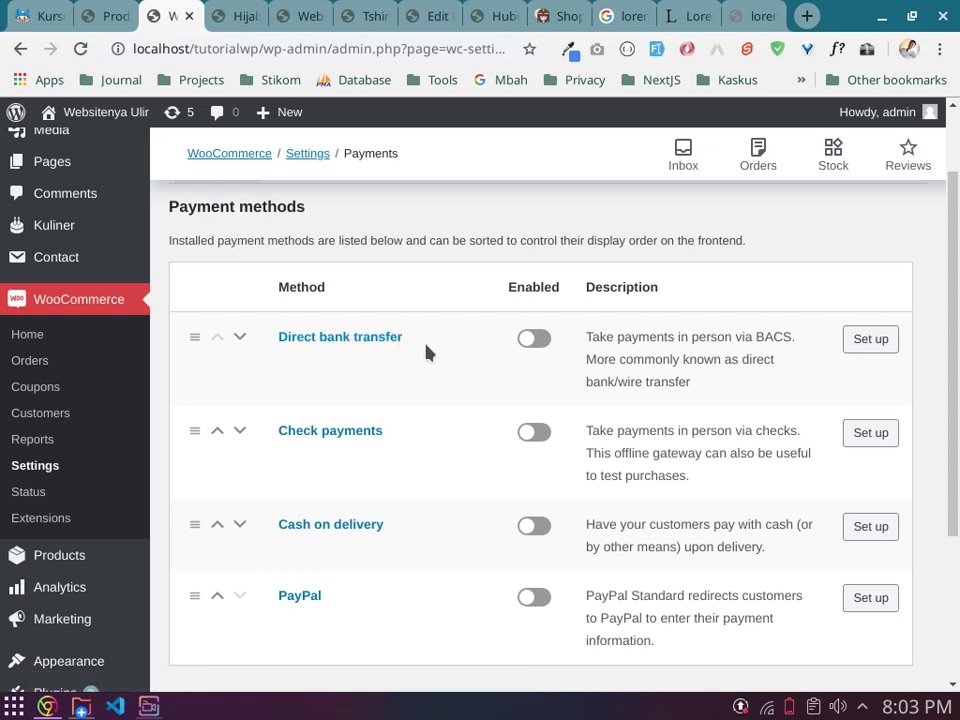
left_click(527, 338)
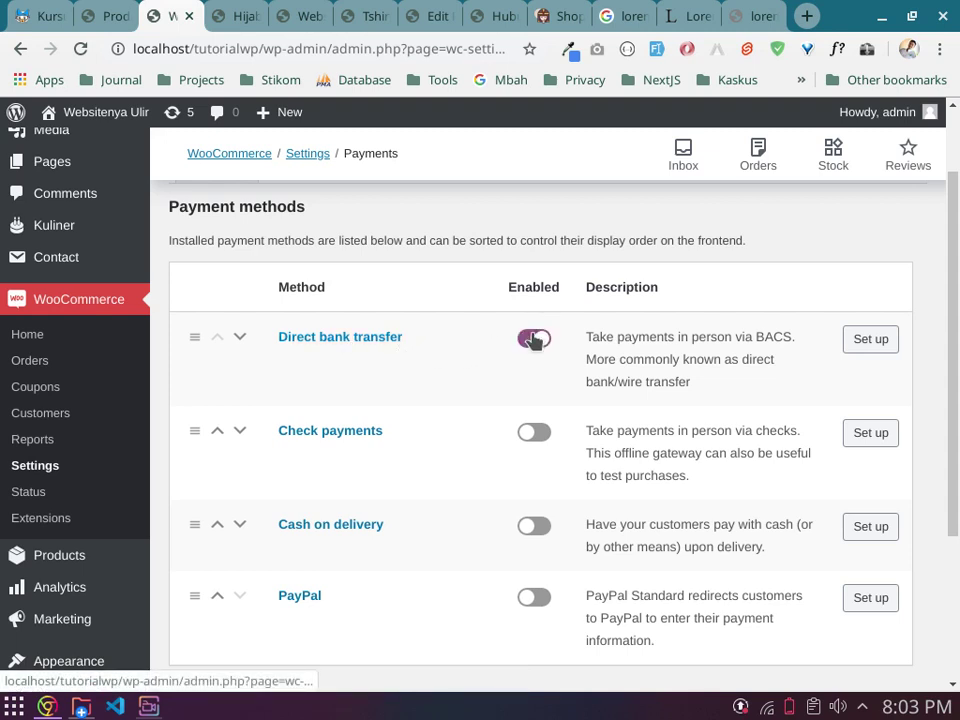
Step: Retitle the Direct bank transfer method to 'Transfer Antar Bank'
left_click(881, 343)
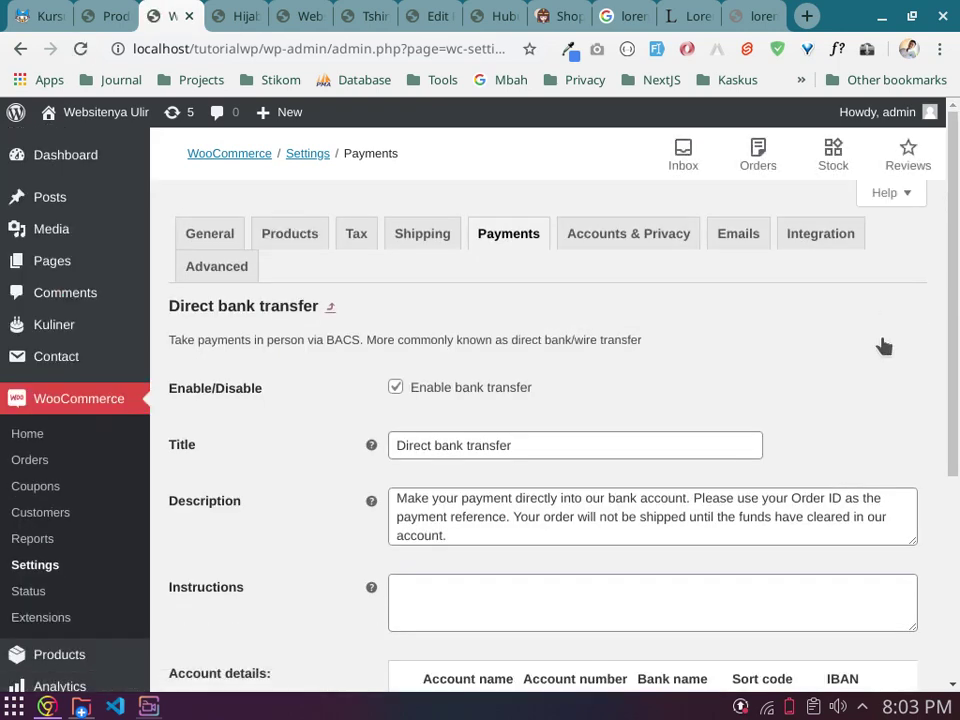
scroll(883, 344, "down", 1)
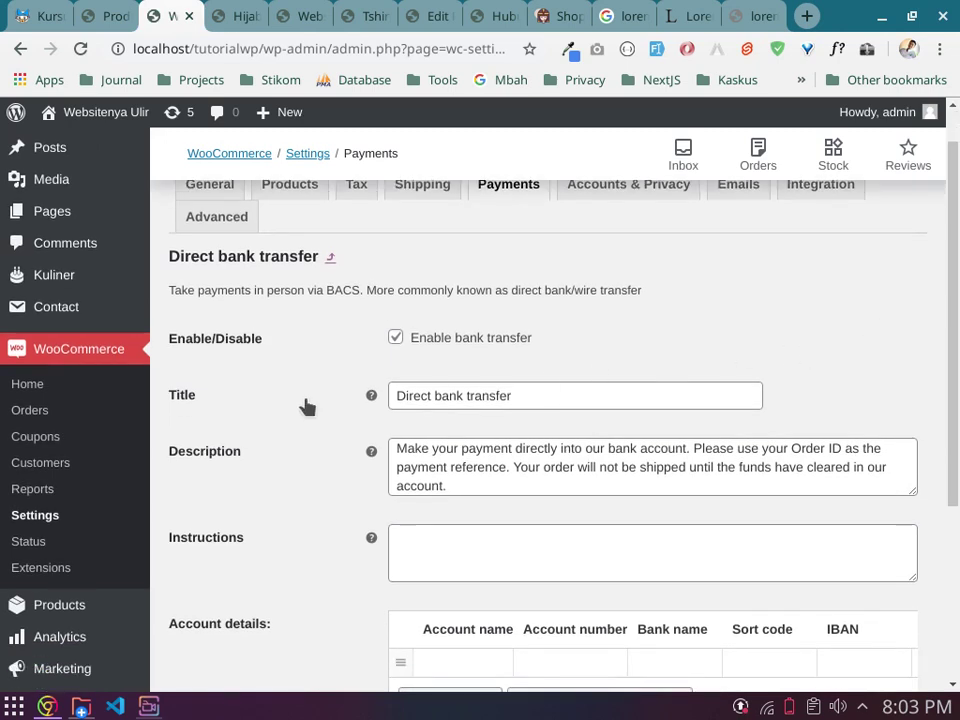
left_click_drag(528, 399, 279, 396)
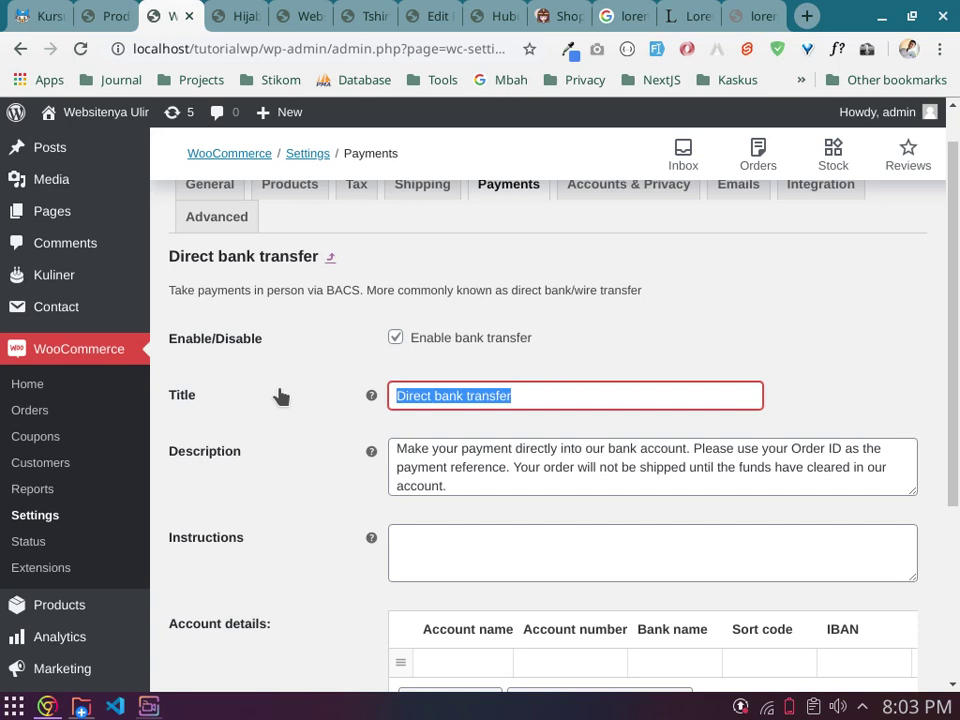
type("Ban")
key("BackSpace")
key("BackSpace")
key("BackSpace")
type("T")
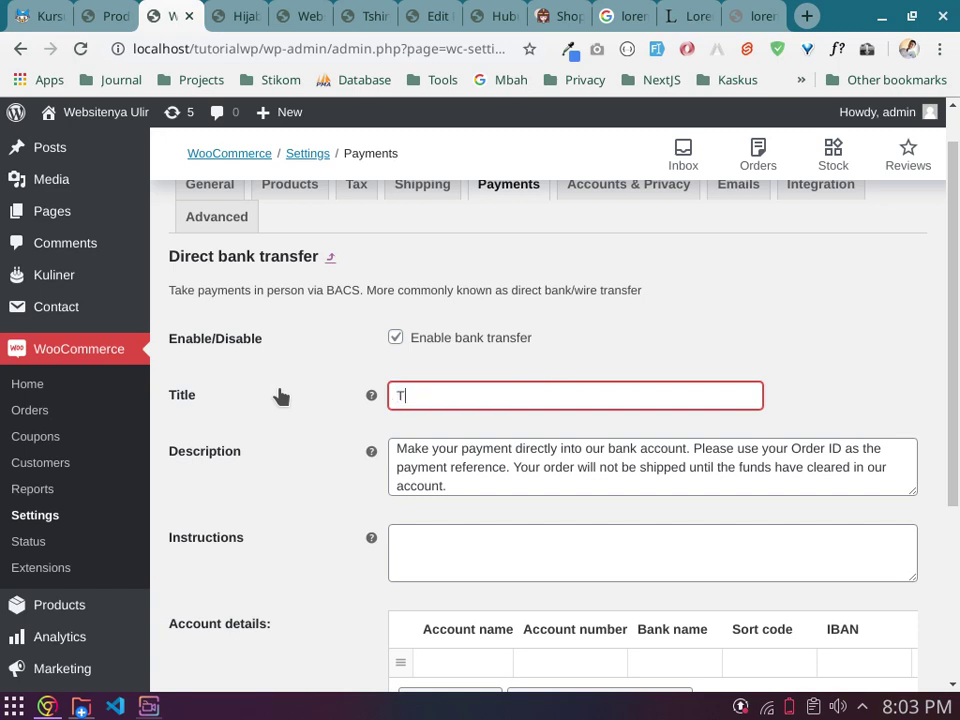
type("ransfer Antar Bank")
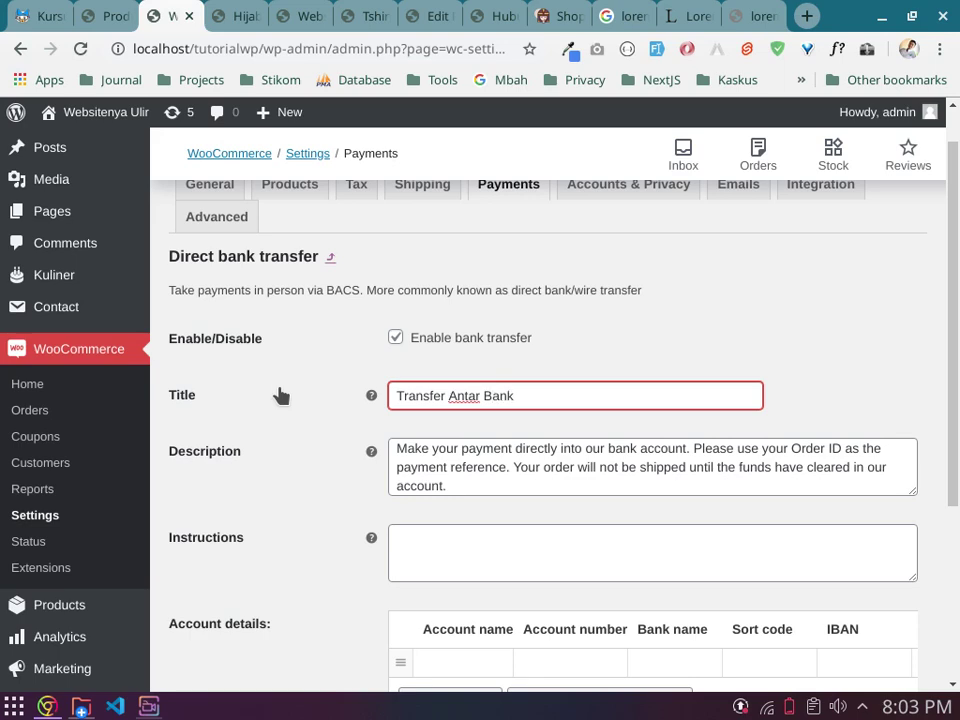
Step: Fill the first account row with the holder's name, account number and bank BRI
scroll(364, 392, "down", 3)
scroll(540, 364, "down", 1)
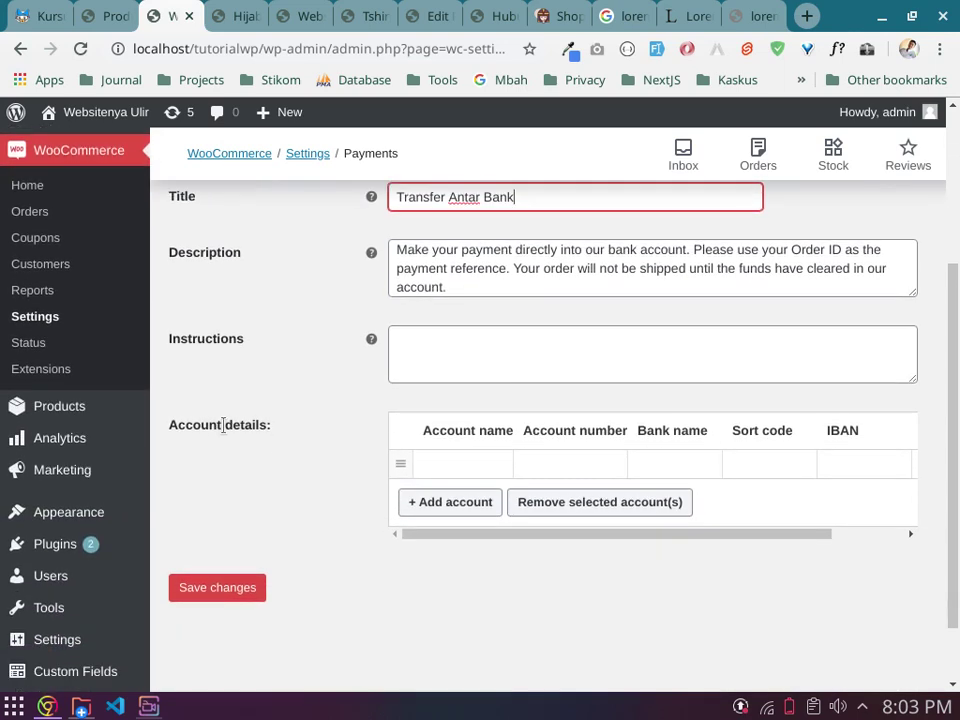
left_click(457, 465)
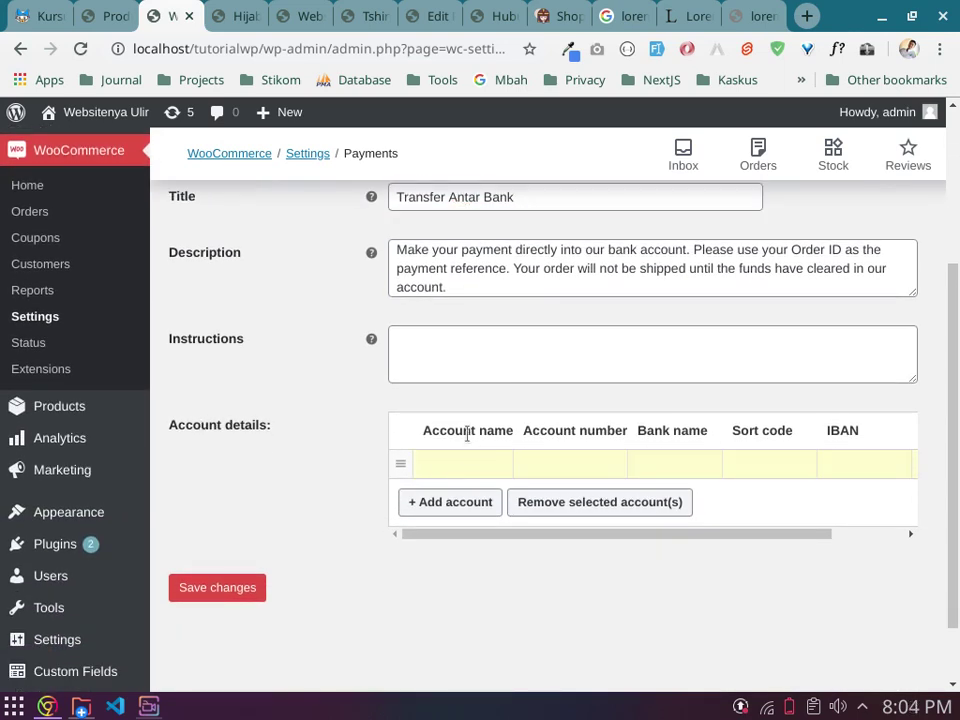
key("Tab")
type("123456789")
key("Tab")
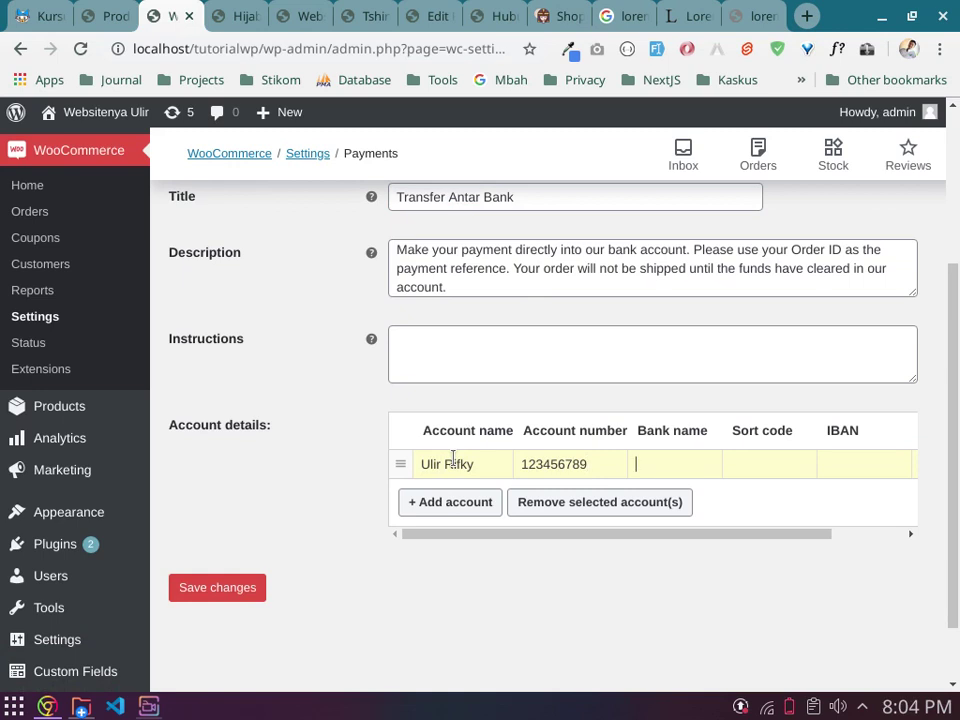
type("BRI")
key("Tab")
key("Tab")
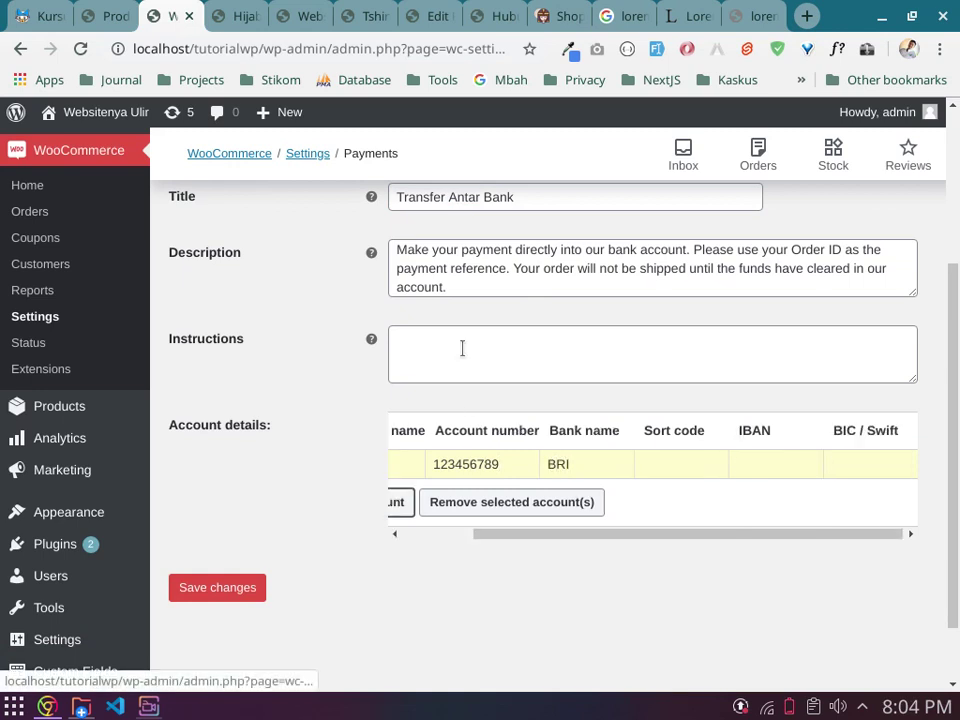
scroll(533, 500, "left", 3)
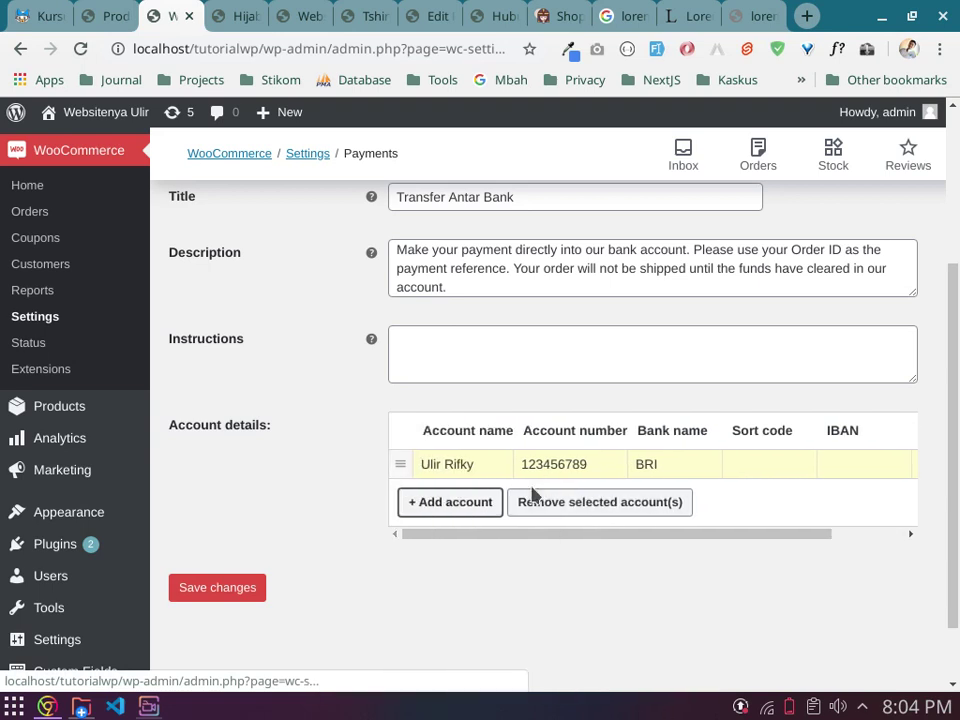
Step: Add a second account row for BCA with the holder's name and number, then save
left_click(422, 507)
left_click(455, 494)
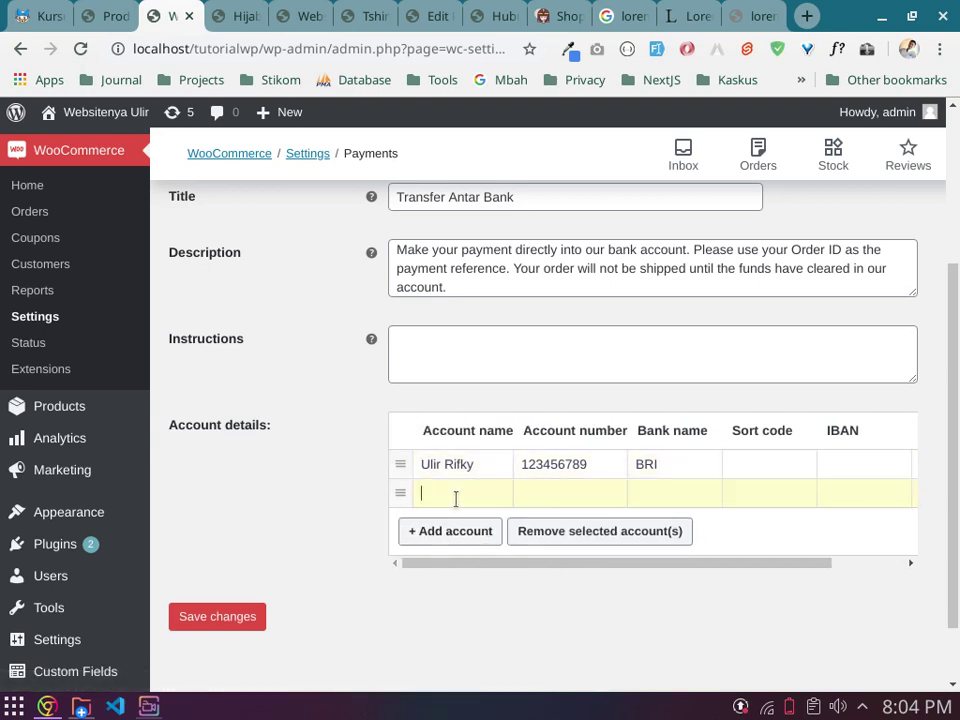
key("Tab")
key("Tab")
type("BCA")
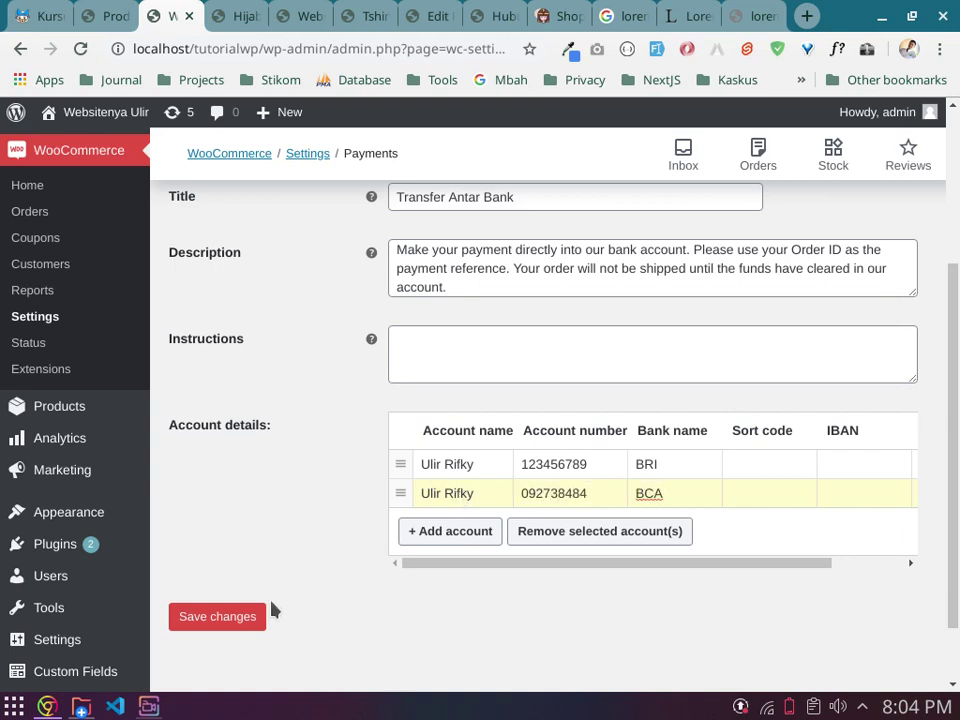
left_click(213, 617)
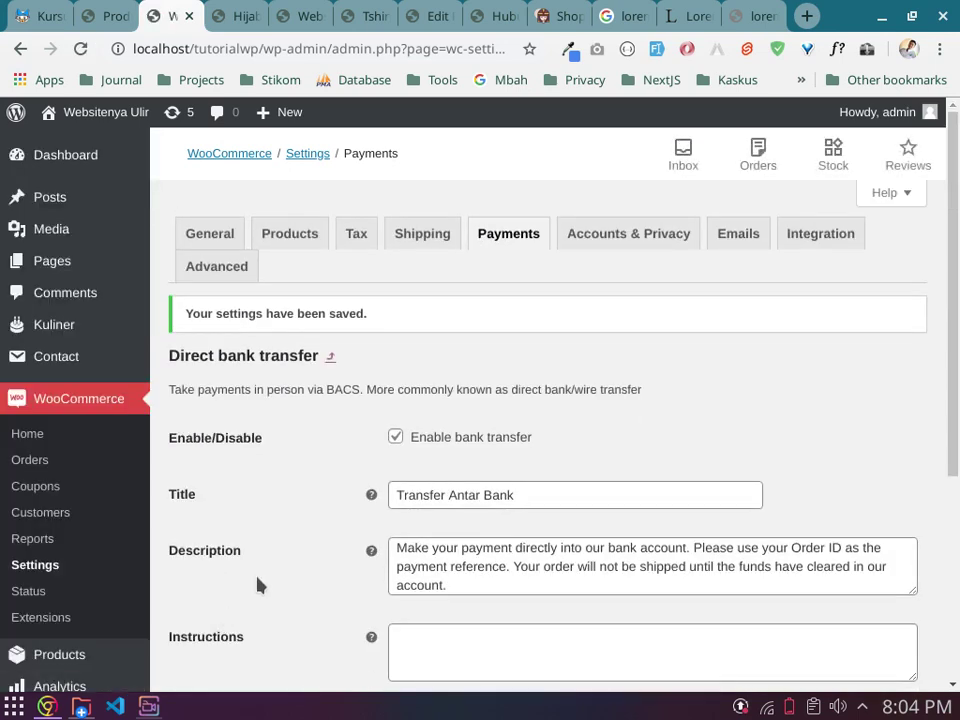
Step: Back on the payment methods list, enable Cash on delivery and save the changes
left_click(333, 358)
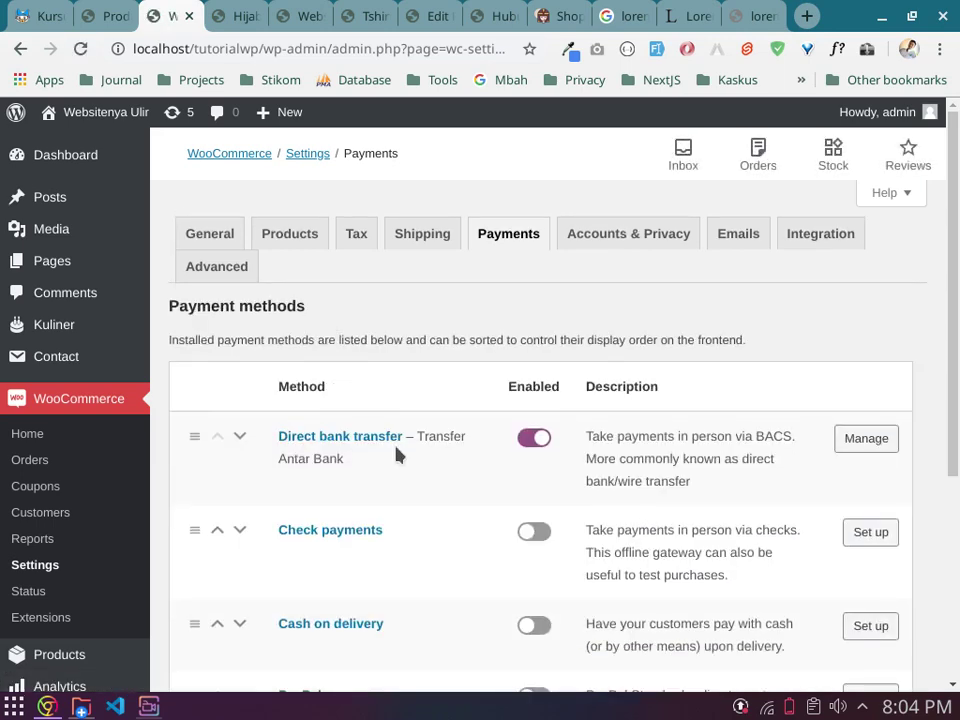
scroll(428, 503, "down", 3)
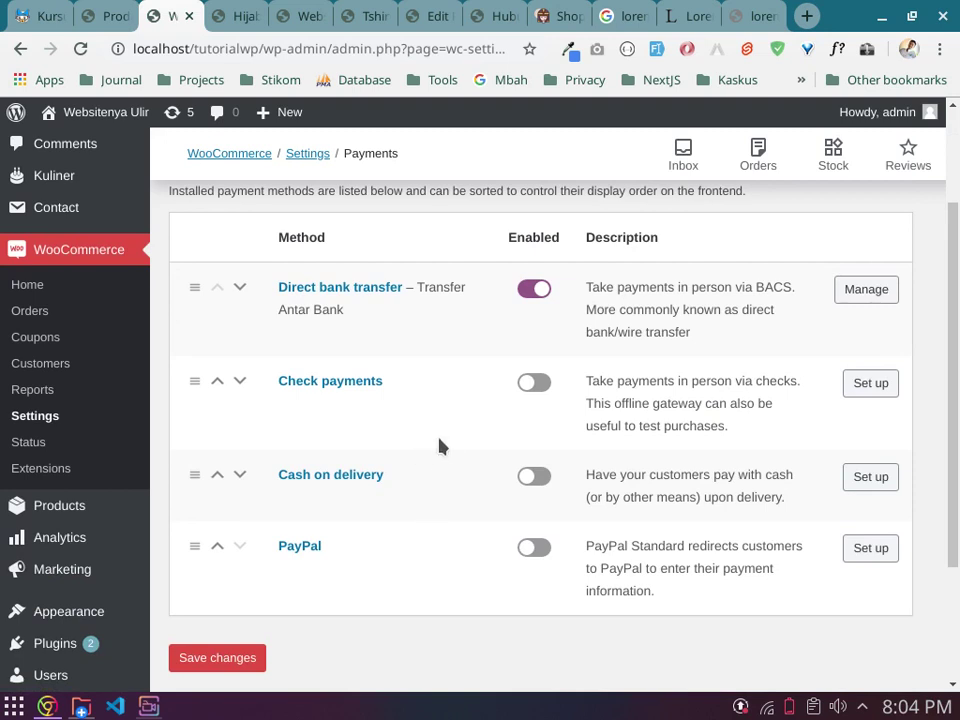
left_click(533, 478)
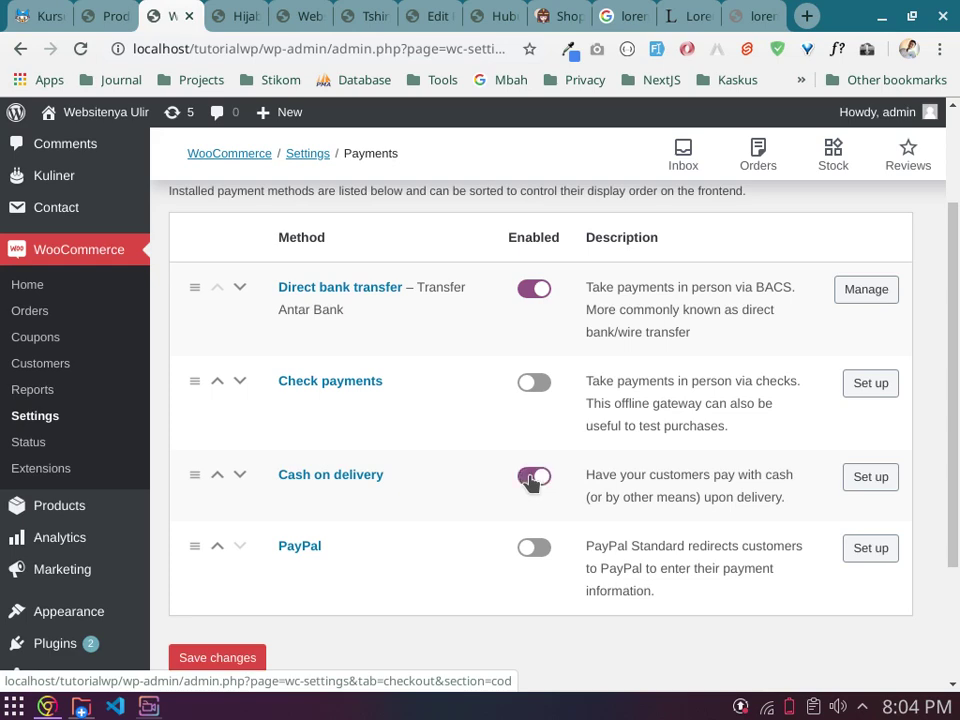
scroll(398, 484, "down", 1)
left_click(253, 559)
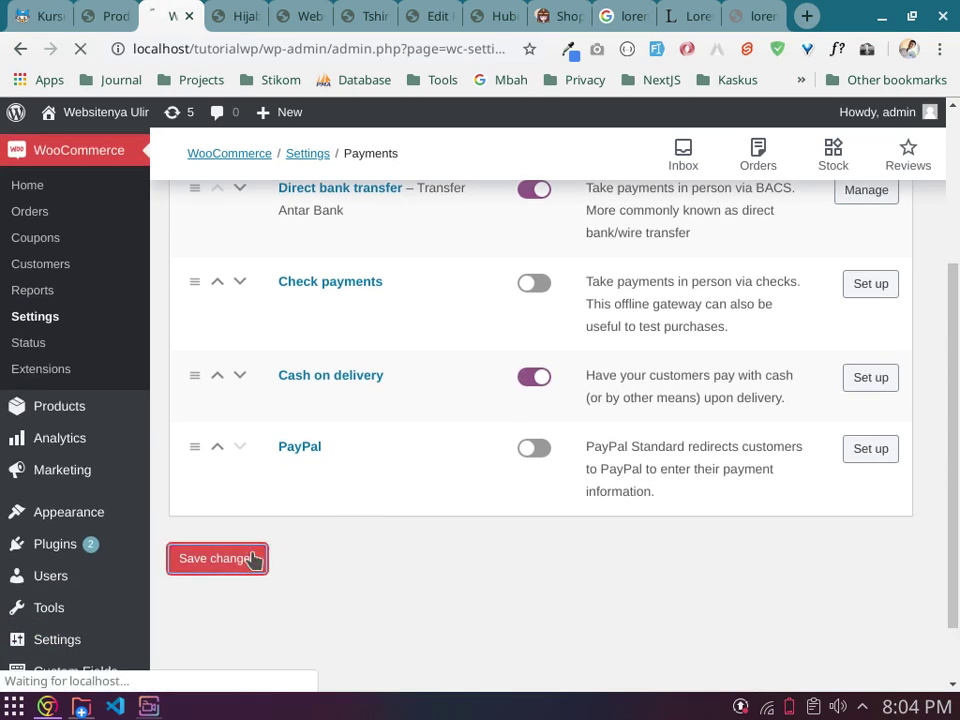
Step: Switch on PayPal's Enabled toggle
scroll(435, 531, "down", 3)
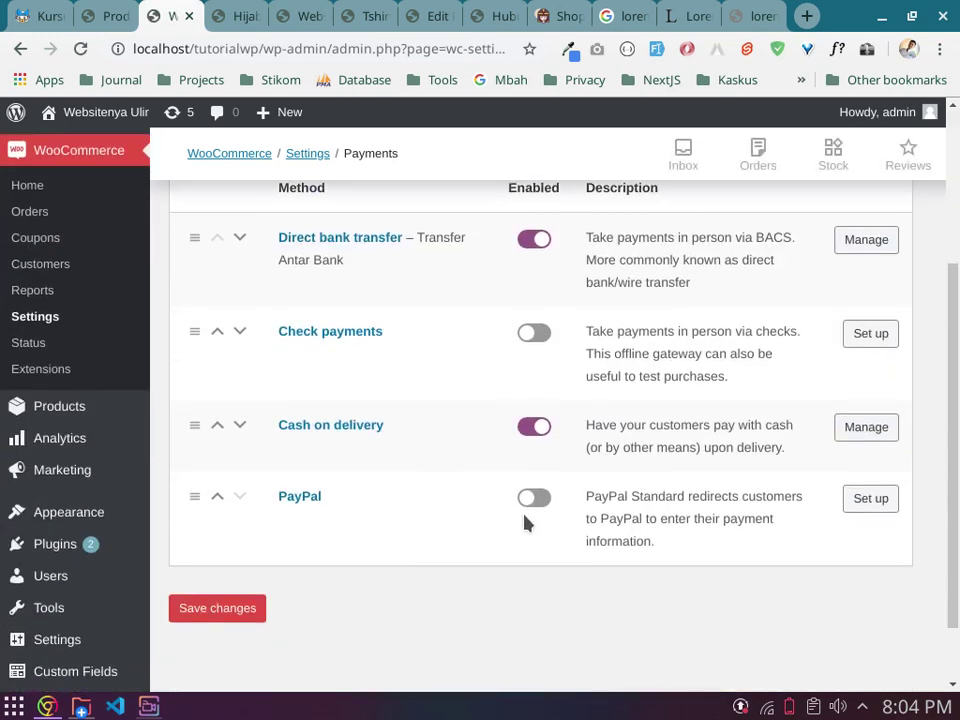
left_click(540, 500)
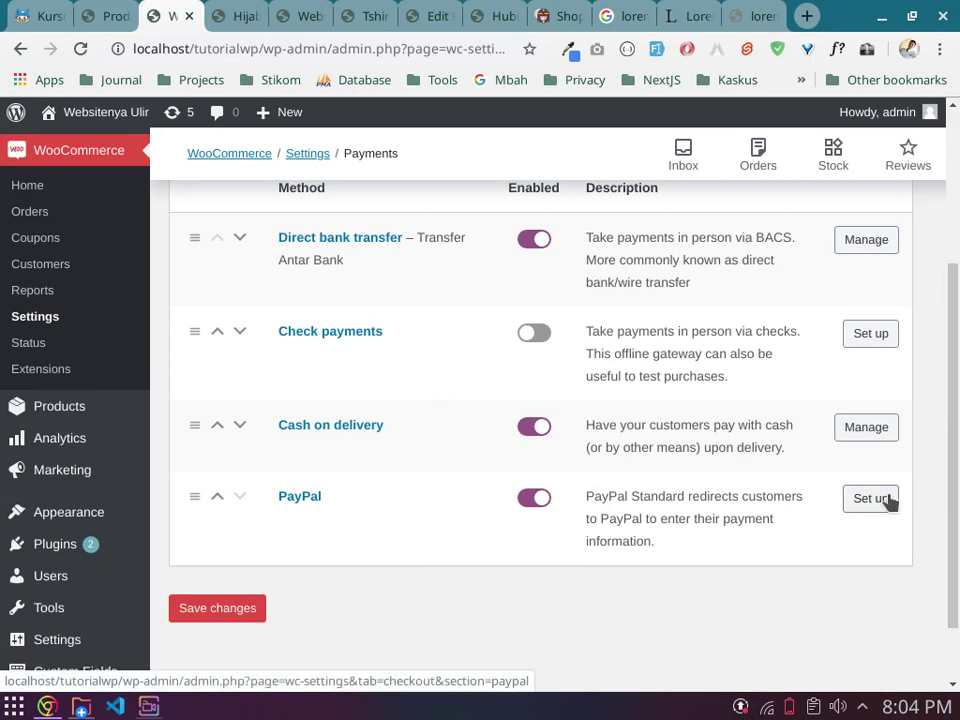
left_click(533, 499)
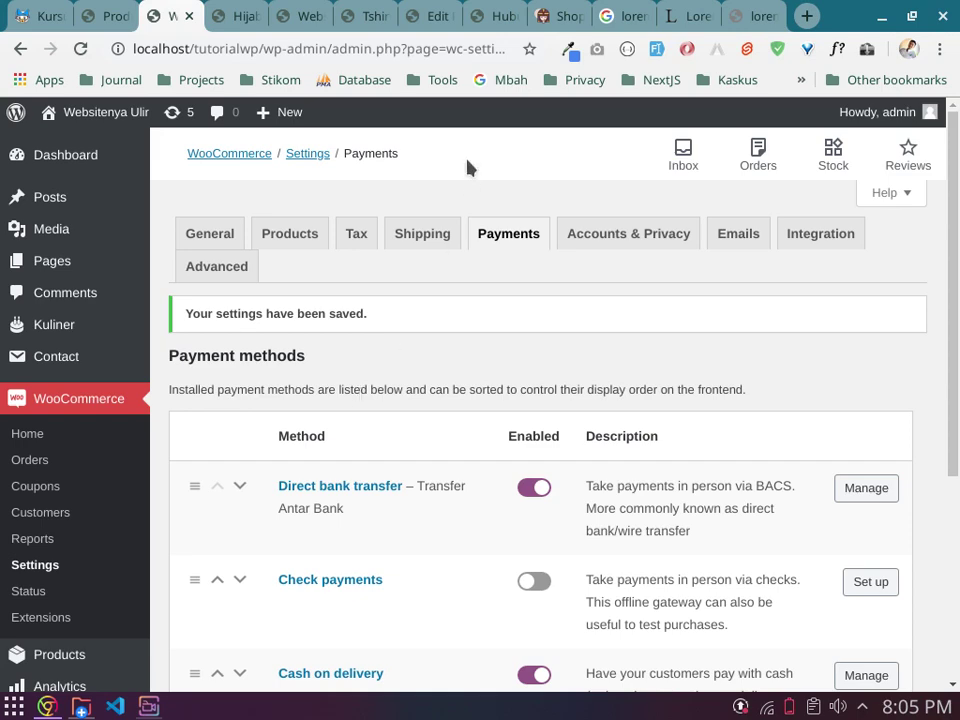
Step: In Accounts & Privacy, untick 'Allow customers to place orders without an account'
left_click(618, 250)
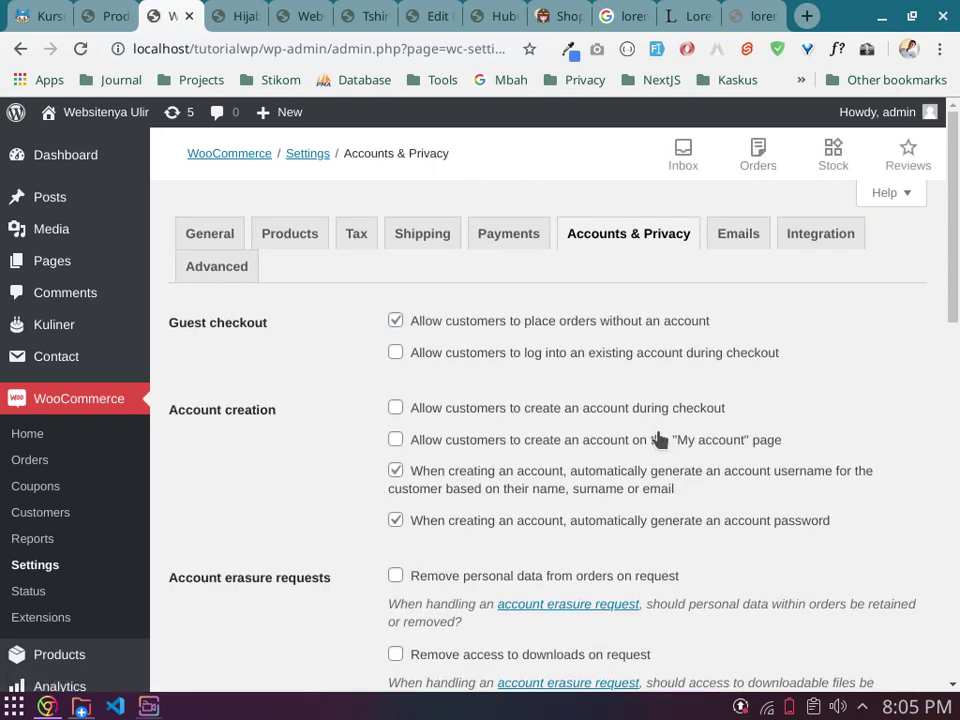
scroll(658, 440, "down", 4)
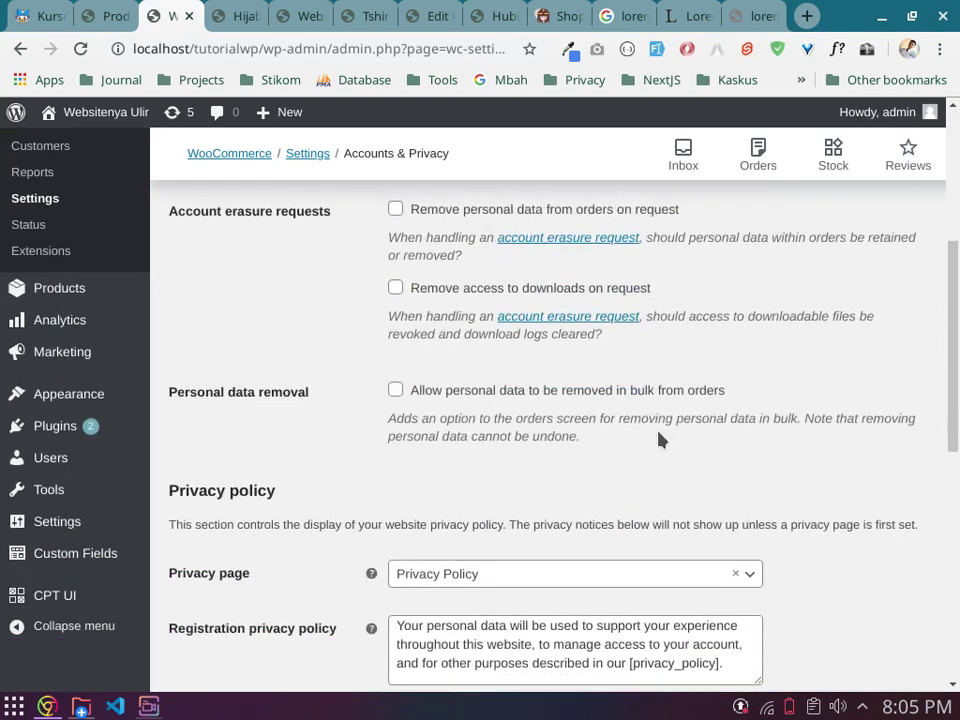
scroll(658, 440, "up", 4)
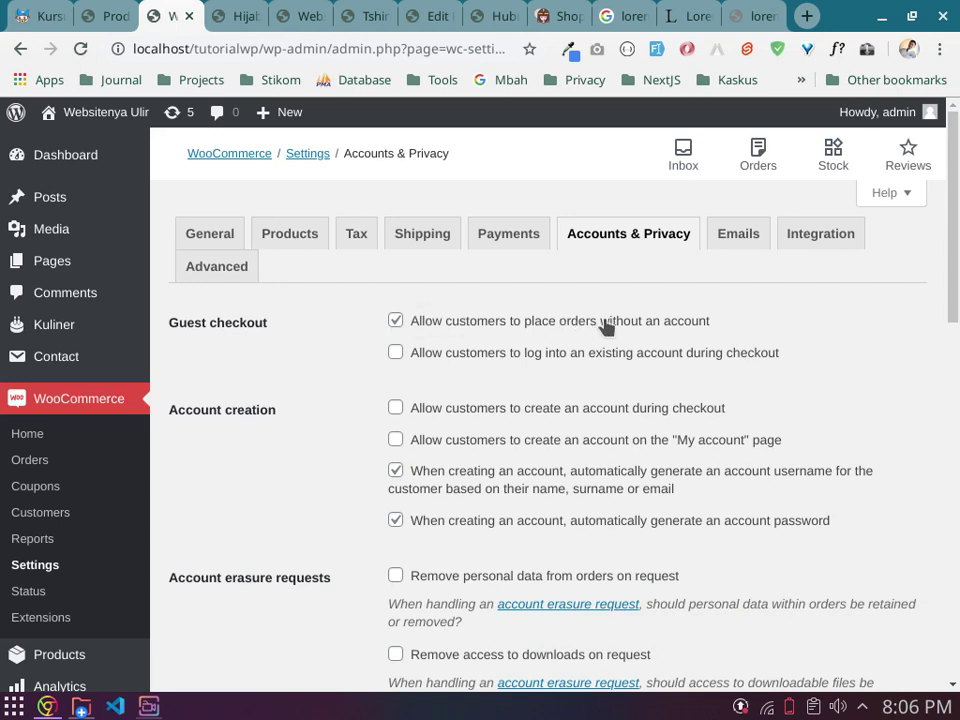
left_click(395, 321)
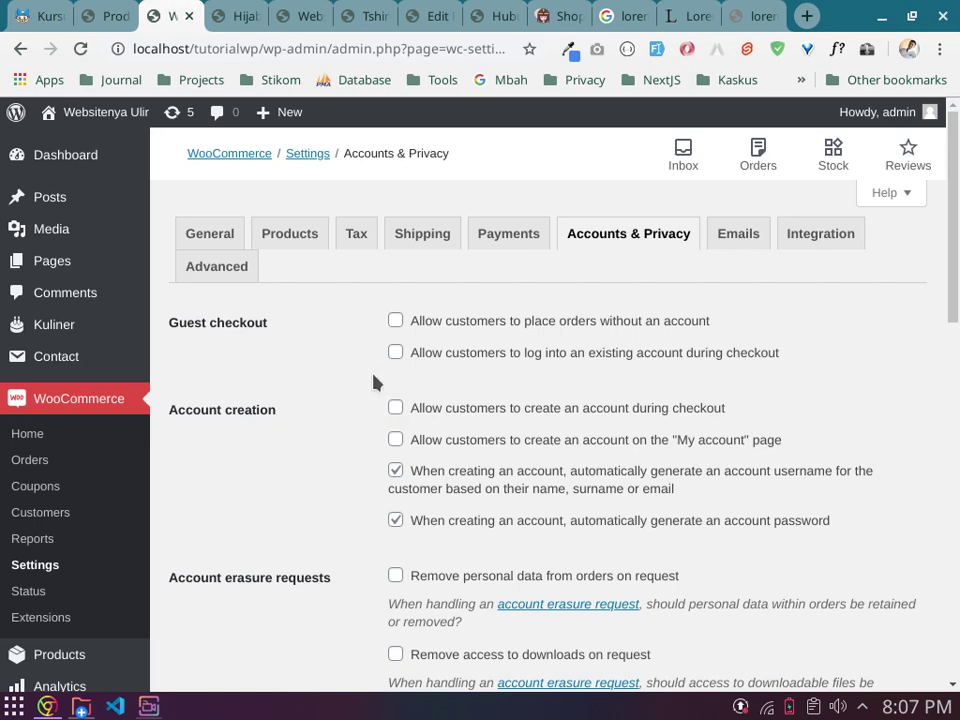
Step: Scroll through the Accounts & Privacy settings to review them
scroll(402, 387, "down", 6)
scroll(405, 386, "up", 6)
scroll(406, 403, "down", 3)
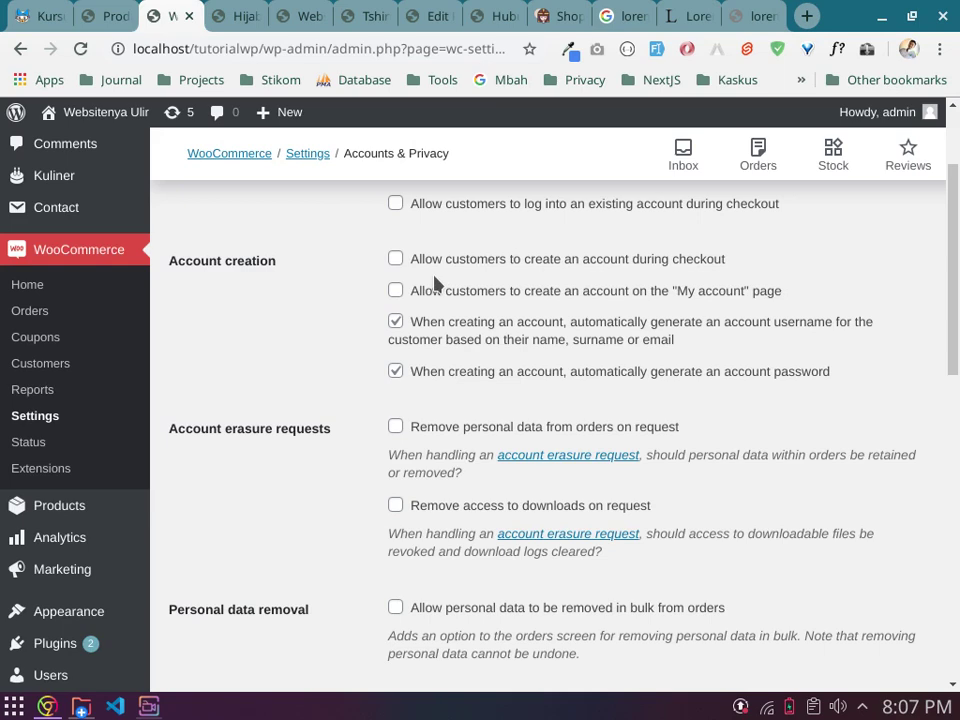
scroll(435, 285, "down", 2)
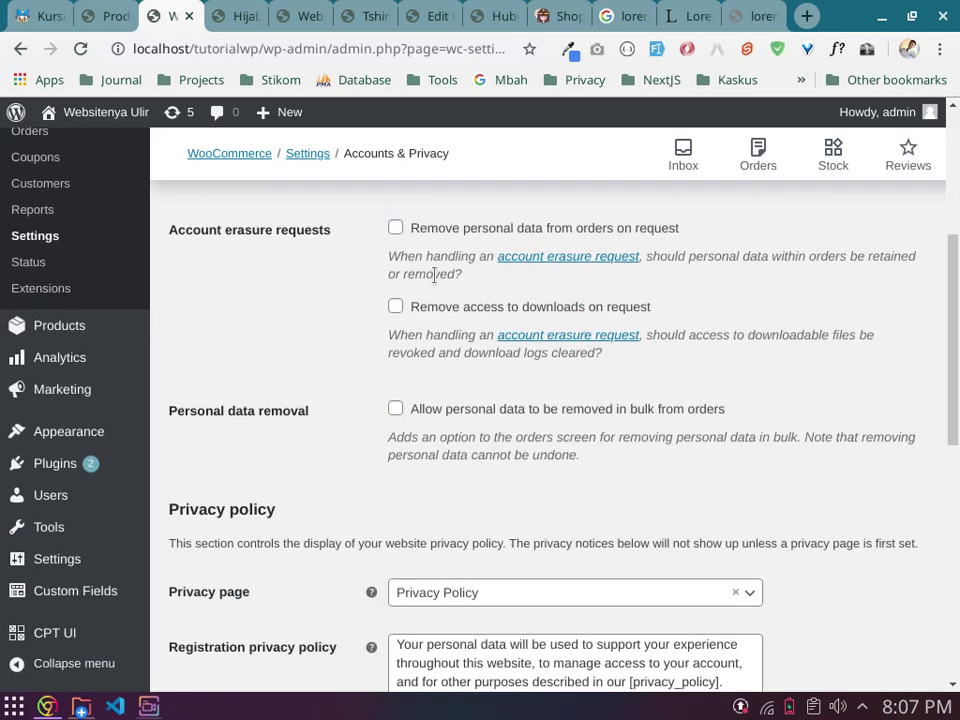
scroll(434, 275, "down", 2)
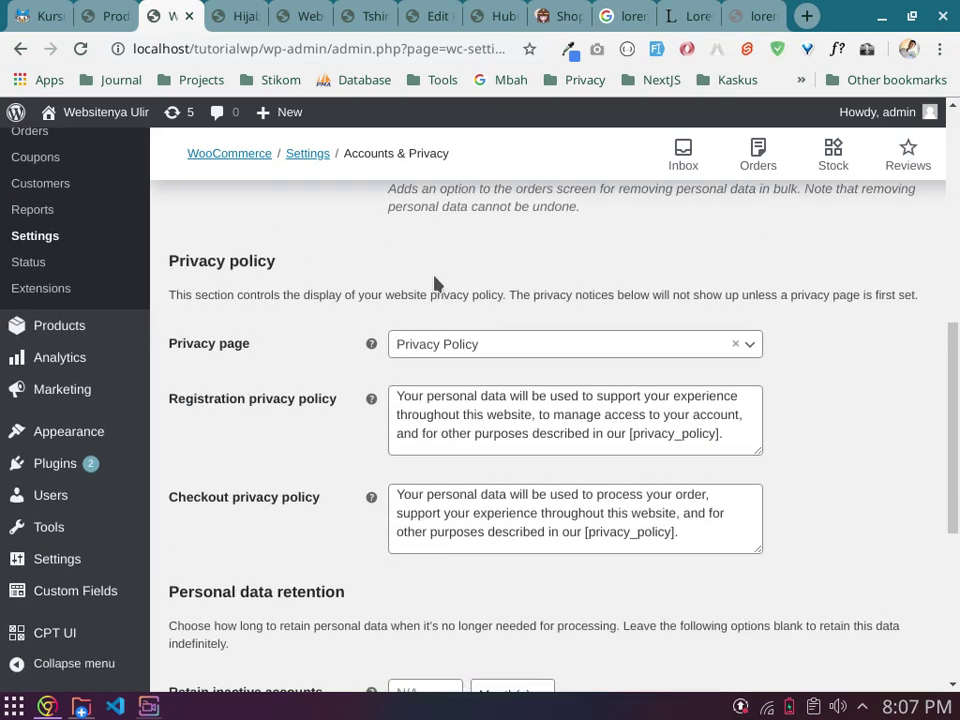
scroll(405, 296, "down", 3)
scroll(398, 297, "down", 2)
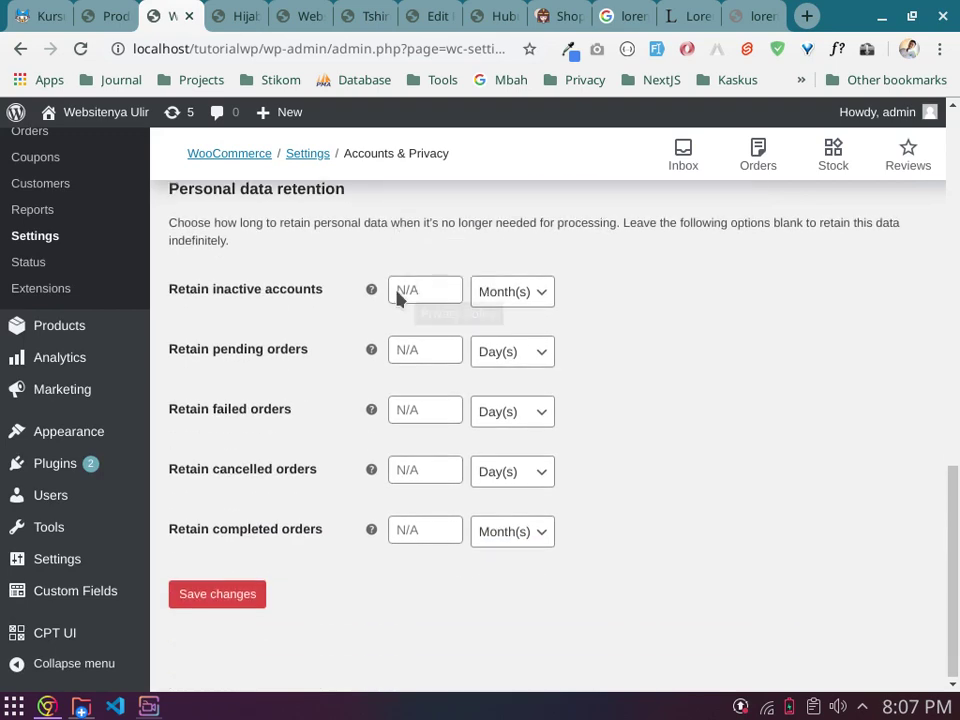
scroll(277, 534, "up", 4)
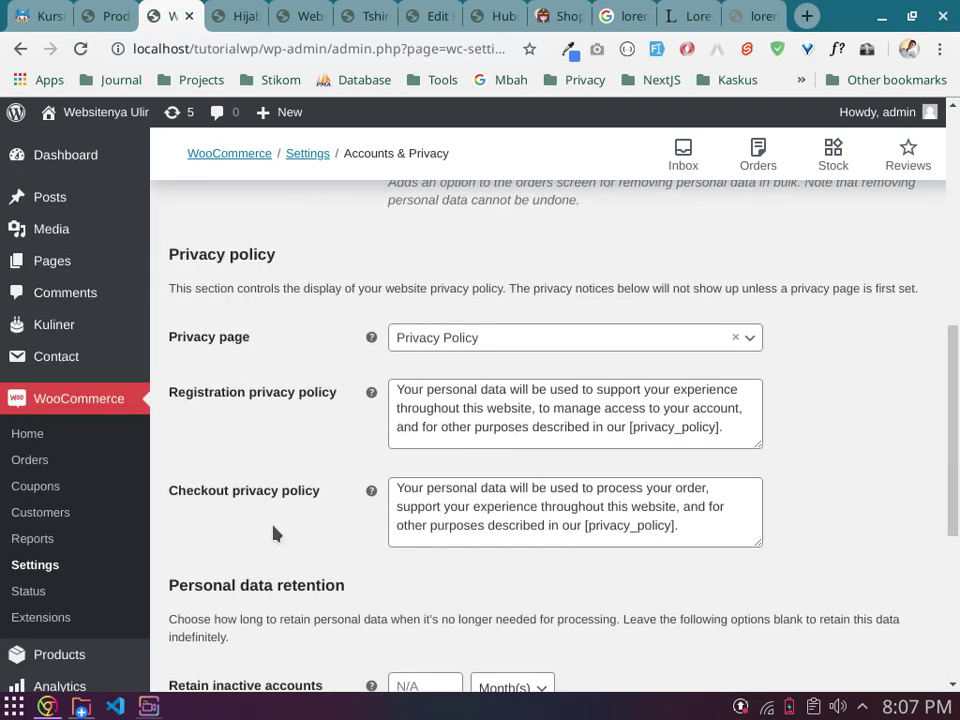
scroll(277, 534, "up", 6)
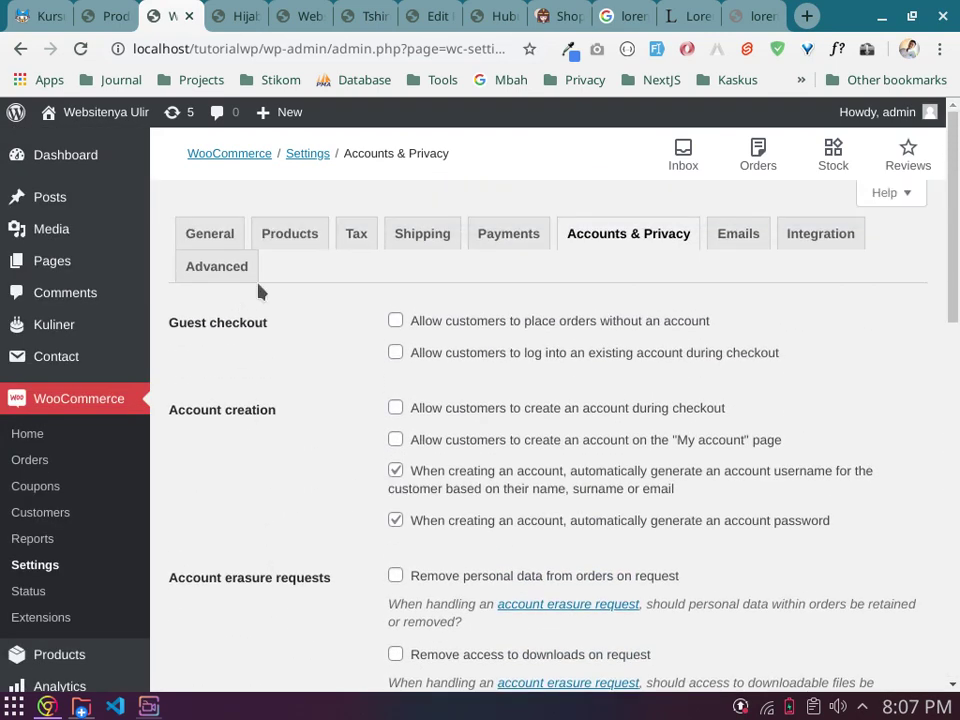
Step: Leave unsaved and view the Advanced page setup for the Cart, Checkout and My account pages
left_click(236, 264)
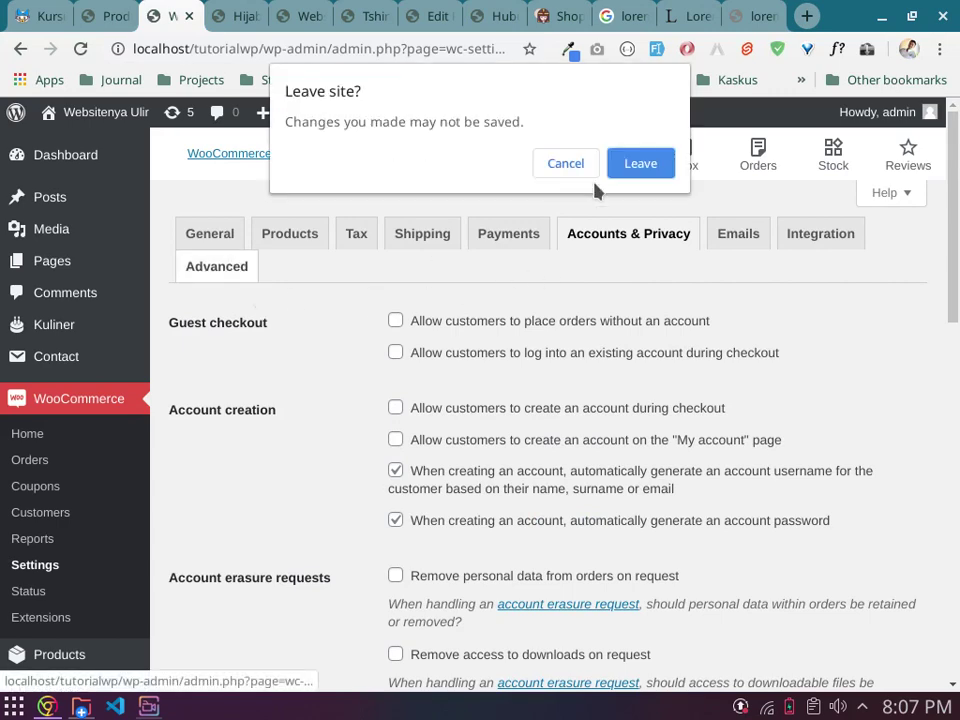
left_click(643, 165)
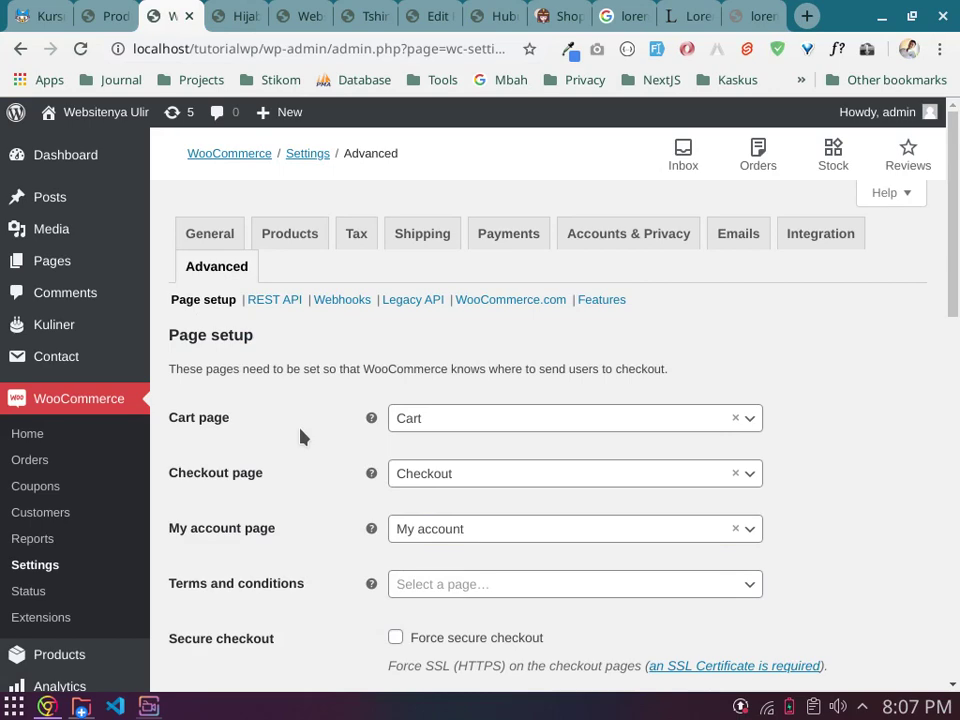
scroll(301, 450, "down", 3)
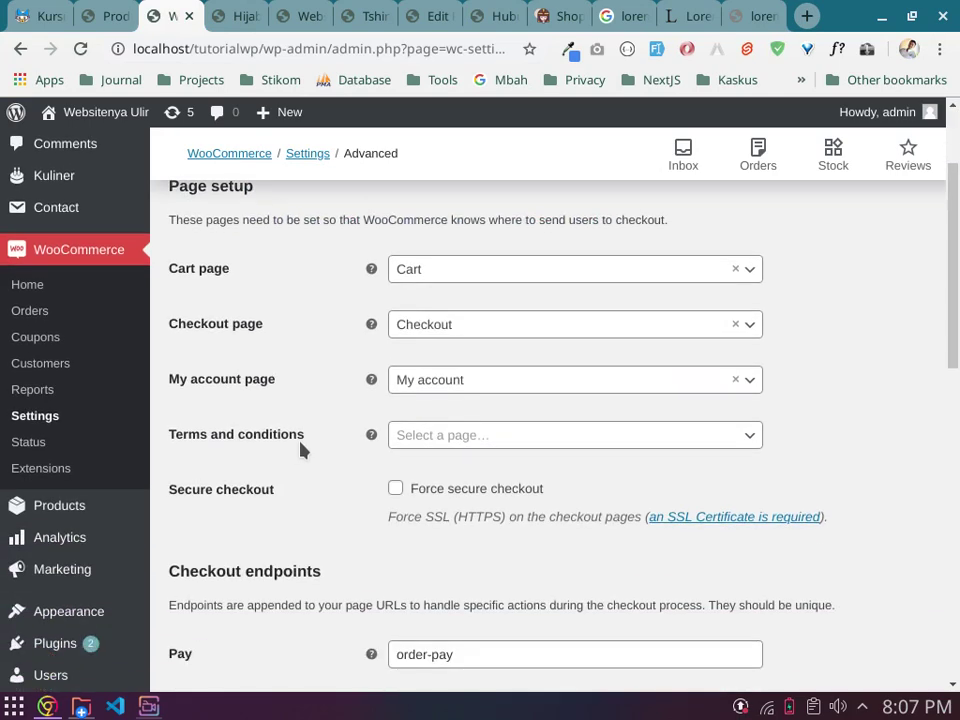
scroll(301, 450, "down", 8)
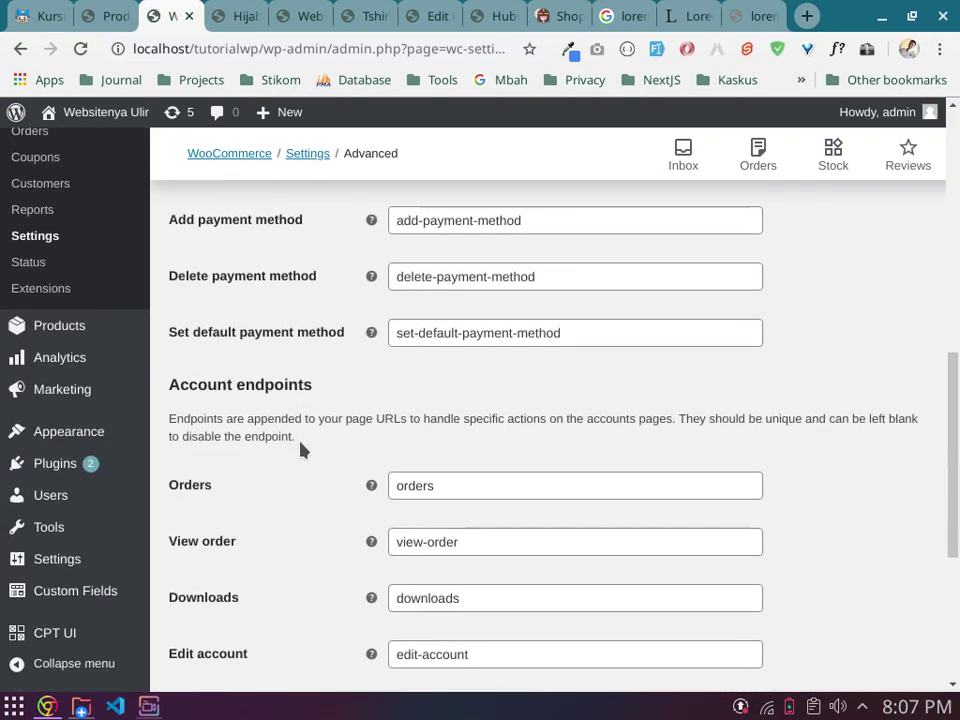
scroll(301, 450, "down", 4)
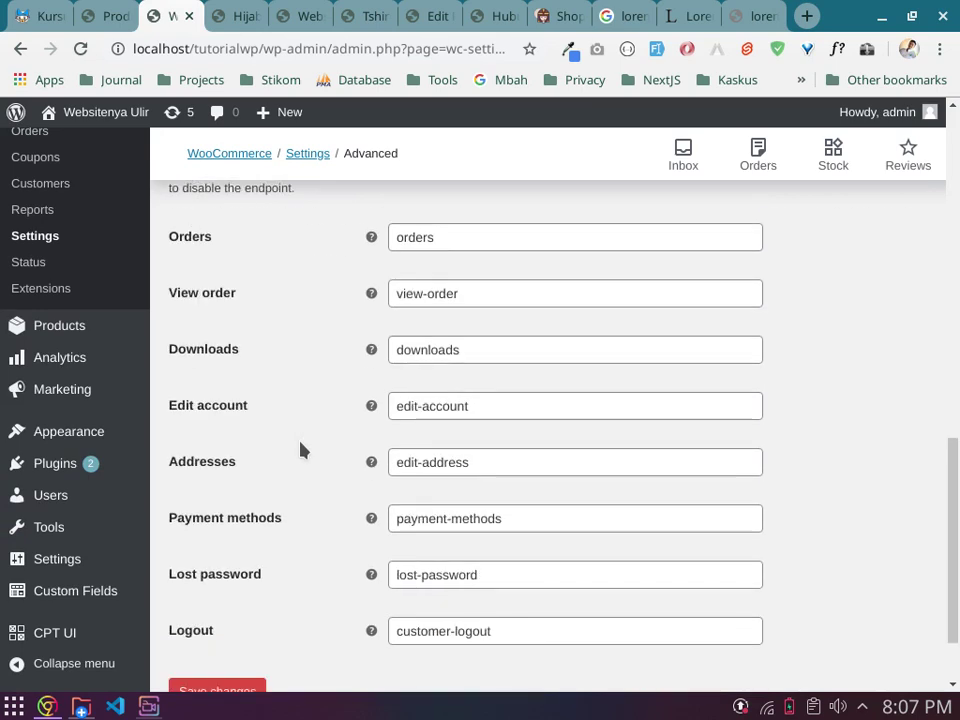
scroll(301, 450, "up", 15)
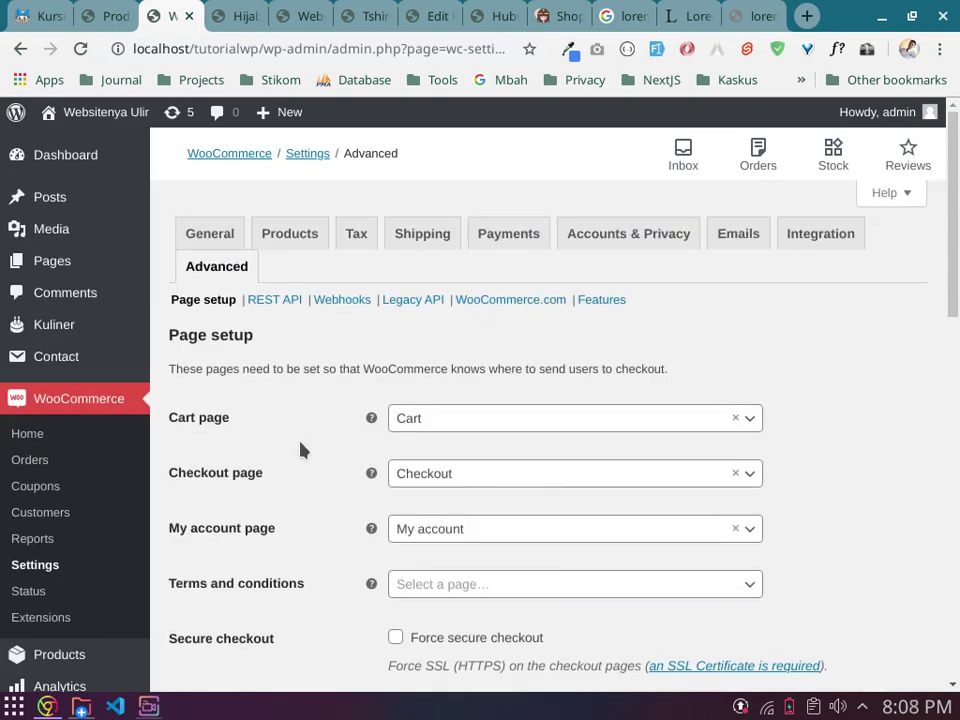
Step: Review the Products settings: the assigned Shop page and kg/cm measurement units
left_click(302, 236)
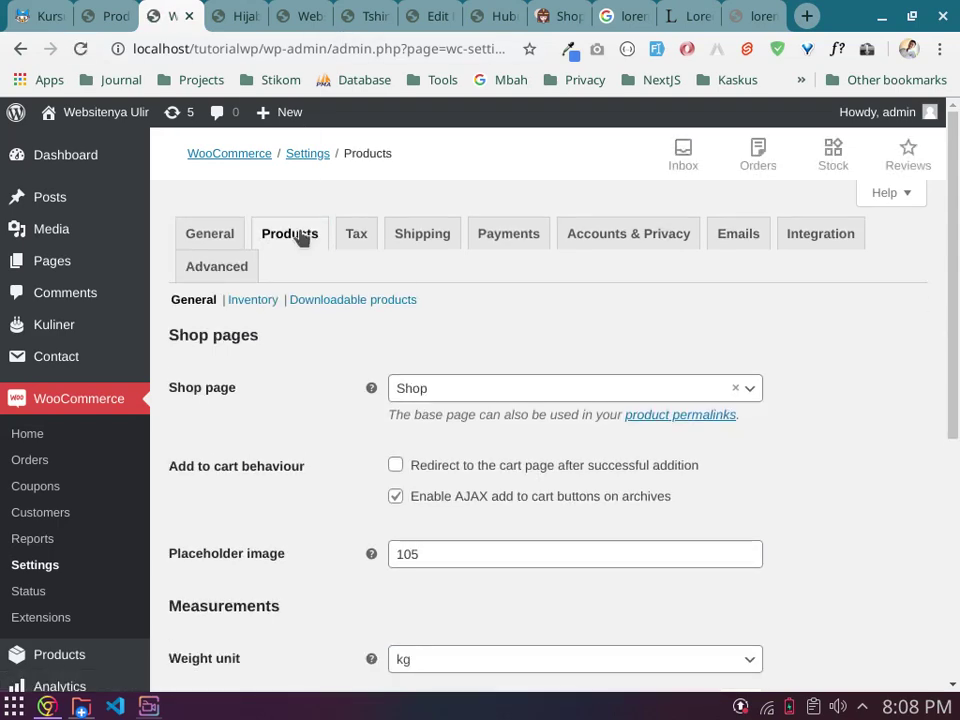
scroll(315, 320, "down", 4)
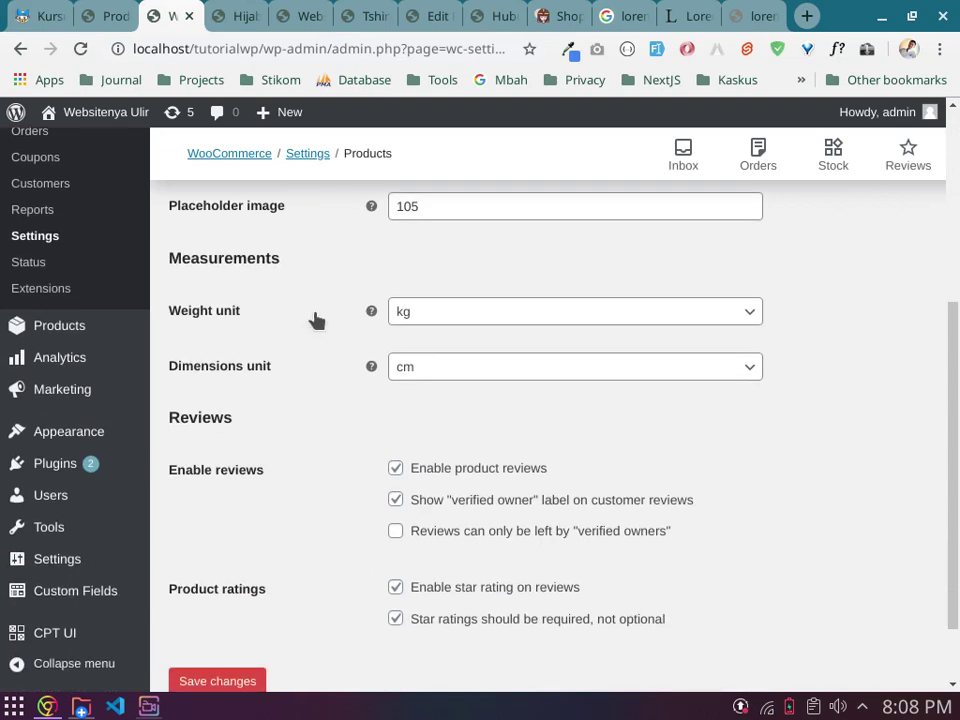
scroll(315, 320, "down", 1)
scroll(315, 320, "up", 5)
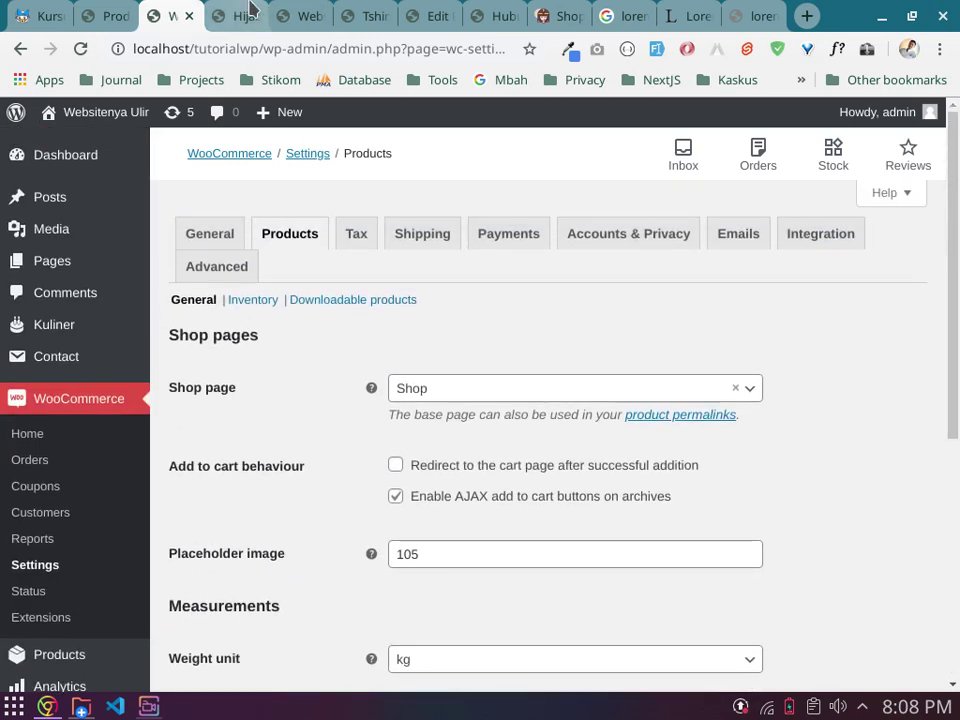
left_click(250, 8)
Step: Add the Navy Hijab Pashmina to the cart, giving 1 item at Rp25.000
scroll(476, 297, "up", 5)
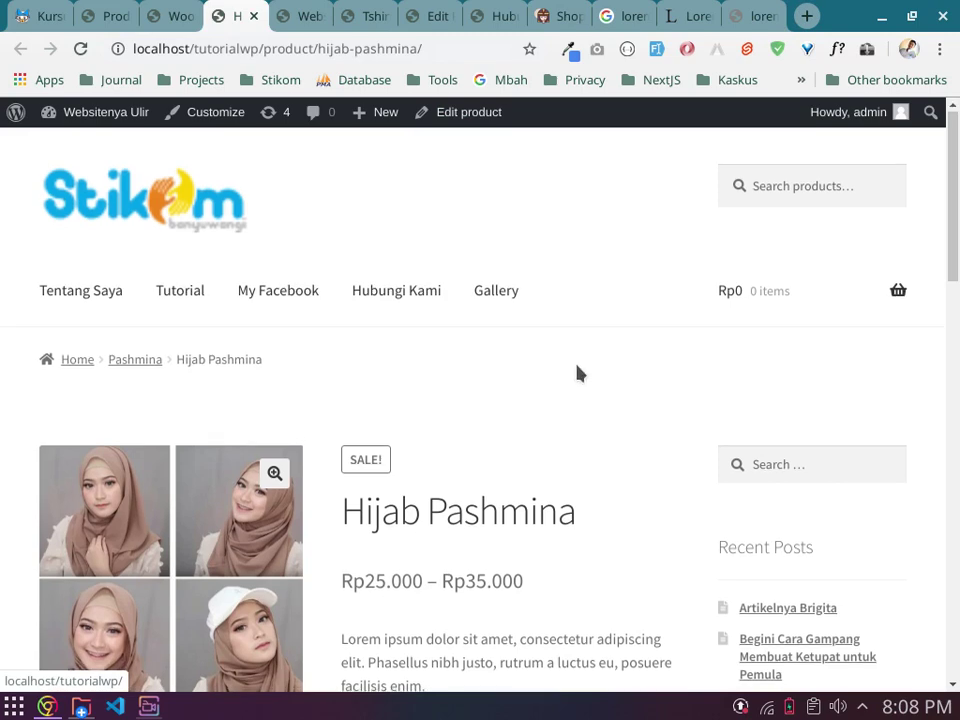
scroll(576, 373, "down", 3)
scroll(593, 350, "down", 2)
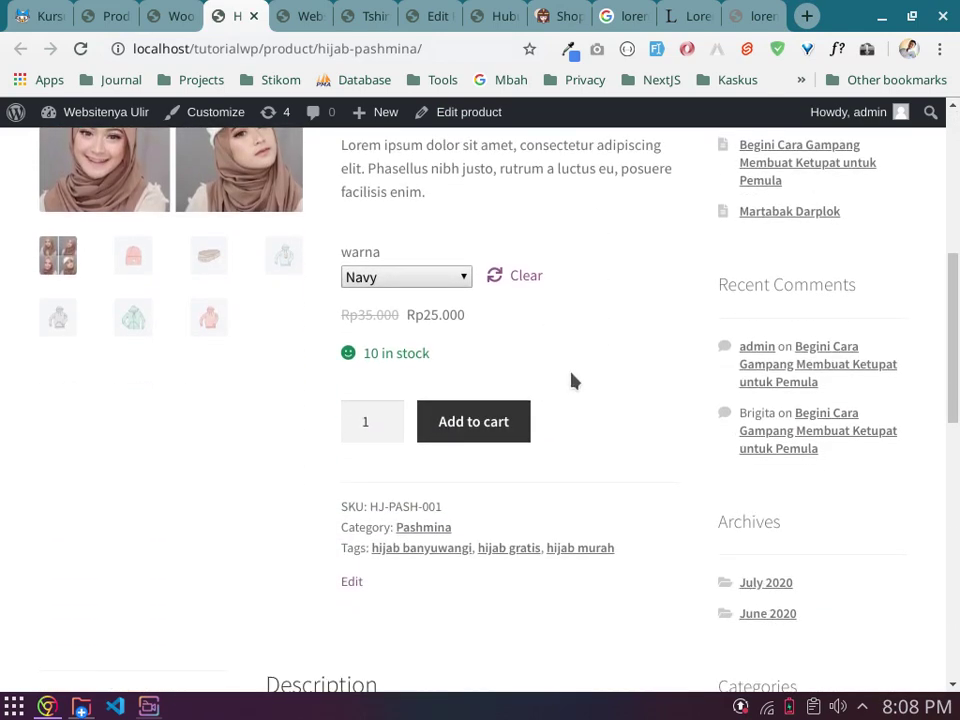
scroll(352, 390, "up", 4)
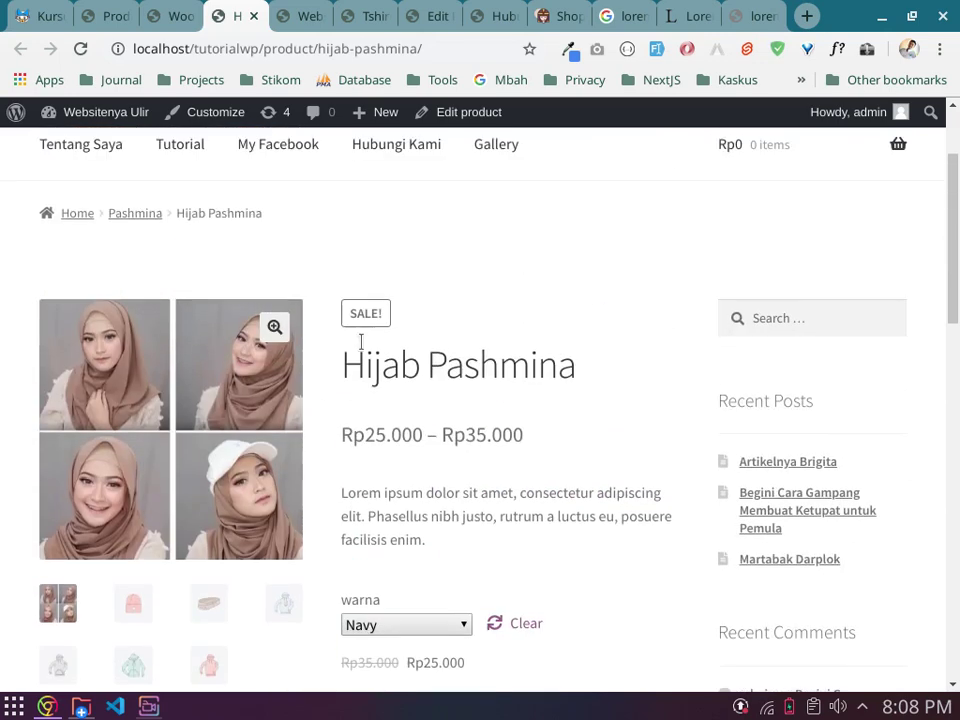
scroll(500, 383, "down", 2)
scroll(563, 380, "down", 2)
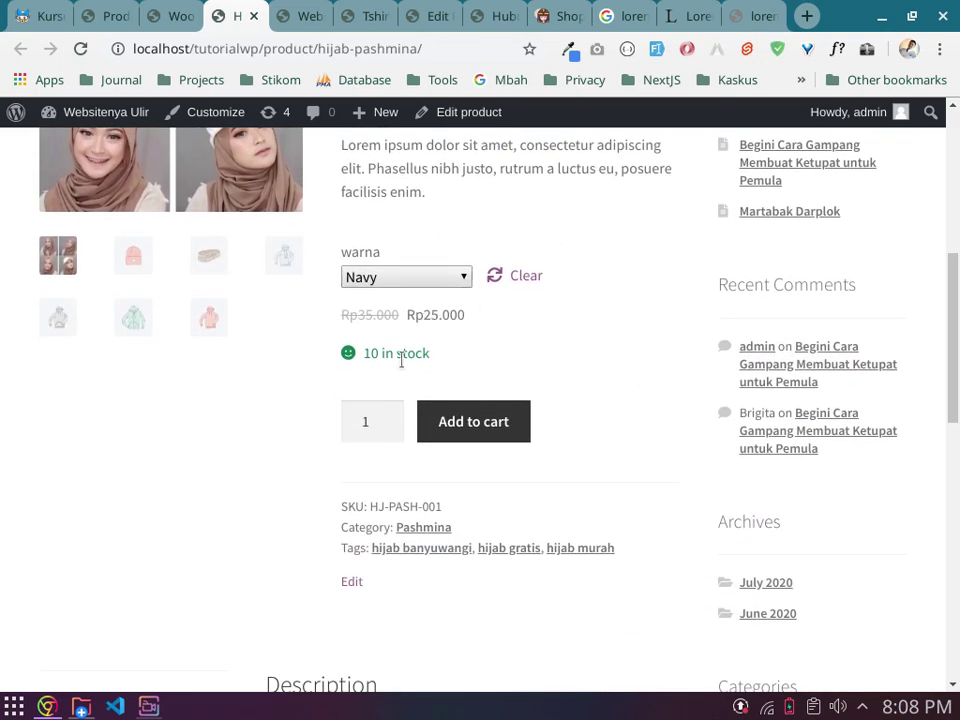
left_click(474, 422)
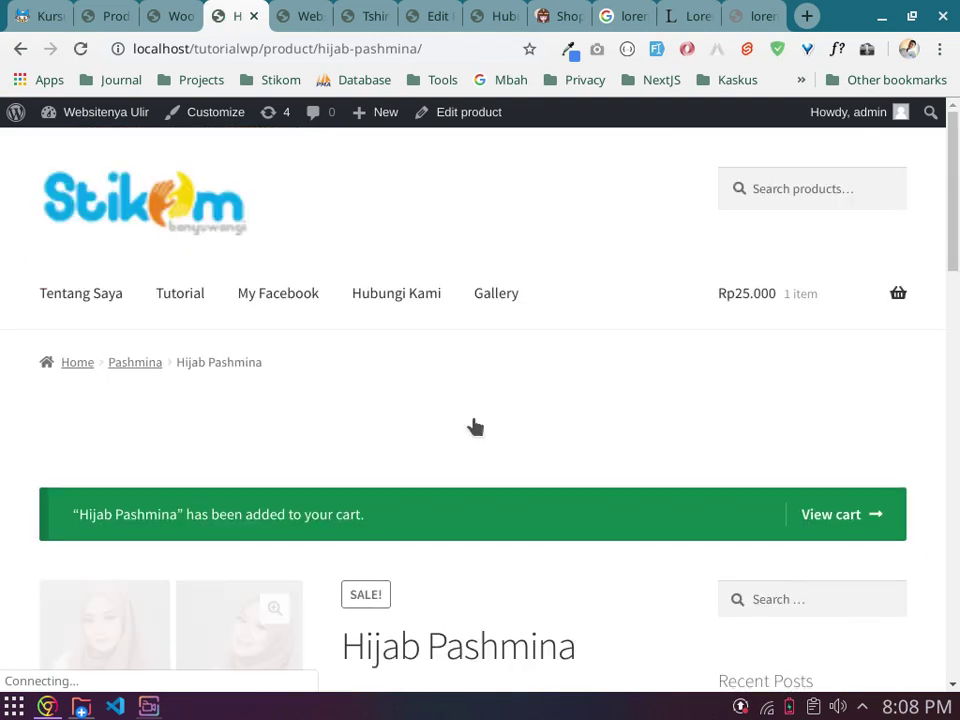
scroll(478, 422, "down", 1)
mouse_move(898, 245)
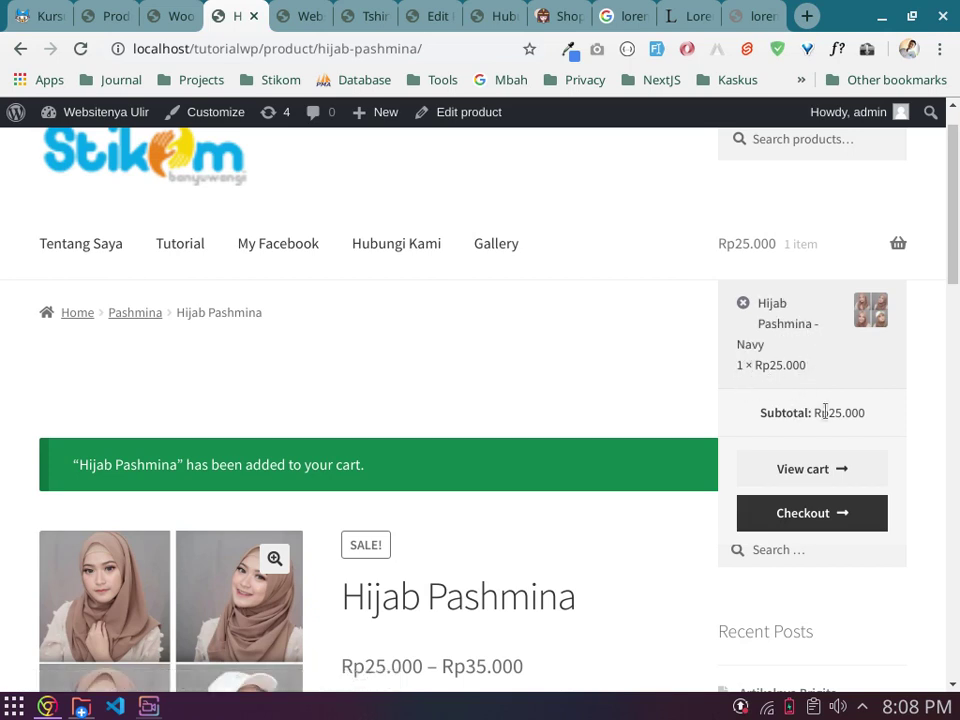
scroll(559, 349, "down", 3)
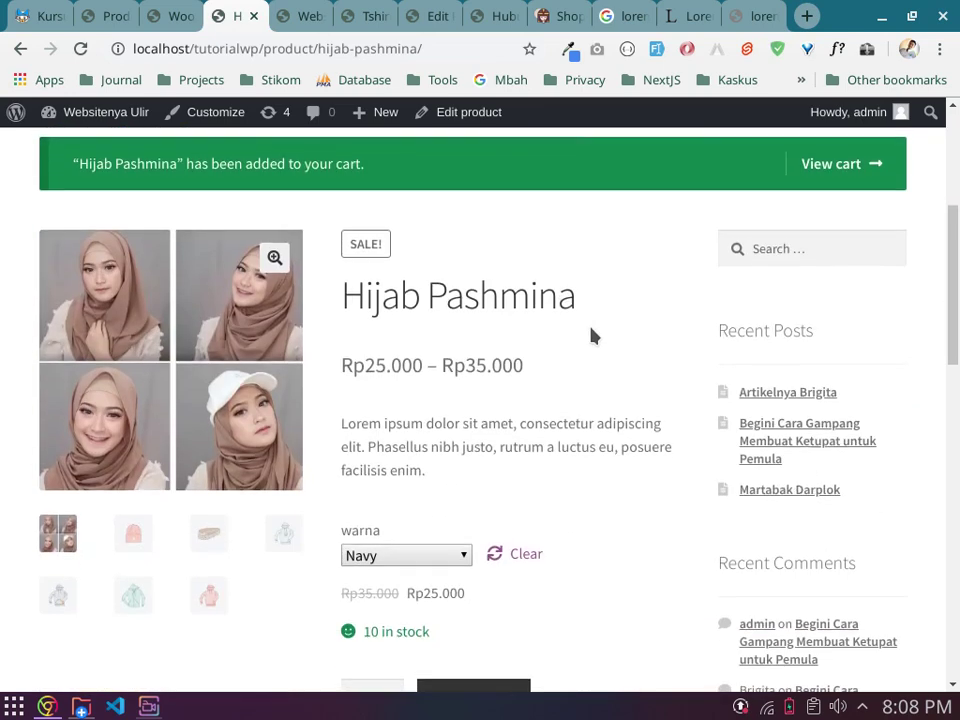
scroll(596, 347, "up", 2)
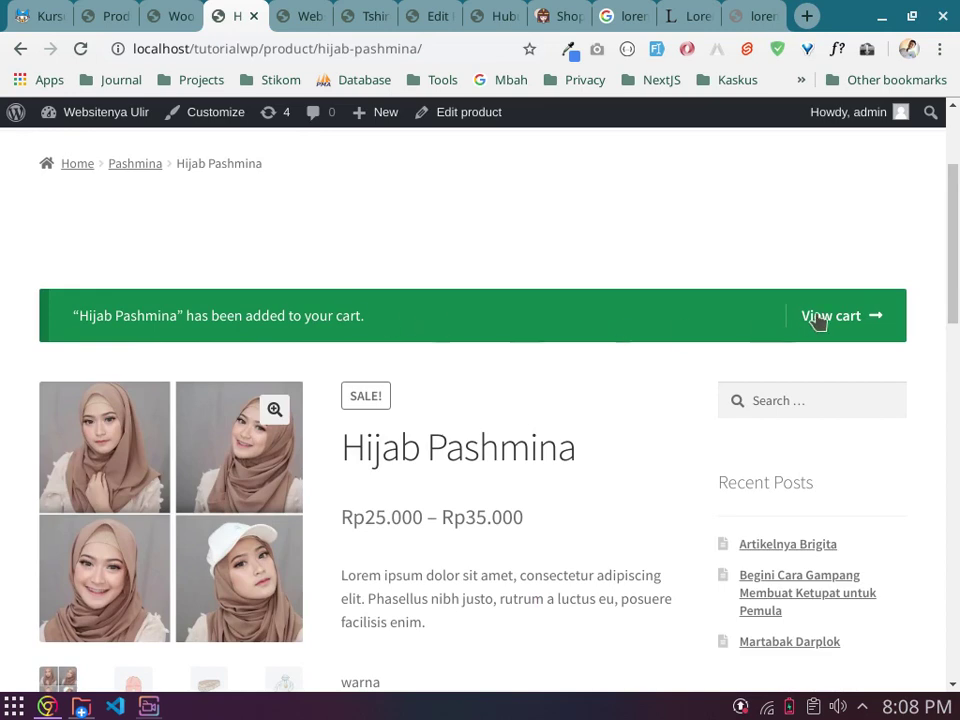
Step: View the cart listing Hijab Pashmina - Navy, quantity 1, Rp25.000 total
left_click(845, 316)
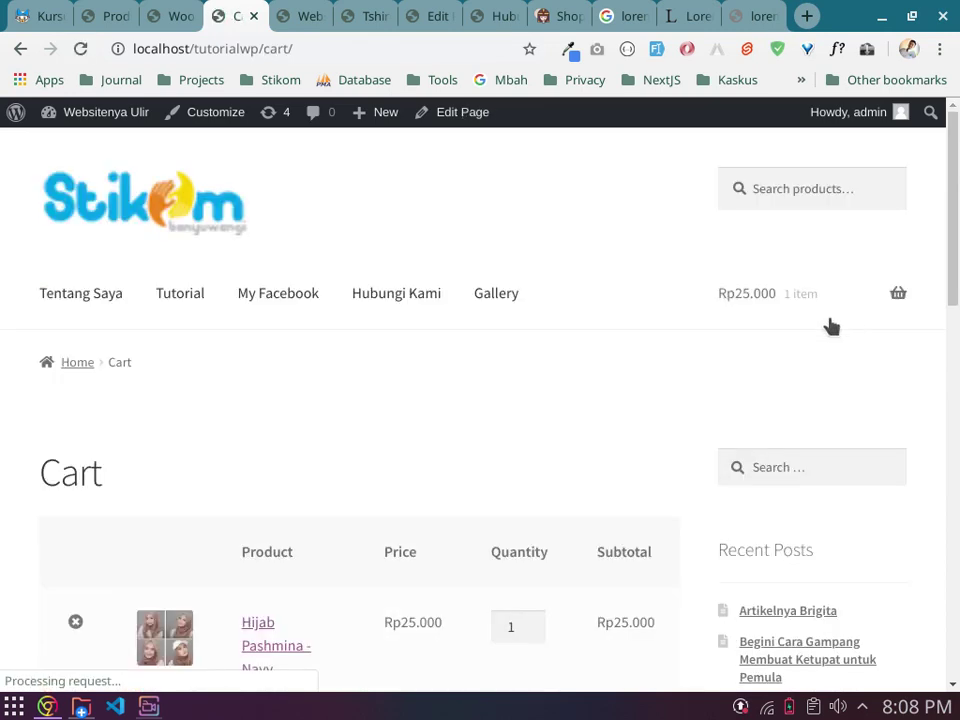
scroll(430, 365, "down", 2)
scroll(415, 362, "up", 2)
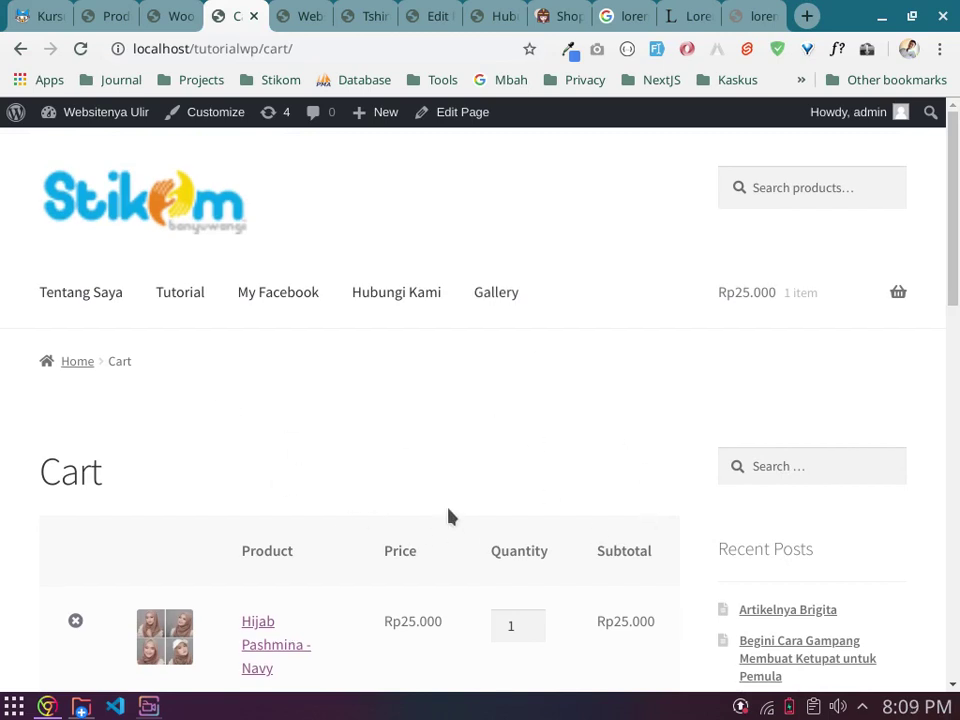
scroll(470, 500, "down", 2)
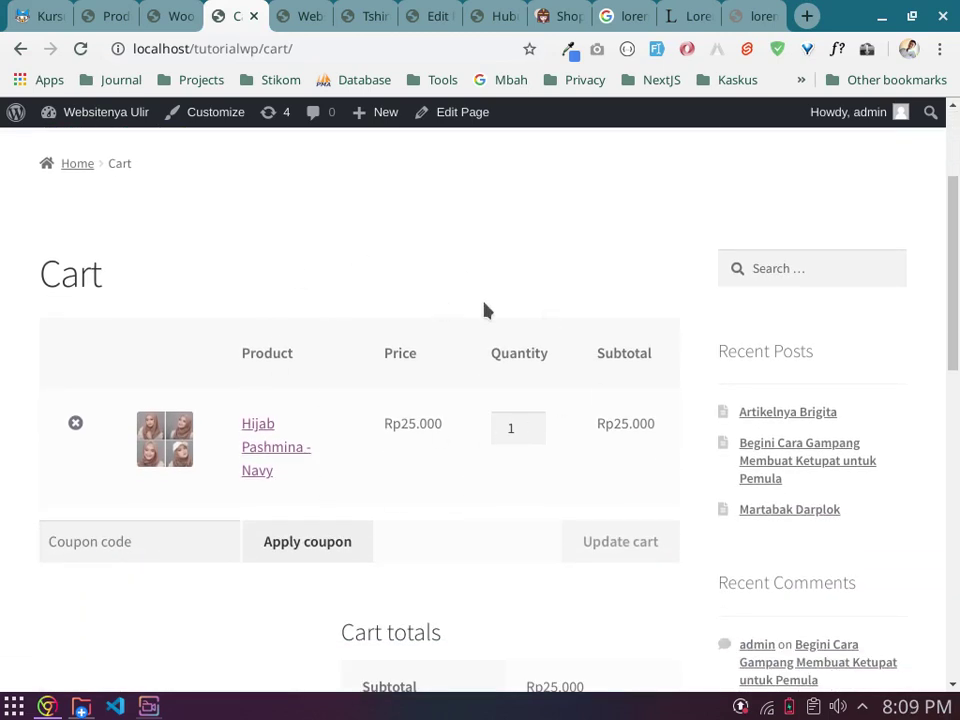
scroll(127, 483, "down", 1)
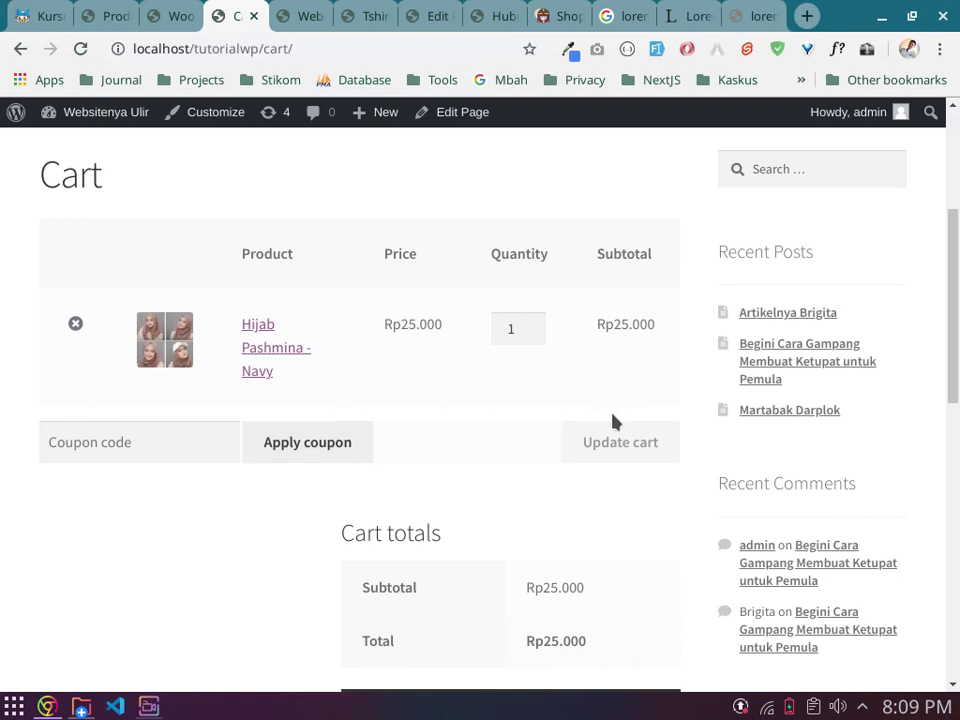
left_click(118, 446)
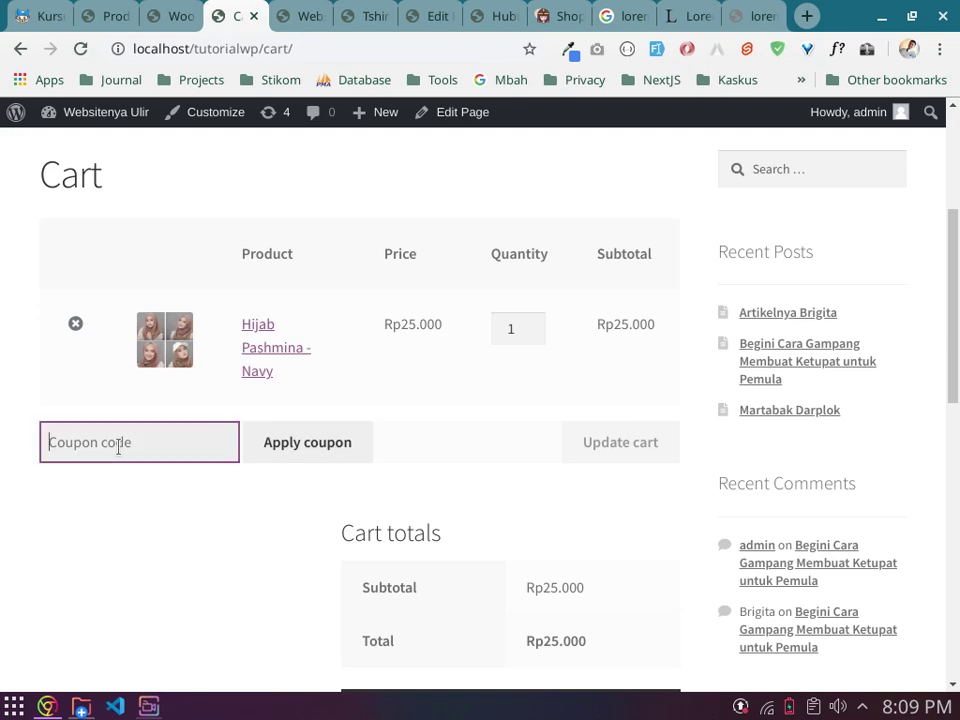
left_click(178, 16)
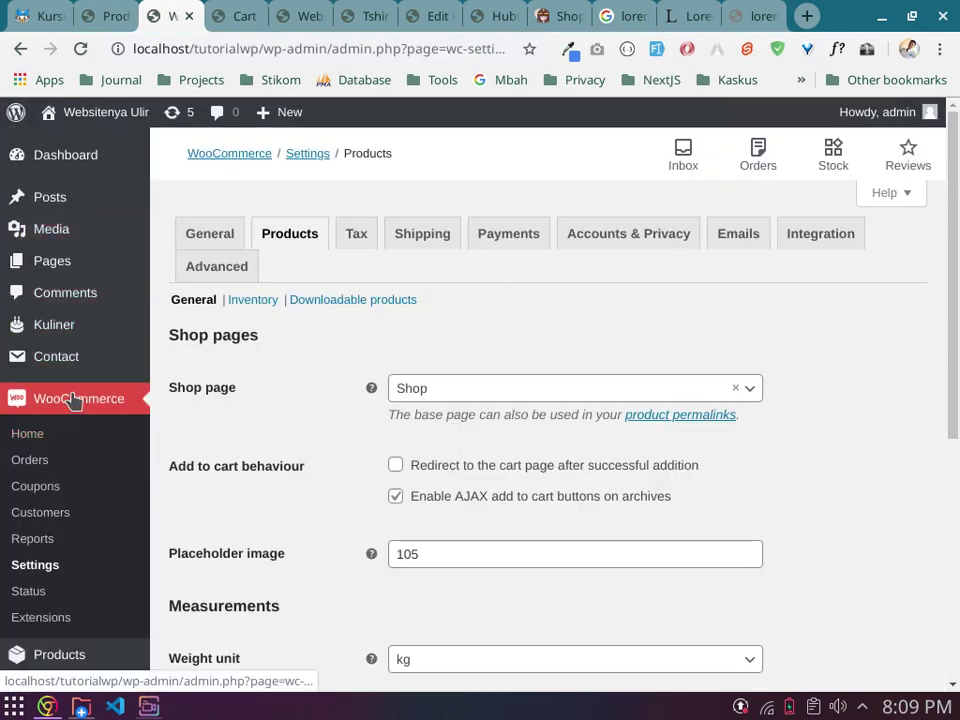
Step: Go to WooCommerce Coupons and start creating the first coupon
left_click(31, 489)
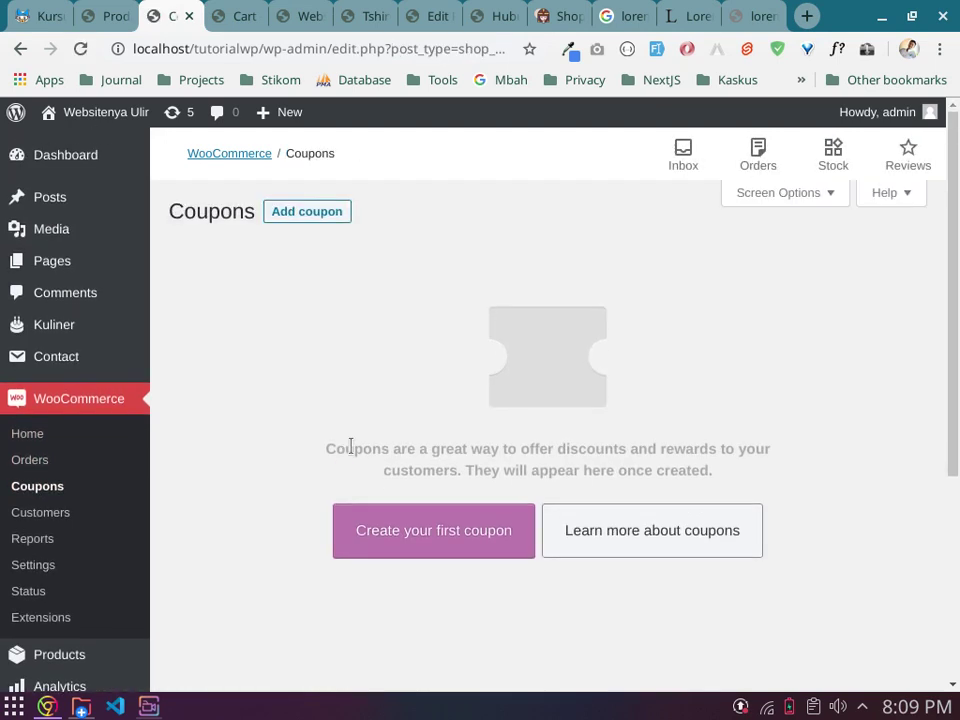
left_click(386, 533)
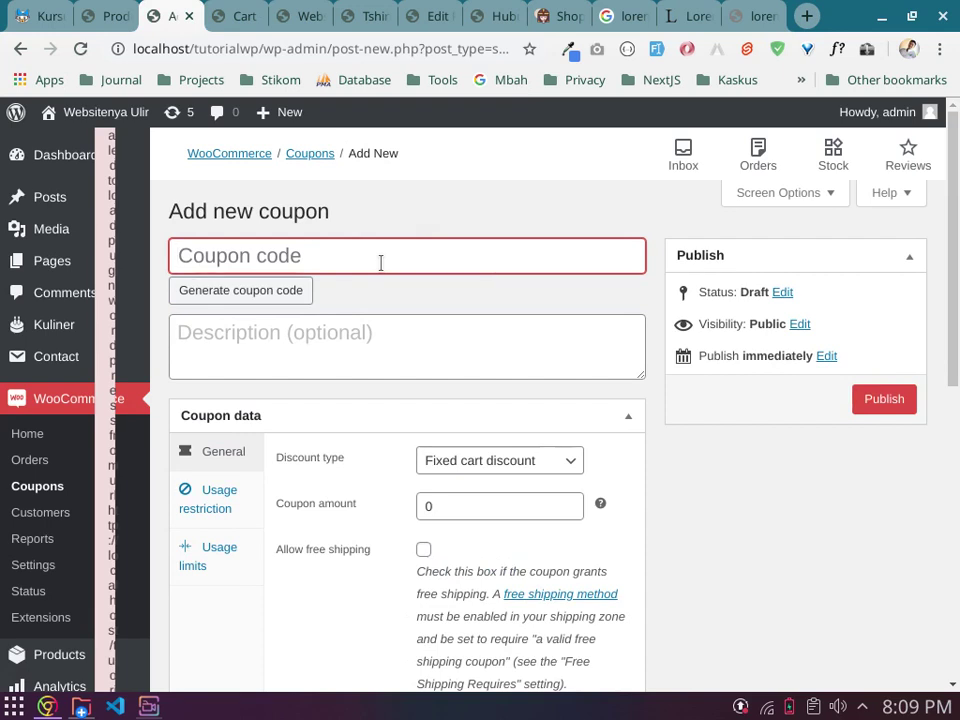
Step: Enter SENINCERIA as the coupon code
type("SENINCERI")
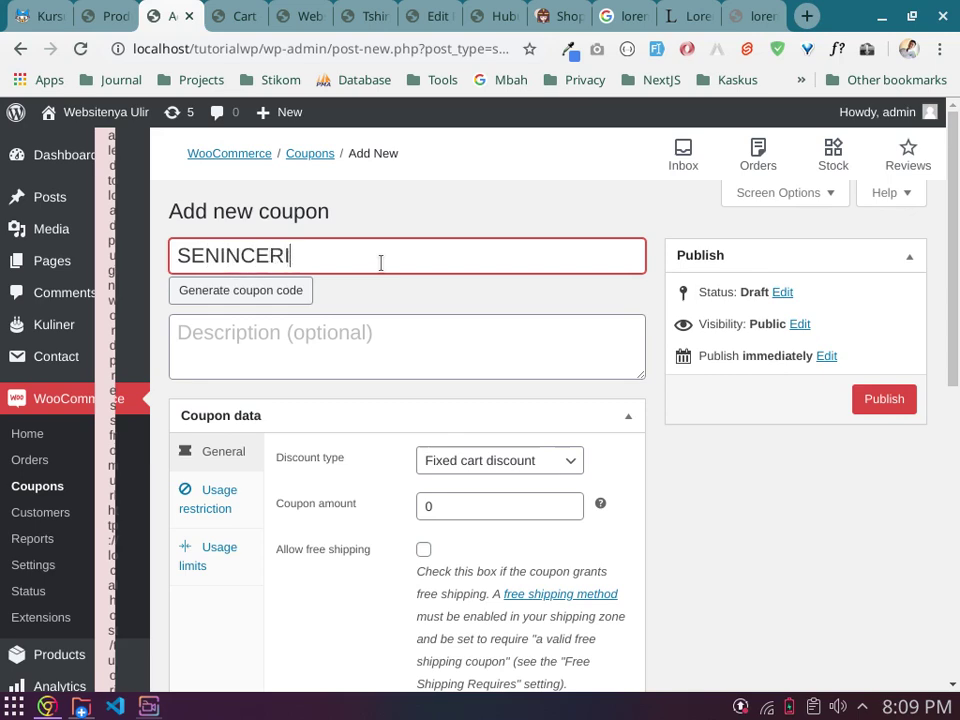
type("T")
key("BackSpace")
type("A")
left_click(378, 298)
scroll(378, 300, "down", 1)
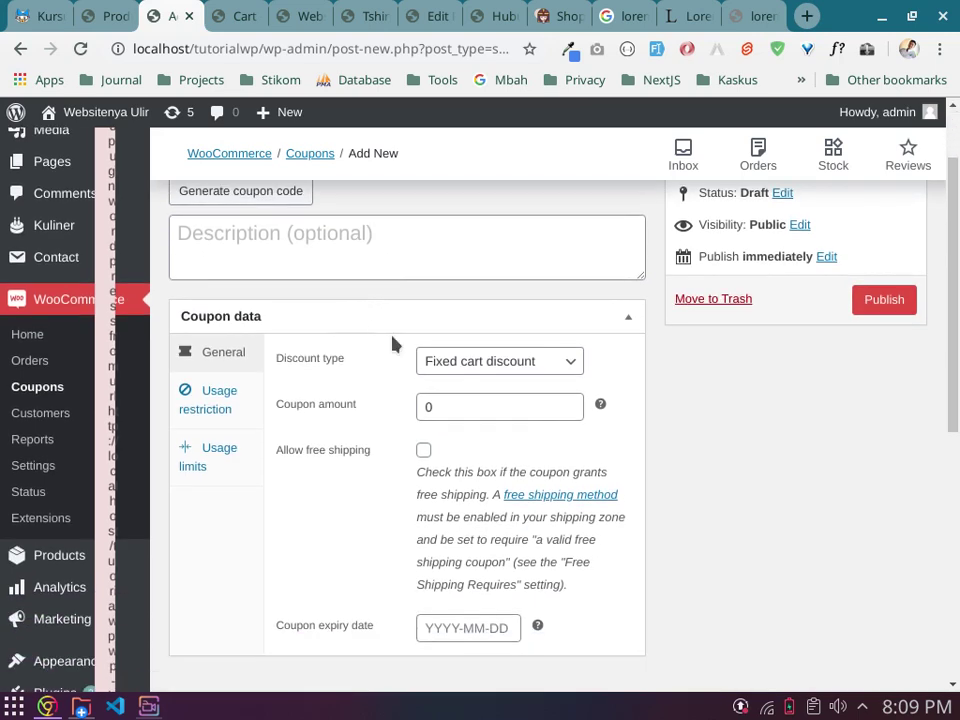
scroll(382, 345, "down", 1)
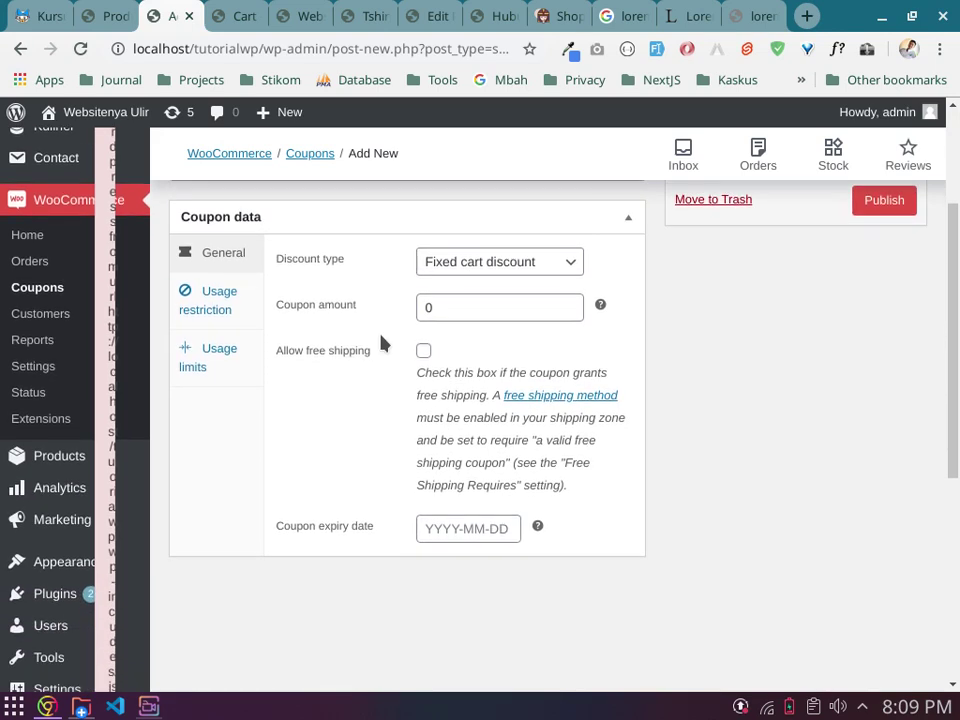
scroll(381, 342, "up", 2)
Step: Write 'bagi-bagi rejeki' as the coupon description
left_click(342, 346)
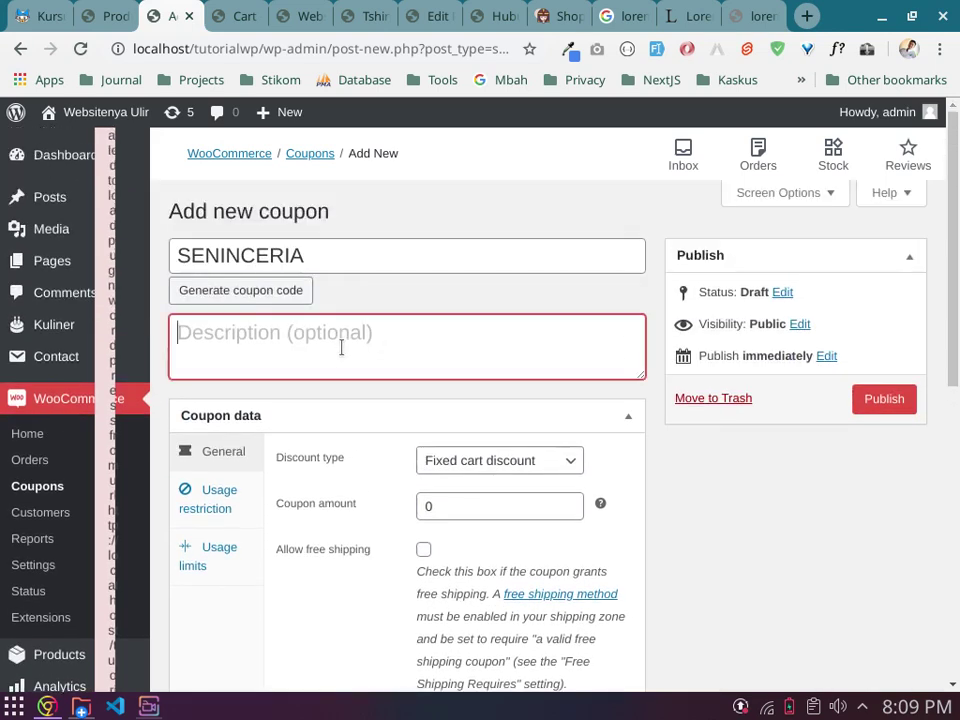
type("bar")
key("BackSpace")
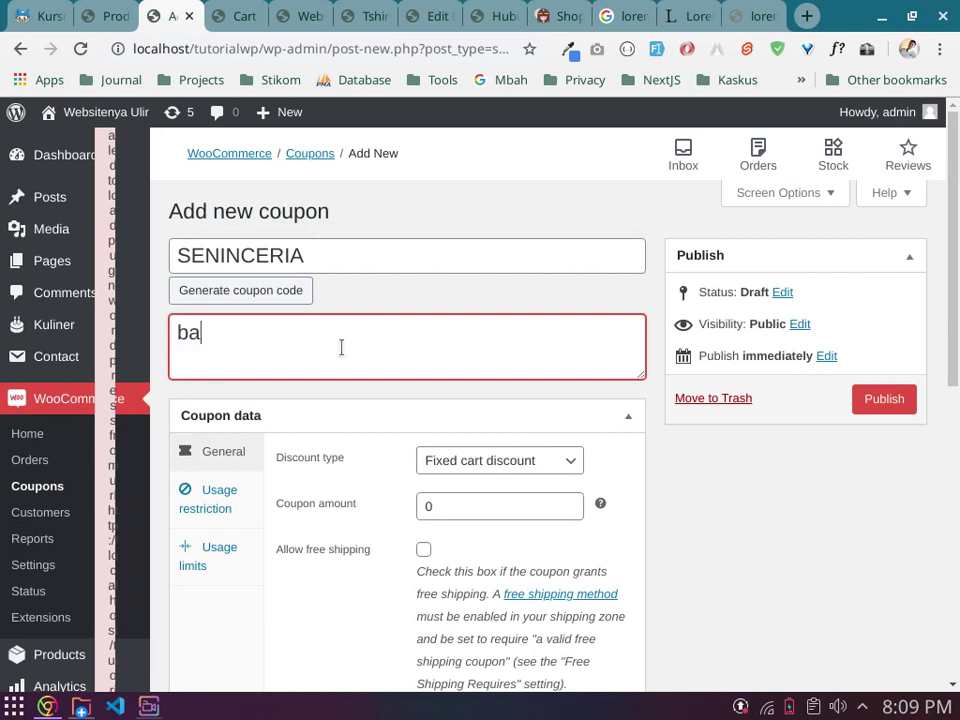
type("gi ba")
key("BackSpace")
key("BackSpace")
key("BackSpace")
key("BackSpace")
type("-ba")
key("BackSpace")
key("BackSpace")
key("BackSpace")
type("0")
key("BackSpace")
type("i-ba")
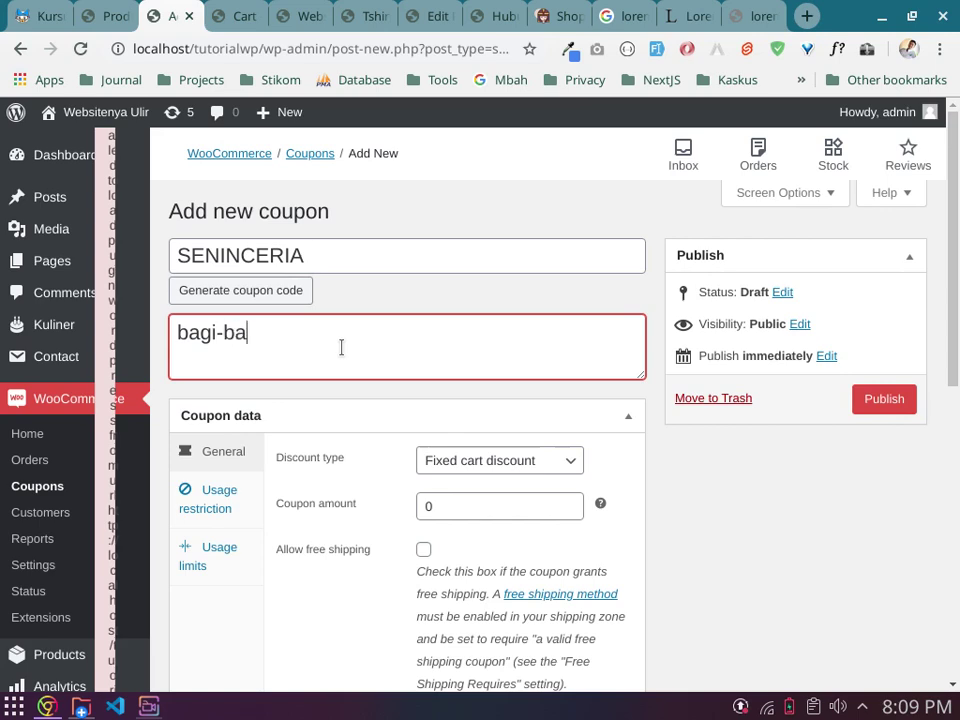
type("gi rejeki")
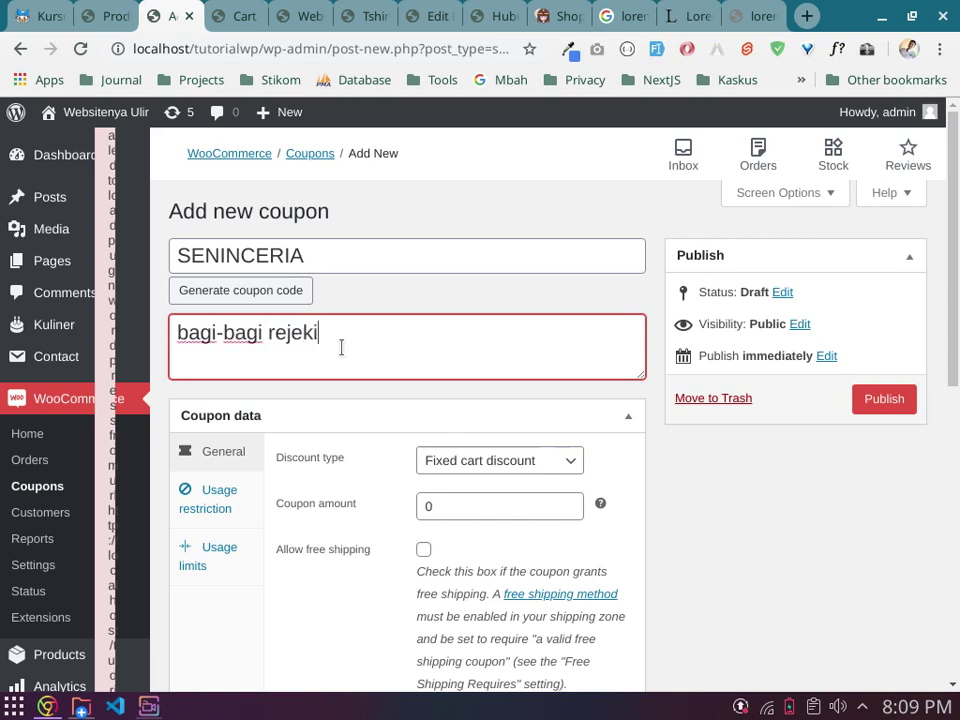
scroll(341, 347, "down", 3)
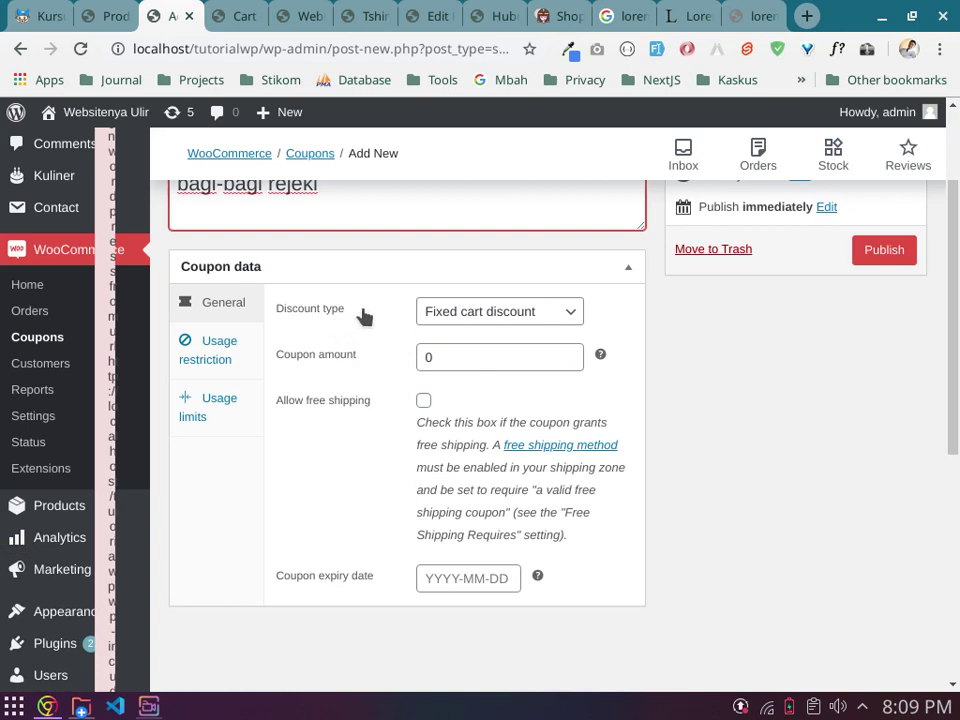
left_click(479, 323)
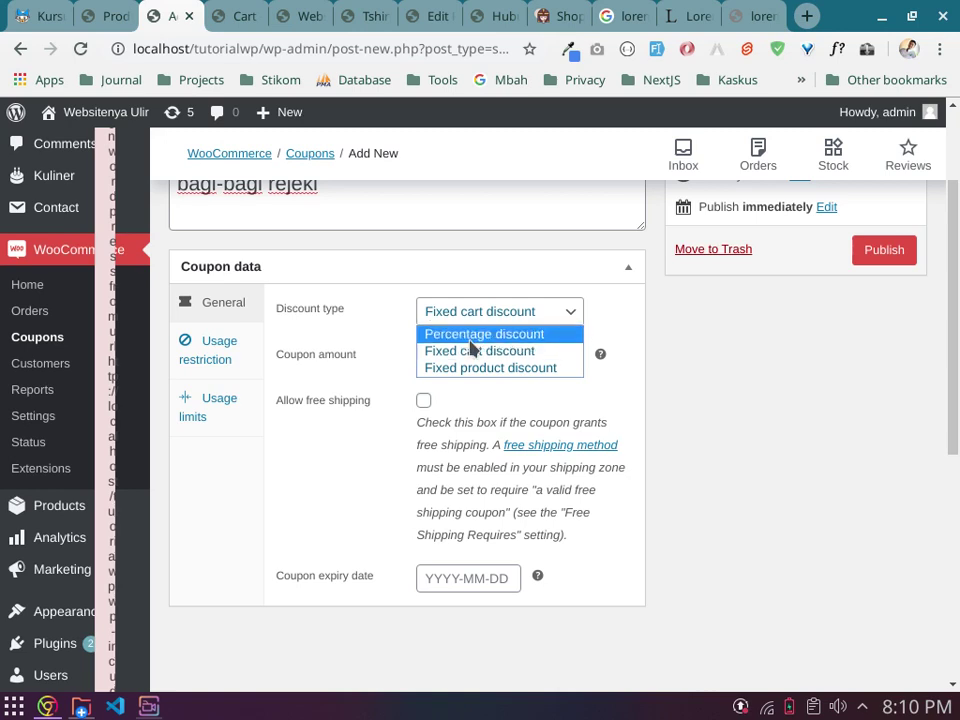
left_click(470, 339)
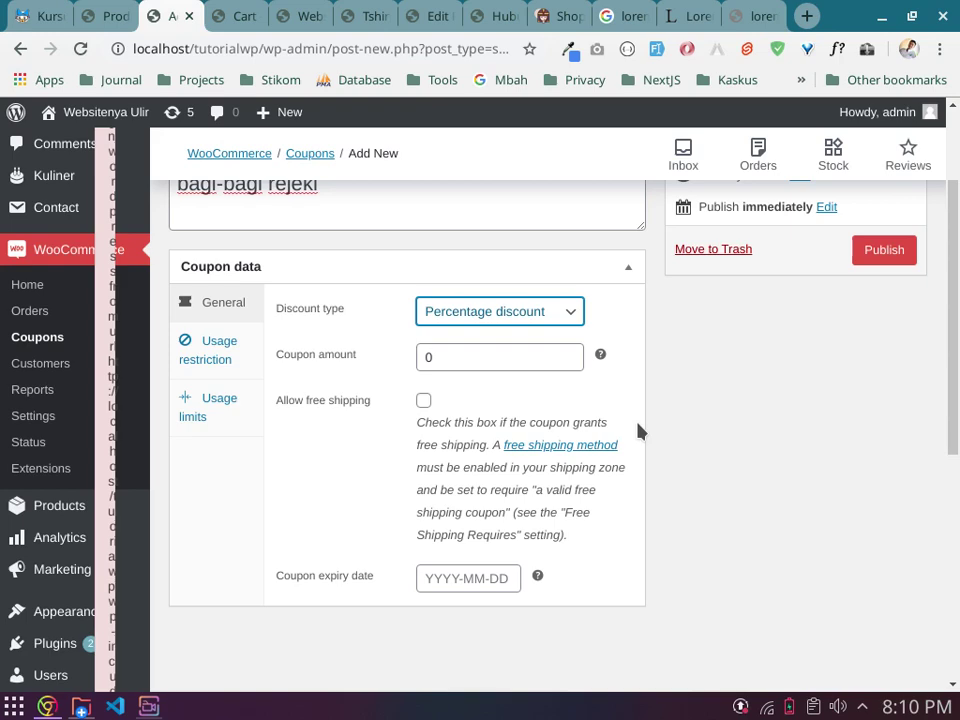
scroll(640, 430, "up", 2)
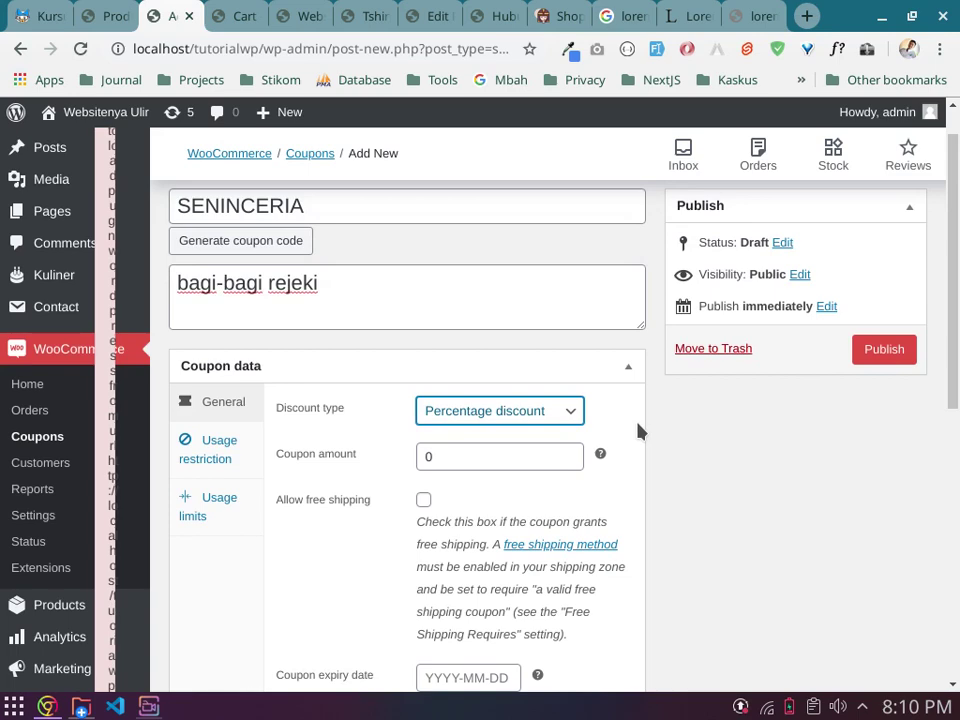
scroll(640, 430, "down", 2)
left_click(540, 312)
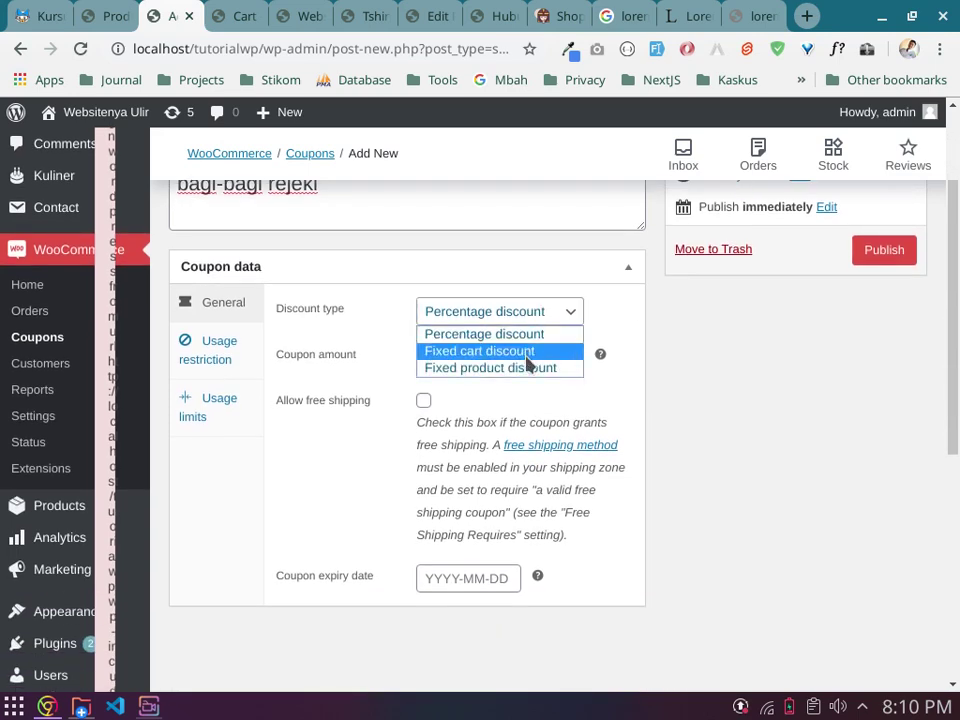
left_click(538, 358)
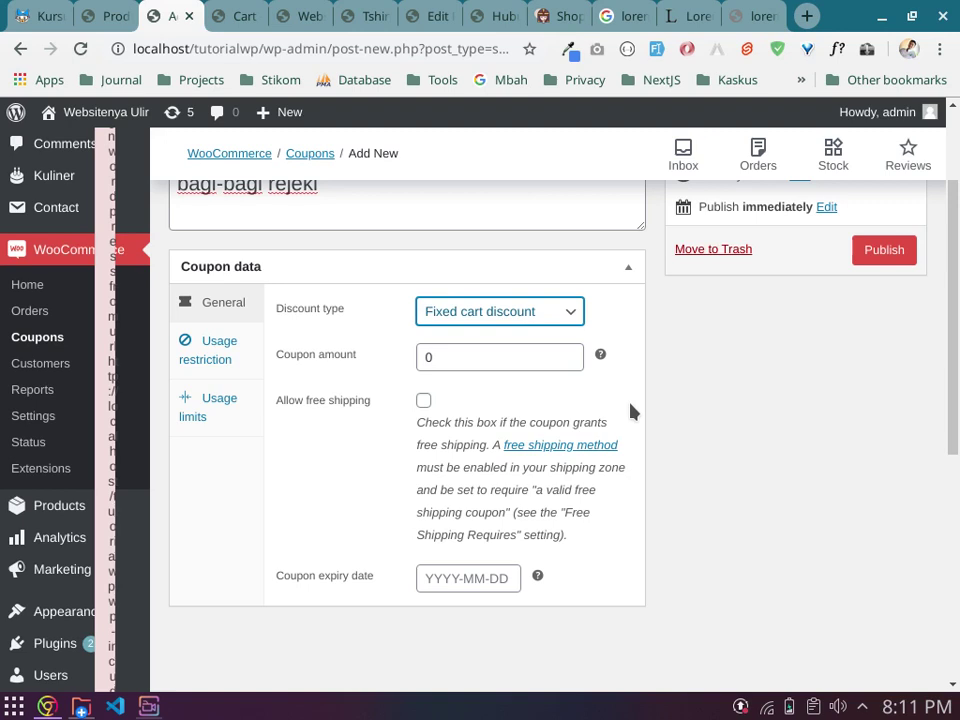
Step: Change the discount type to Fixed product discount, then to Percentage discount
left_click(551, 311)
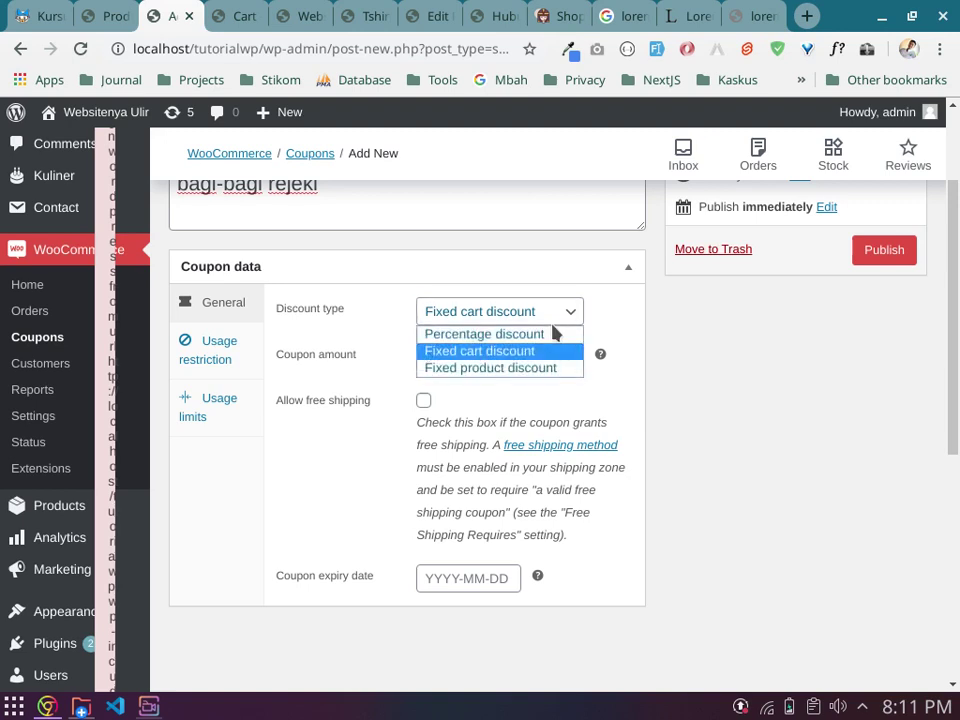
left_click(547, 368)
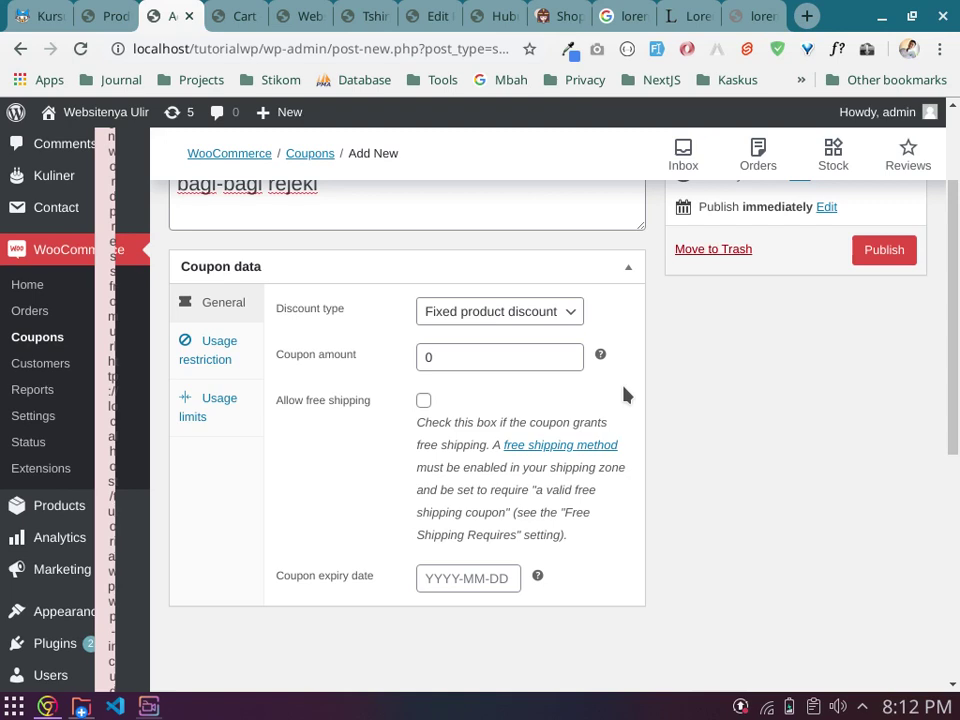
left_click(495, 322)
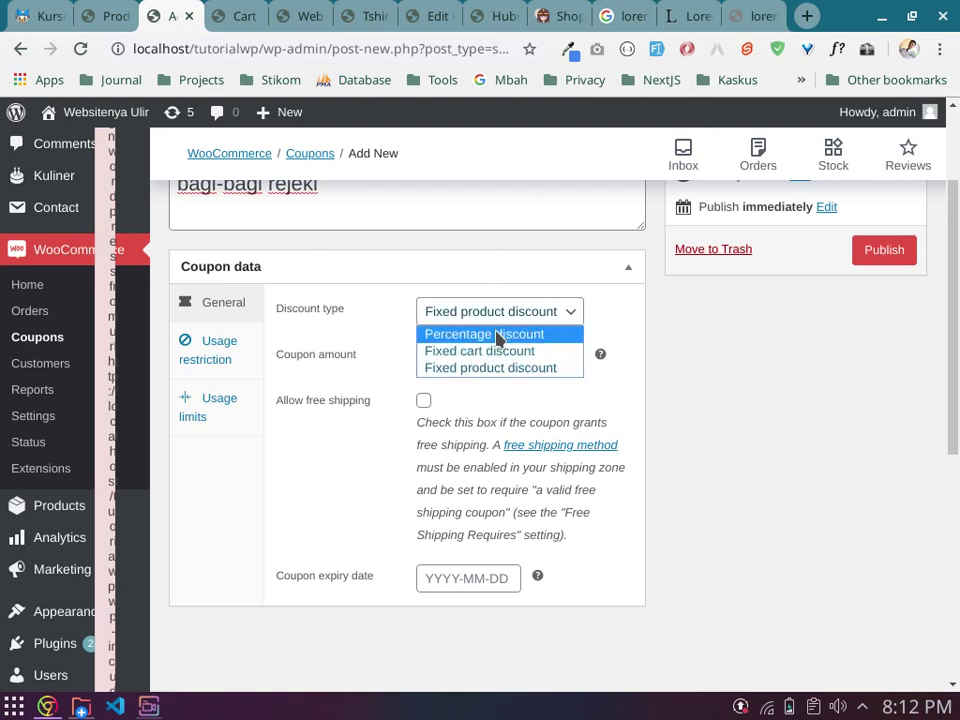
left_click(505, 337)
Step: Replace the coupon amount 0 with 10
left_click(516, 359)
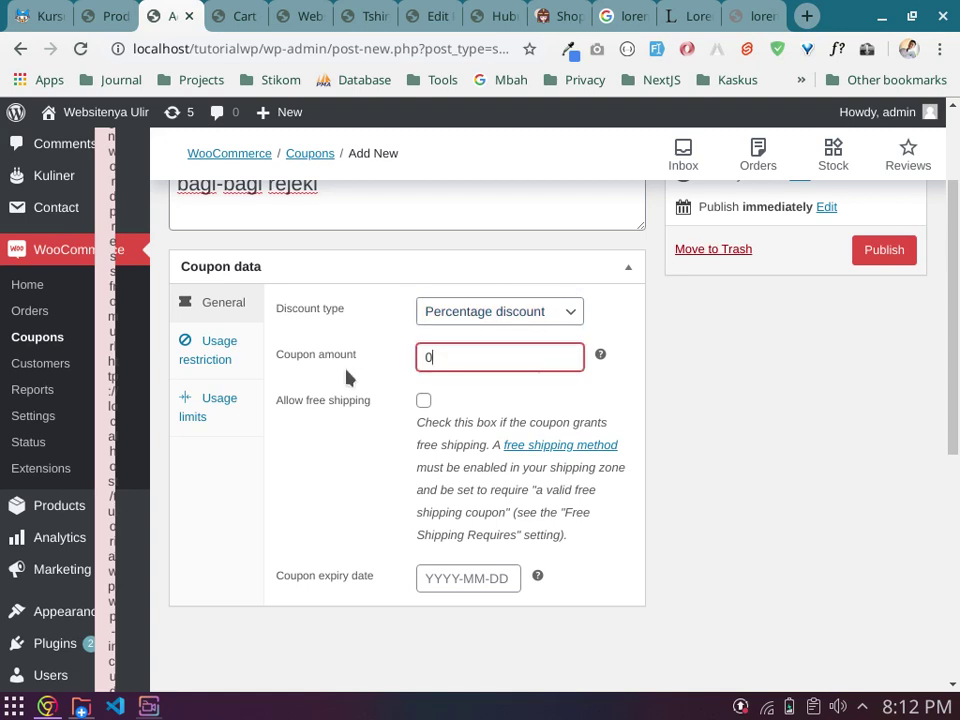
key("BackSpace")
type("10")
left_click(347, 375)
scroll(347, 378, "up", 1)
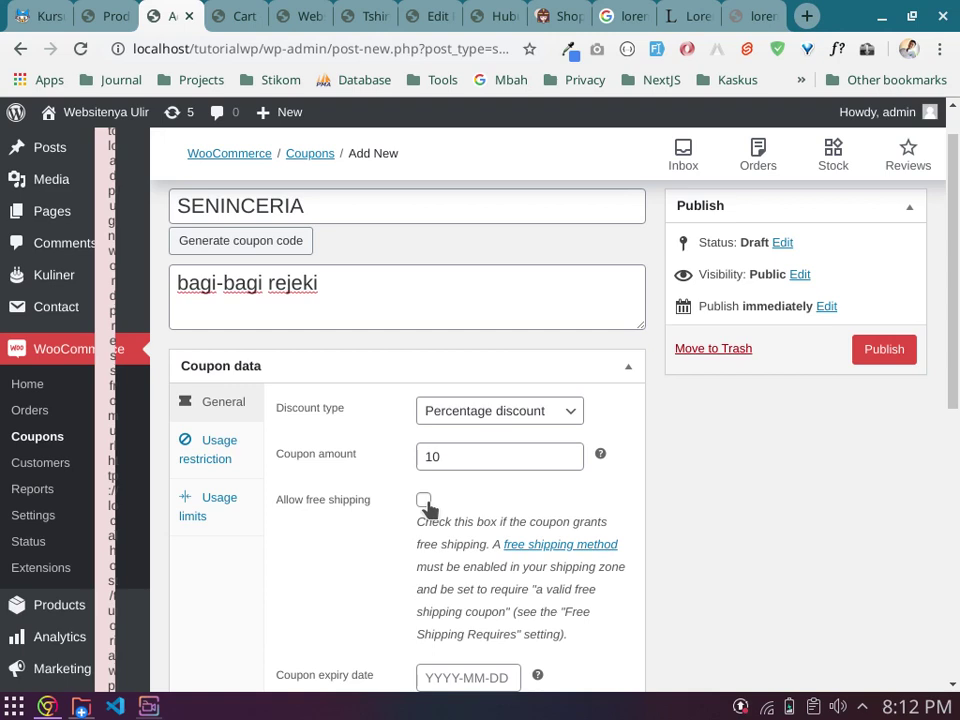
scroll(426, 505, "down", 1)
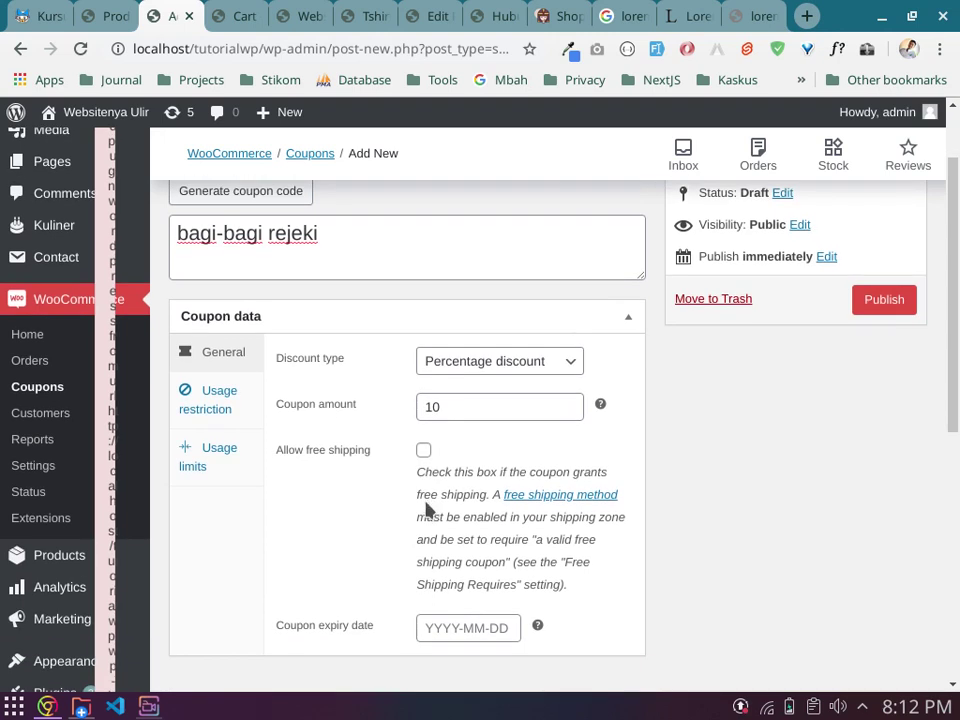
Step: Tick Allow free shipping in the coupon's General settings
left_click(204, 400)
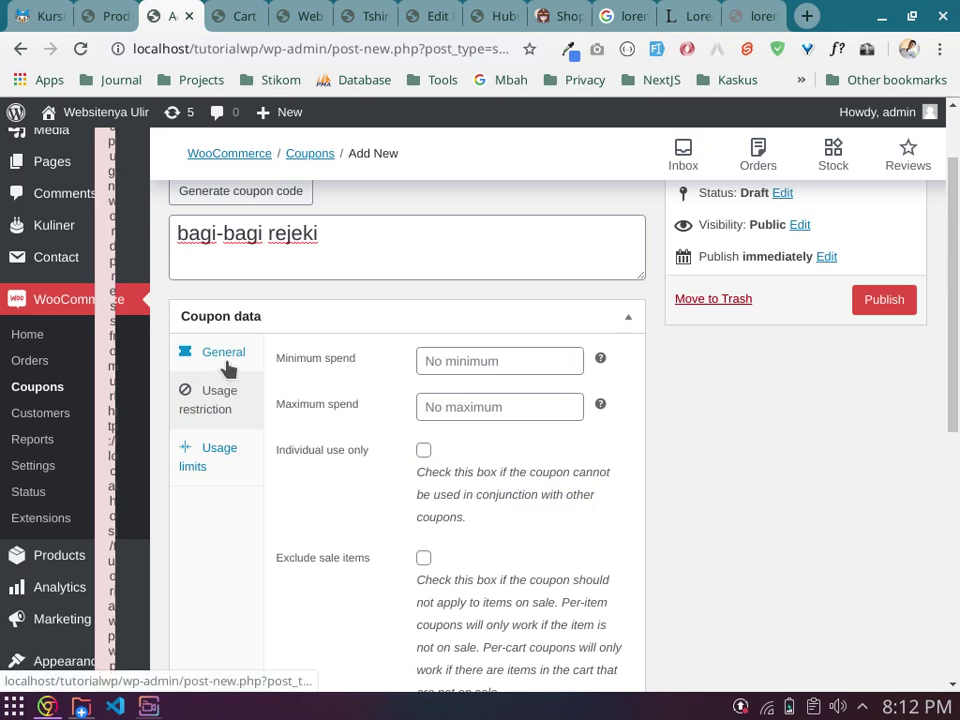
left_click(223, 358)
left_click(423, 450)
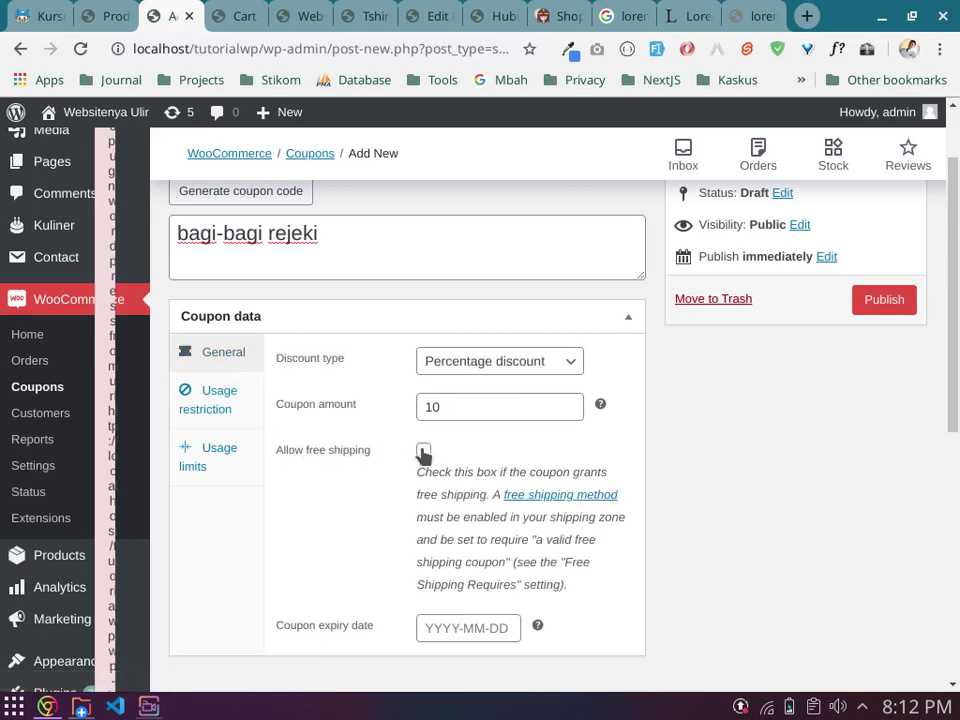
Step: Set the Usage restriction minimum spend to 120000
left_click(232, 398)
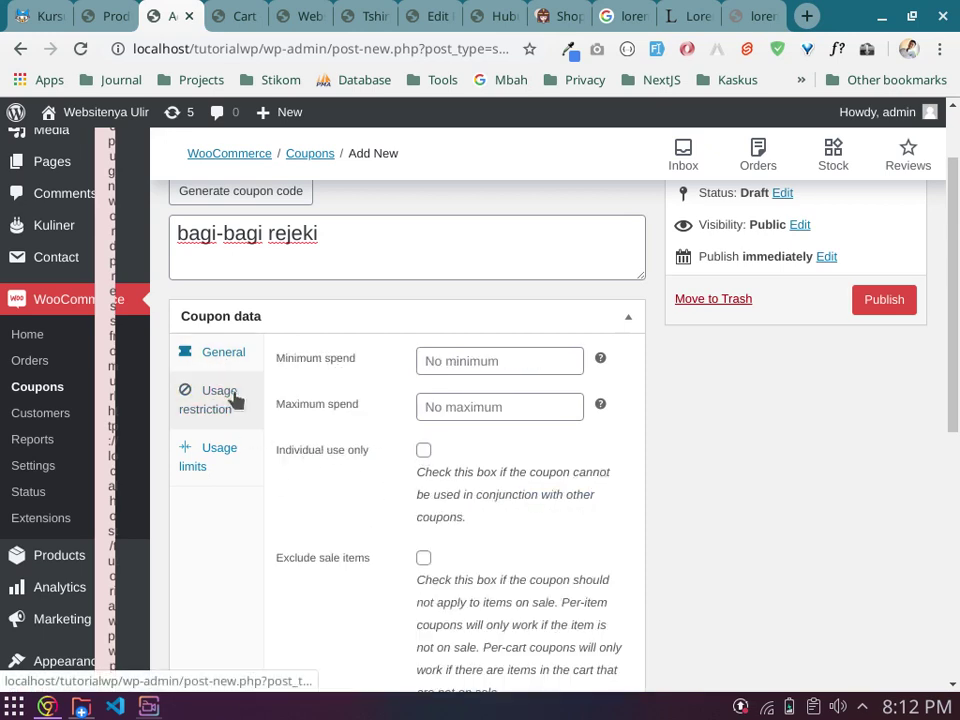
left_click(476, 364)
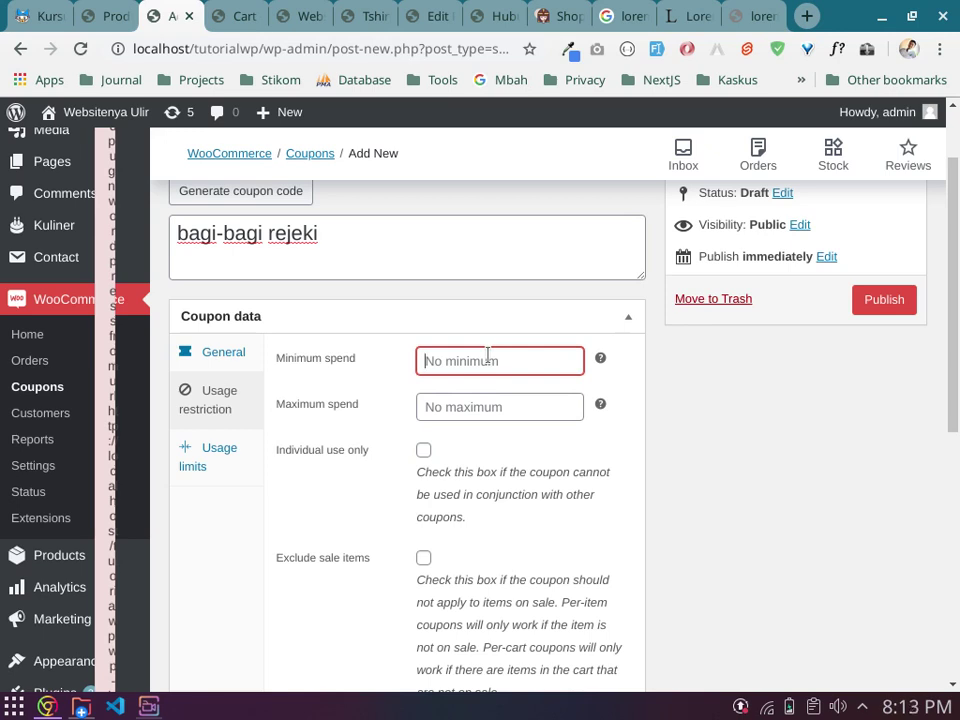
type("100000")
key("BackSpace")
key("BackSpace")
key("BackSpace")
key("BackSpace")
key("BackSpace")
type("20000")
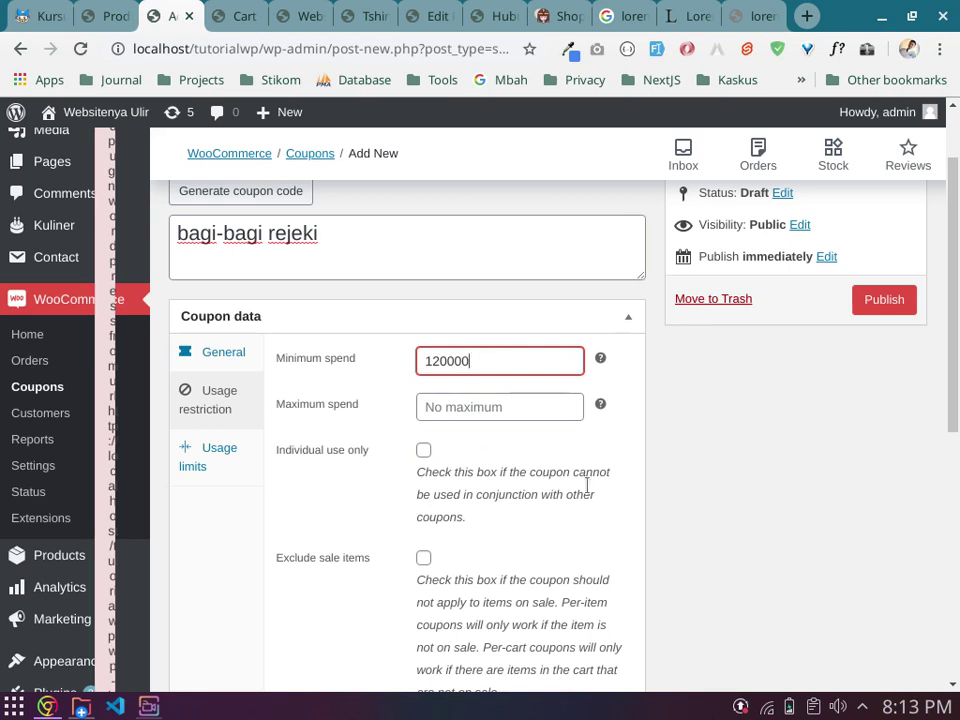
left_click(591, 534)
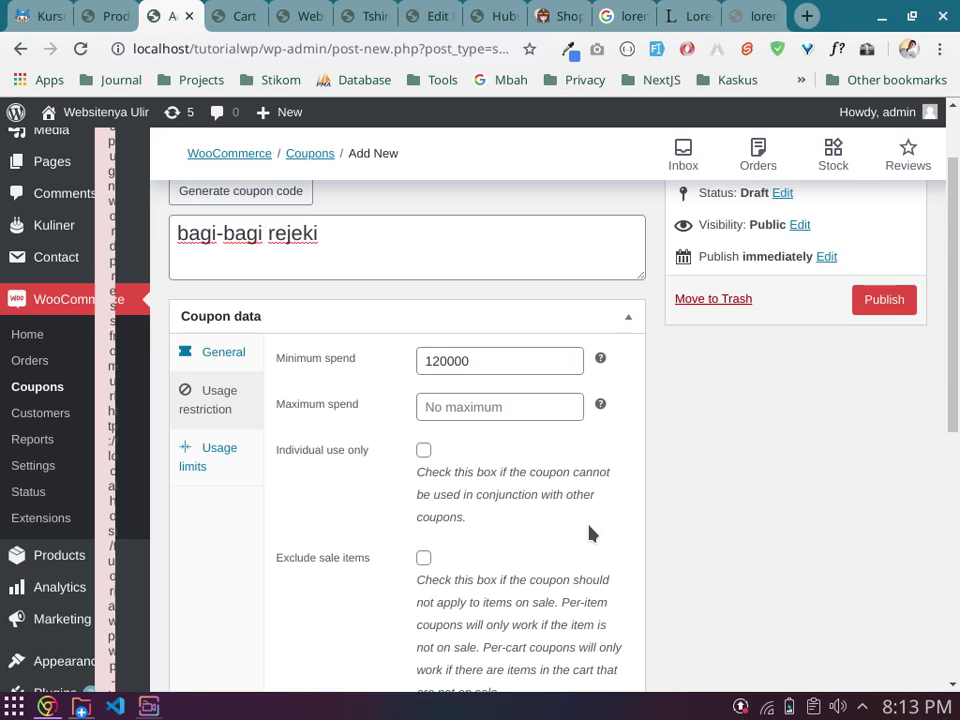
scroll(590, 533, "up", 1)
left_click_drag(304, 256, 165, 261)
left_click(476, 310)
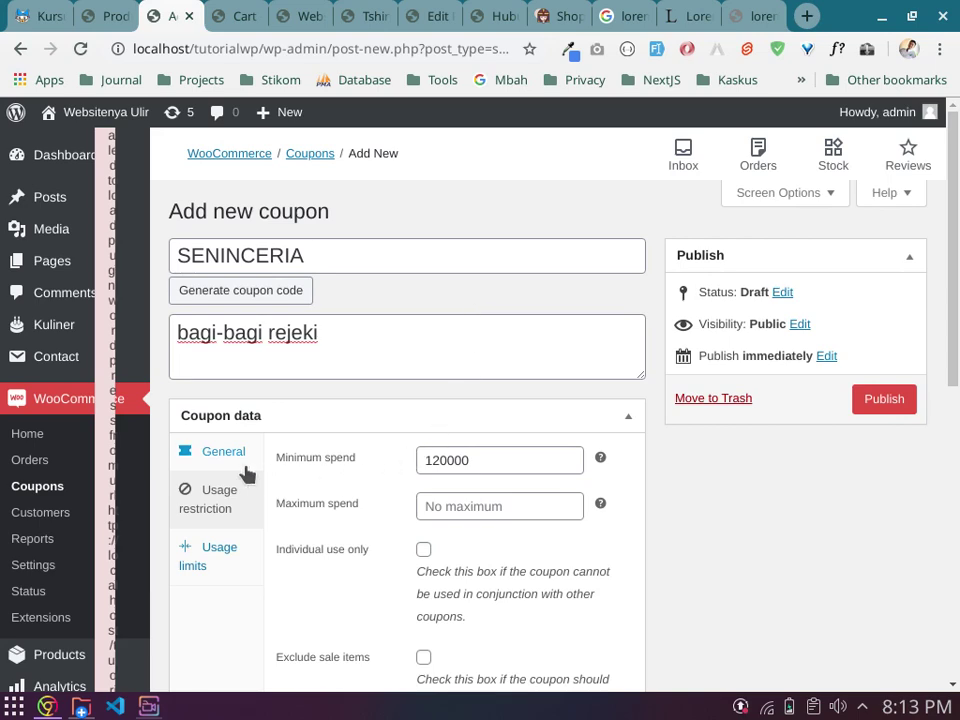
left_click(210, 452)
scroll(325, 473, "down", 1)
scroll(325, 473, "down", 1)
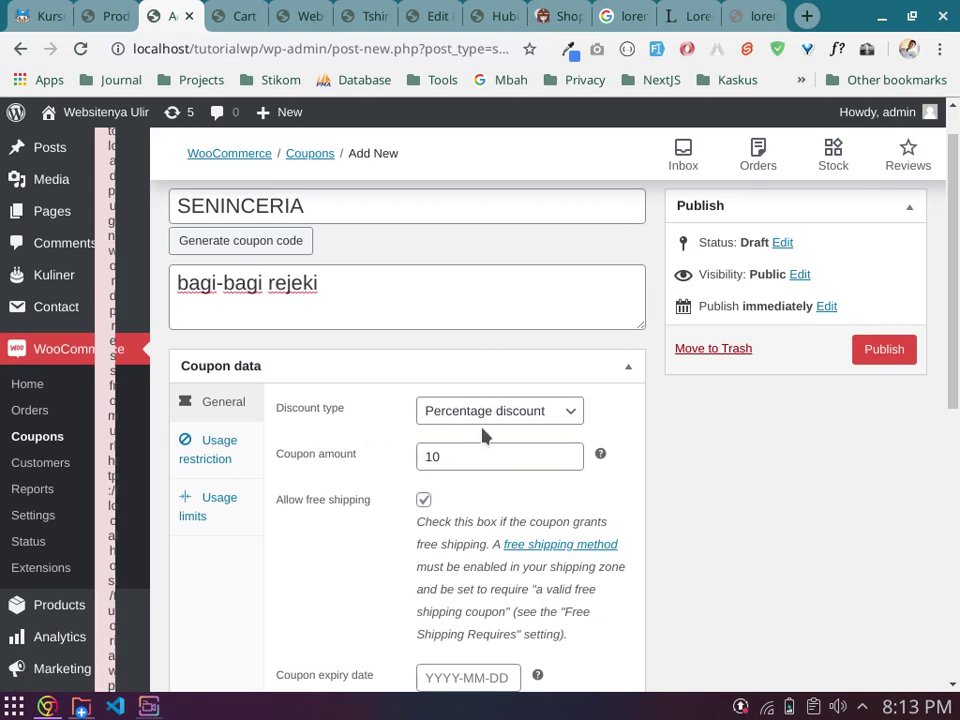
left_click_drag(463, 461, 418, 527)
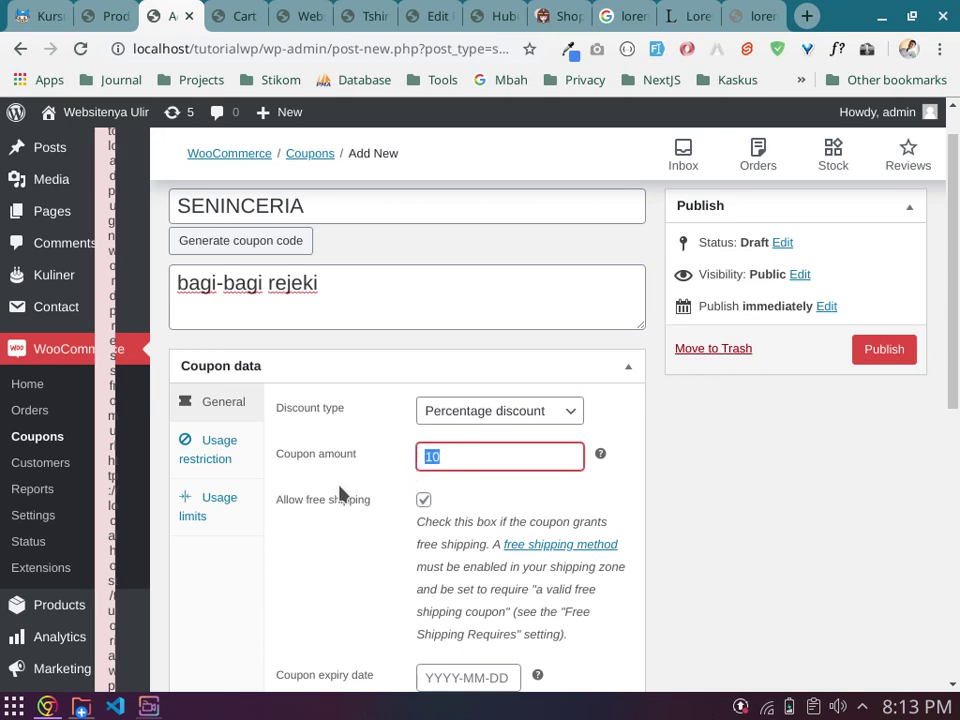
left_click(216, 456)
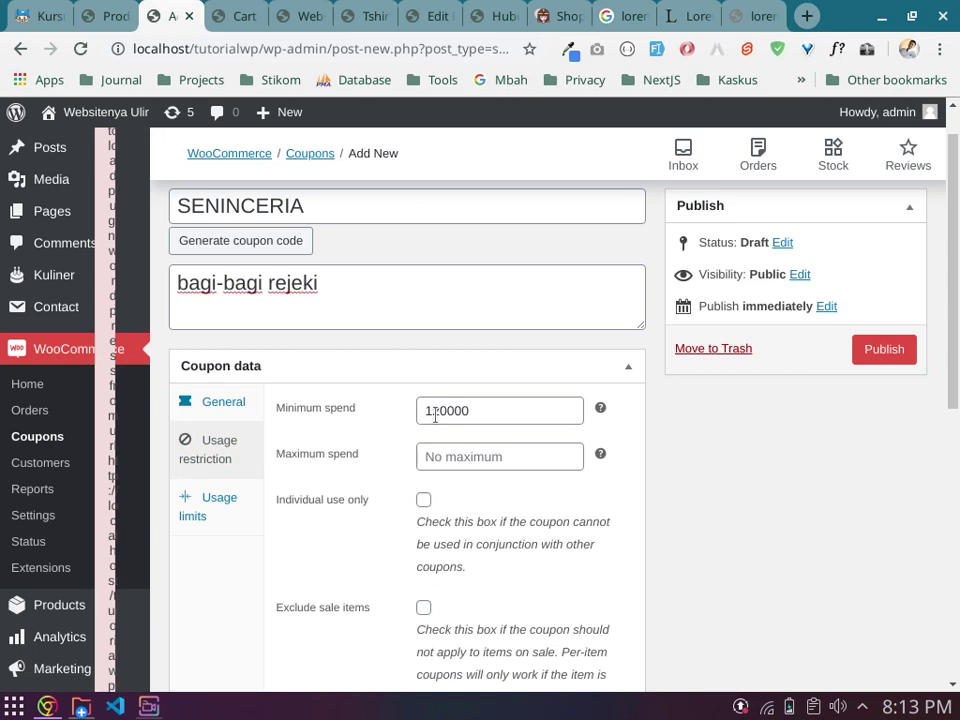
left_click_drag(468, 411, 422, 410)
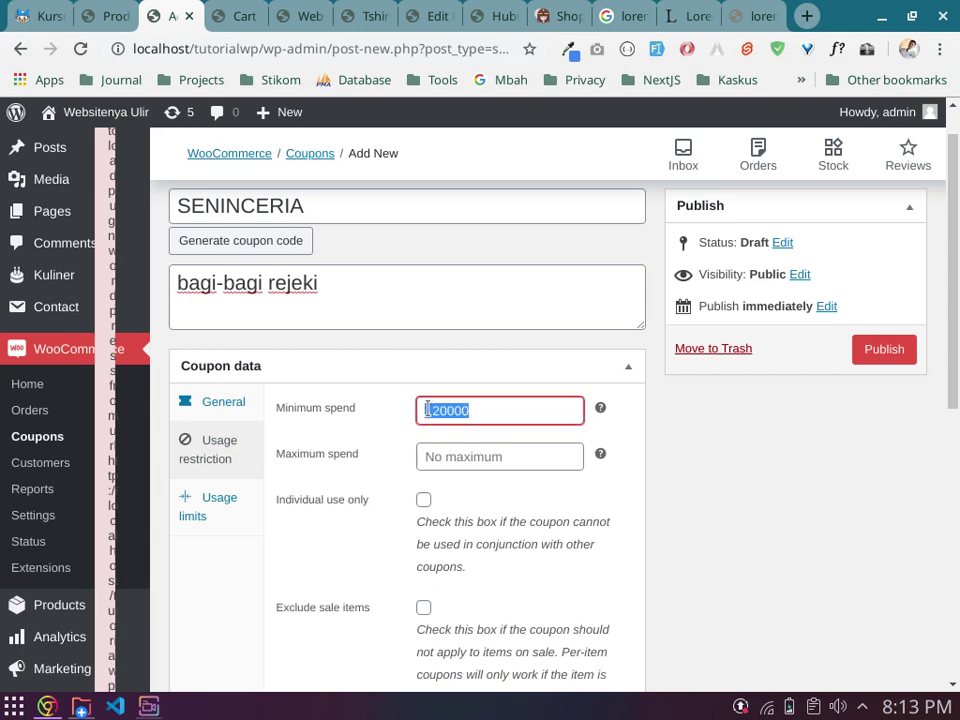
left_click(335, 566)
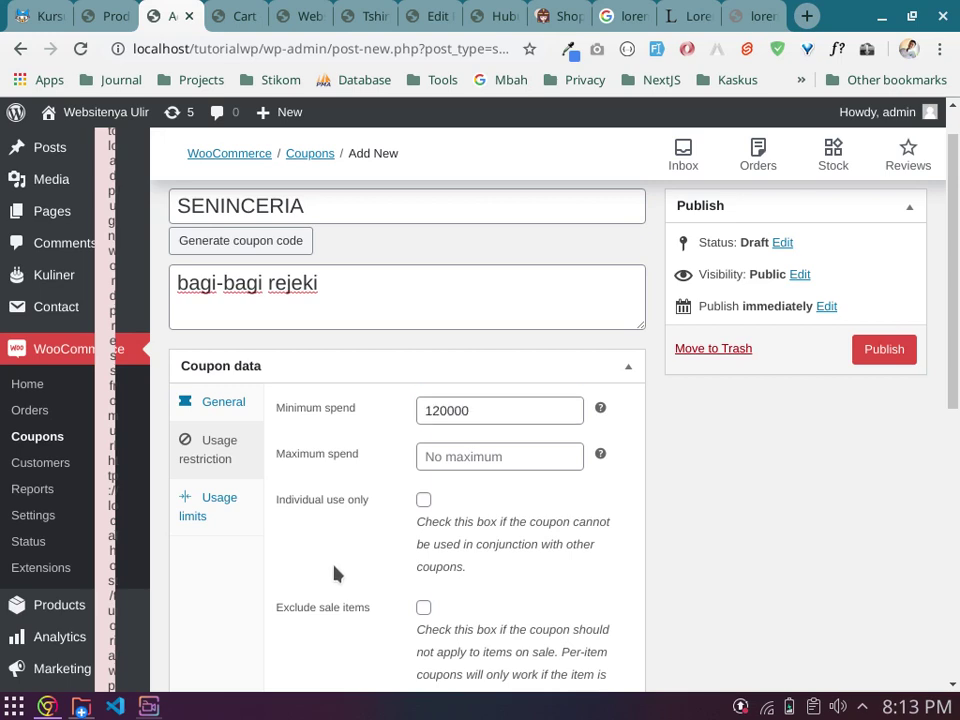
scroll(335, 572, "down", 1)
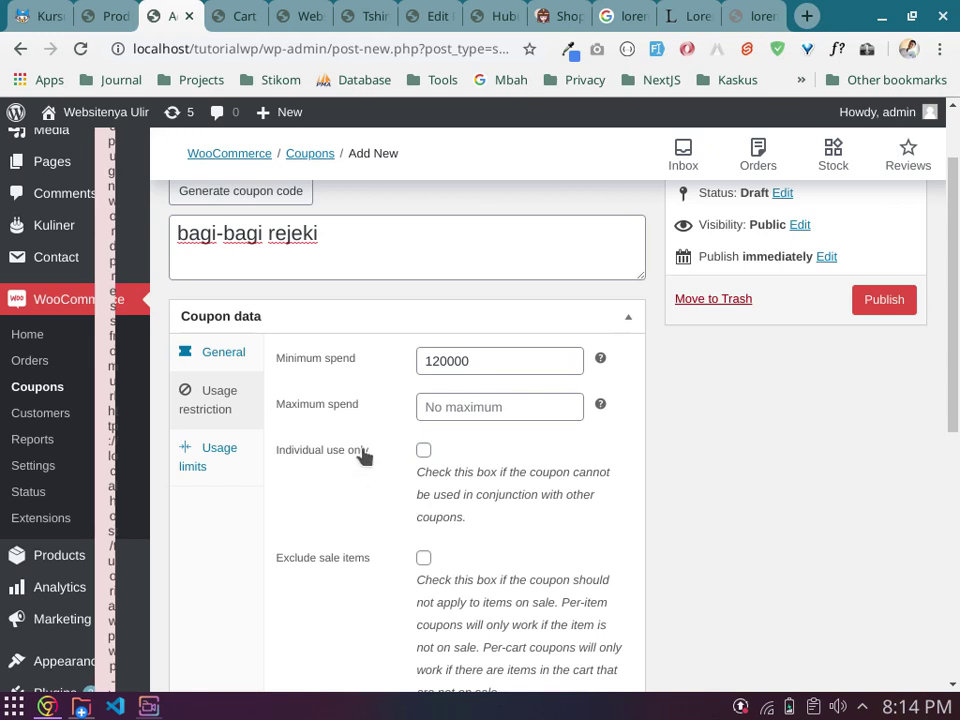
Step: Tick 'Individual use only' for the SENINCERIA coupon
left_click(423, 452)
scroll(360, 500, "down", 1)
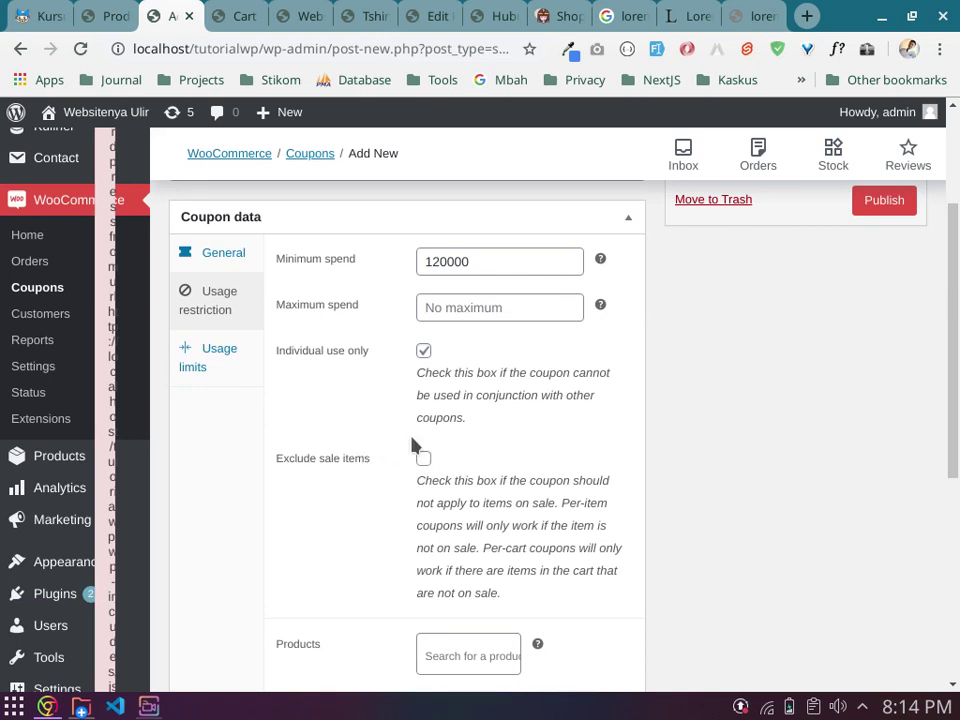
scroll(415, 445, "up", 1)
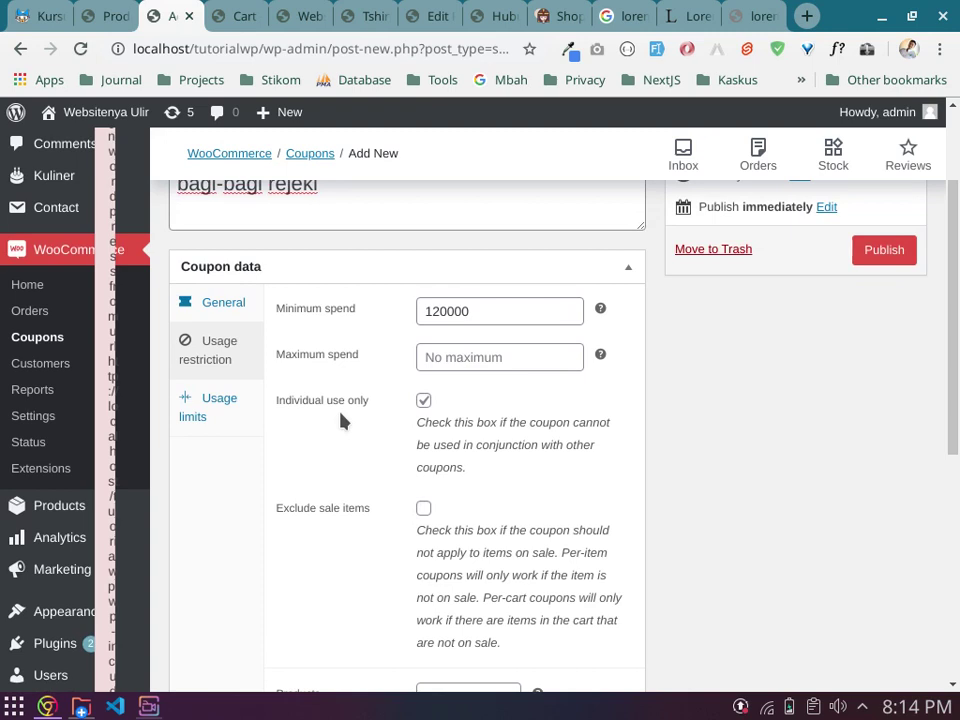
scroll(340, 422, "down", 2)
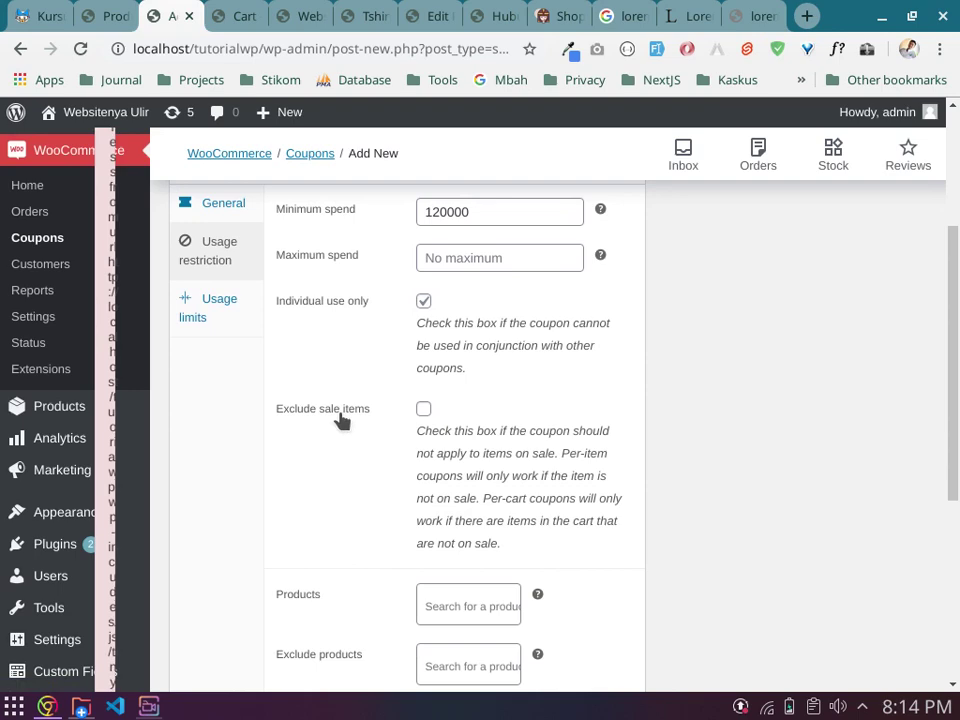
Step: Leave 'Exclude sale items' unchecked after toggling it on and off
left_click(424, 409)
scroll(355, 495, "up", 5)
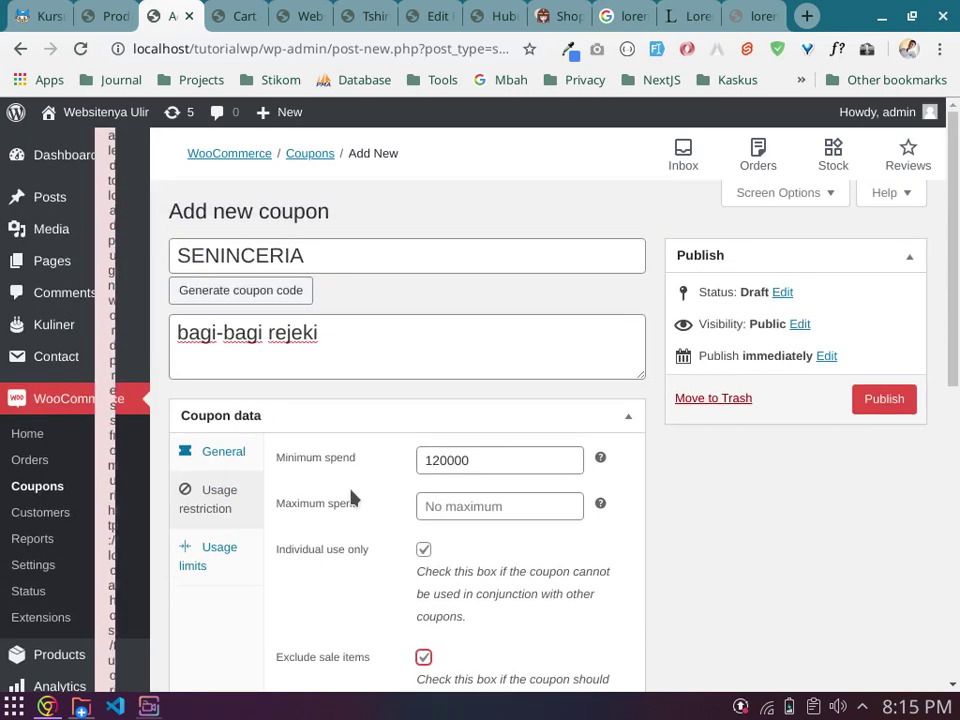
left_click_drag(330, 255, 90, 255)
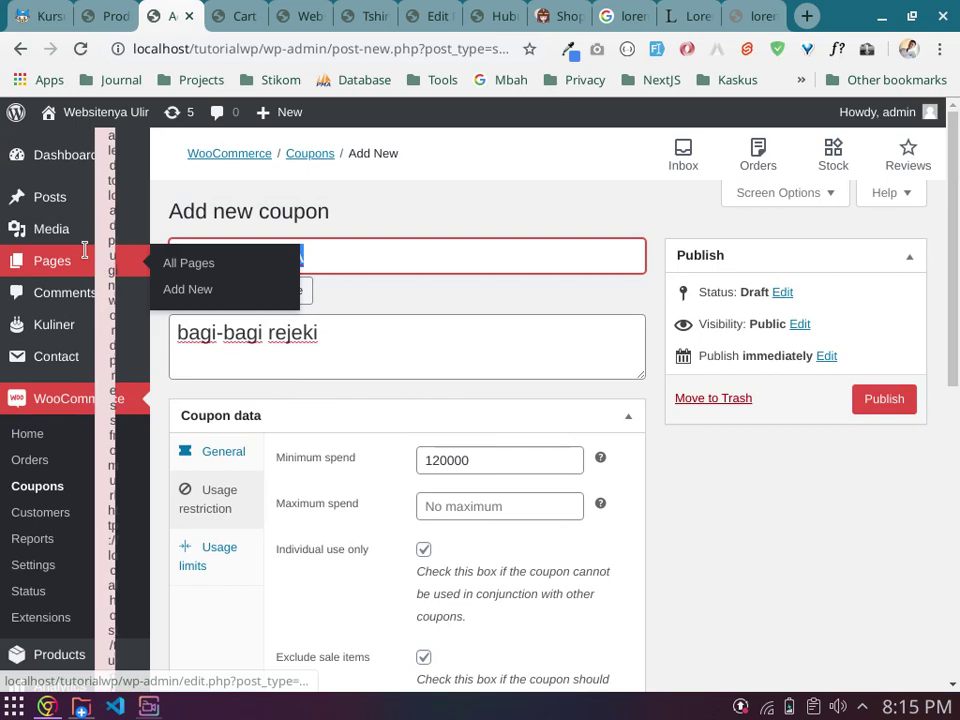
left_click(394, 308)
scroll(341, 540, "down", 5)
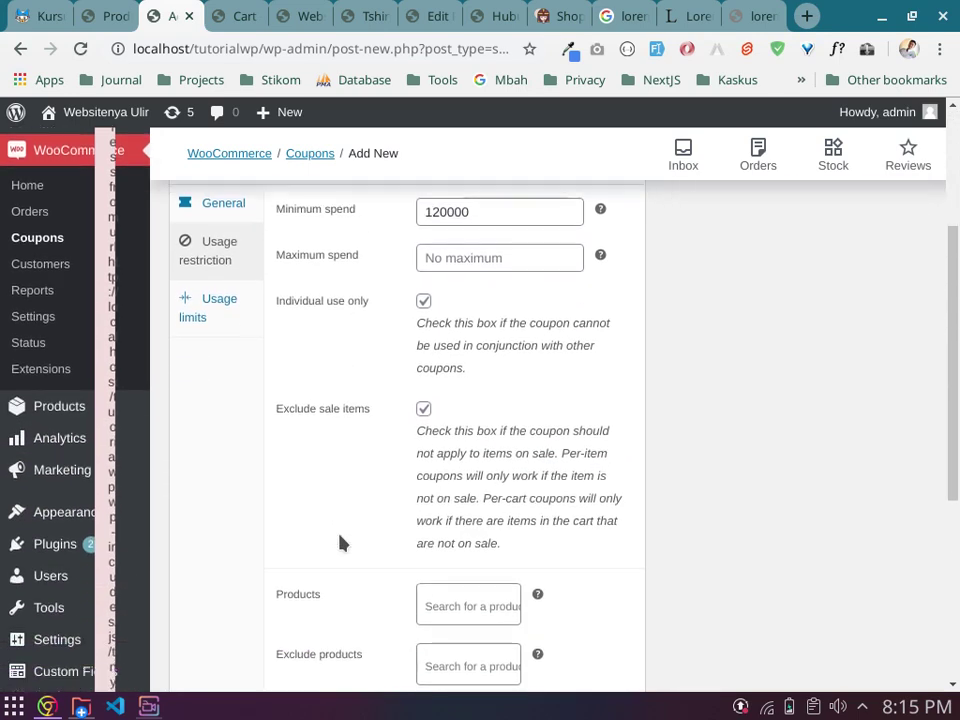
scroll(340, 543, "down", 1)
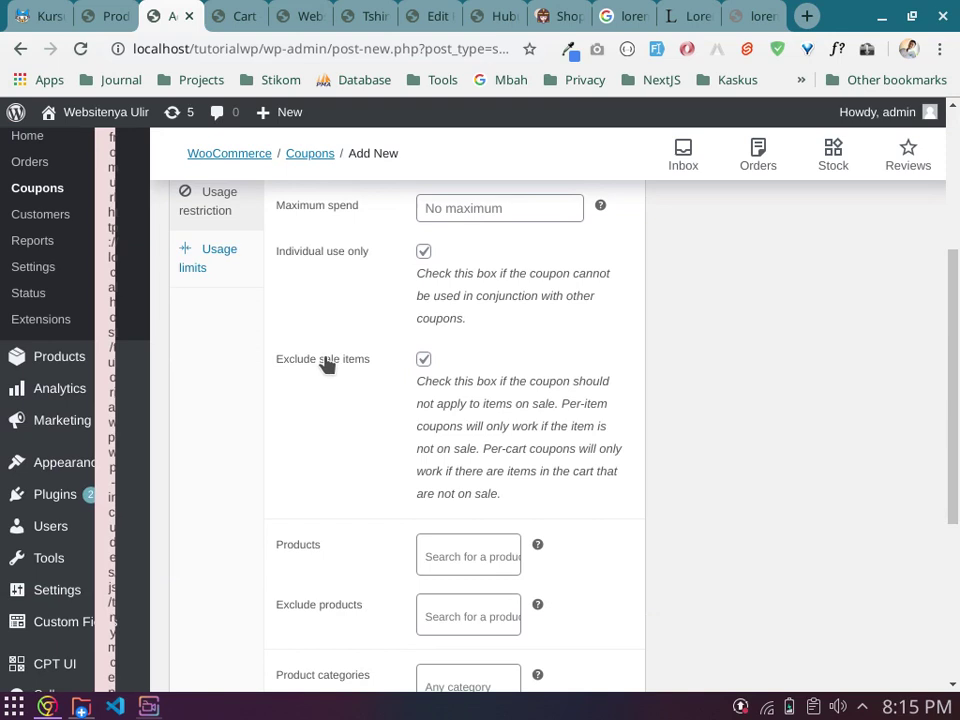
left_click(423, 359)
left_click(421, 366)
left_click(423, 360)
scroll(356, 431, "down", 2)
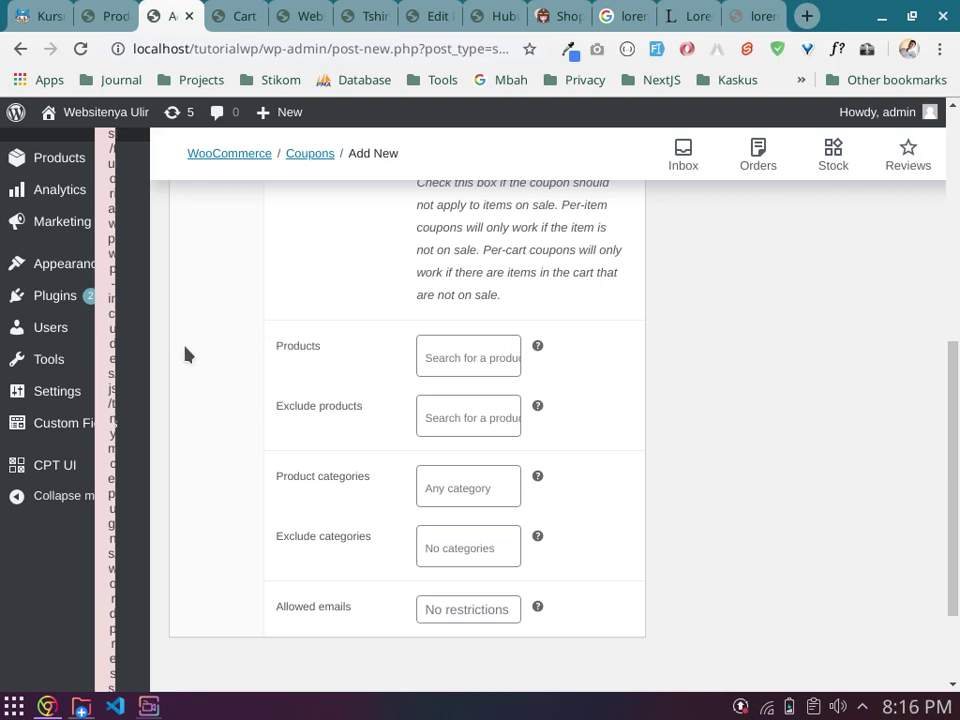
left_click(452, 352)
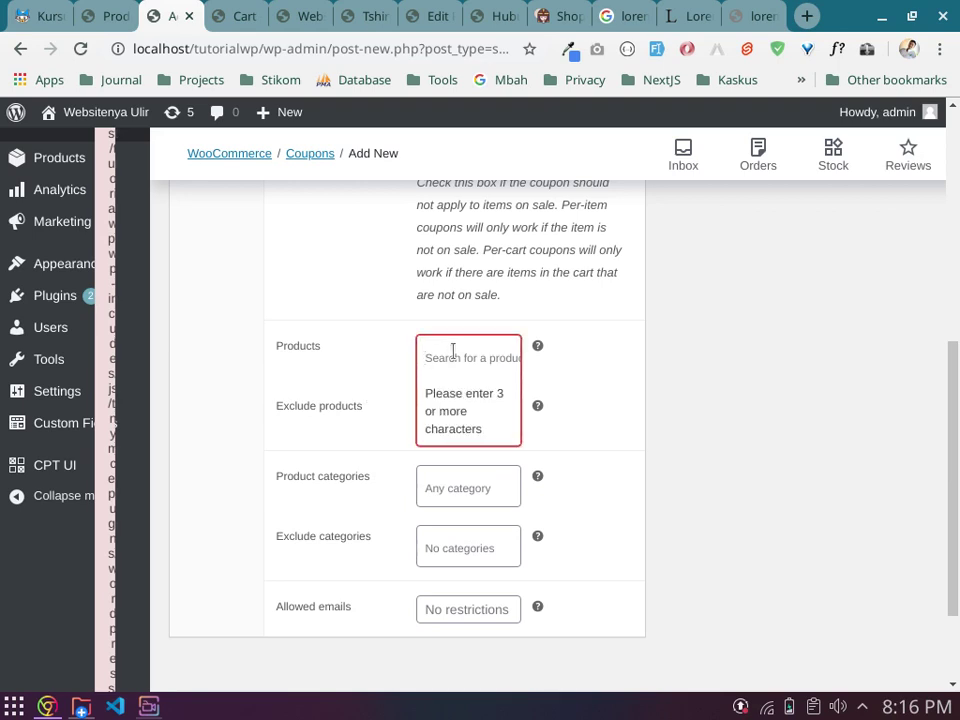
type("pas")
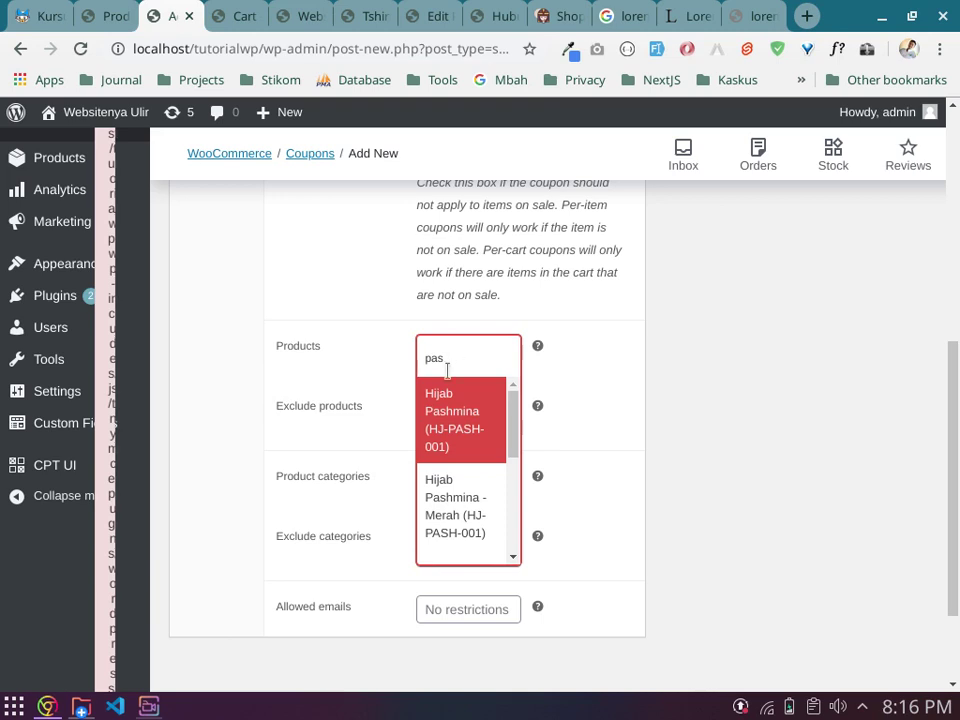
scroll(456, 456, "down", 3)
scroll(456, 456, "up", 2)
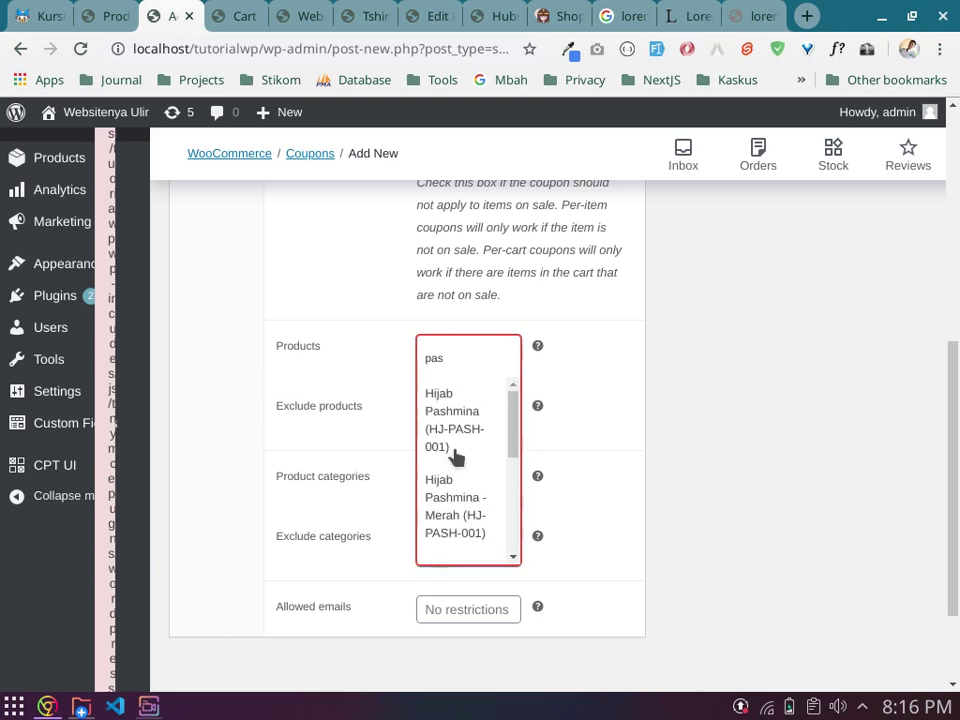
left_click(358, 298)
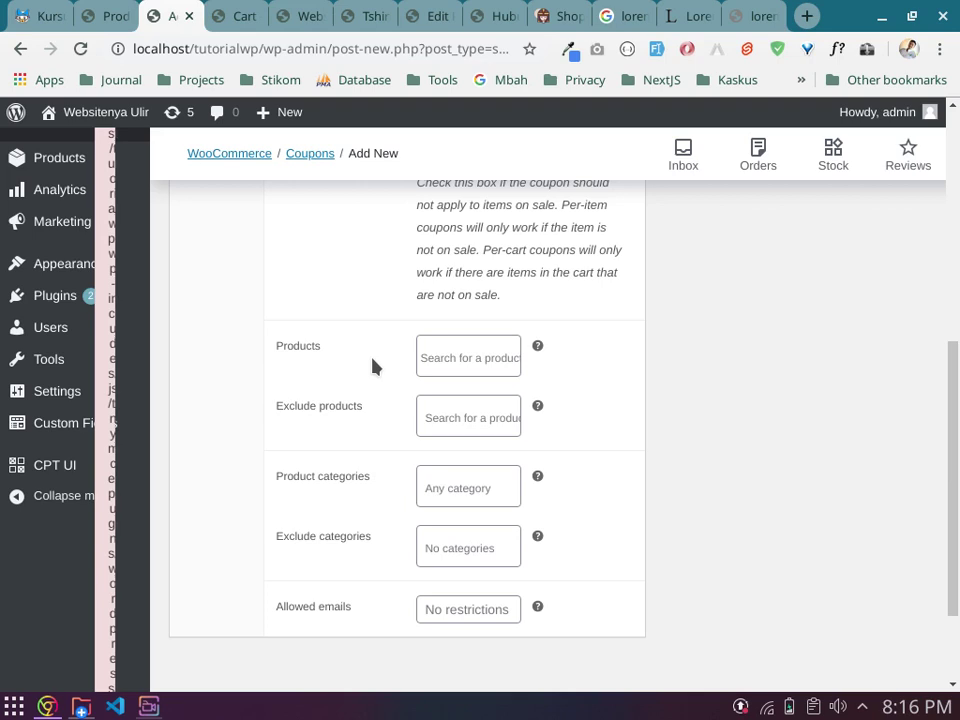
left_click(442, 357)
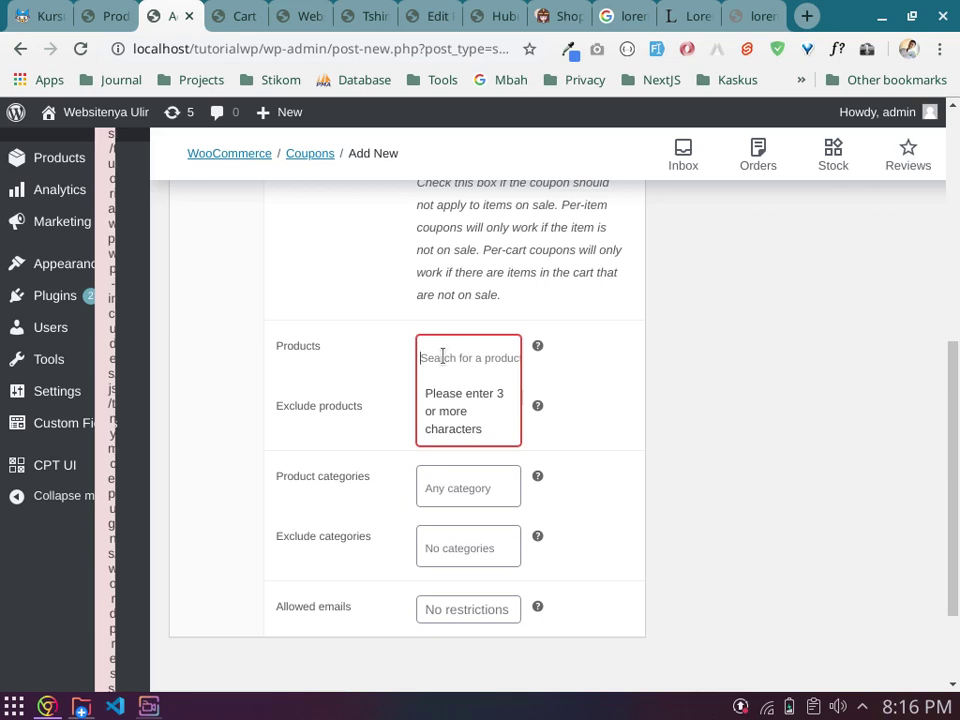
left_click(309, 413)
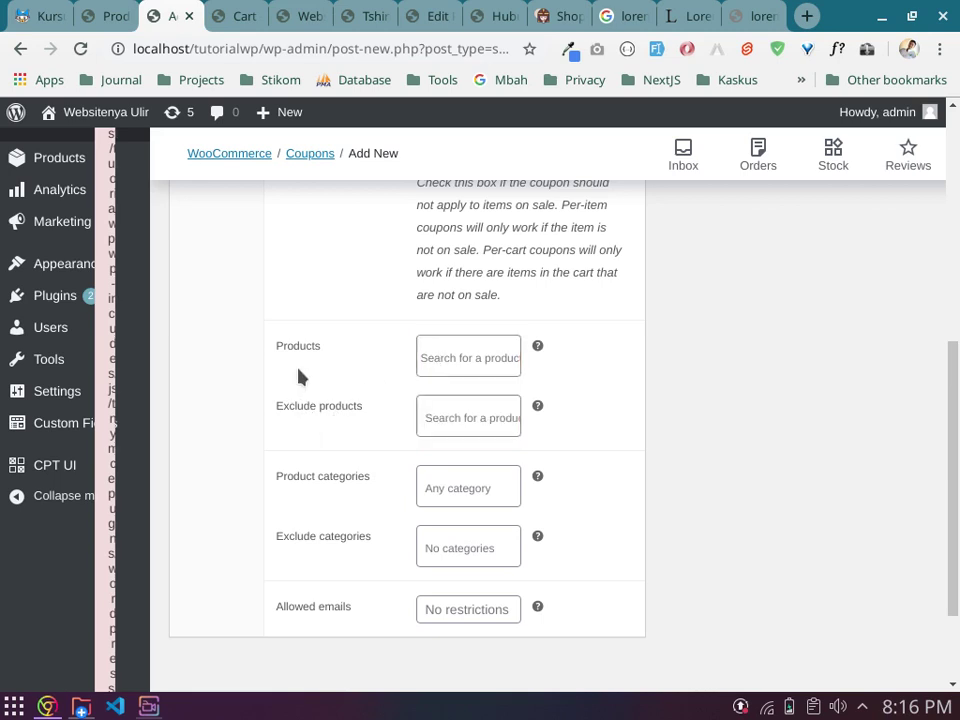
left_click(460, 417)
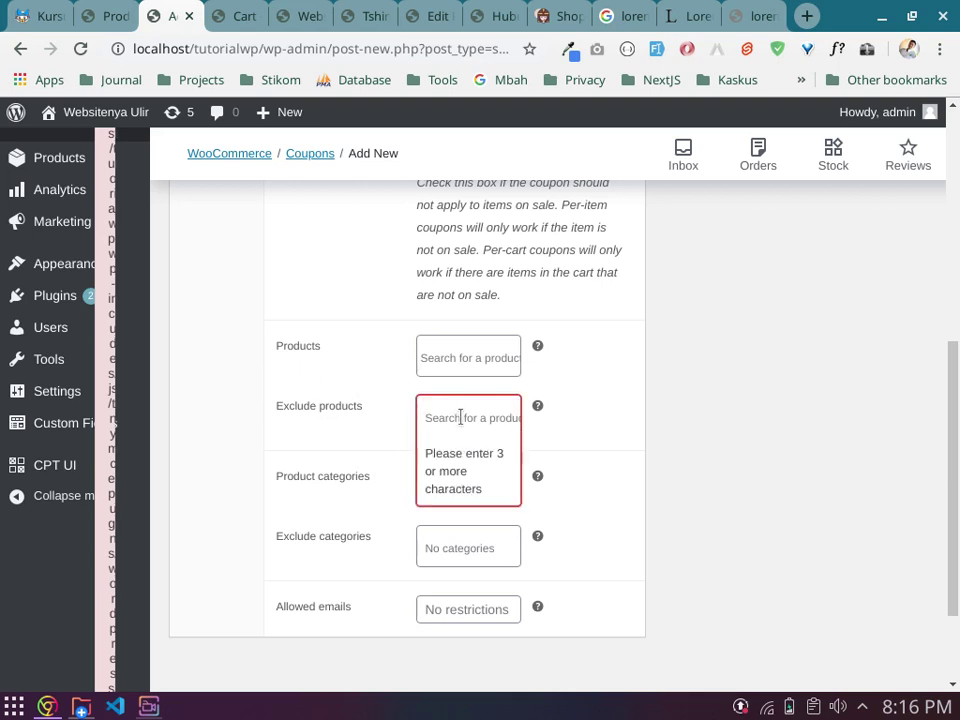
type("pash")
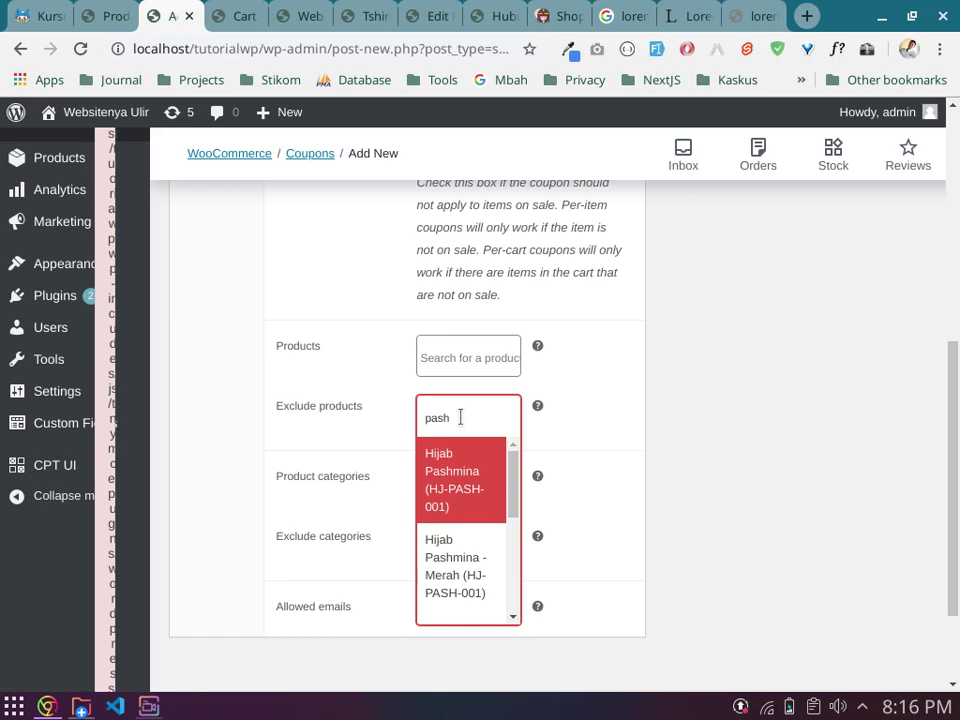
left_click(382, 414)
scroll(384, 414, "down", 2)
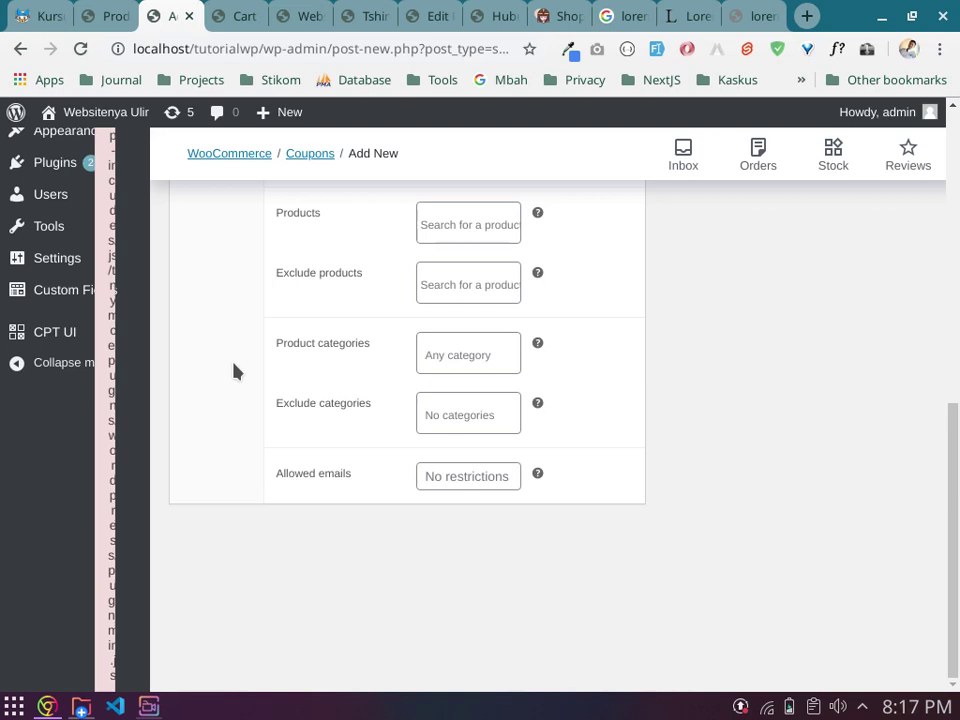
left_click(445, 355)
type("pash")
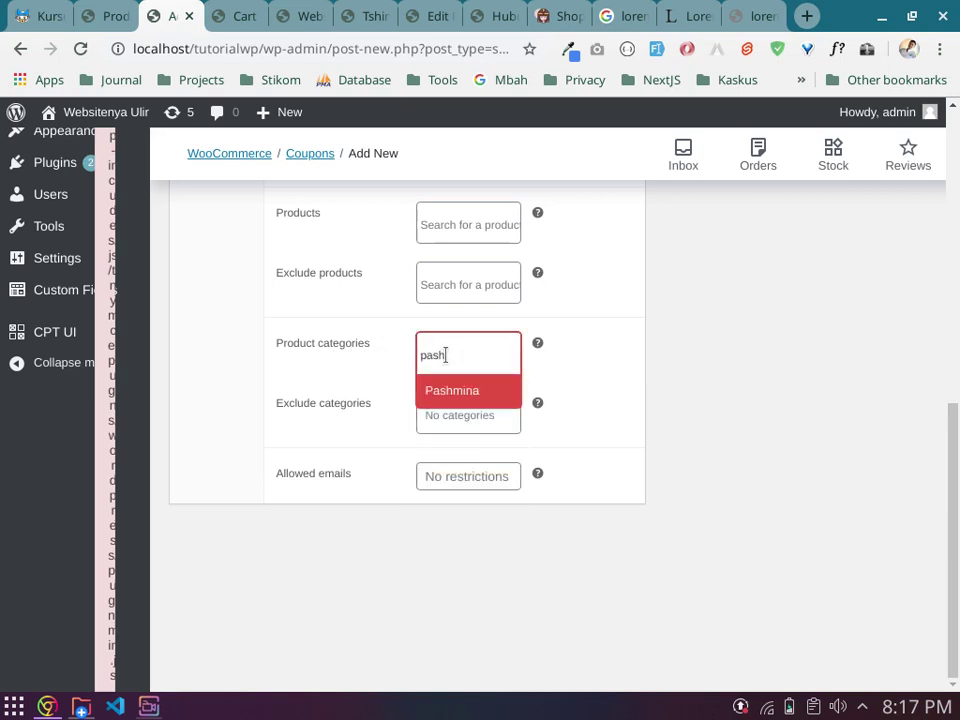
left_click(474, 390)
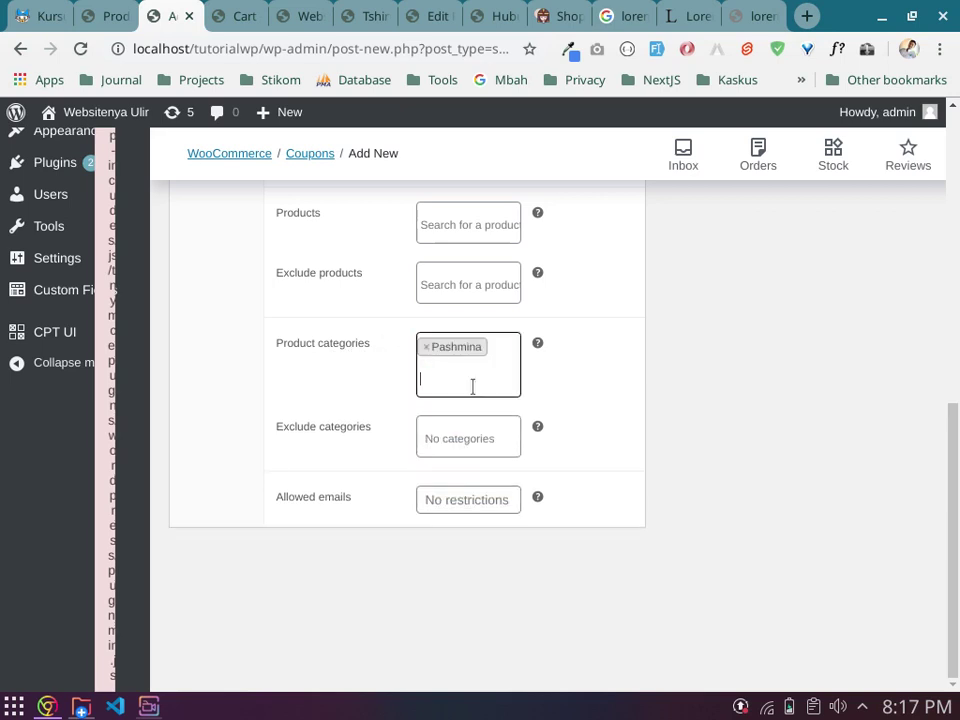
left_click(424, 347)
left_click(439, 364)
type("seg")
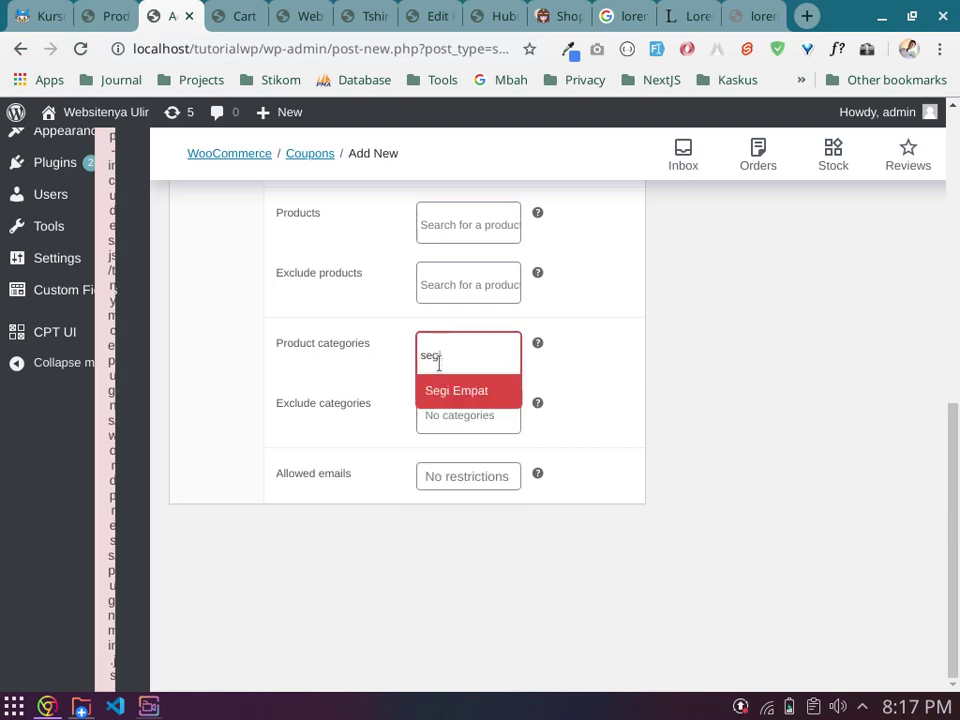
key("BackSpace")
key("BackSpace")
key("BackSpace")
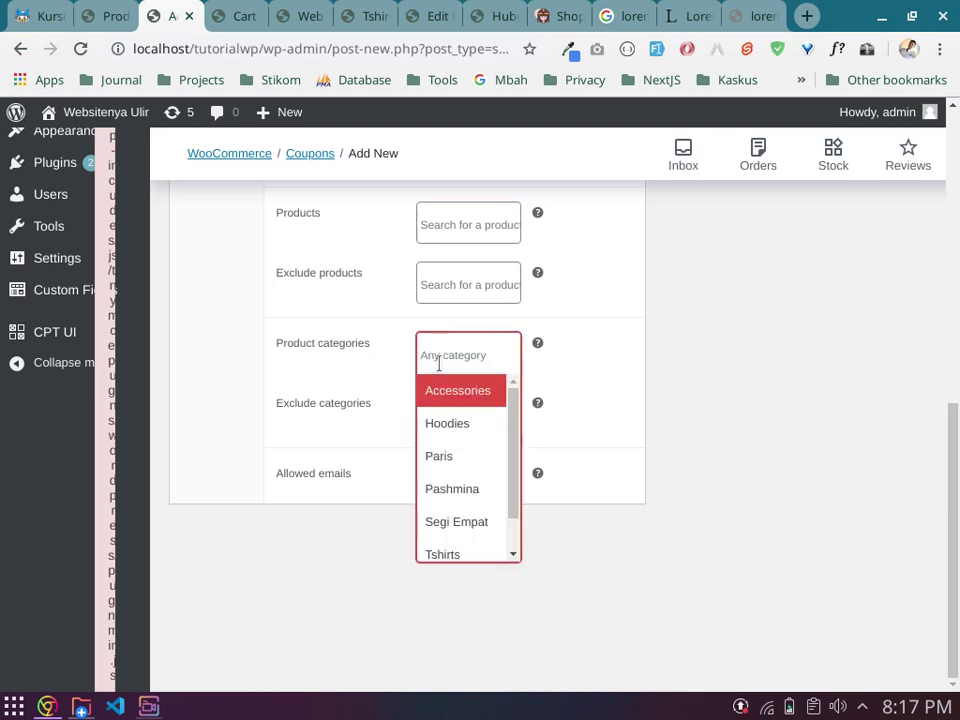
left_click(360, 384)
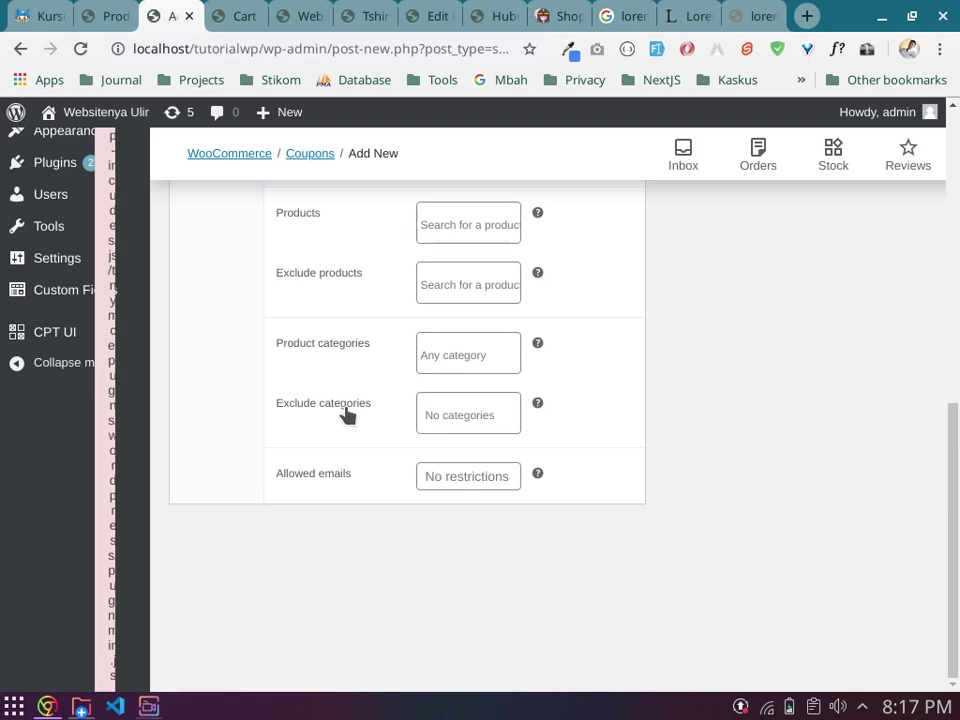
left_click(482, 410)
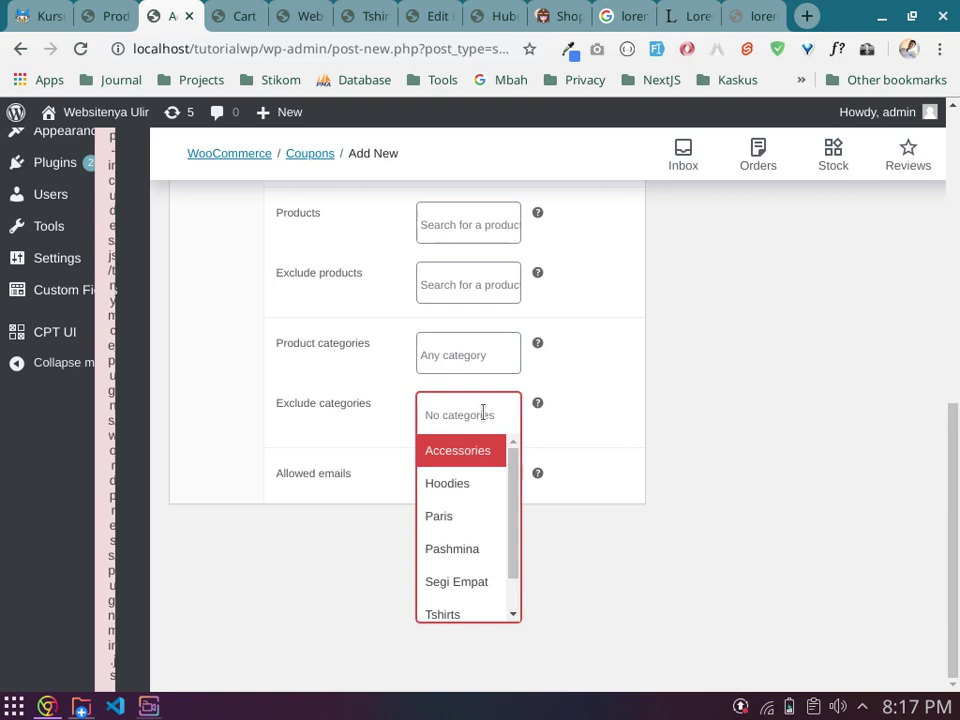
left_click(204, 435)
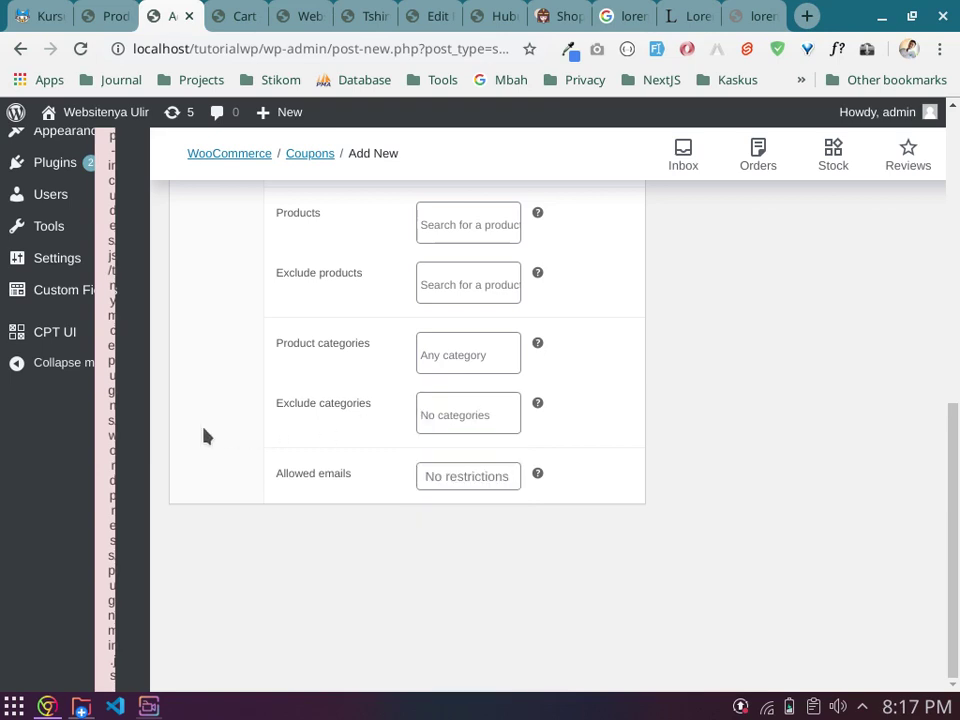
Step: Enter test text 'asdfhasdfhasdf' in Allowed emails, then return to the coupon's General settings
left_click(461, 473)
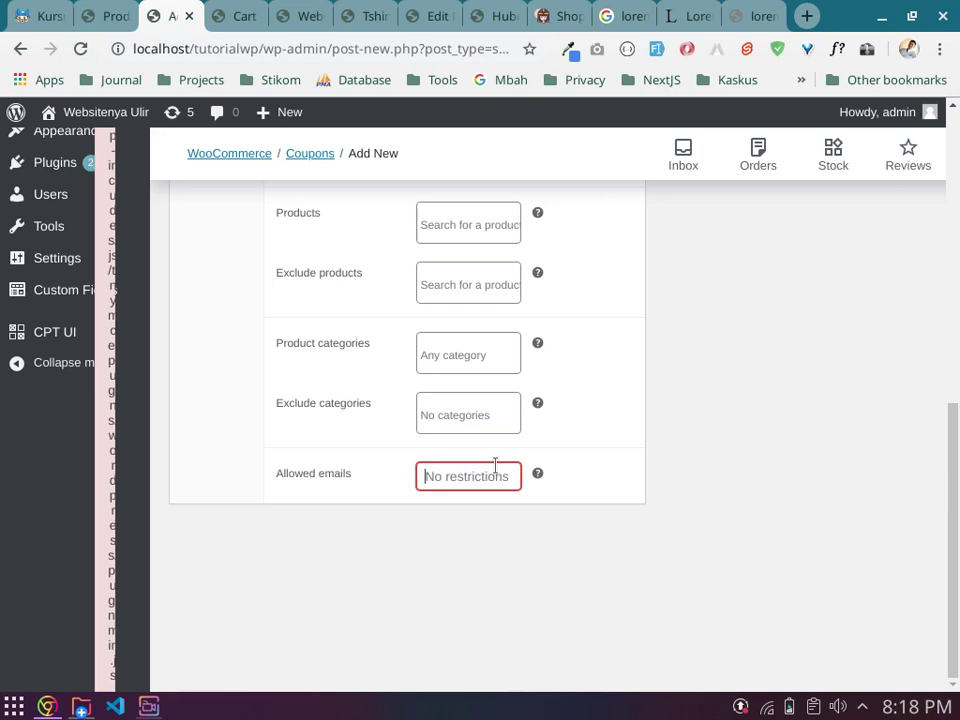
type("asdfhasdfhasdf")
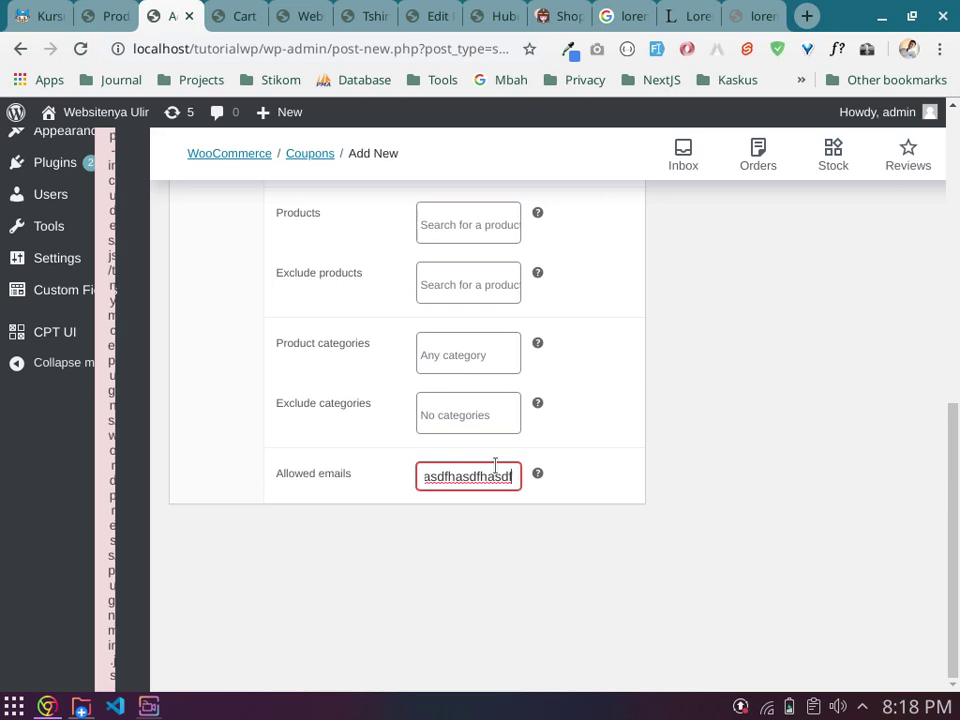
scroll(420, 430, "up", 8)
left_click(219, 412)
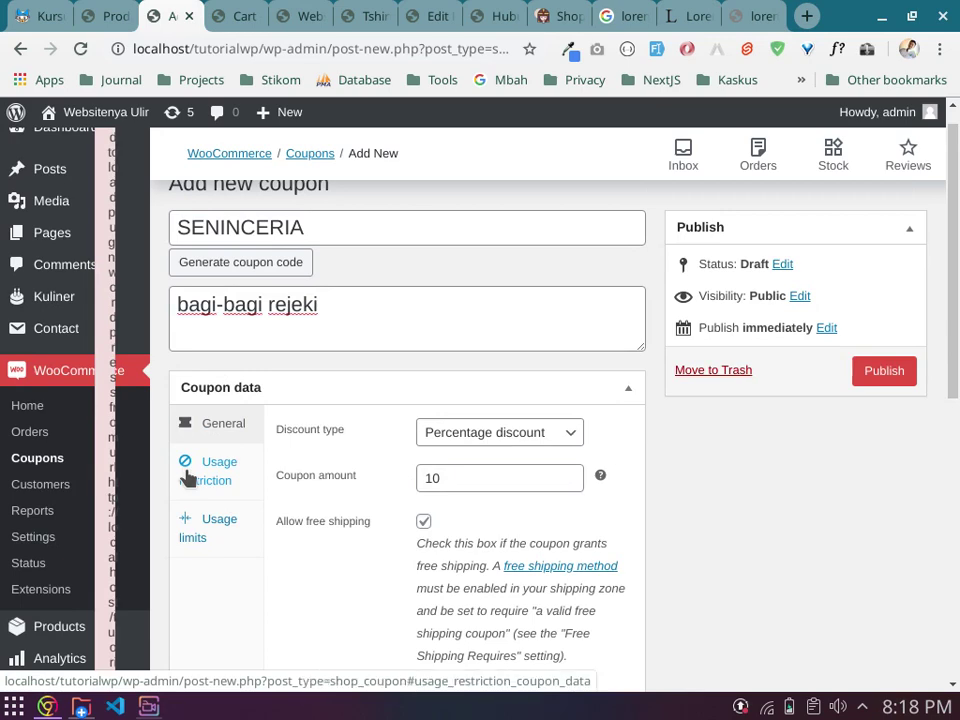
Step: Clear the Allowed emails test text, then show the SENINCERIA coupon's Usage limits settings
left_click(188, 478)
scroll(482, 509, "down", 5)
double_click(489, 476)
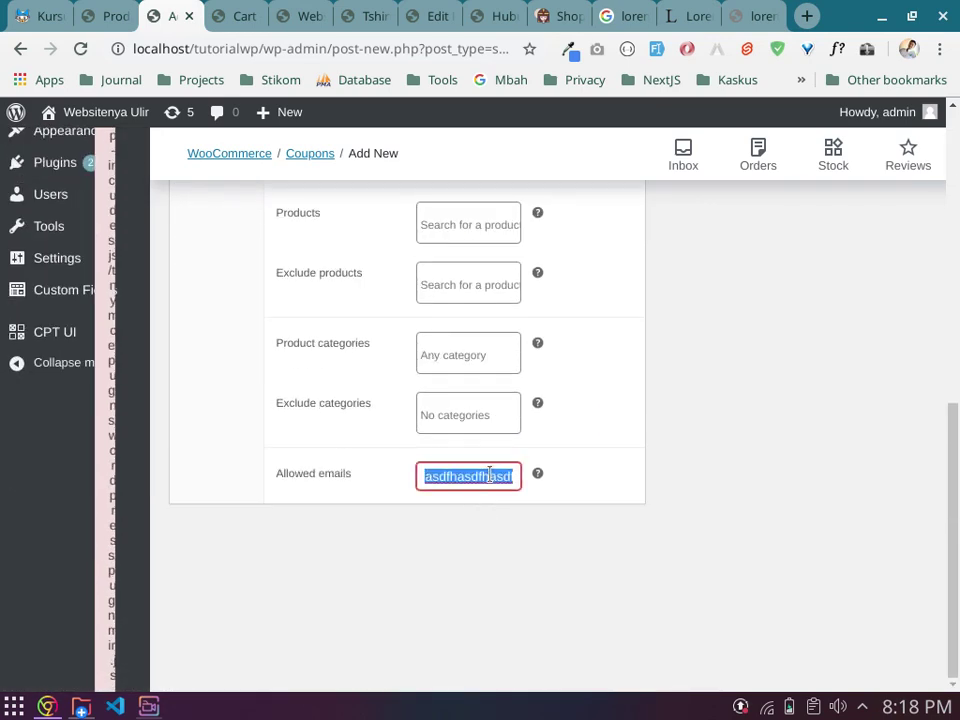
key("BackSpace")
scroll(600, 506, "up", 5)
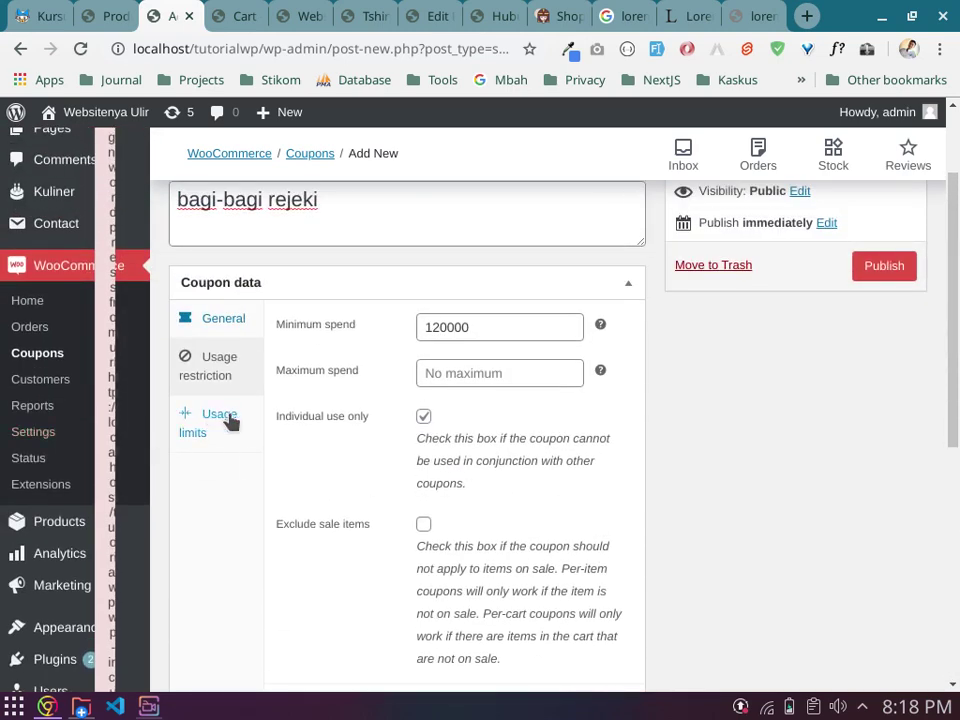
left_click(227, 420)
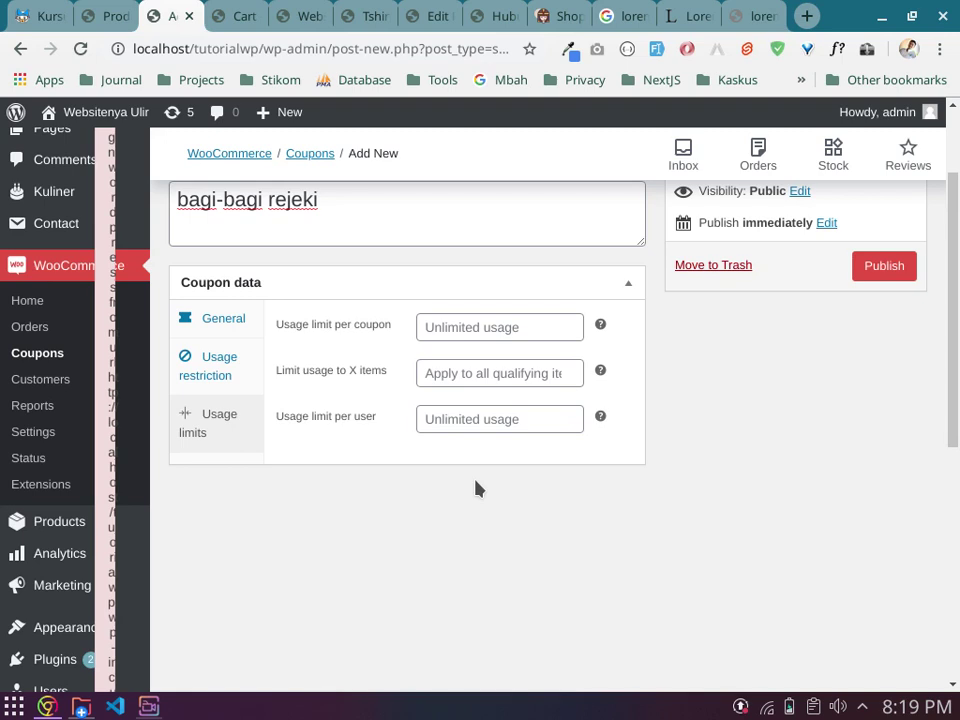
left_click(484, 420)
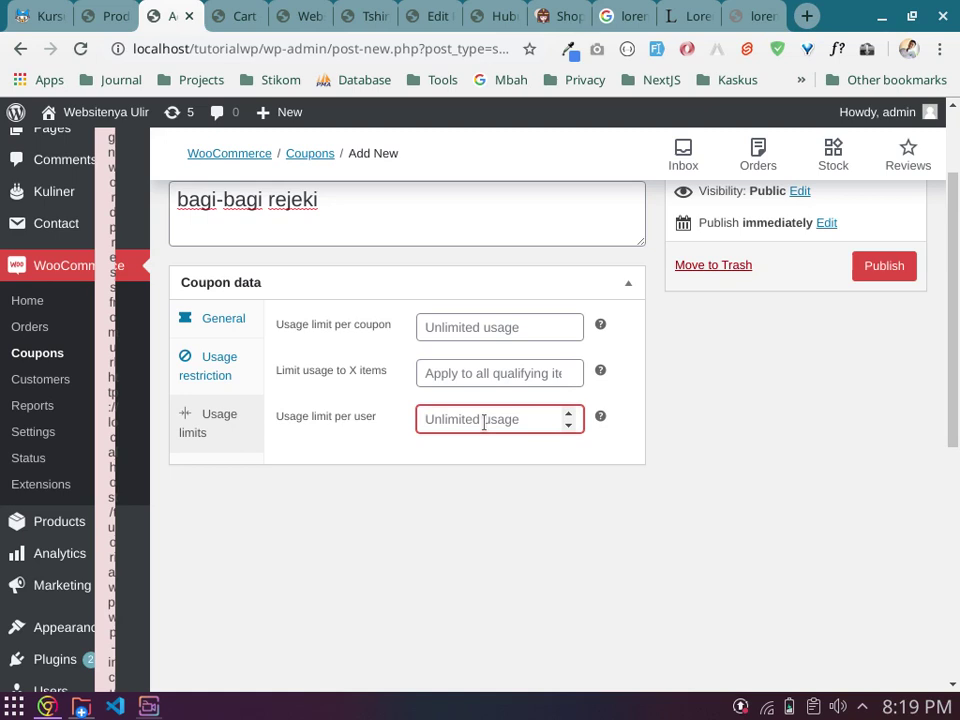
type("1")
left_click(511, 320)
type("1")
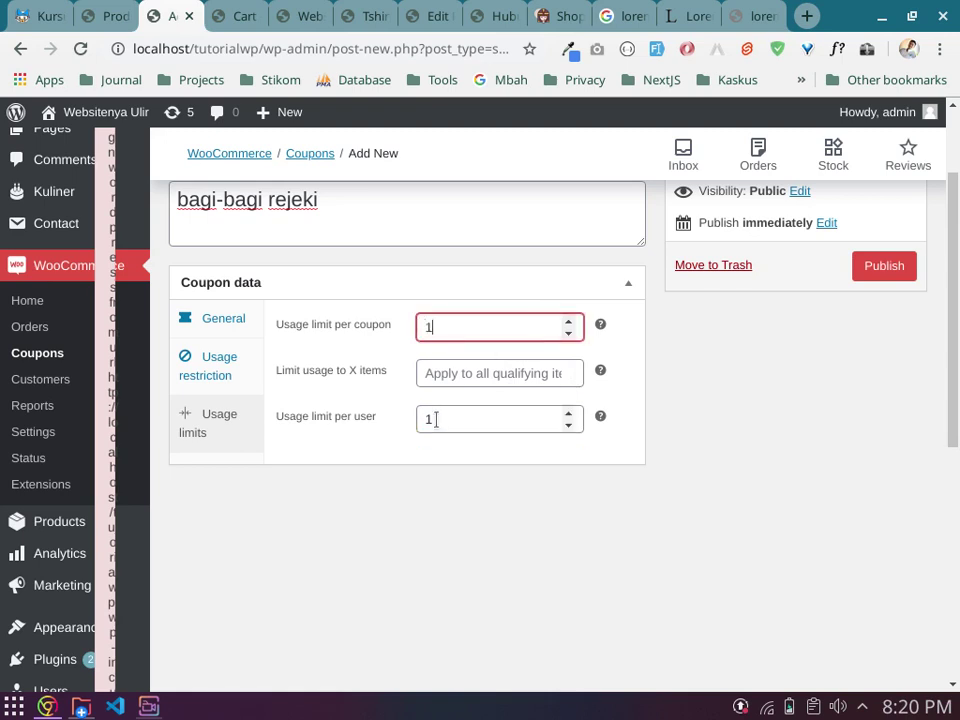
left_click(453, 419)
key("BackSpace")
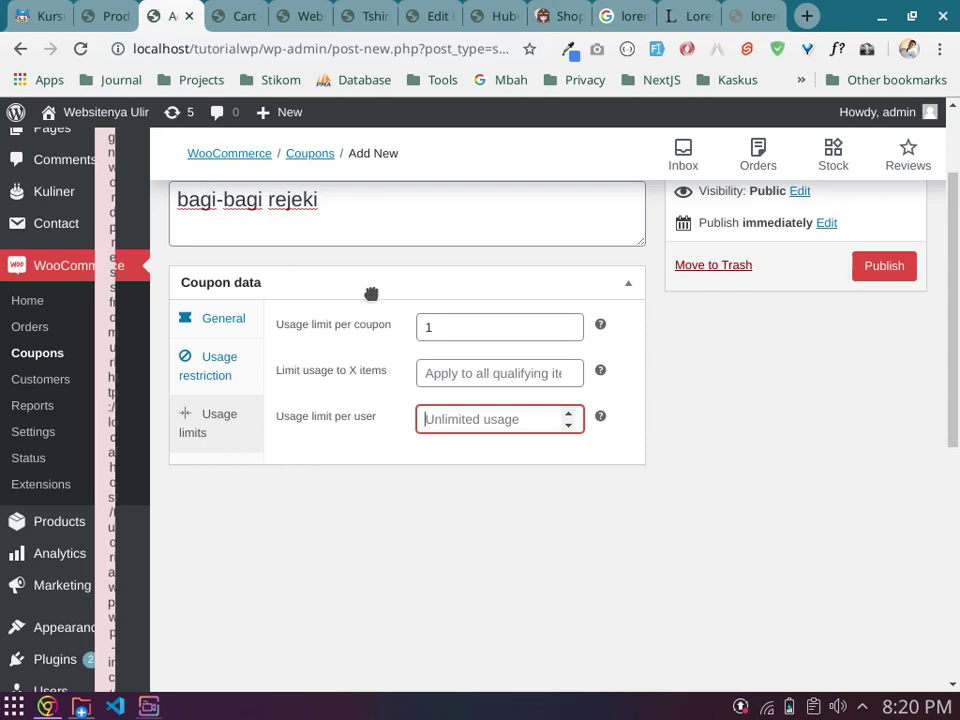
double_click(440, 327)
key("BackSpace")
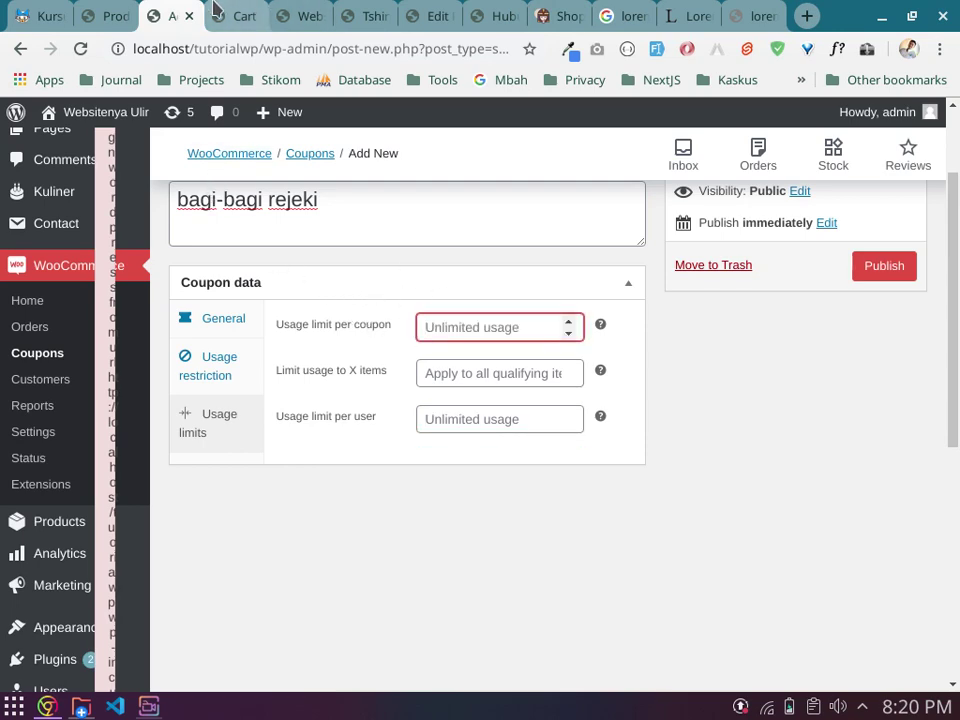
Step: Go from the cart to checkout with the Hijab Pashmina - Navy order
left_click(232, 15)
scroll(414, 358, "down", 2)
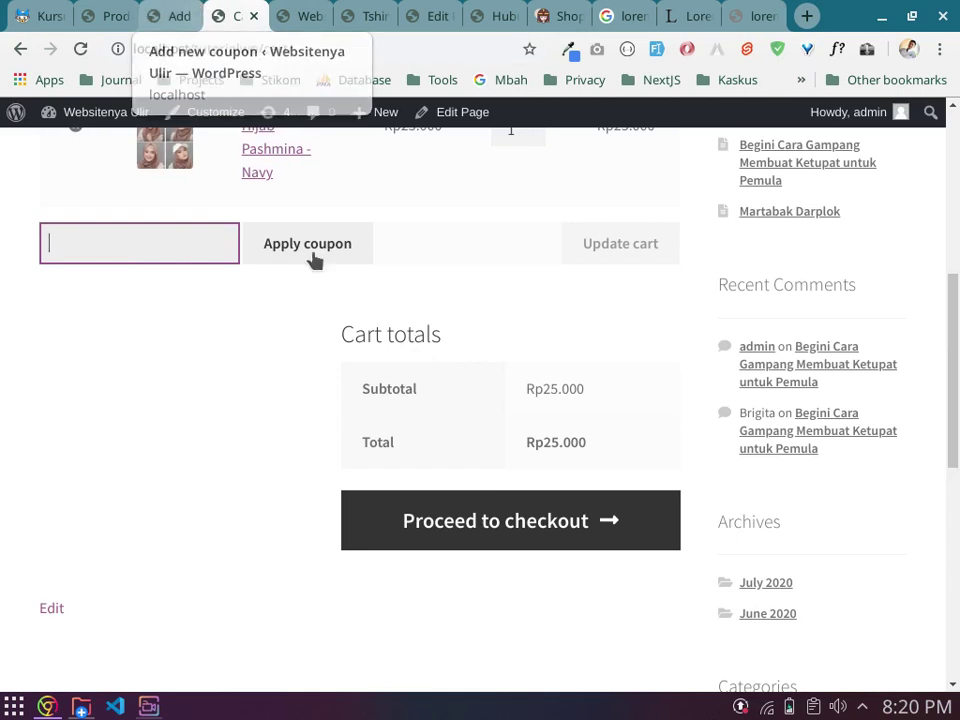
scroll(525, 456, "down", 1)
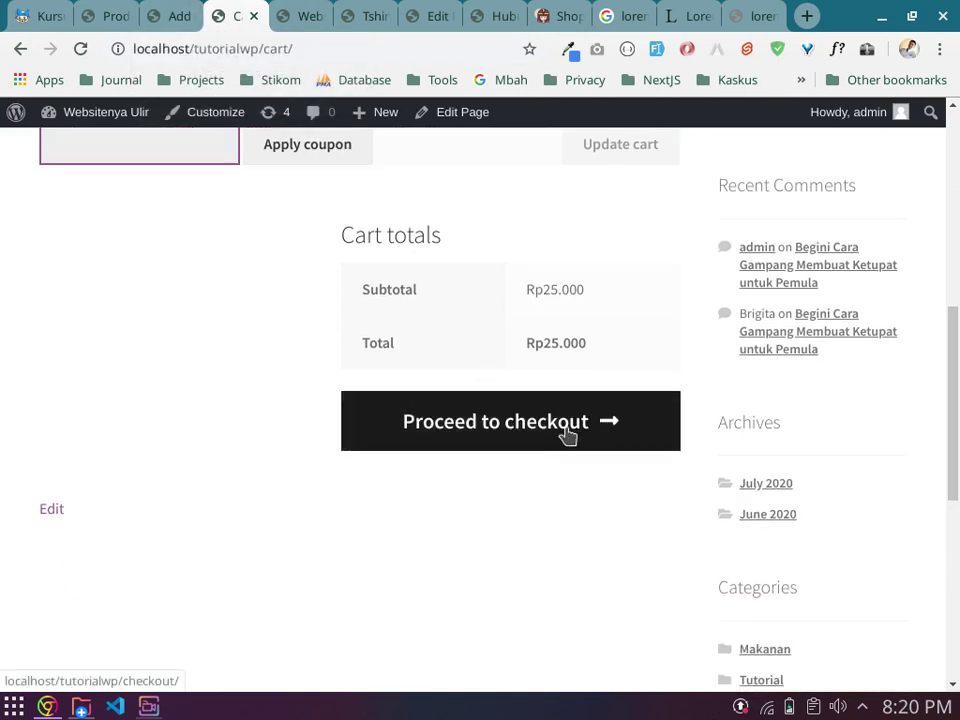
left_click(568, 434)
Step: Select Transfer Antar Bank as the payment method after briefly trying Cash on delivery
scroll(605, 468, "down", 3)
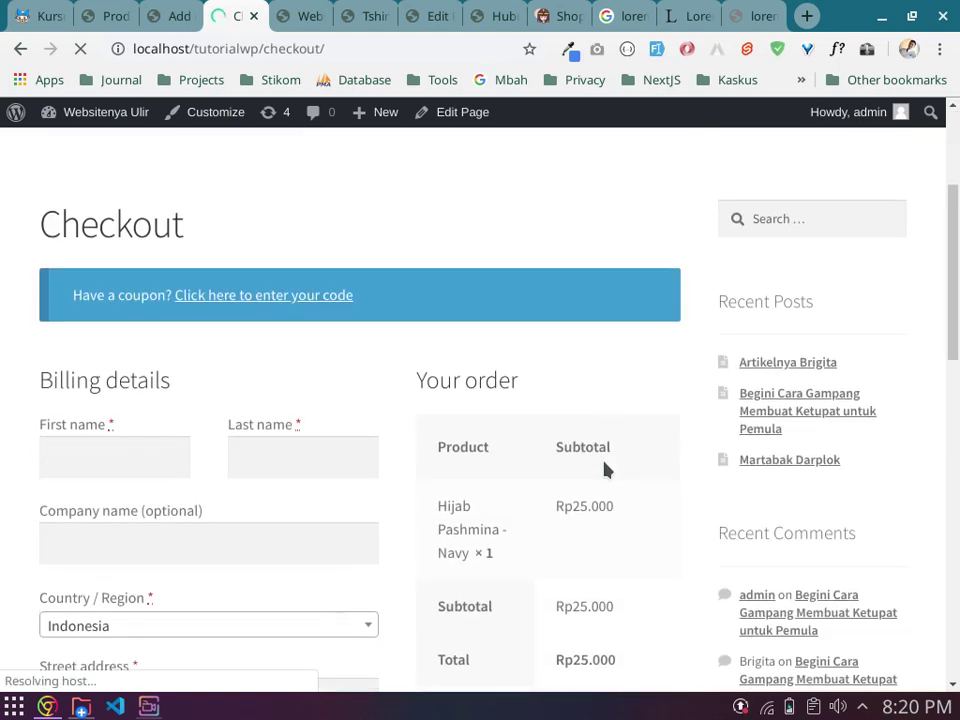
scroll(603, 460, "down", 1)
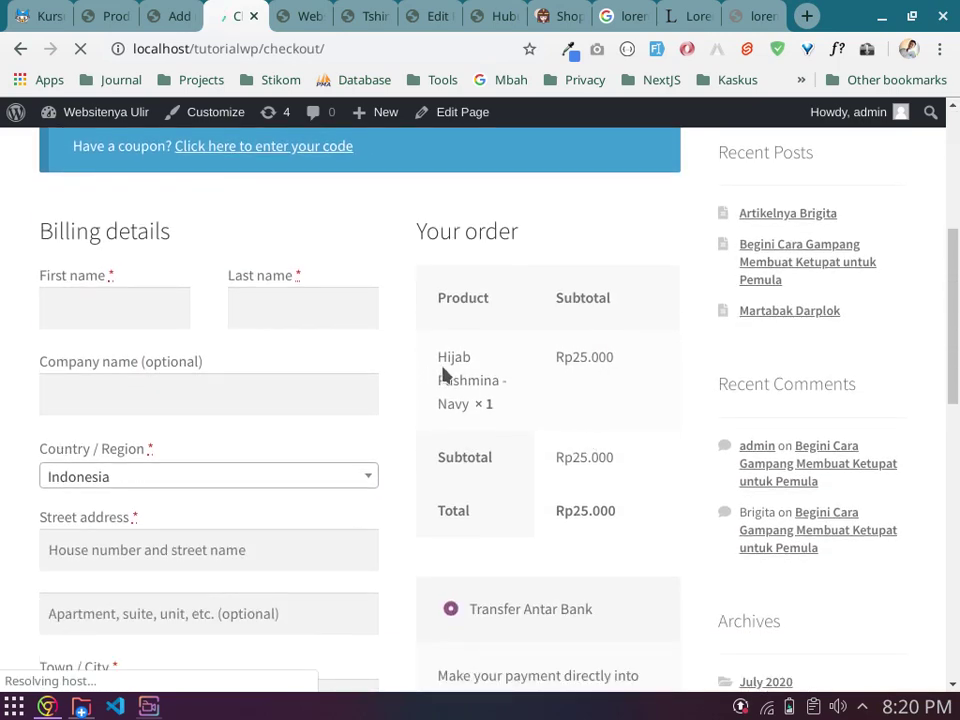
scroll(450, 371, "down", 2)
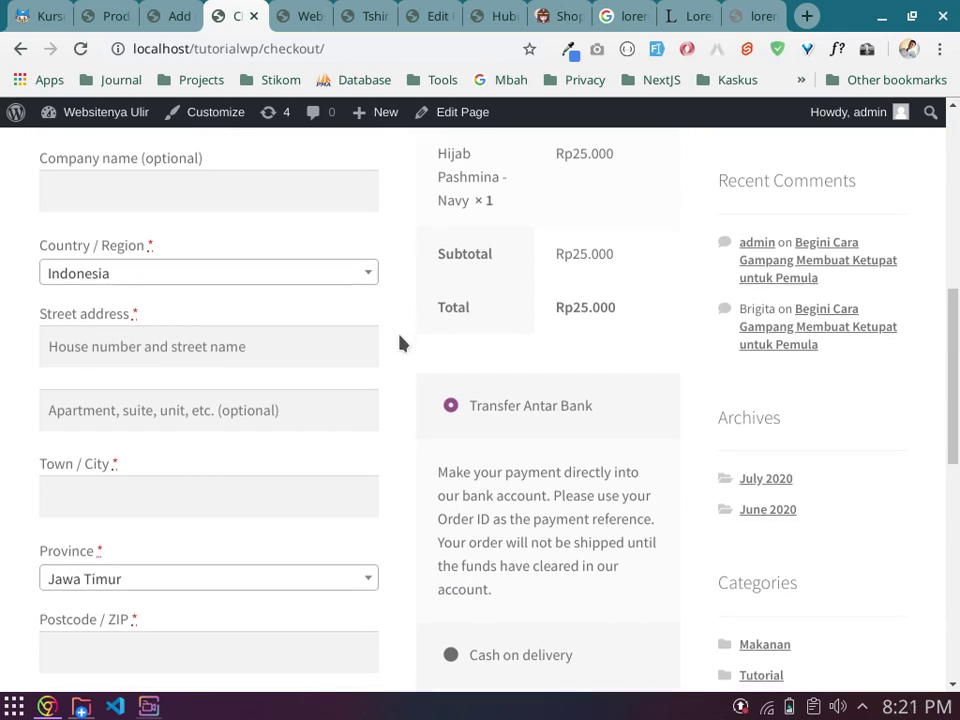
scroll(404, 344, "down", 2)
scroll(425, 340, "down", 2)
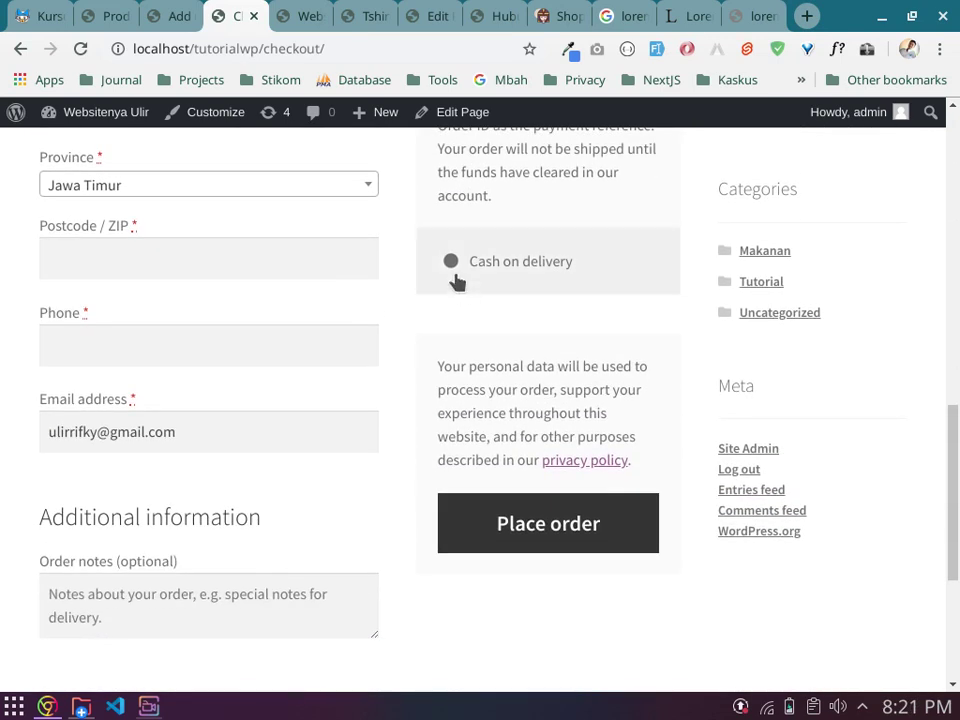
left_click(450, 264)
scroll(450, 264, "up", 2)
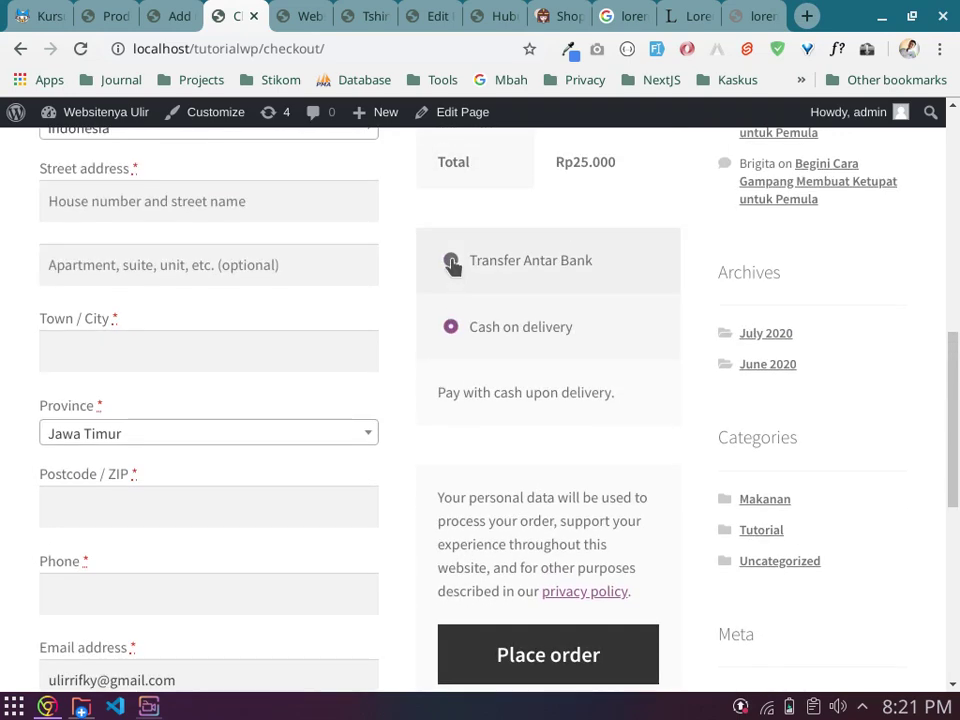
left_click(450, 261)
scroll(296, 321, "up", 4)
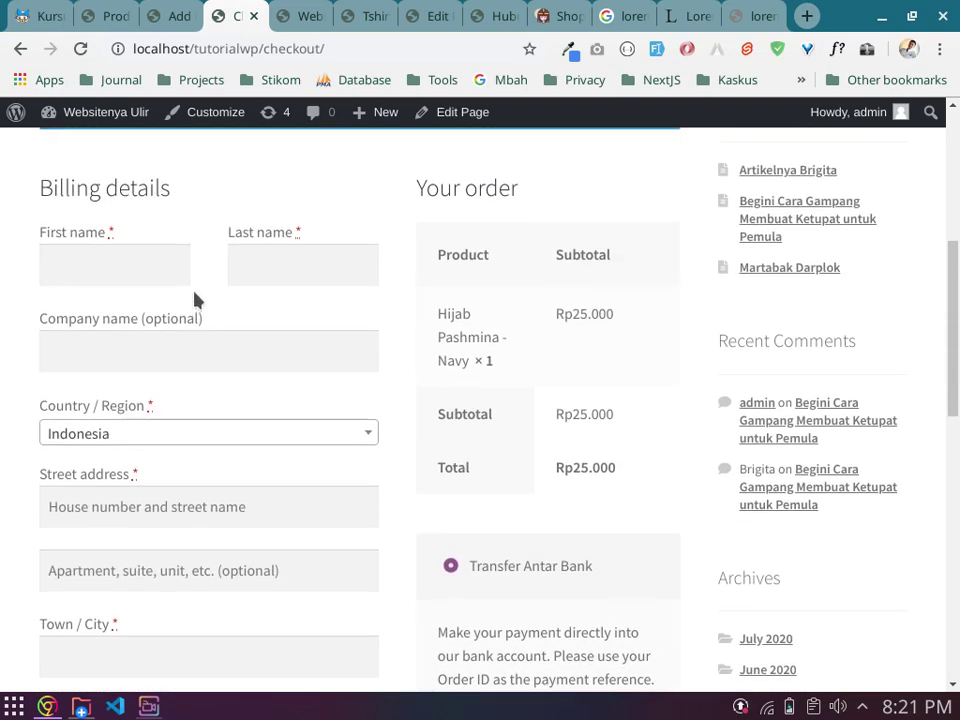
left_click(136, 404)
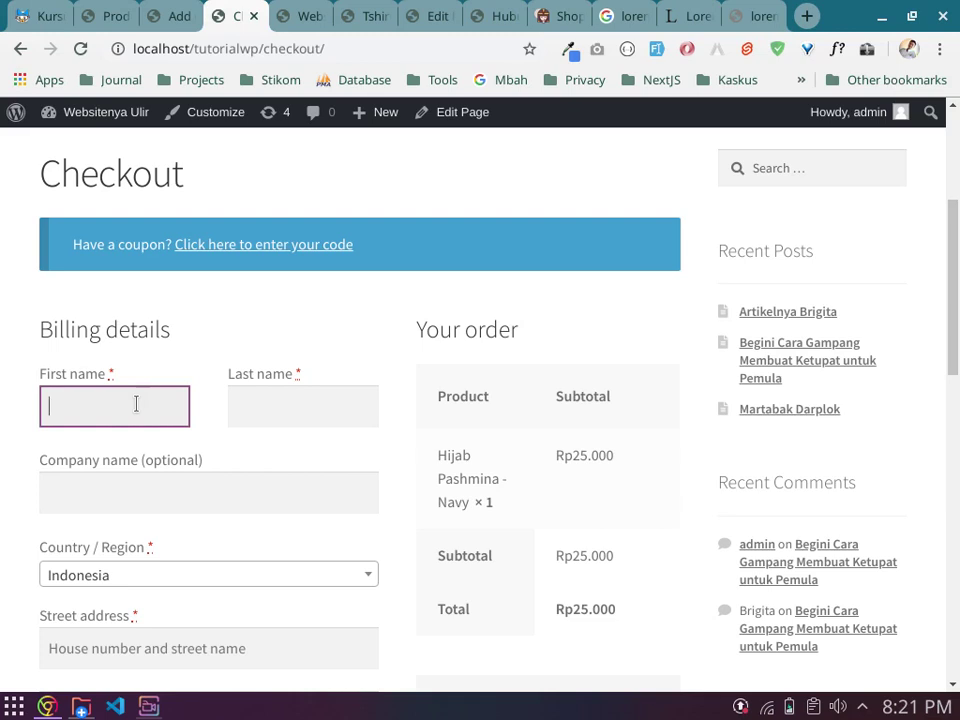
Step: Enter the customer's first and last name in the billing details, correcting the last name
type("rifky")
key("Tab")
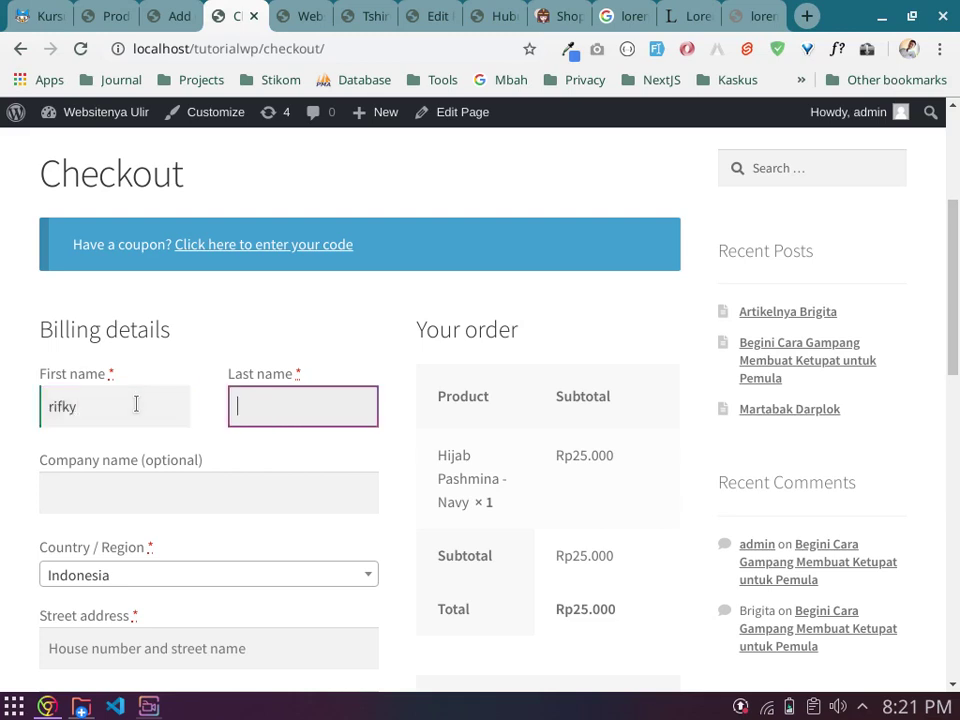
type("uir")
key("Tab")
key("shift+Tab")
type("ulir")
key("Tab")
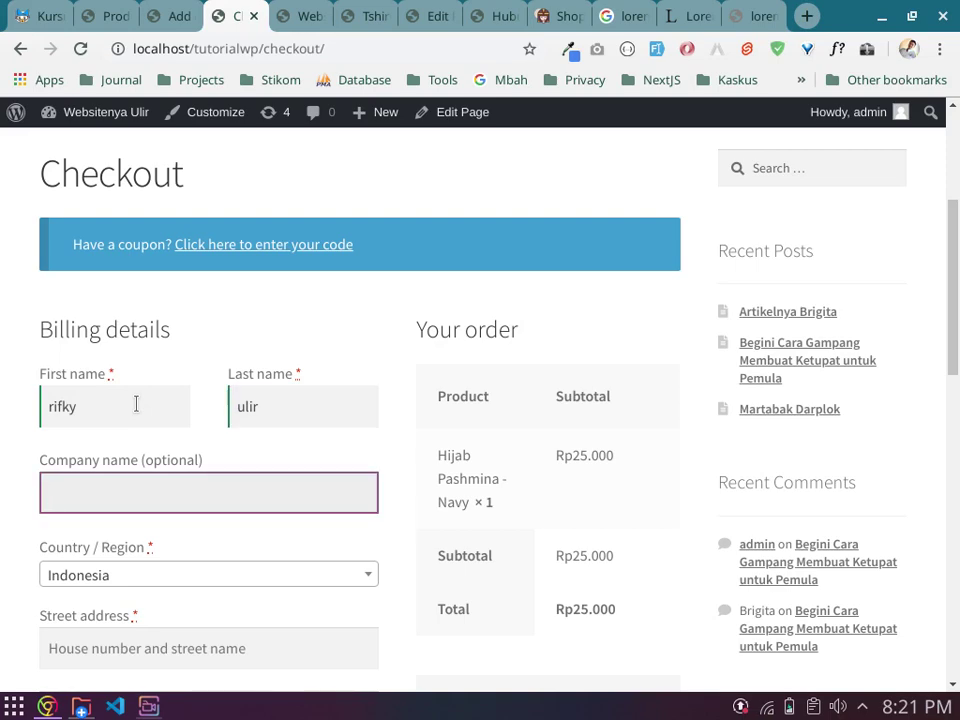
key("Tab")
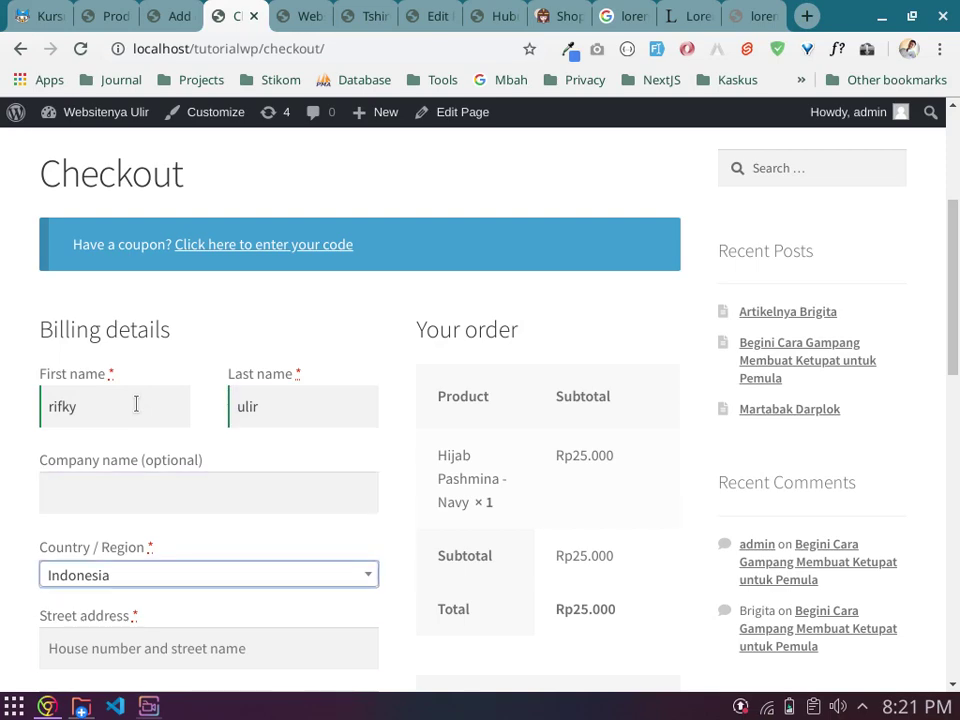
key("Tab")
Step: Fill in the billing street address, apartment line and town or city
scroll(161, 426, "down", 2)
type("asdfasdfasdf")
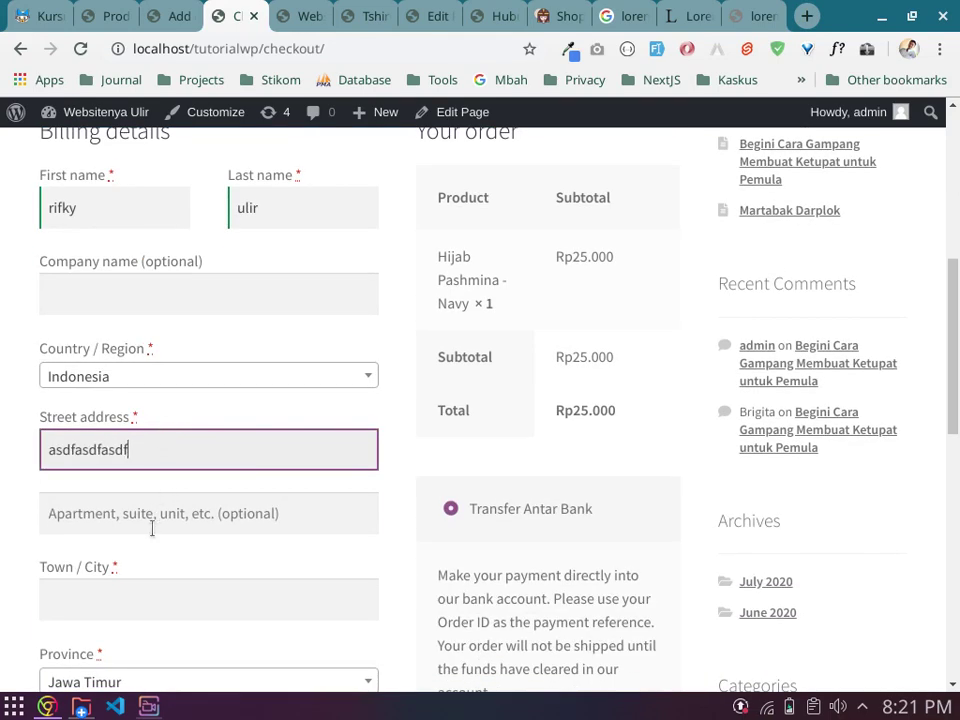
key("Tab")
type("asdf")
left_click(118, 598)
type("Banyu")
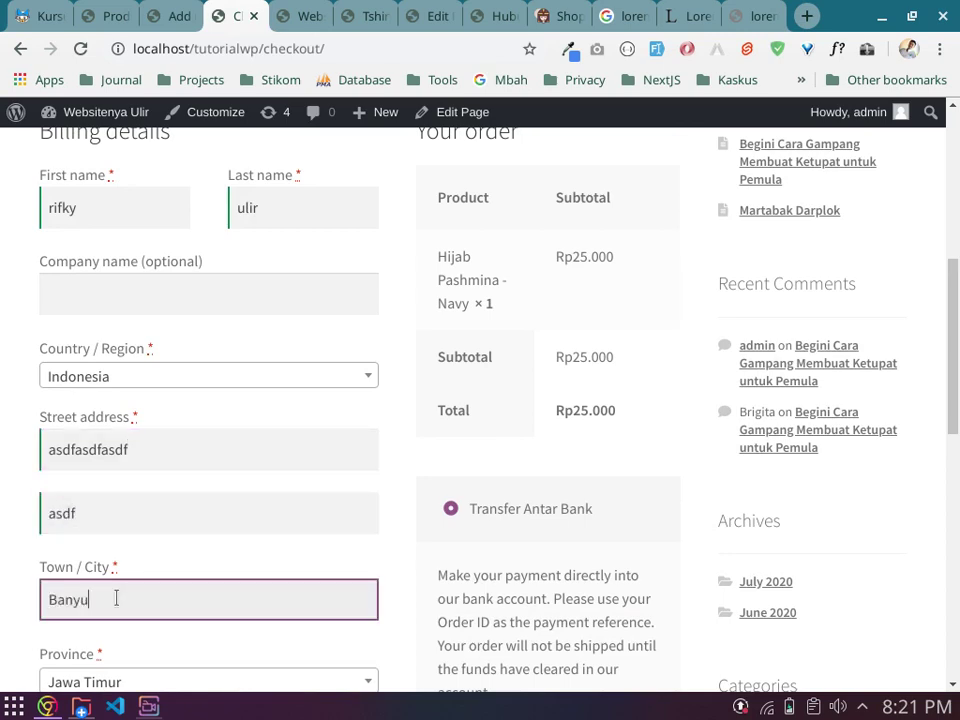
type("wangi")
key("Tab")
Step: Enter the billing postcode and the customer's phone number
scroll(146, 570, "down", 3)
left_click(129, 457)
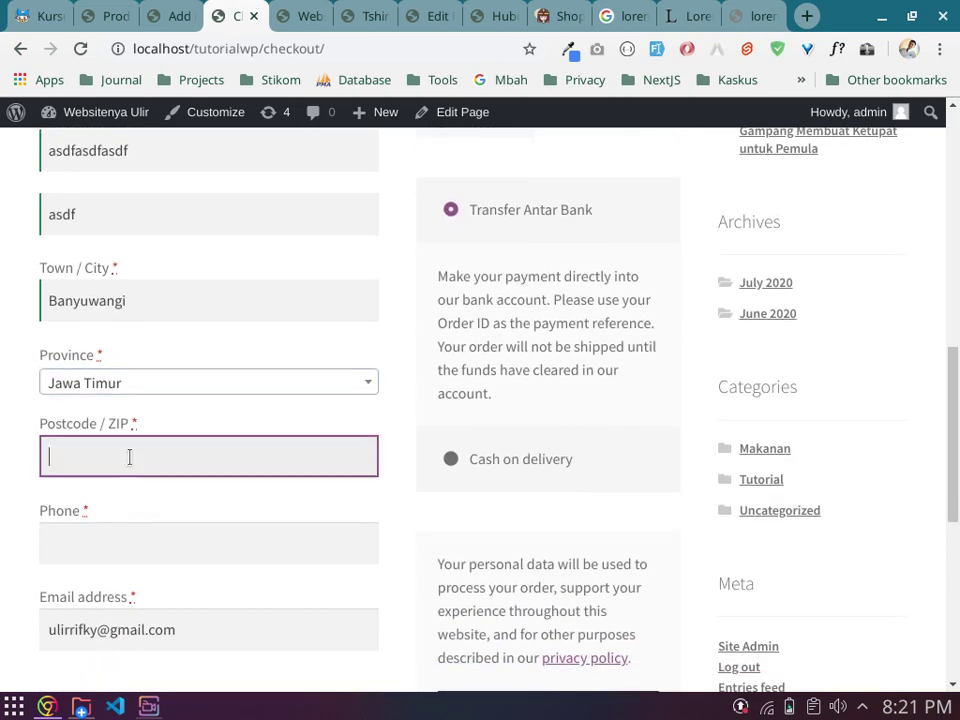
type("68462")
key("Tab")
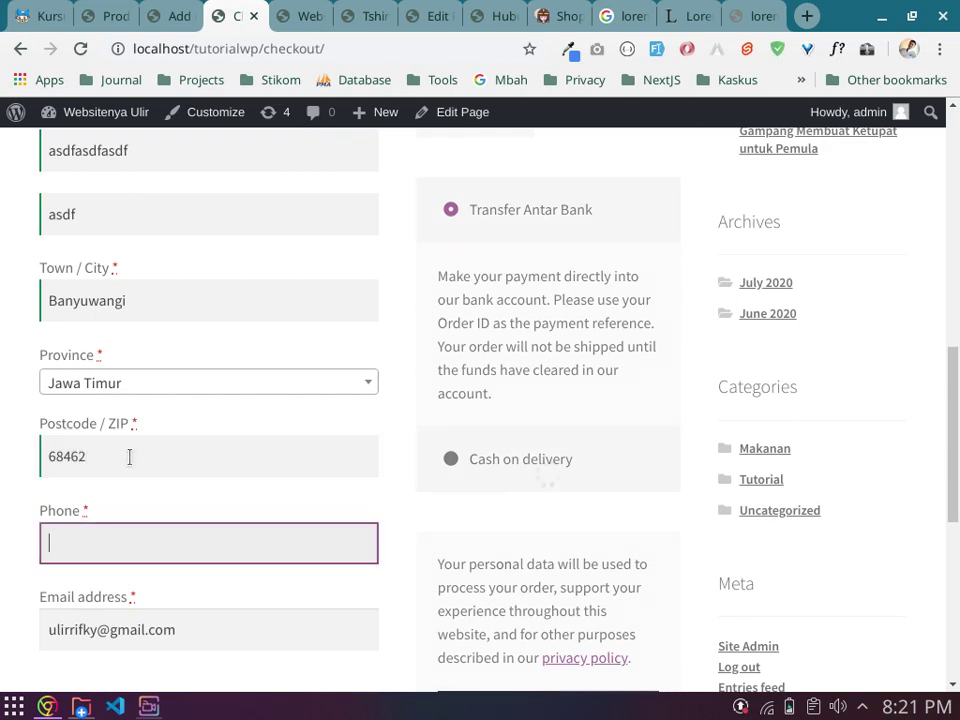
type("08")
key("BackSpace")
key("BackSpace")
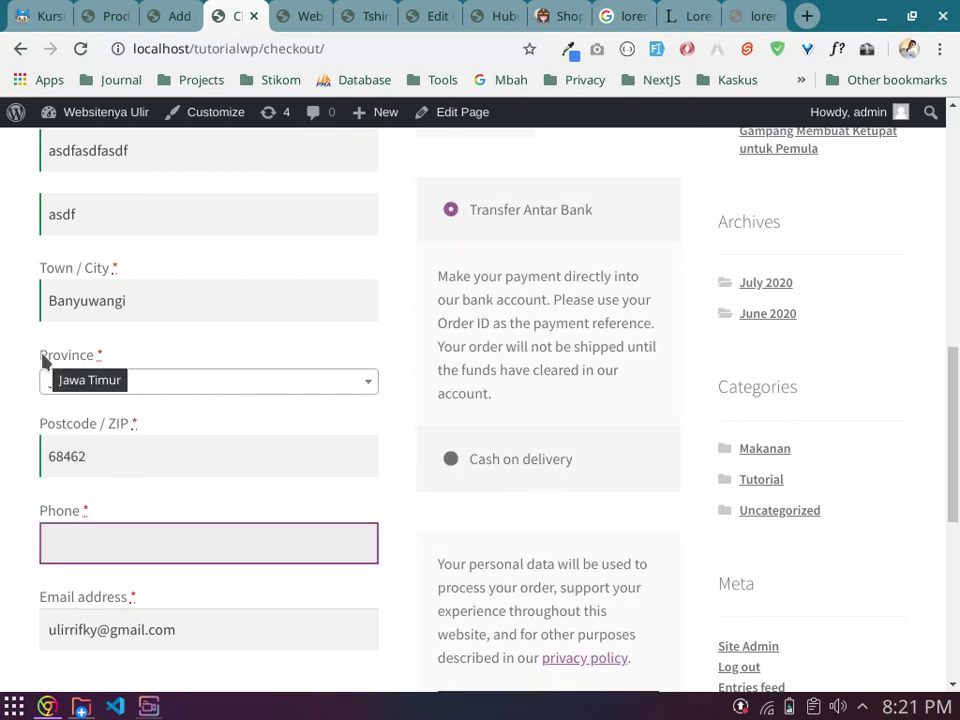
scroll(70, 280, "down", 3)
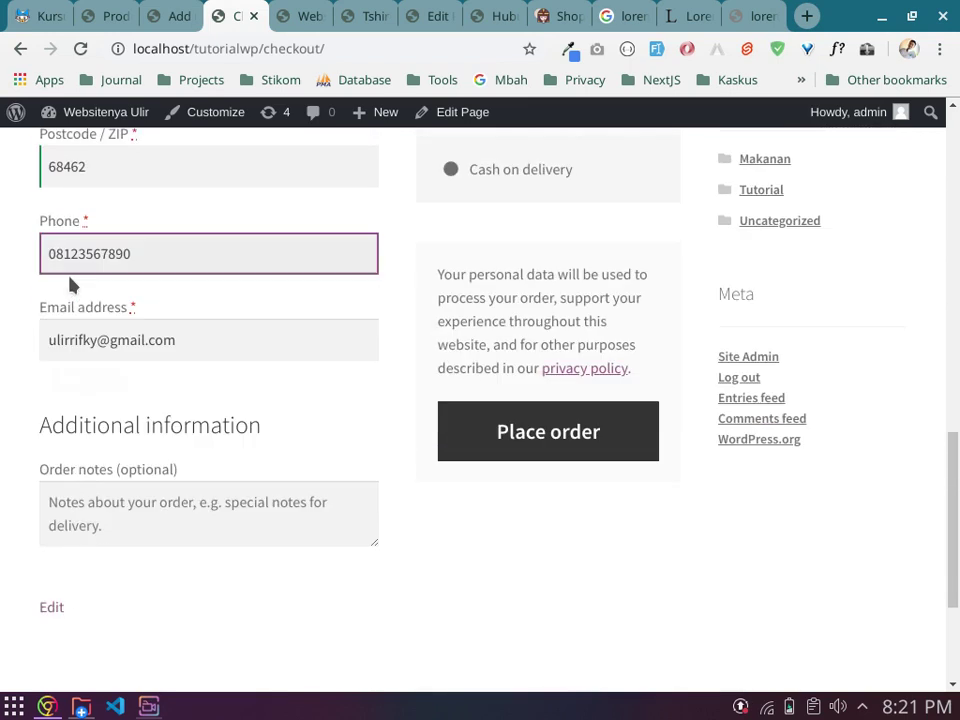
left_click(186, 452)
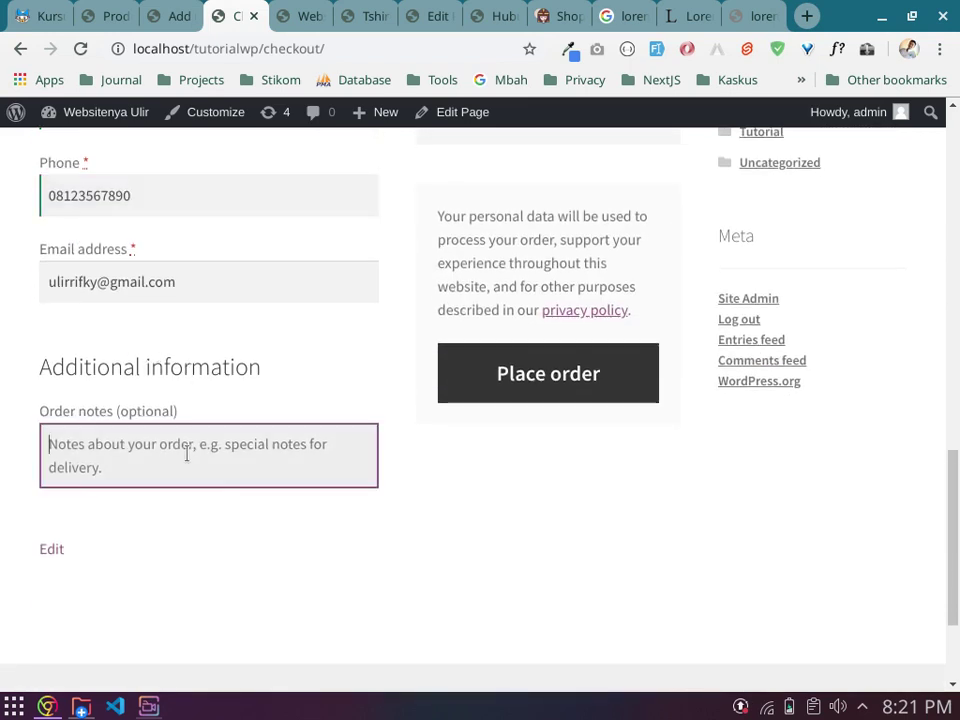
Step: Write 'mohon dikirim tepat waktu' in the order notes and scroll back to Place order
type("mohon ")
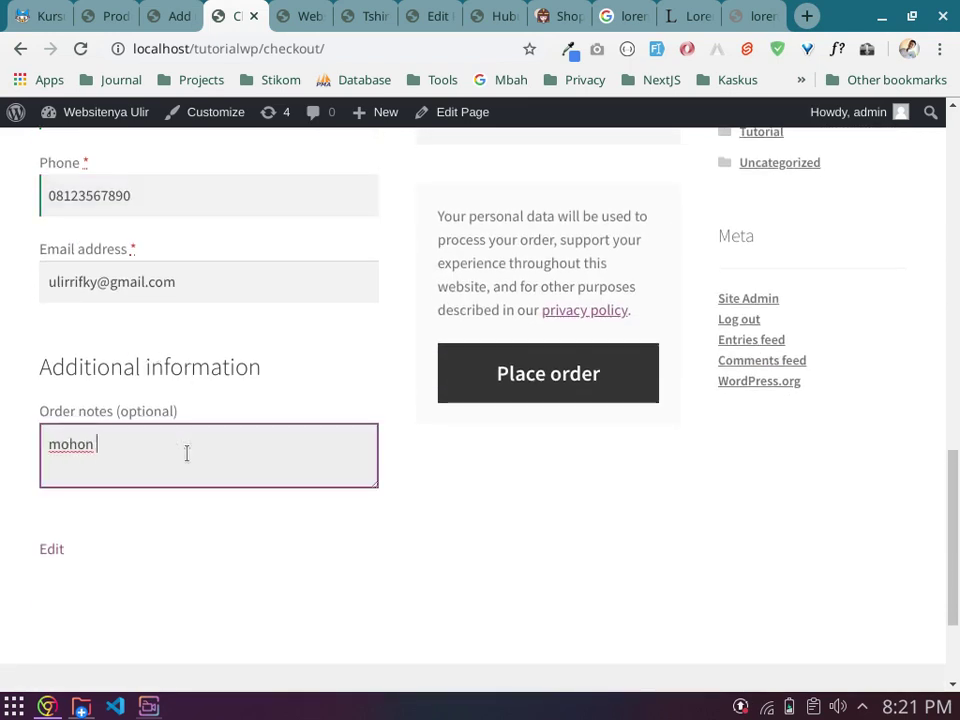
type("dikirim tepat waktu")
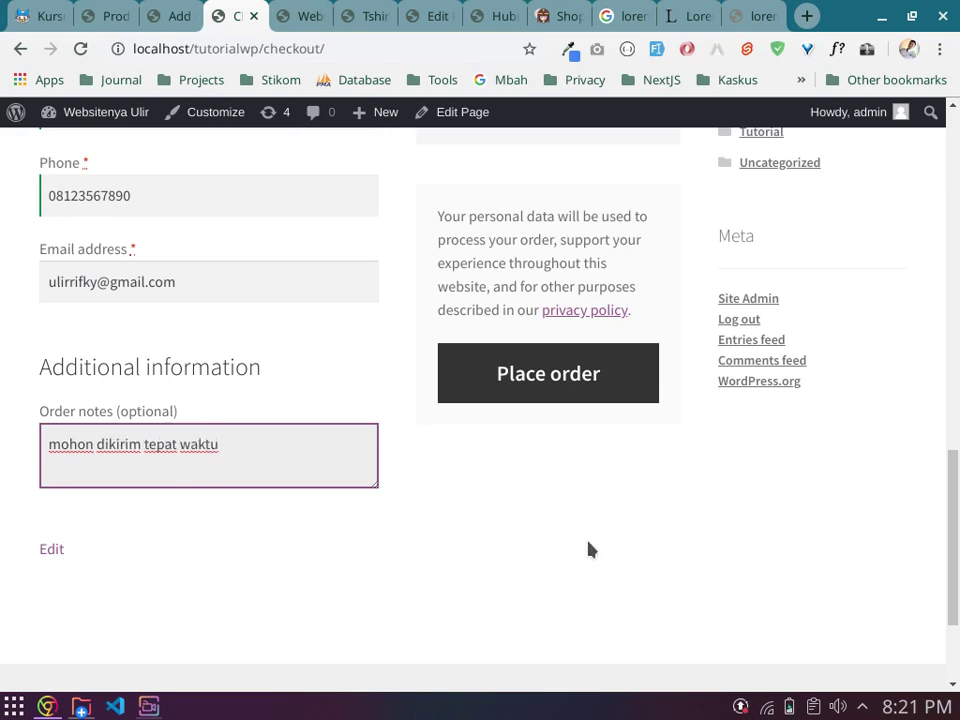
left_click(636, 562)
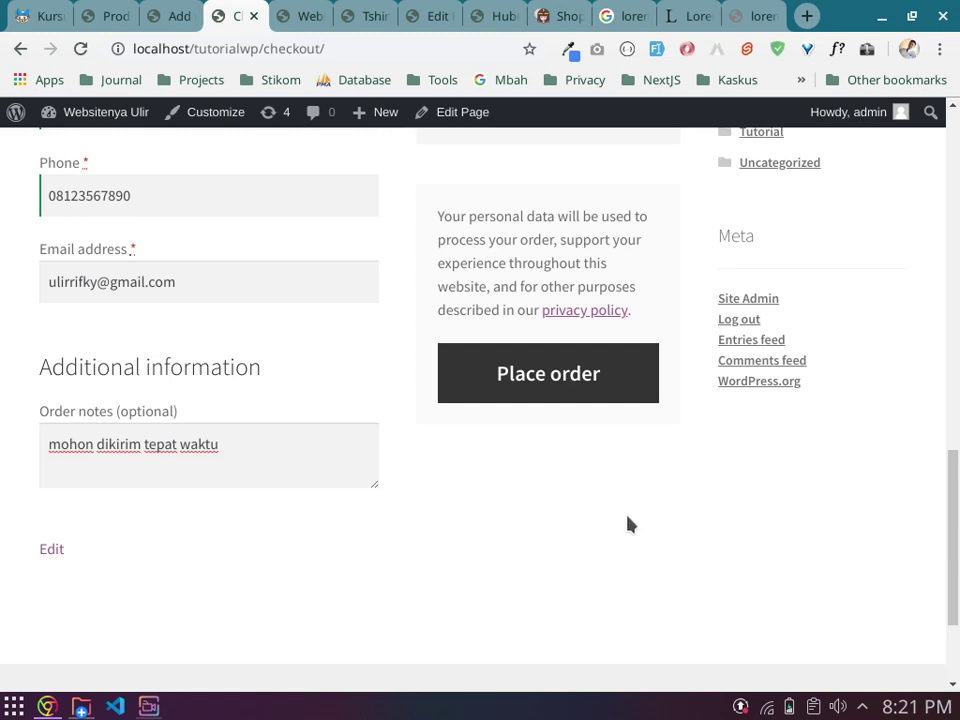
scroll(618, 560, "up", 5)
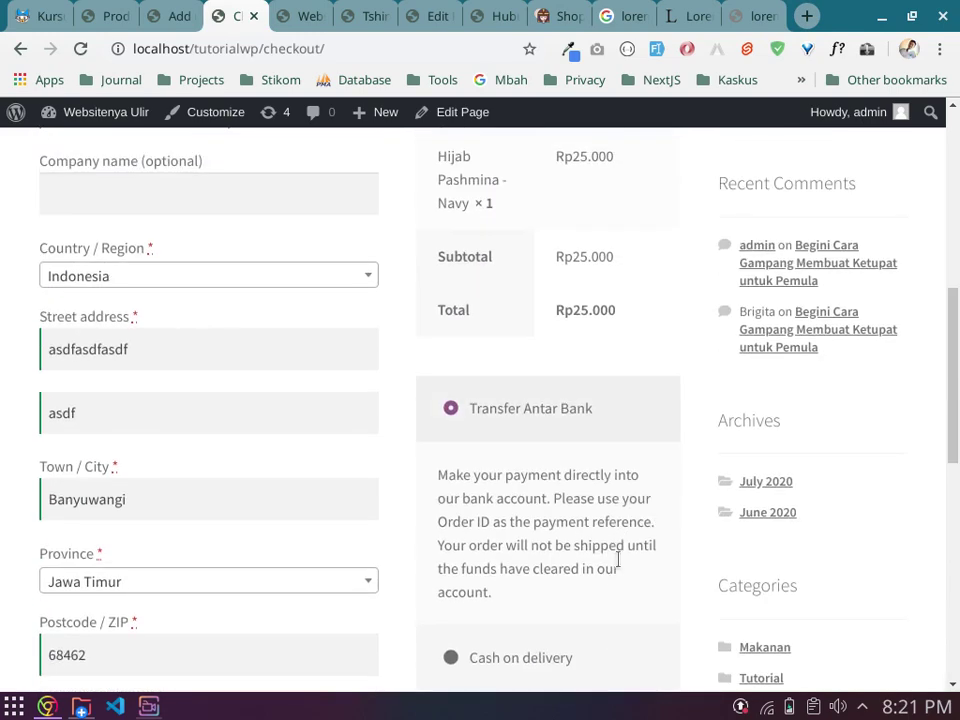
scroll(618, 560, "up", 3)
scroll(626, 559, "down", 2)
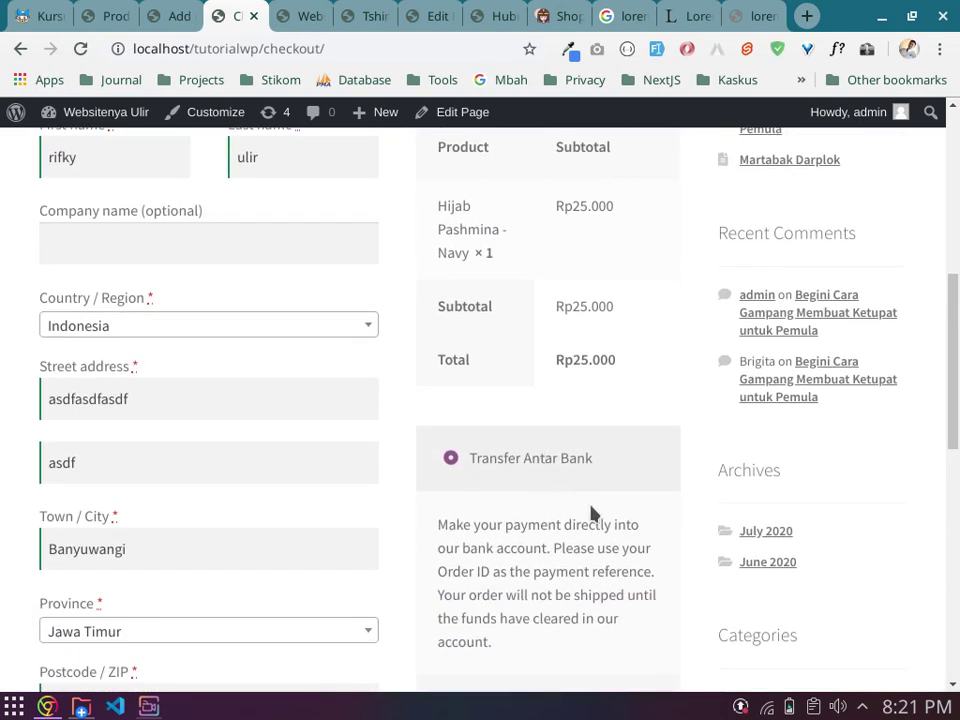
scroll(591, 513, "down", 2)
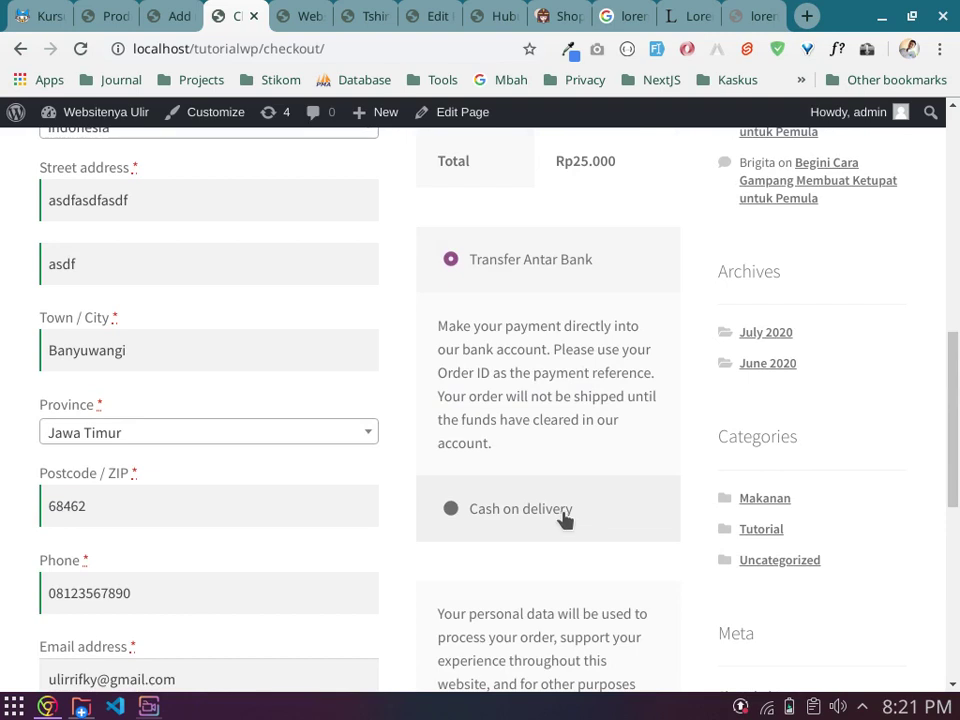
scroll(598, 520, "down", 2)
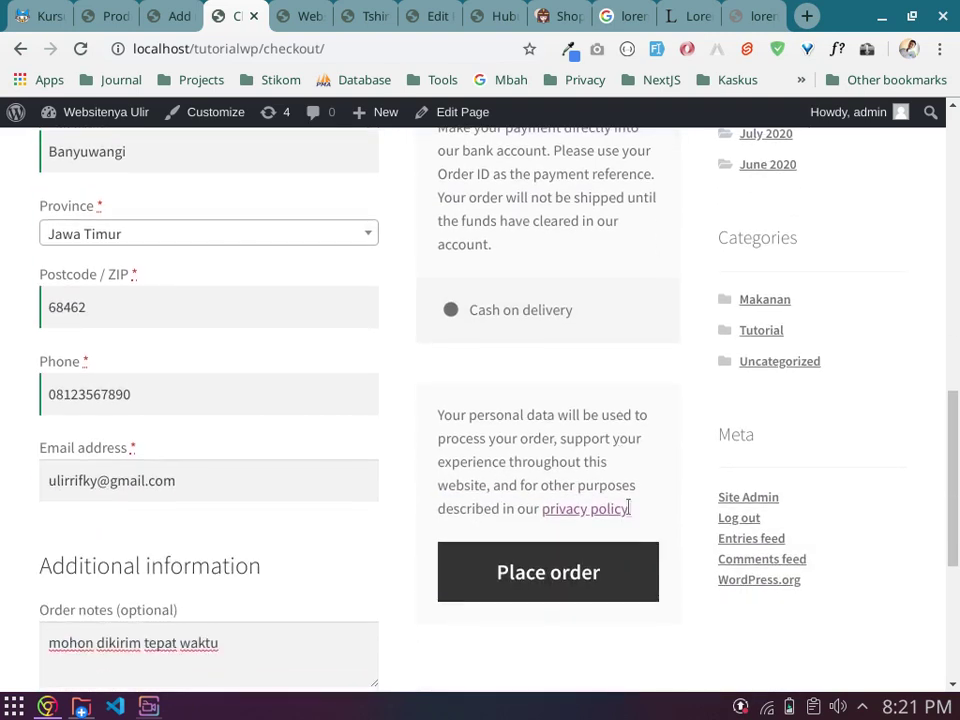
Step: Place the Transfer Antar Bank order, then switch to the Moodle course tab
left_click(612, 568)
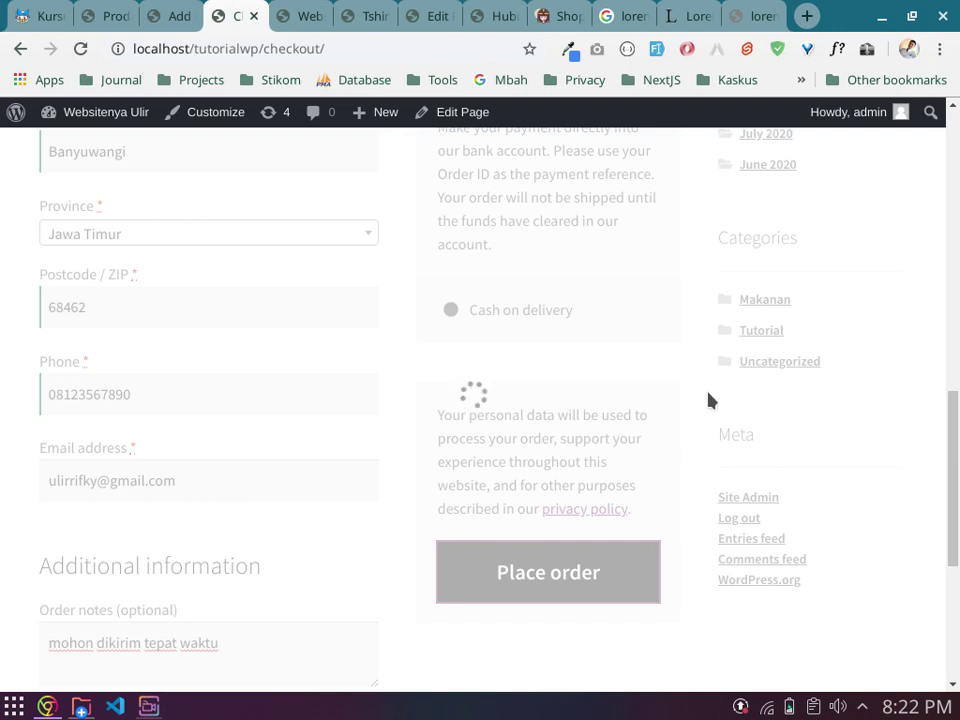
left_click(42, 15)
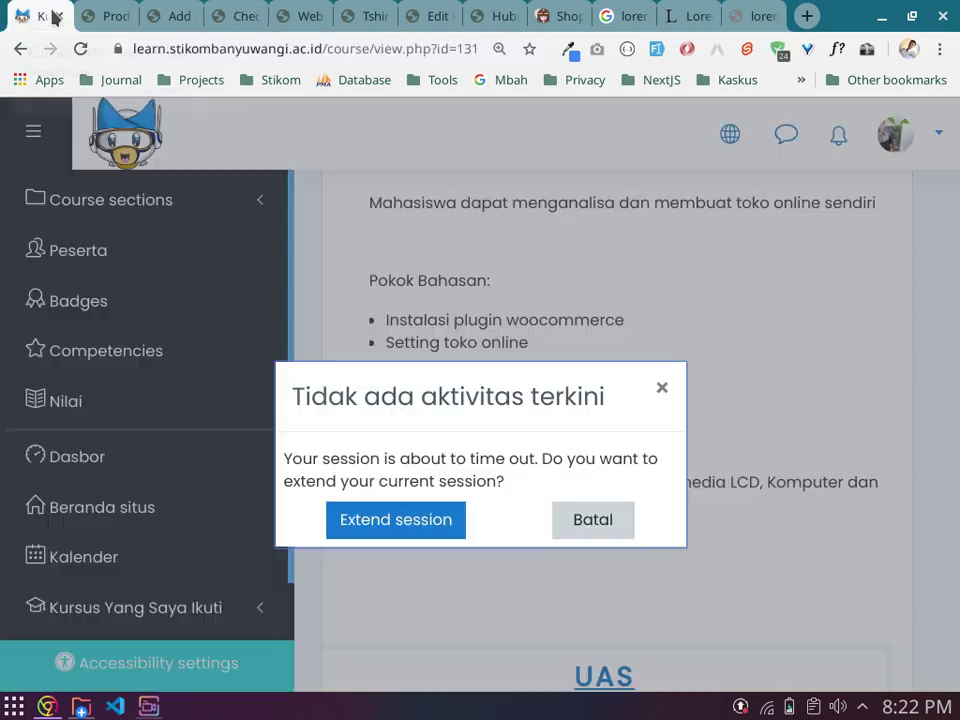
Step: Extend the Moodle session and dismiss the expired-session notice
left_click(238, 12)
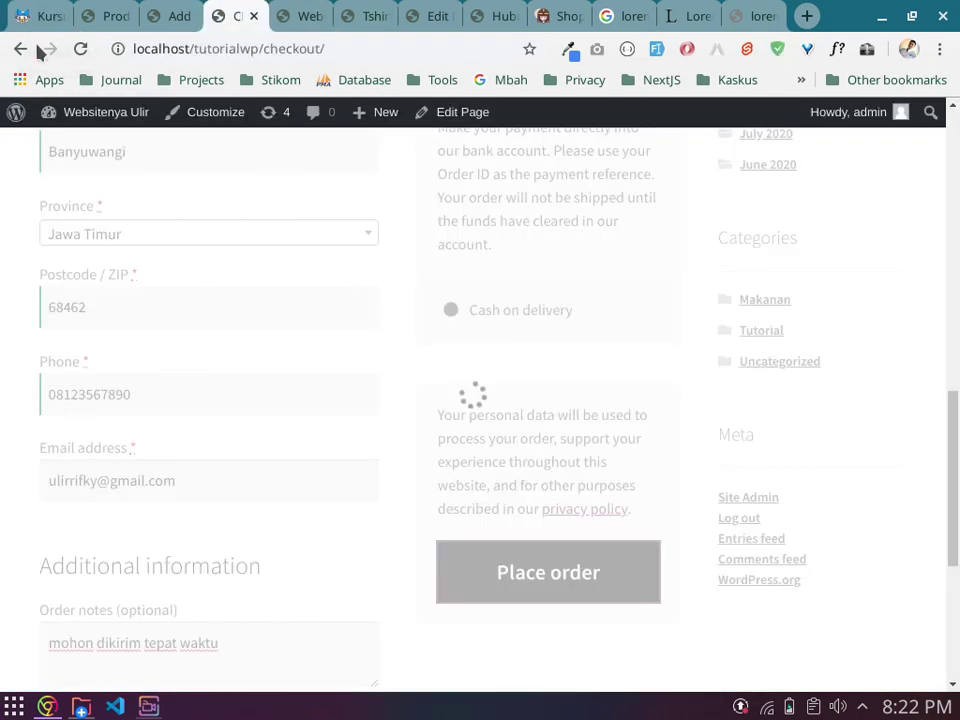
left_click(38, 20)
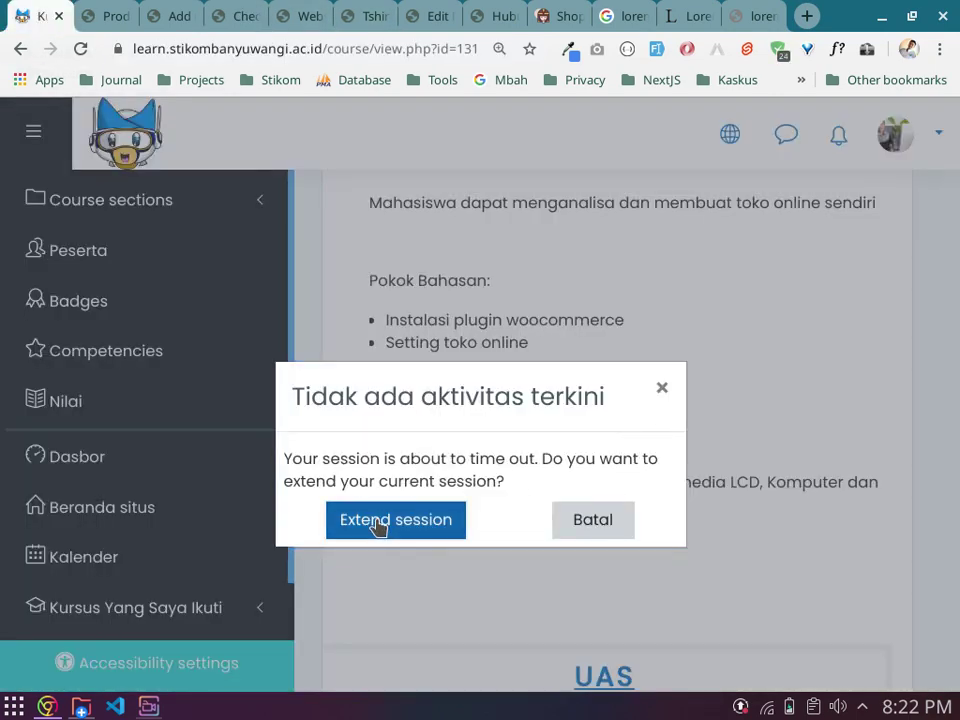
left_click(375, 522)
left_click(305, 498)
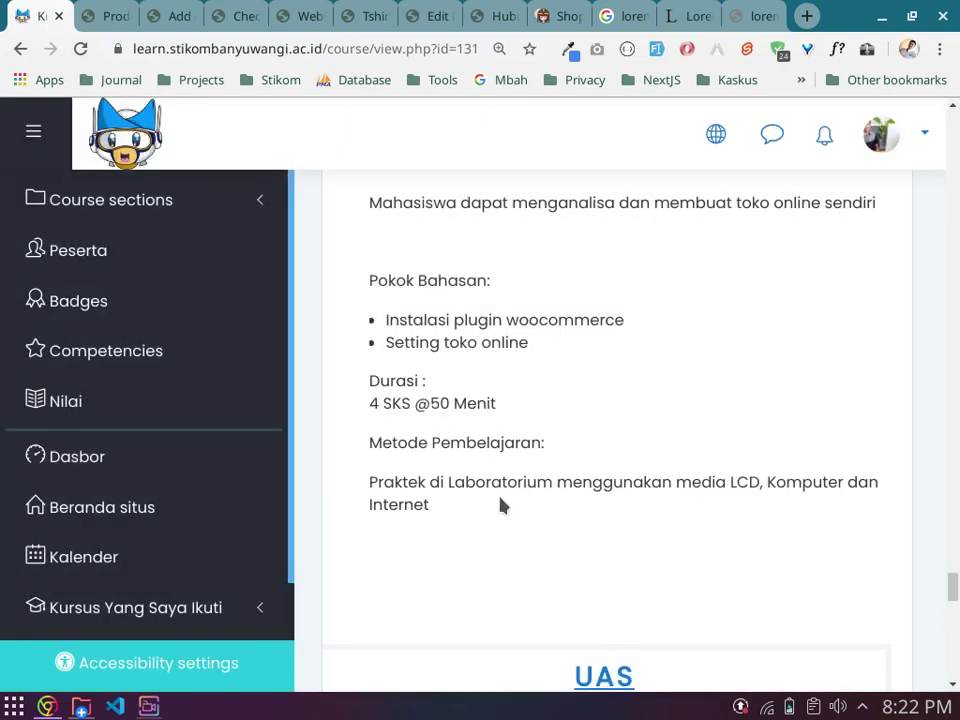
Step: Read the UAS task, highlighting the bank account and three-product-category requirements, then return to Products
scroll(500, 497, "down", 7)
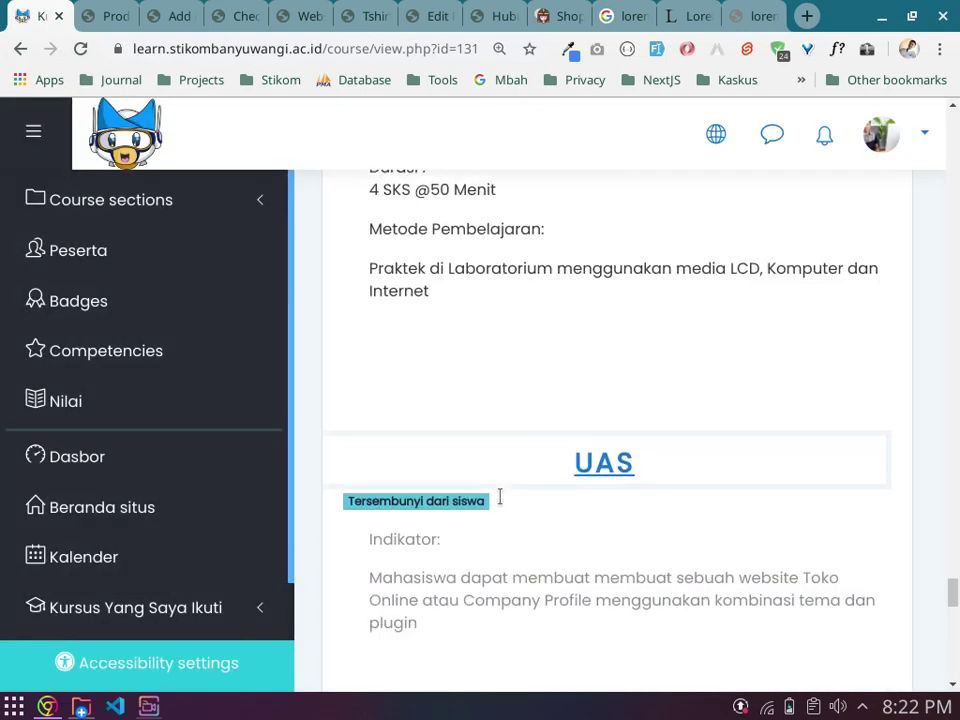
scroll(500, 497, "down", 2)
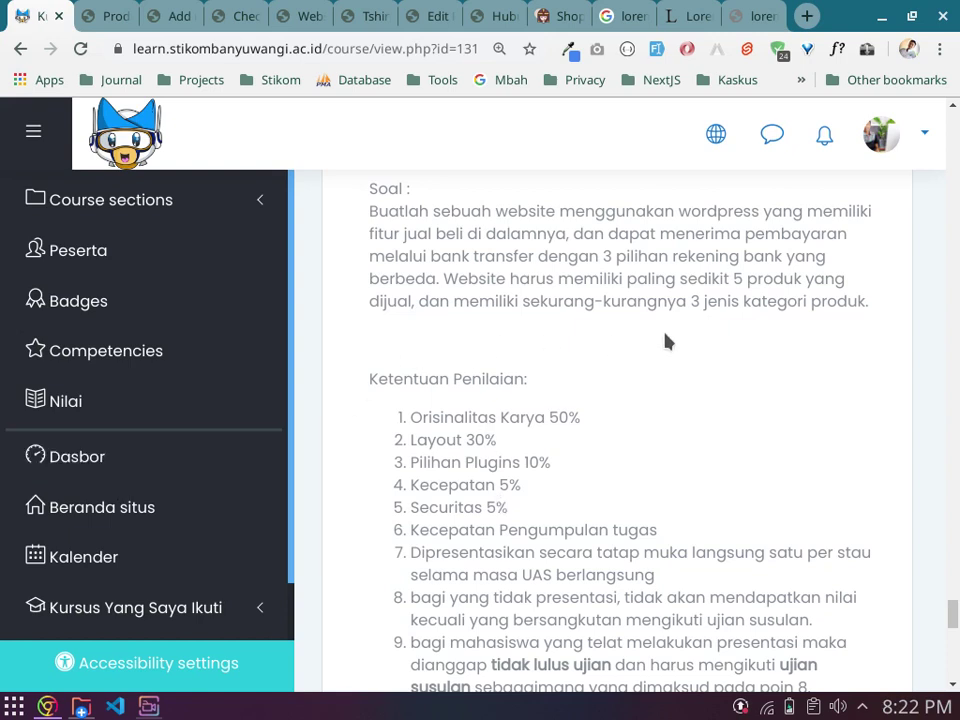
left_click_drag(616, 258, 843, 284)
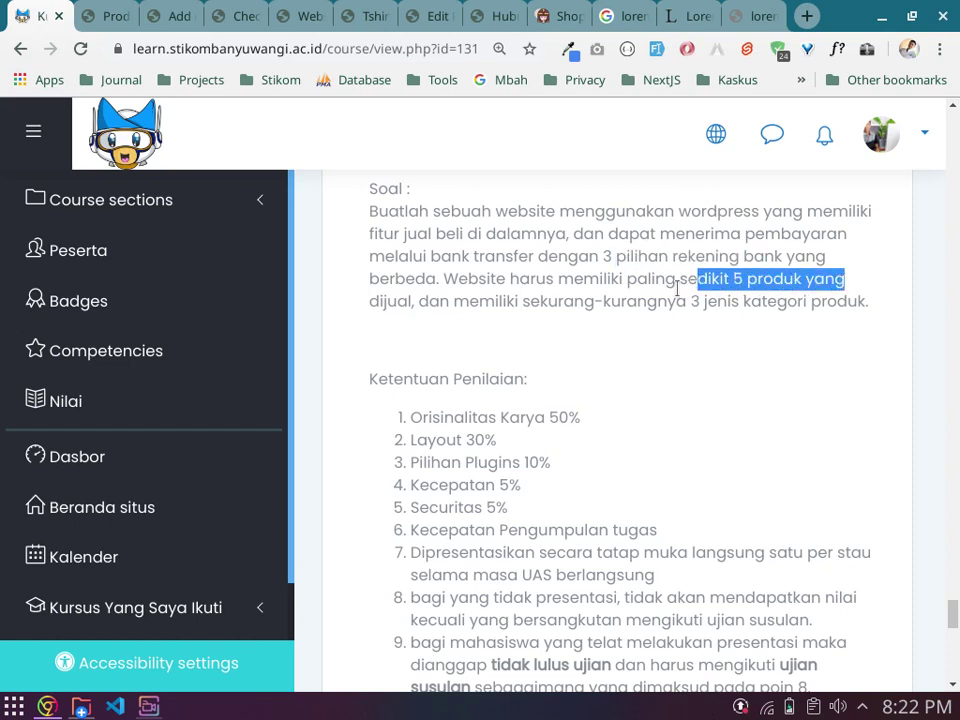
left_click_drag(585, 302, 830, 306)
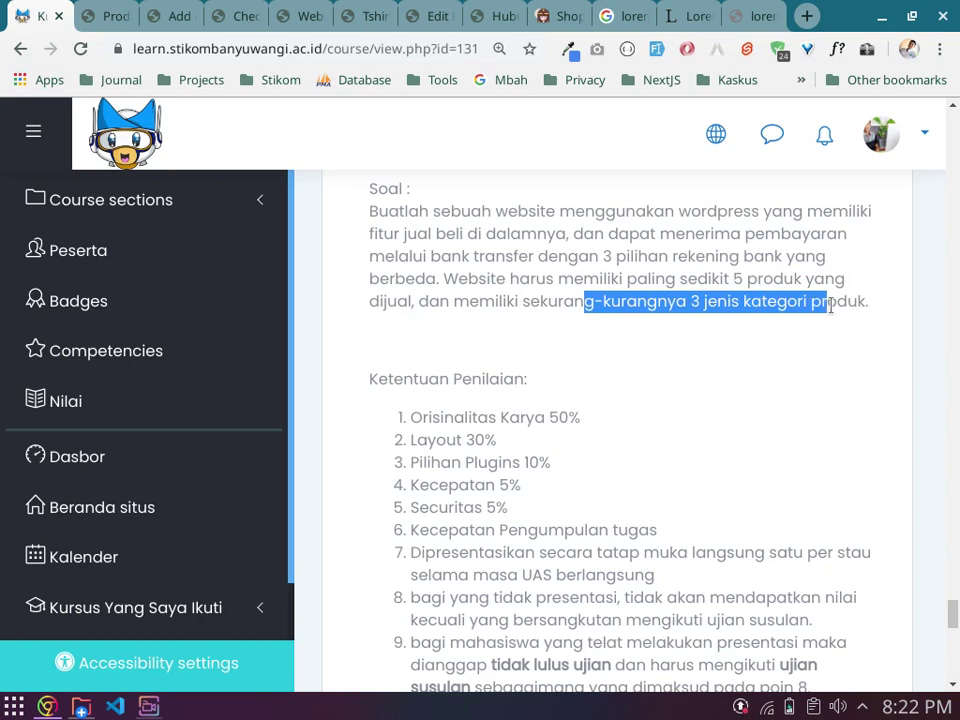
left_click(830, 306)
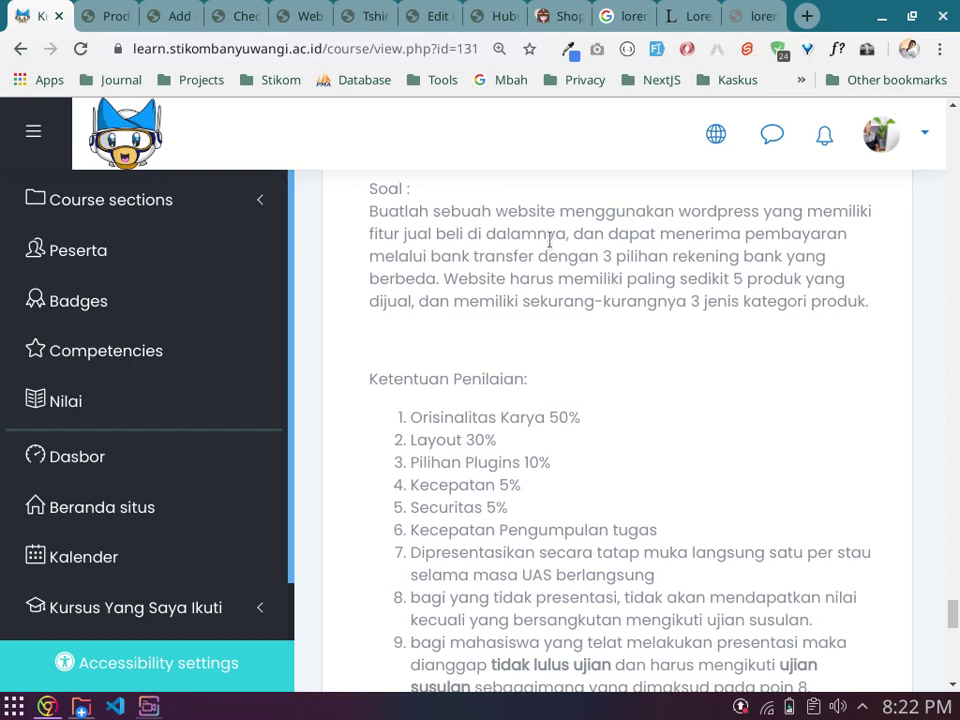
left_click_drag(548, 233, 845, 311)
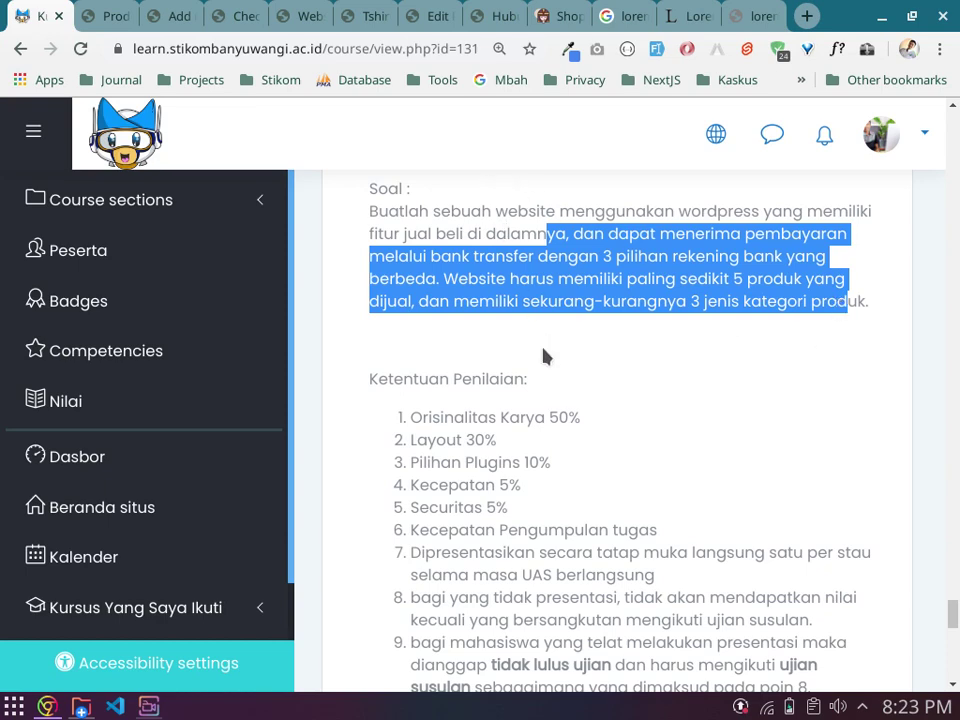
scroll(503, 287, "down", 5)
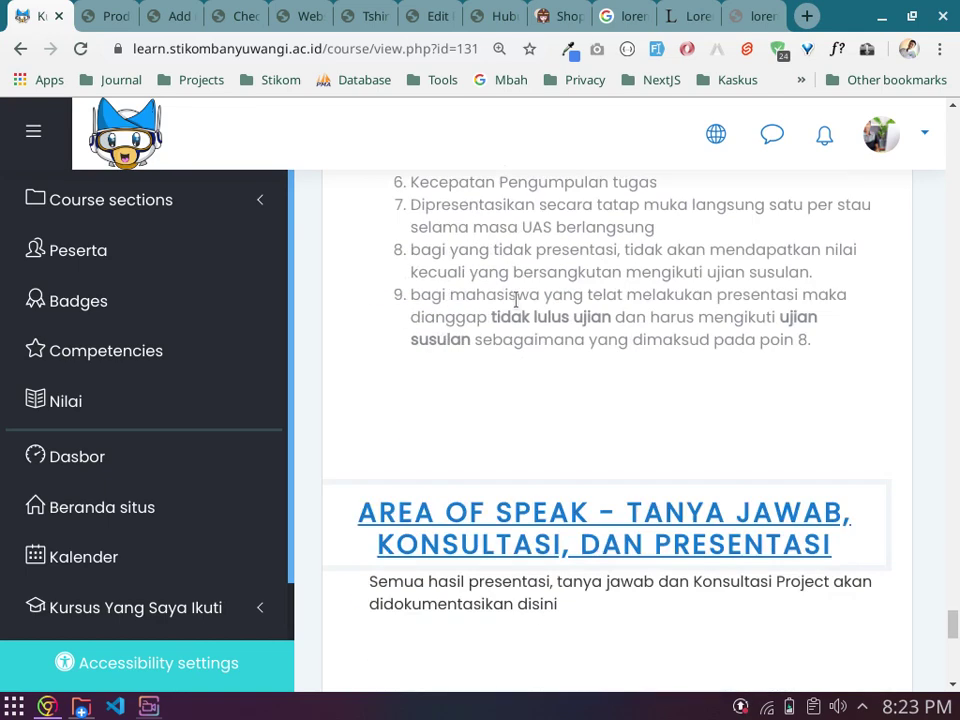
scroll(516, 300, "up", 13)
scroll(518, 308, "down", 4)
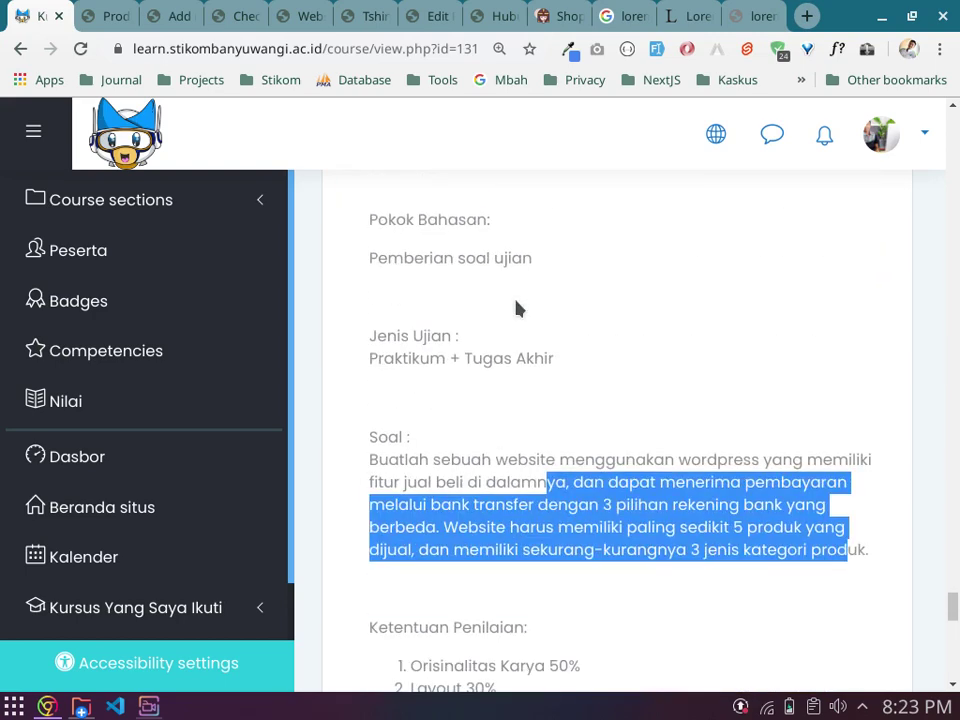
left_click(518, 308)
scroll(518, 308, "down", 3)
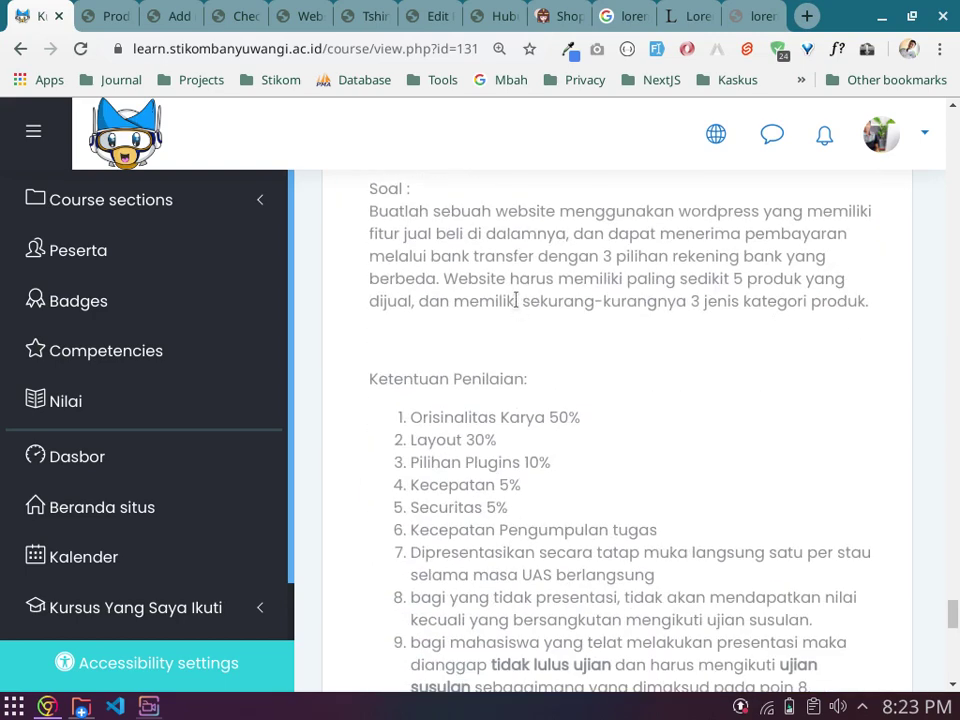
scroll(518, 308, "down", 1)
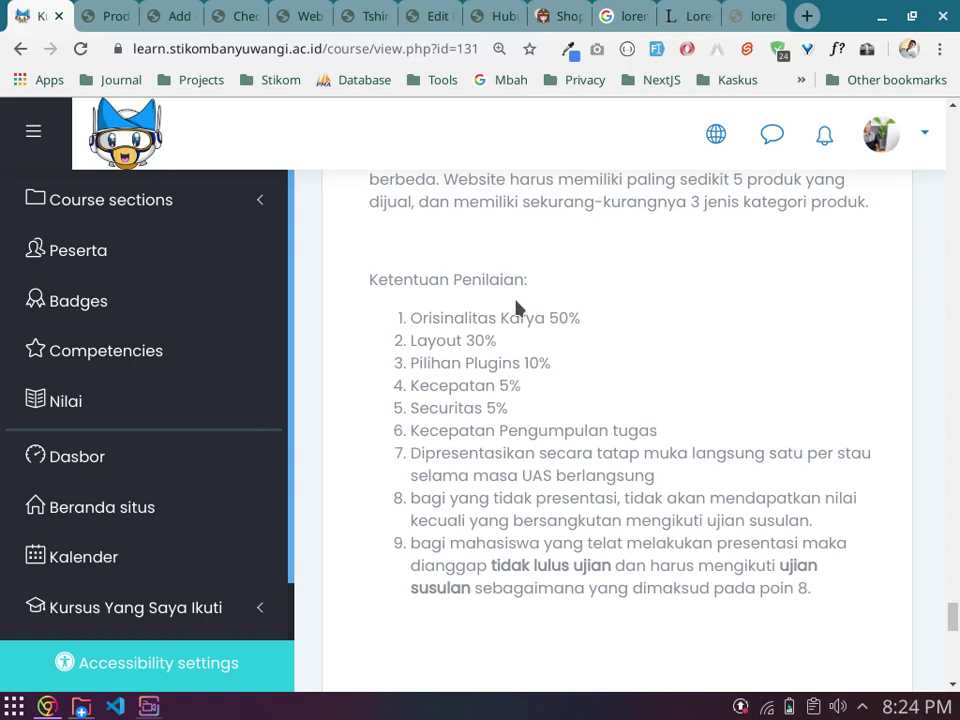
left_click(118, 16)
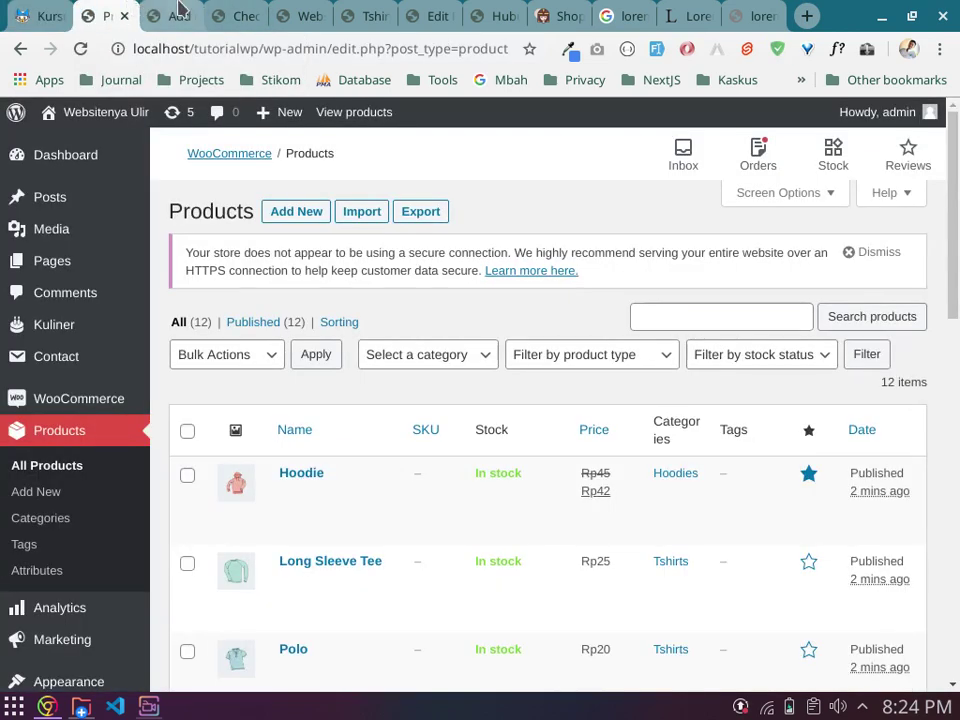
Step: Bring up the Order received page and review its heading and thank-you confirmation
left_click(175, 15)
left_click(244, 12)
left_click(300, 12)
left_click(232, 10)
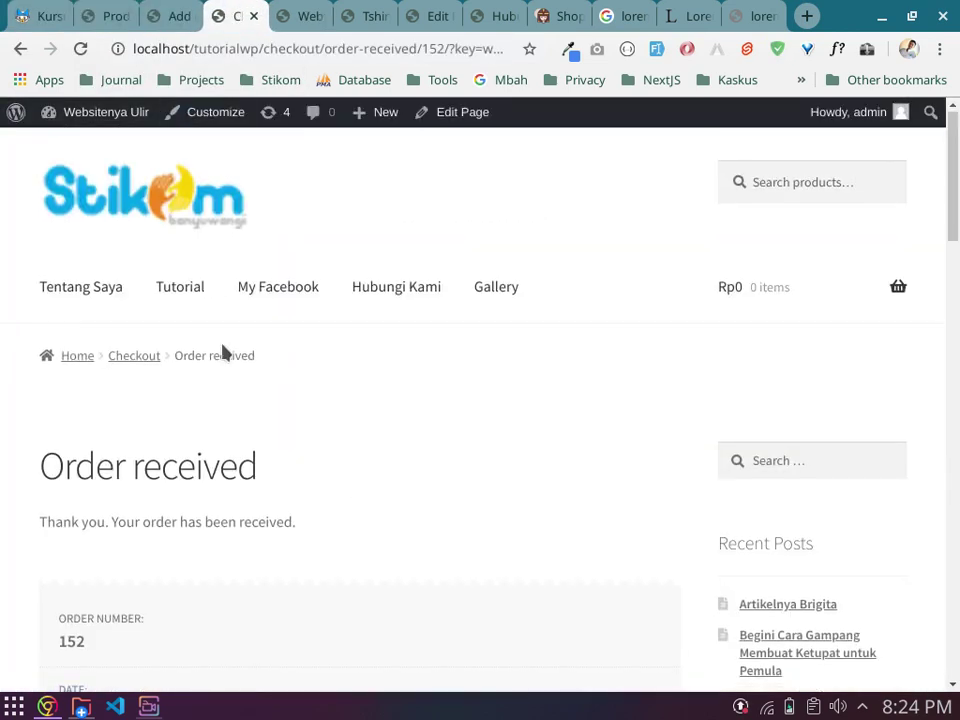
scroll(237, 349, "down", 2)
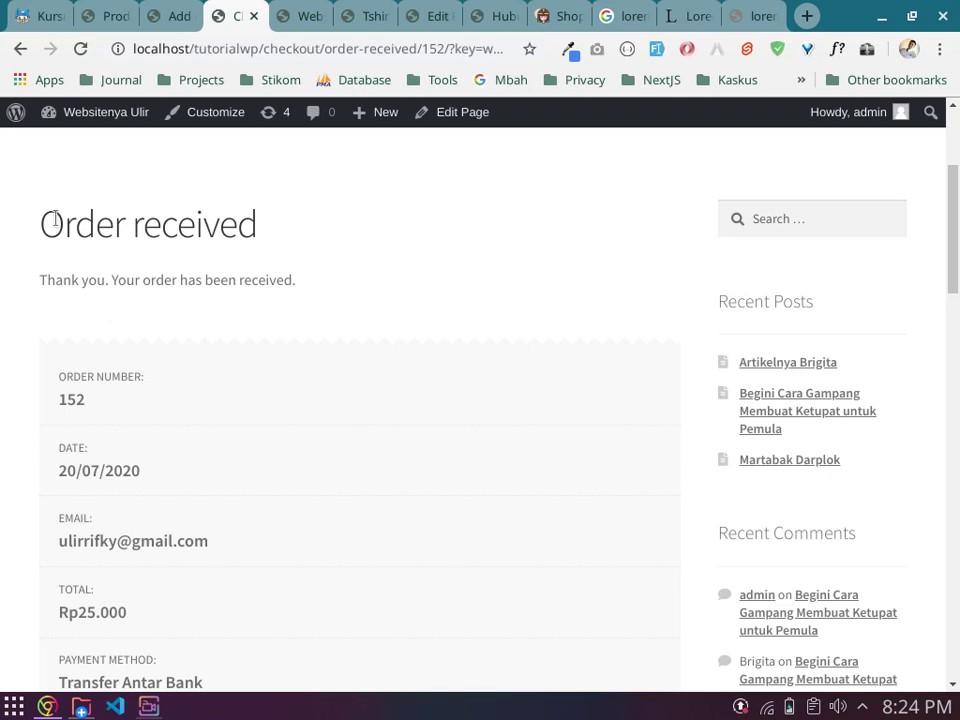
left_click_drag(63, 228, 268, 221)
left_click(154, 244)
left_click_drag(53, 281, 249, 276)
left_click(249, 276)
Step: Review the BRI and BCA bank details and order details, then return to the products list
scroll(249, 276, "down", 5)
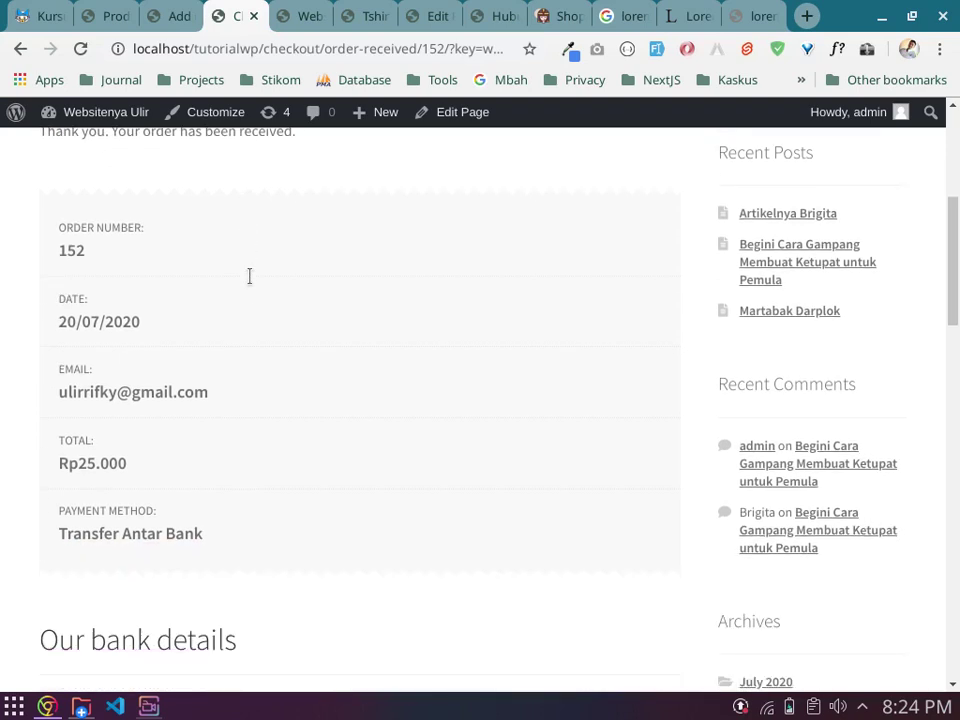
scroll(251, 283, "down", 5)
left_click_drag(62, 248, 238, 246)
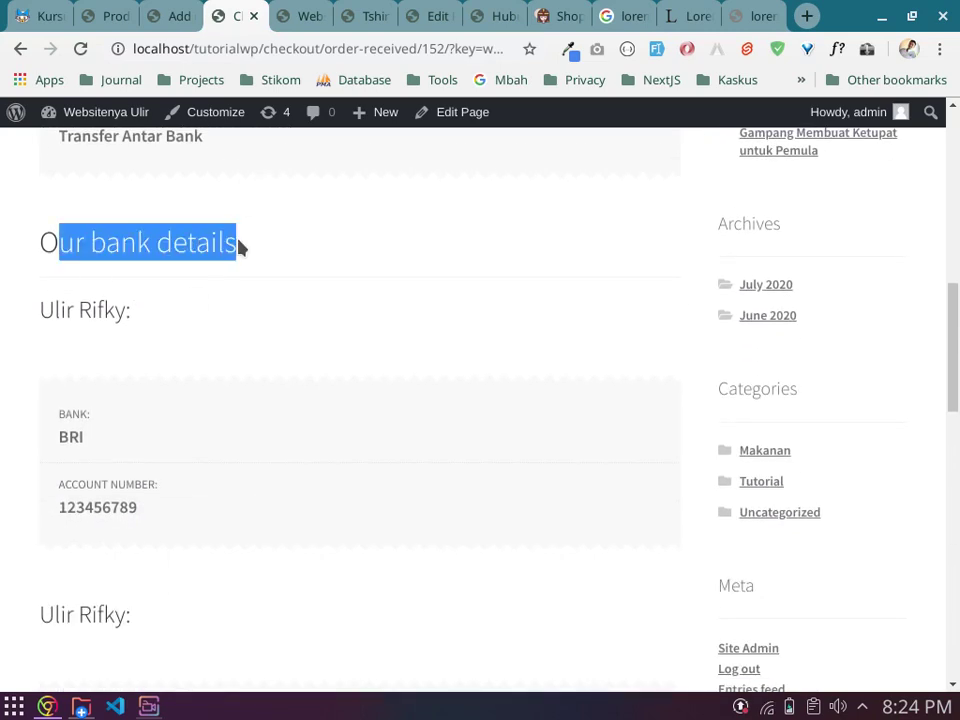
left_click(238, 246)
scroll(236, 253, "down", 3)
double_click(81, 233)
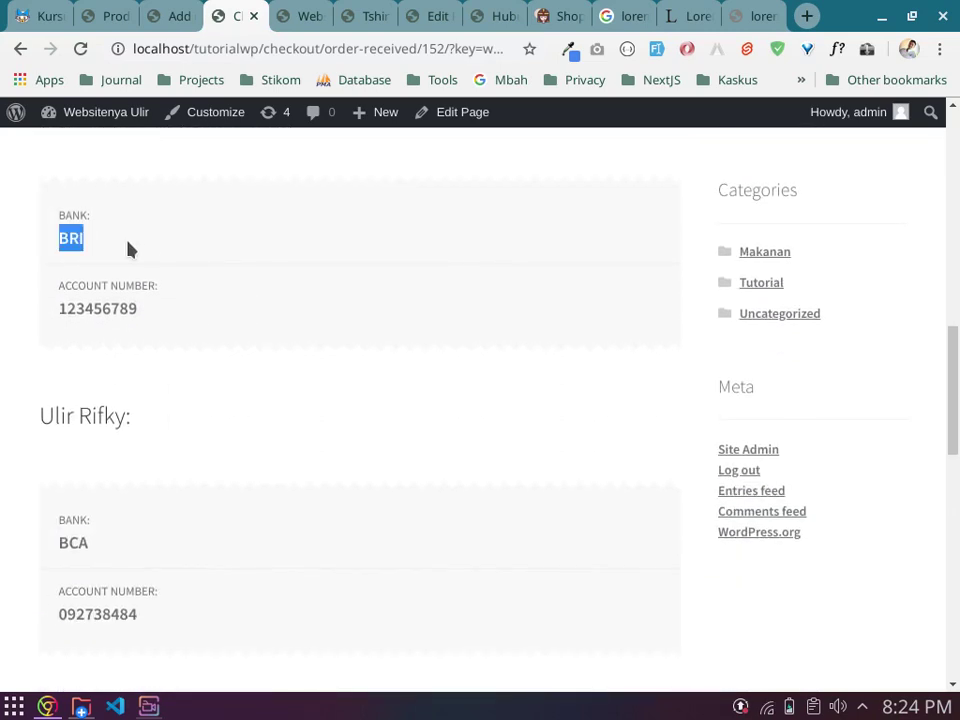
left_click_drag(76, 309, 137, 310)
scroll(94, 364, "down", 3)
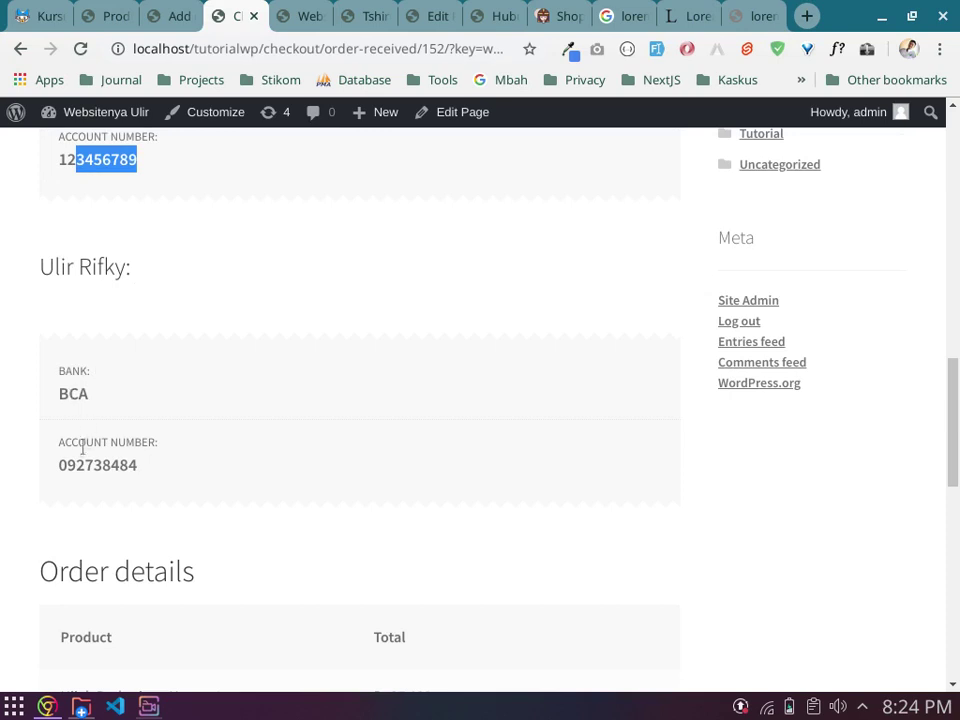
left_click_drag(77, 465, 123, 478)
left_click(124, 483)
scroll(103, 369, "down", 5)
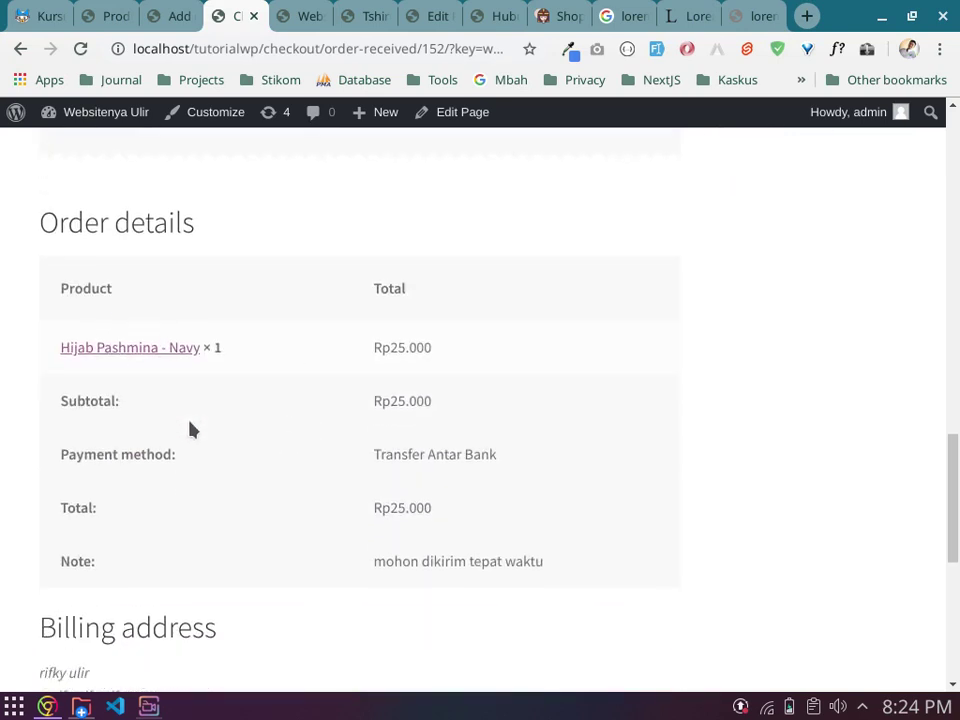
scroll(300, 375, "down", 3)
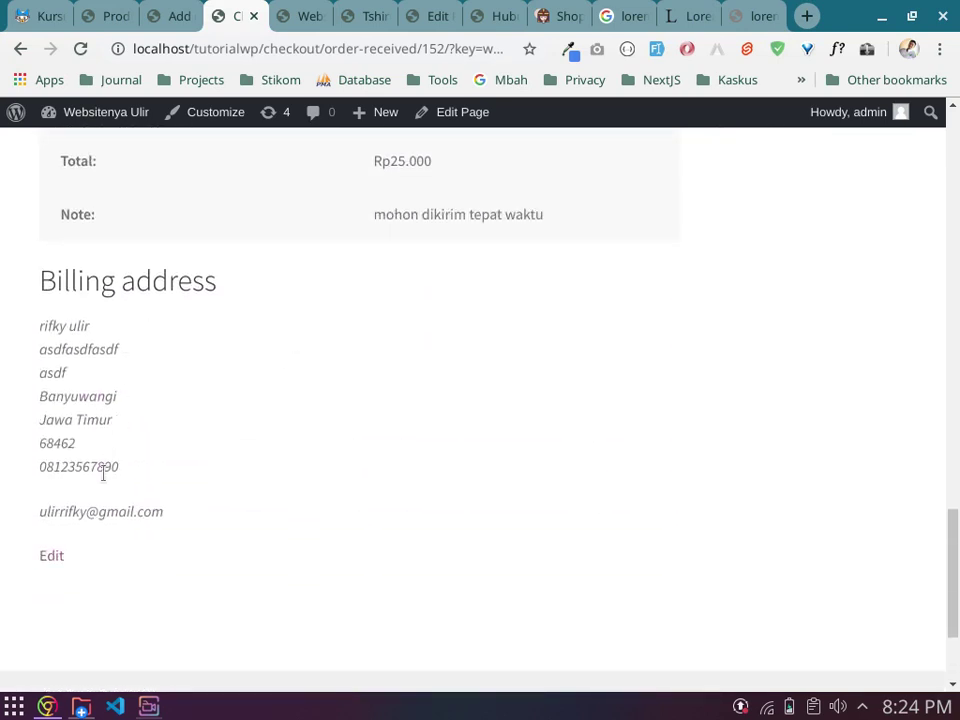
scroll(388, 500, "down", 2)
scroll(388, 500, "up", 15)
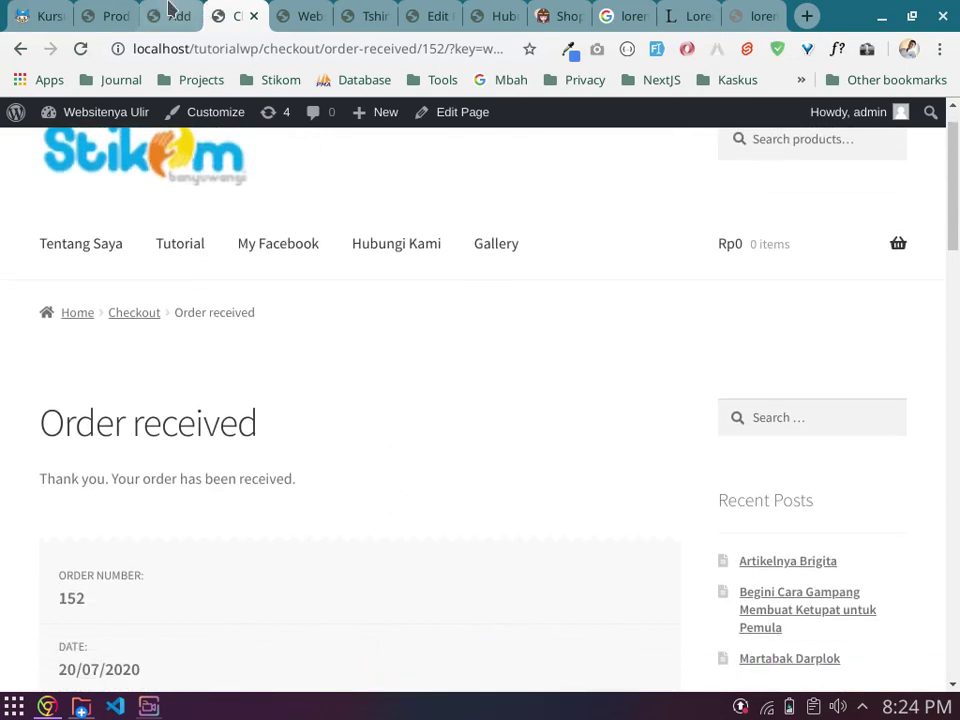
left_click(126, 10)
Step: Show WooCommerce Orders with order #152 On hold at Rp25.000, then bring up SimpleScreenRecorder
mouse_move(73, 399)
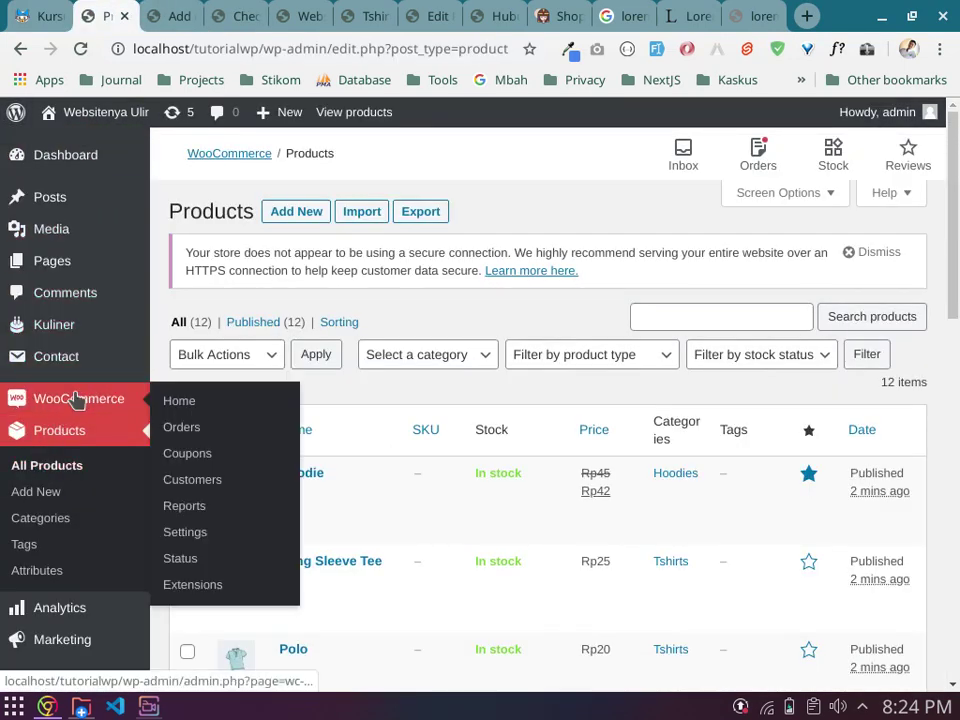
left_click(184, 429)
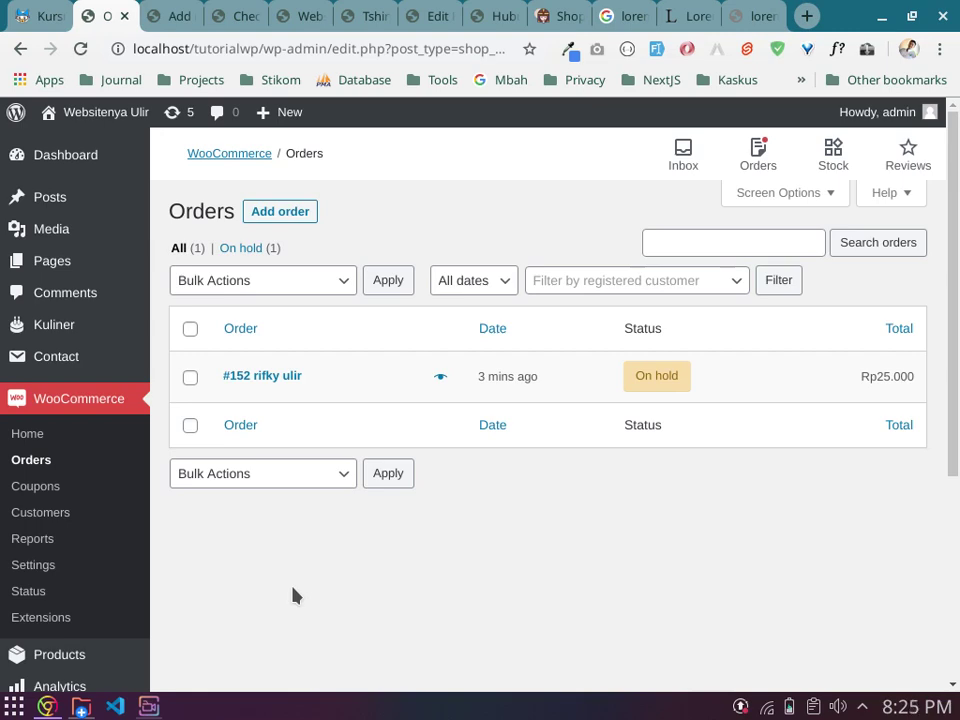
left_click(149, 707)
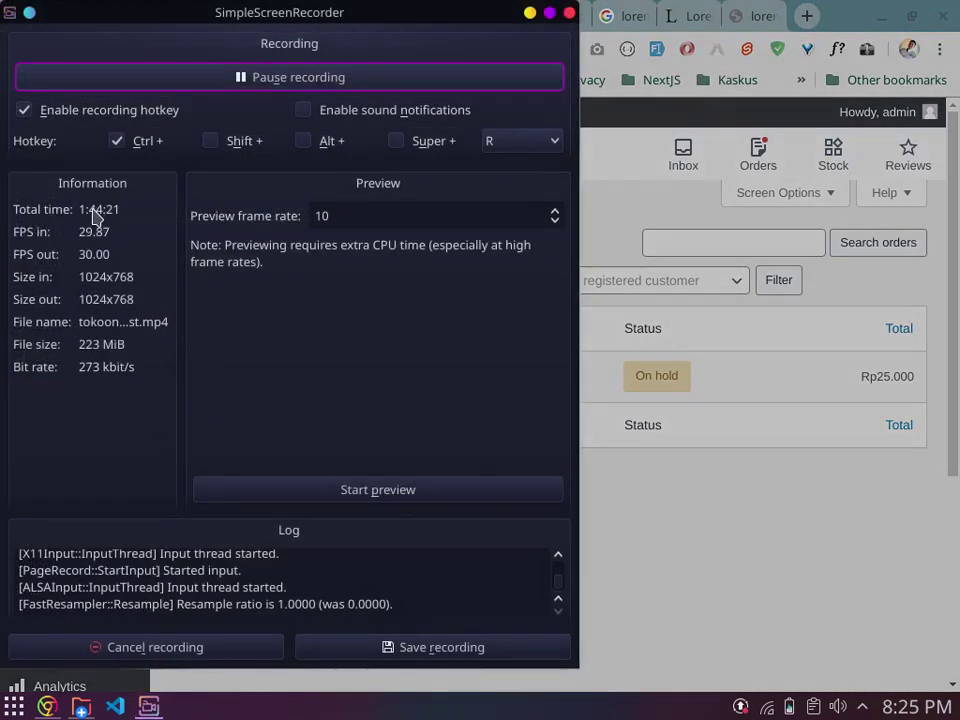
Step: Switch away from SimpleScreenRecorder back to the WooCommerce Orders list
key("alt+Tab")
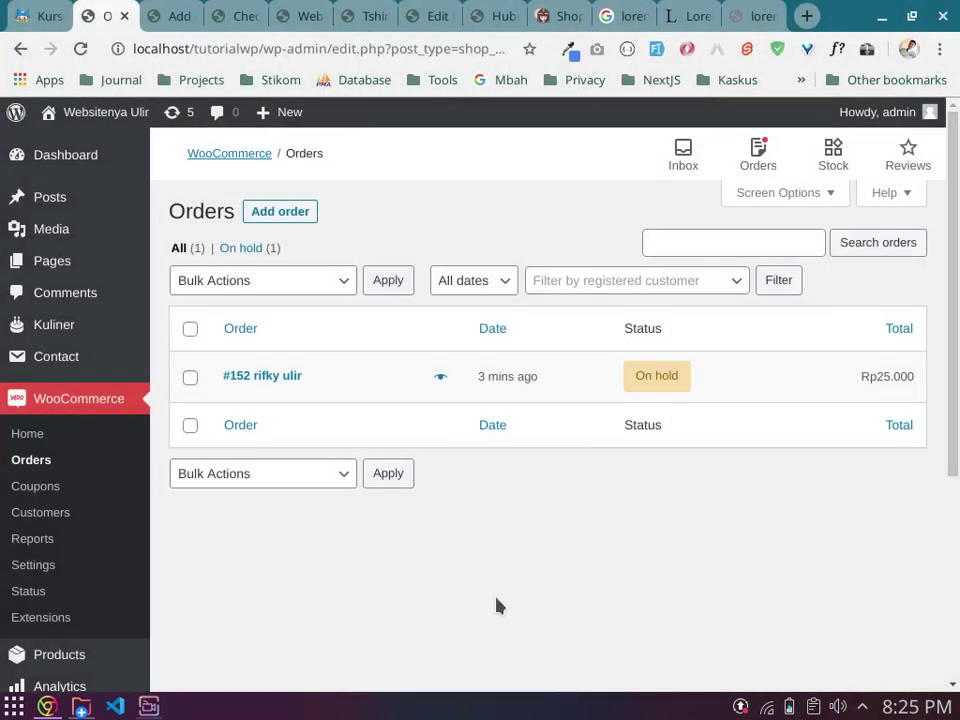